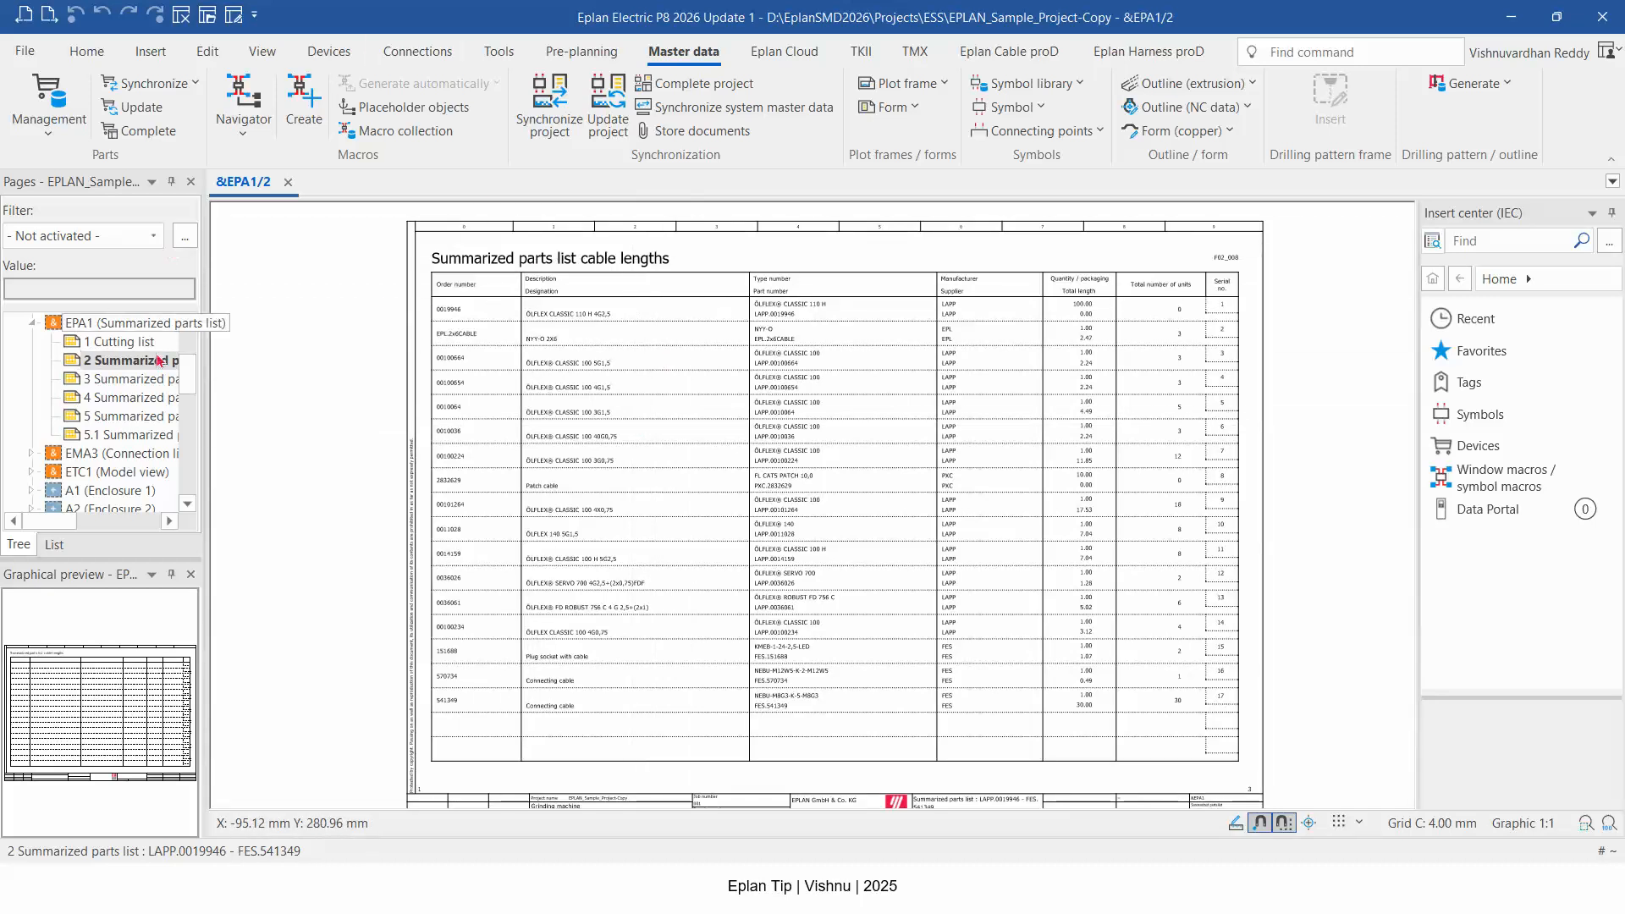
Start opening an existing form from the master data and filter the files to Summarized parts list (*.f02)
left_click(894, 108)
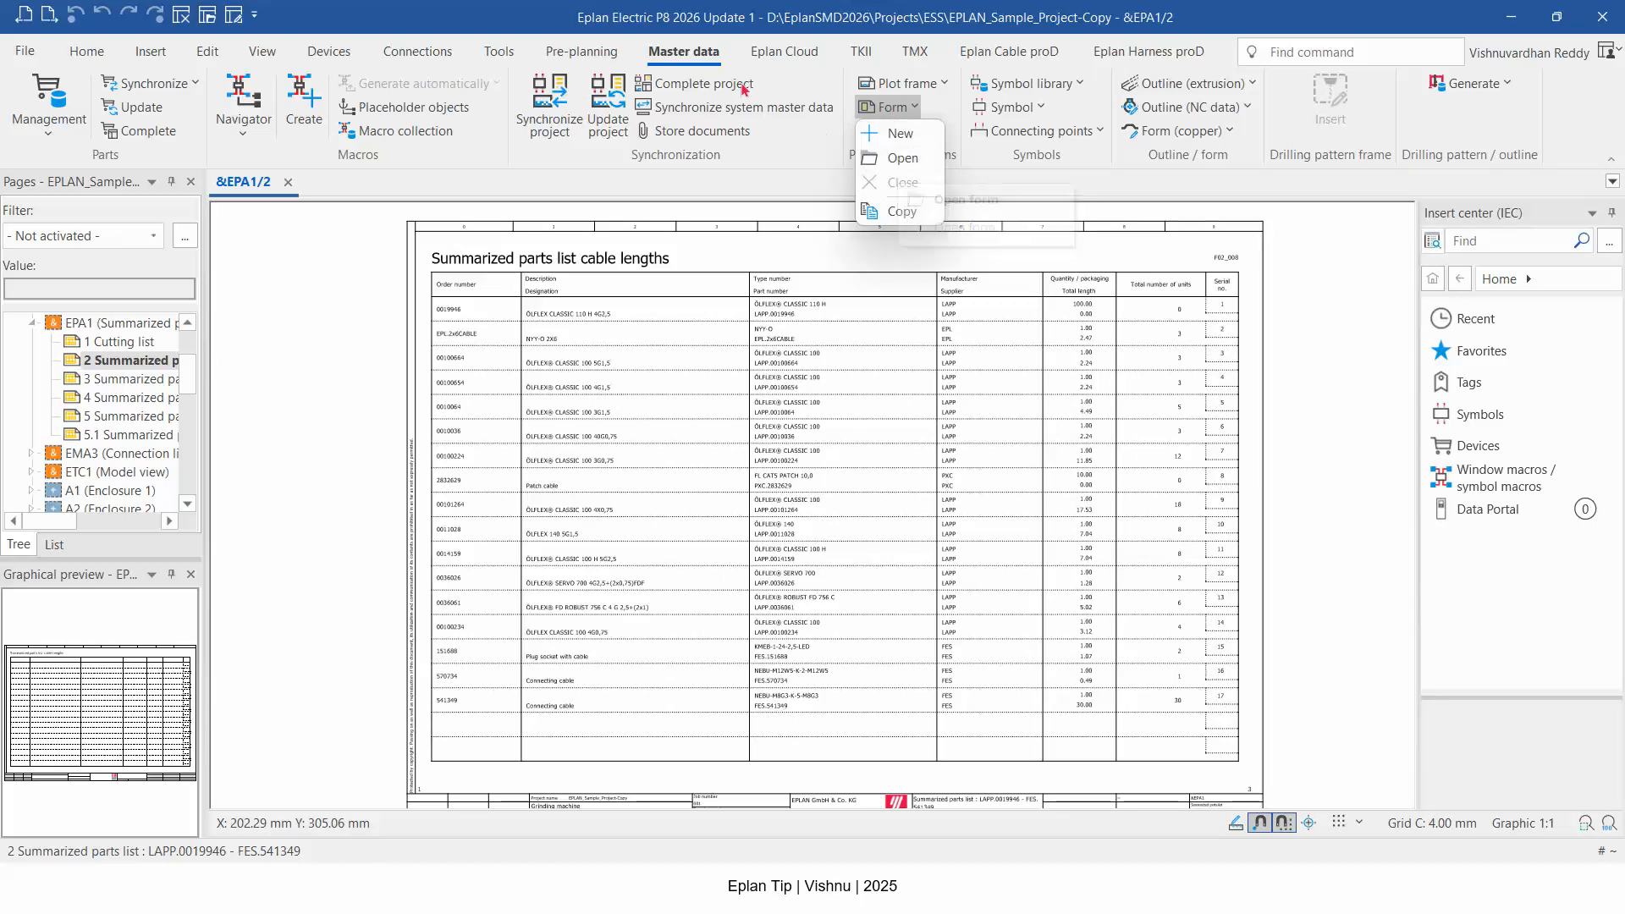
left_click(903, 158)
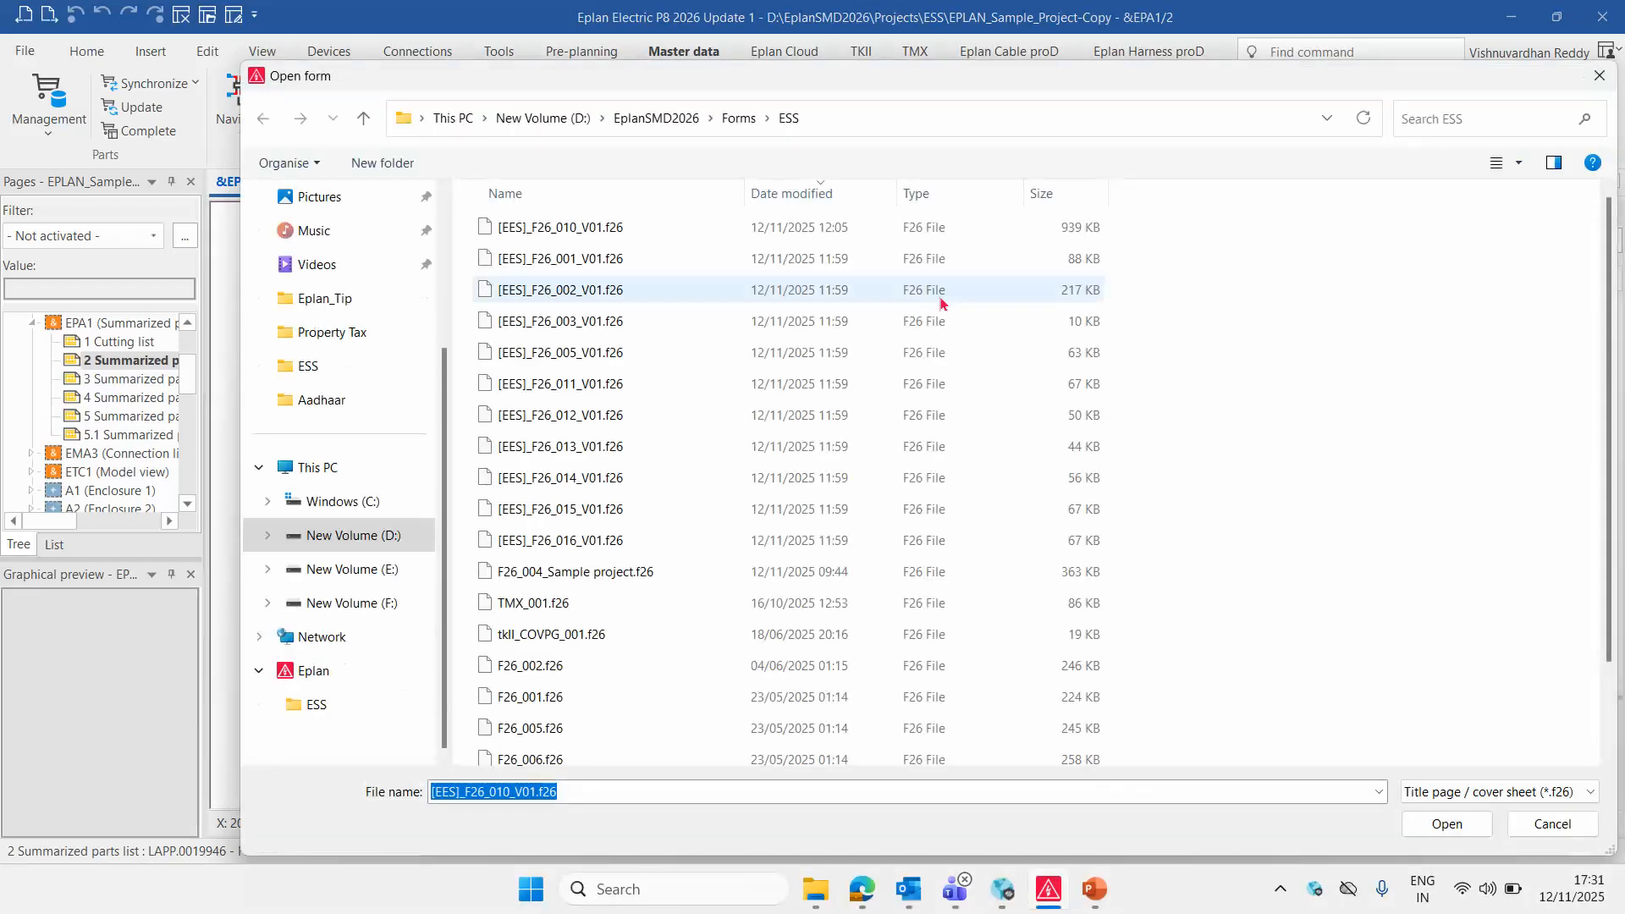
left_click(1543, 799)
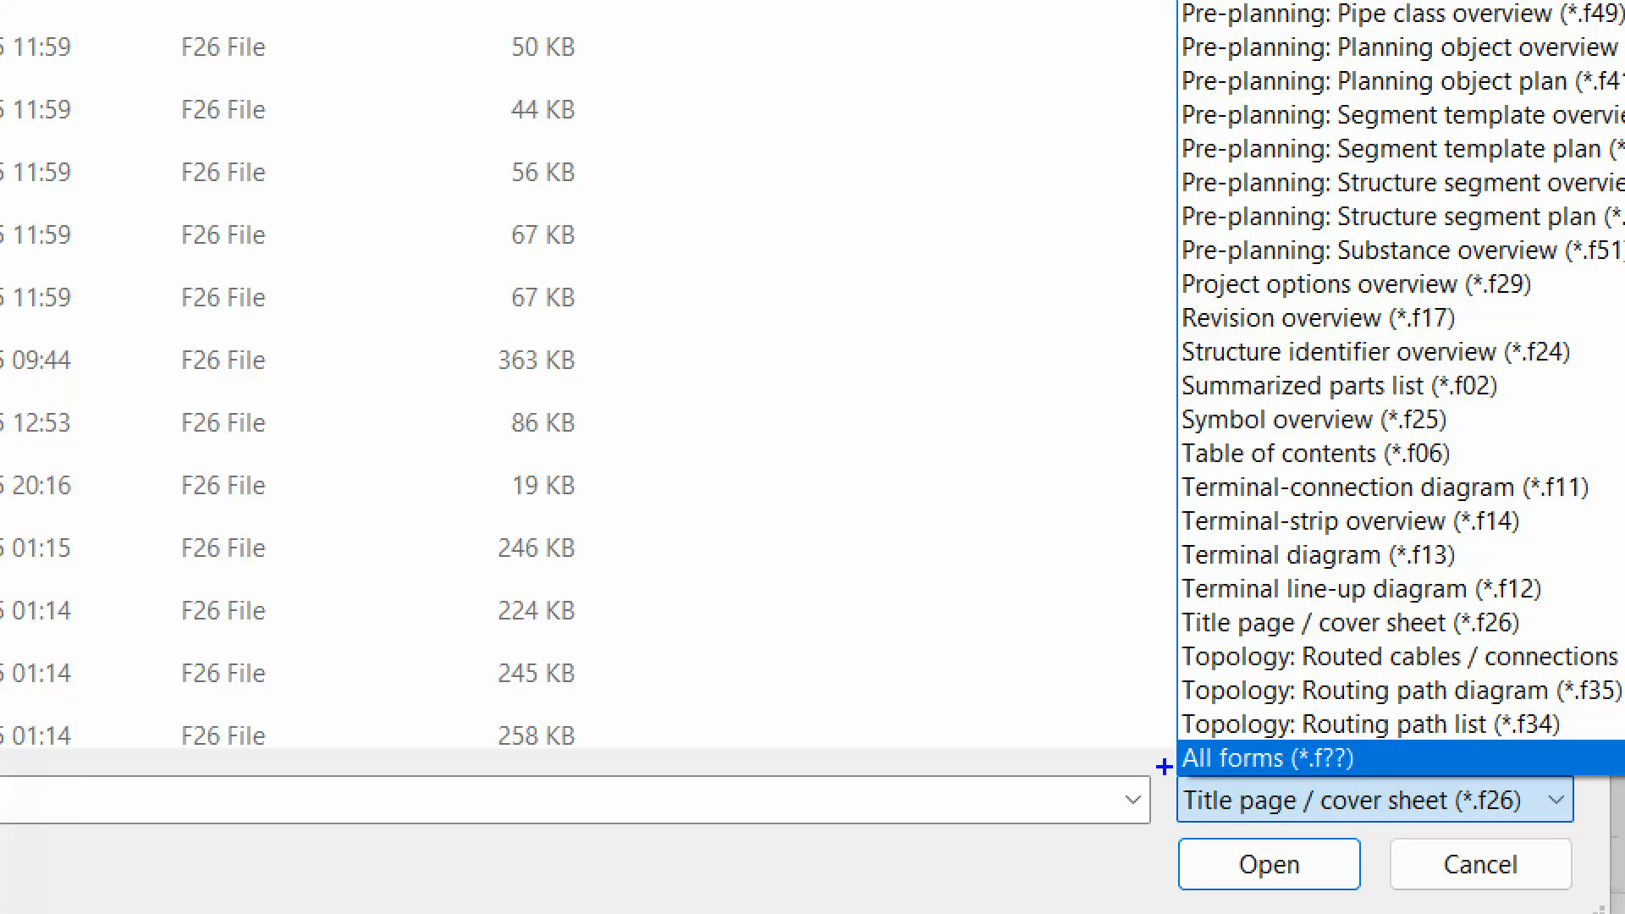
mouse_move(1153, 772)
left_mouse_down("ctrl")
mouse_move(1451, 838)
mouse_move(1622, 853)
left_mouse_up("ctrl")
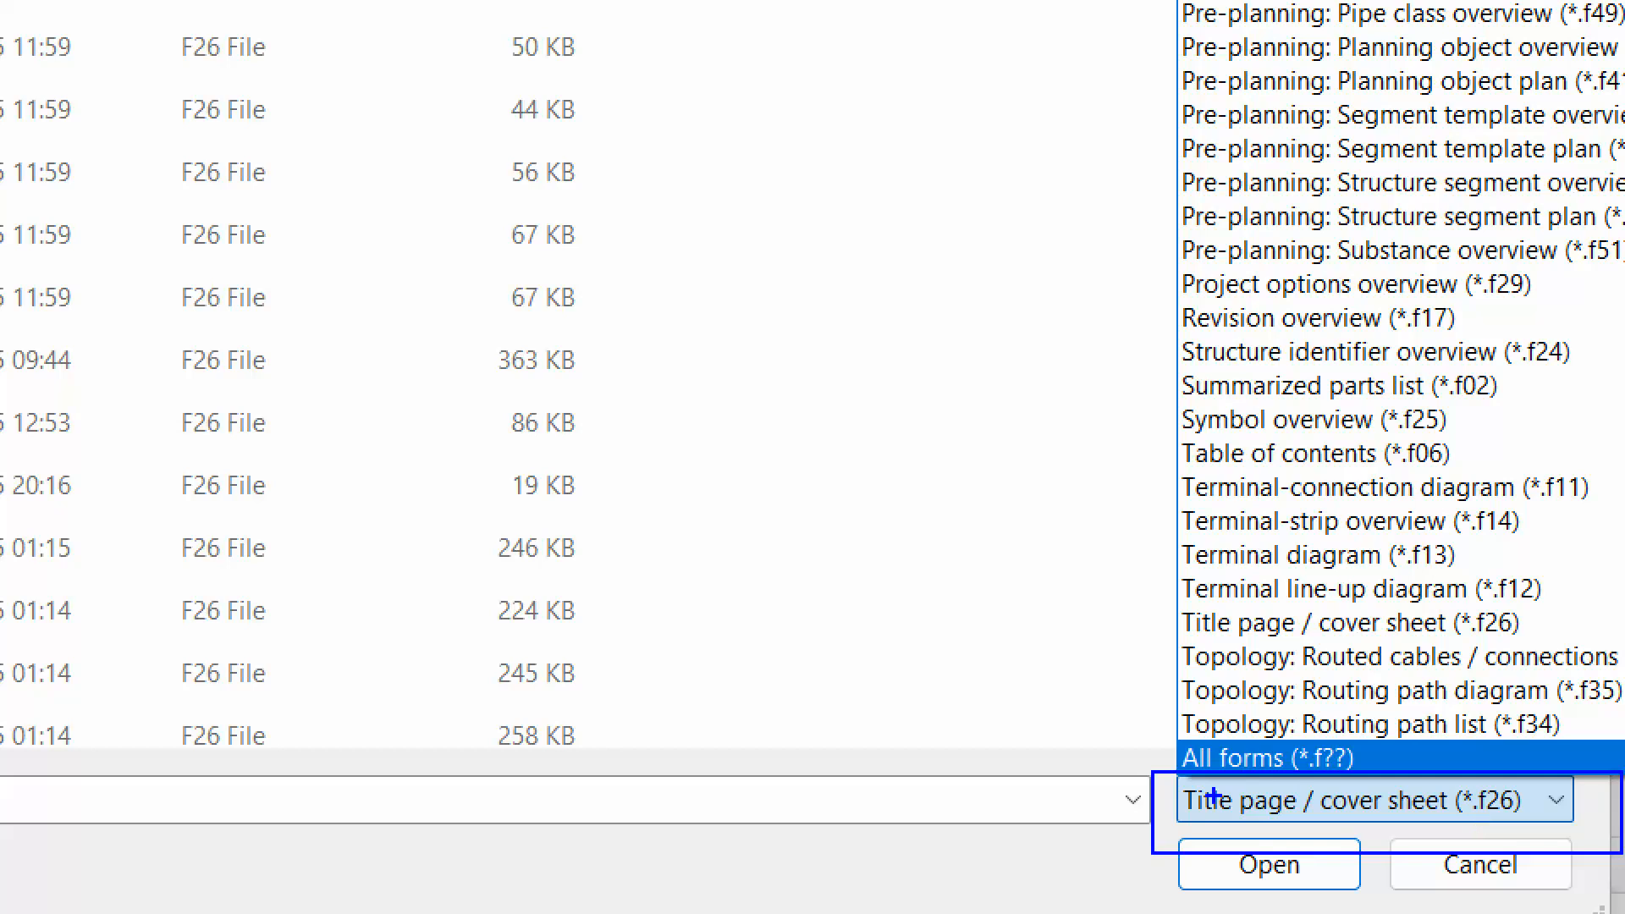
mouse_move(1214, 795)
left_mouse_down()
mouse_move(1060, 282)
mouse_move(1090, 191)
left_mouse_up()
mouse_move(1014, 129)
left_mouse_down()
mouse_move(1122, 122)
mouse_move(1132, 252)
left_mouse_up()
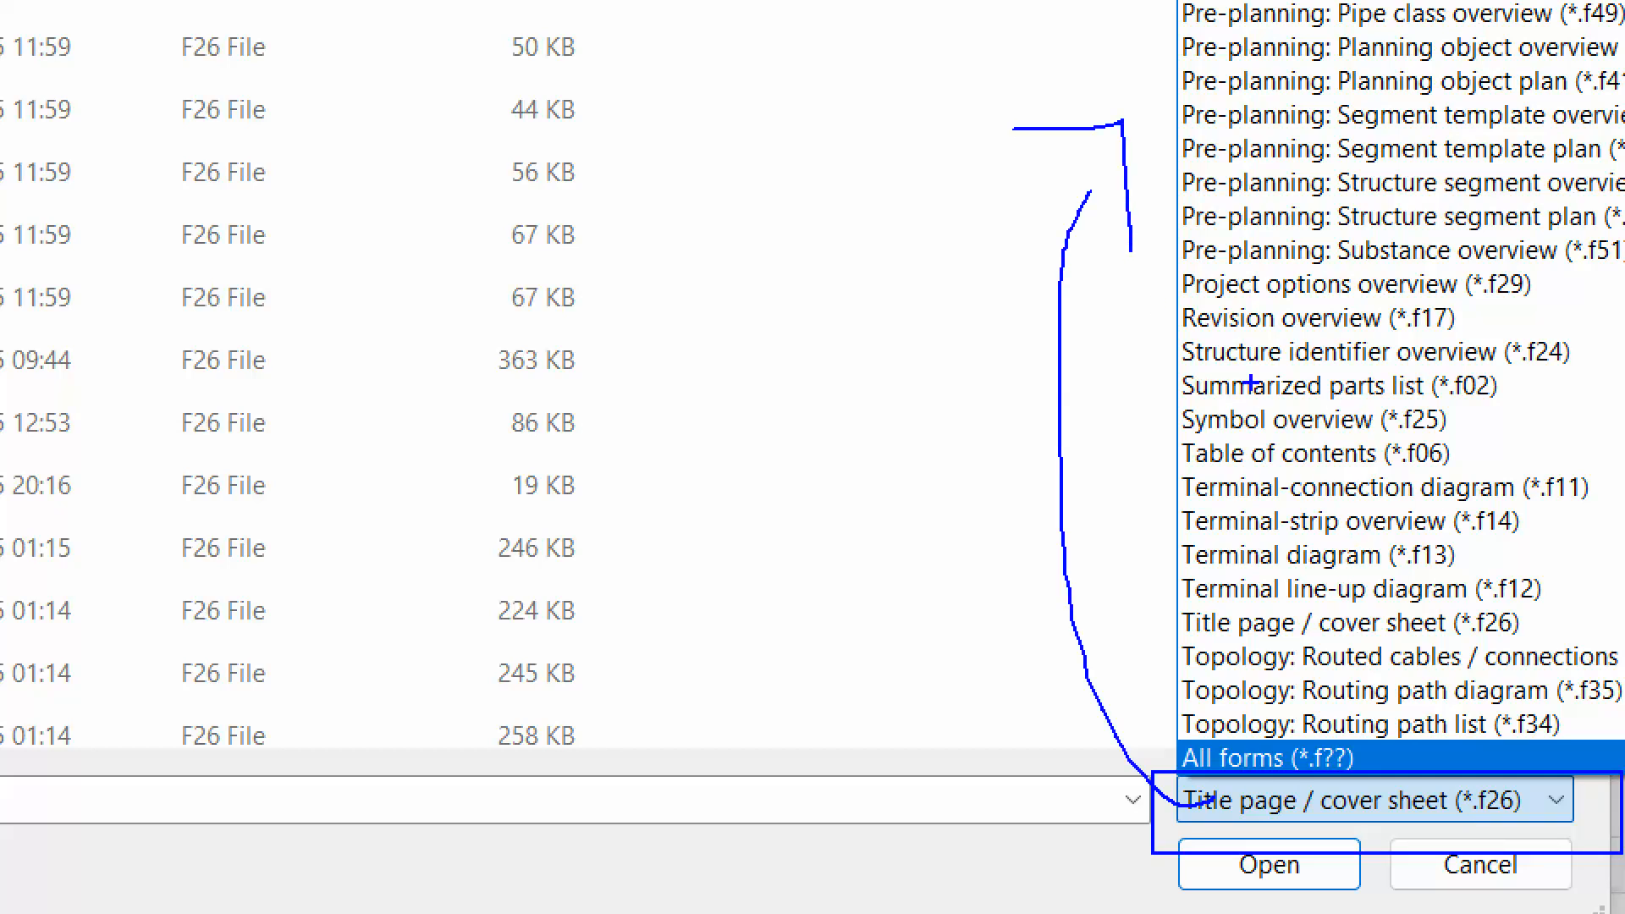
left_click_drag(1160, 369, 1555, 407, "ctrl")
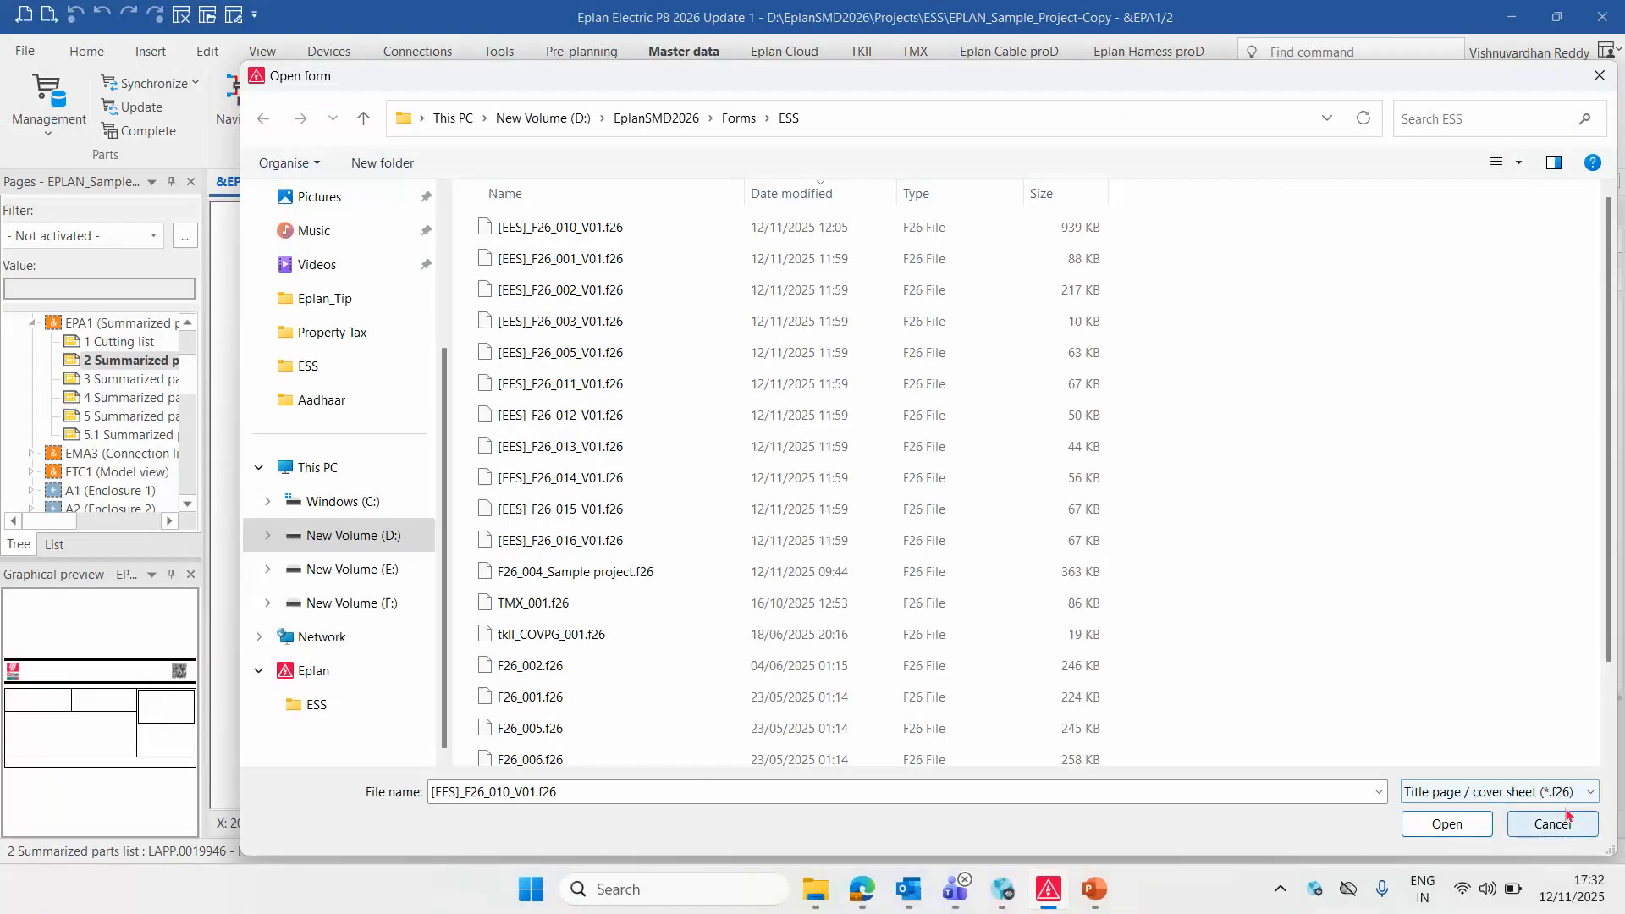
left_click(1499, 792)
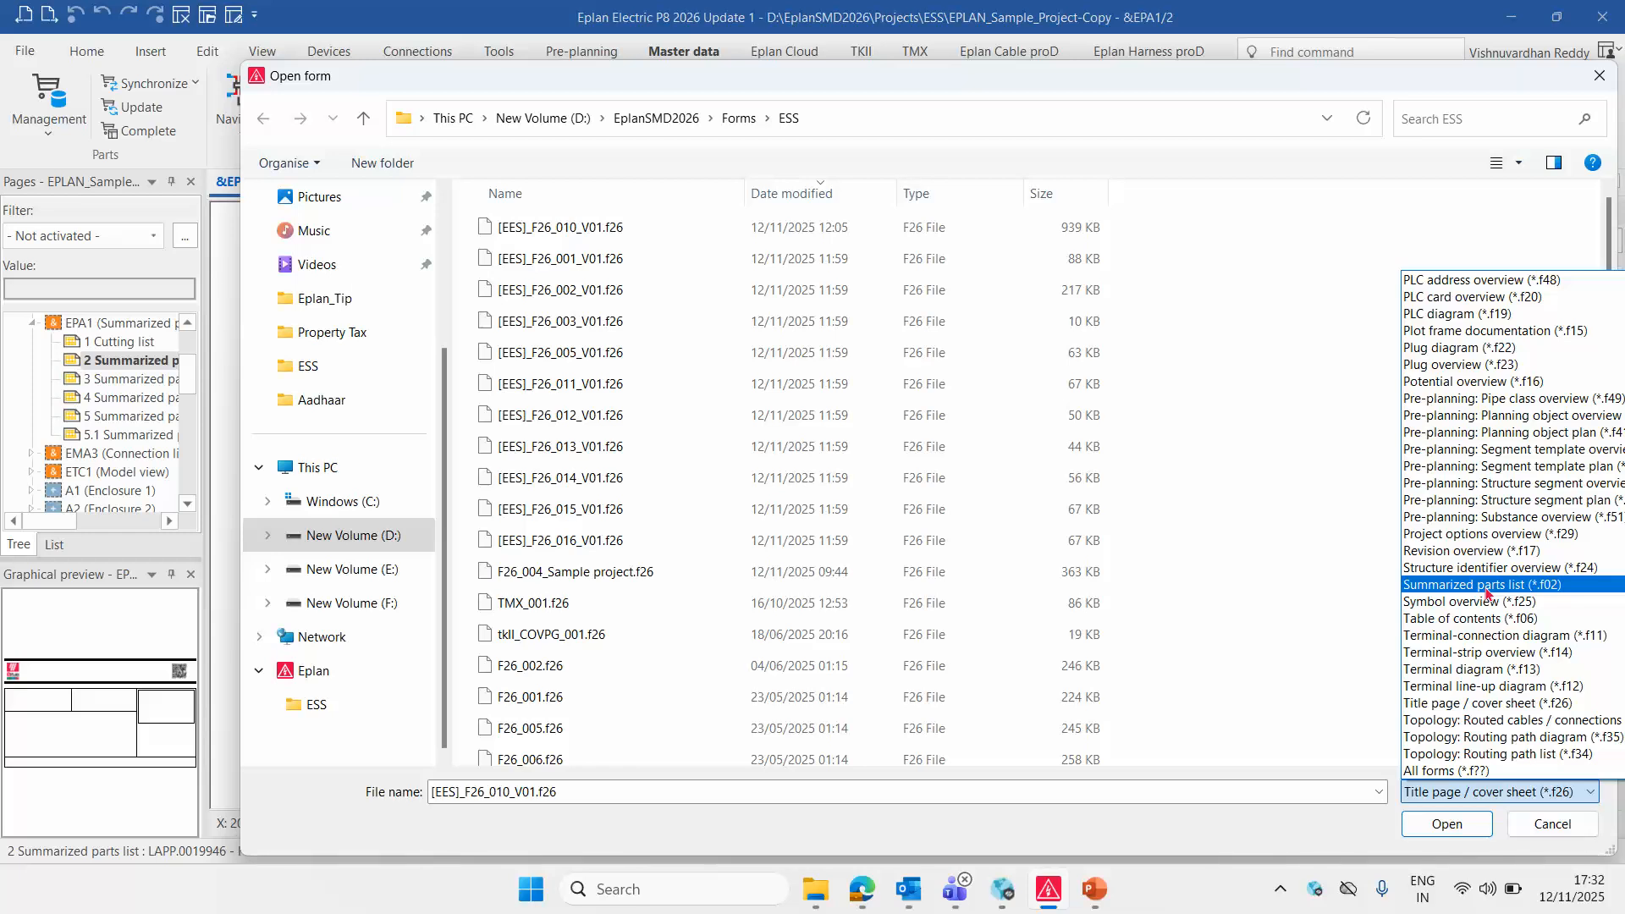
scroll(1487, 593, "up", 6)
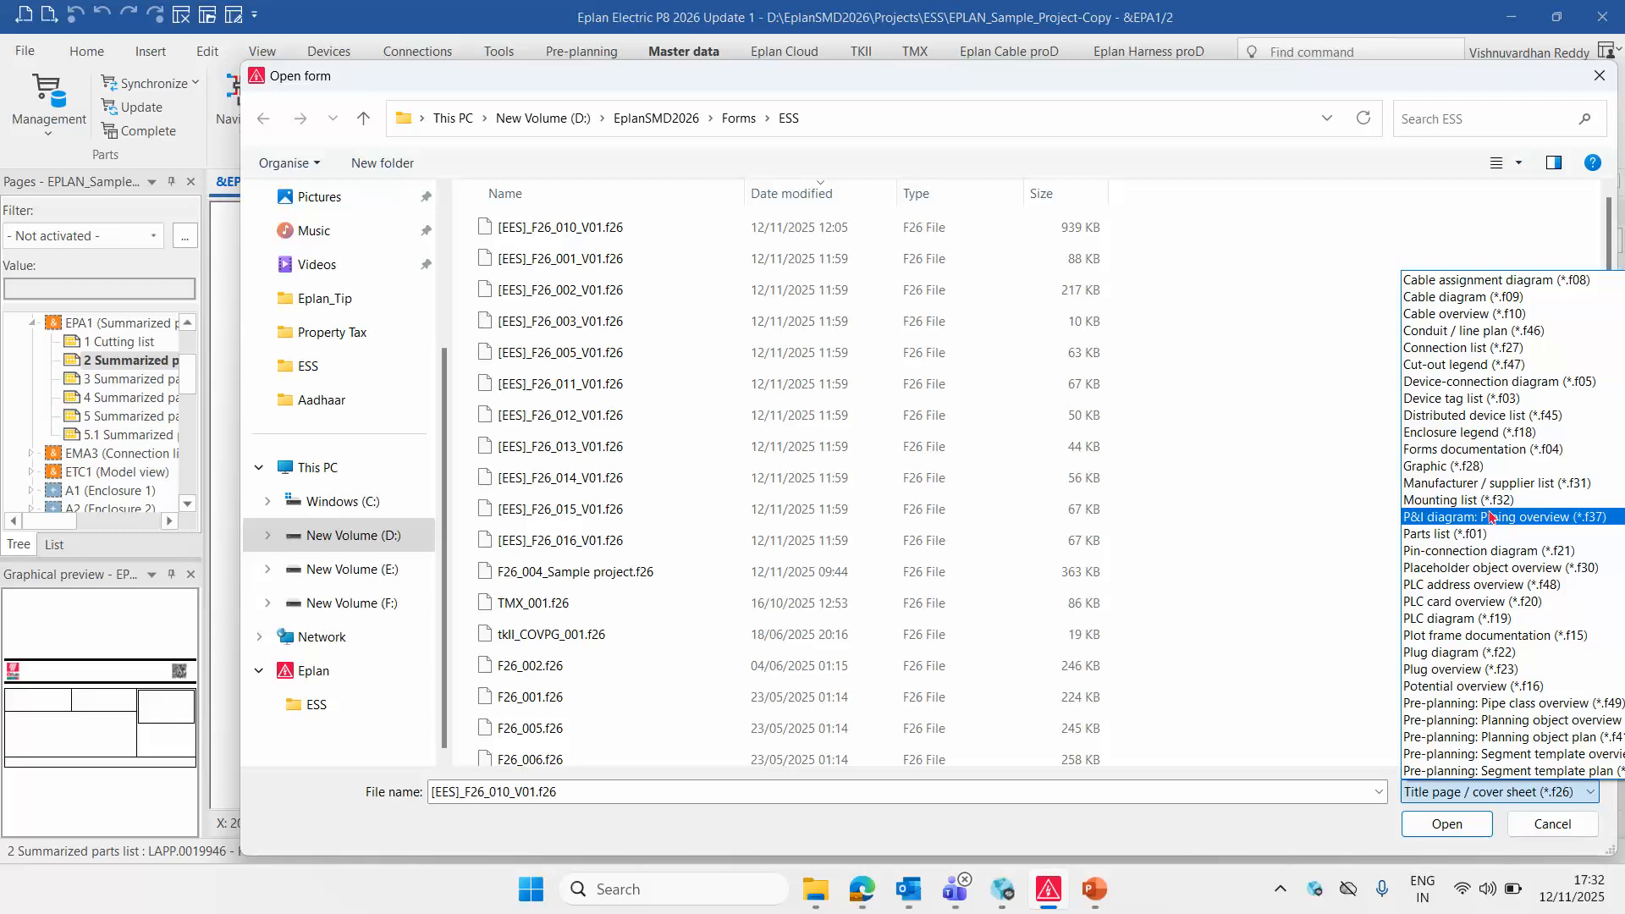
scroll(1492, 518, "down", 6)
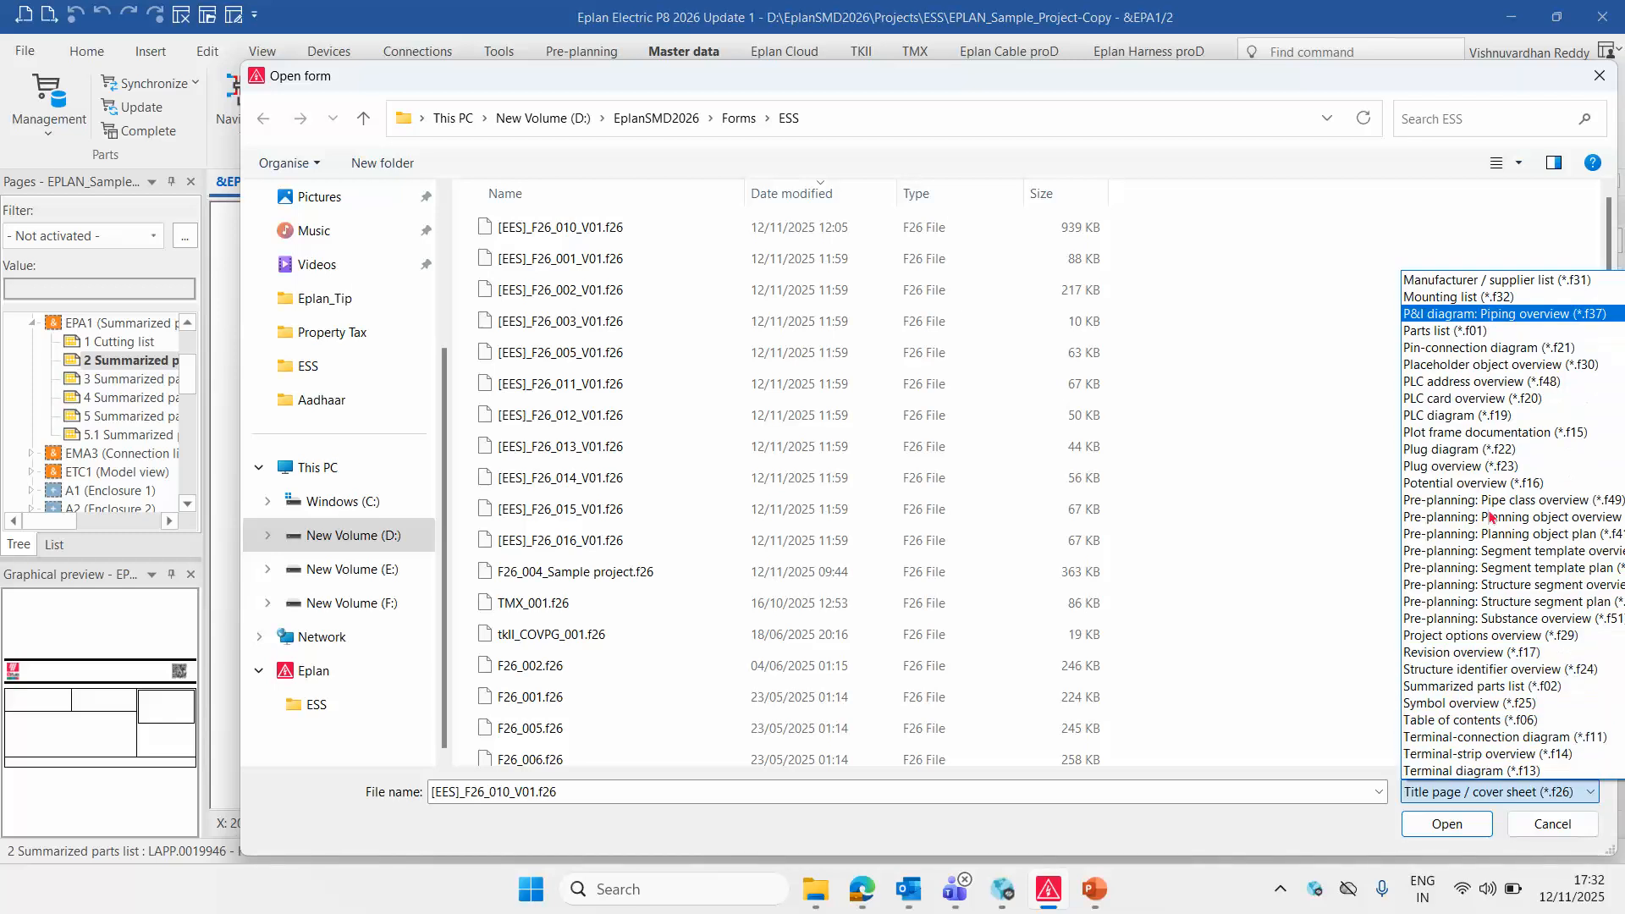
scroll(1490, 550, "down", 1)
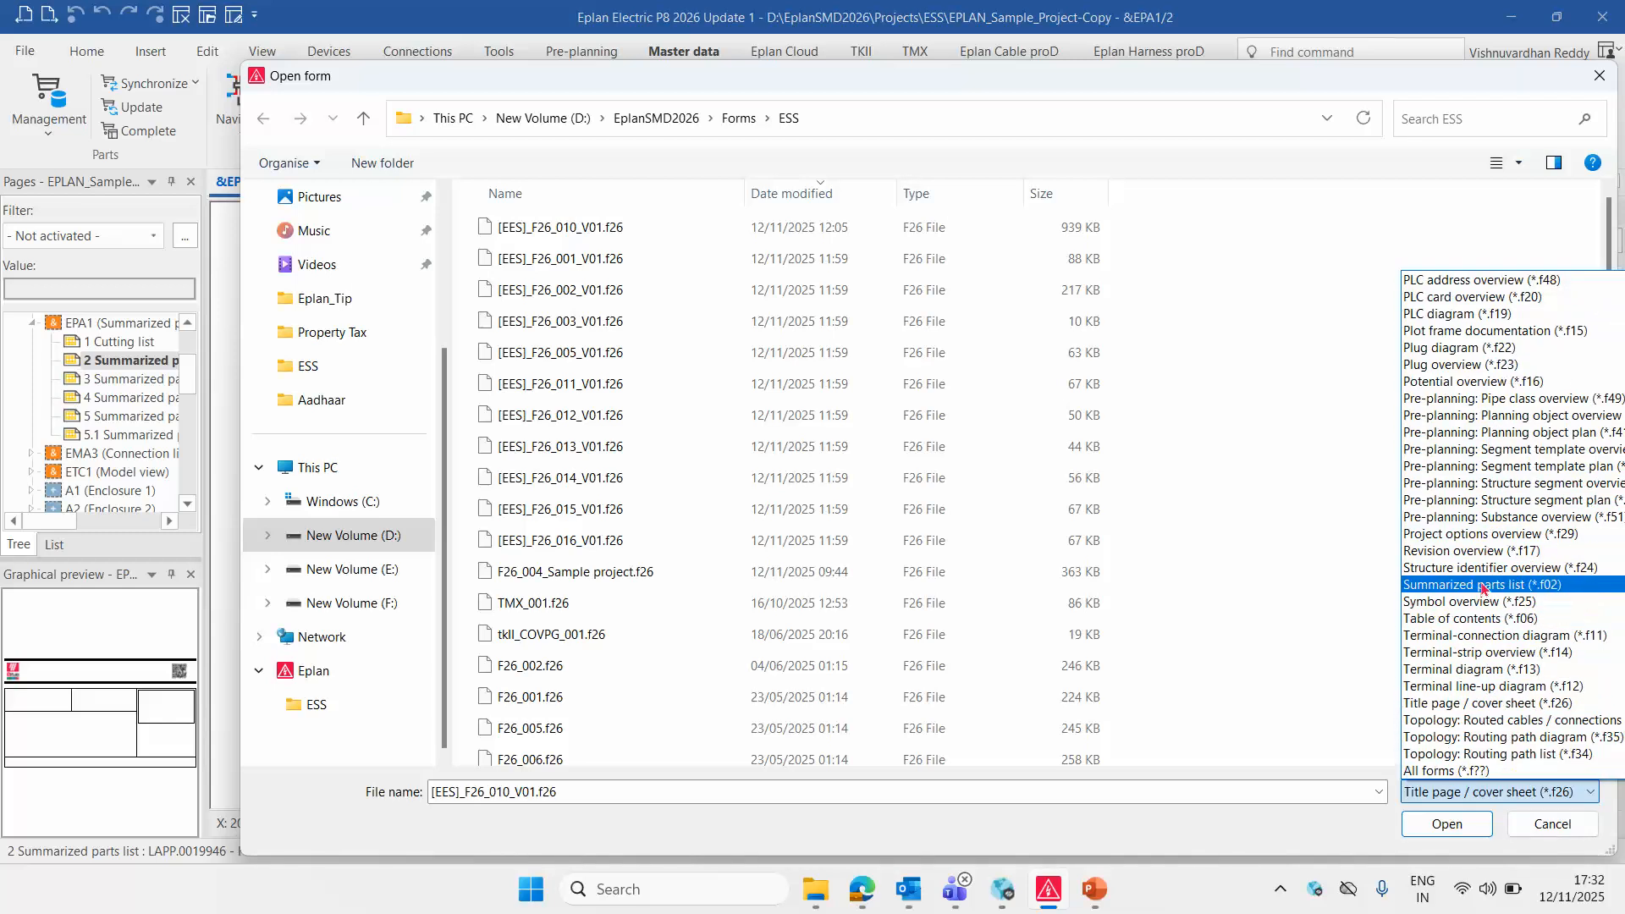
left_click(1483, 586)
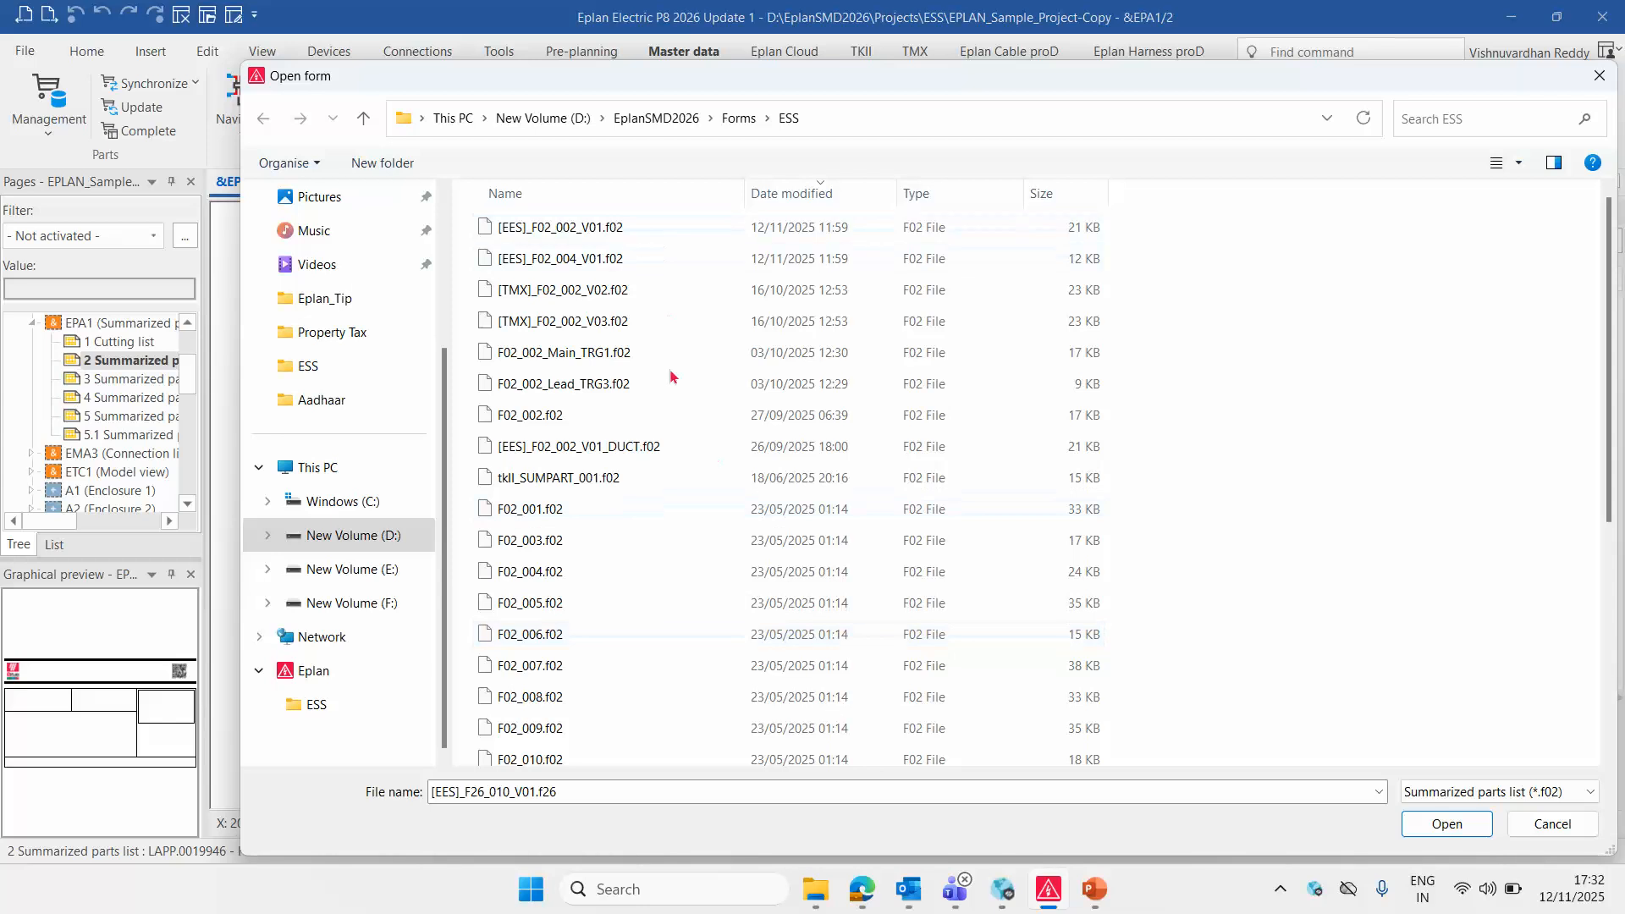
Preview the layouts of the F02_001.f02 and F02_003.f02 forms
scroll(669, 470, "down", 2)
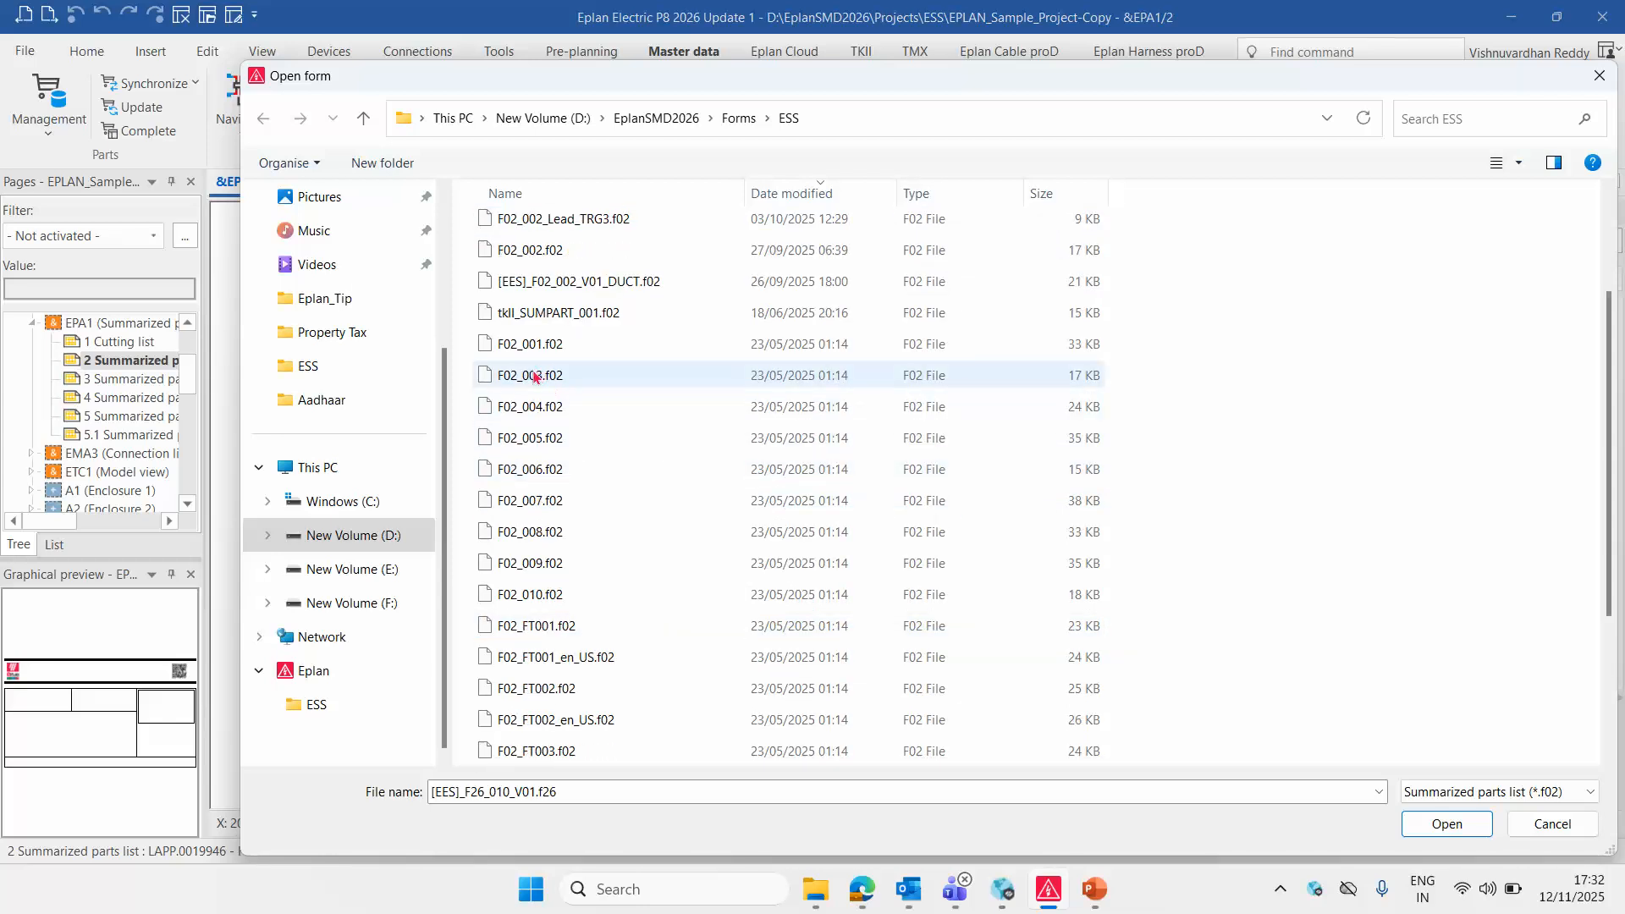
left_click(535, 344)
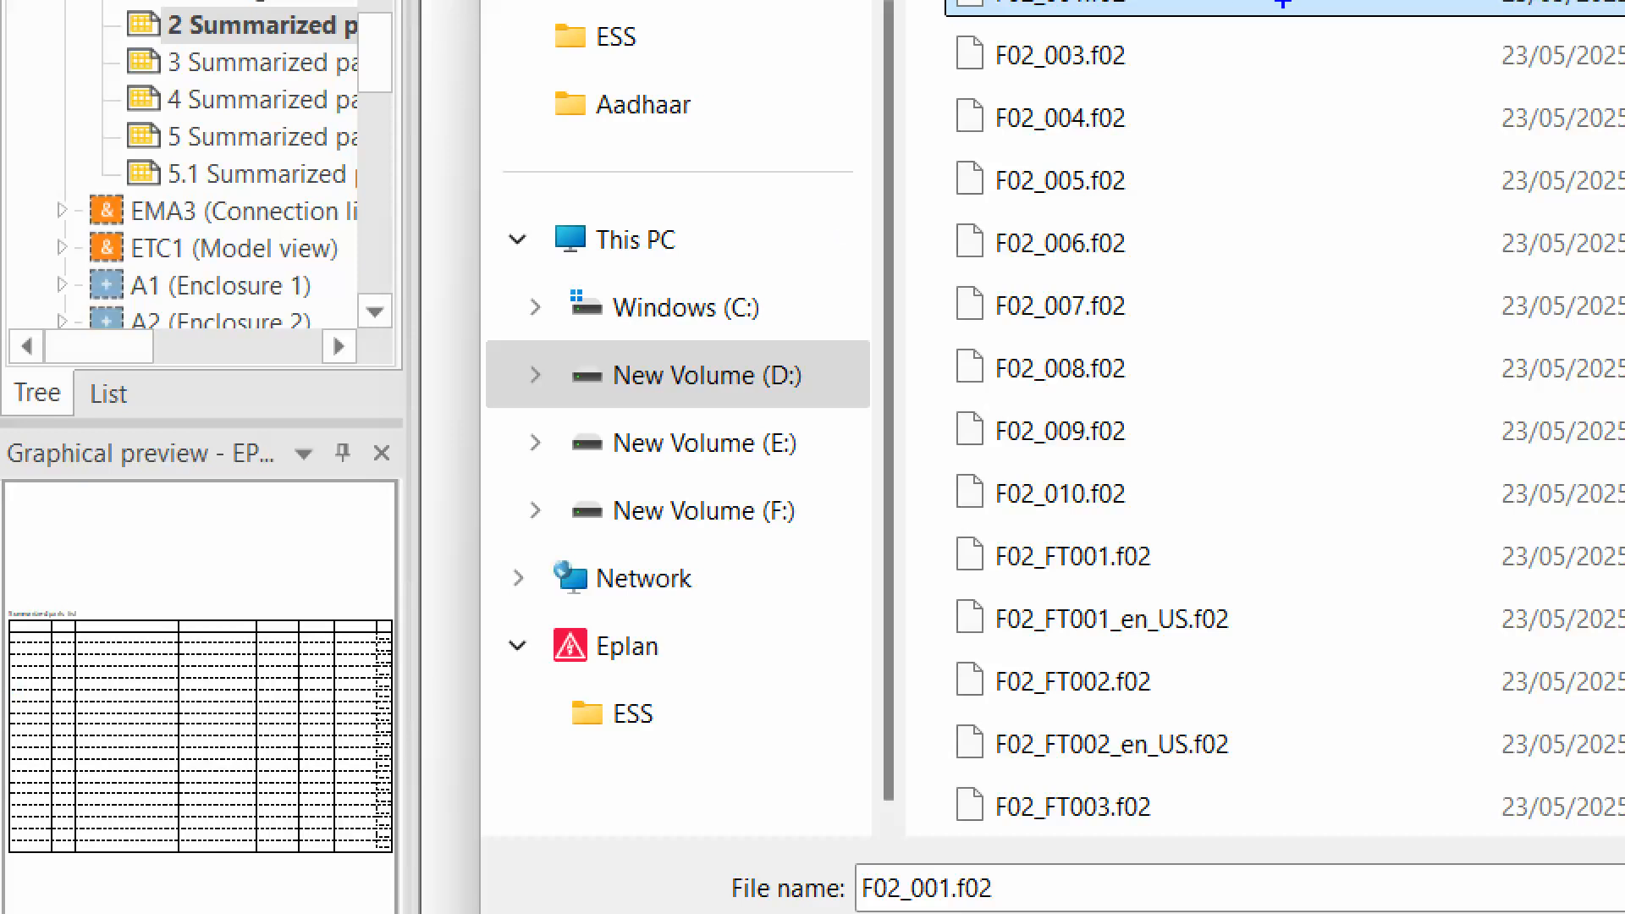
mouse_move(966, 4)
left_mouse_down()
mouse_move(457, 428)
mouse_move(392, 541)
left_mouse_up()
left_click_drag(337, 489, 442, 540)
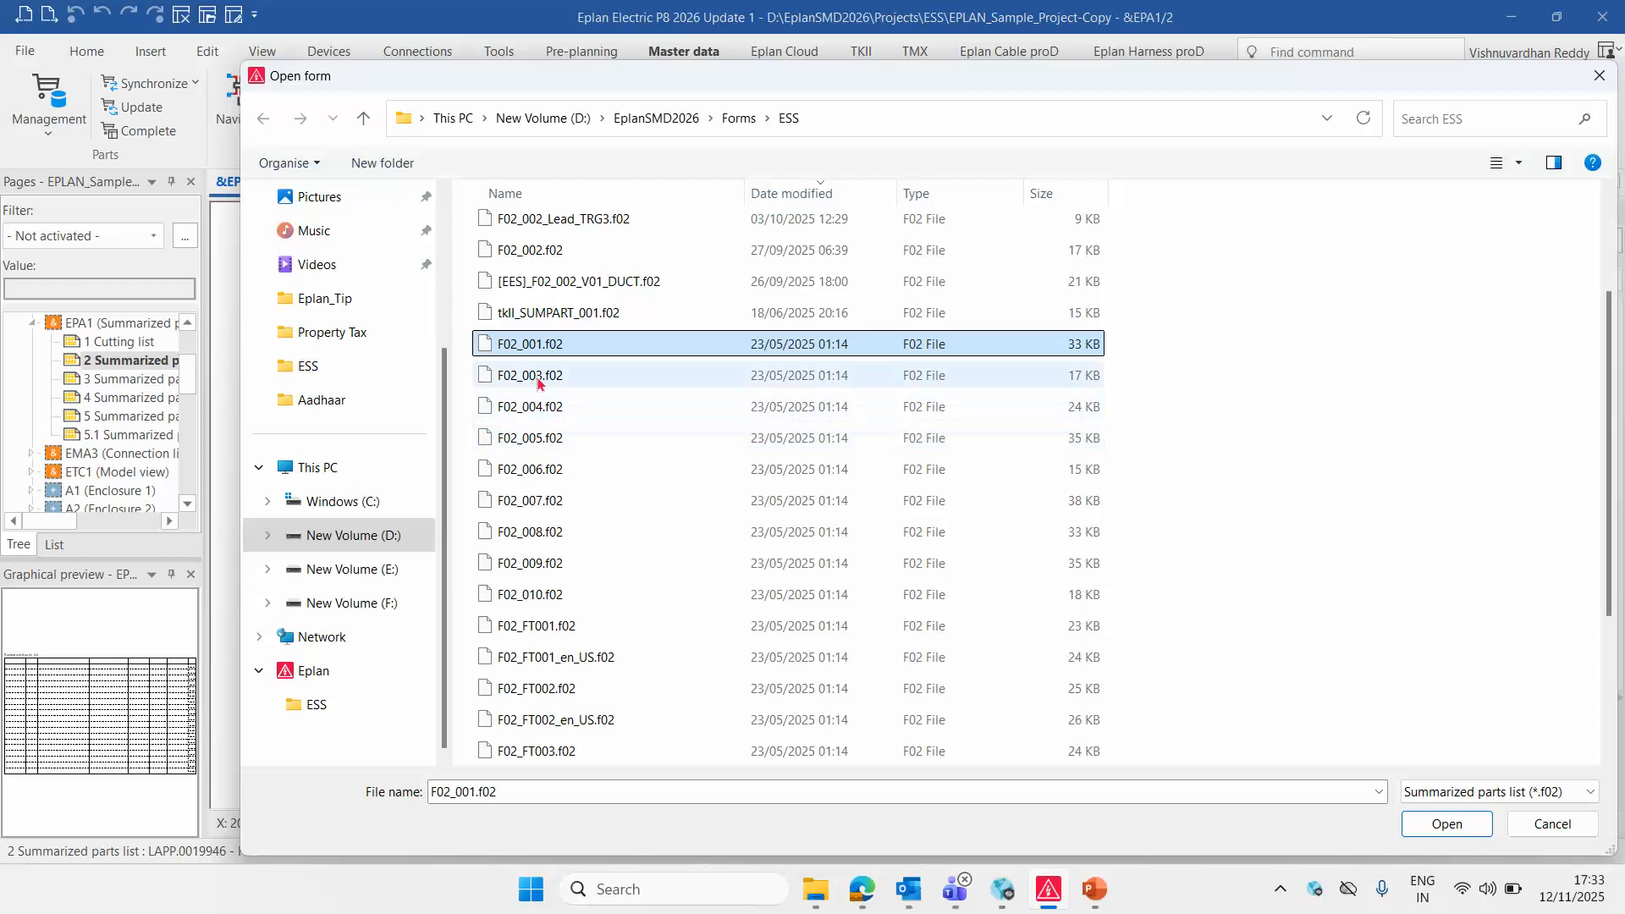
left_click(539, 377)
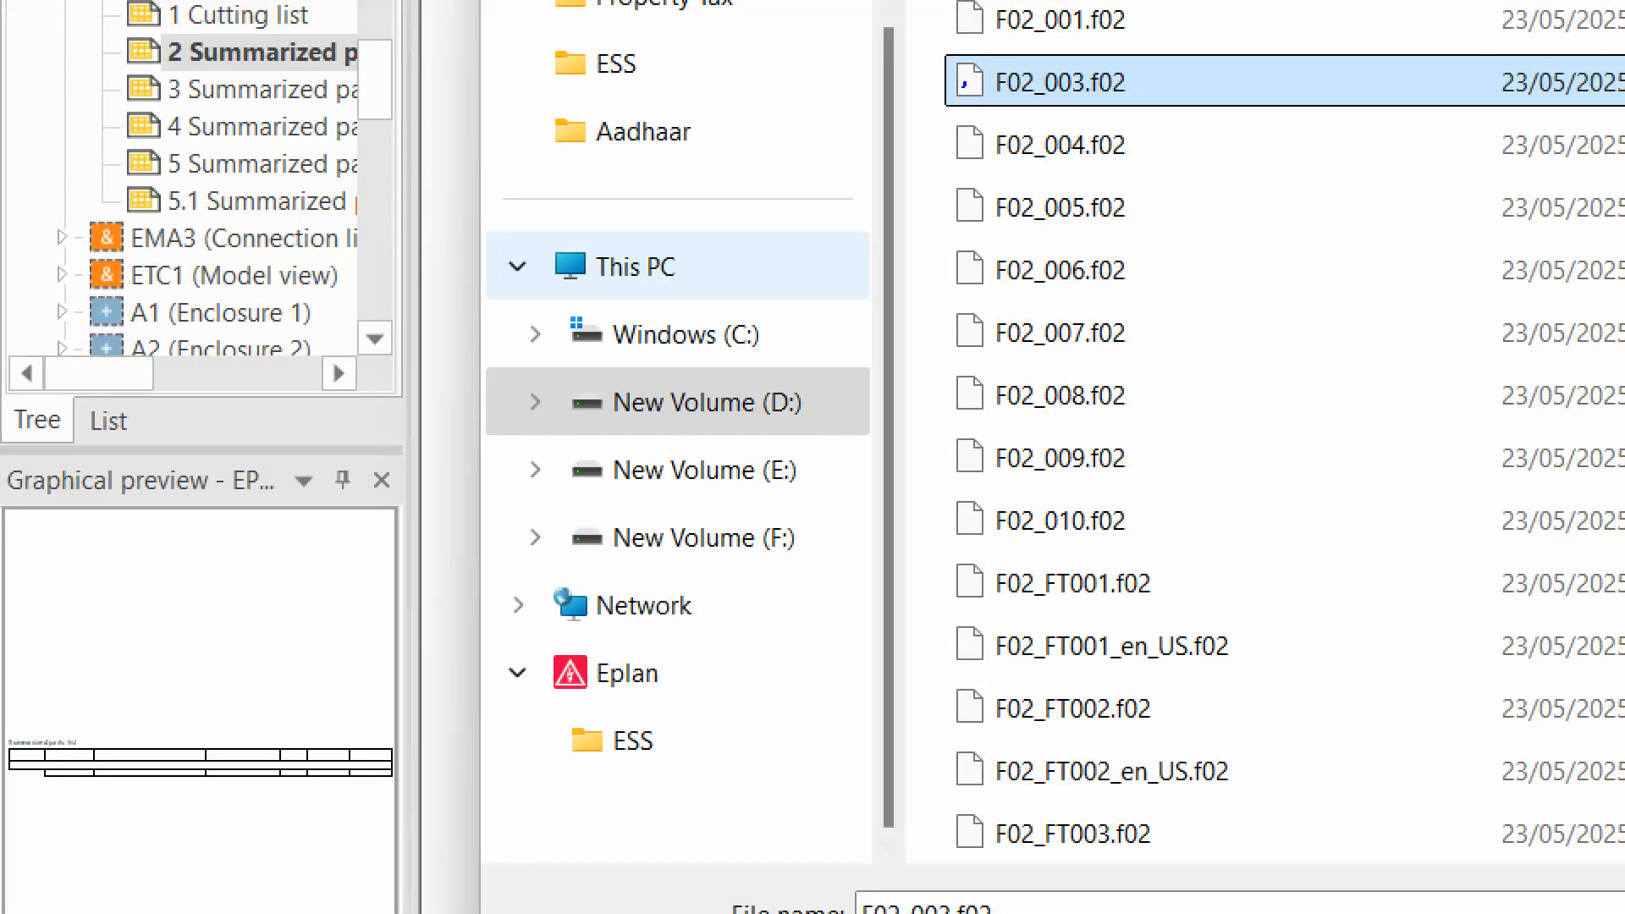
left_click_drag(965, 84, 311, 677)
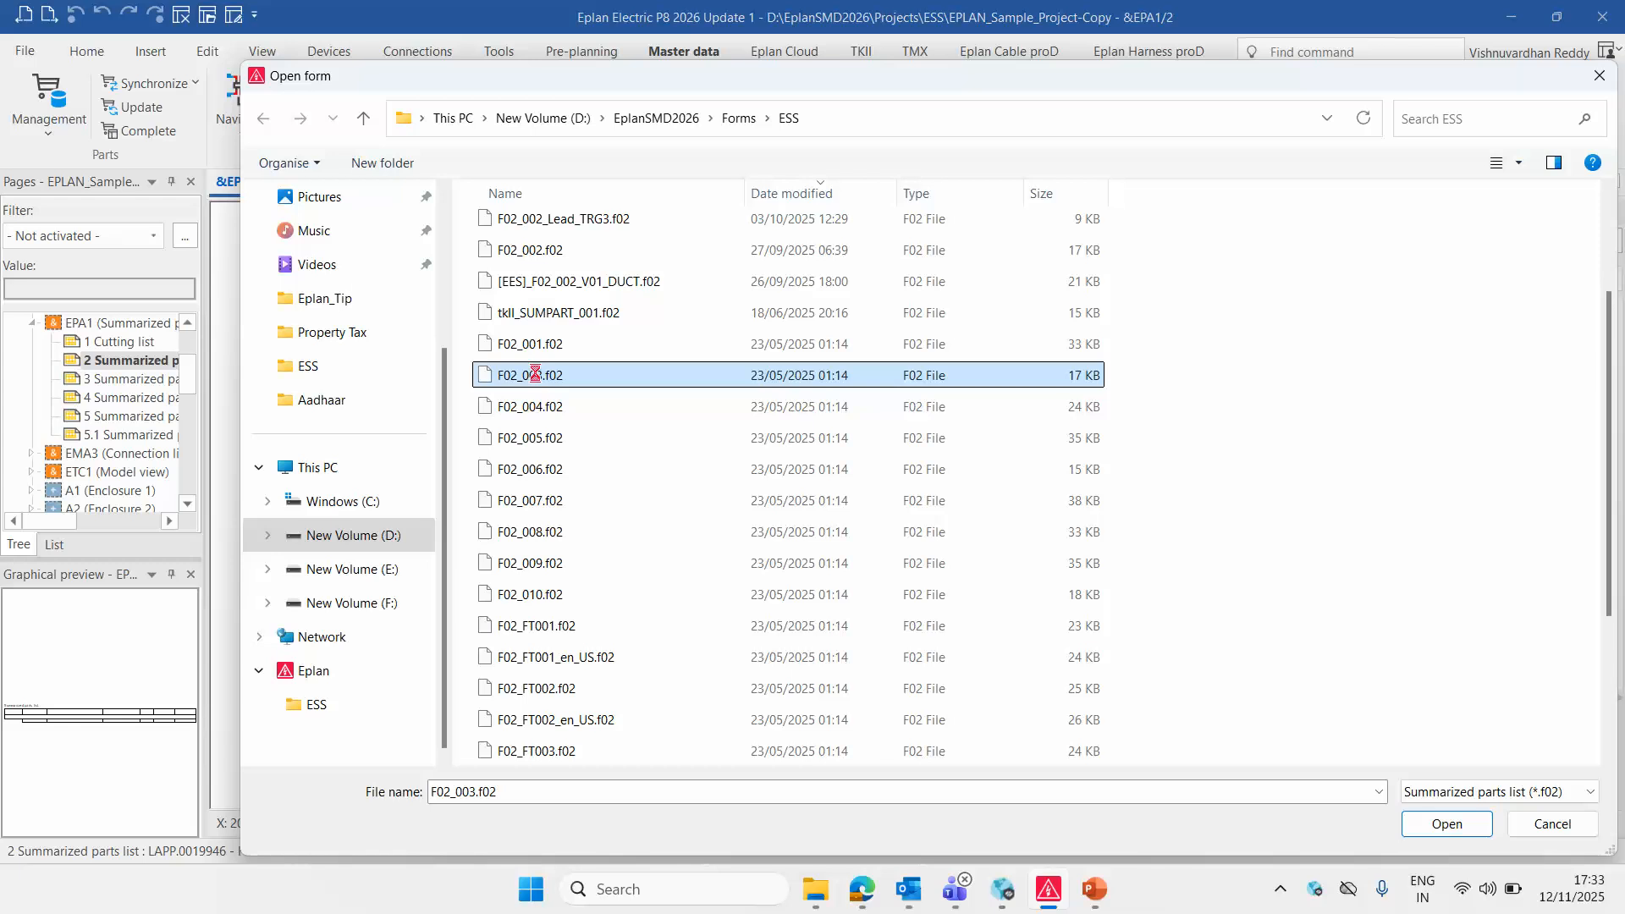
Duplicate the F02_003.f02 form file in the ESS forms folder
right_click(535, 373)
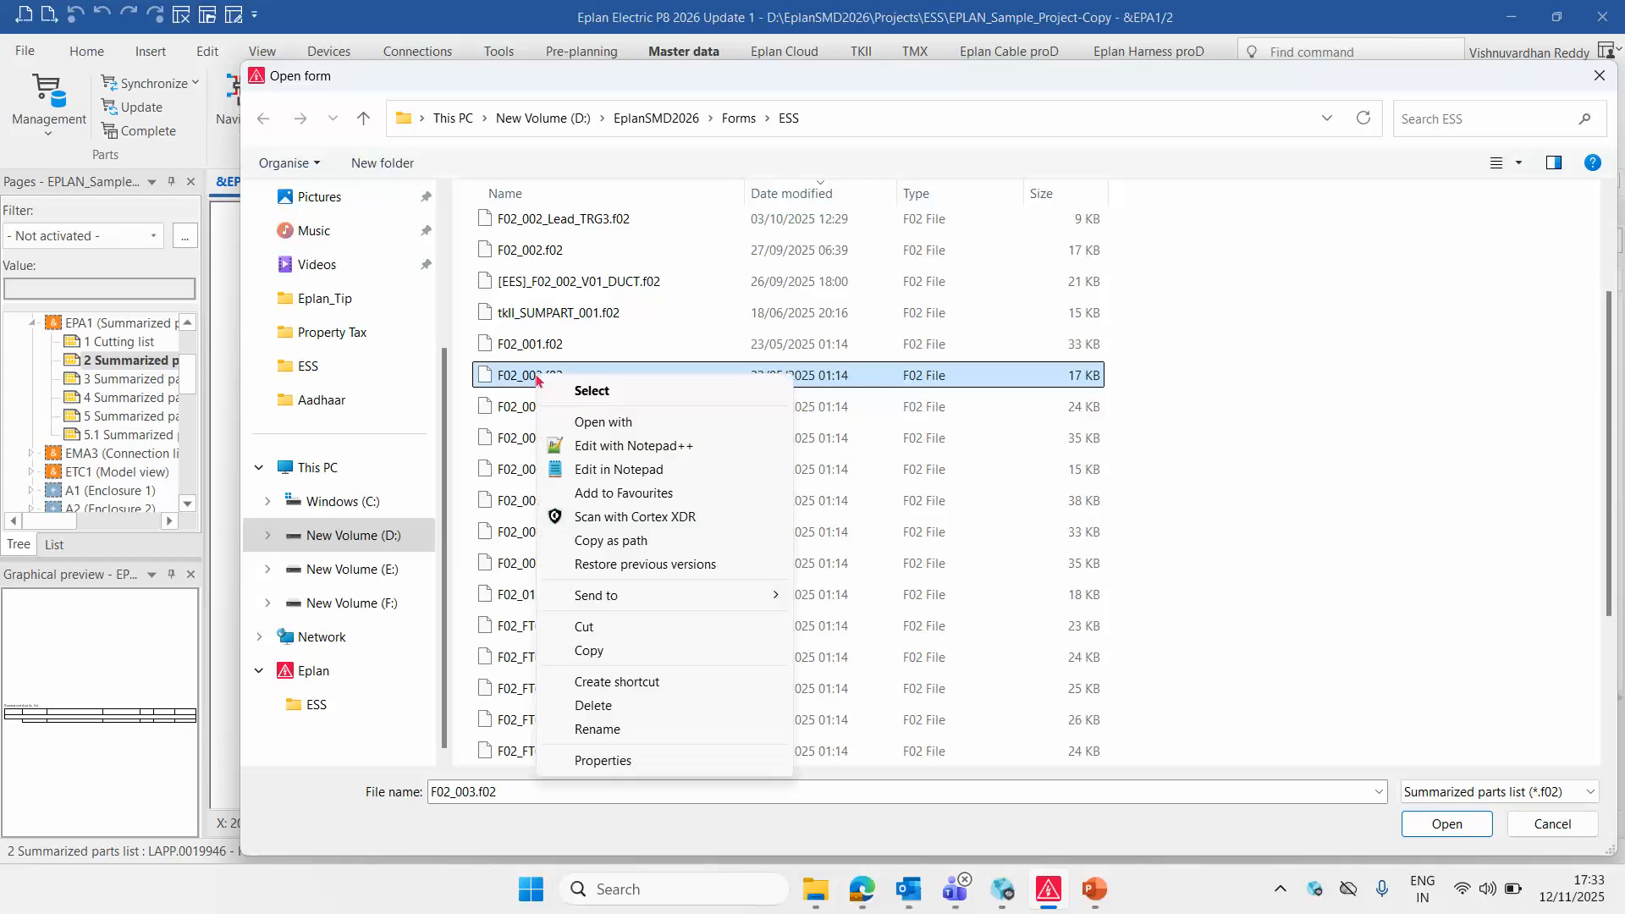
left_click(610, 654)
key("ctrl+v")
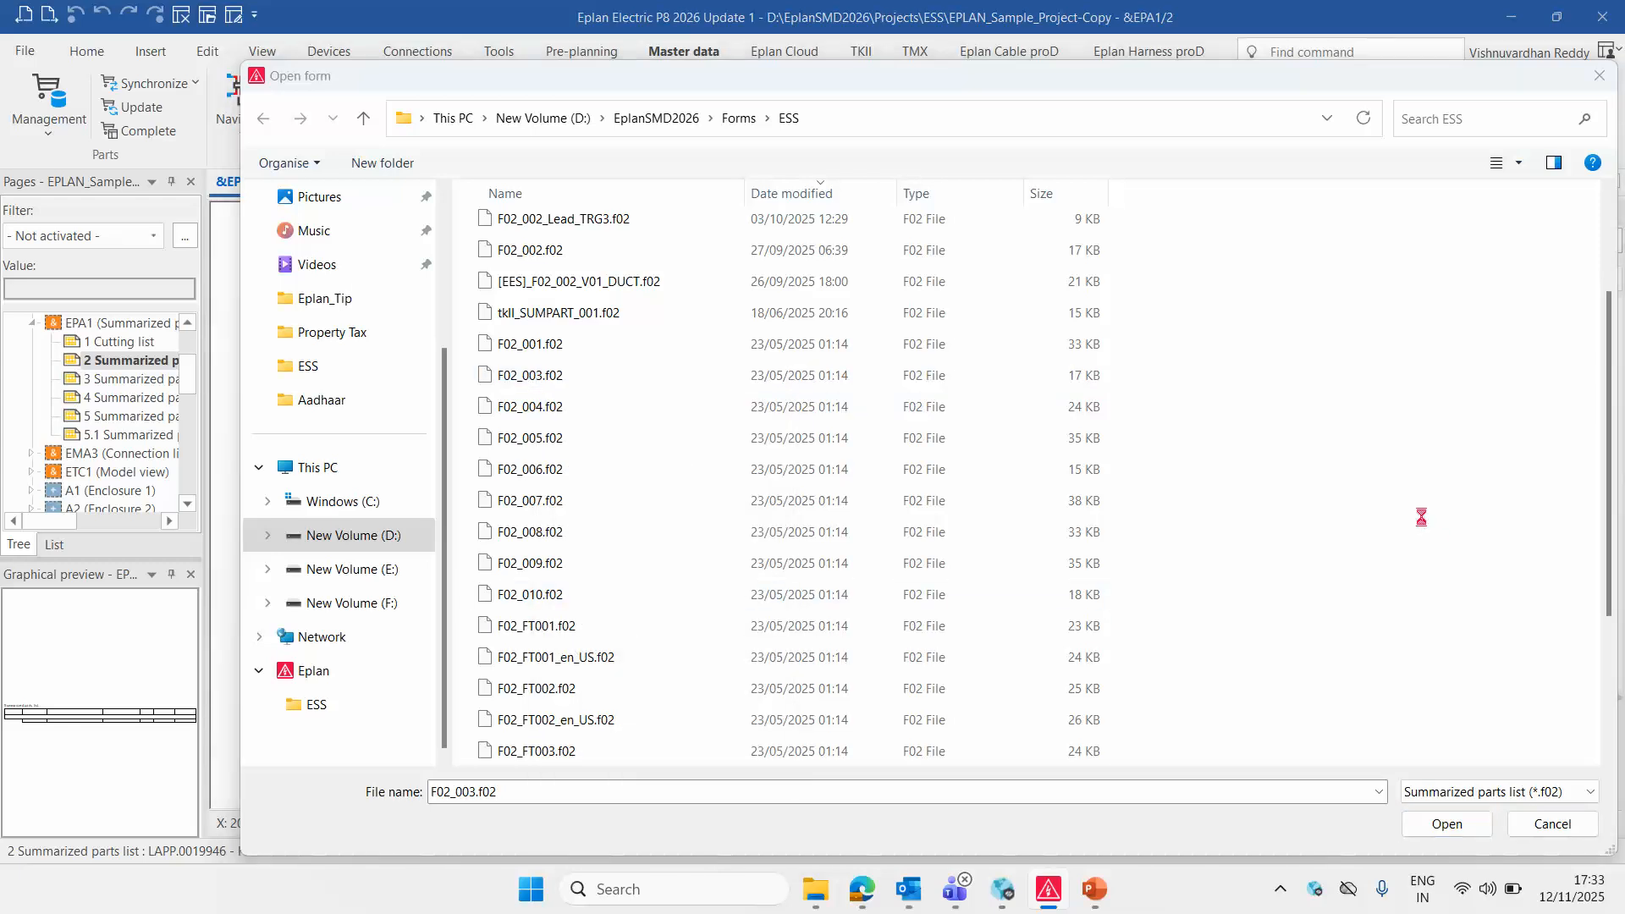
Rename the copied form file as F02_003_ET_TRG.f02
right_click(582, 376)
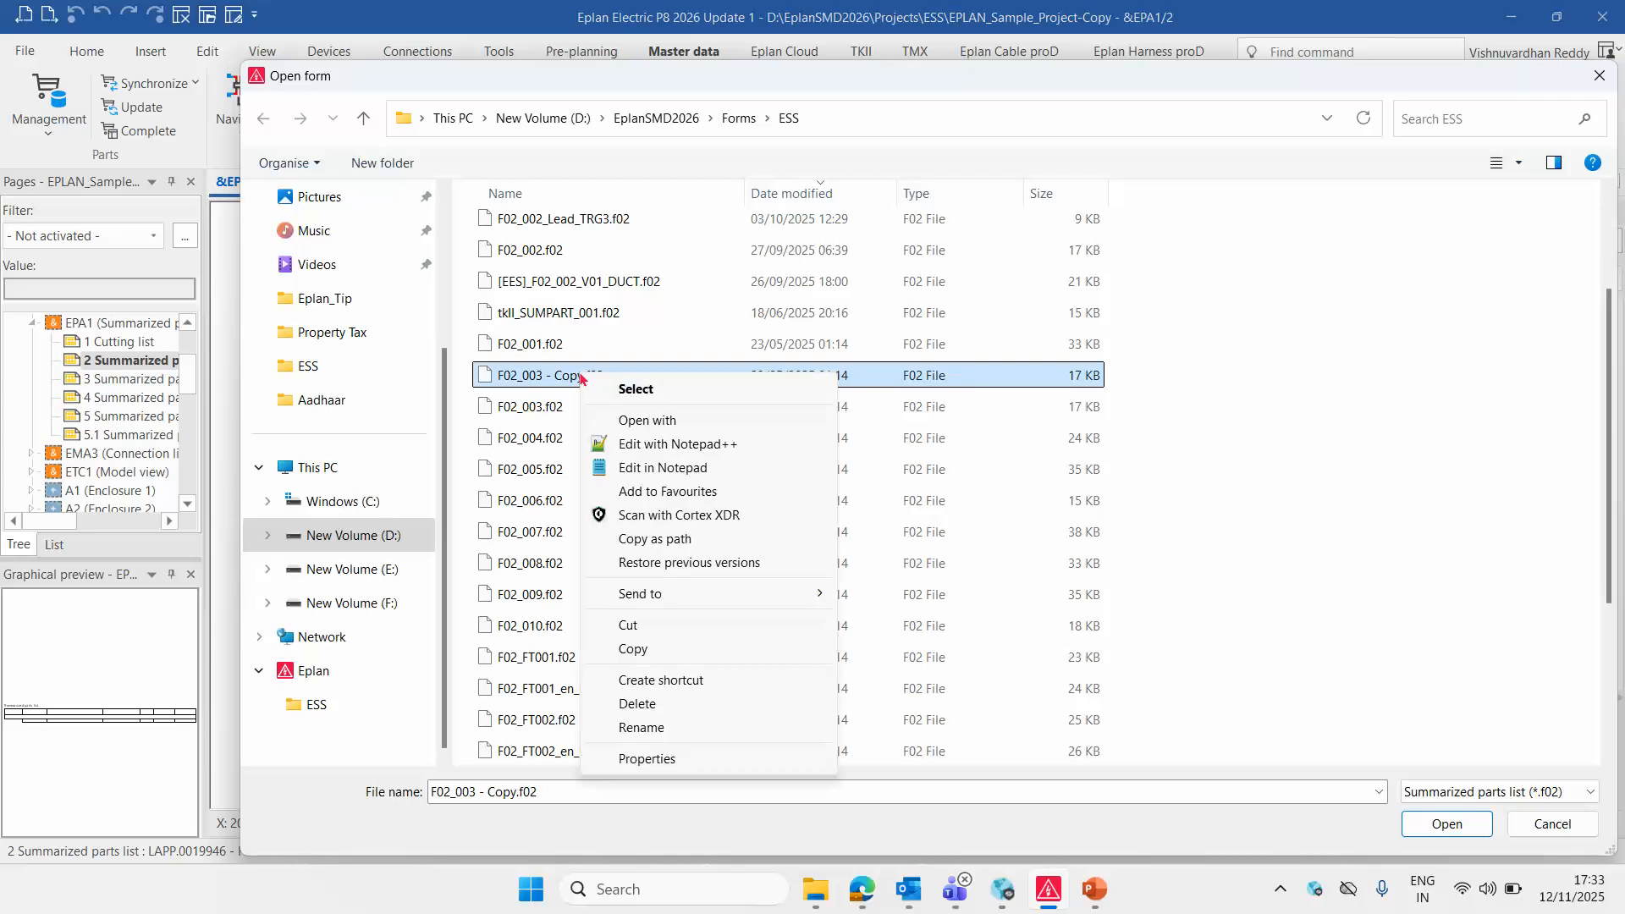
left_click(642, 728)
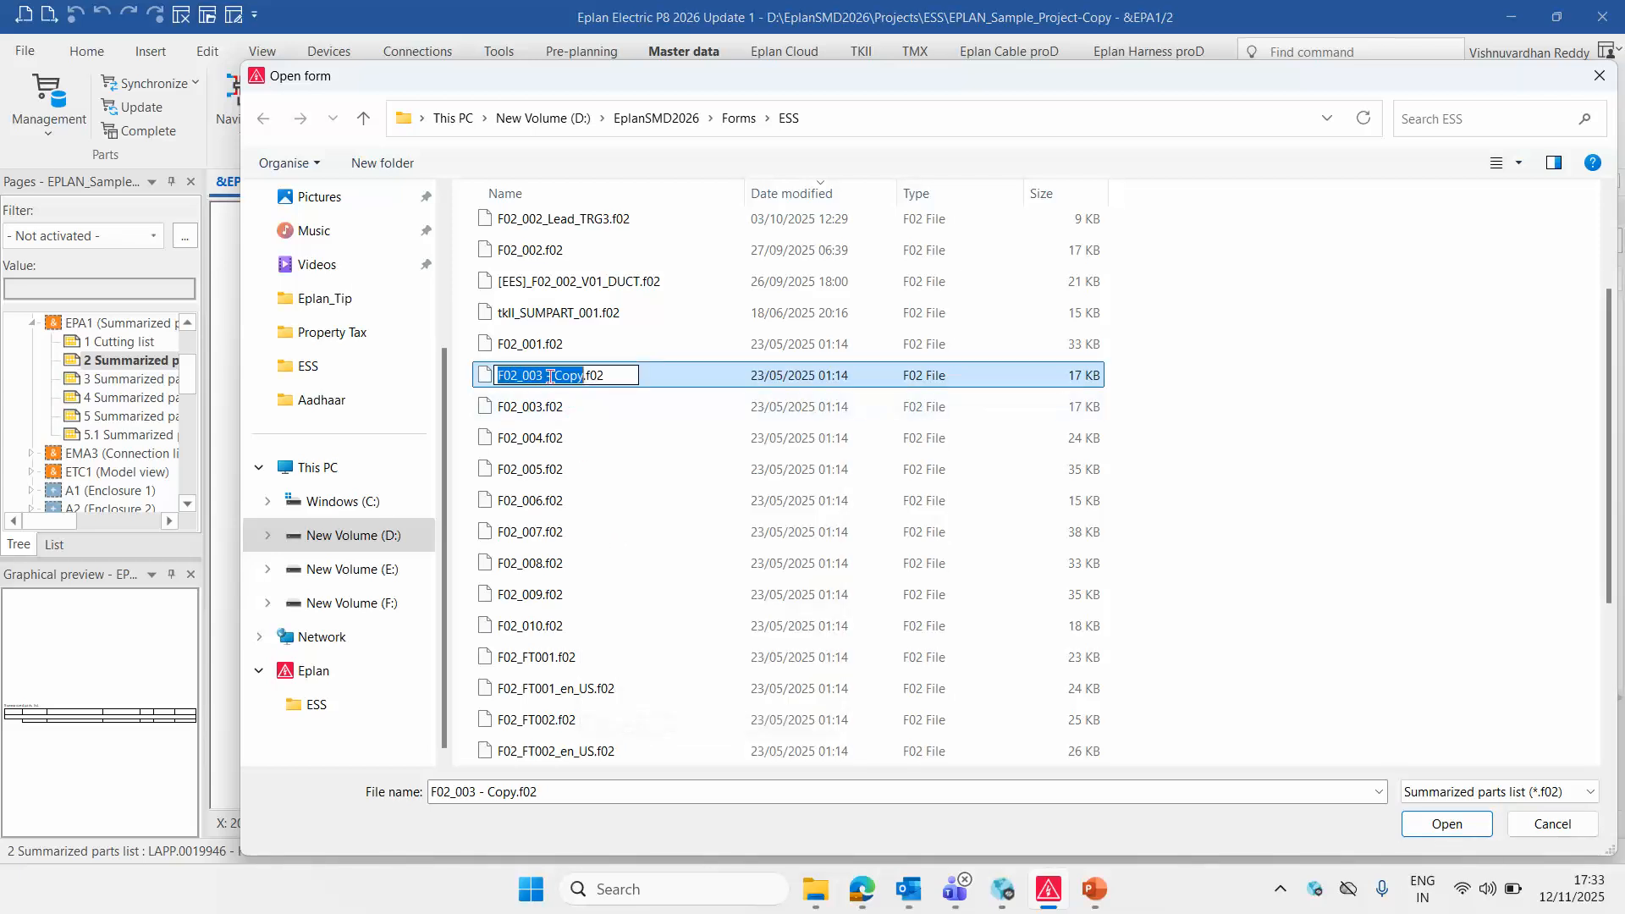
left_click(551, 375)
key("Delete")
key("Delete")
key("Delete")
key("Delete")
key("Delete")
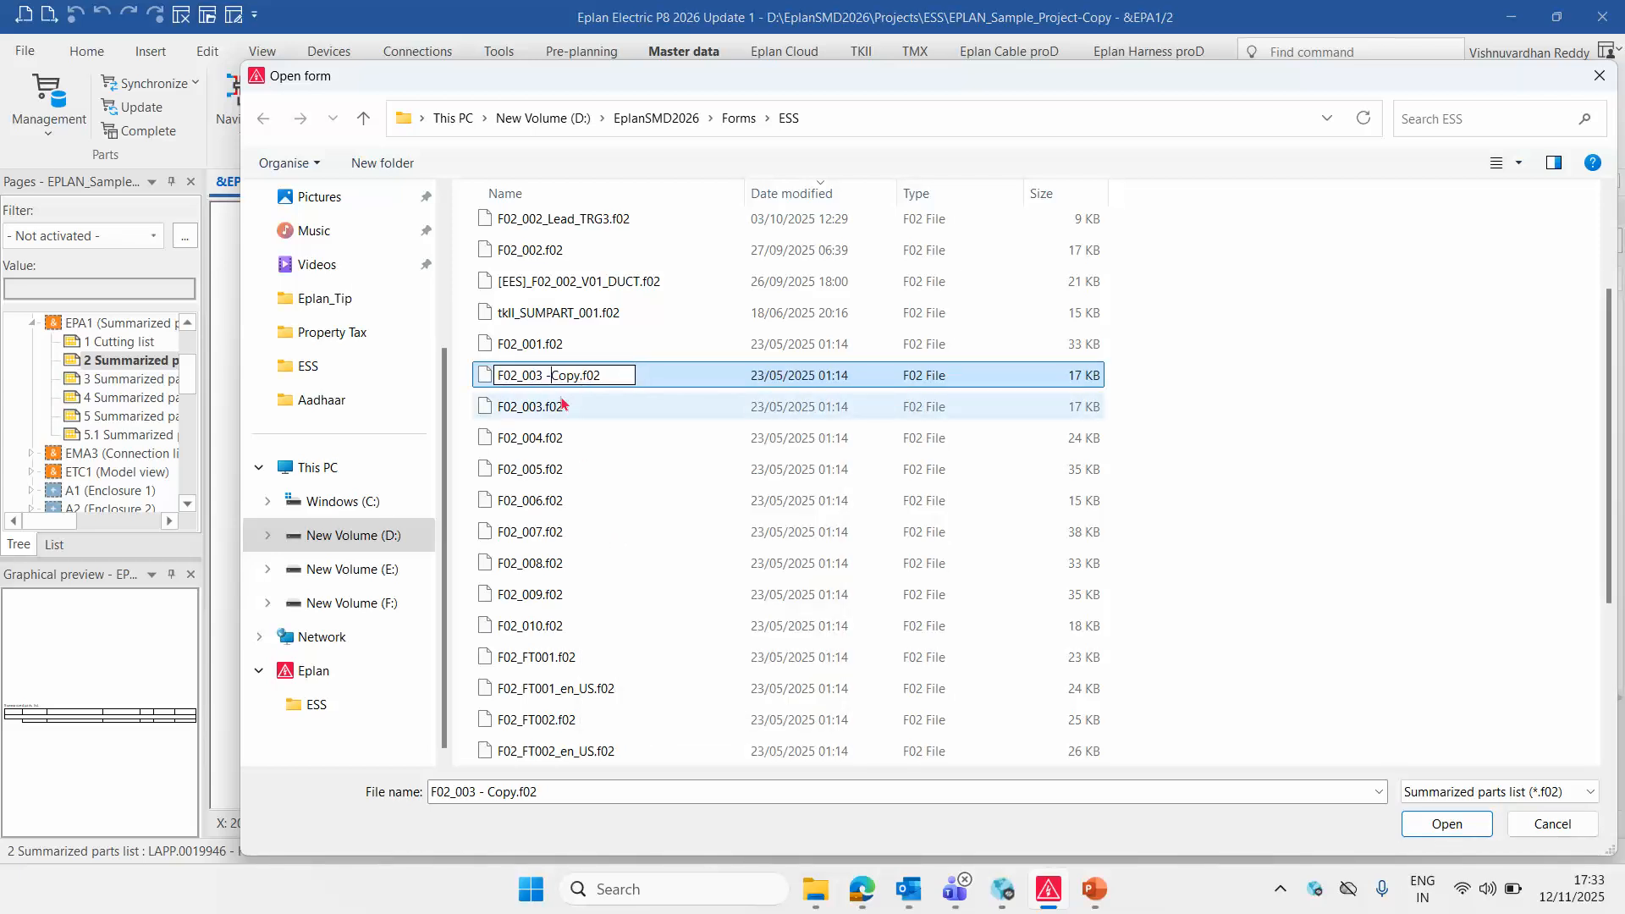
key("BackSpace")
type("_ET_TRG")
left_click(564, 405)
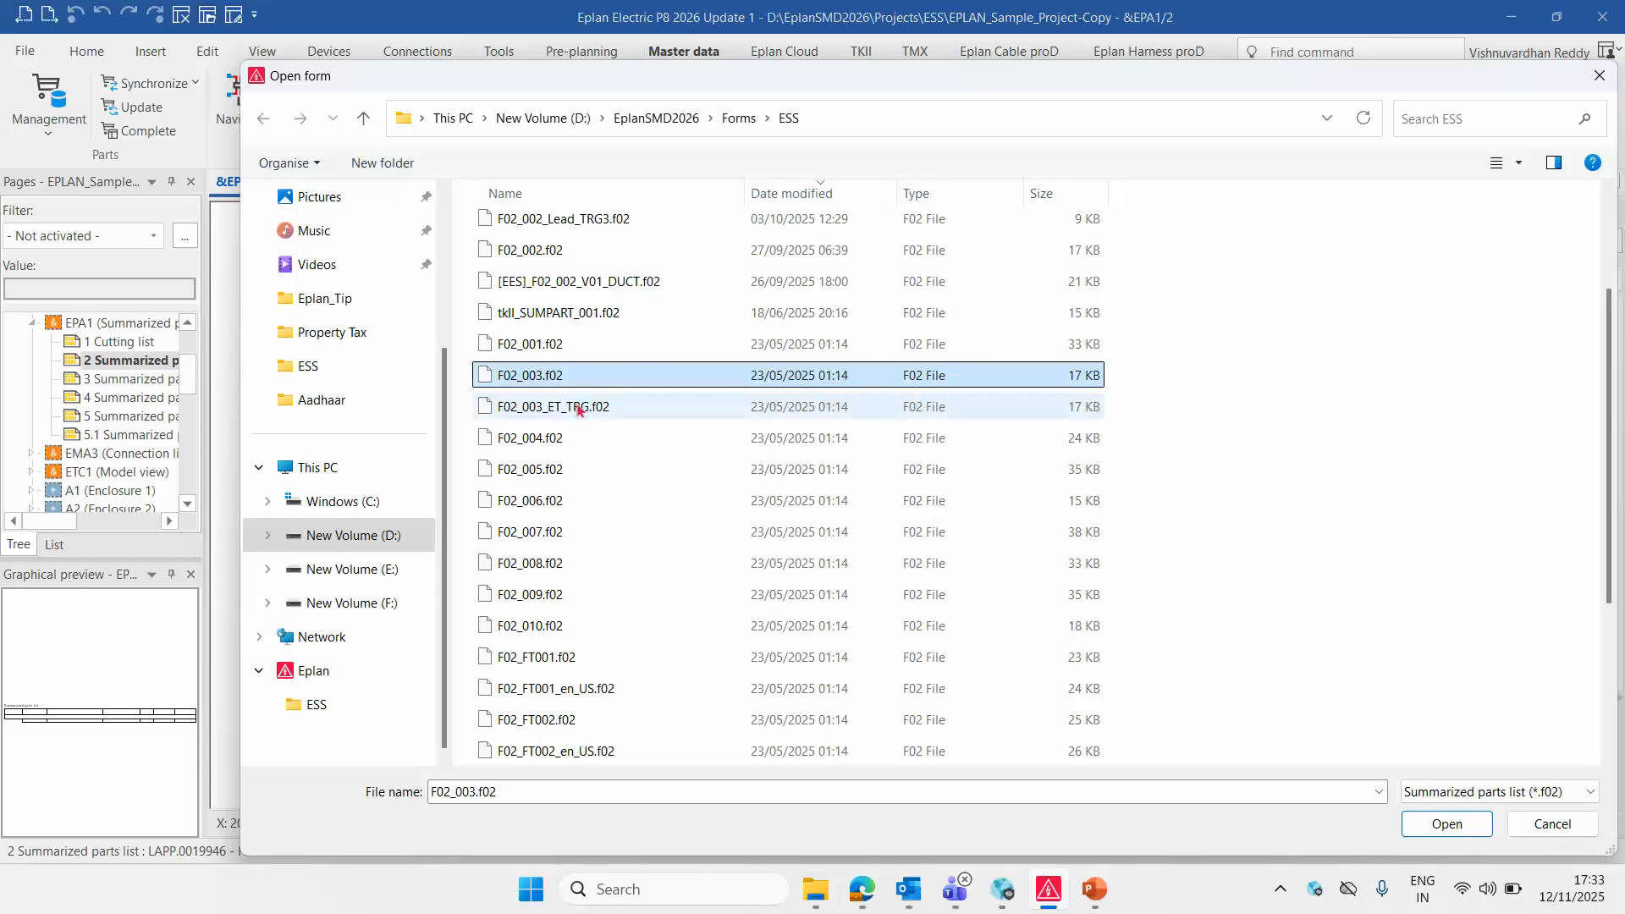
Open the F02_003_ET_TRG.f02 form and delete the whole table with its headers and placeholder texts below the title
left_click(579, 409)
double_click(579, 407)
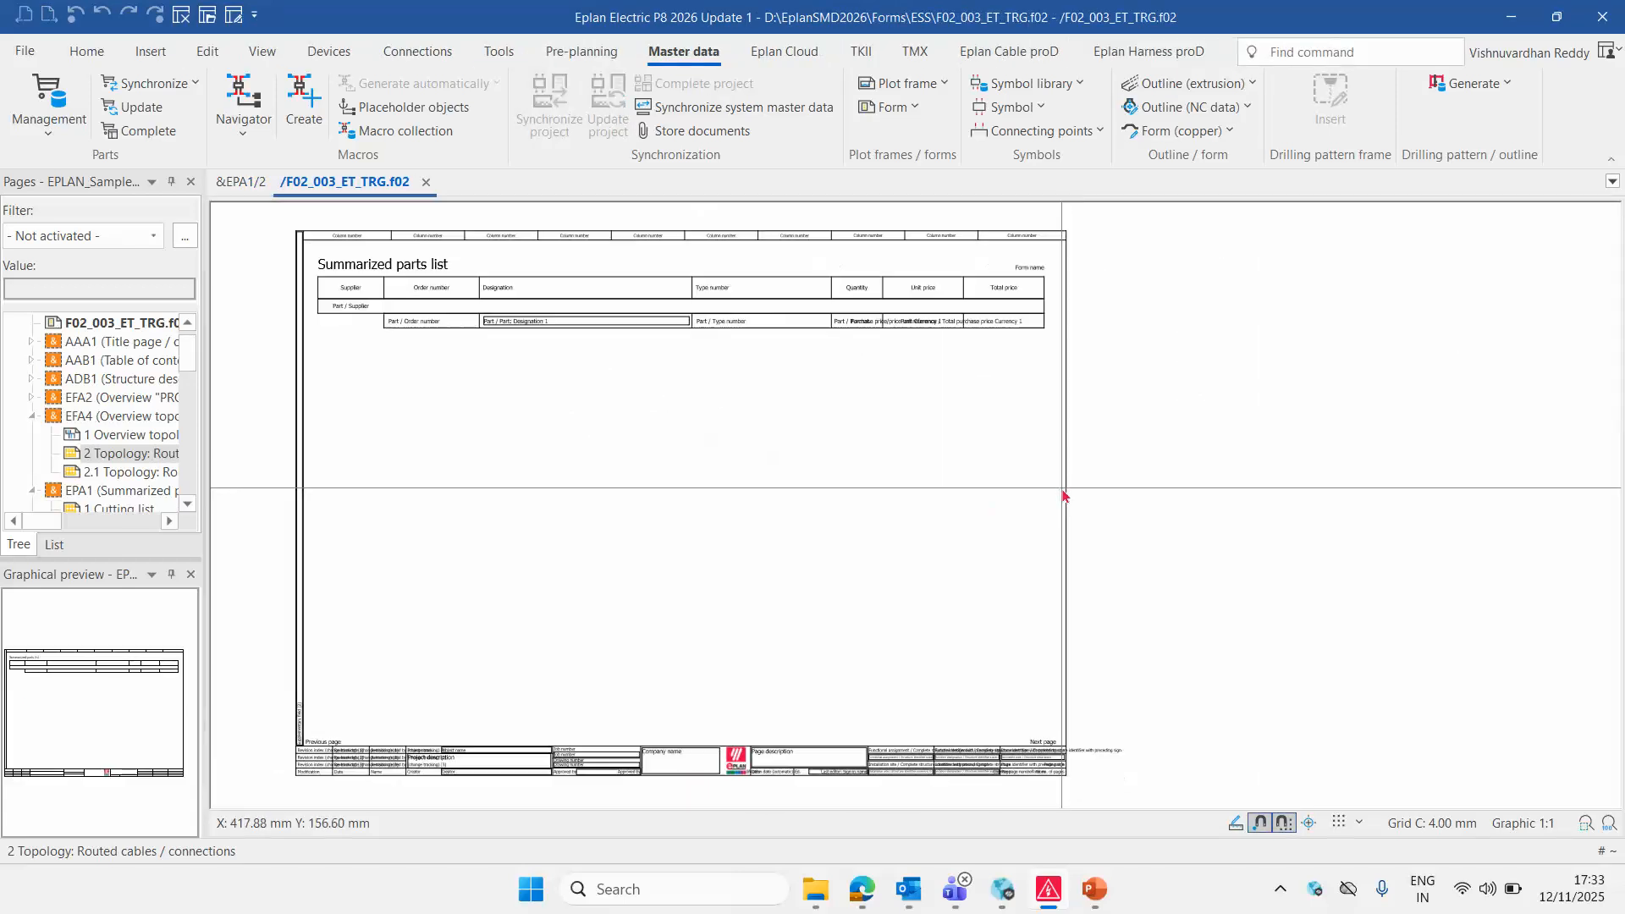
scroll(282, 350, "up", 3)
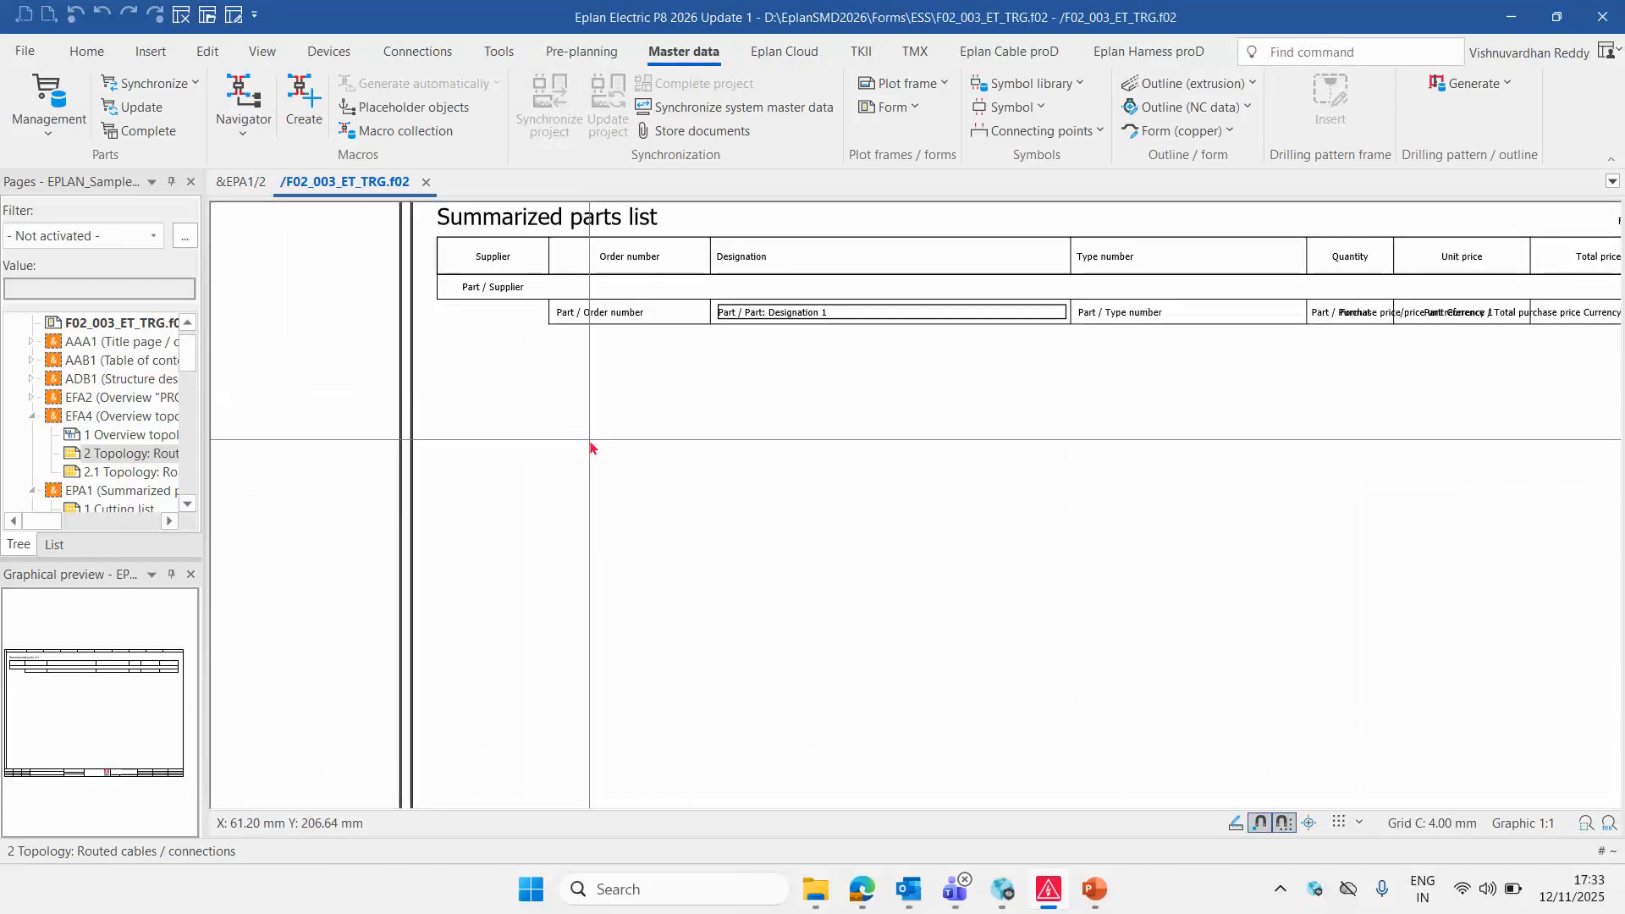
scroll(592, 446, "down", 3)
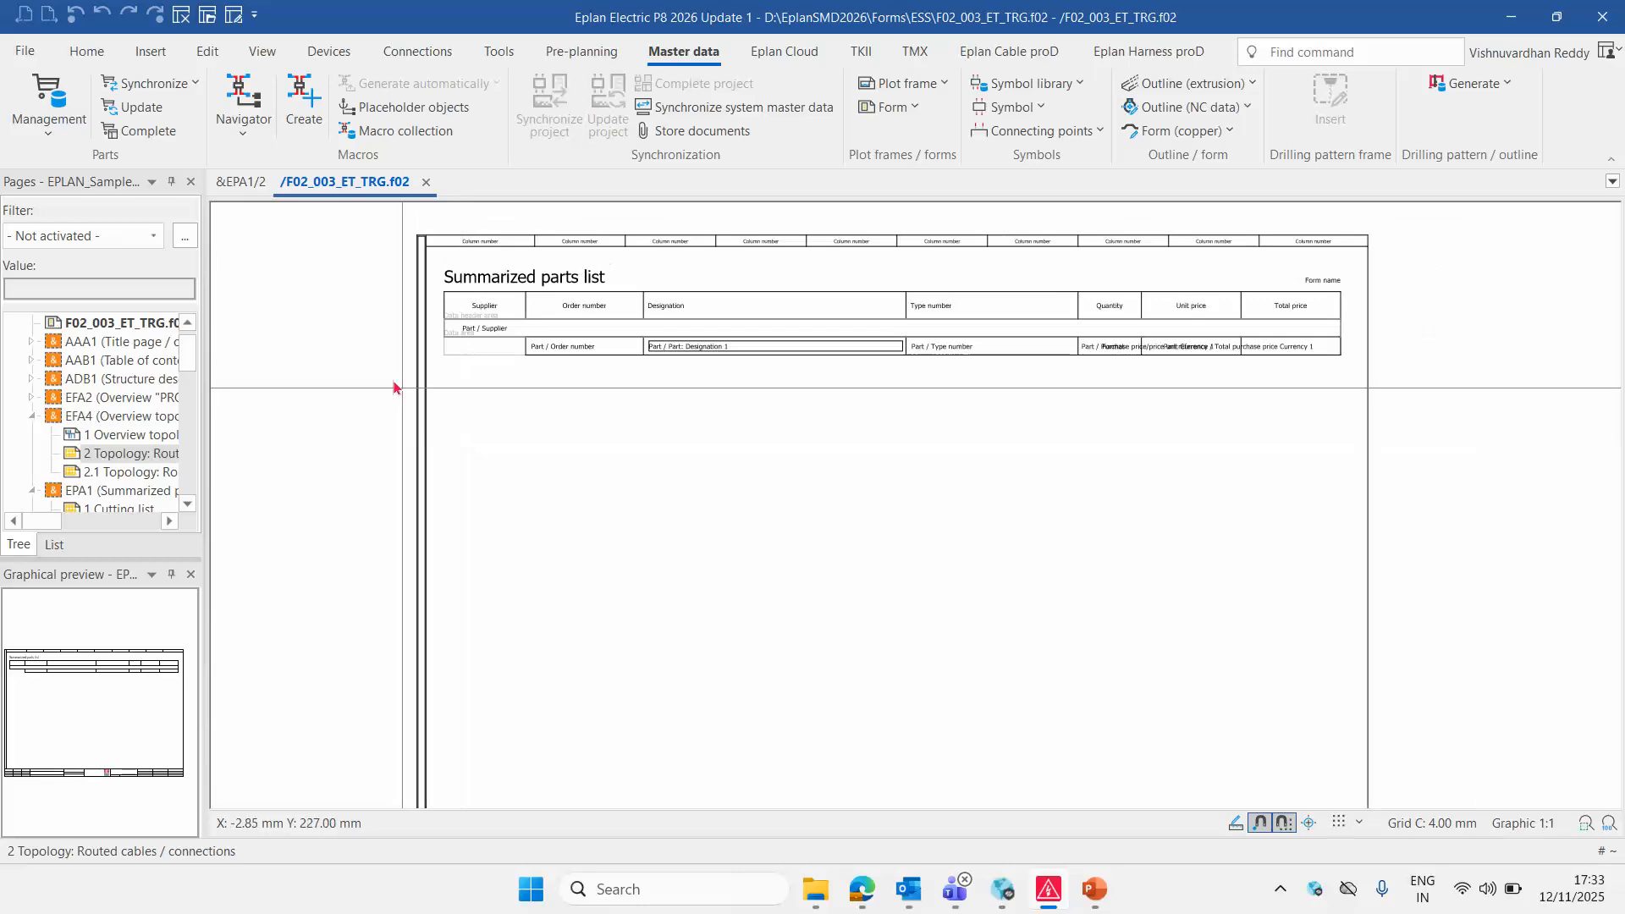
left_click_drag(364, 283, 1372, 457)
key("Delete")
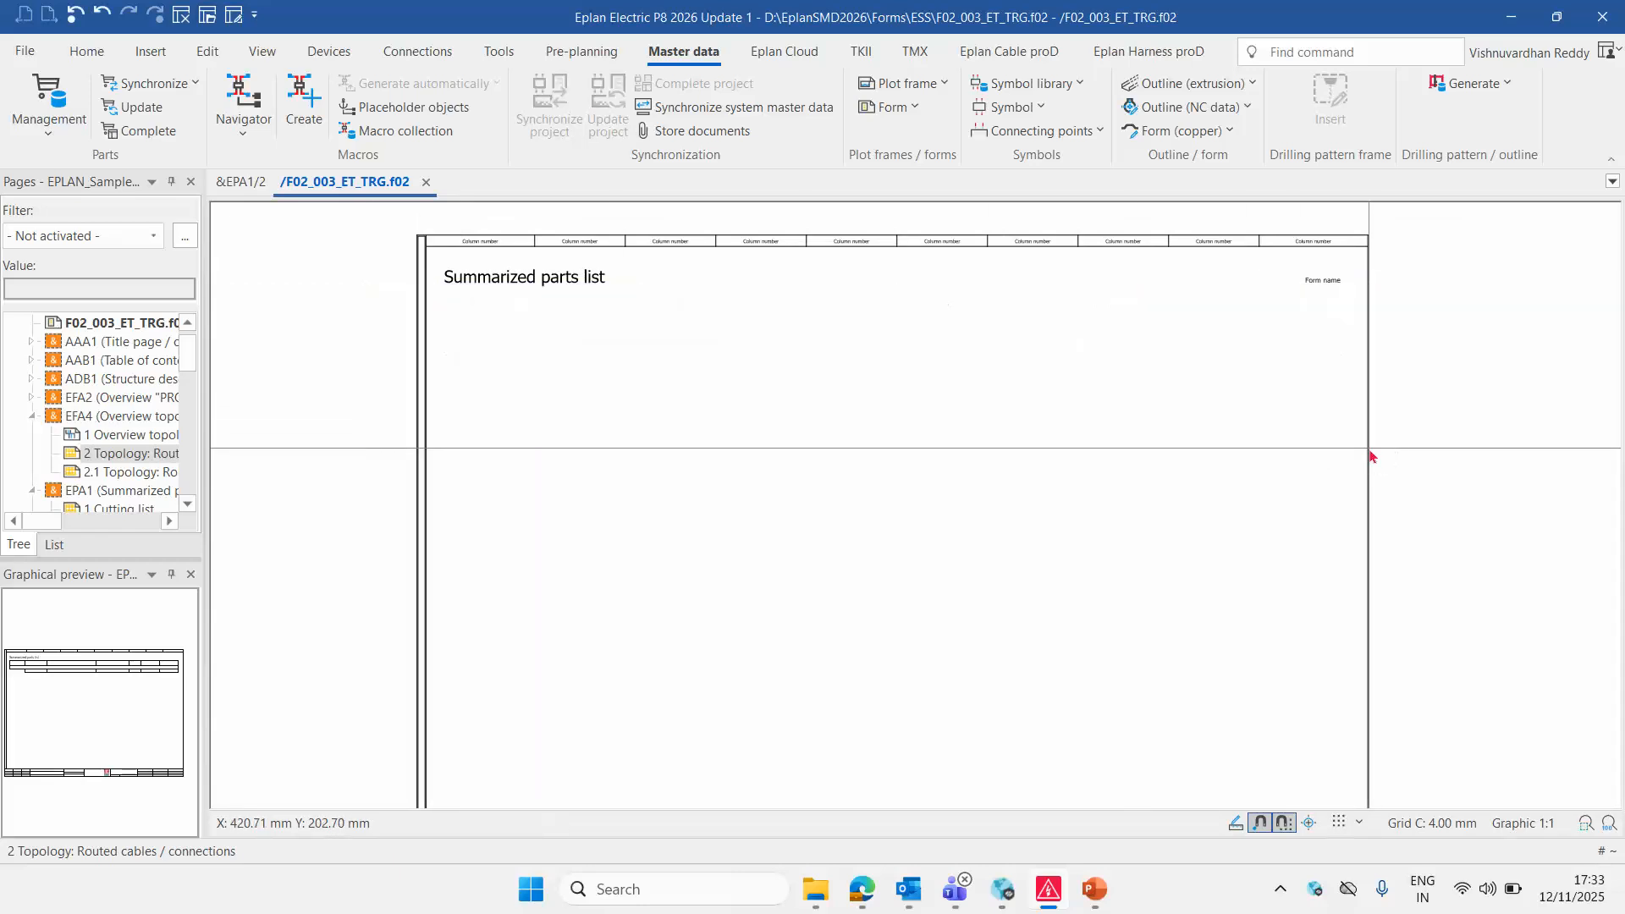
scroll(515, 320, "up", 3)
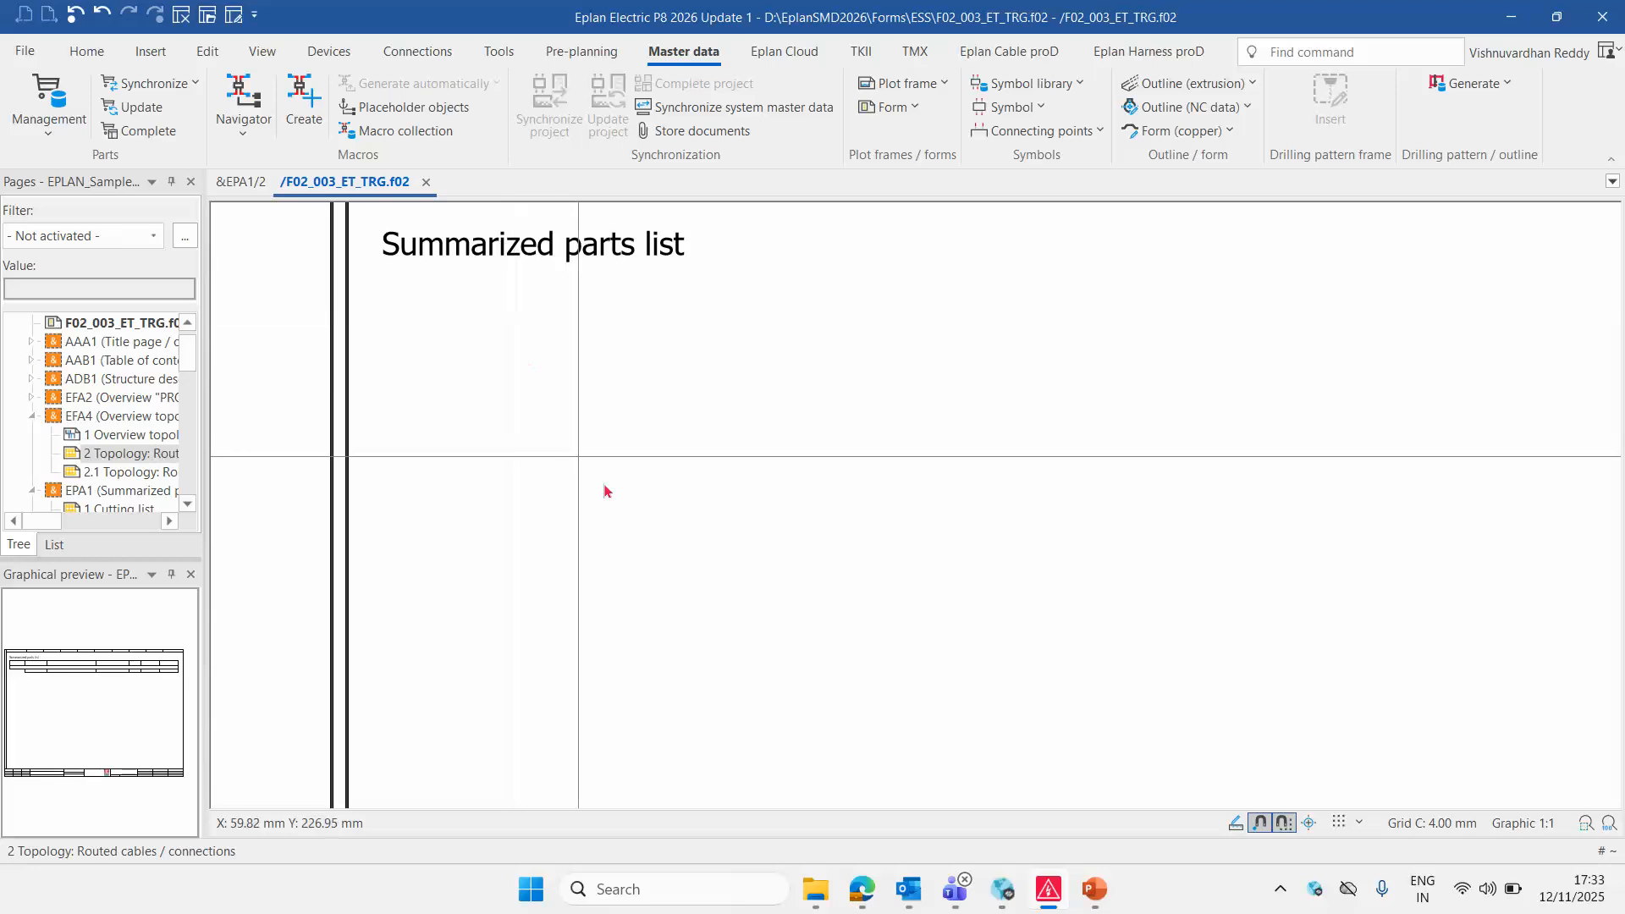
scroll(601, 483, "down", 3)
left_click_drag(424, 377, 1515, 524)
left_click_drag(409, 322, 1321, 584)
left_click_drag(406, 370, 1481, 567)
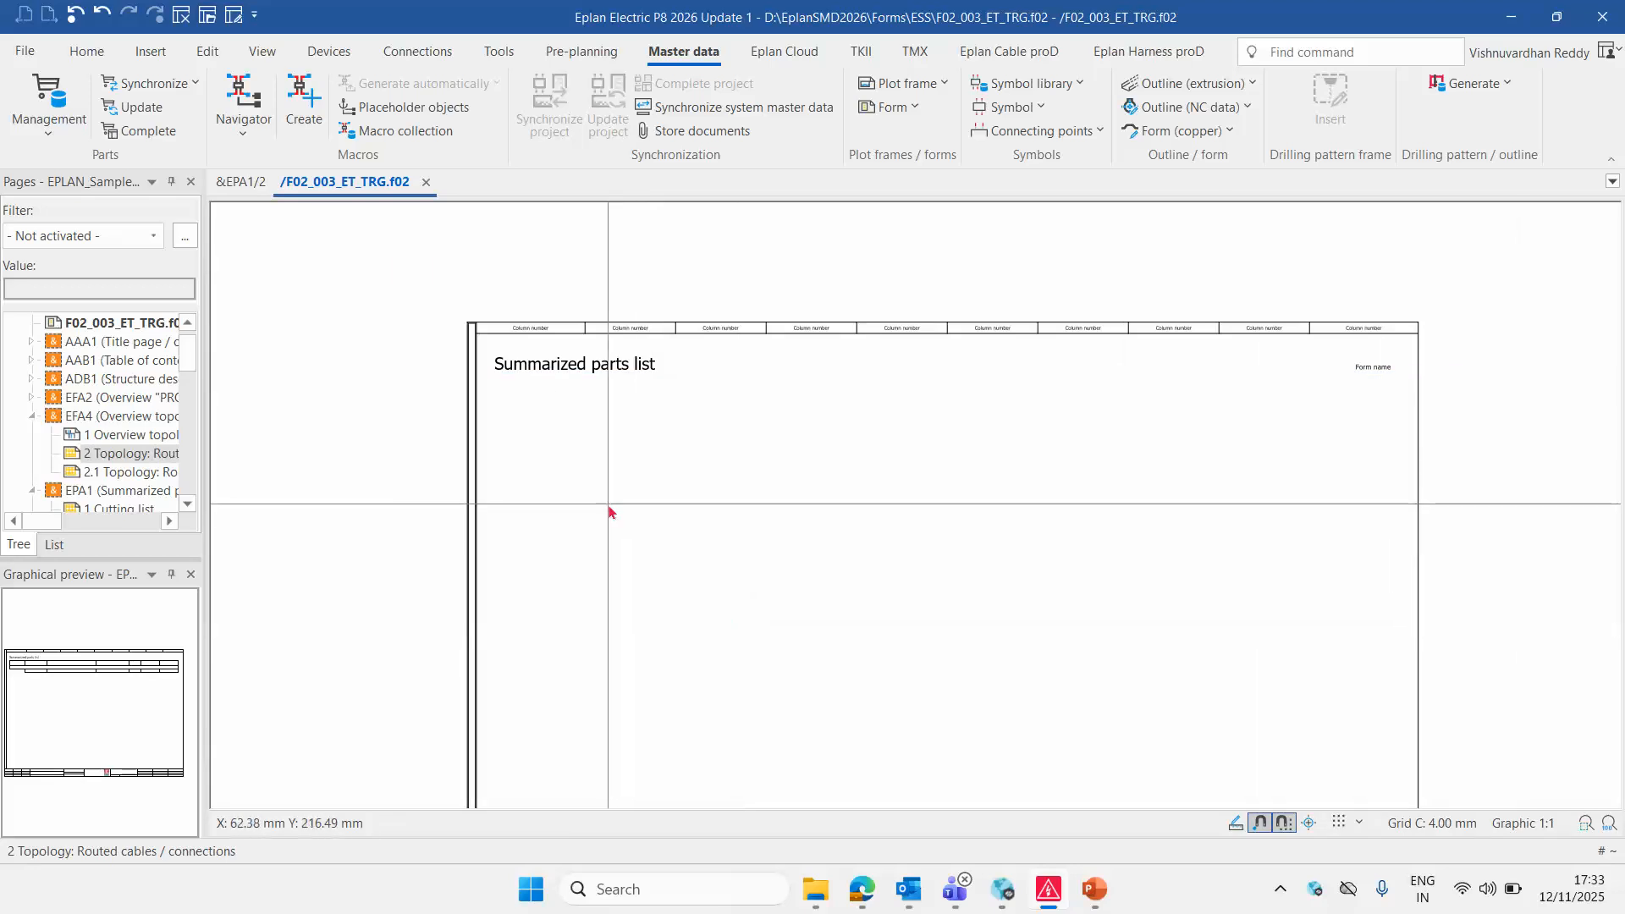
scroll(648, 435, "up", 1)
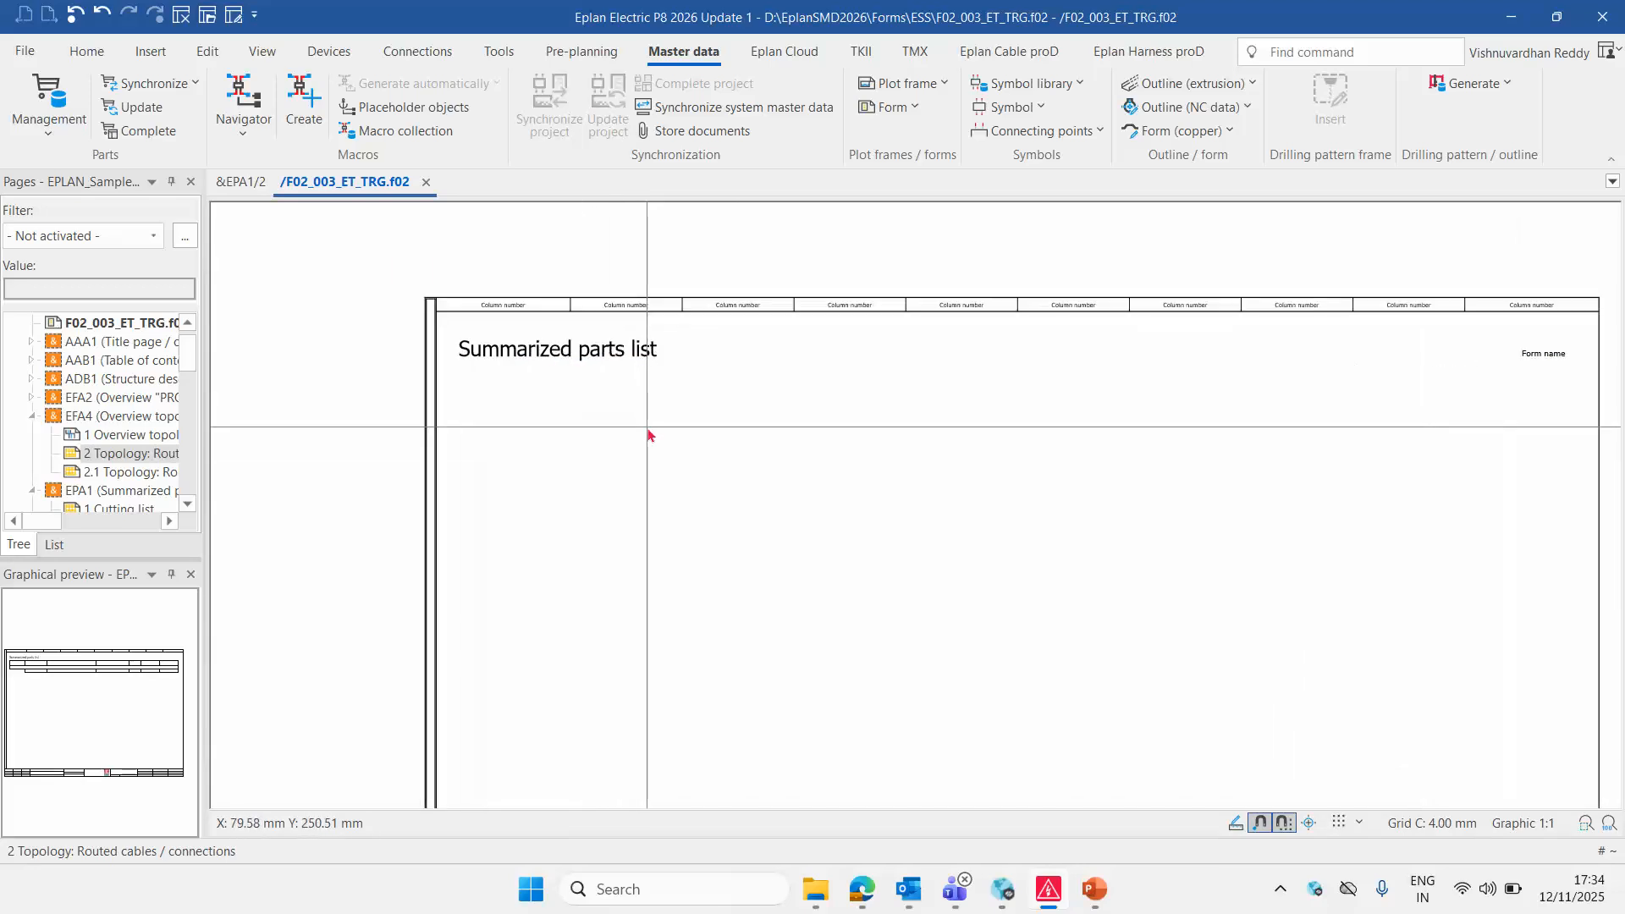
scroll(648, 435, "down", 2)
scroll(1325, 433, "up", 2)
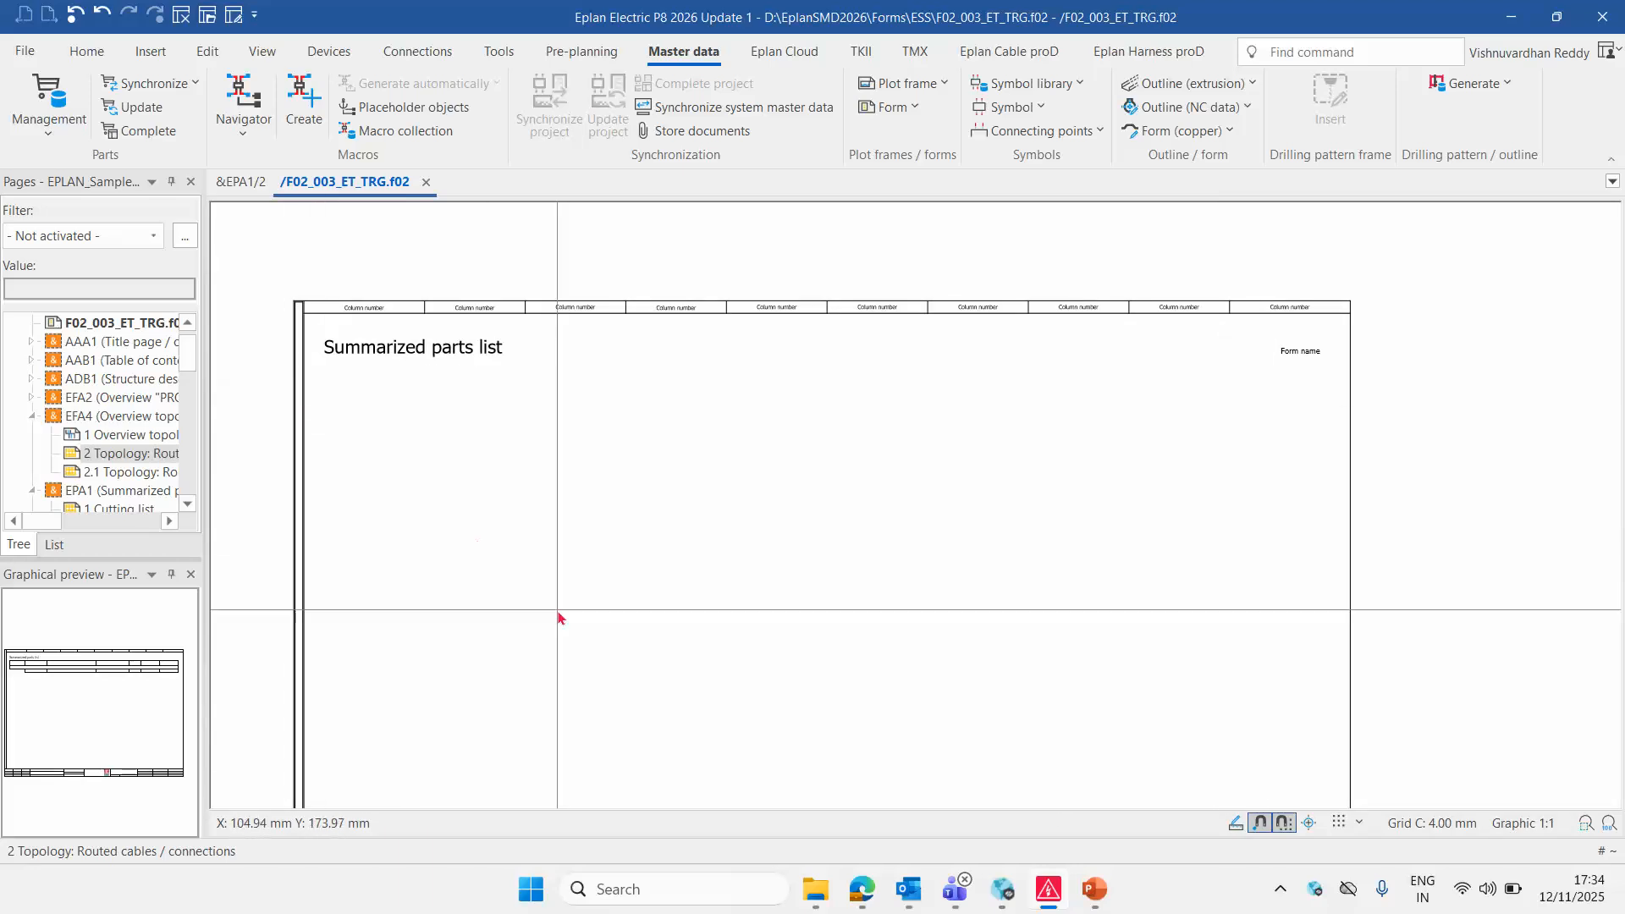
scroll(559, 617, "down", 1)
scroll(279, 410, "up", 1)
scroll(265, 403, "up", 1)
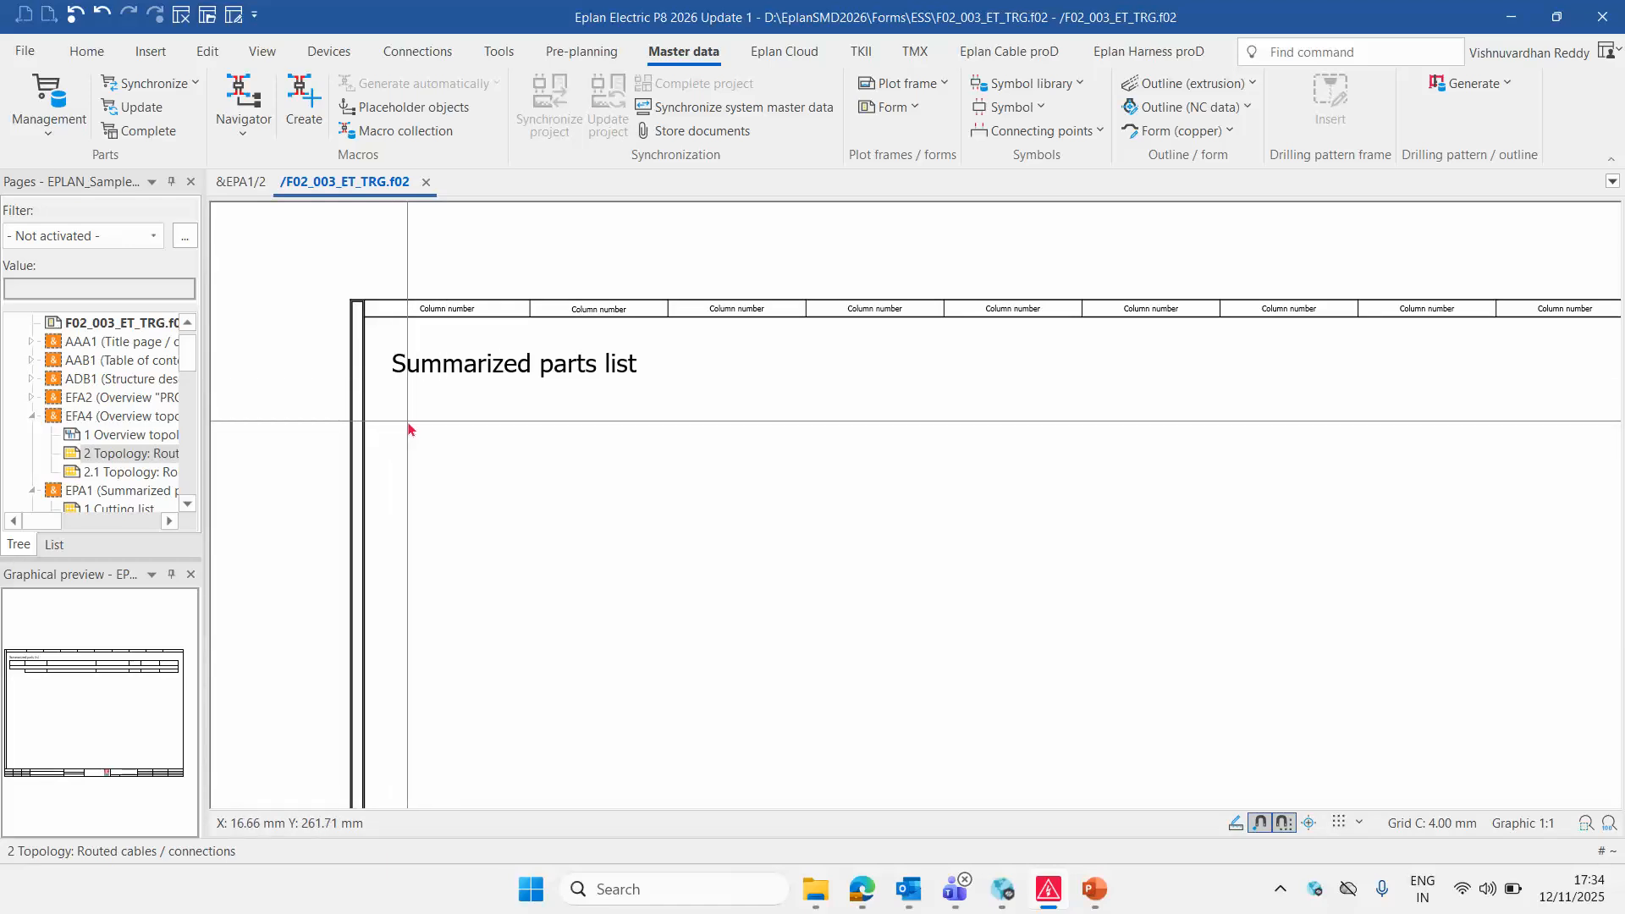
scroll(407, 420, "down", 2)
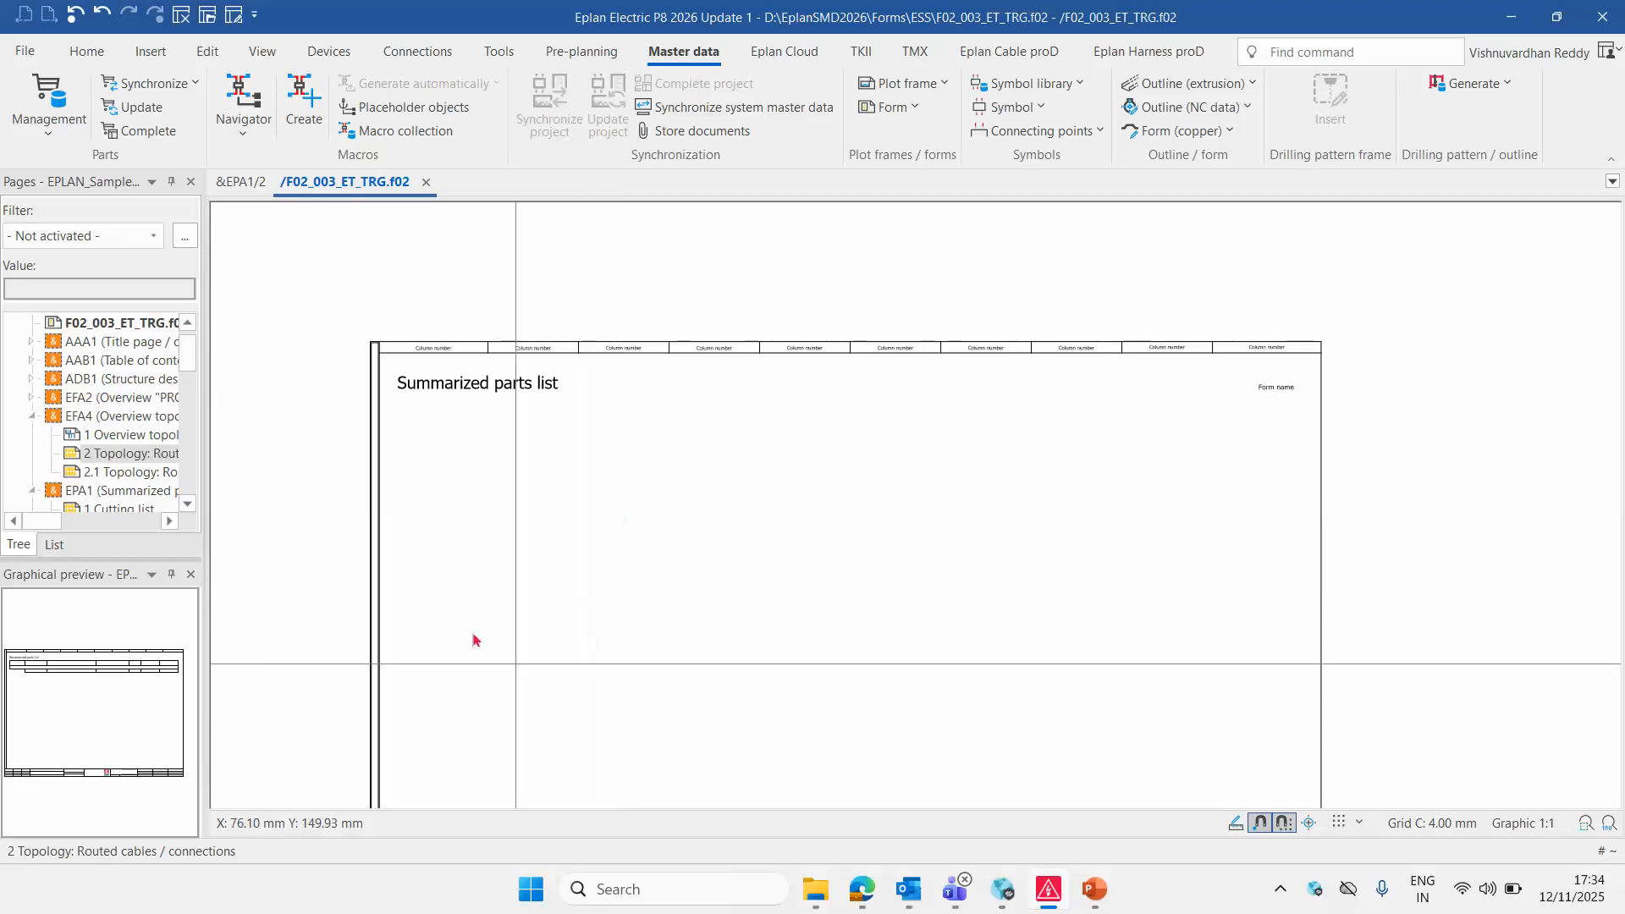
Review the table layout on report page &EPA1/2 and return to the F02_003_ET_TRG.f02 form
left_click(159, 56)
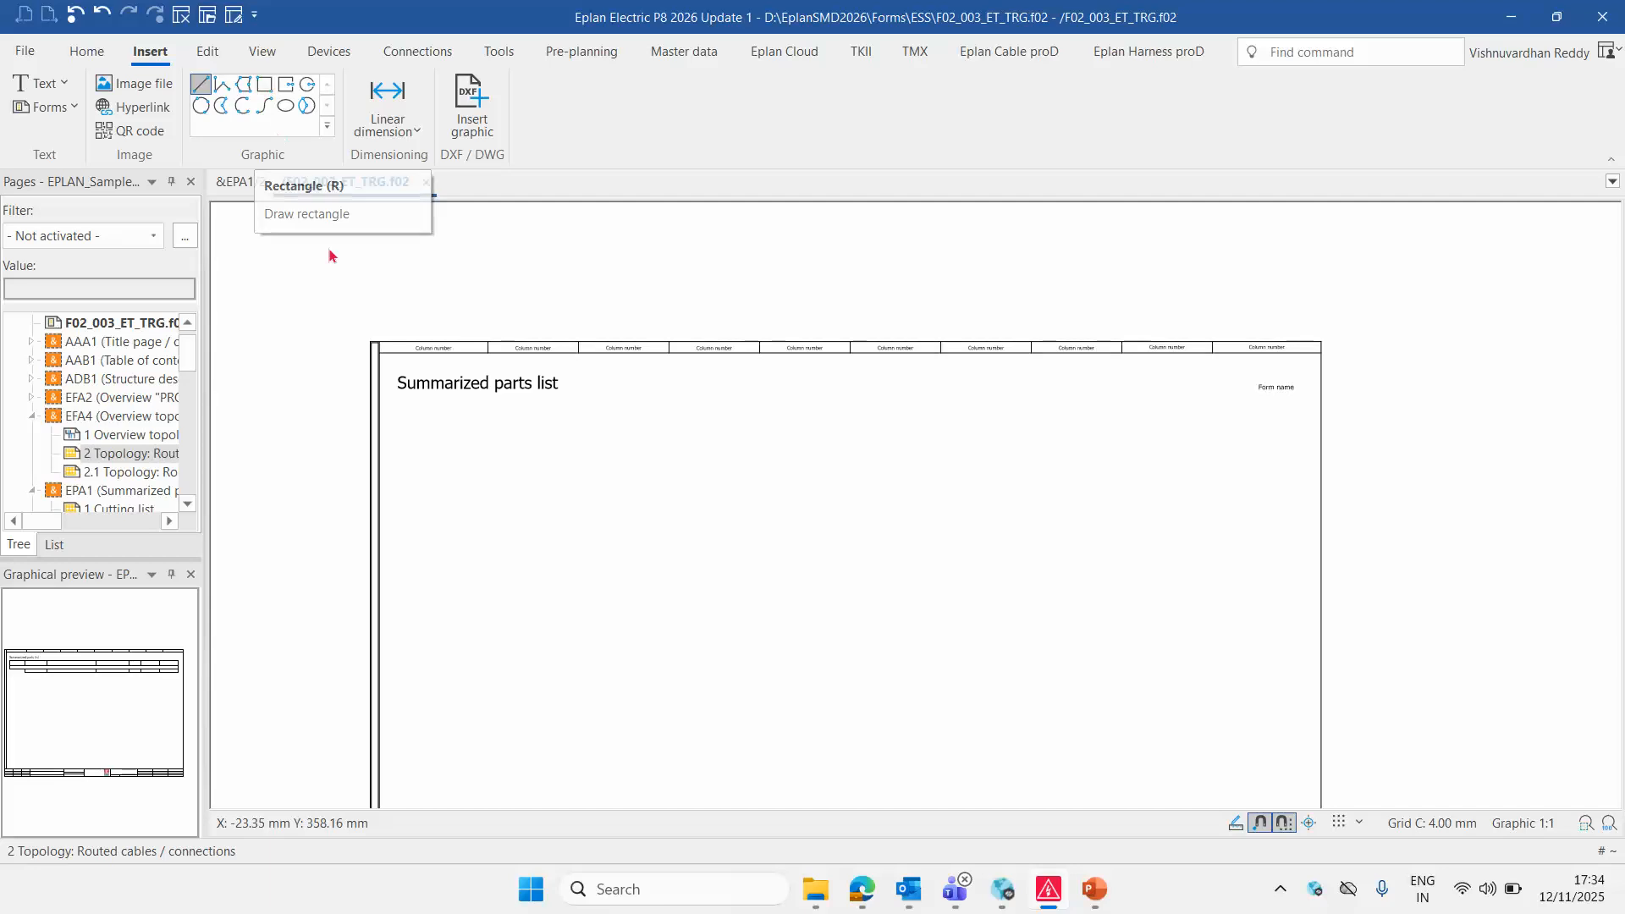
left_click(259, 182)
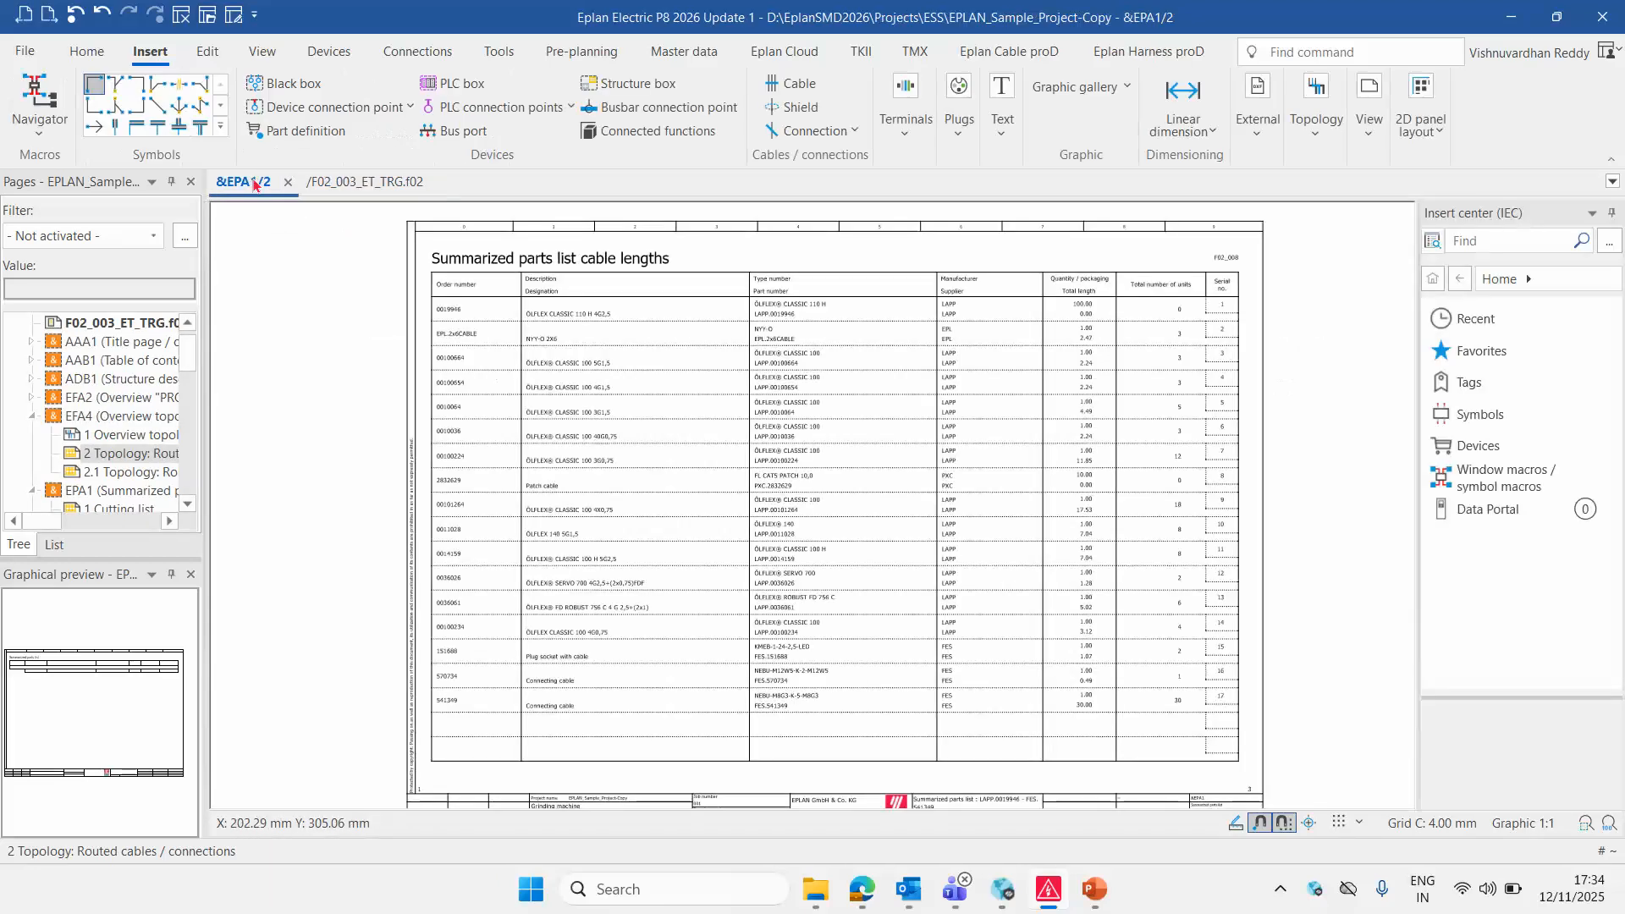
left_click(358, 183)
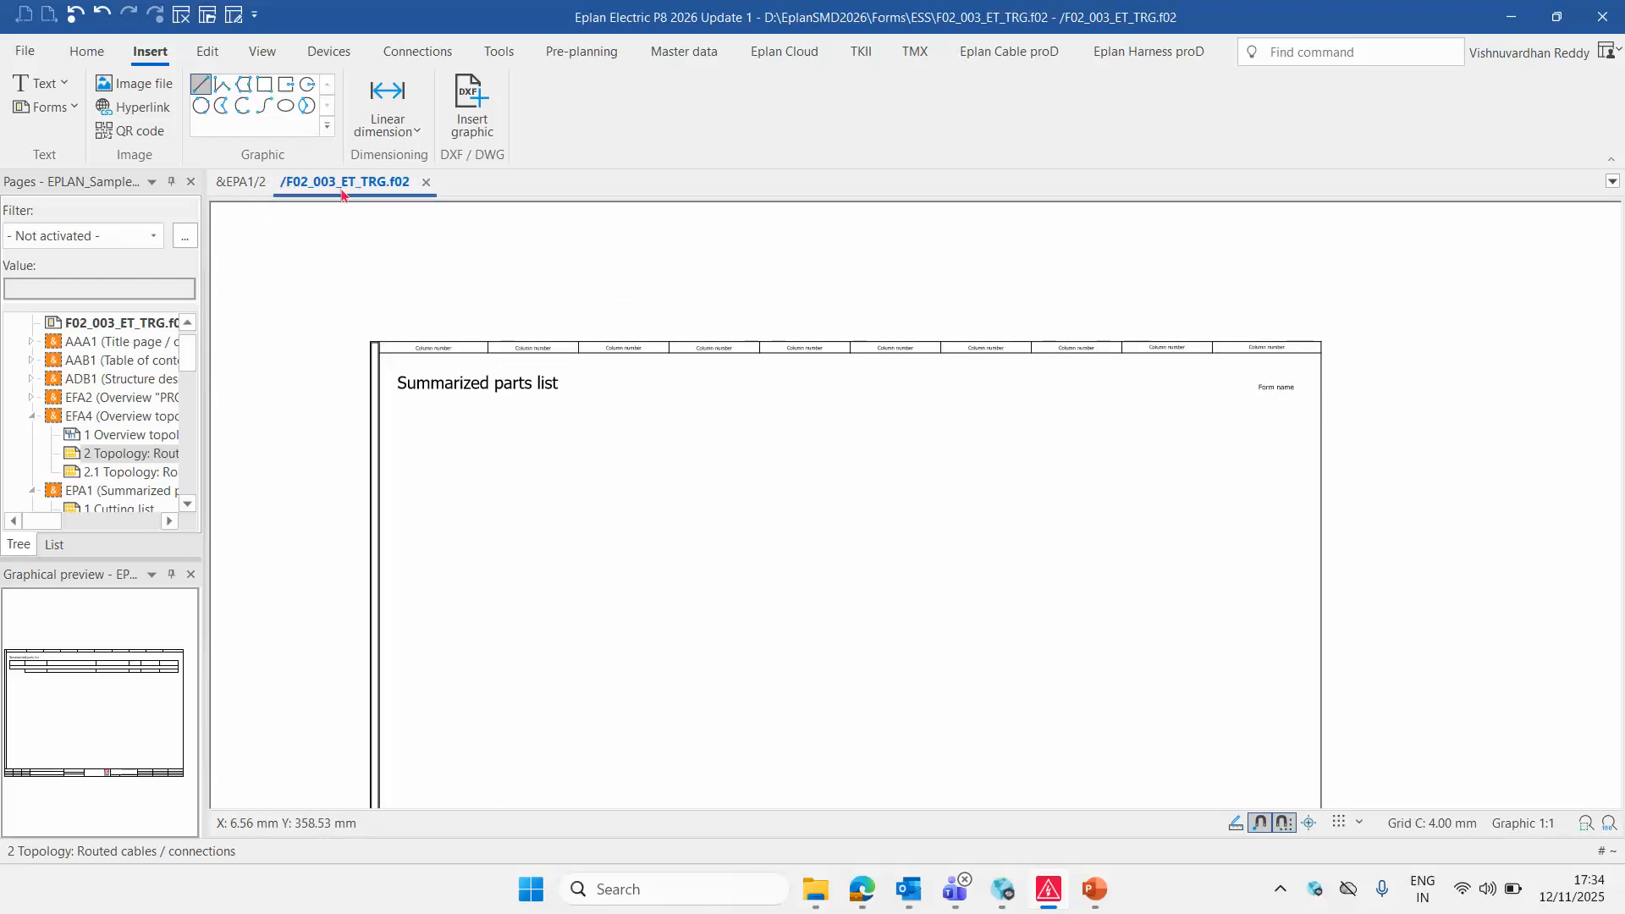
Compare the emptied form with the table layout on report page &EPA1/2
key("ctrl+Tab")
key("ctrl+Tab")
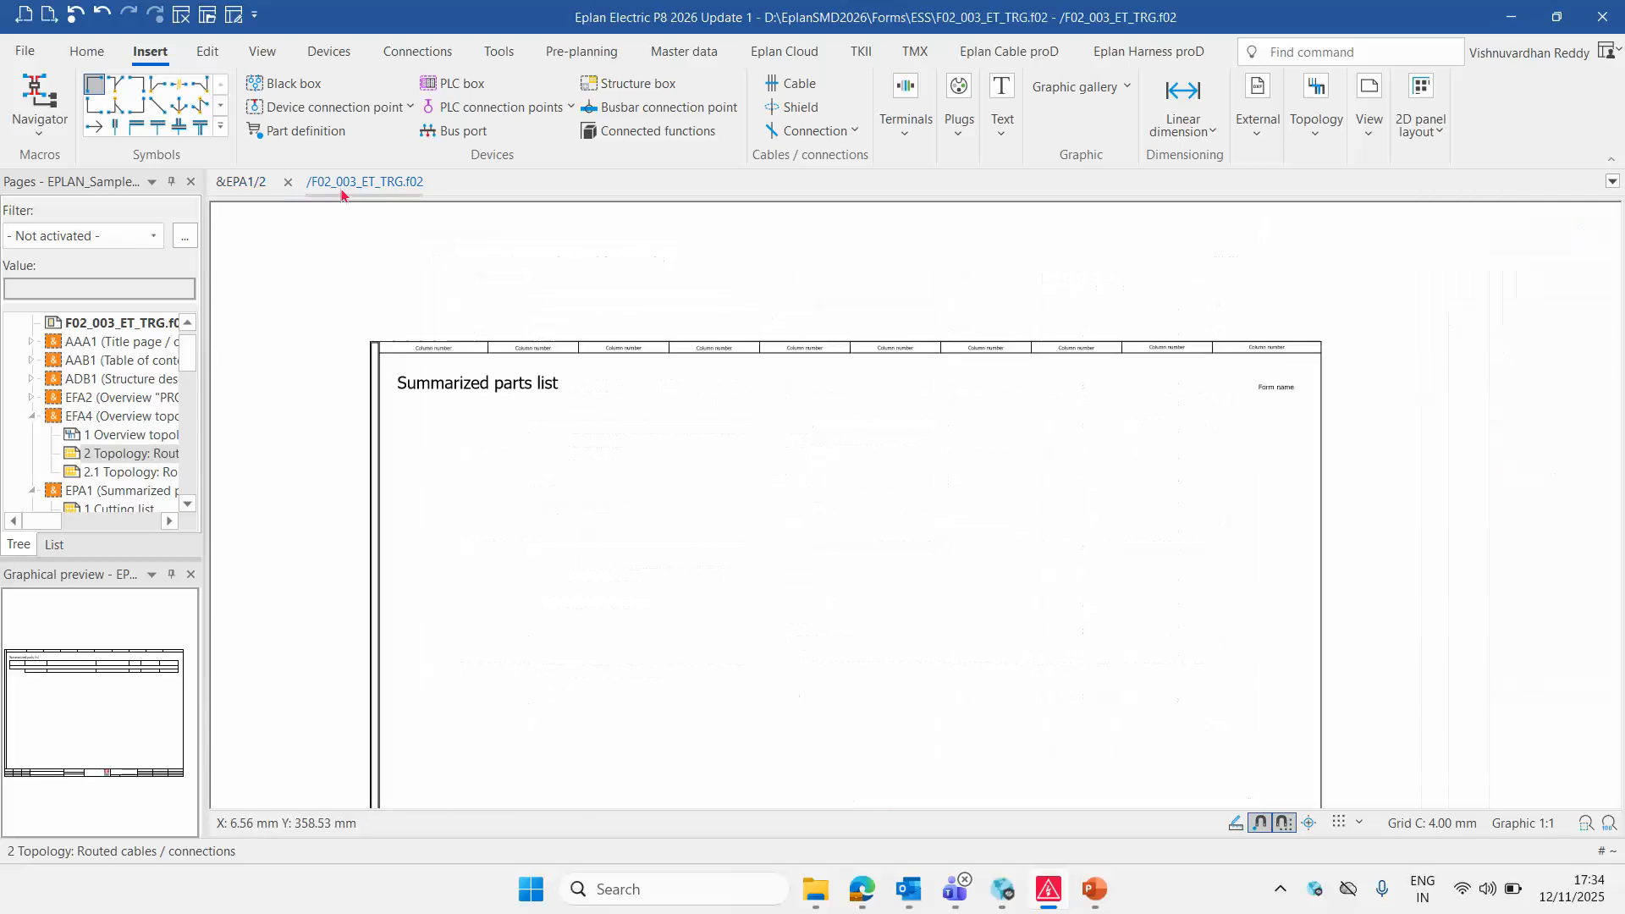
key("ctrl+Tab")
key("ctrl+Tab")
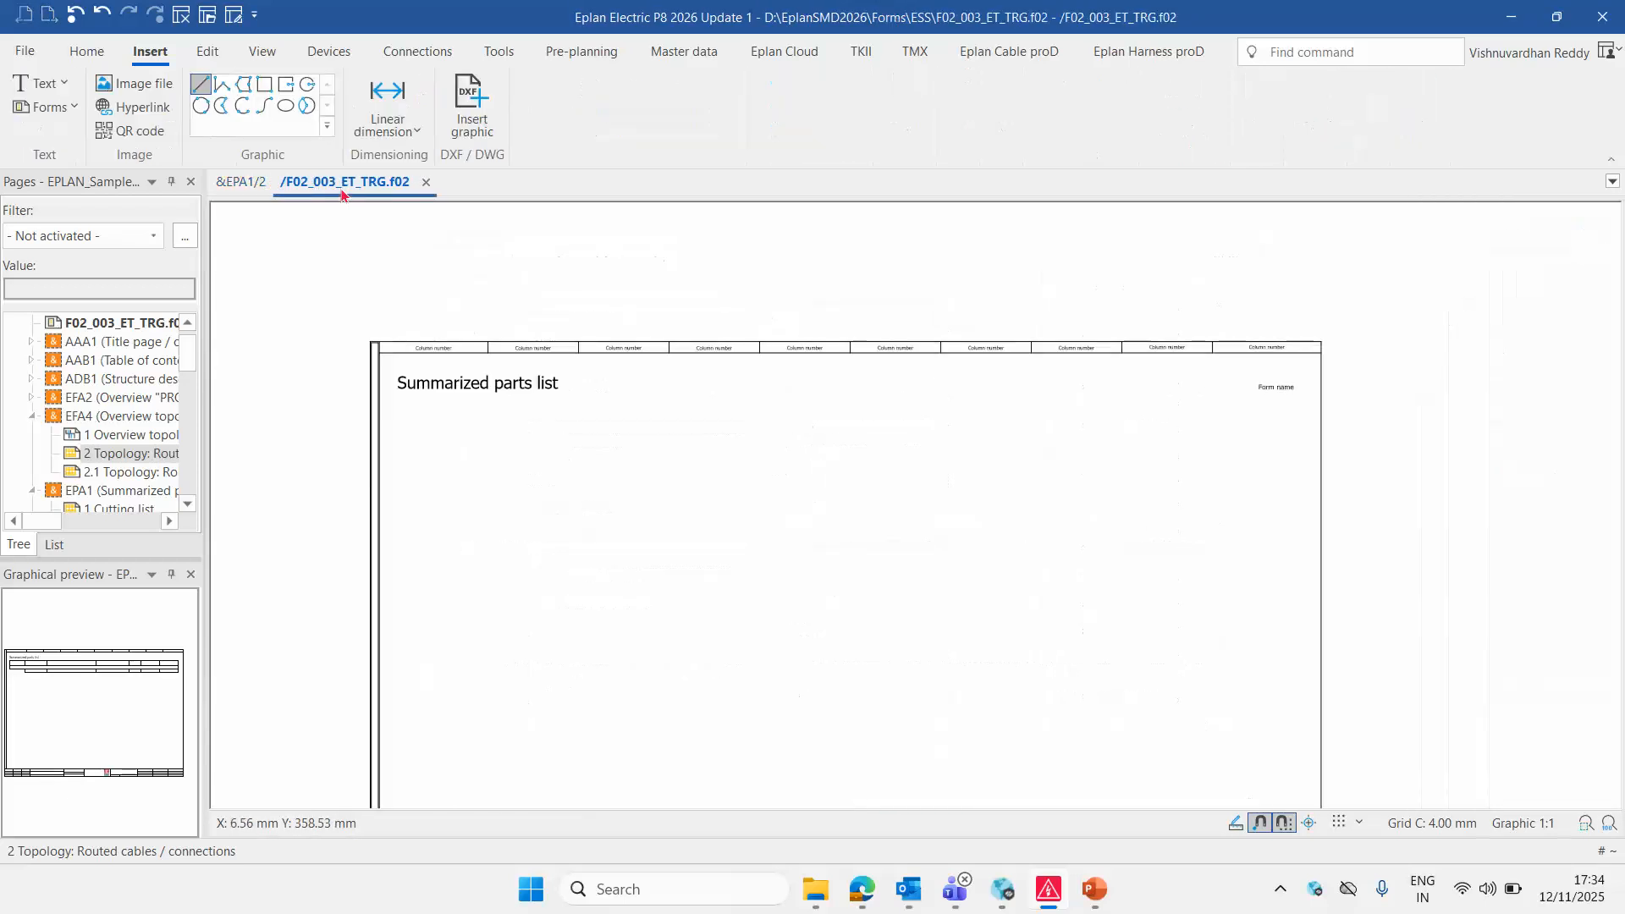
key("ctrl+Tab")
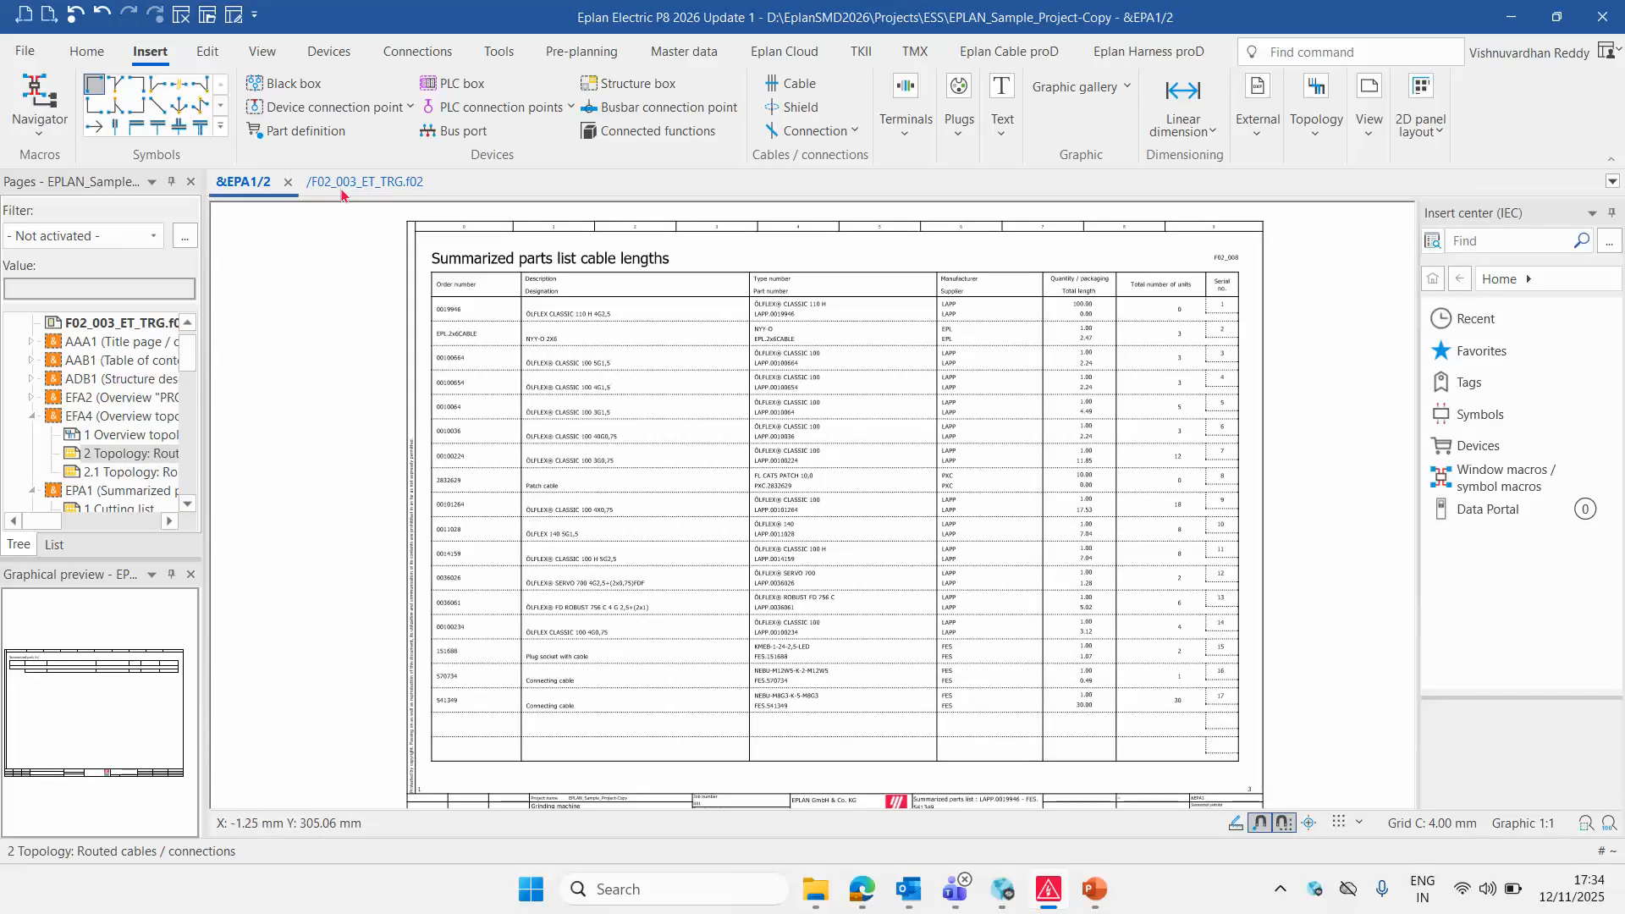
left_click(342, 183)
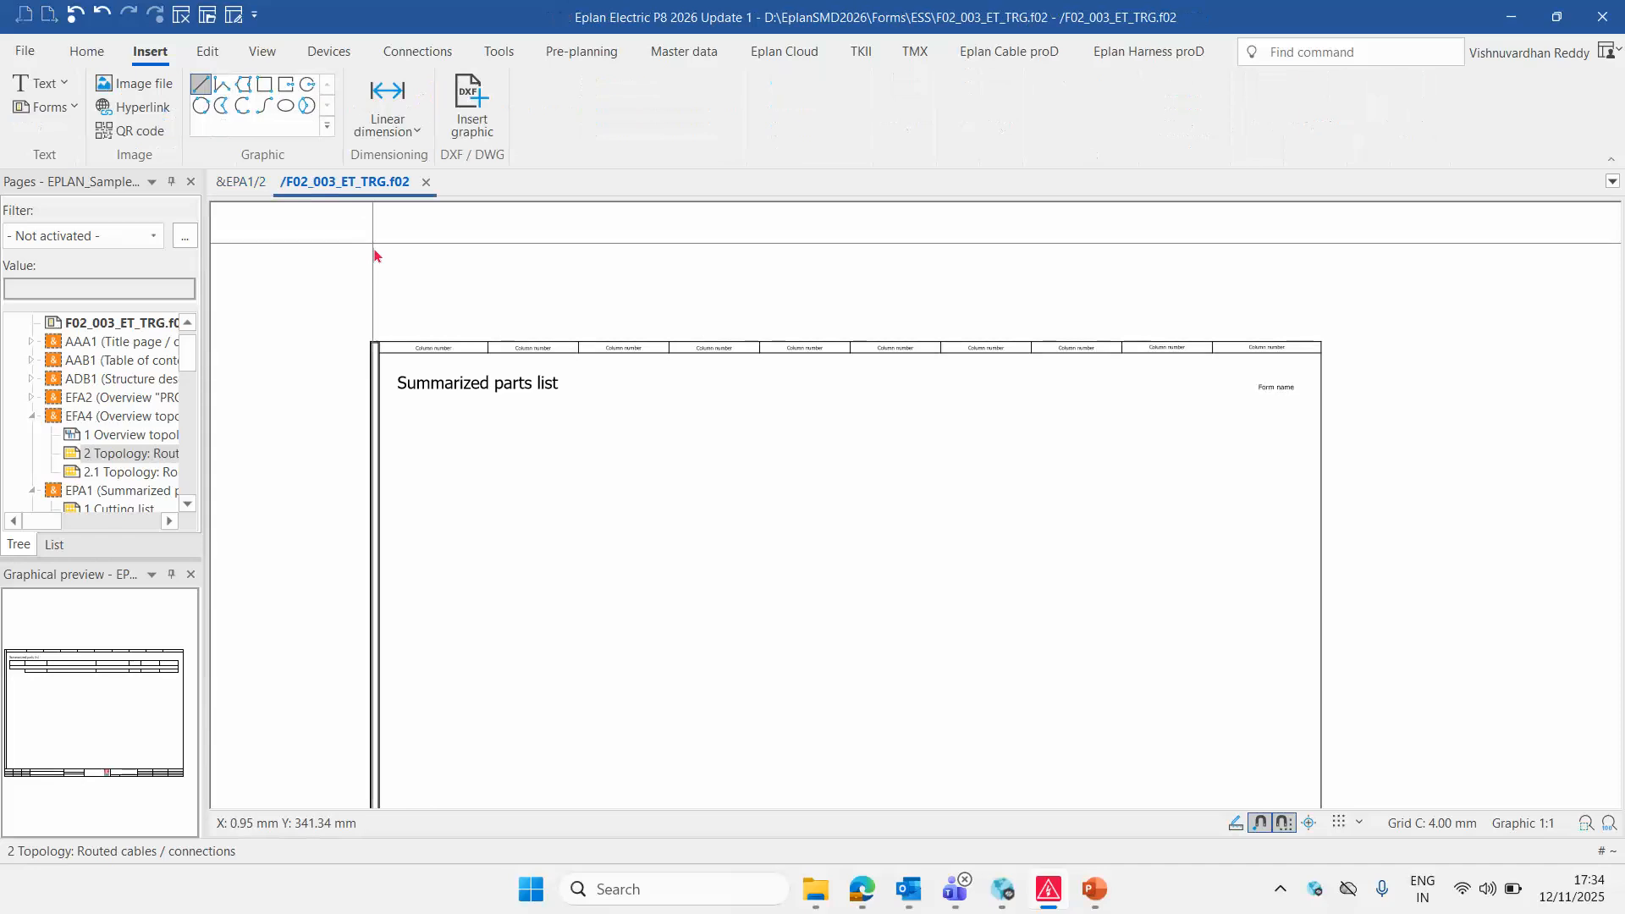
Draw a header row rectangle 396 mm wide and 6 mm high below the title, starting at X 12 mm, Y 268 mm
scroll(592, 480, "up", 1)
scroll(516, 455, "down", 1)
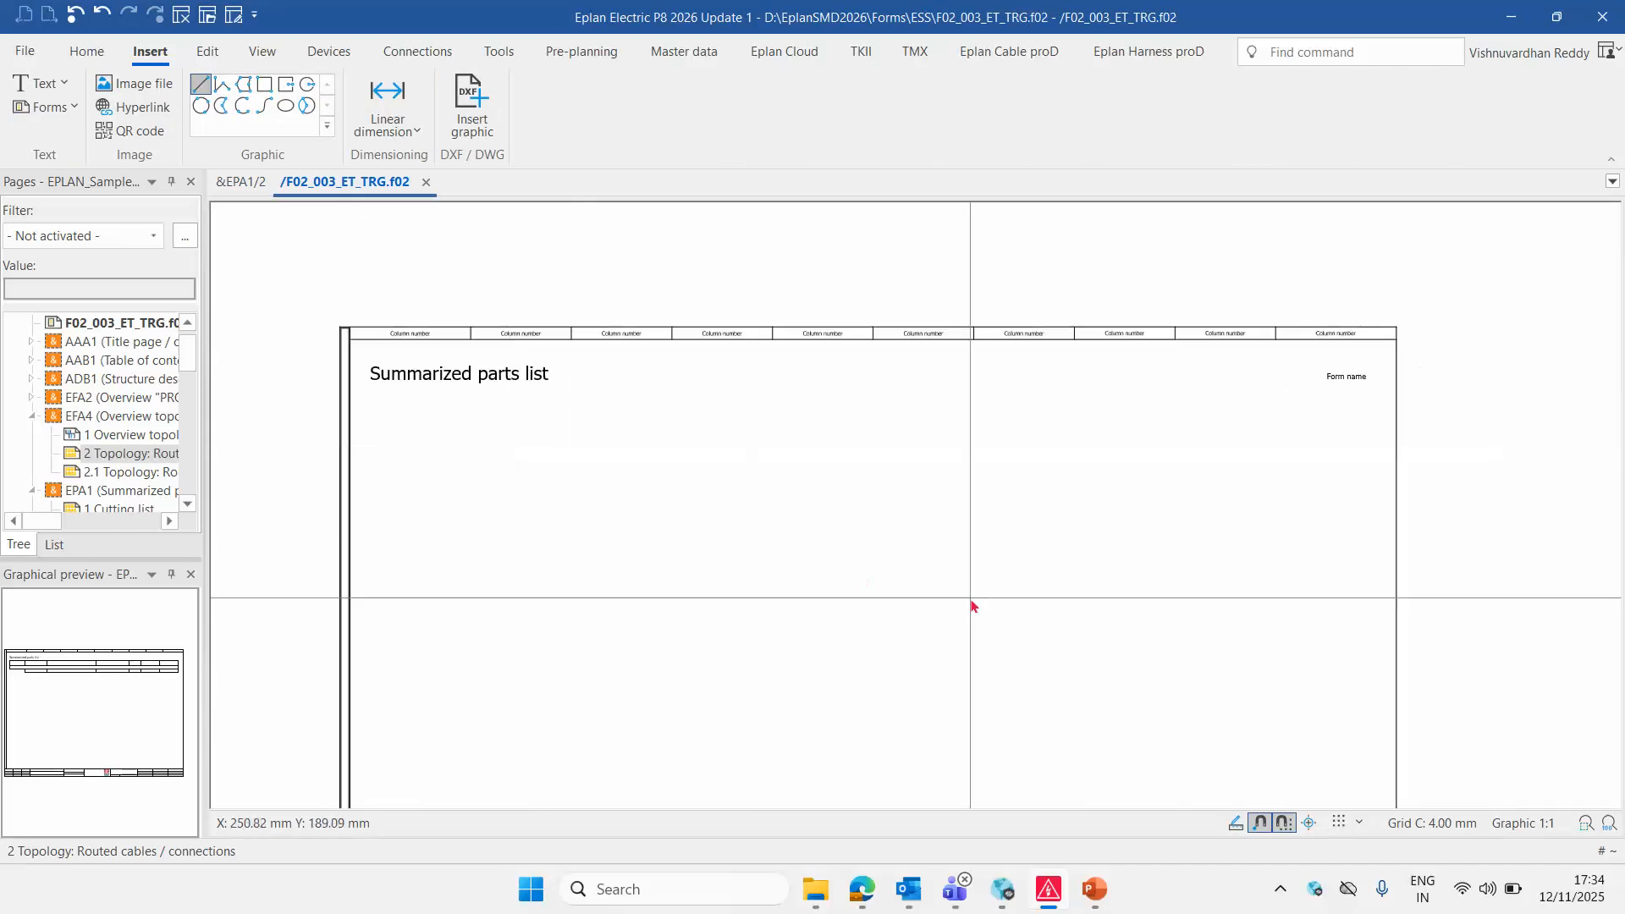
scroll(972, 606, "up", 1)
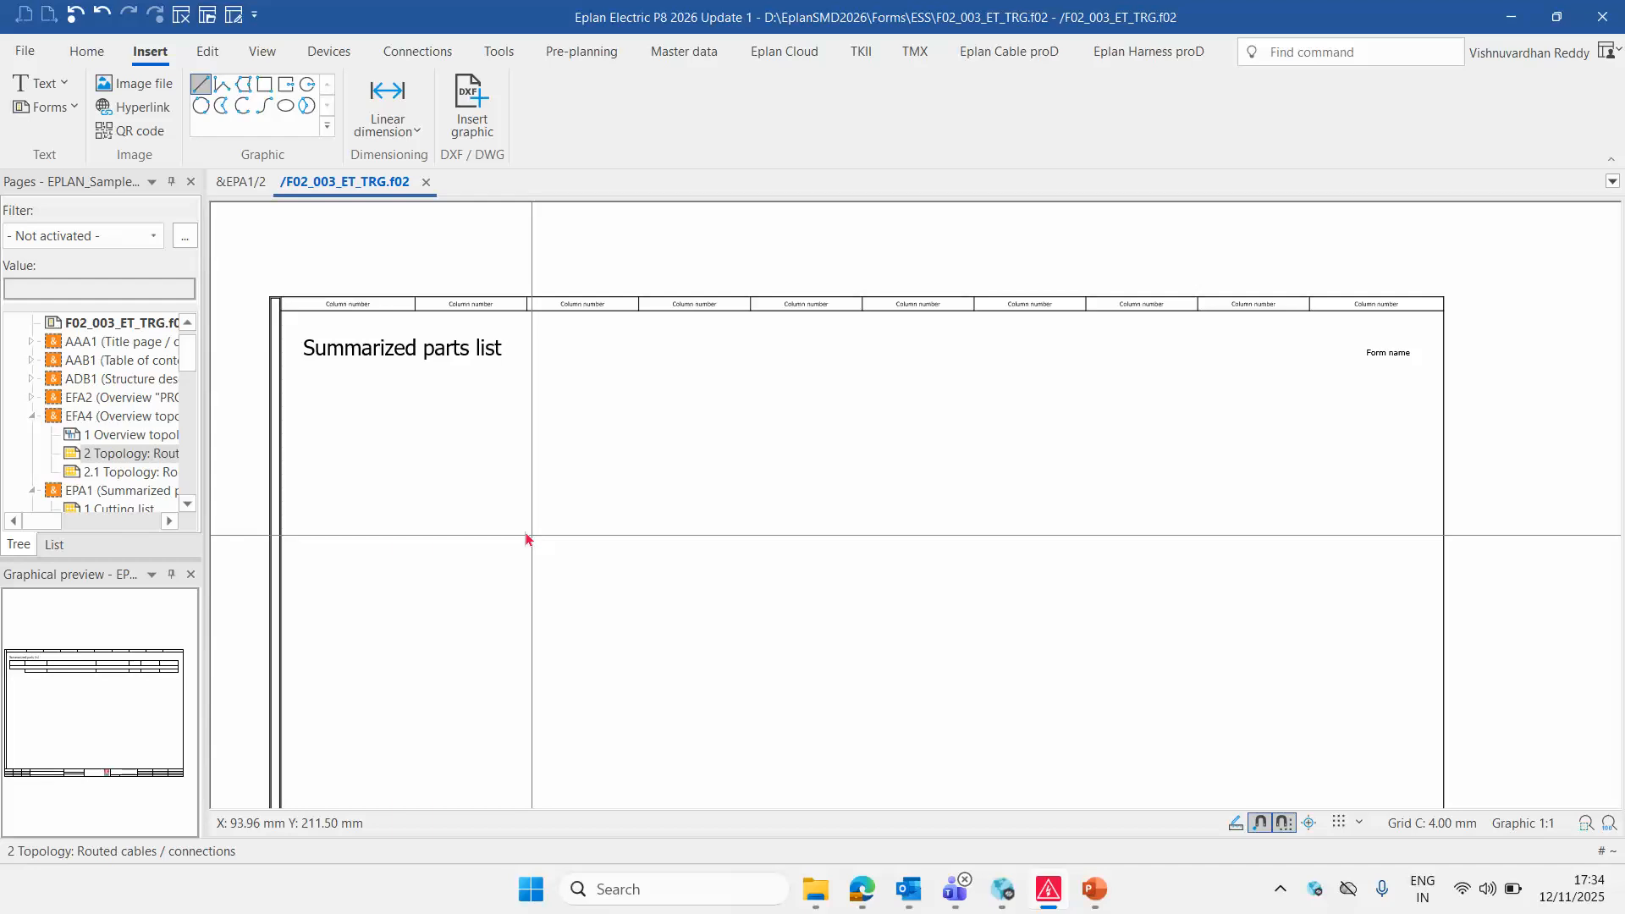
left_click(262, 86)
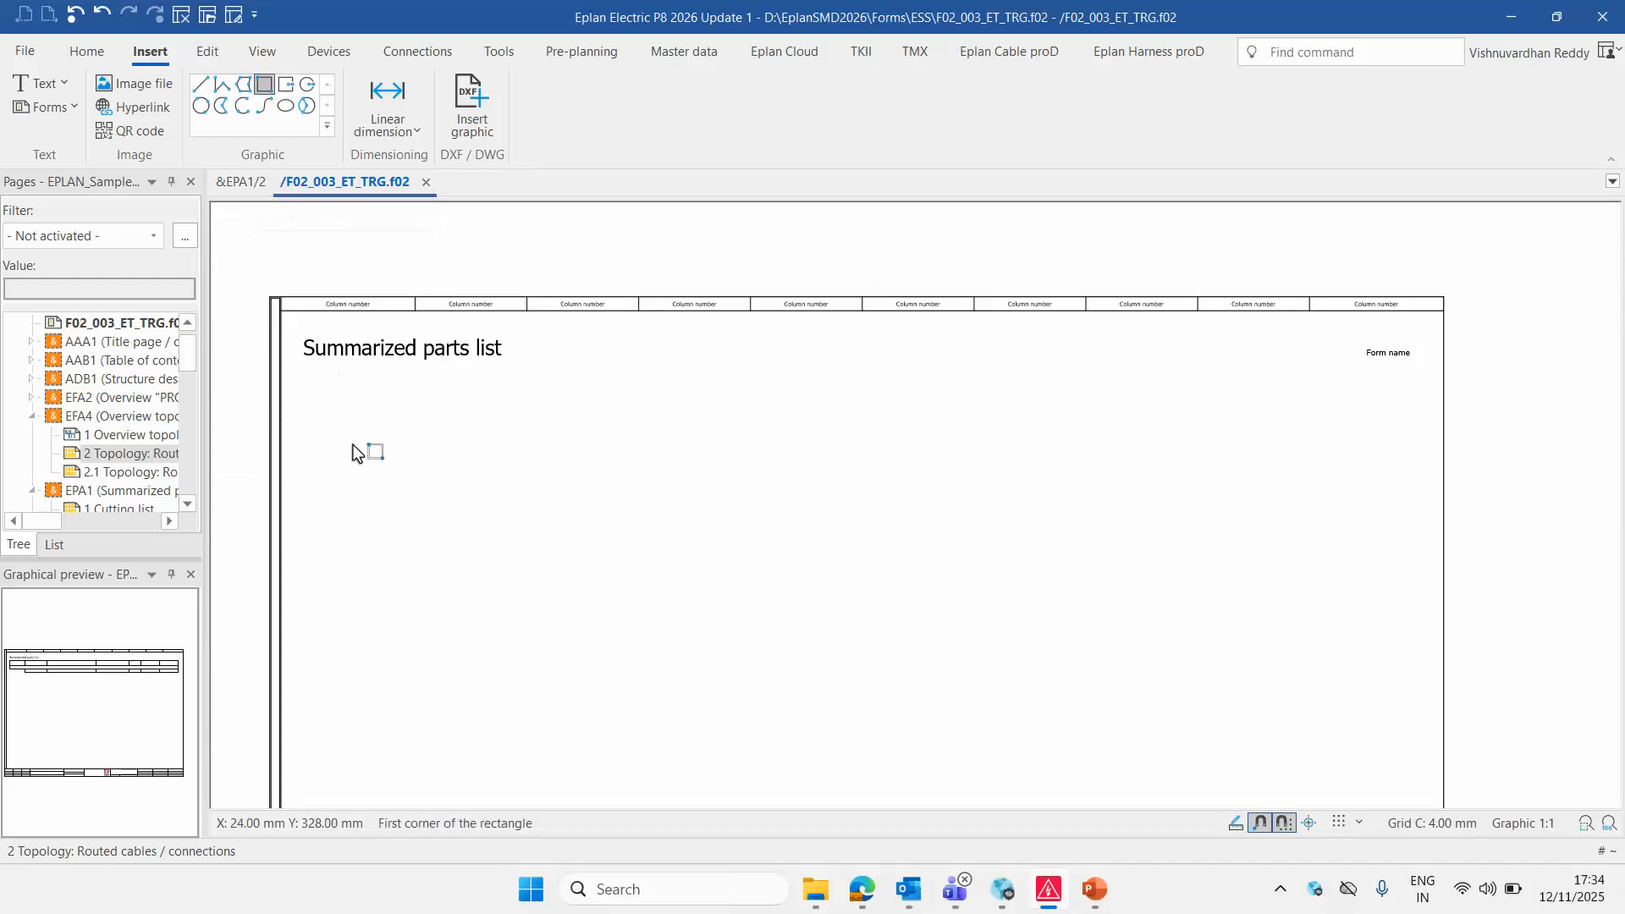
left_click(303, 377)
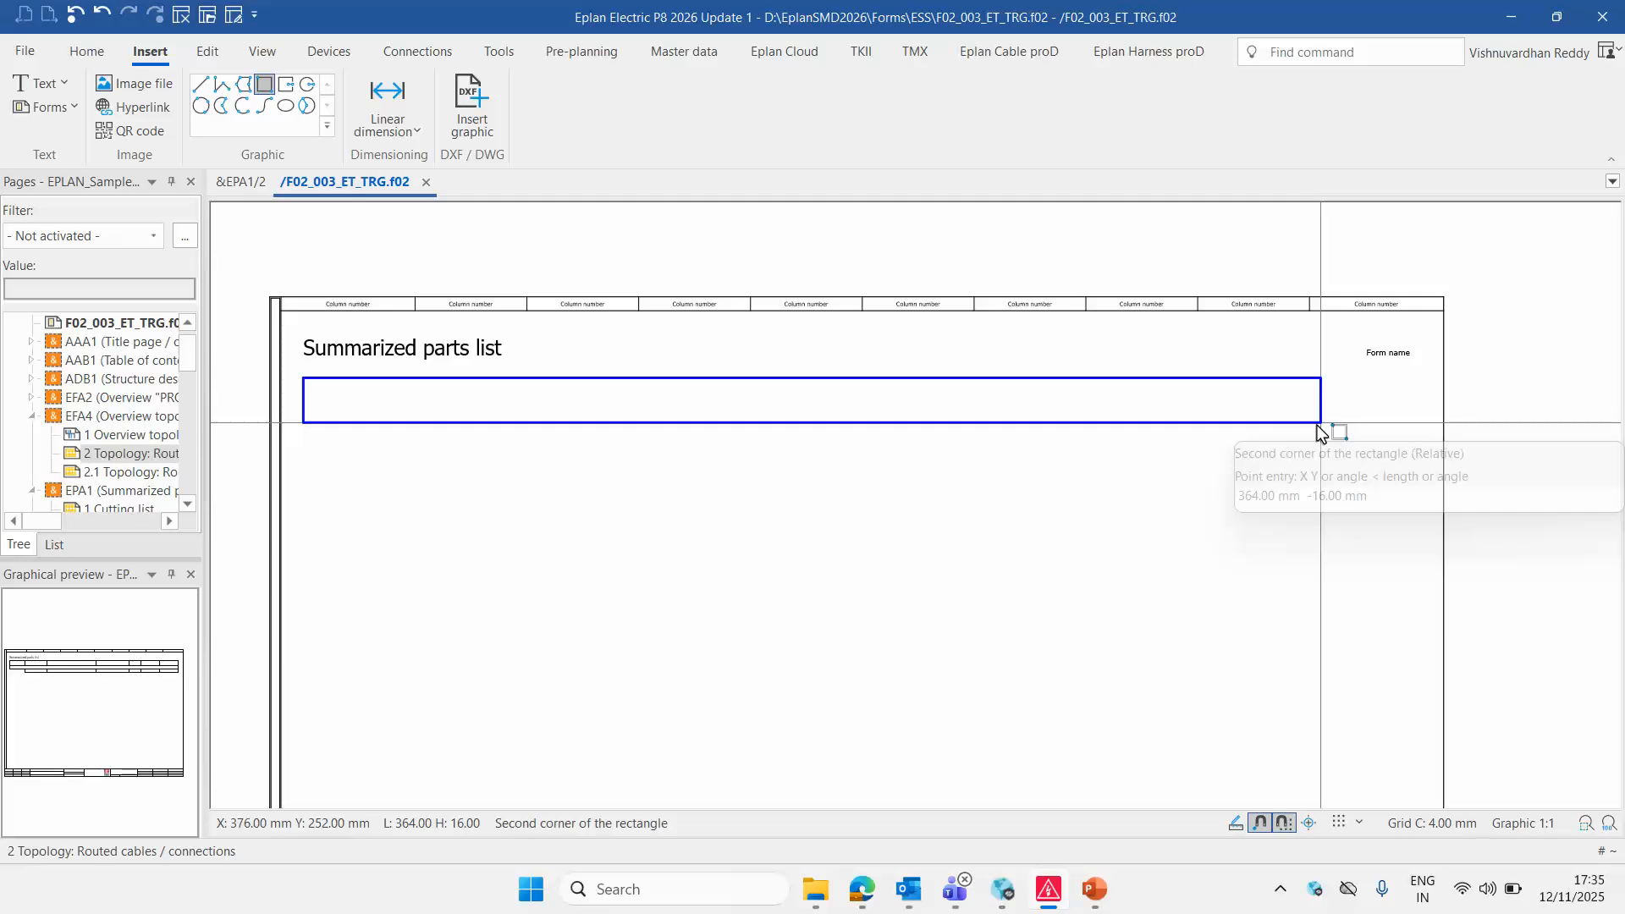
type("396 -6")
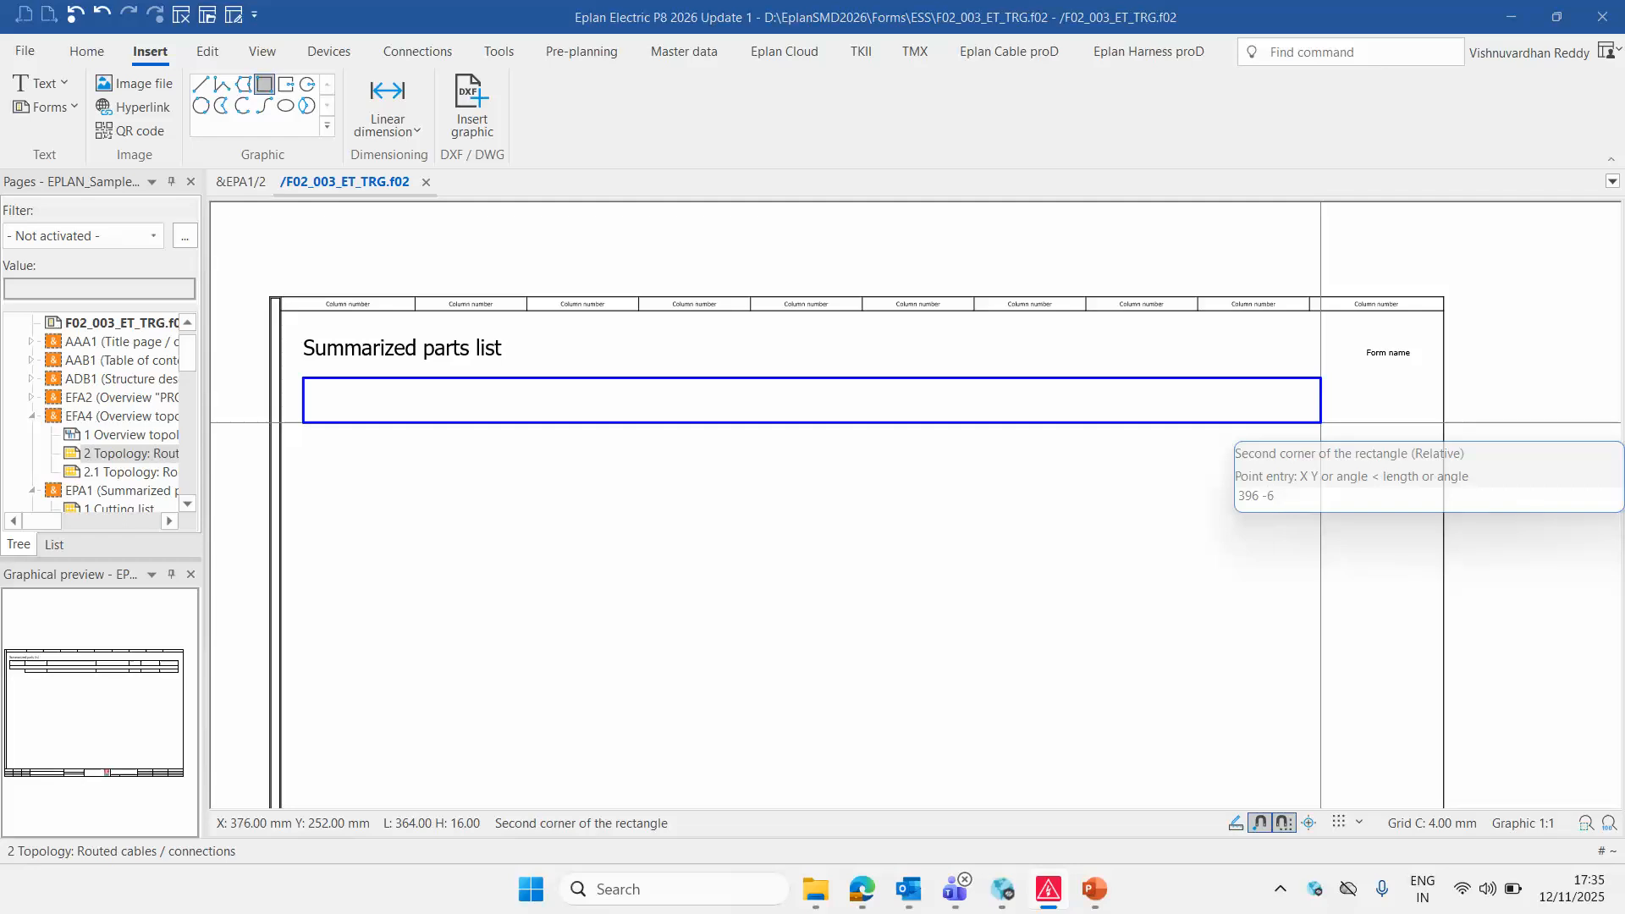
left_click(1410, 395)
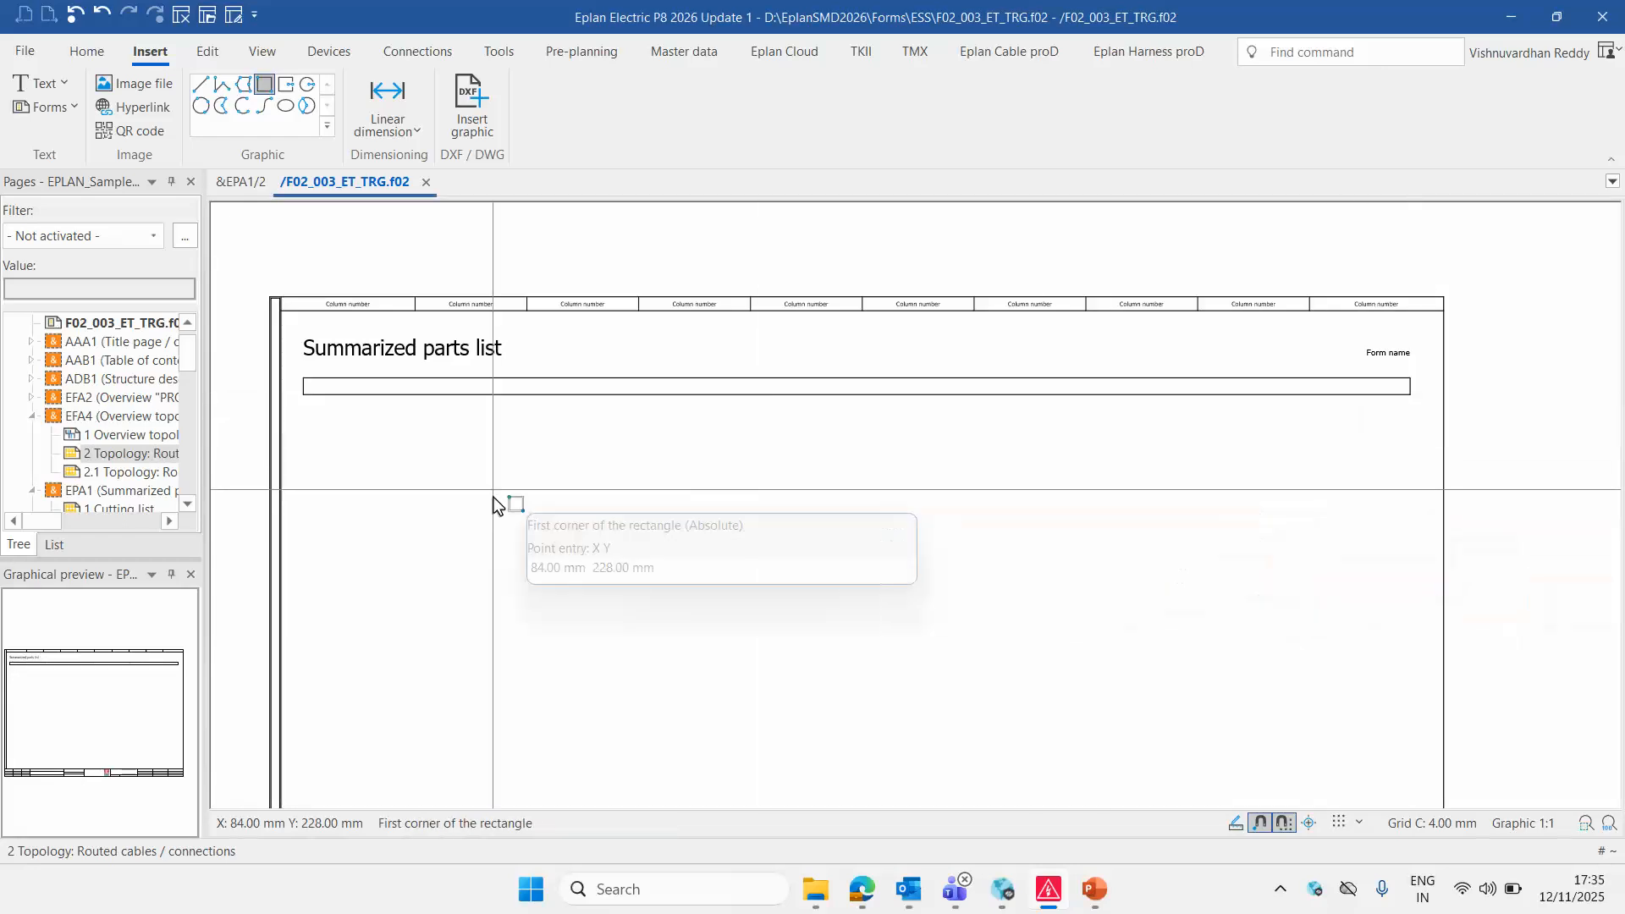
Create a text reading "Sl. No." and try to position it at the start of the header row
scroll(373, 439, "up", 3)
scroll(366, 454, "up", 1)
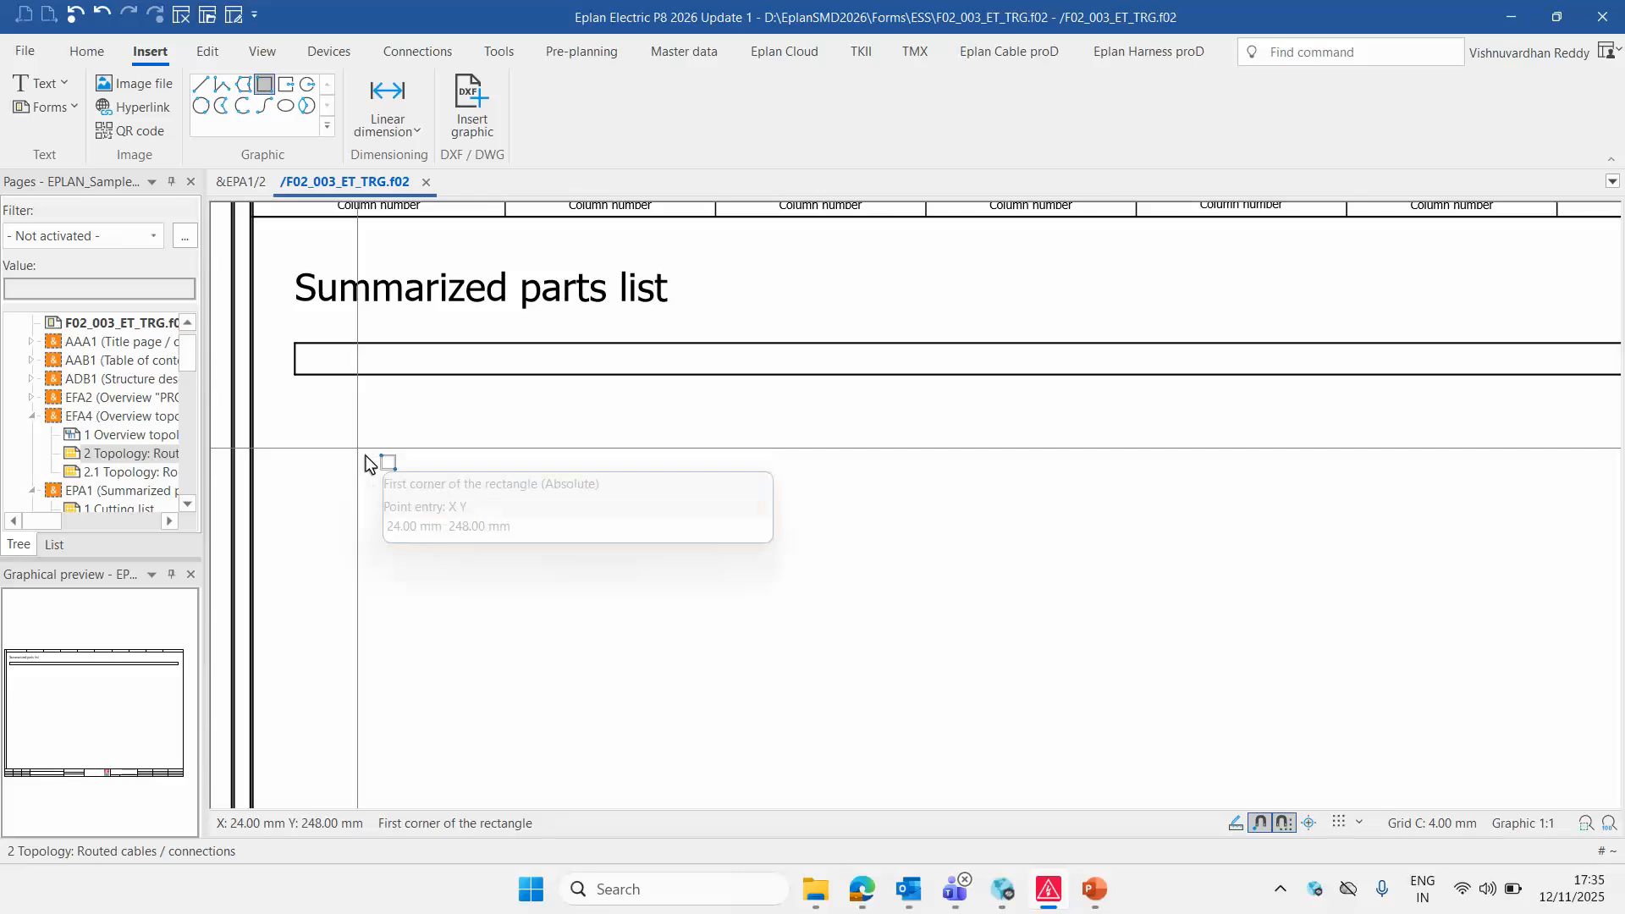
scroll(271, 338, "up", 3)
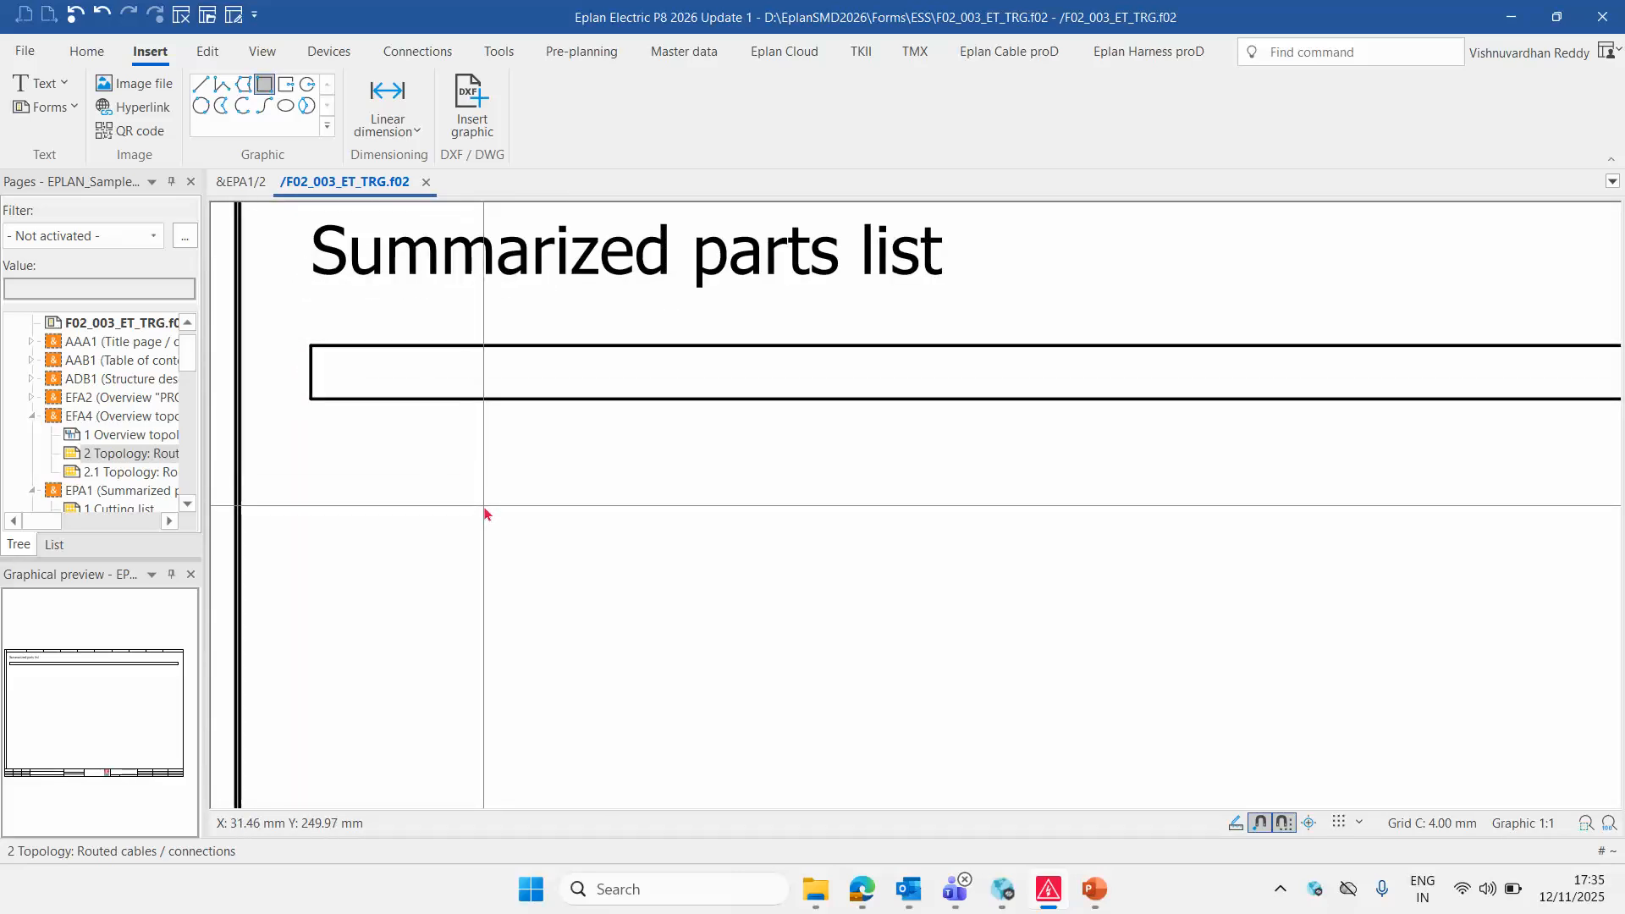
key("t")
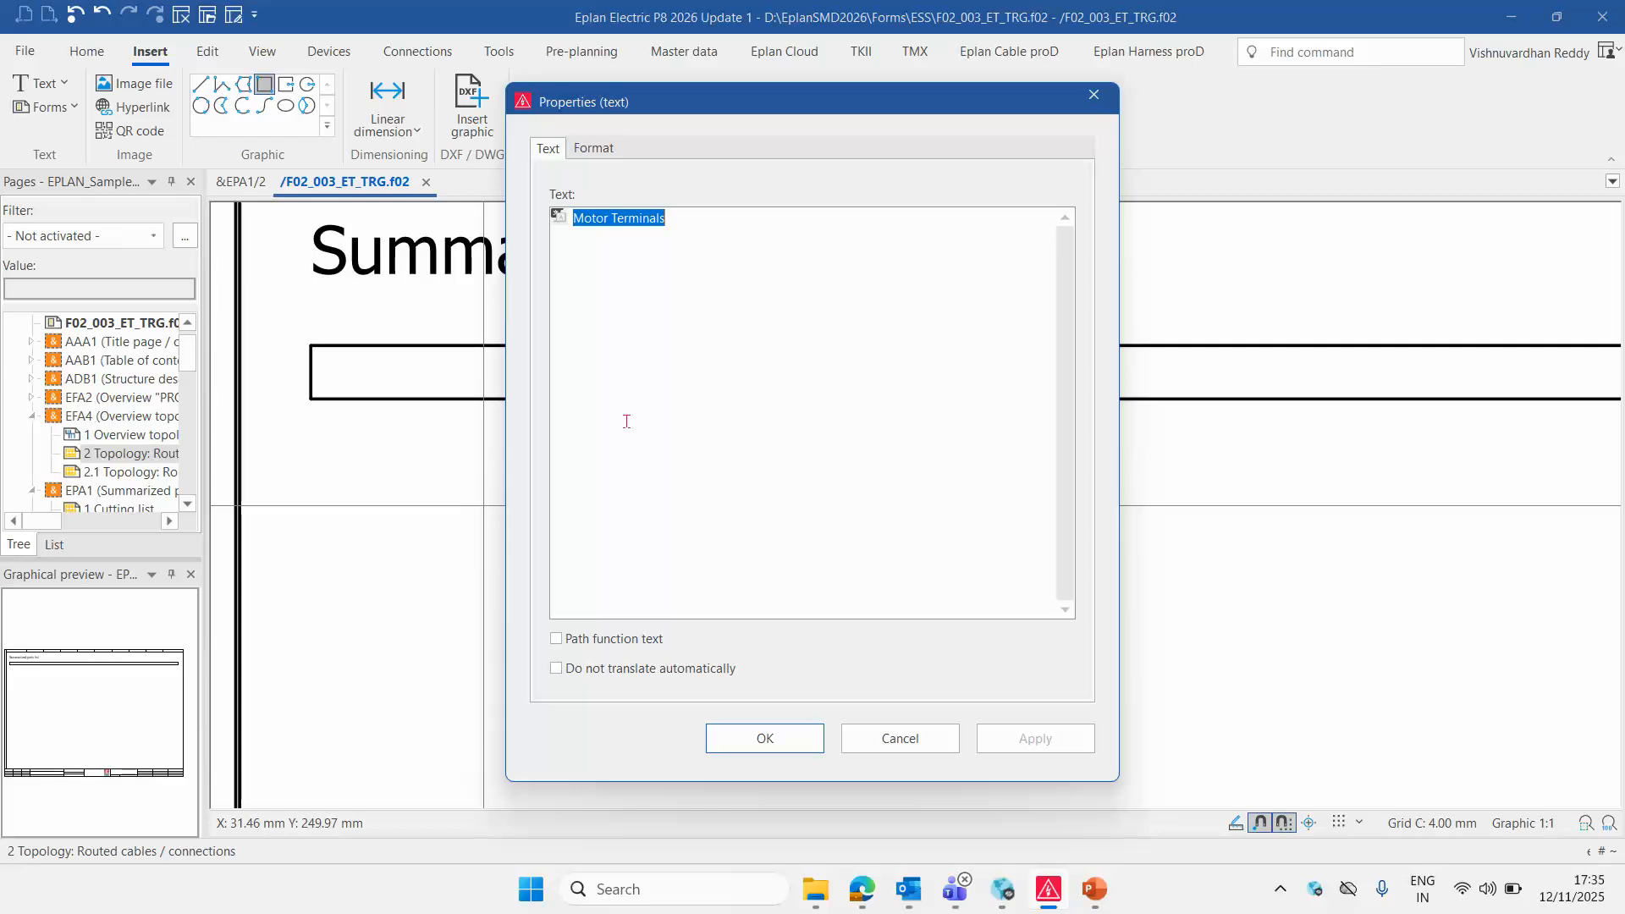
key("BackSpace")
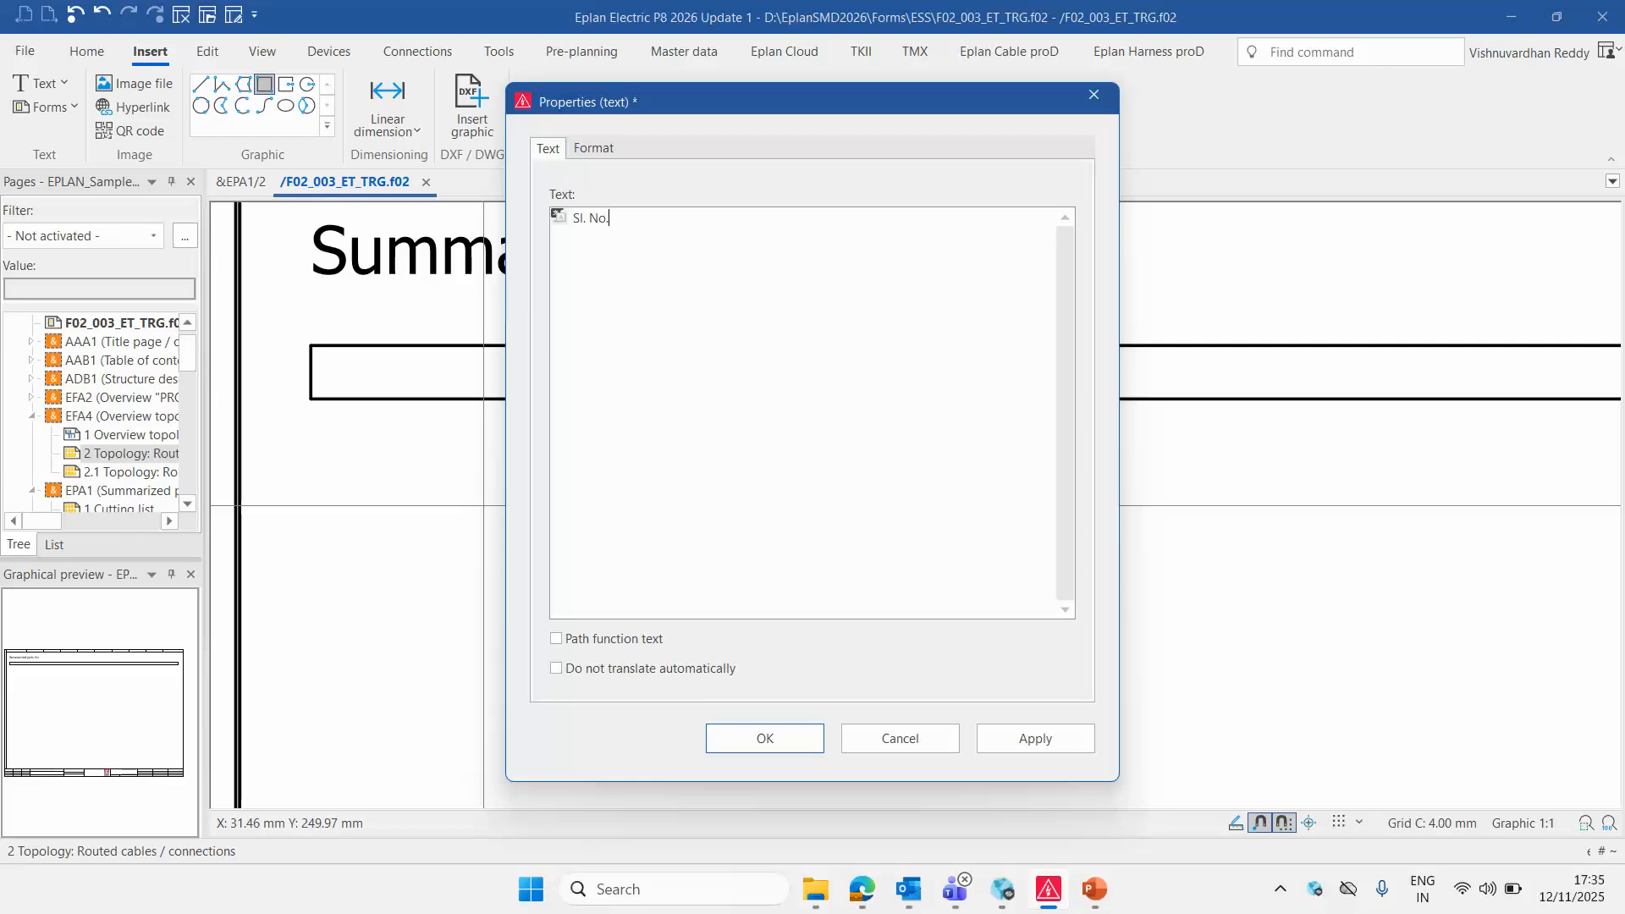
key("Return")
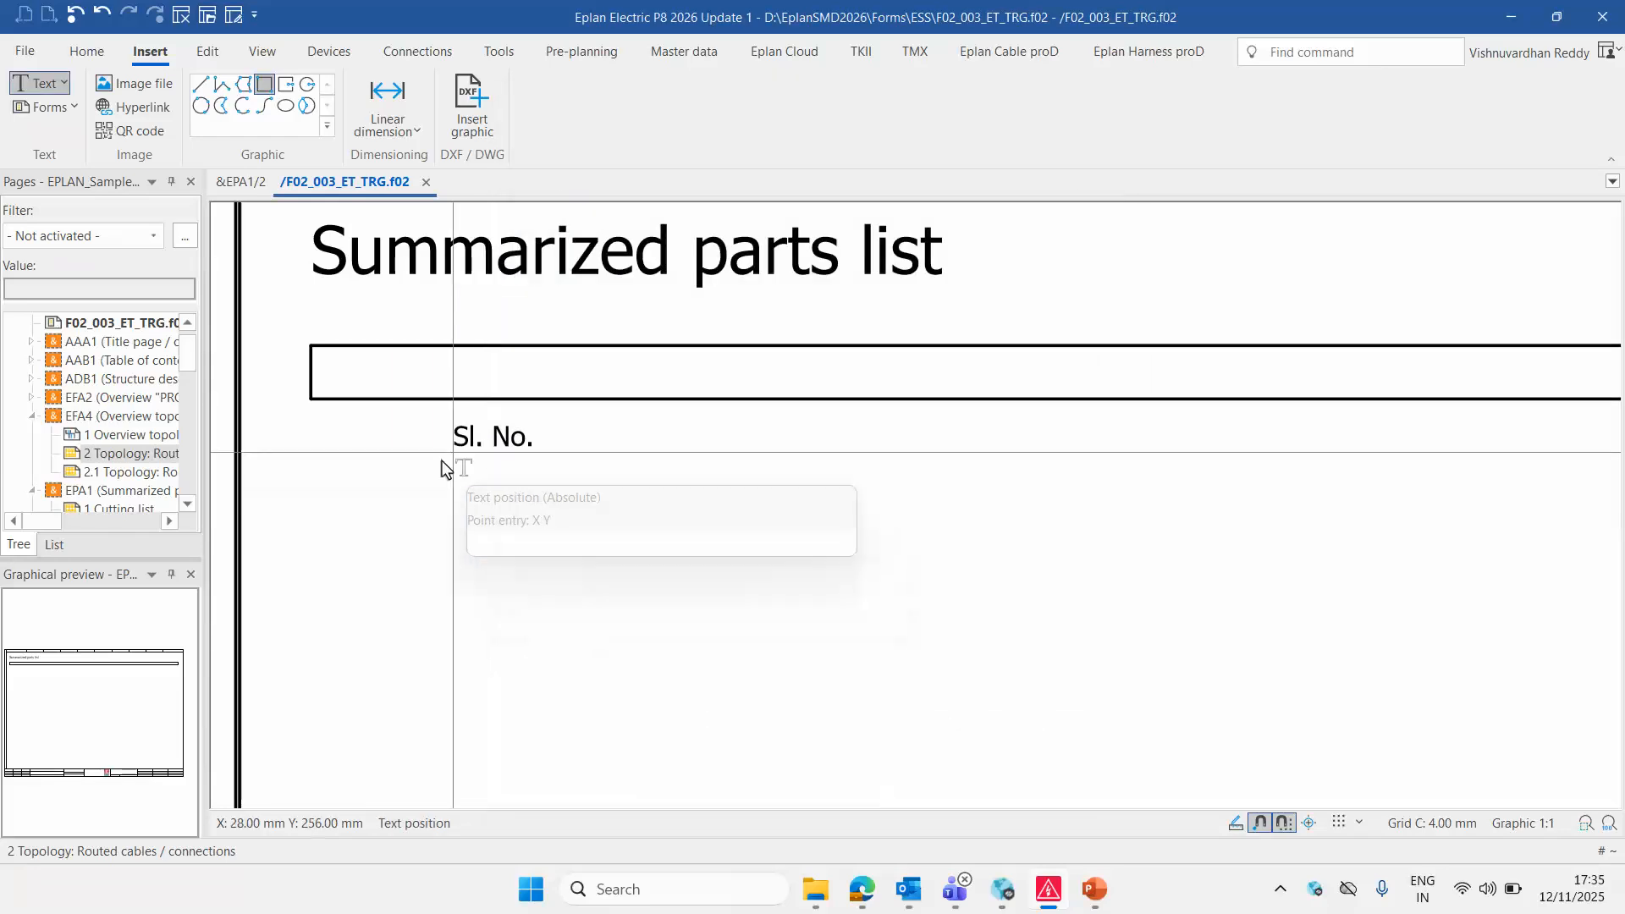
scroll(365, 388, "up", 2)
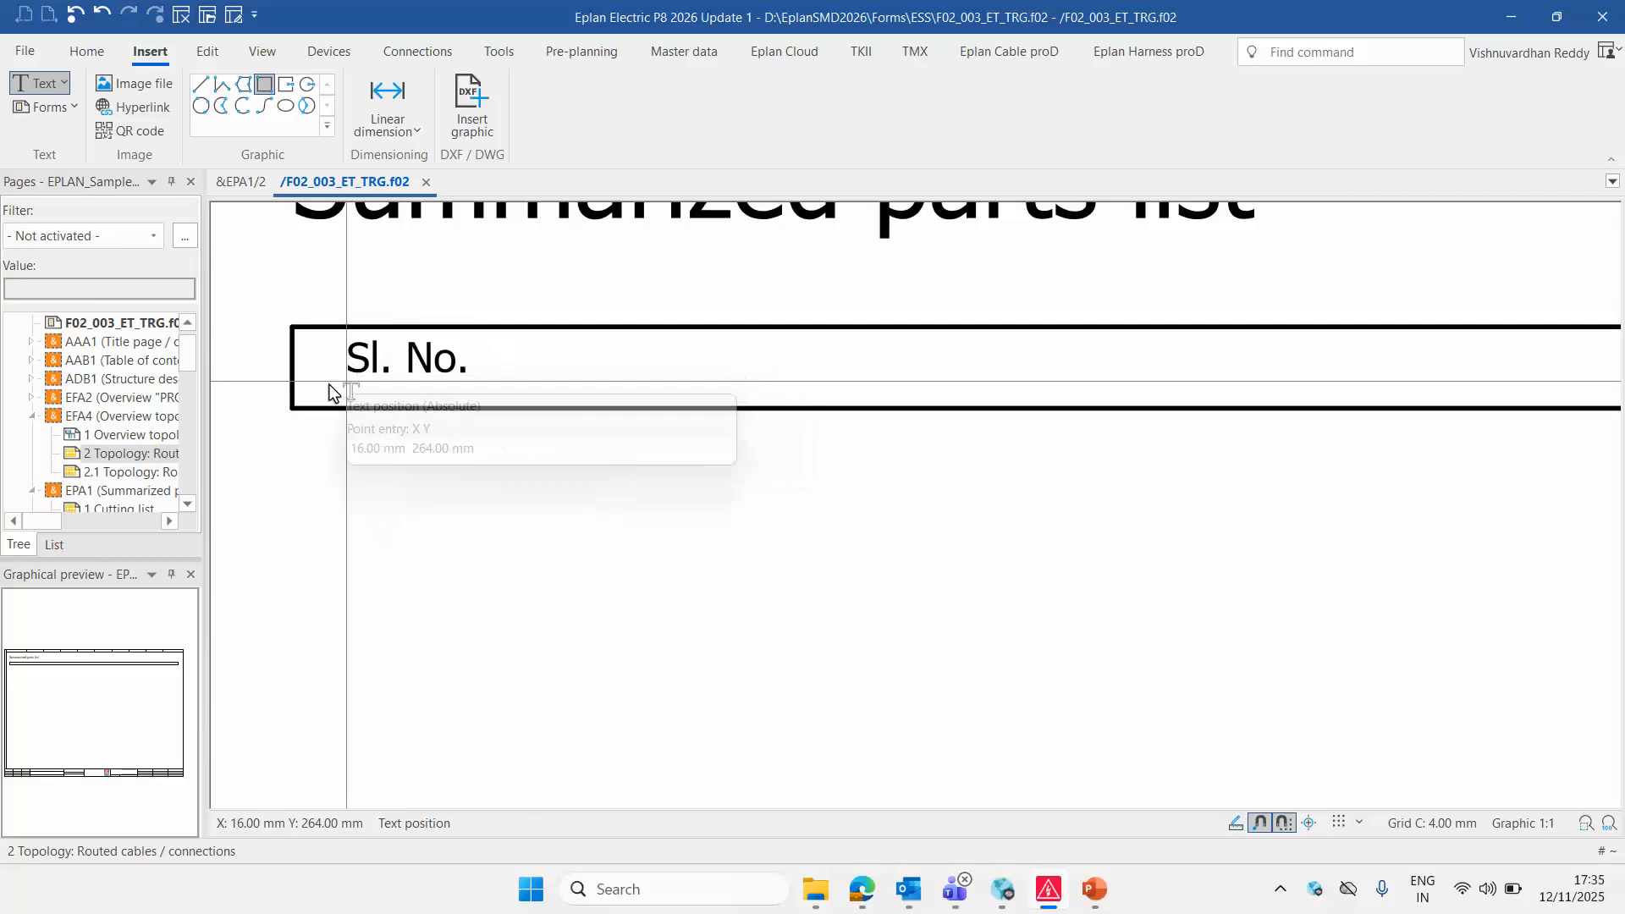
key("Escape")
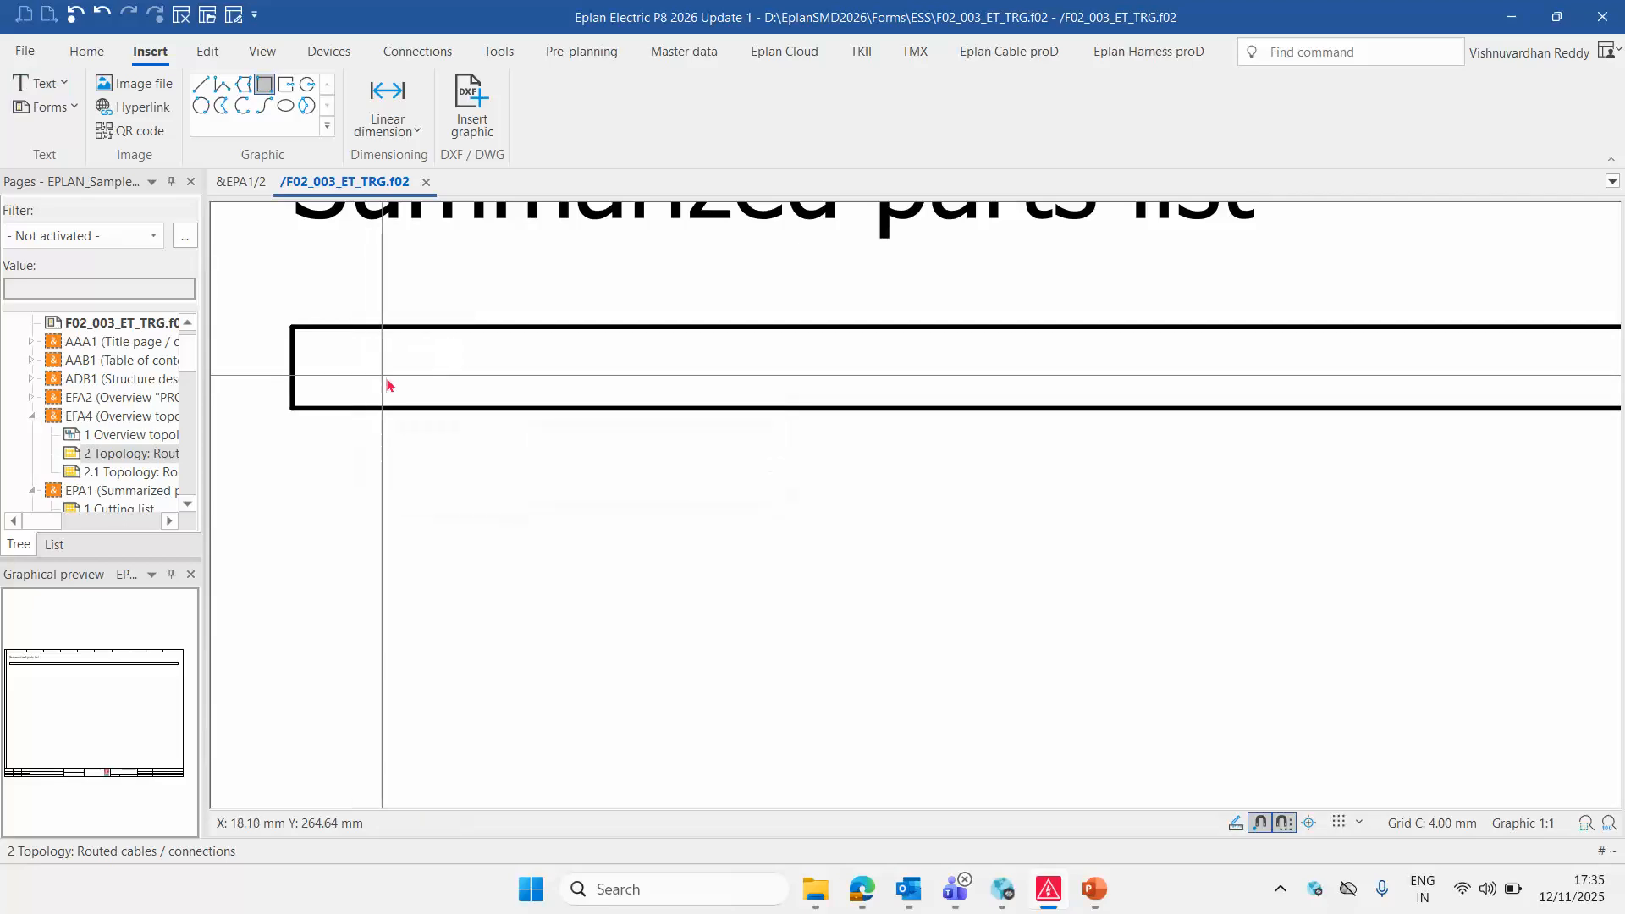
Switch the grid to Grid A: 1.00 mm and turn on its display
left_click(1358, 822)
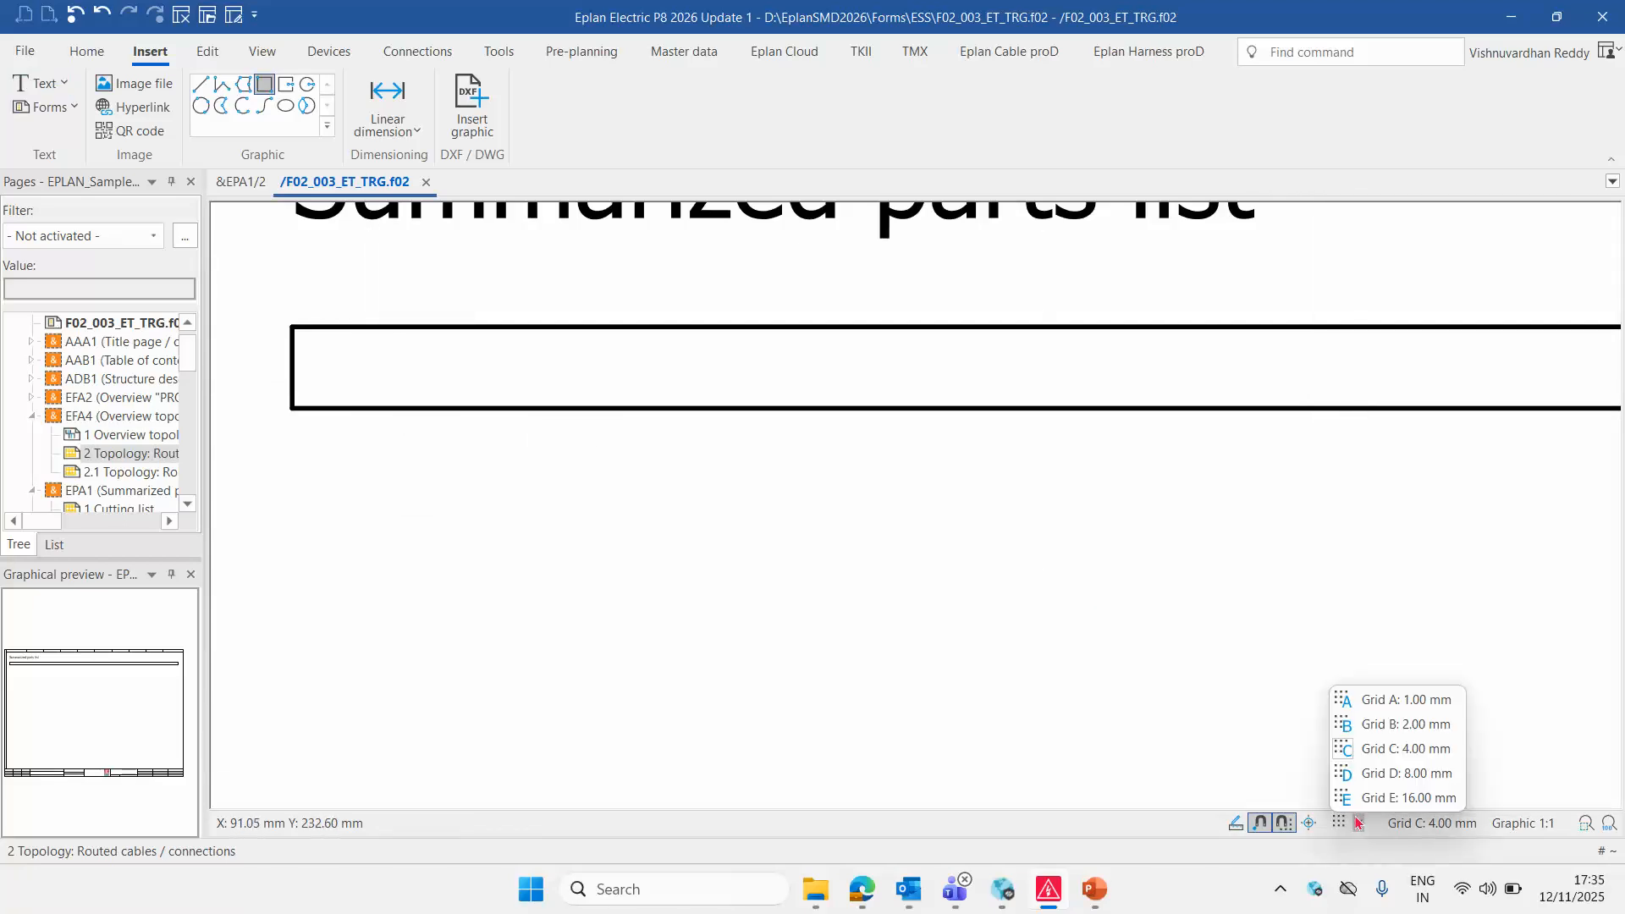
left_click(1363, 700)
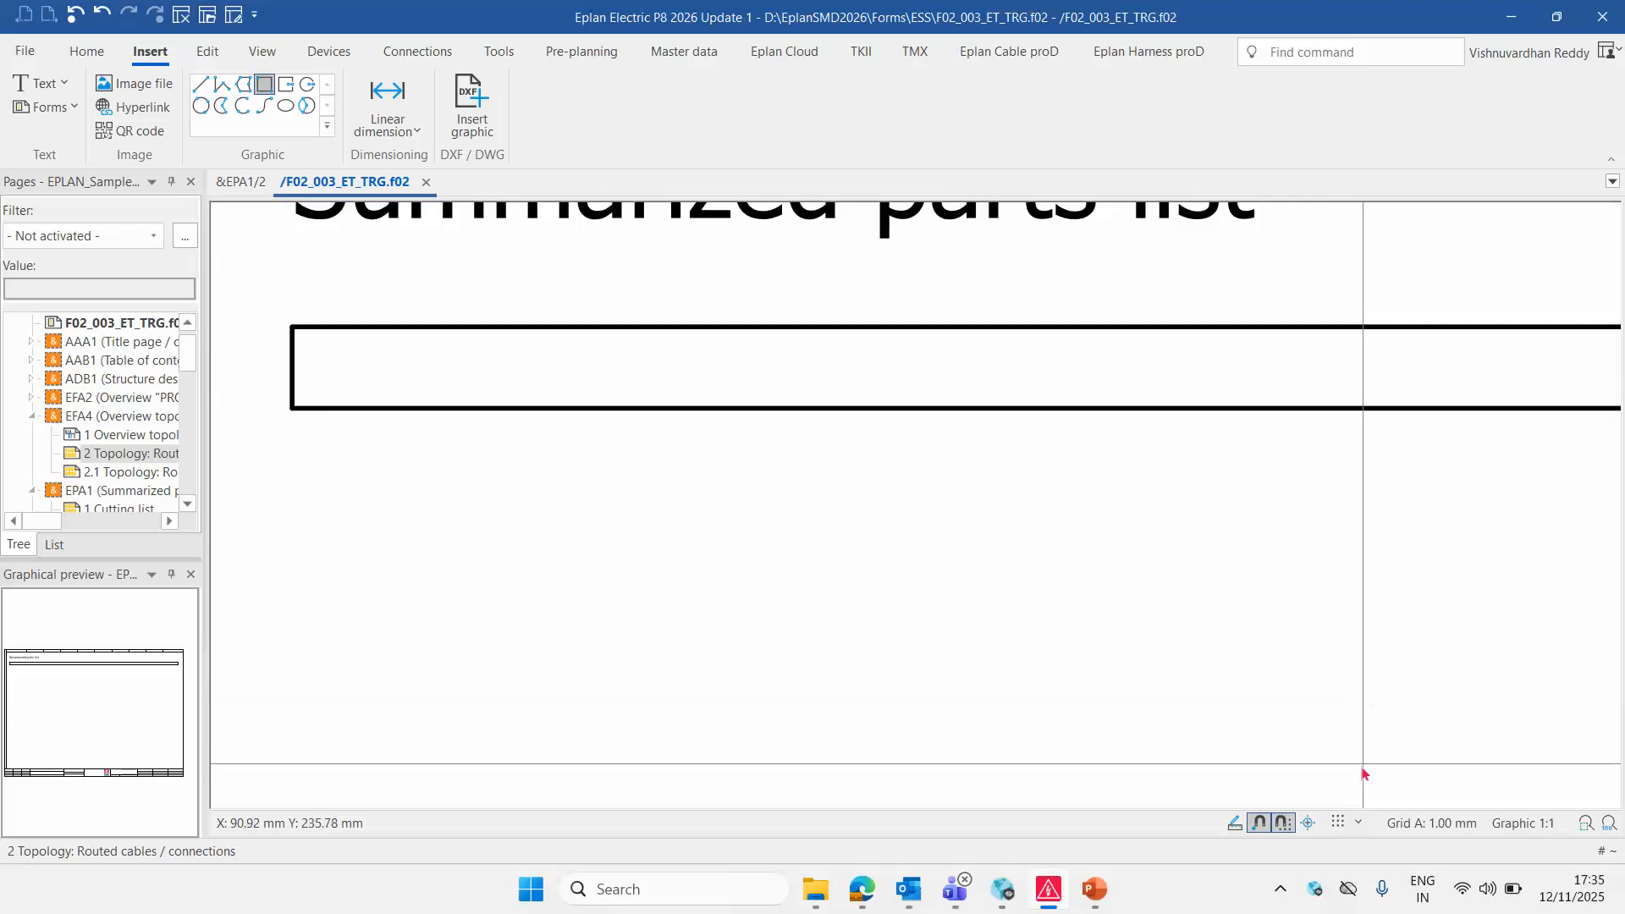
left_click(1337, 822)
Place the text "Sl. No." at the start of the header row, at X 14 mm, Y 263 mm
scroll(711, 538, "down", 2)
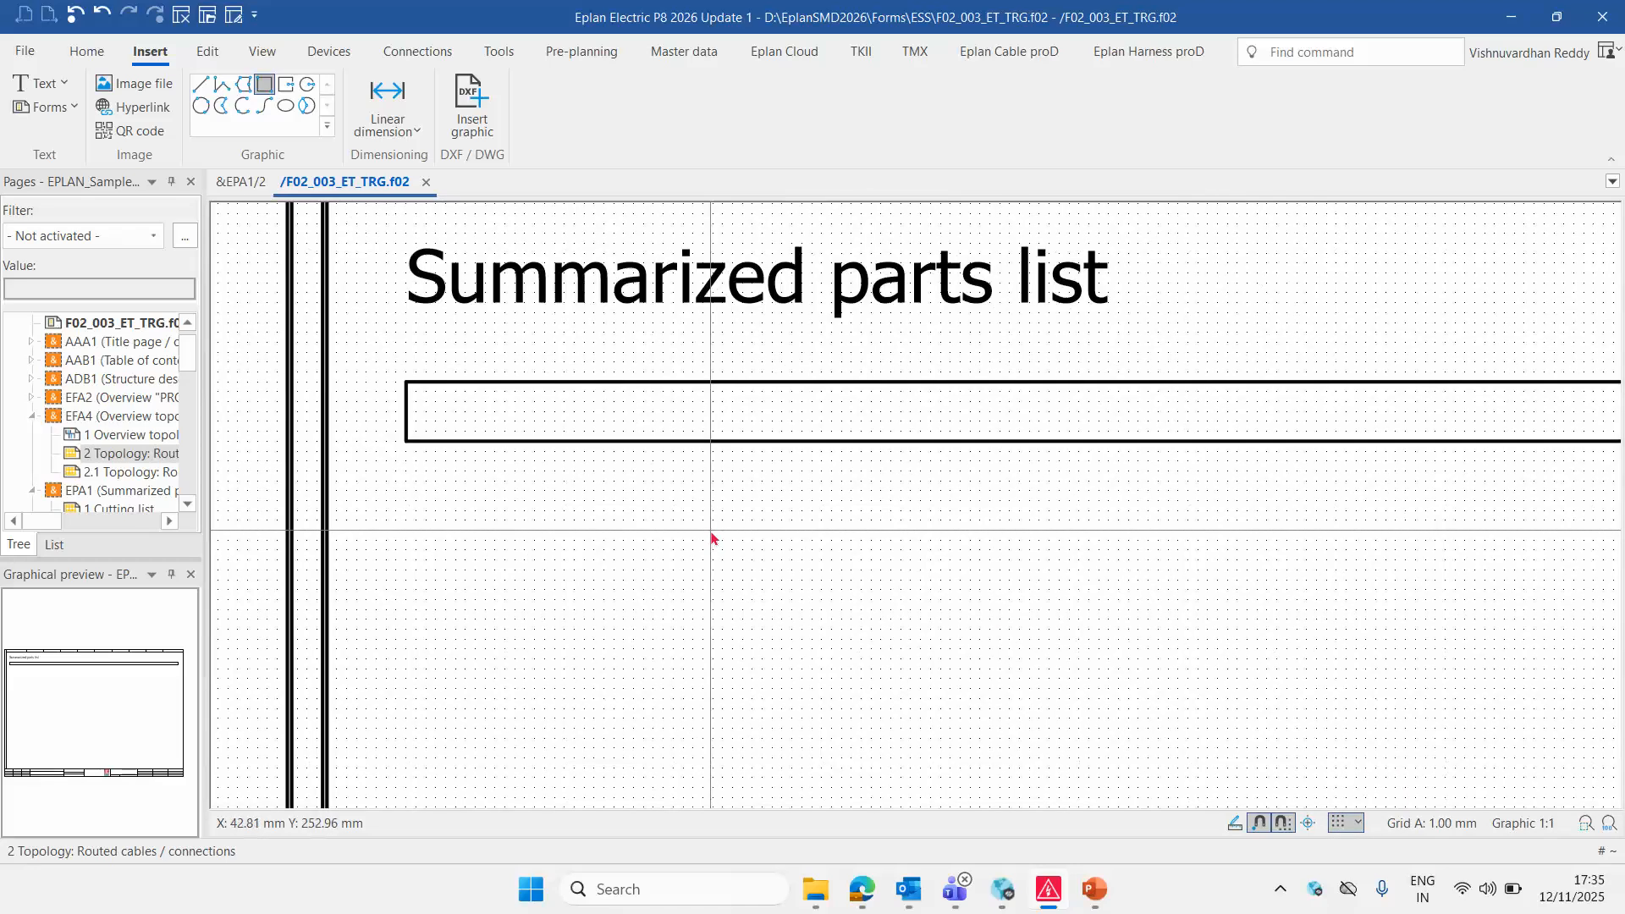
scroll(711, 538, "down", 1)
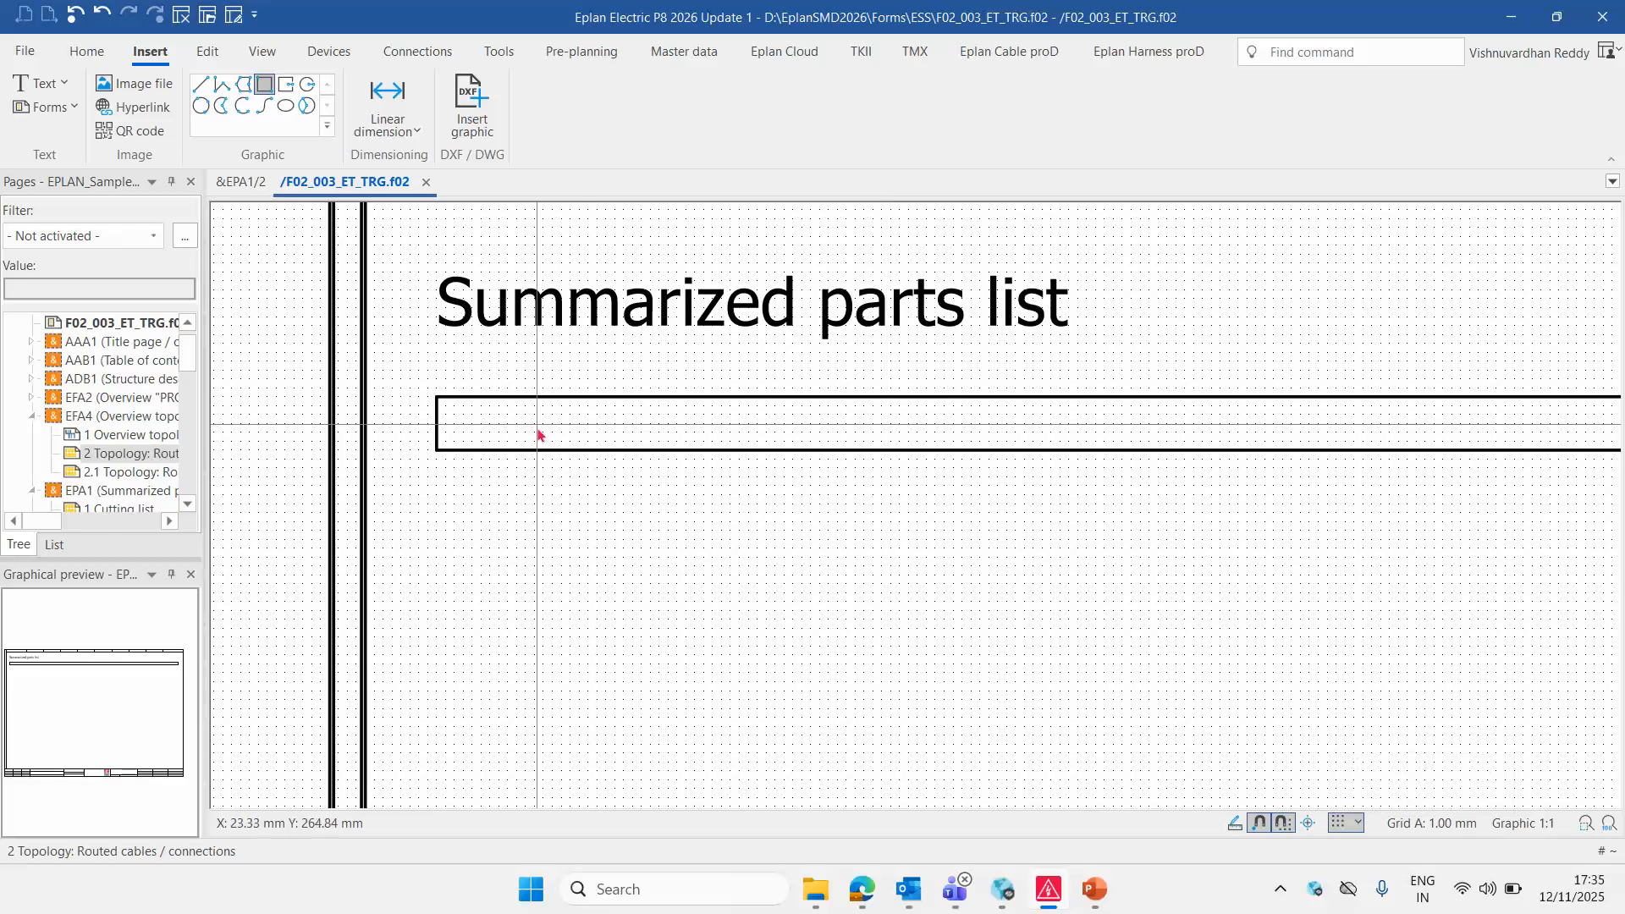
key("t")
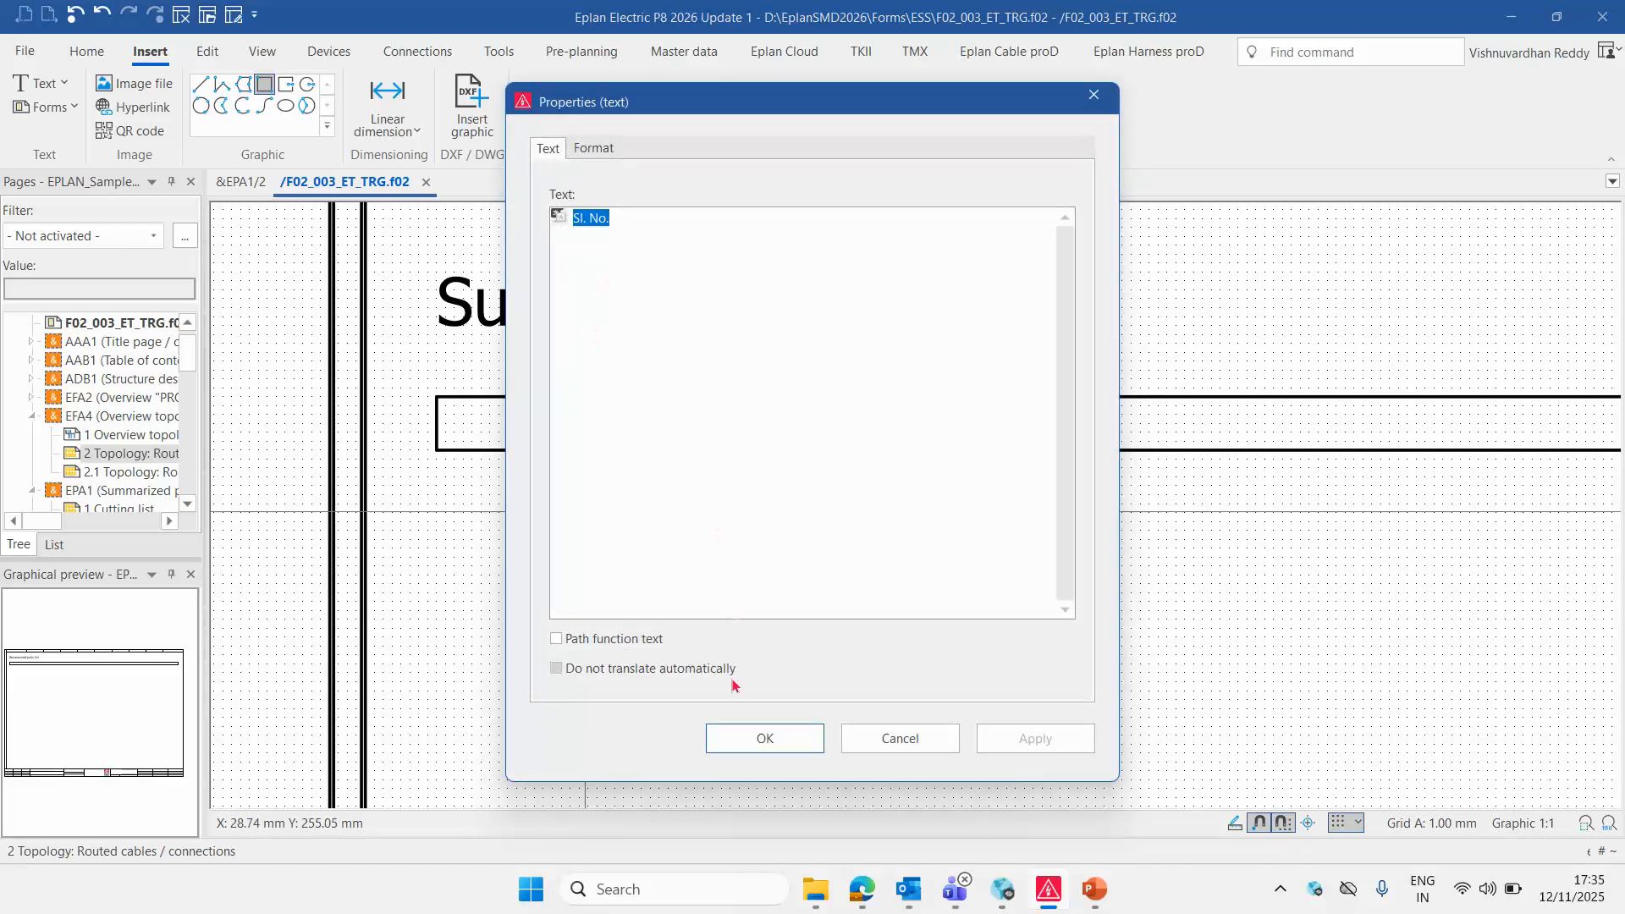
left_click(762, 737)
scroll(457, 444, "up", 3)
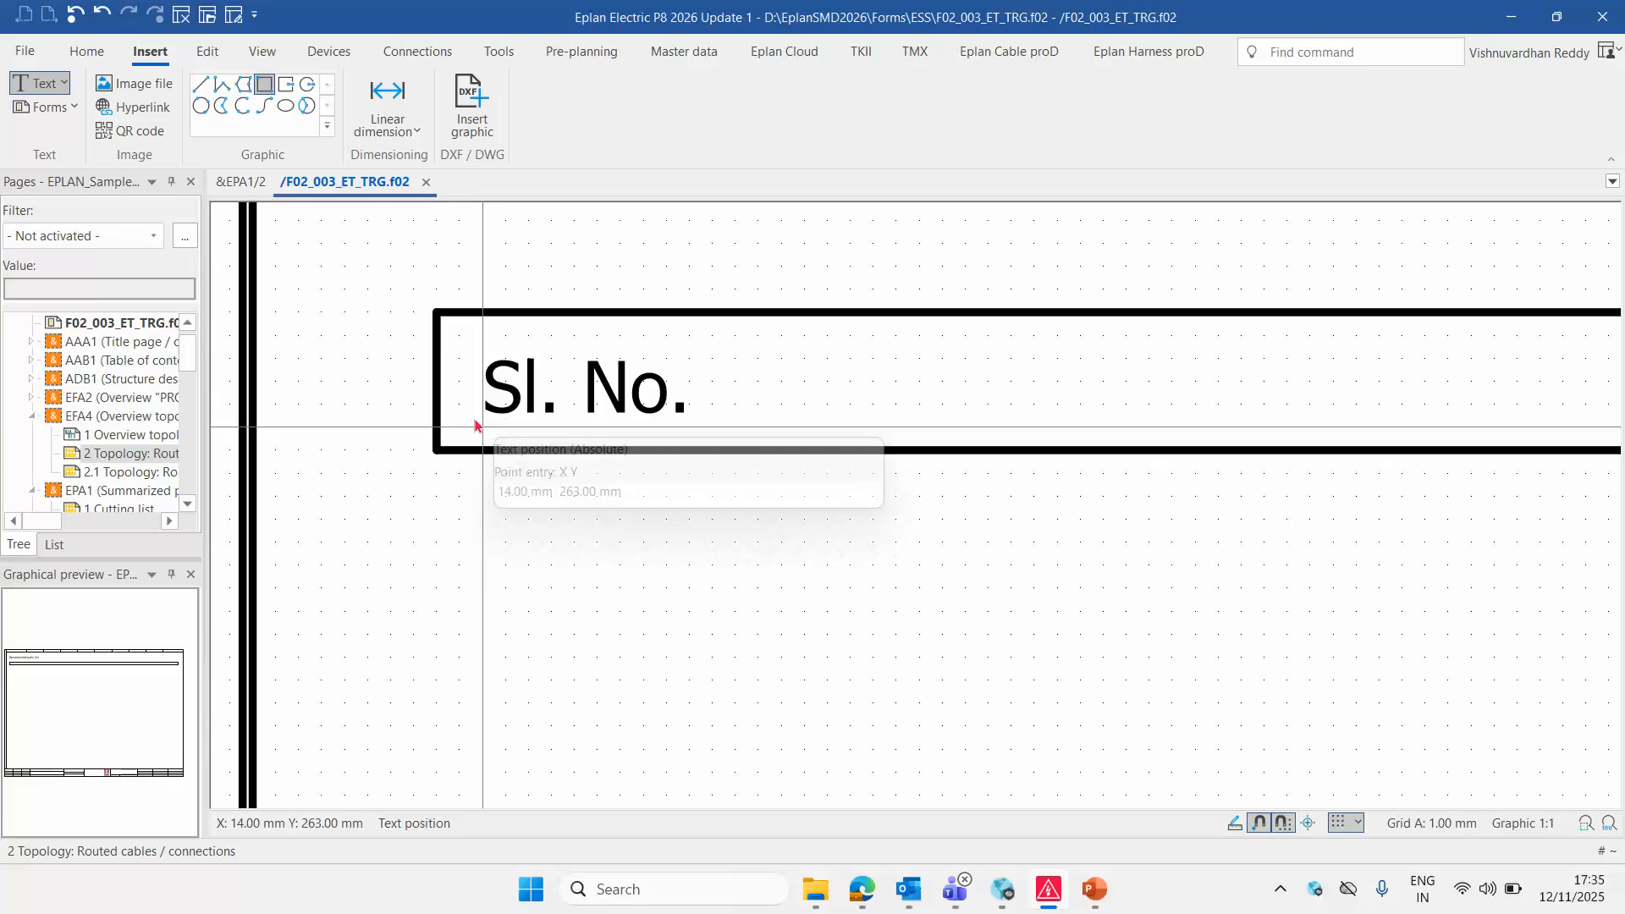
left_click(475, 426)
scroll(392, 533, "down", 3)
key("Escape")
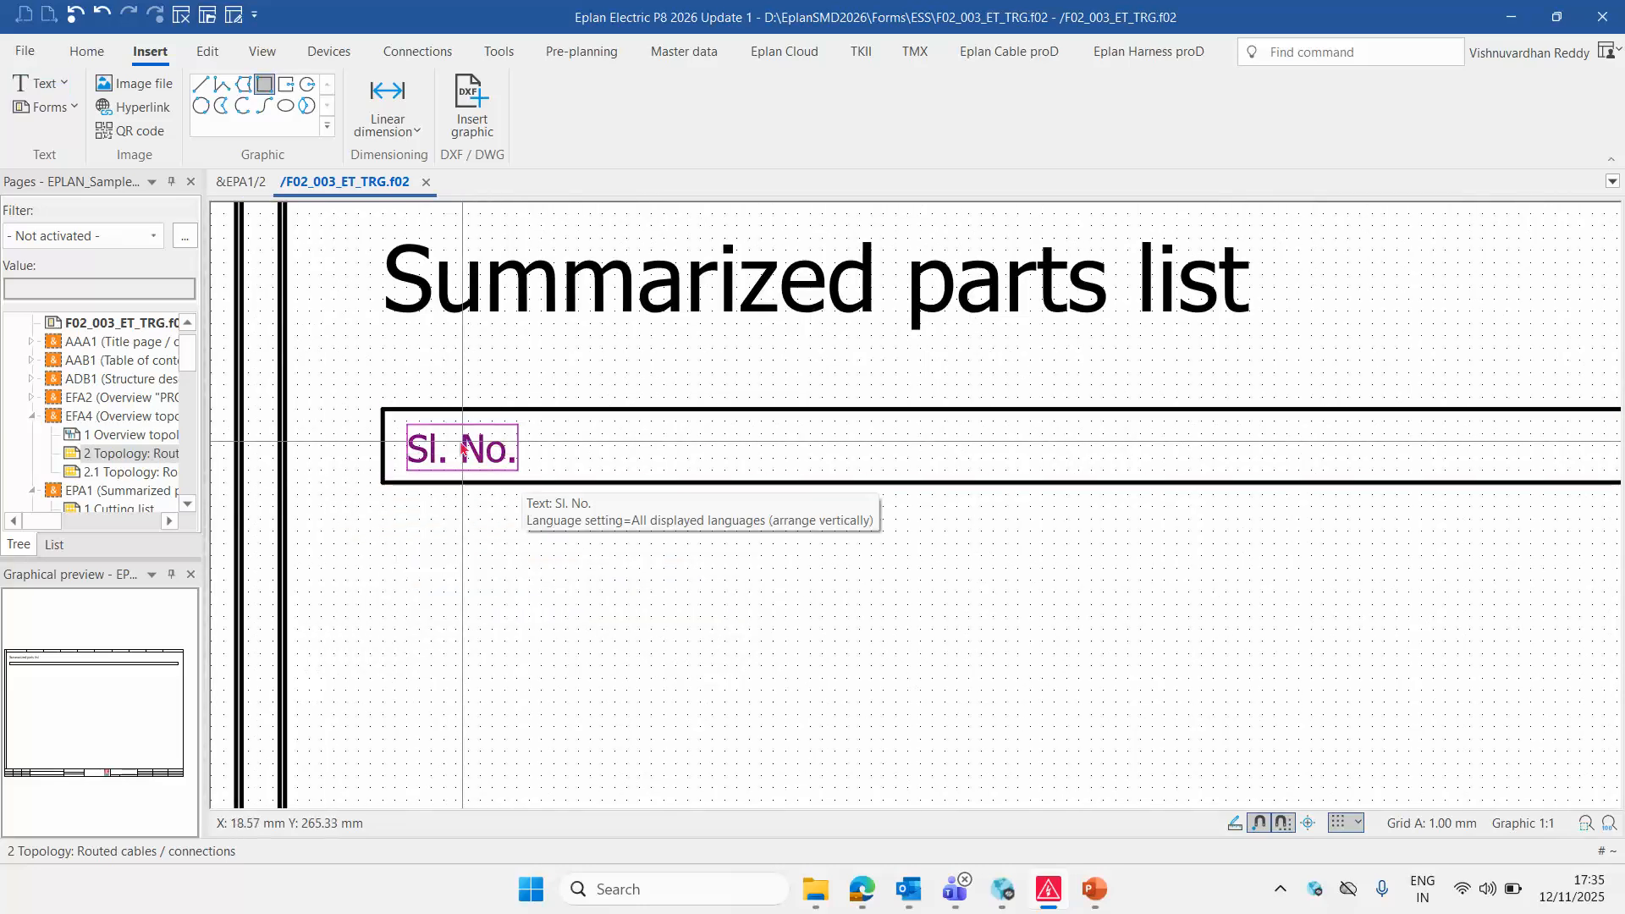
left_click(462, 449)
scroll(447, 449, "down", 2)
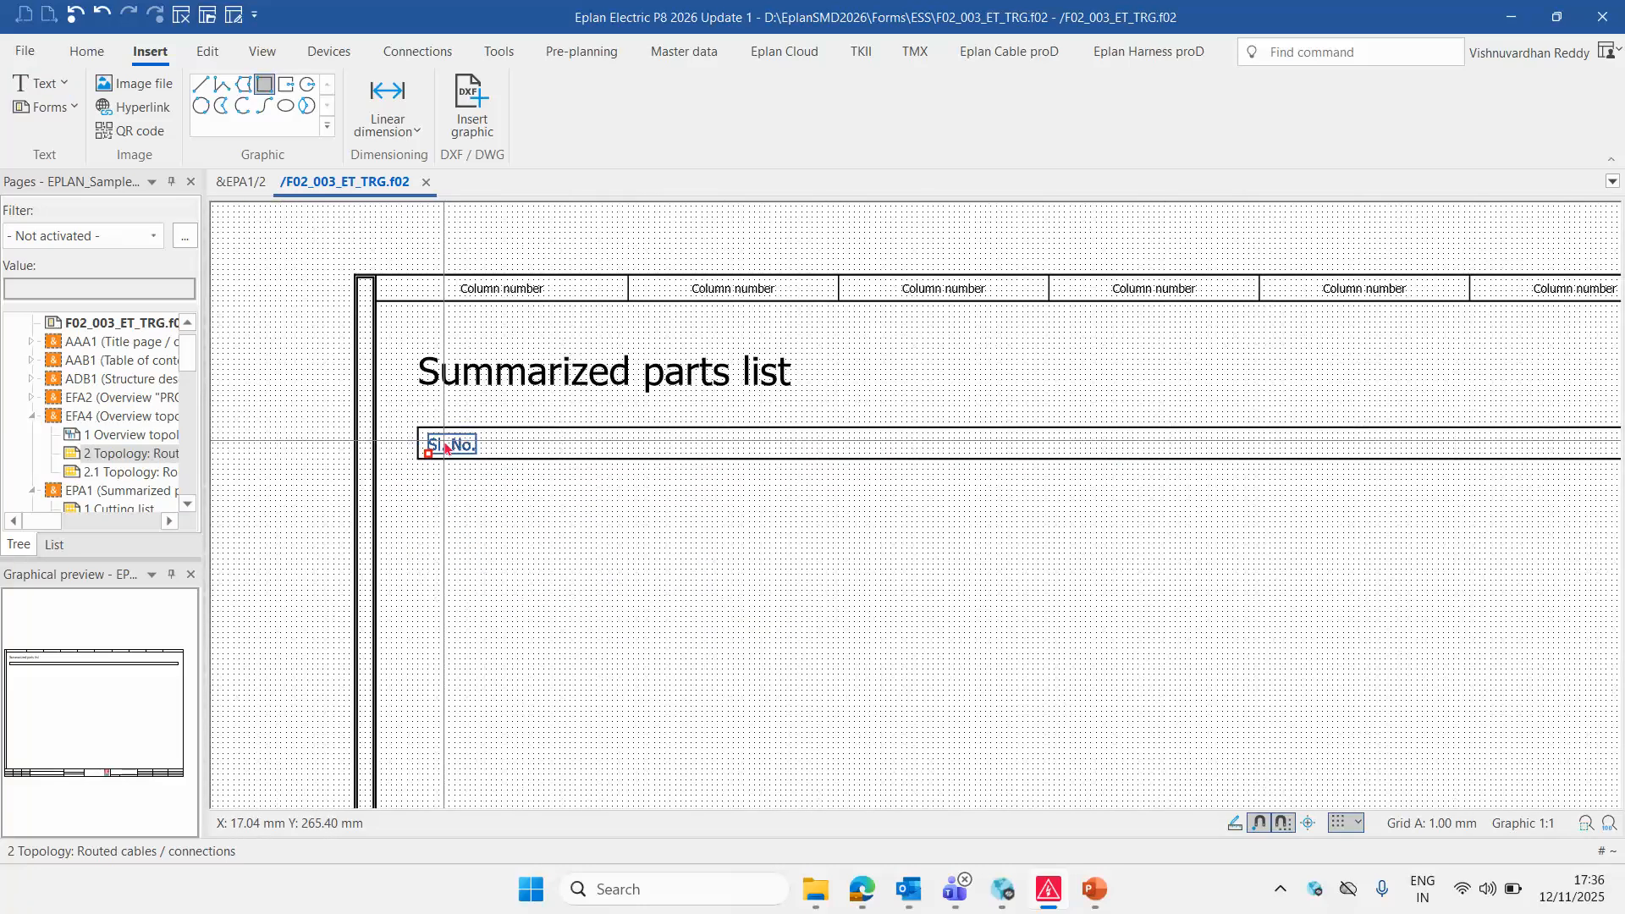
scroll(447, 448, "down", 1)
scroll(447, 449, "up", 4)
left_click(457, 451)
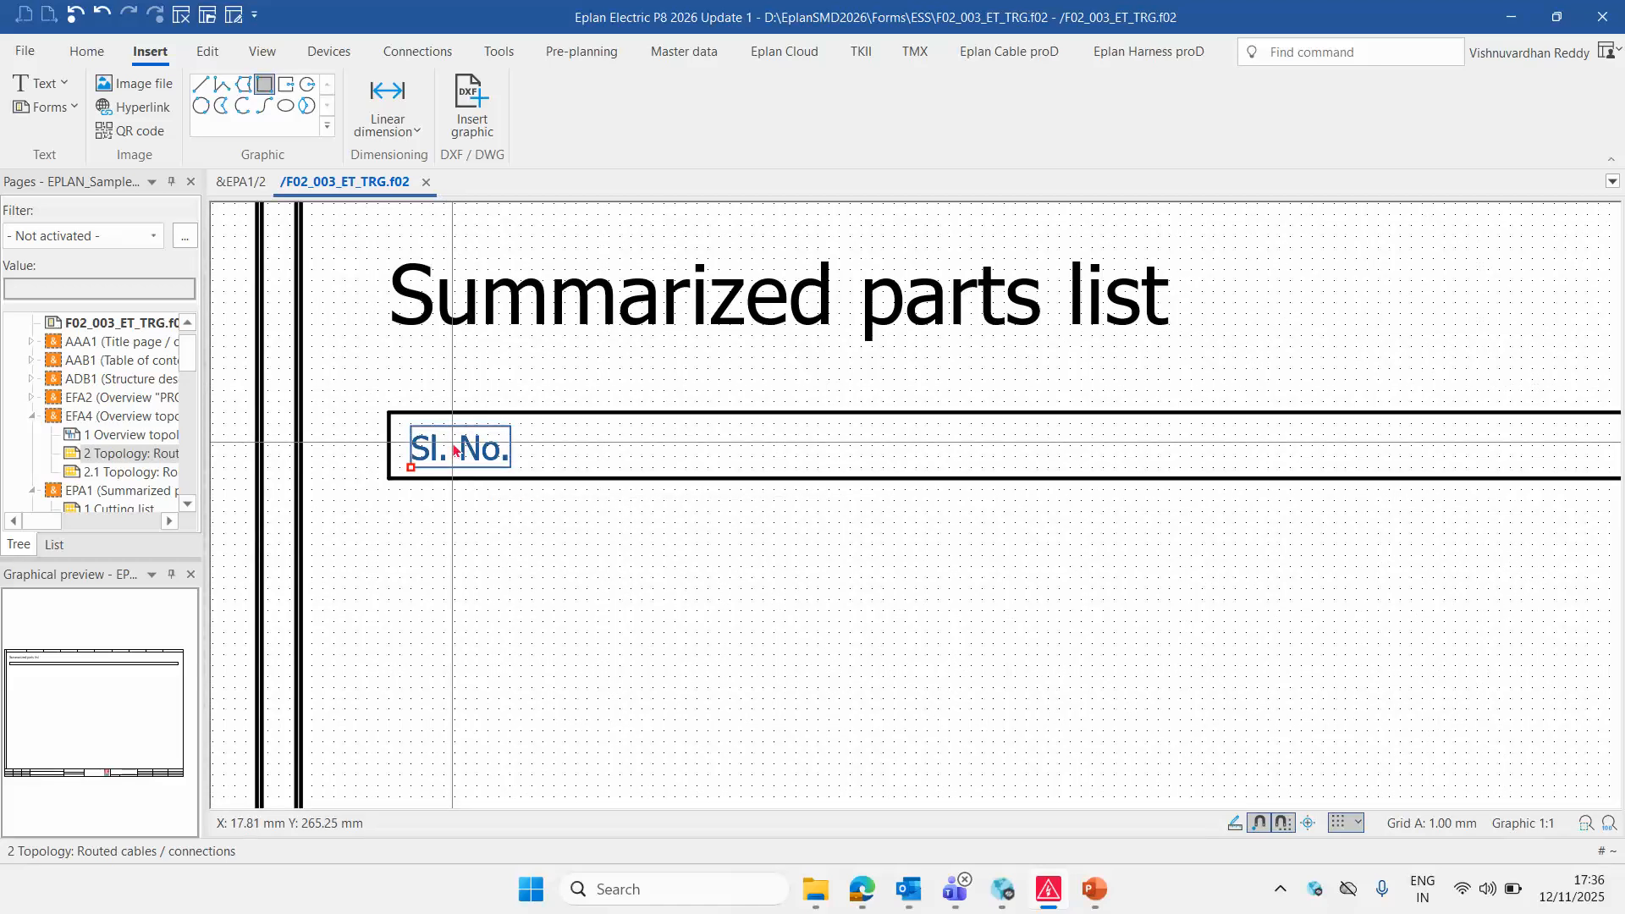
key("d")
left_click(412, 468)
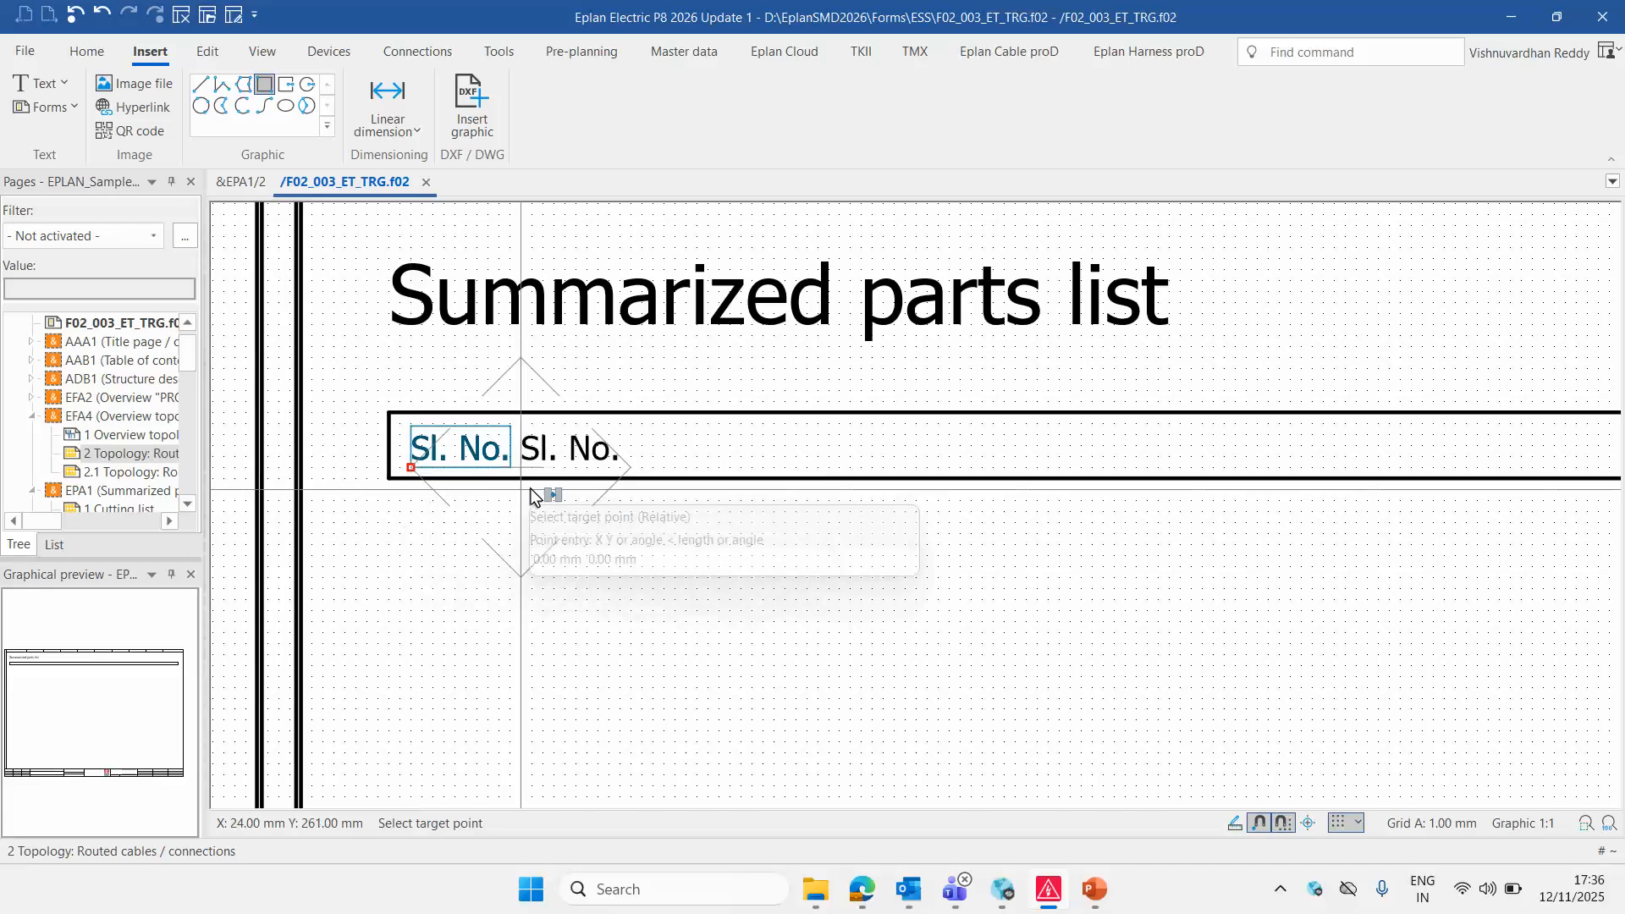
key("Escape")
Paste six copies of the "Sl. No." text along the header row at Y 263 mm, spaced out as column headings
left_click(484, 457)
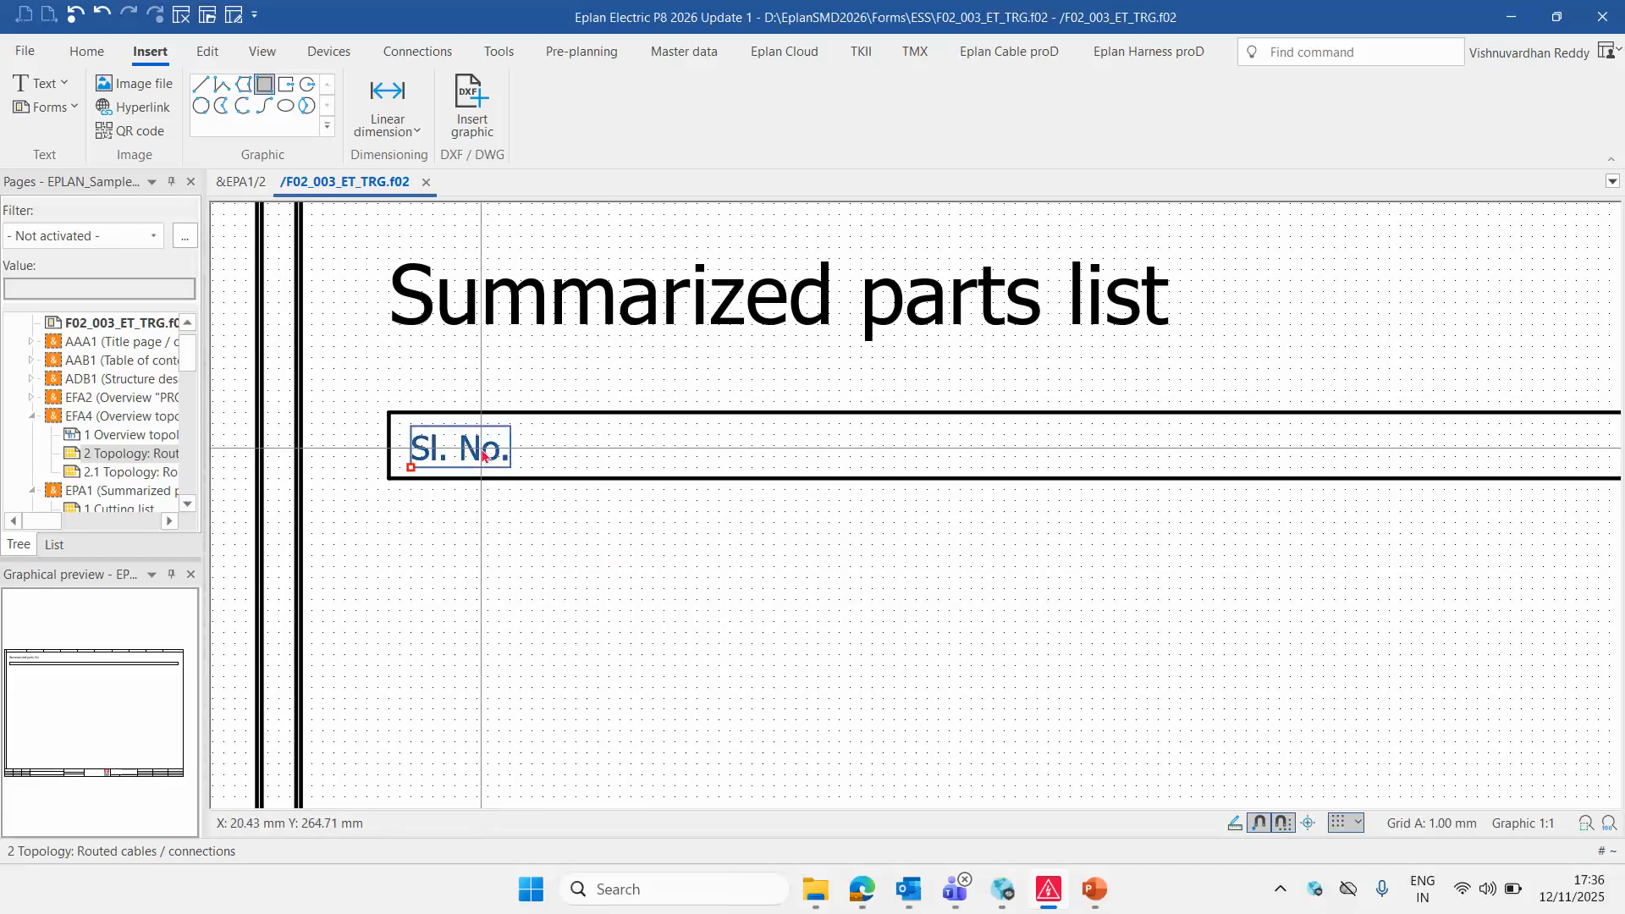
left_click(500, 575)
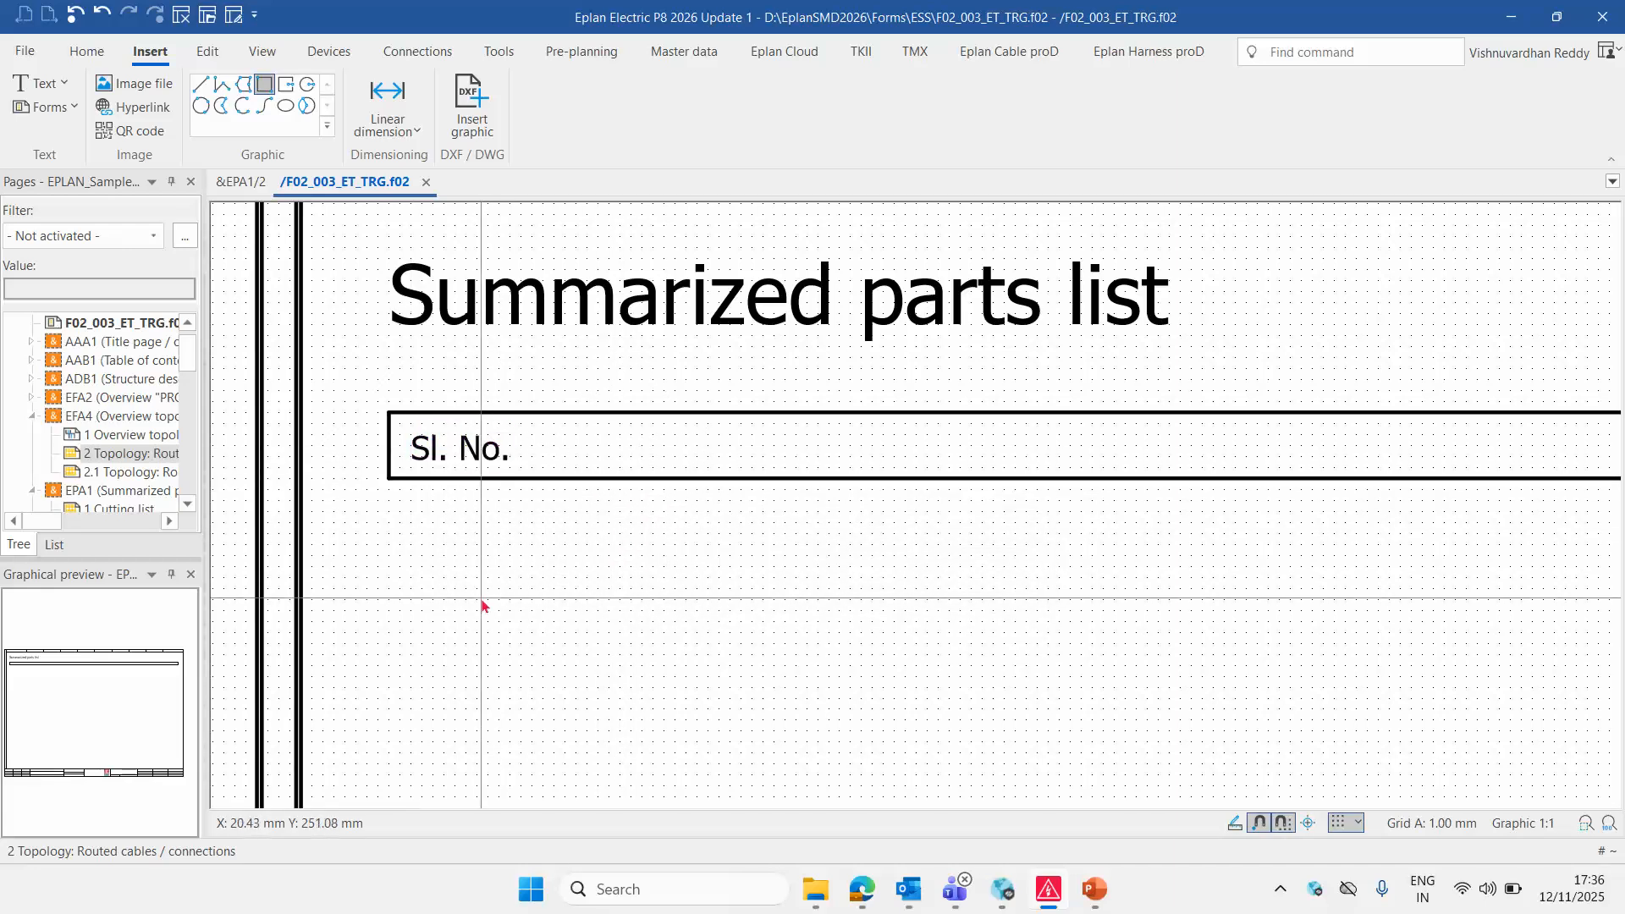
key("ctrl+v")
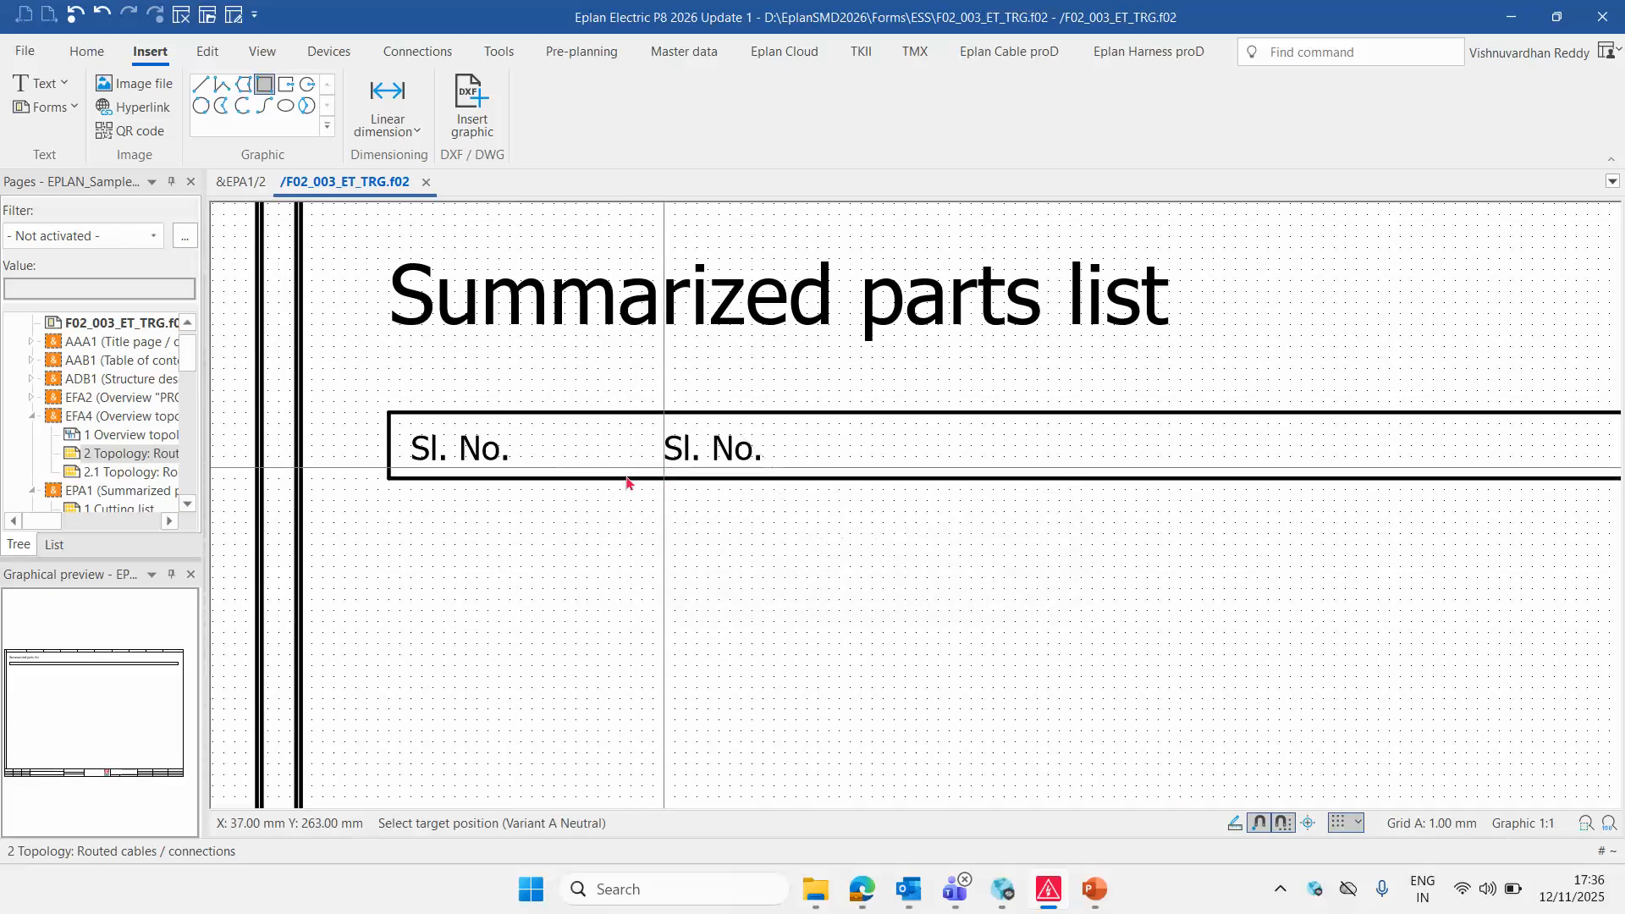
scroll(576, 487, "down", 1)
scroll(576, 487, "down", 2)
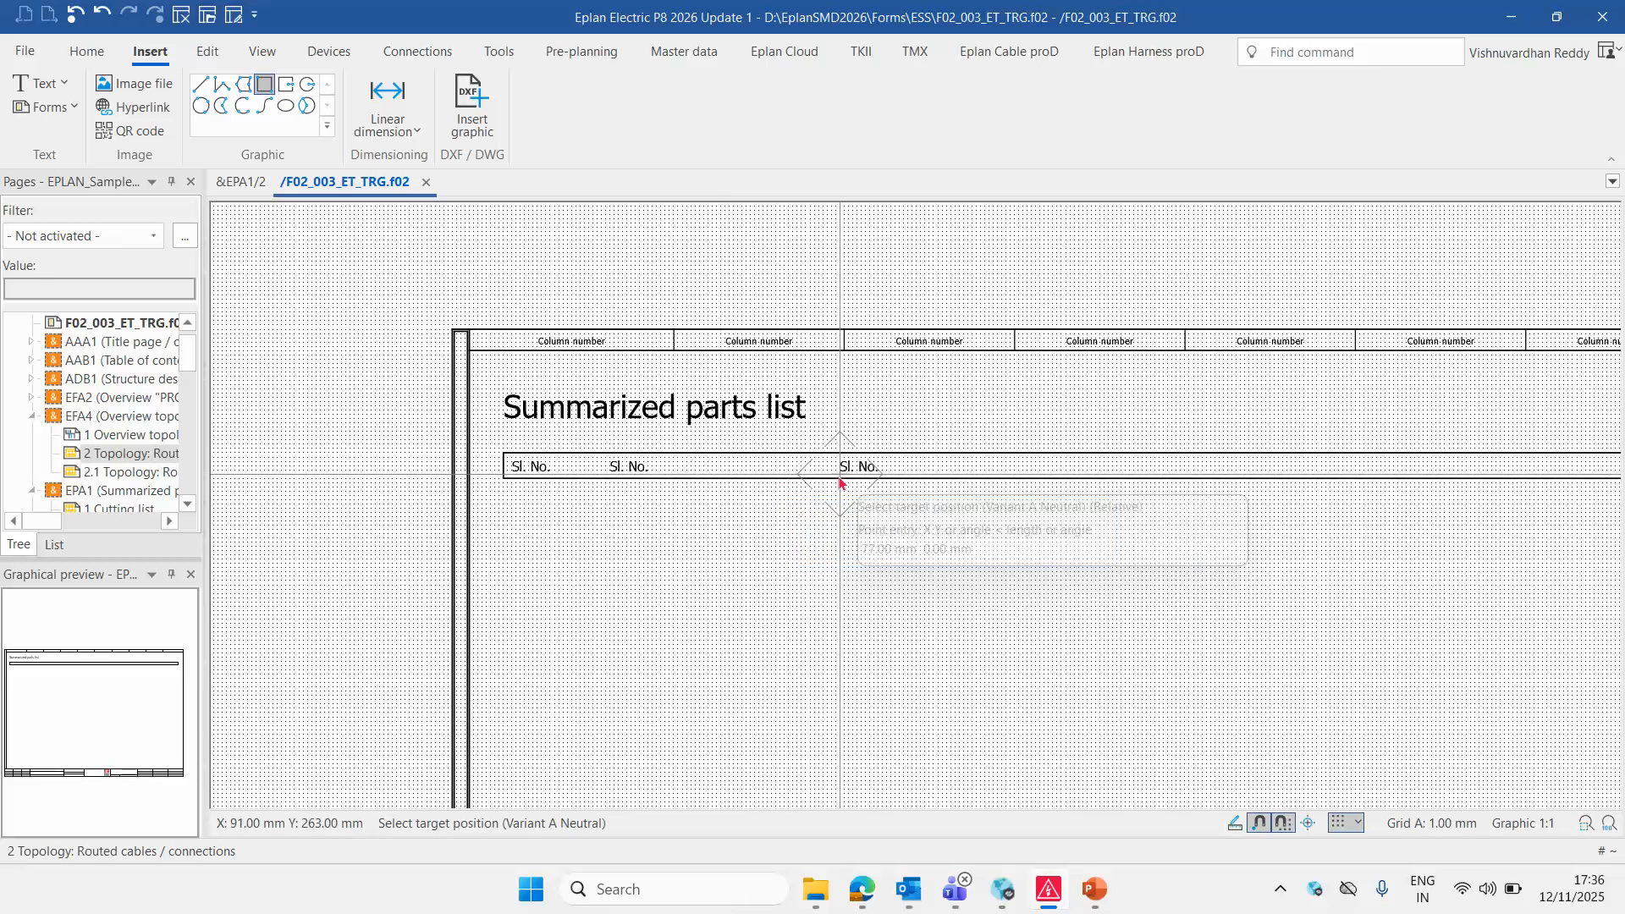
left_click(842, 483)
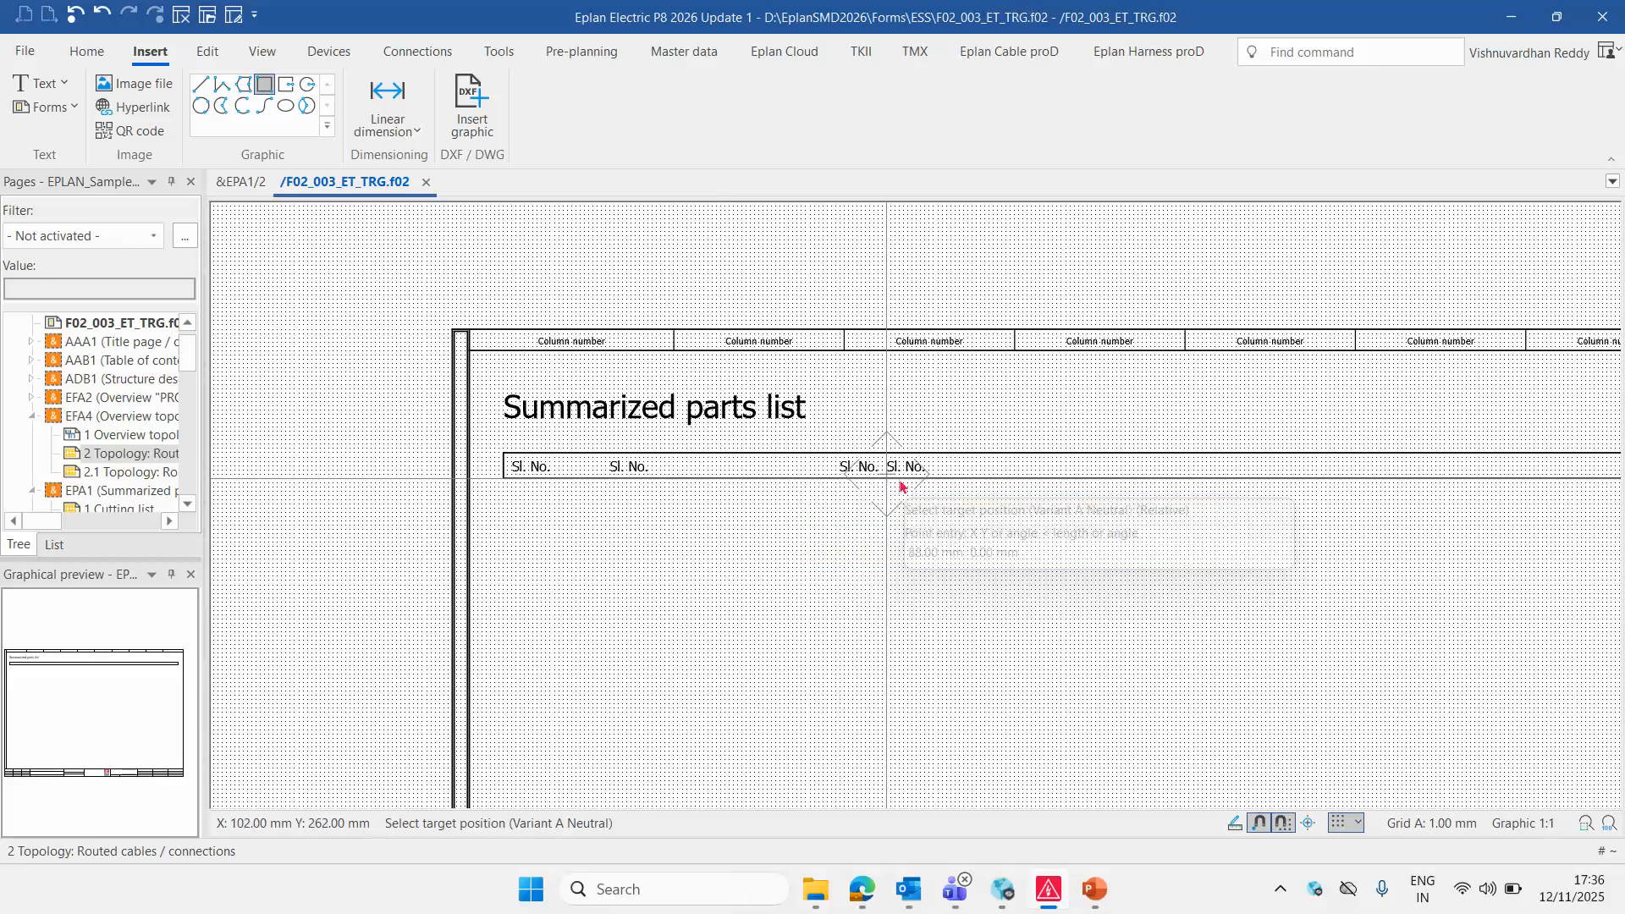
left_click(1287, 481)
scroll(932, 478, "down", 1)
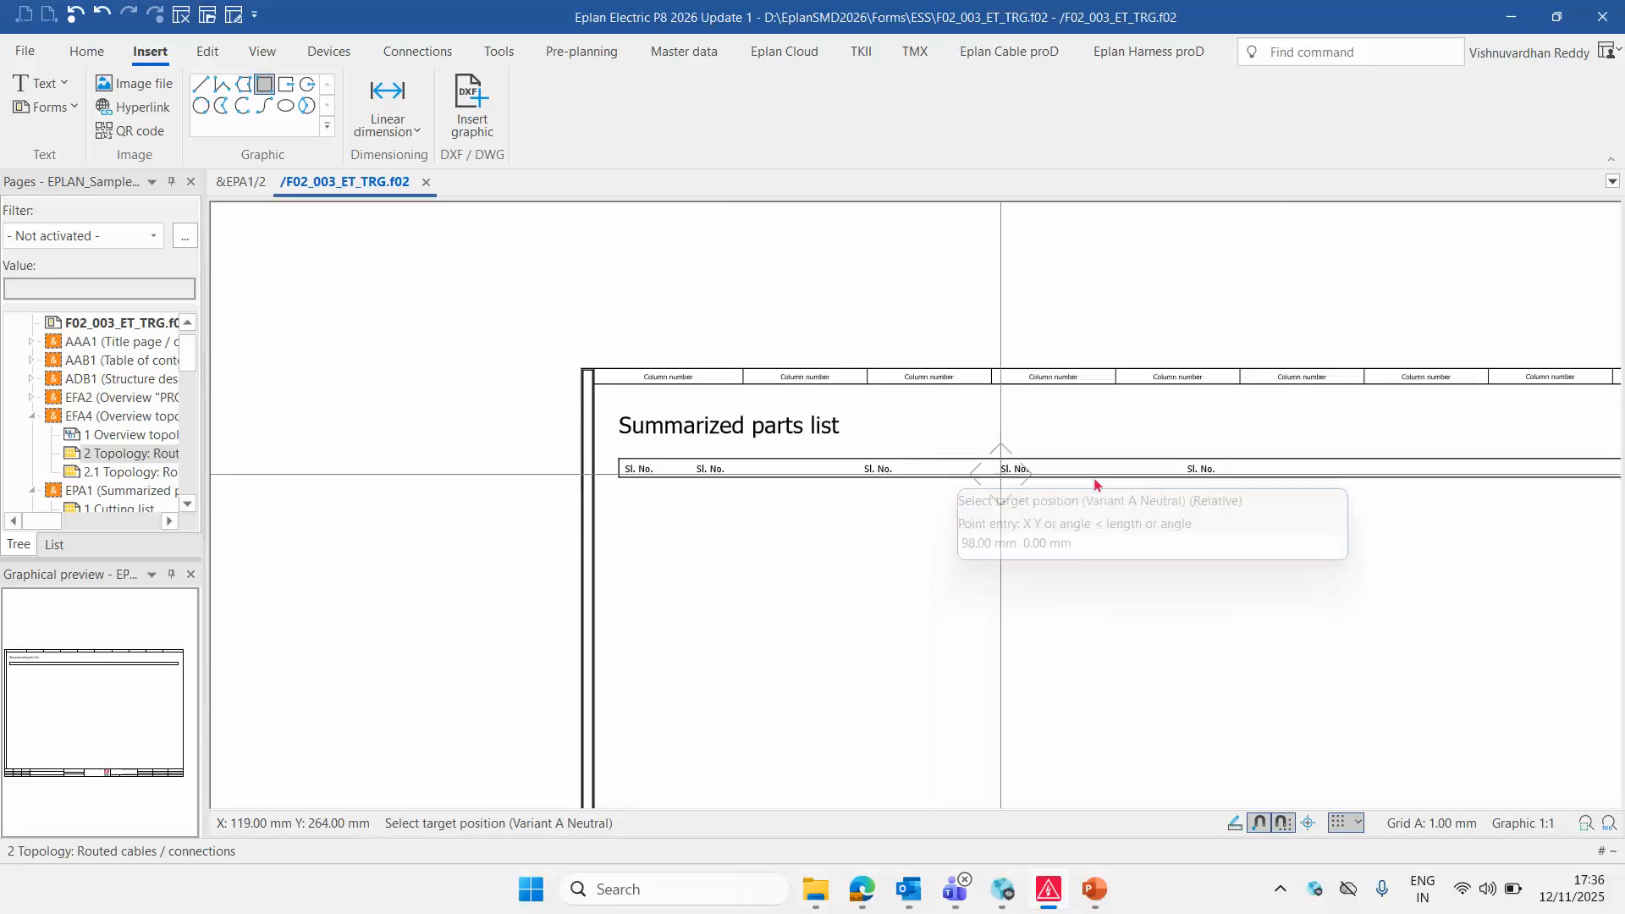
left_click(1342, 479)
scroll(971, 470, "down", 1)
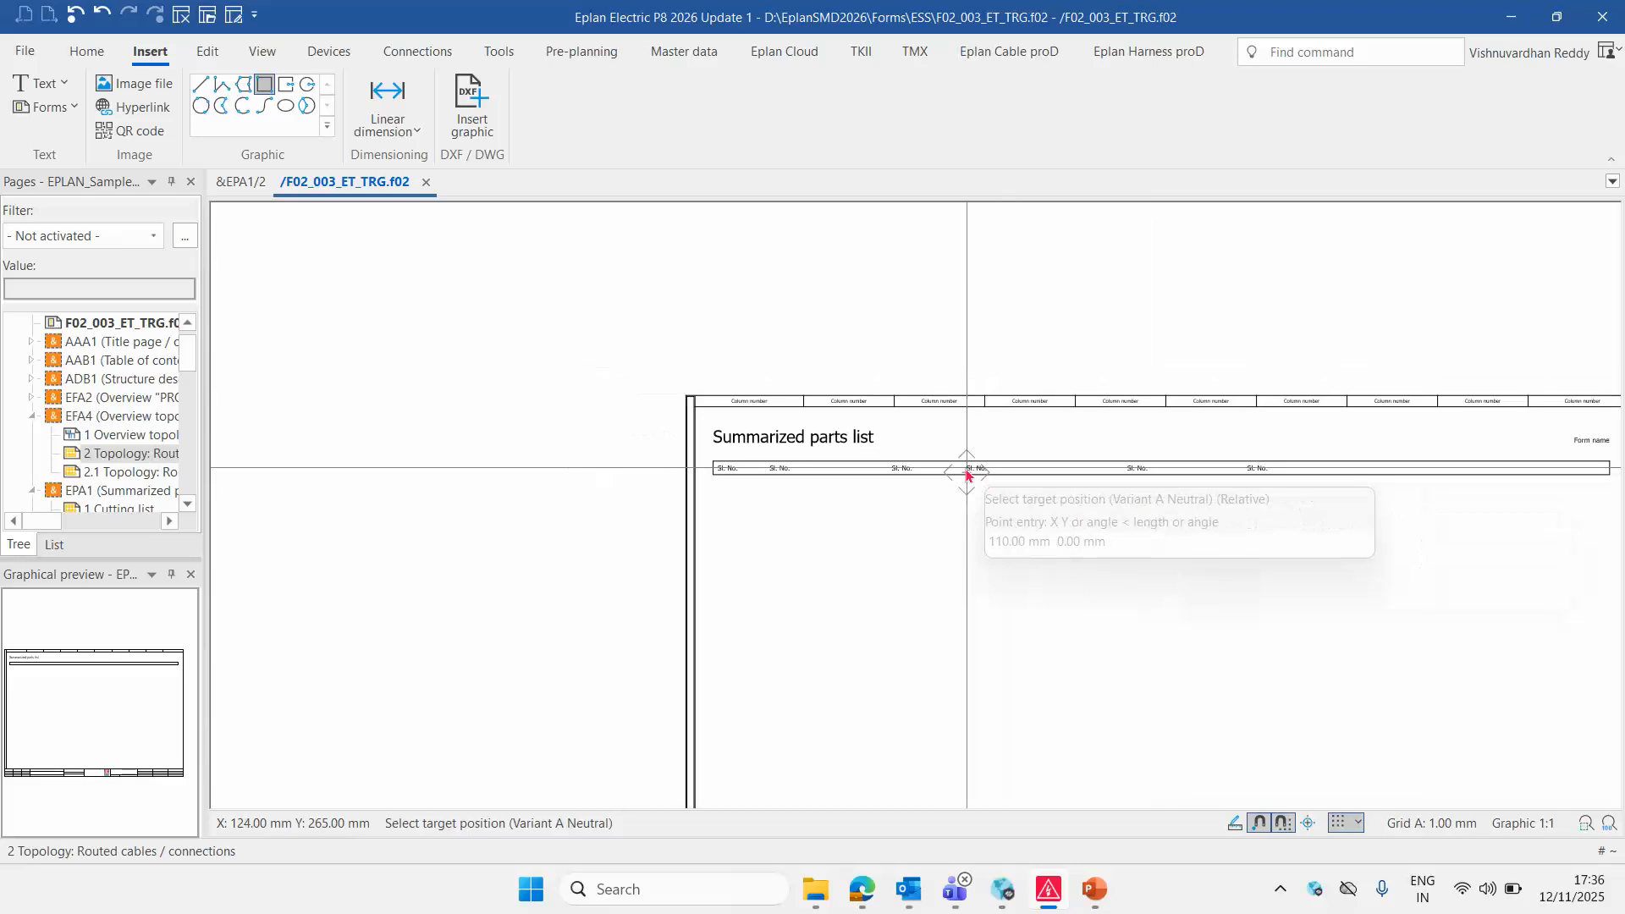
scroll(1323, 500, "up", 4)
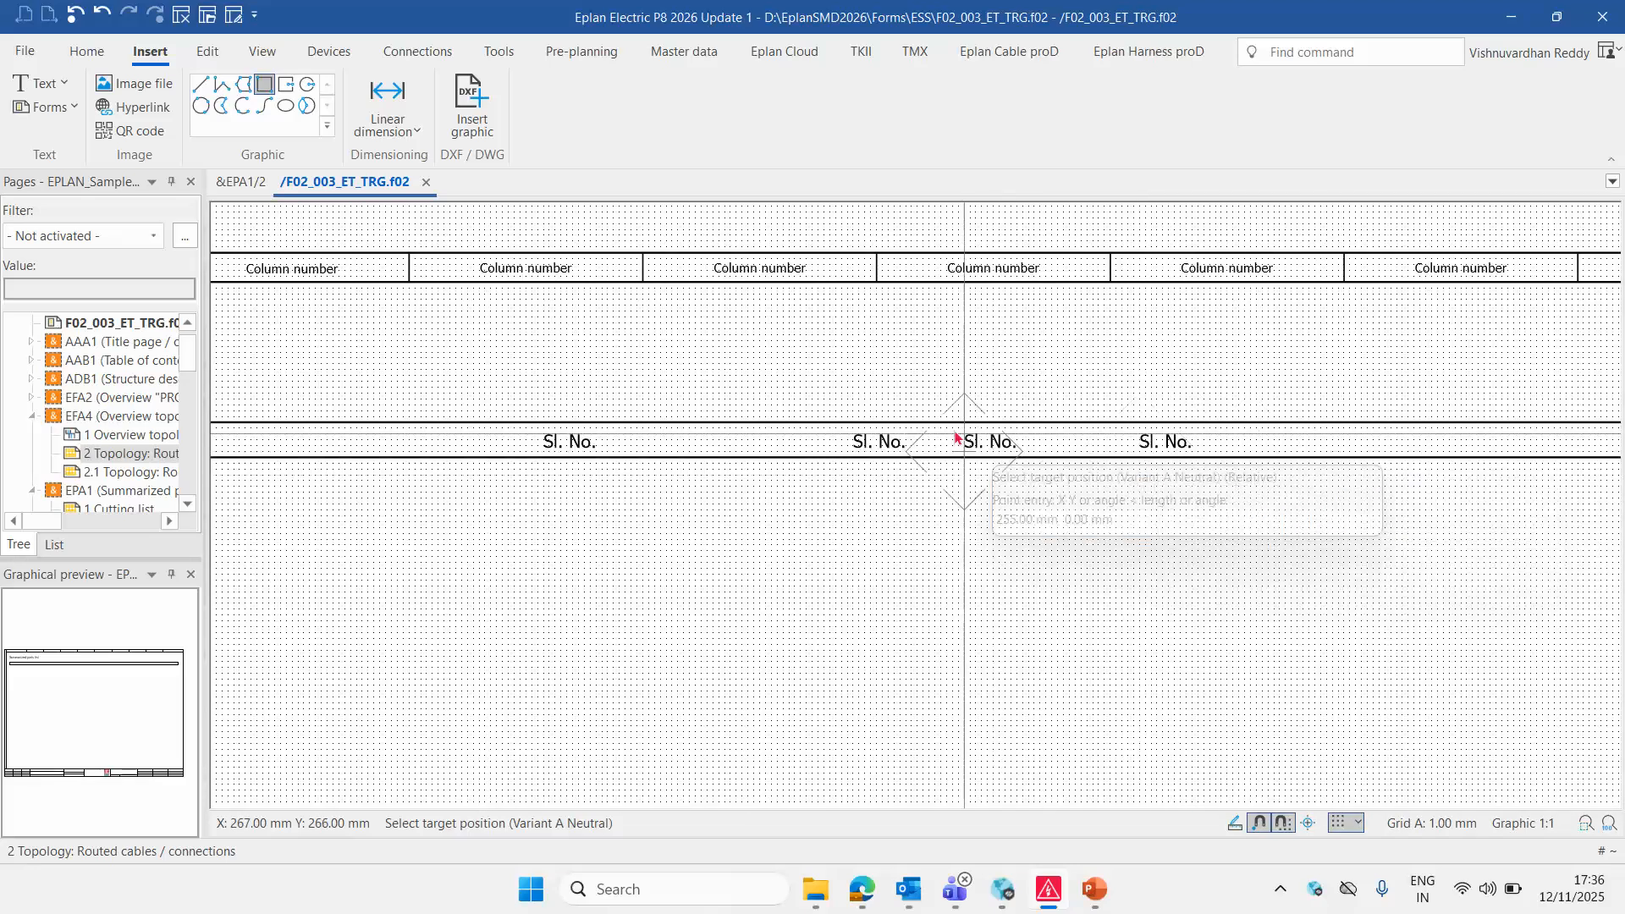
scroll(890, 403, "down", 2)
scroll(1277, 455, "up", 2)
scroll(1277, 454, "up", 1)
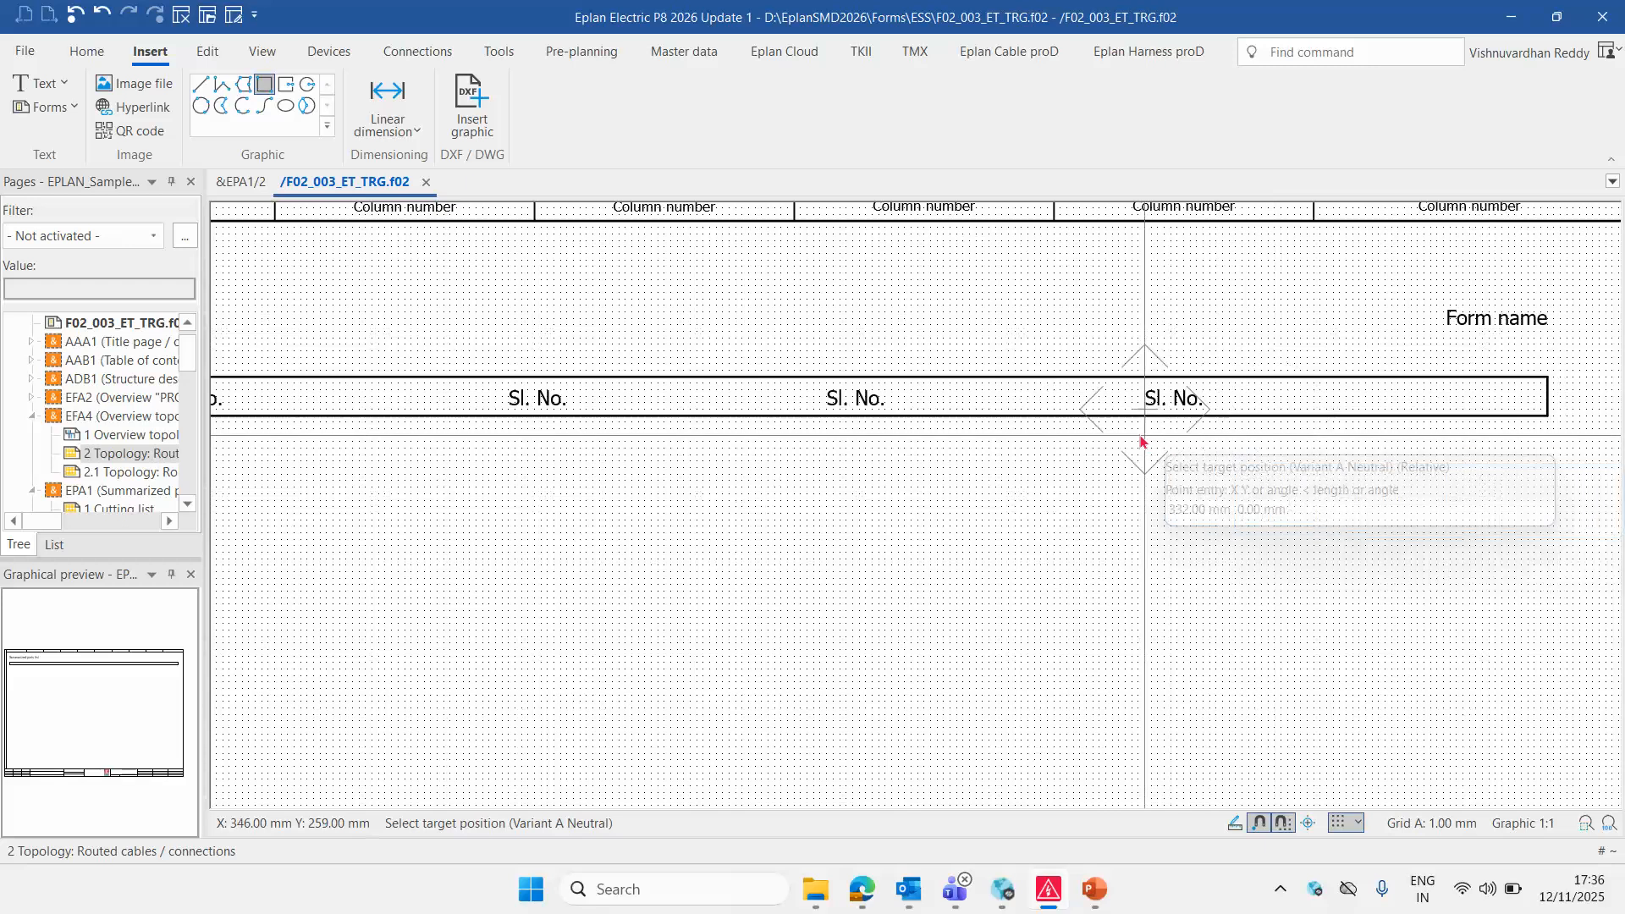
left_click(1207, 427)
scroll(1292, 343, "down", 3)
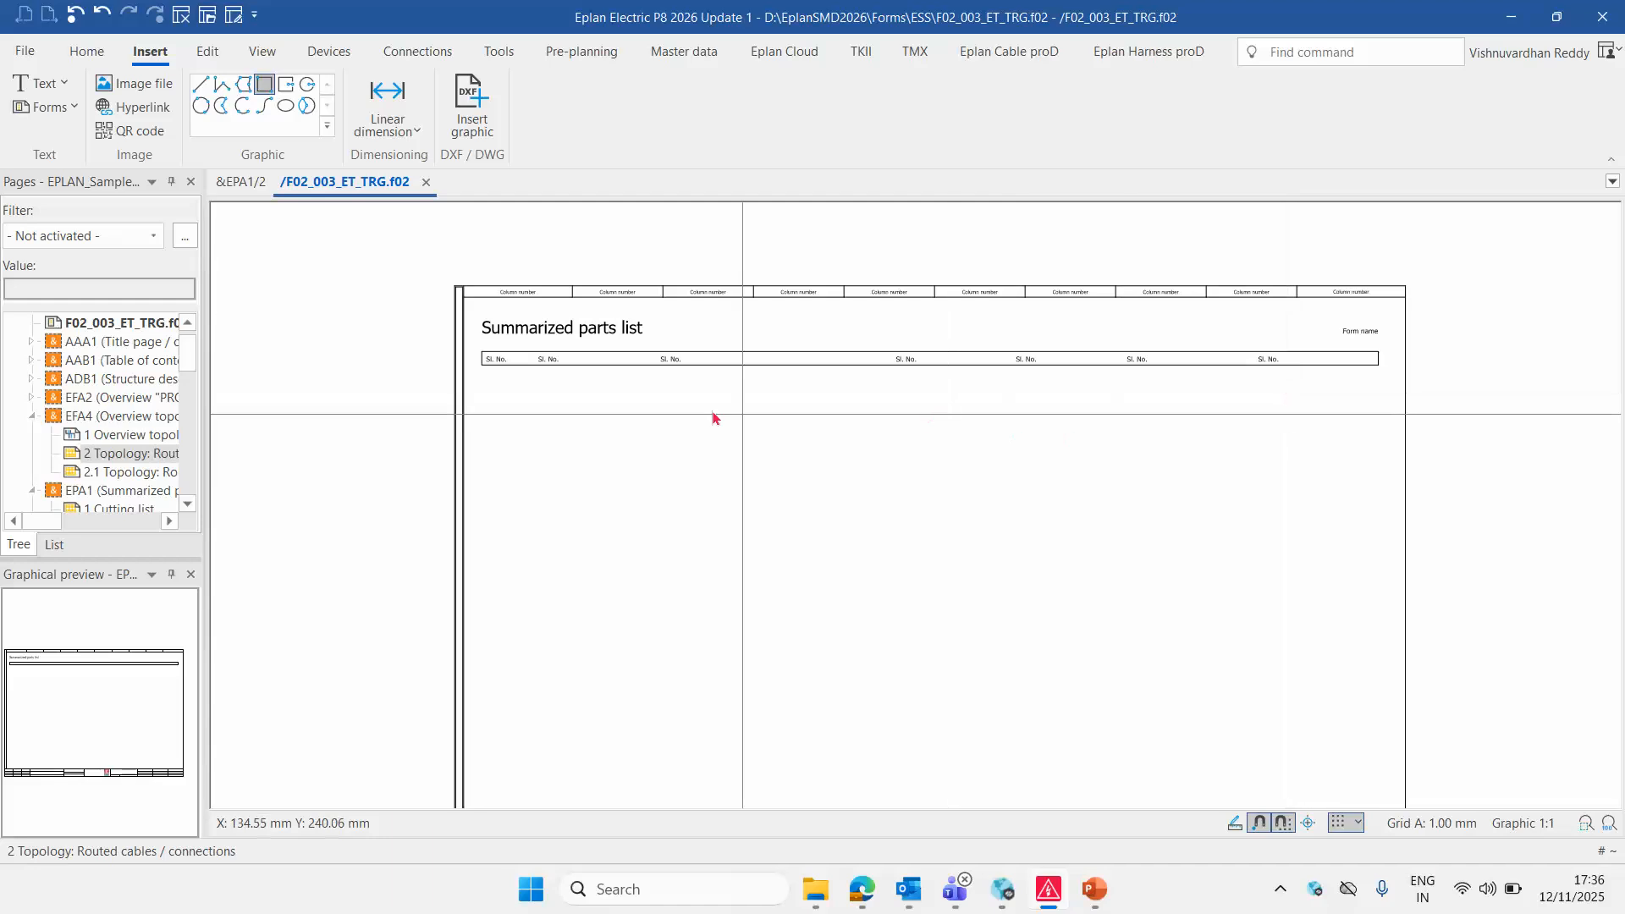
Change the second and third header texts to "Part Number" and "Description"
scroll(521, 362, "up", 3)
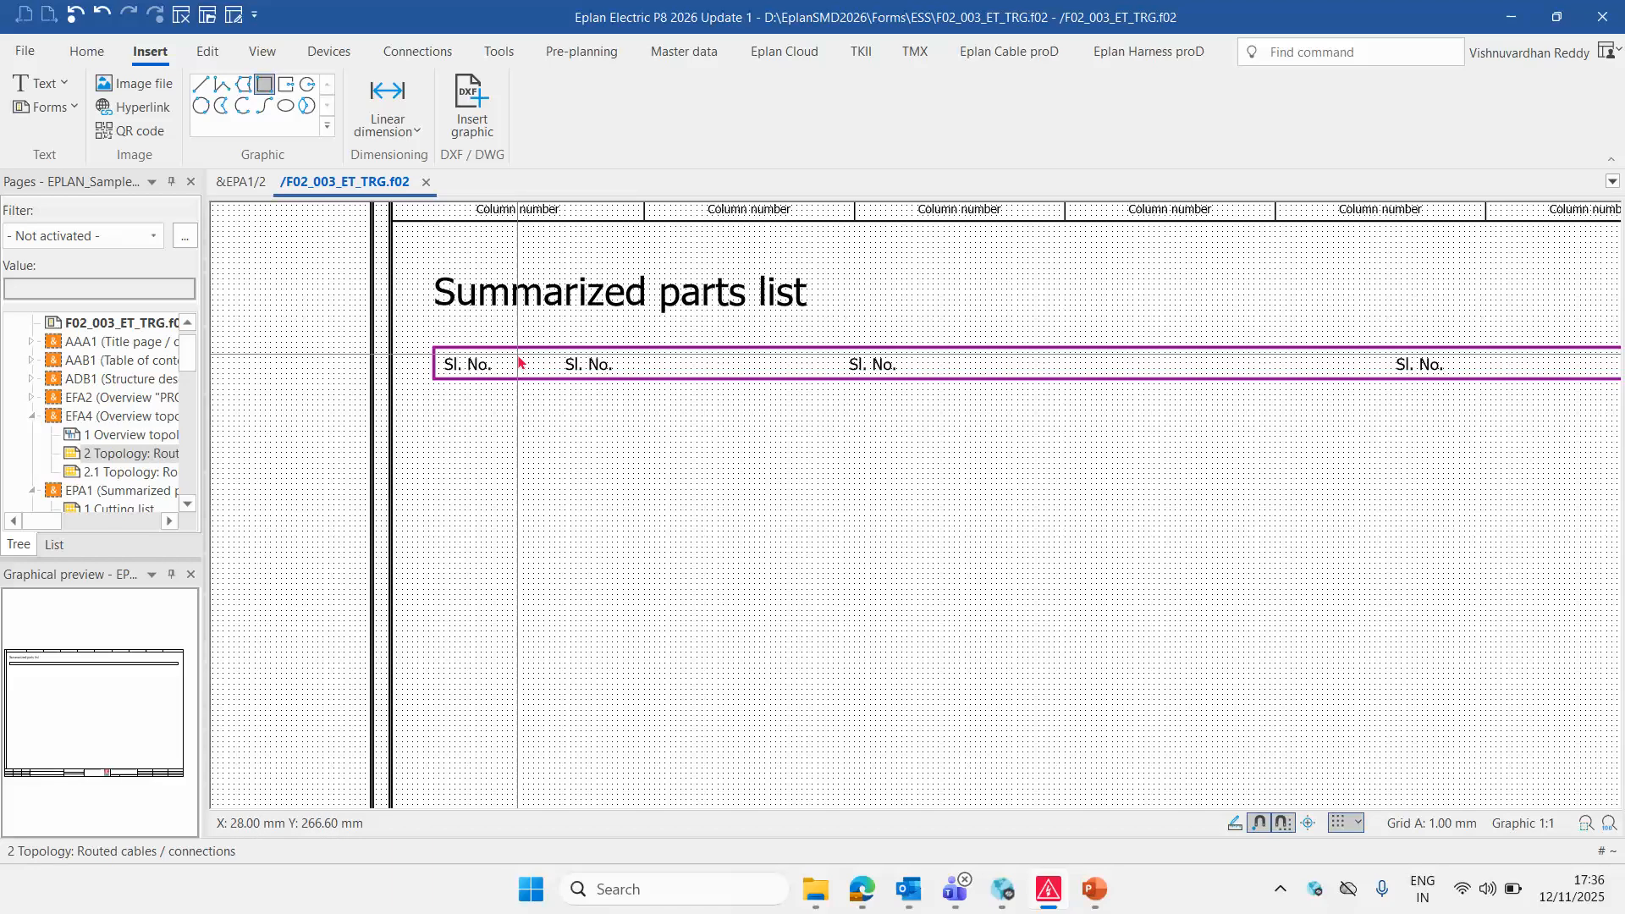
double_click(588, 364)
type("P")
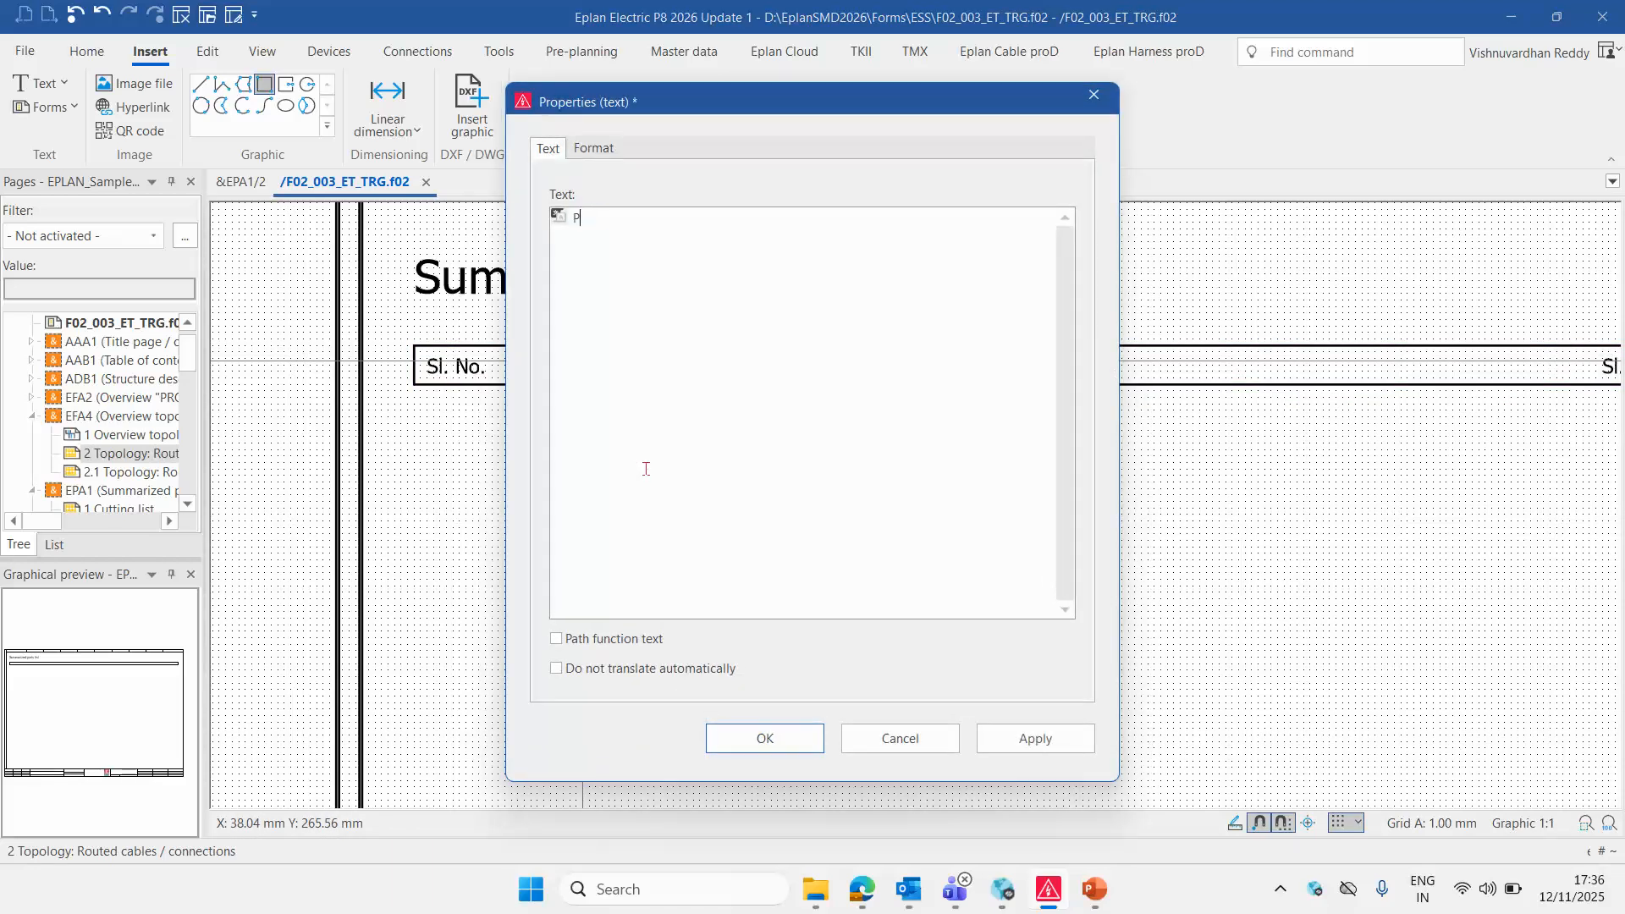
type("art Numbe")
key("Delete")
key("Return")
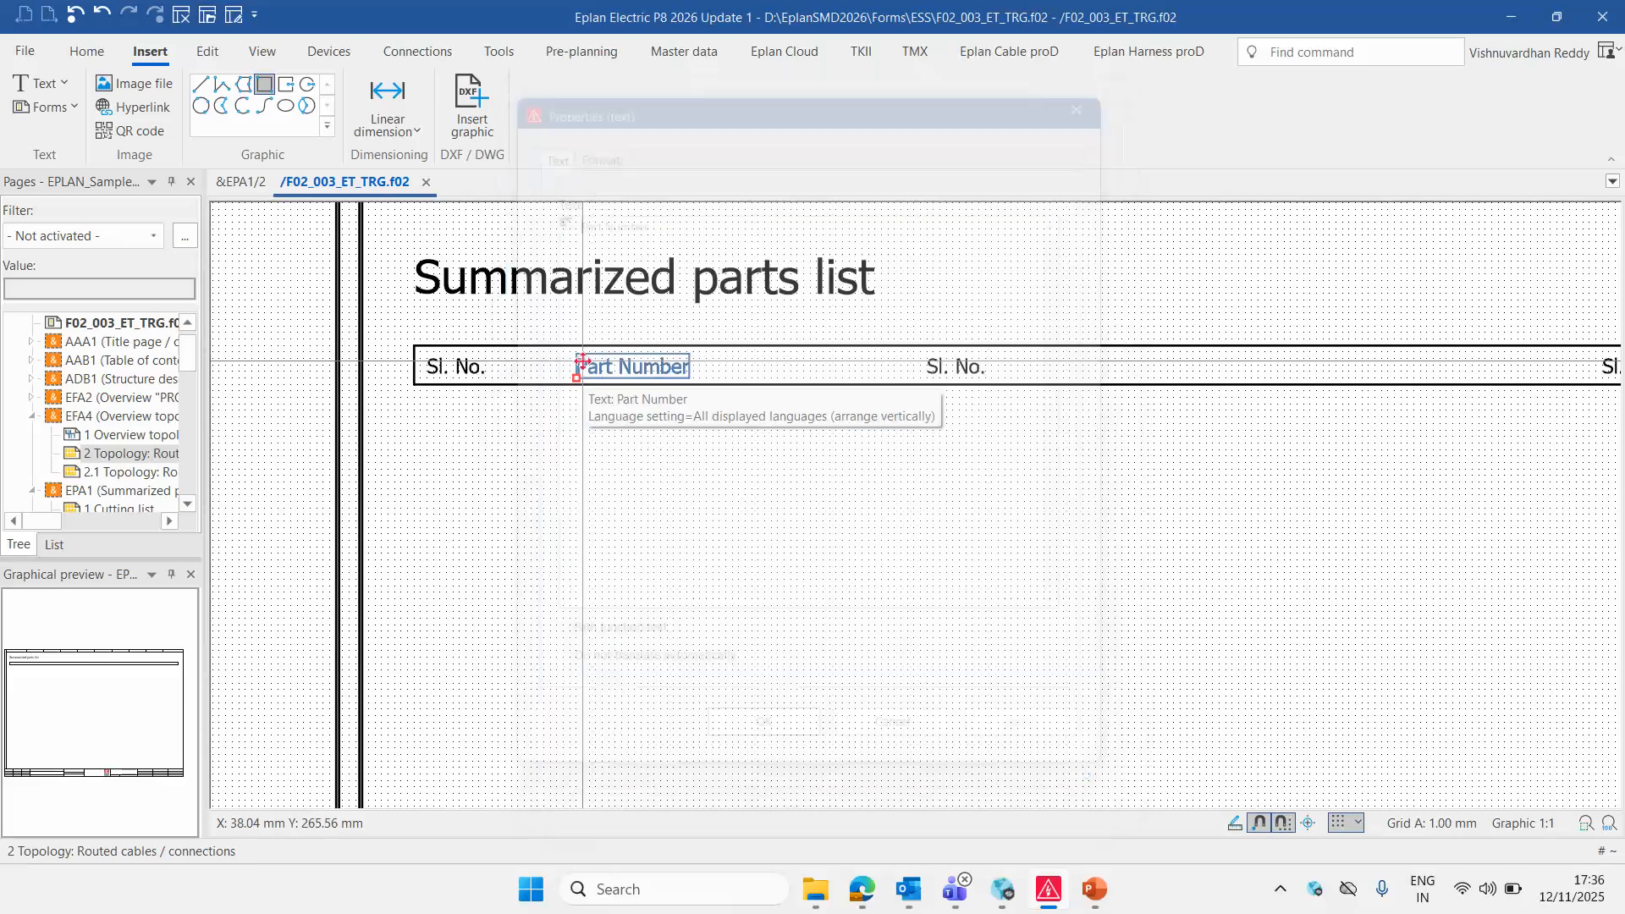
double_click(962, 366)
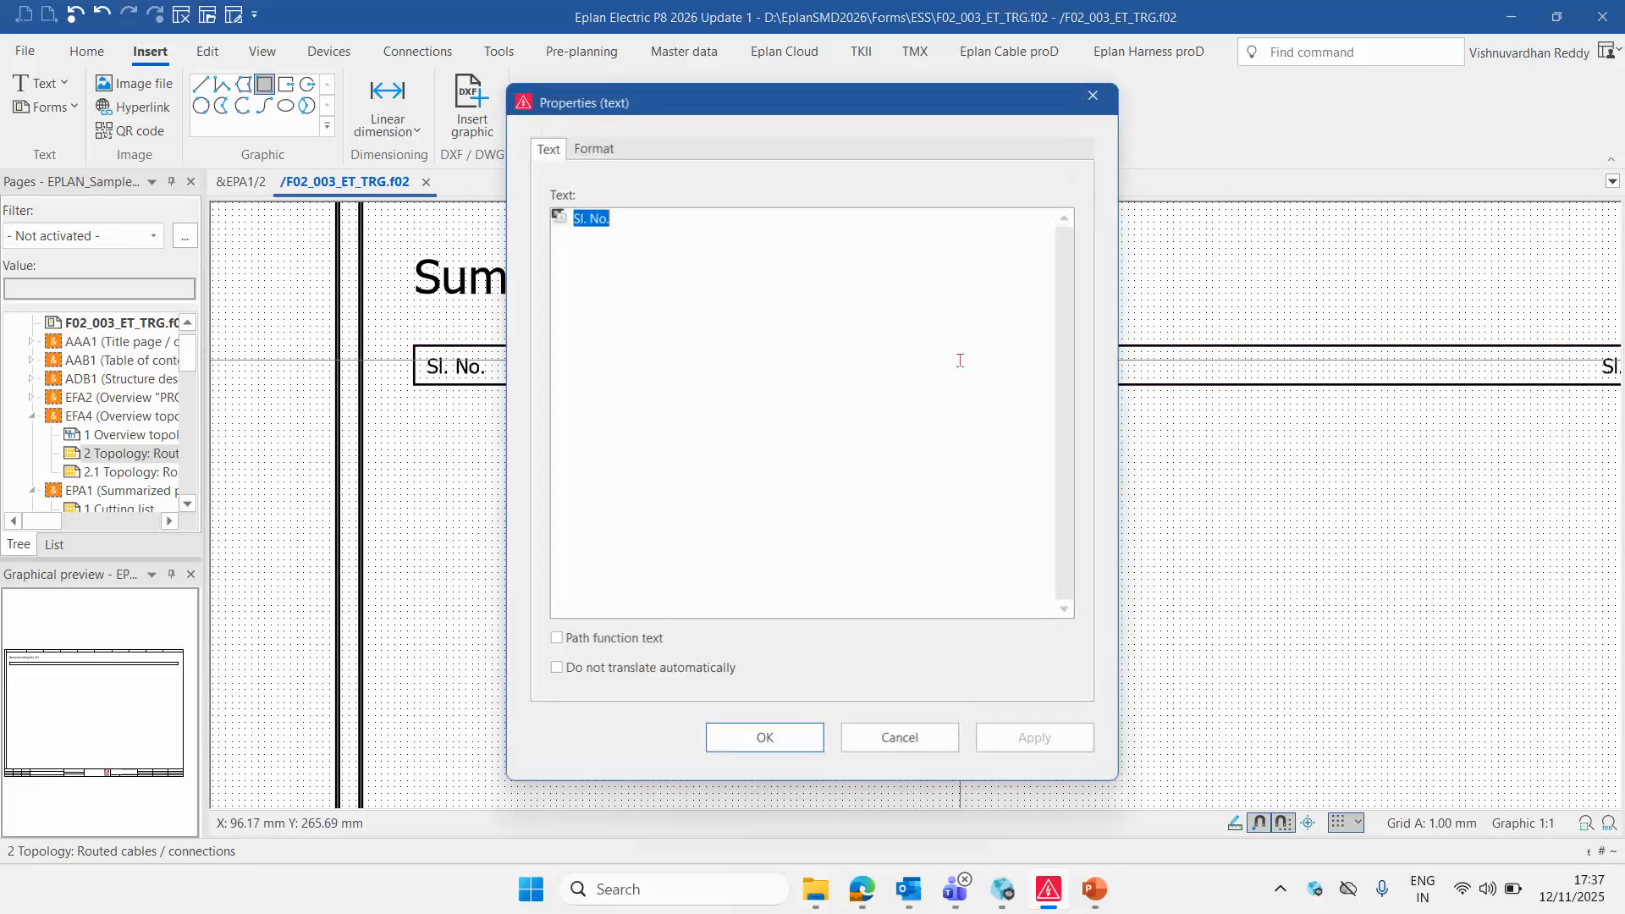
type("Descripti")
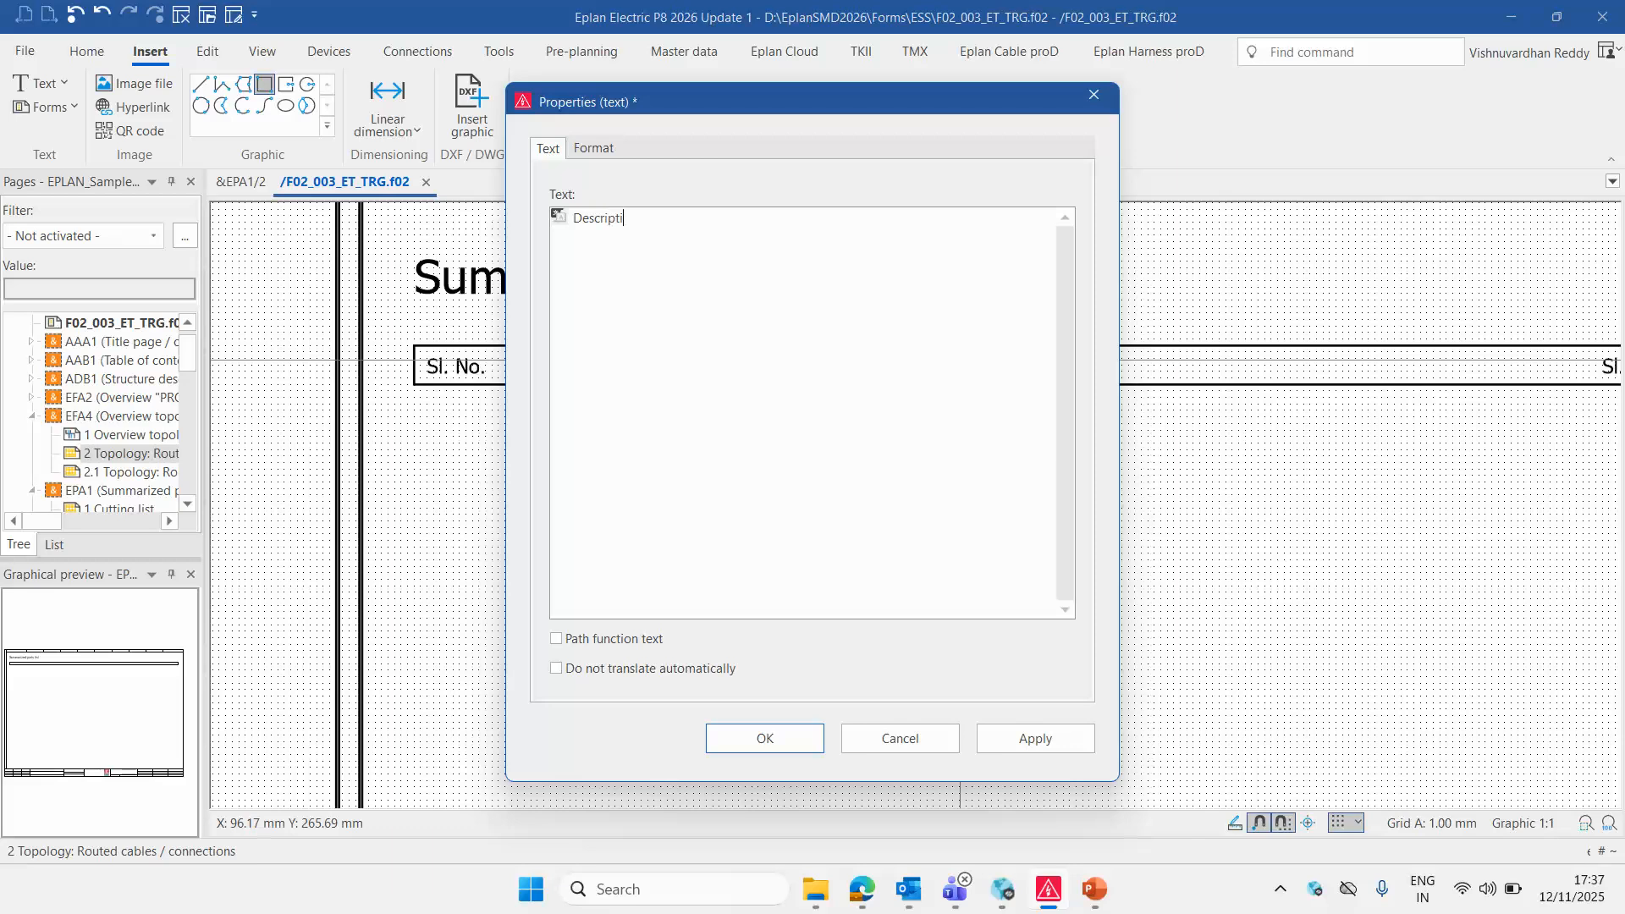
type("on")
key("Return")
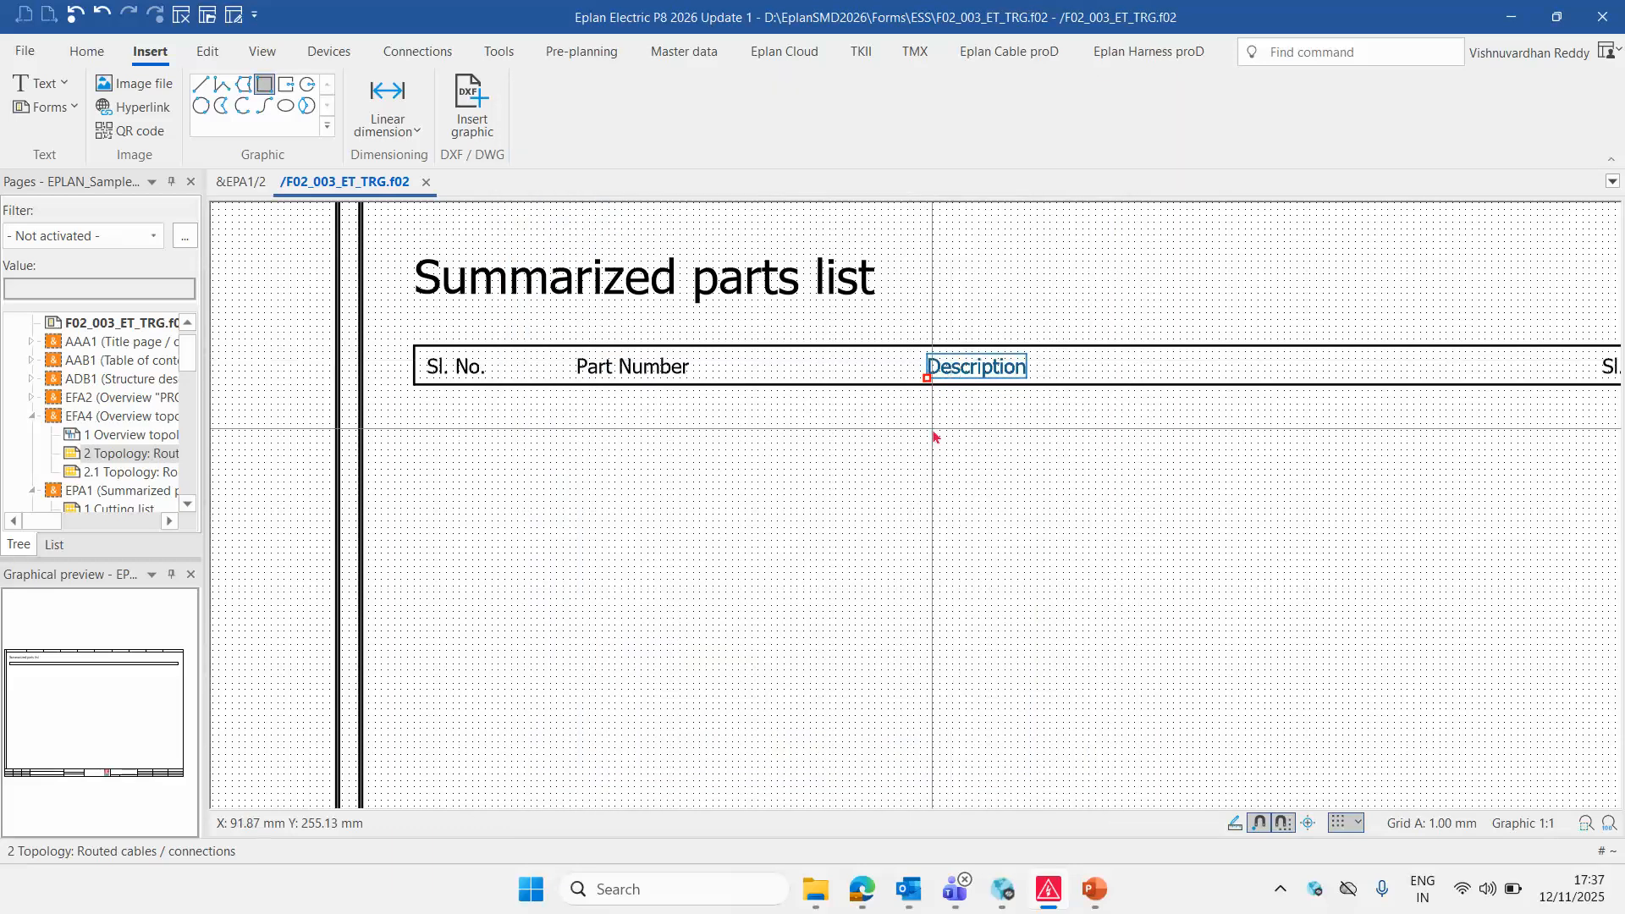
Change the fourth and fifth header texts to "Qty" and "Make"
scroll(475, 497, "down", 3)
scroll(1325, 493, "up", 2)
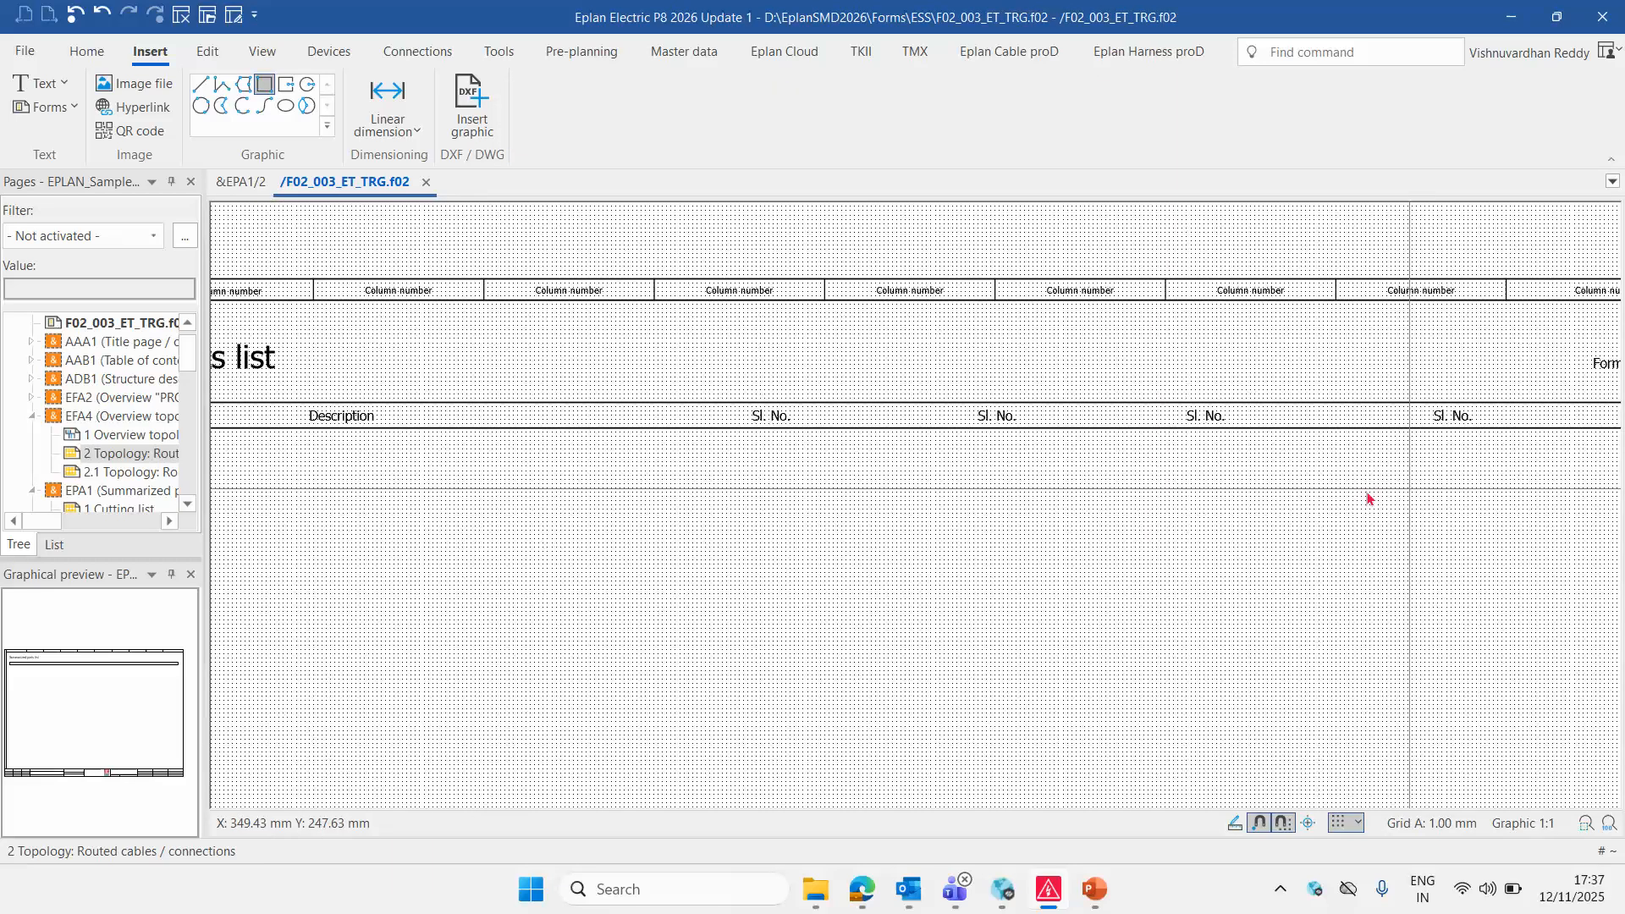
double_click(771, 417)
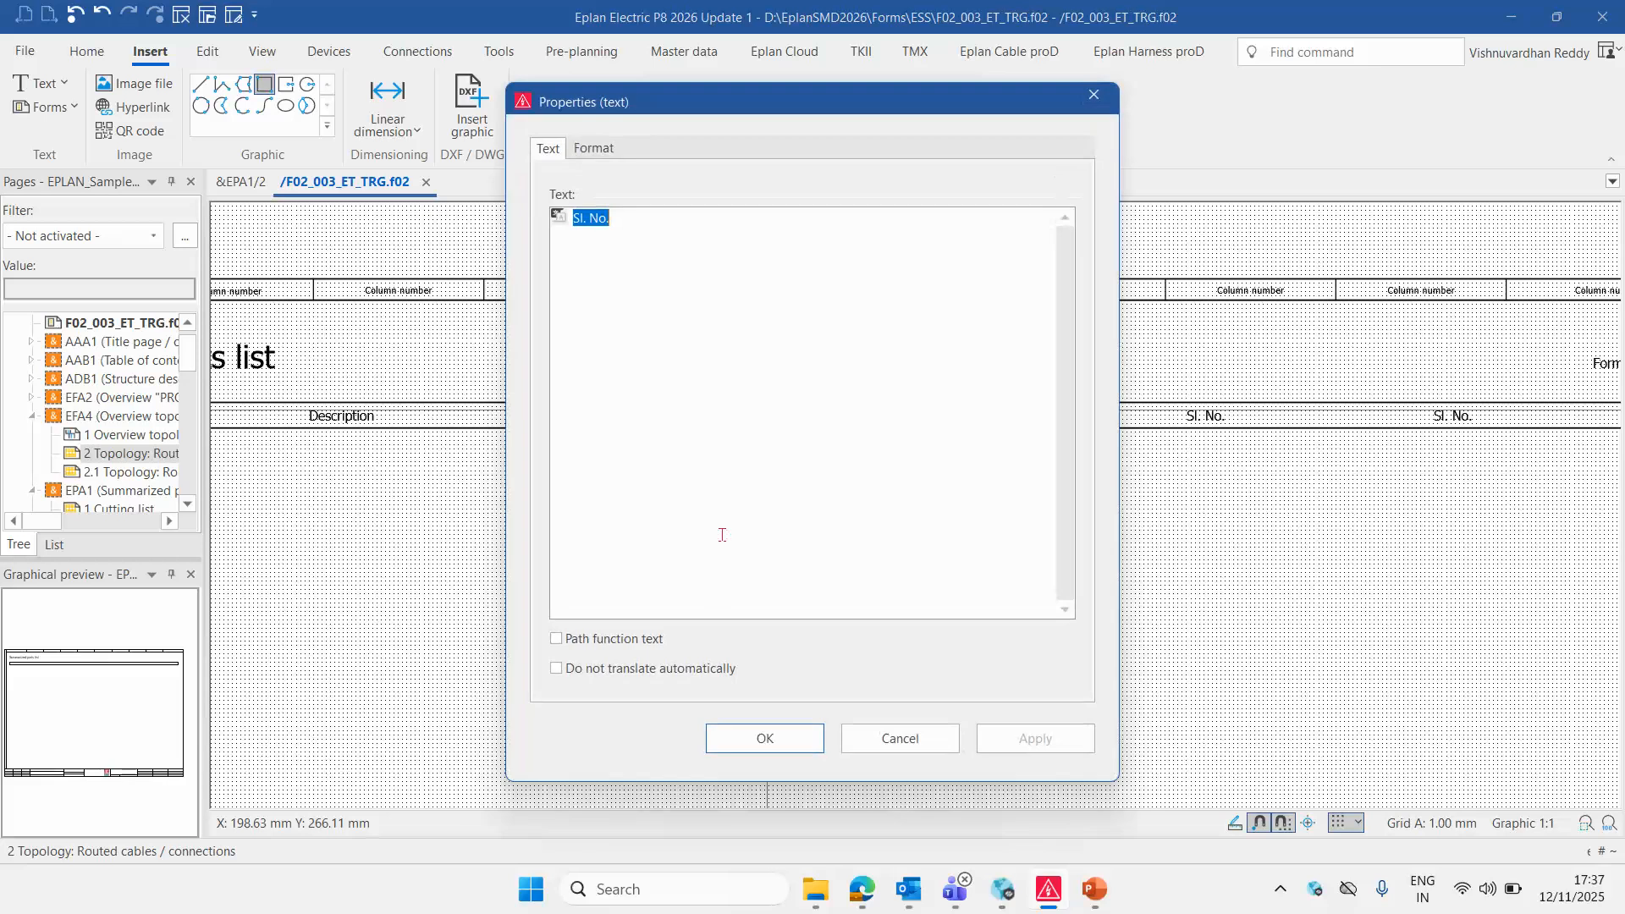
type("Qty")
key("Return")
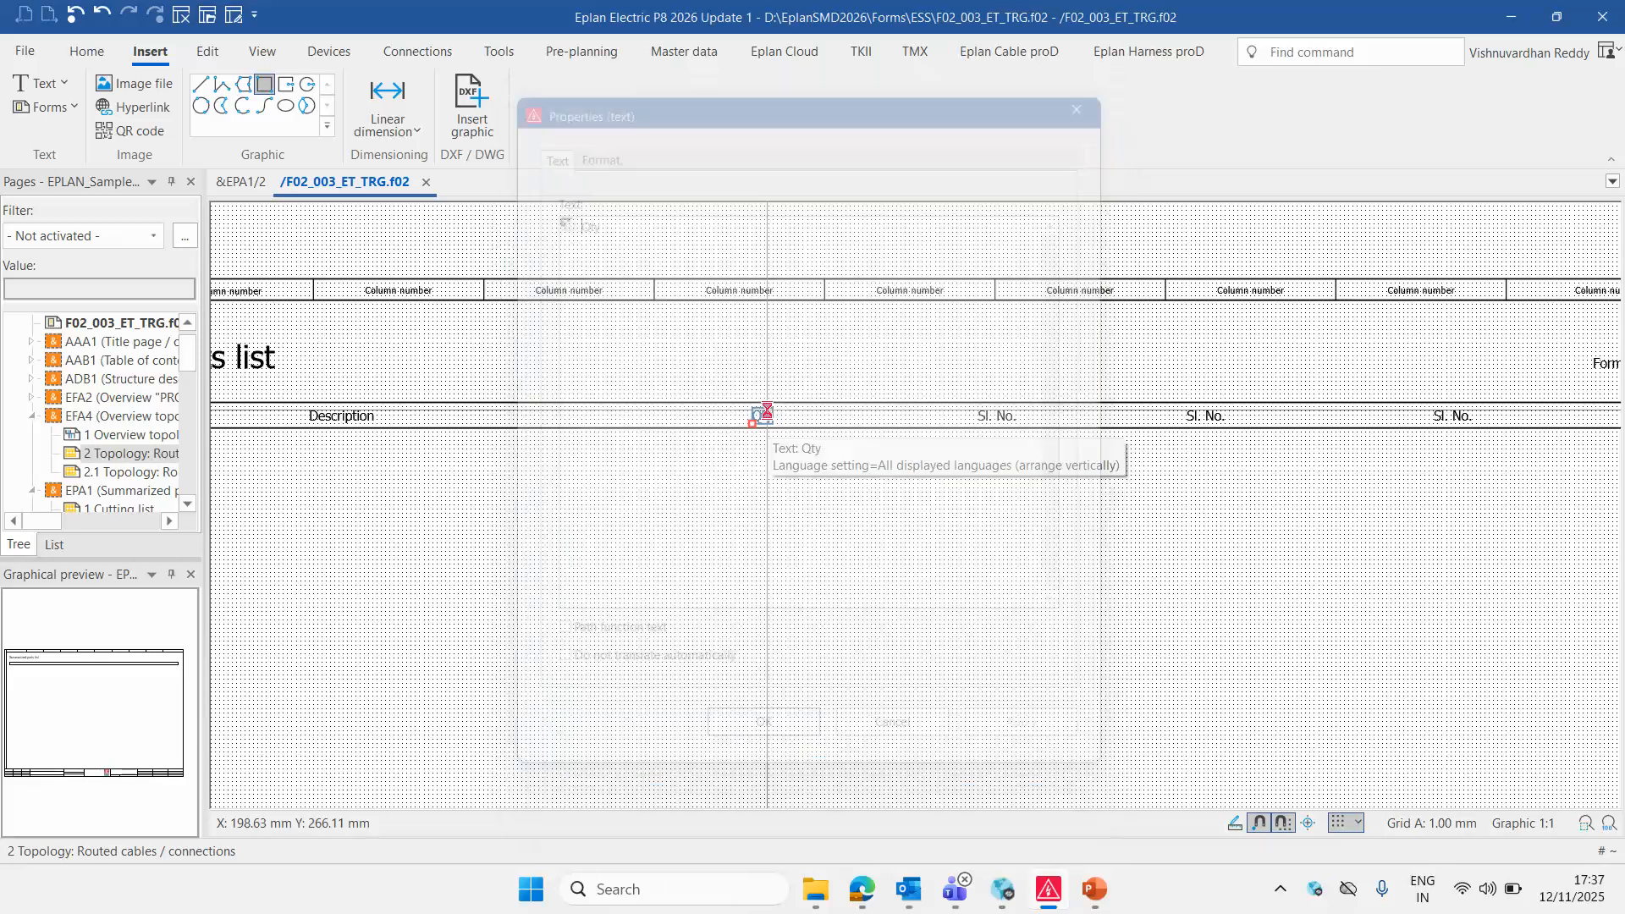
double_click(993, 417)
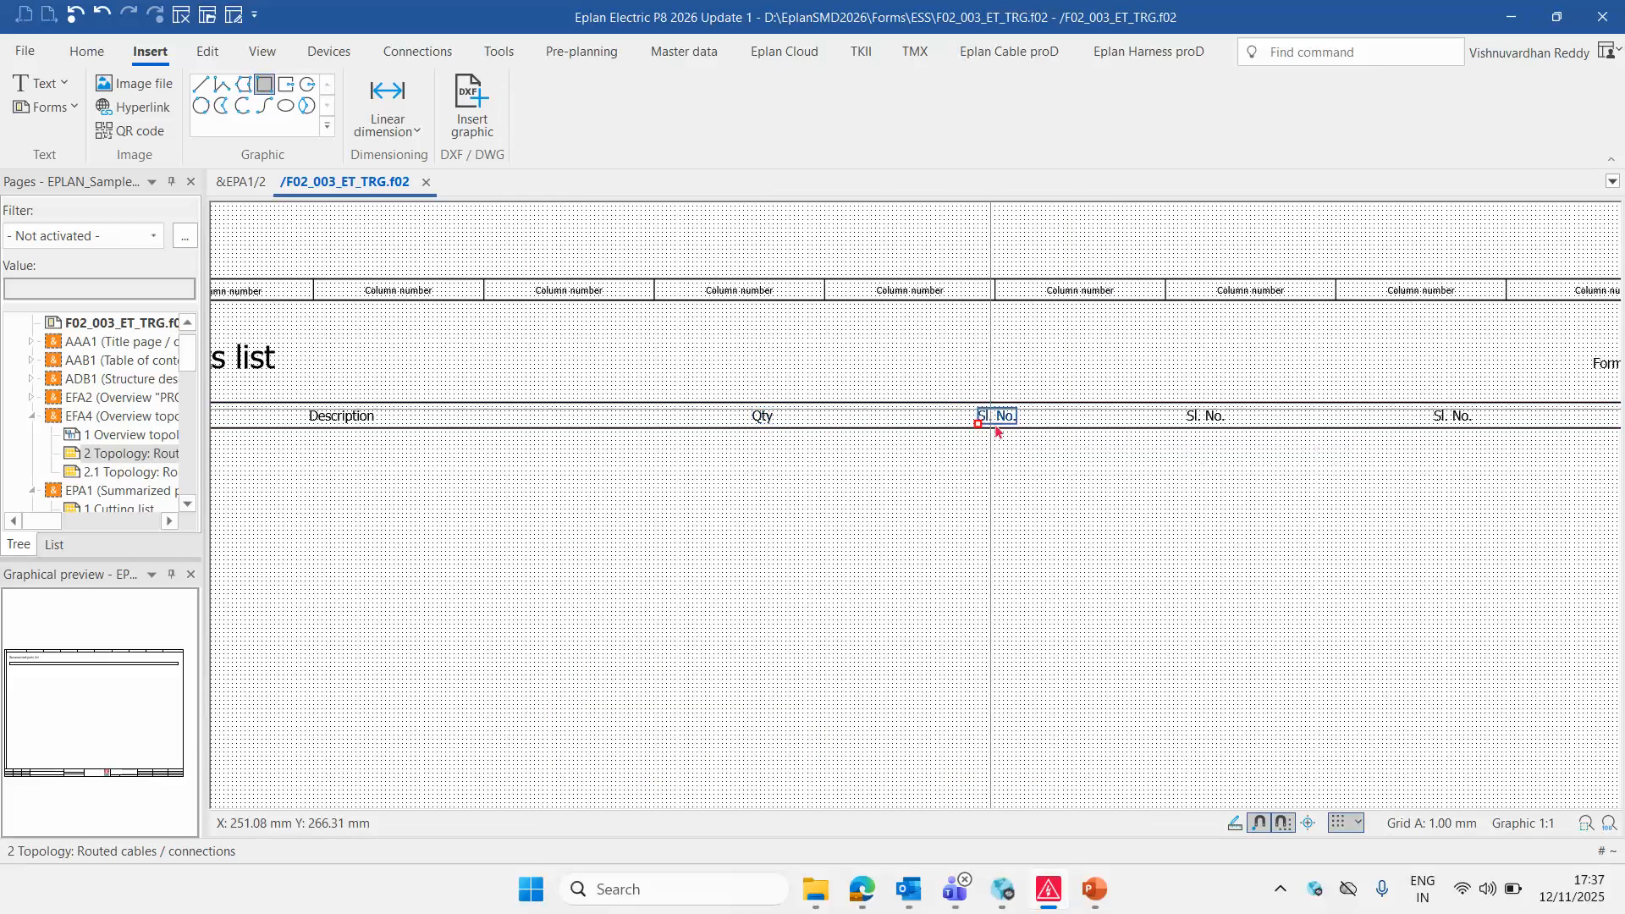
type("Make")
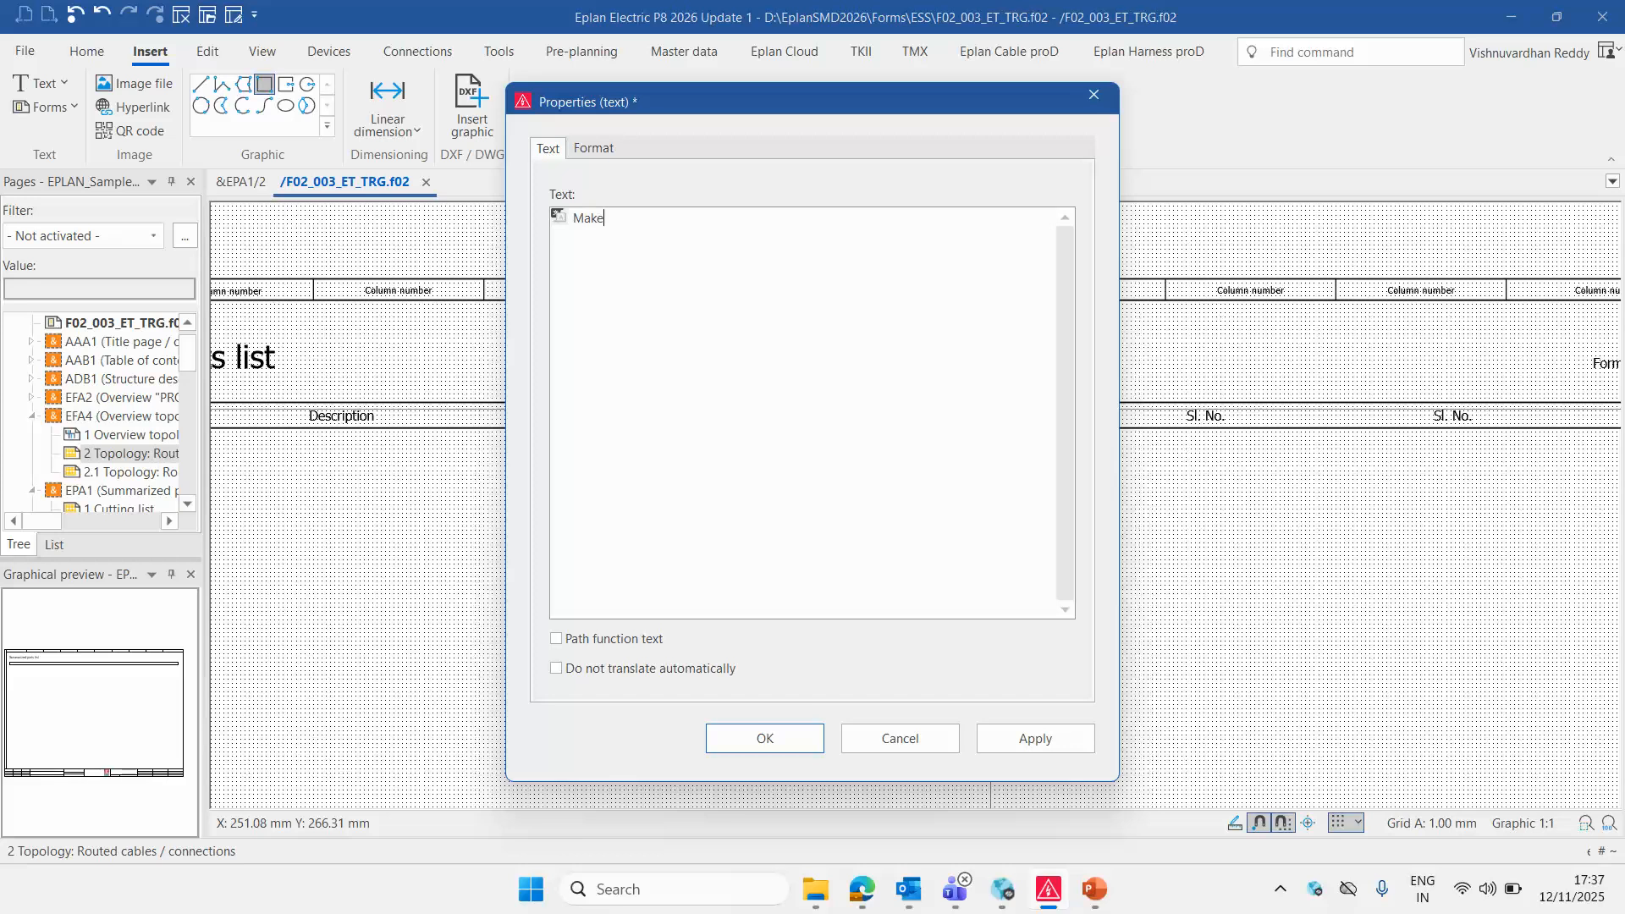
key("Return")
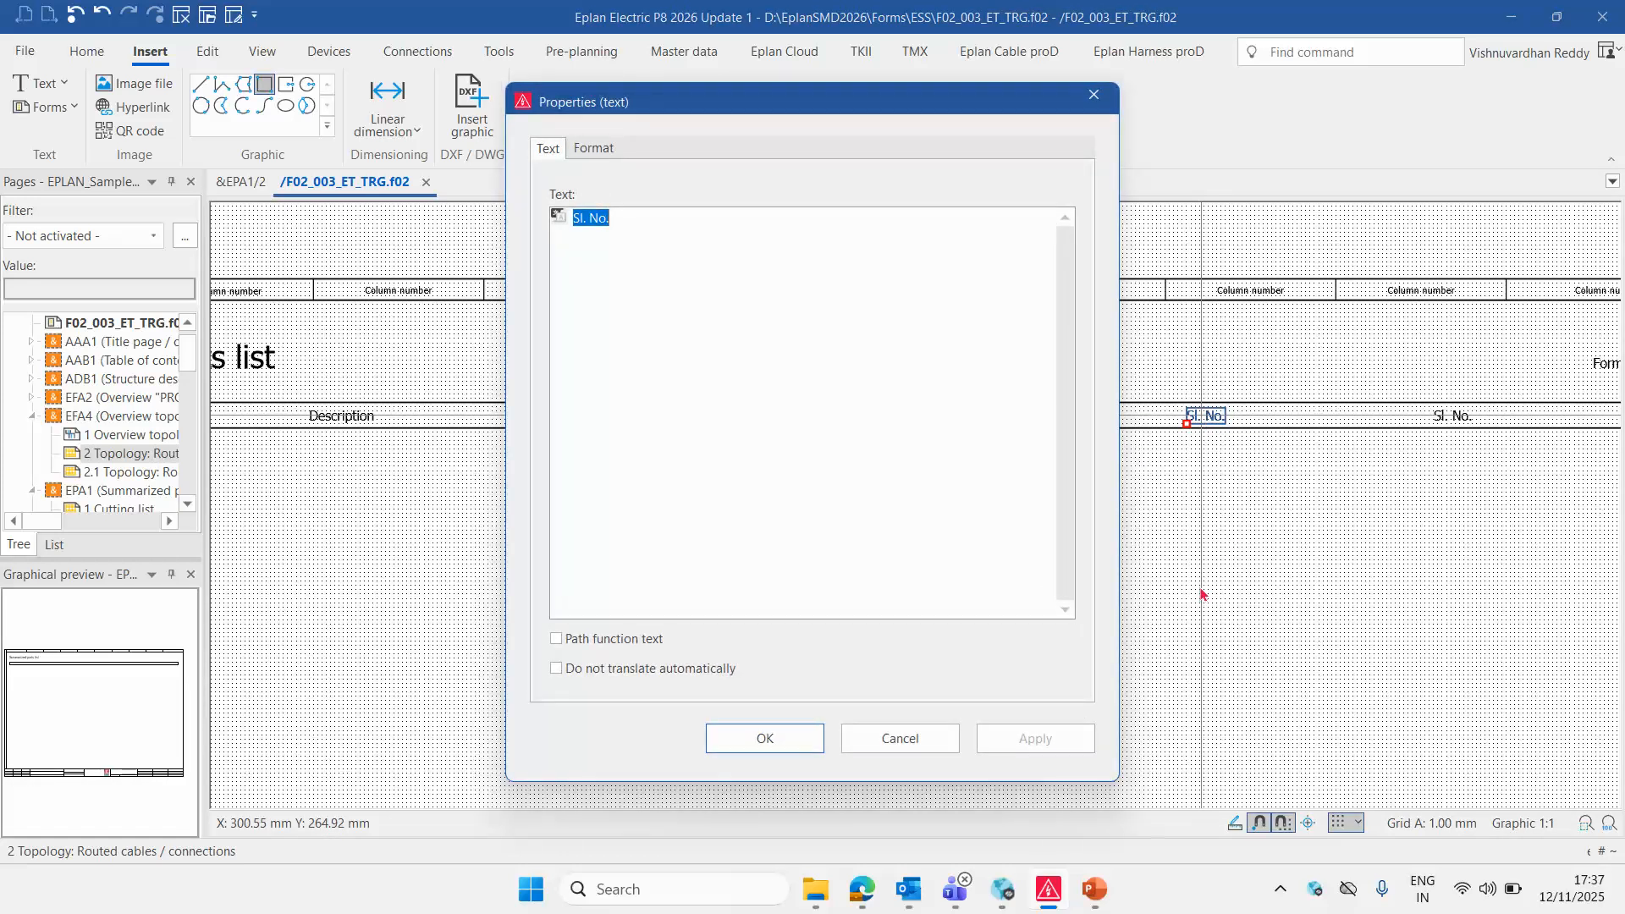
Change the last two header texts to "Link" and "Device Tag"
type("Link")
key("Return")
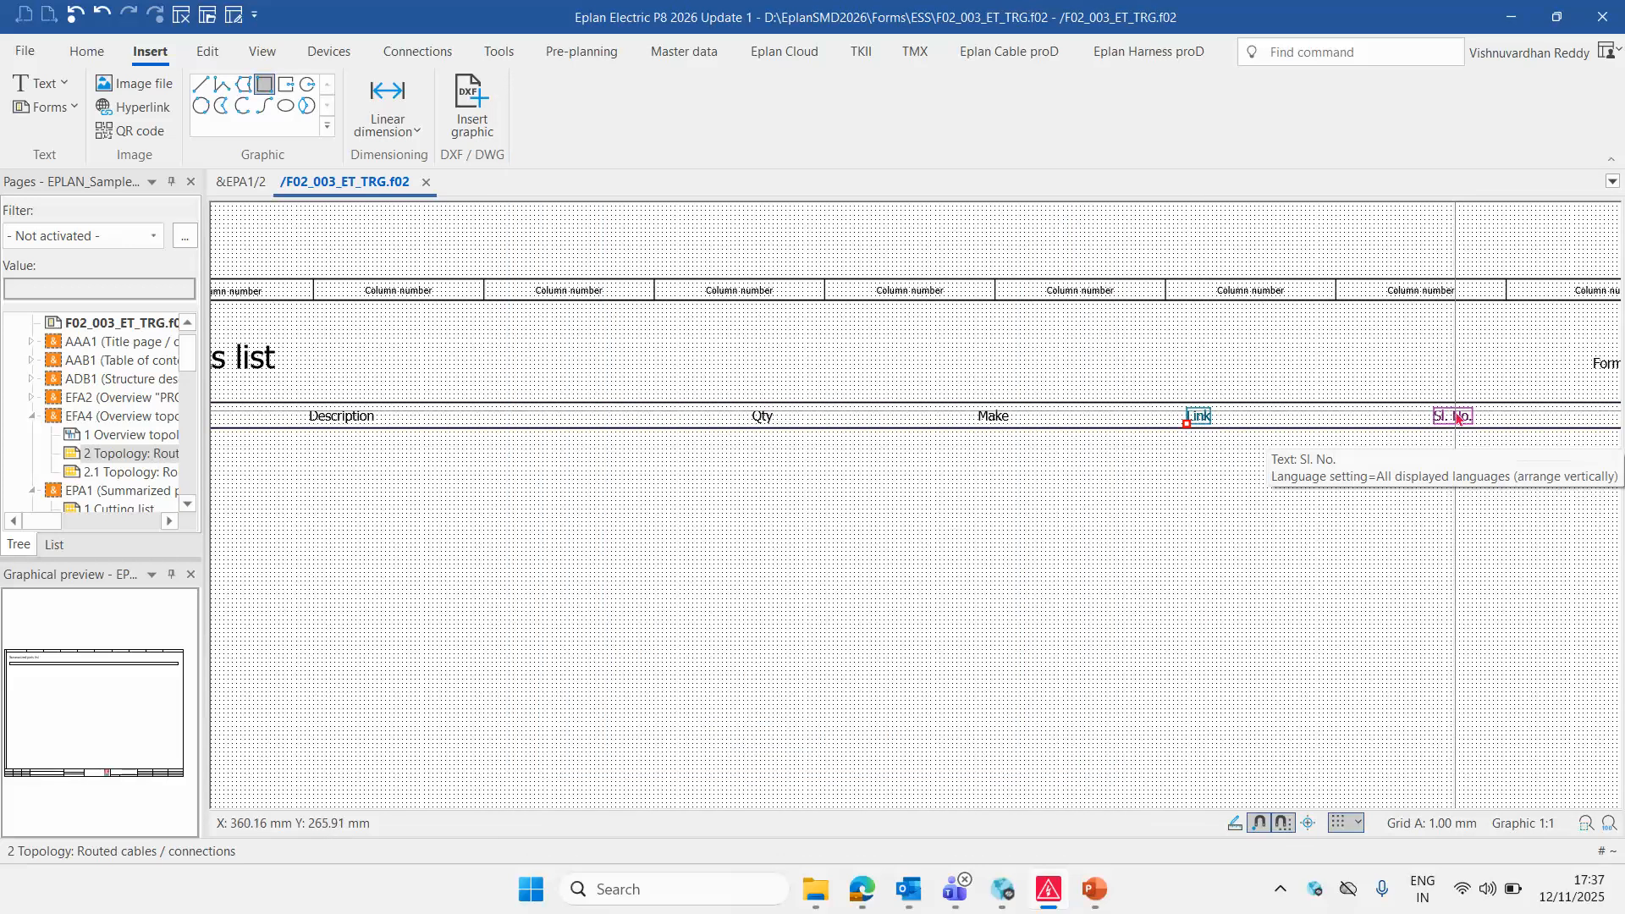
double_click(1458, 417)
type("D")
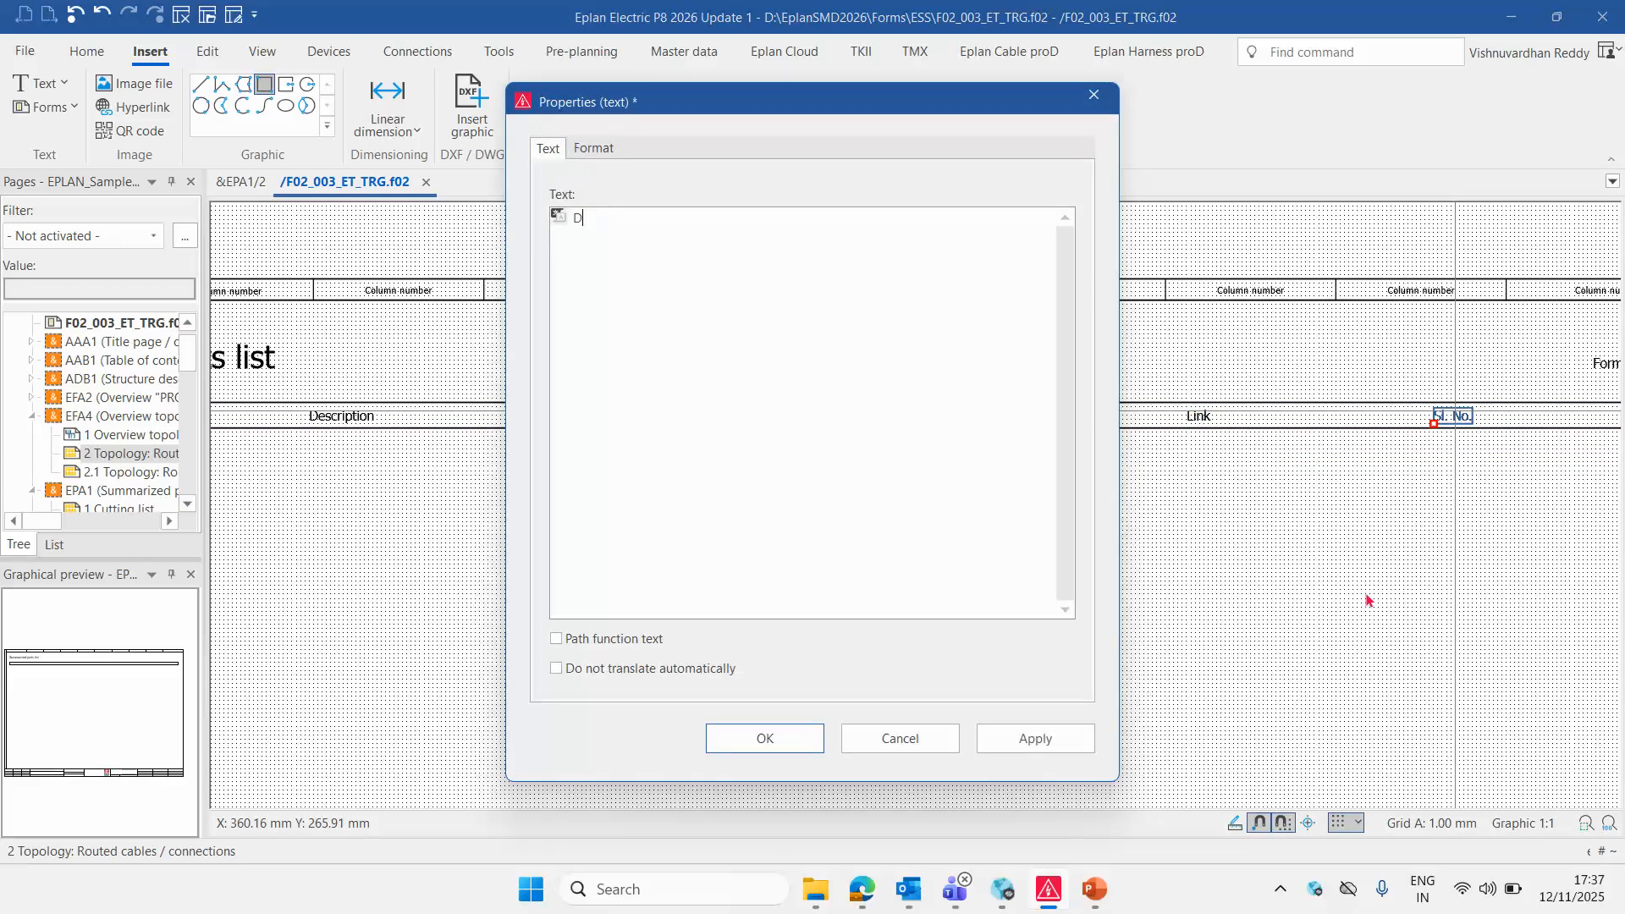
type("evice Tag")
key("Return")
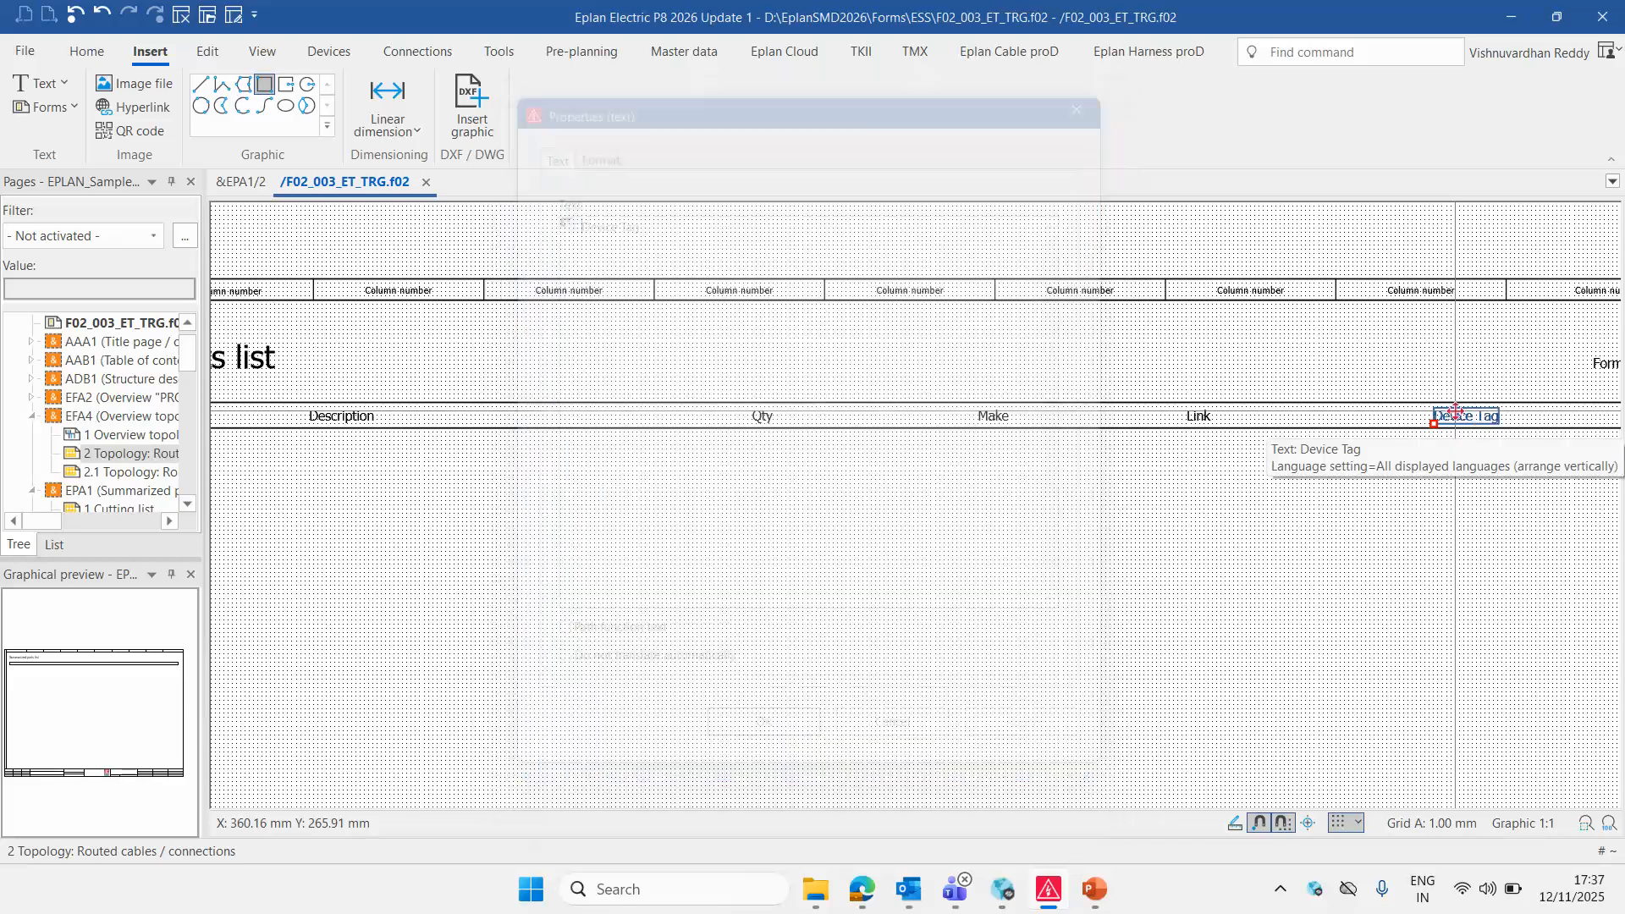
Draw a vertical divider line between "Sl. No." and "Part Number" at X 28 mm, from the header row's upper edge to its lower edge
scroll(784, 484, "down", 1)
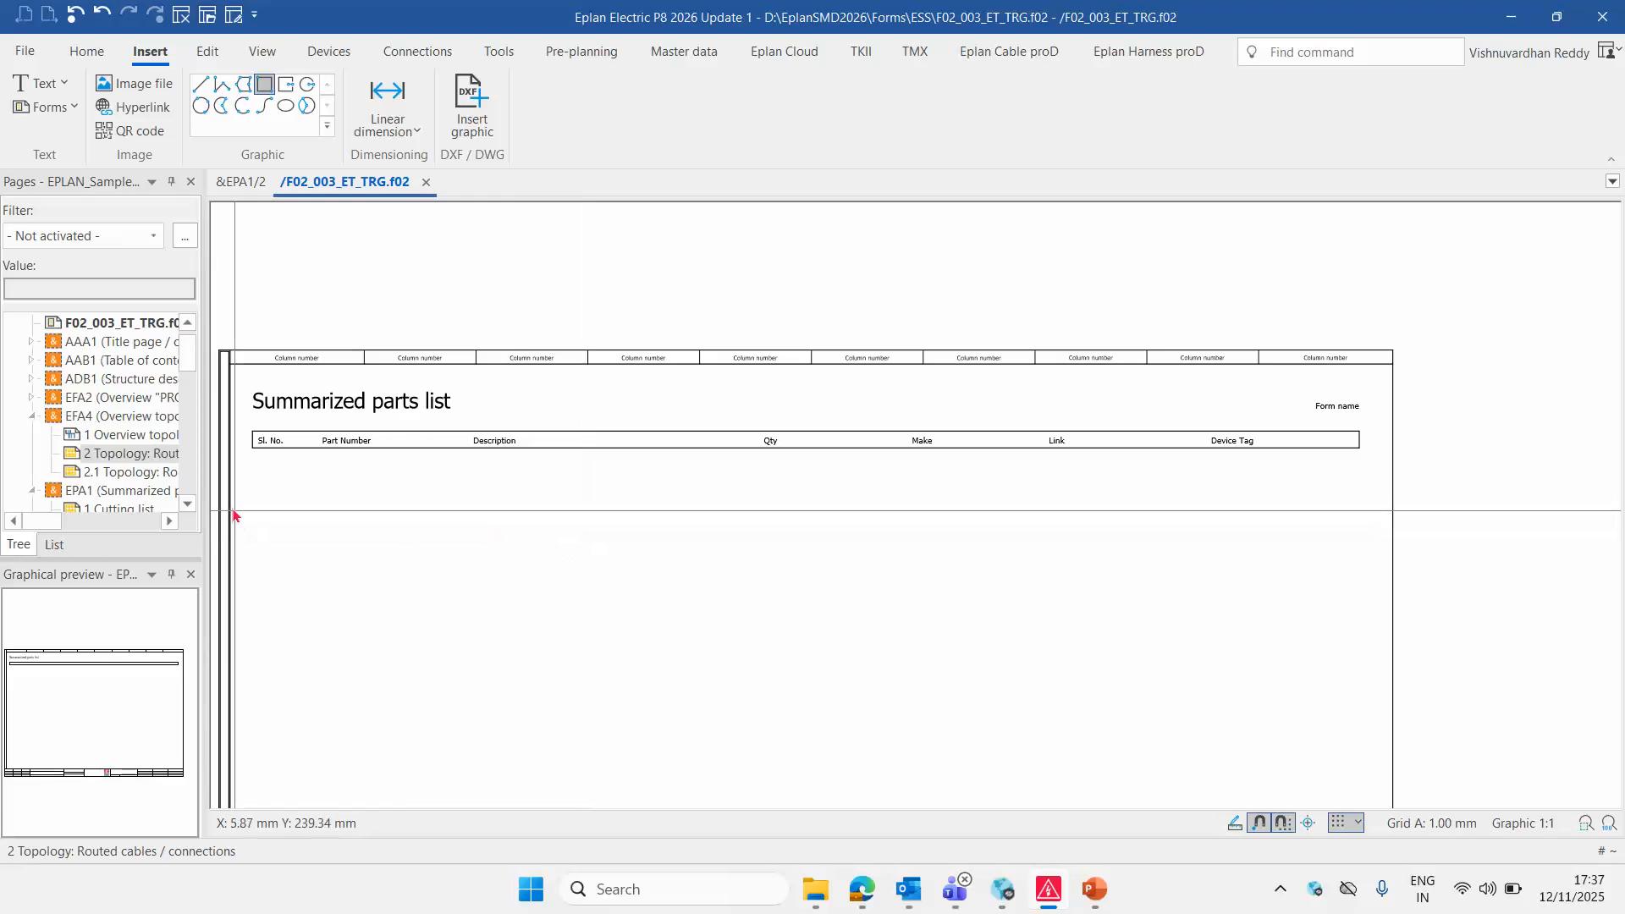
scroll(232, 512, "up", 1)
scroll(258, 455, "up", 3)
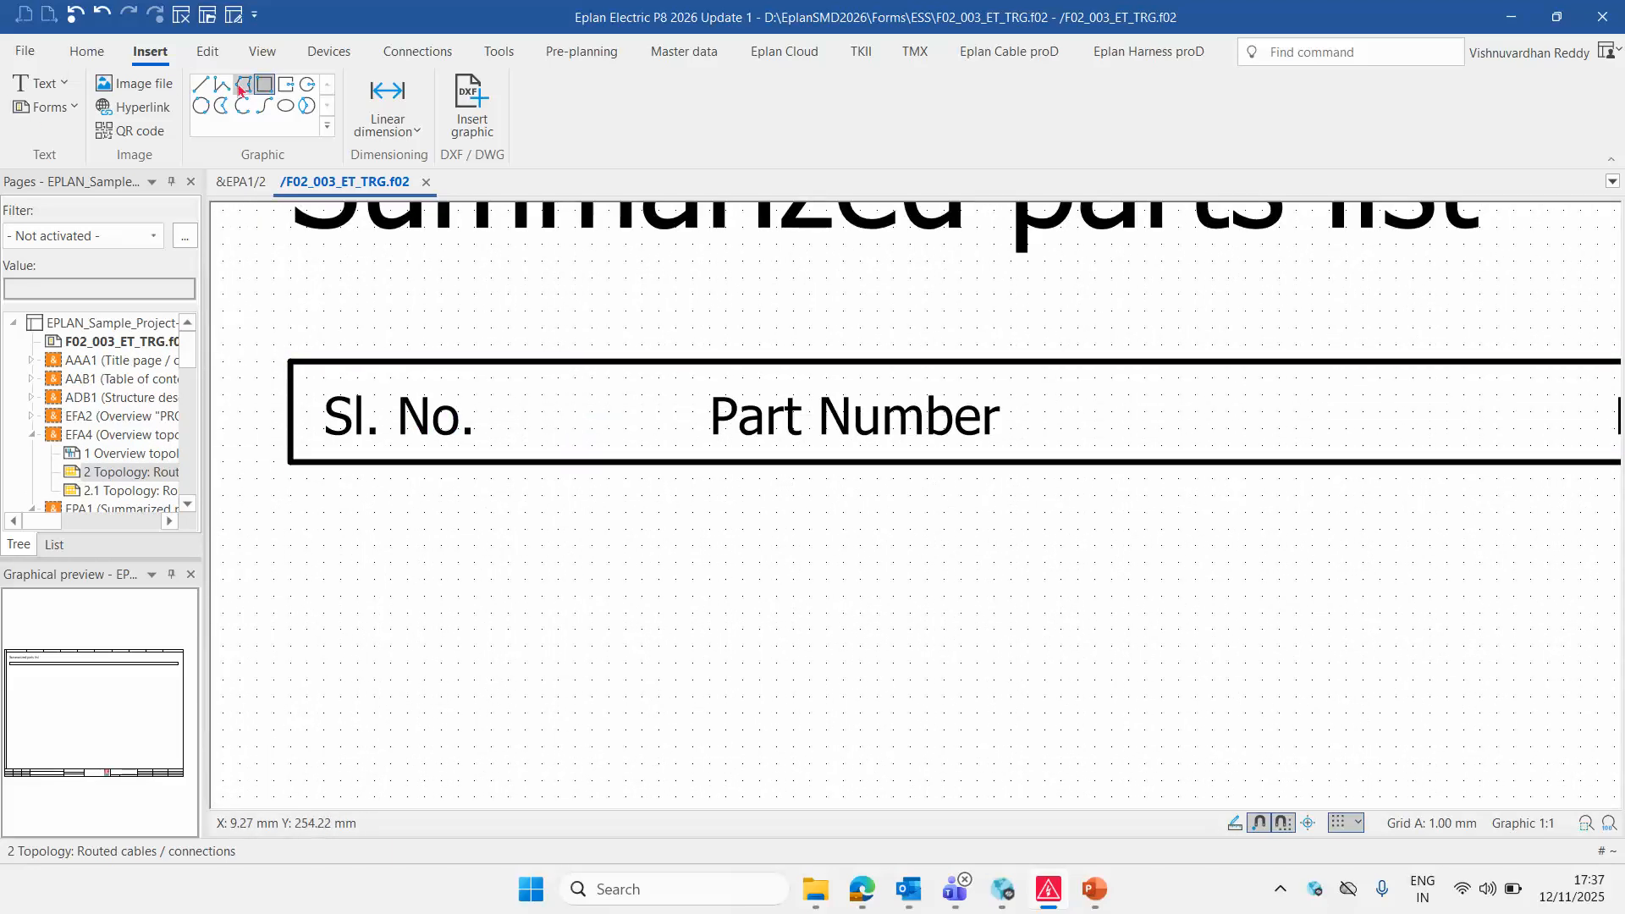
left_click(204, 86)
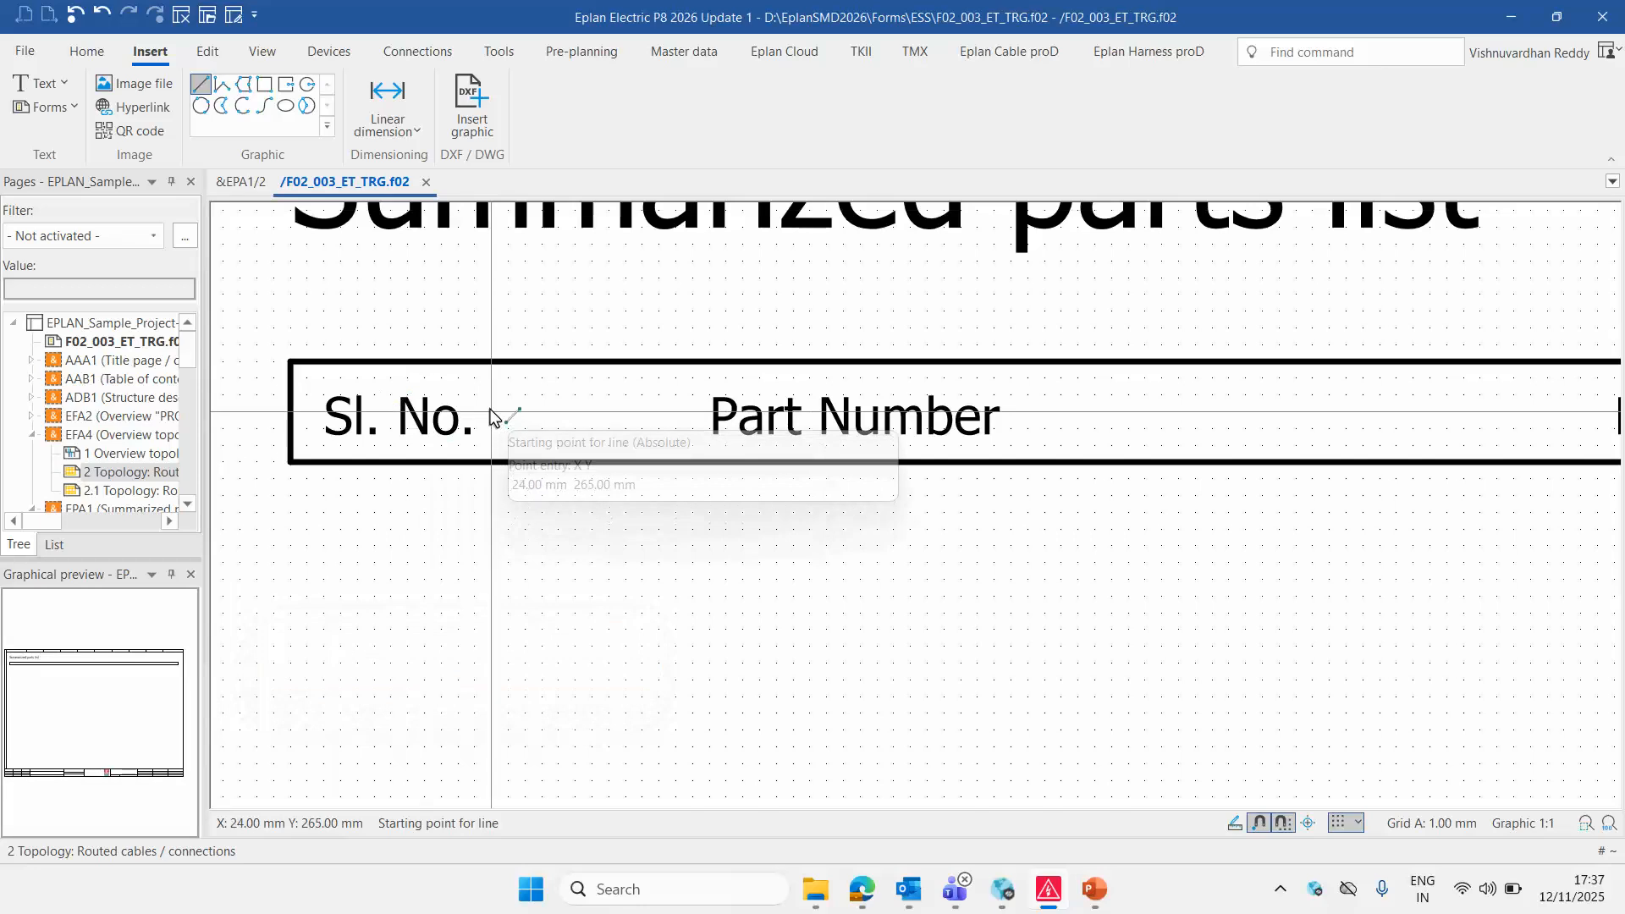
scroll(497, 416, "up", 1)
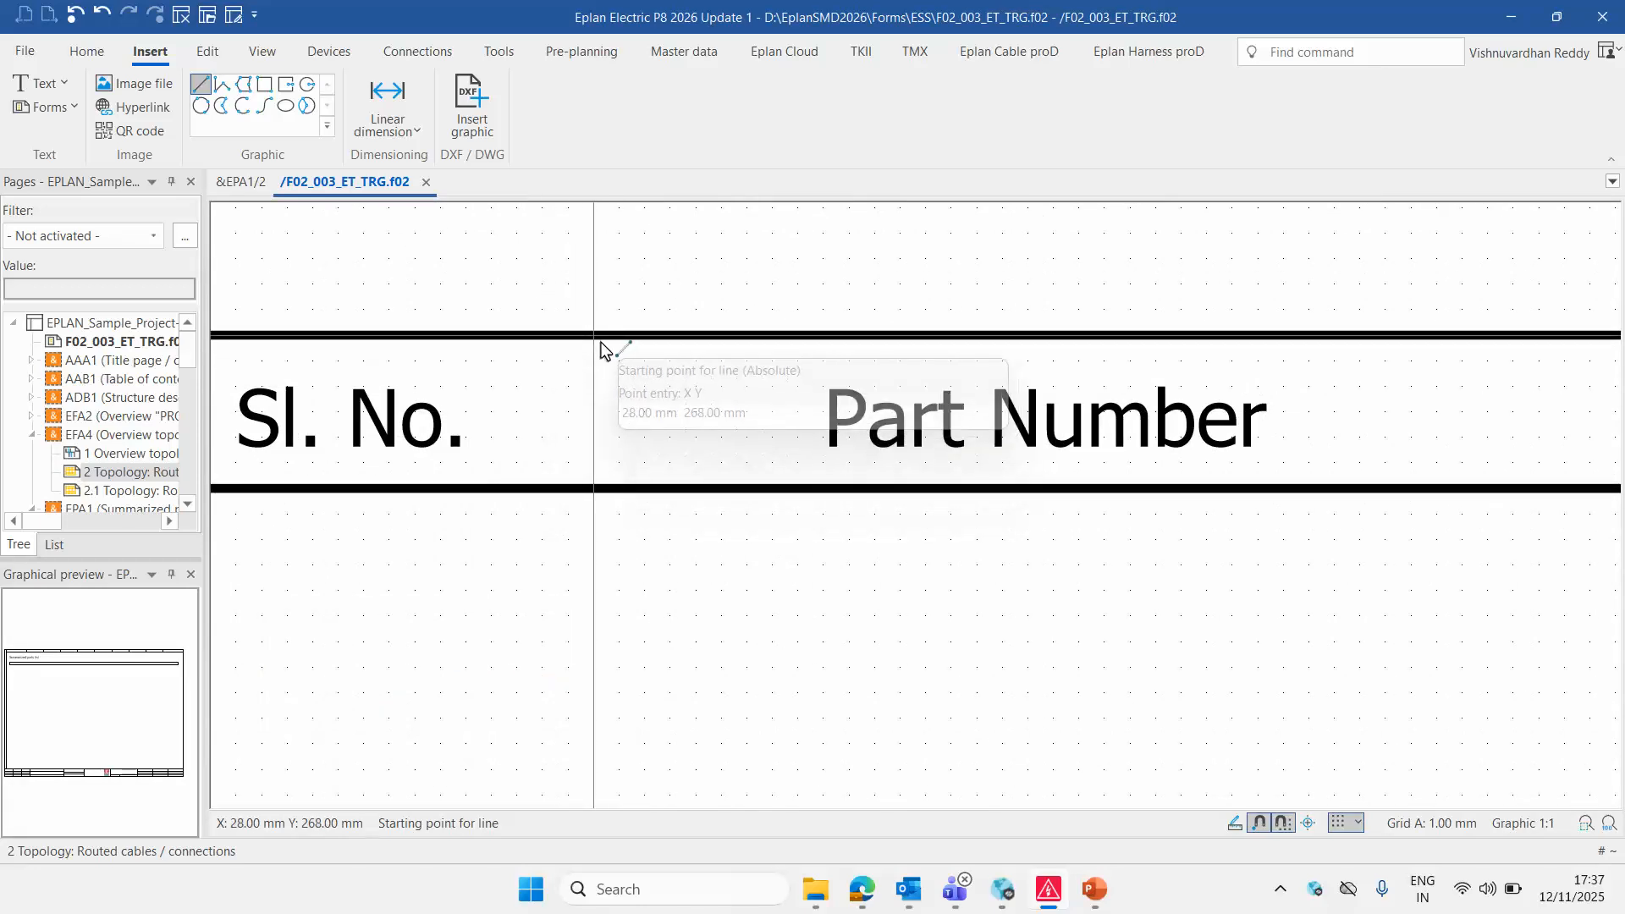
left_click(595, 344)
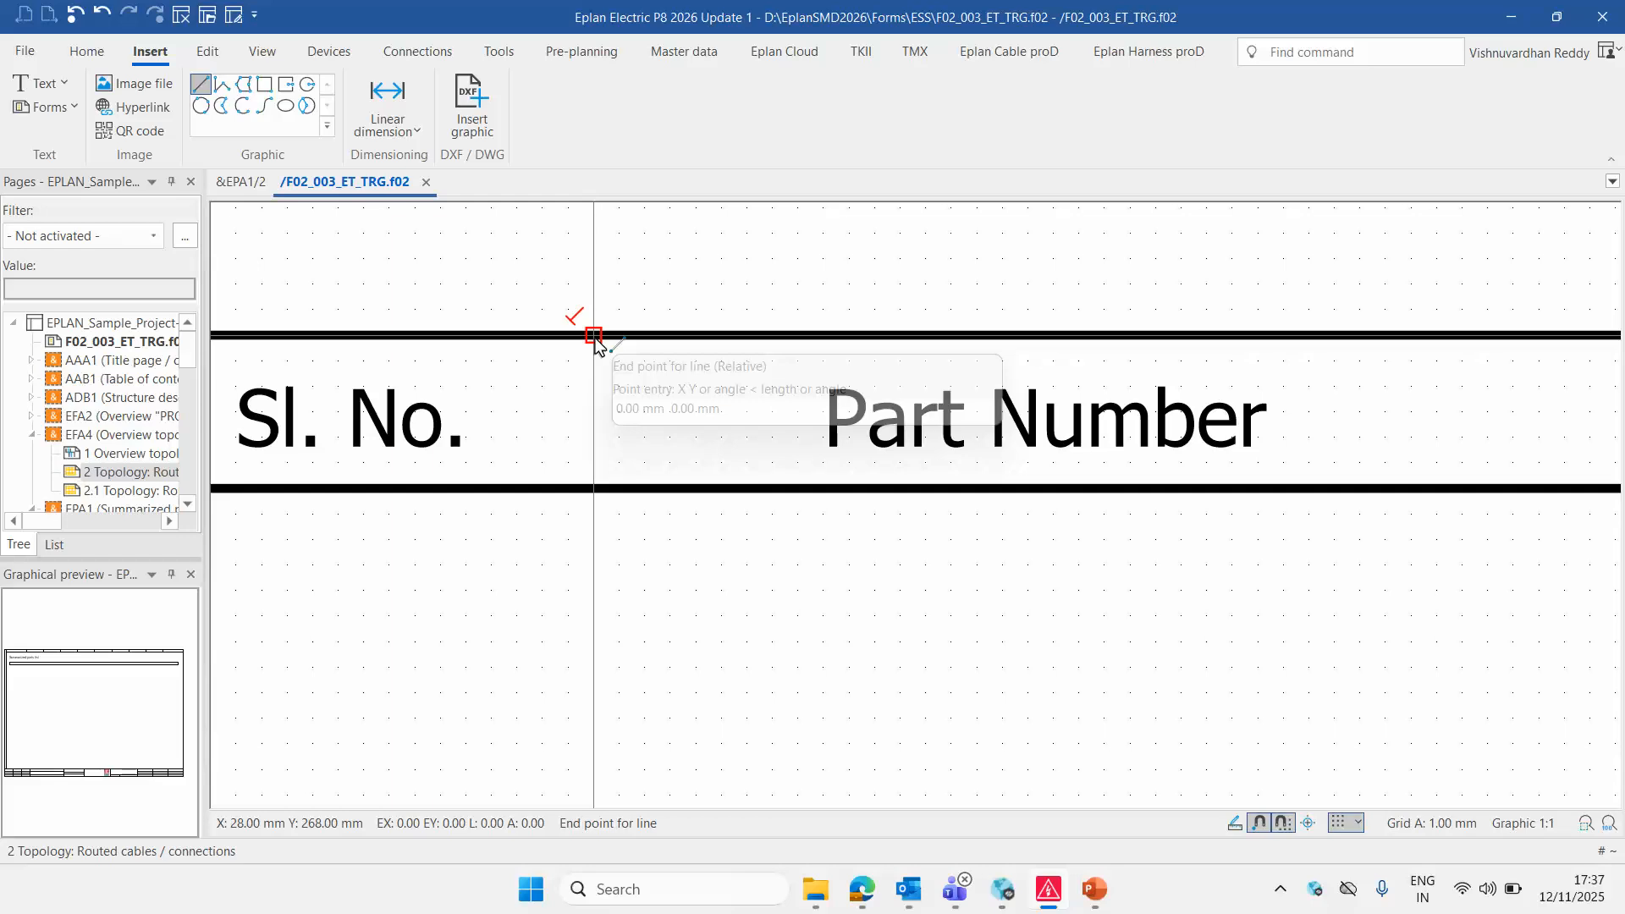
left_click(1261, 824)
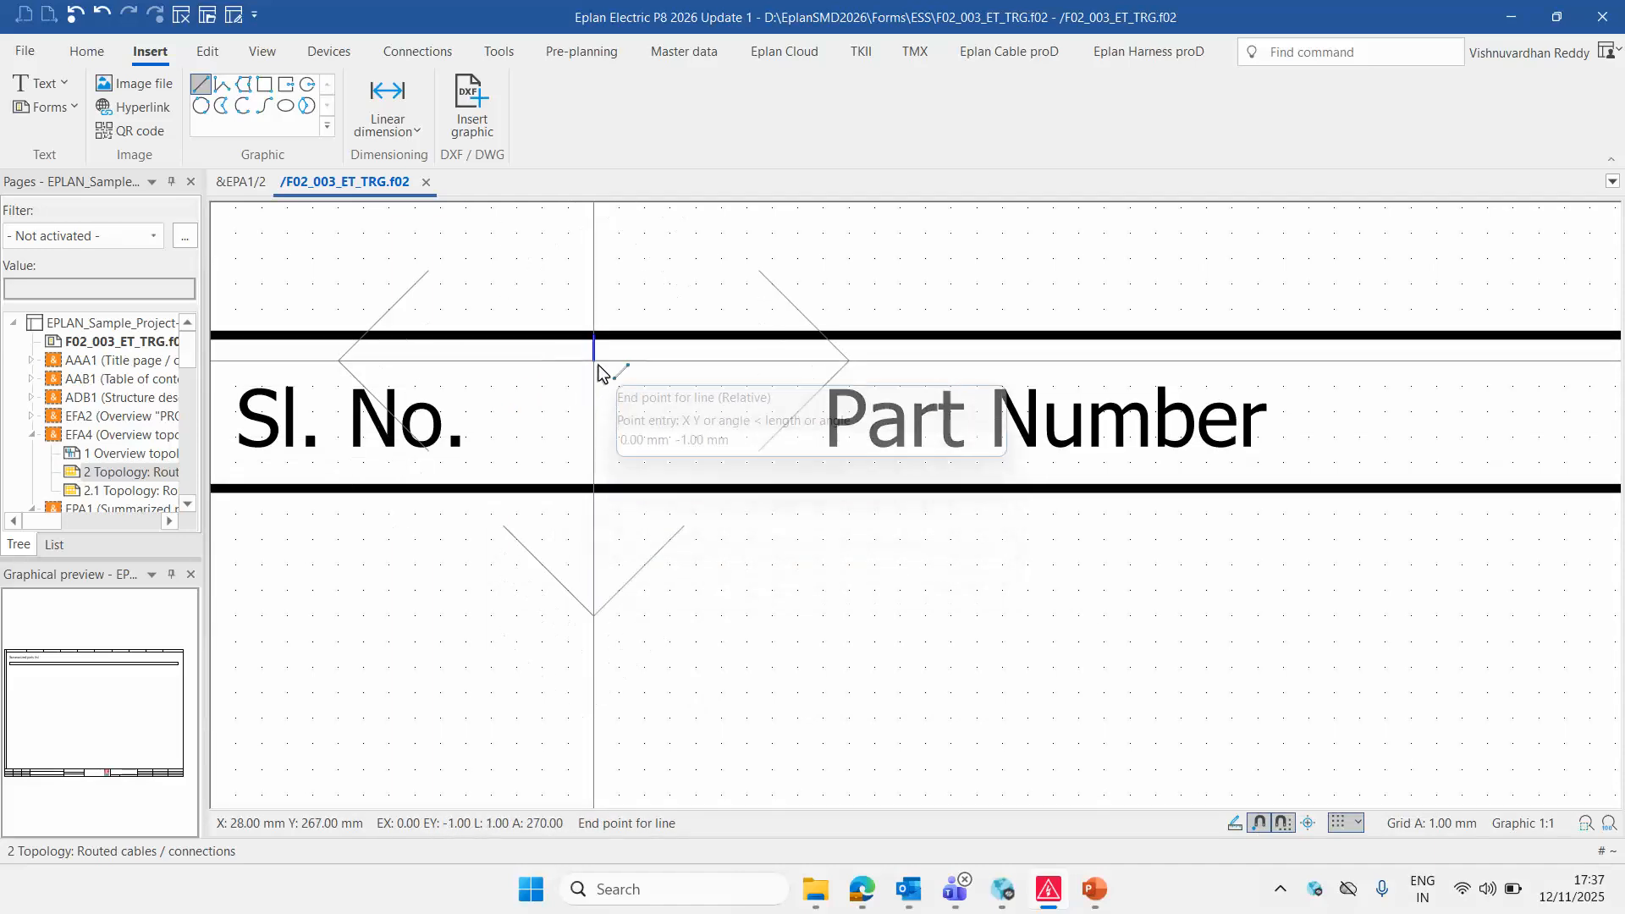
left_click(593, 489)
scroll(602, 584, "down", 3)
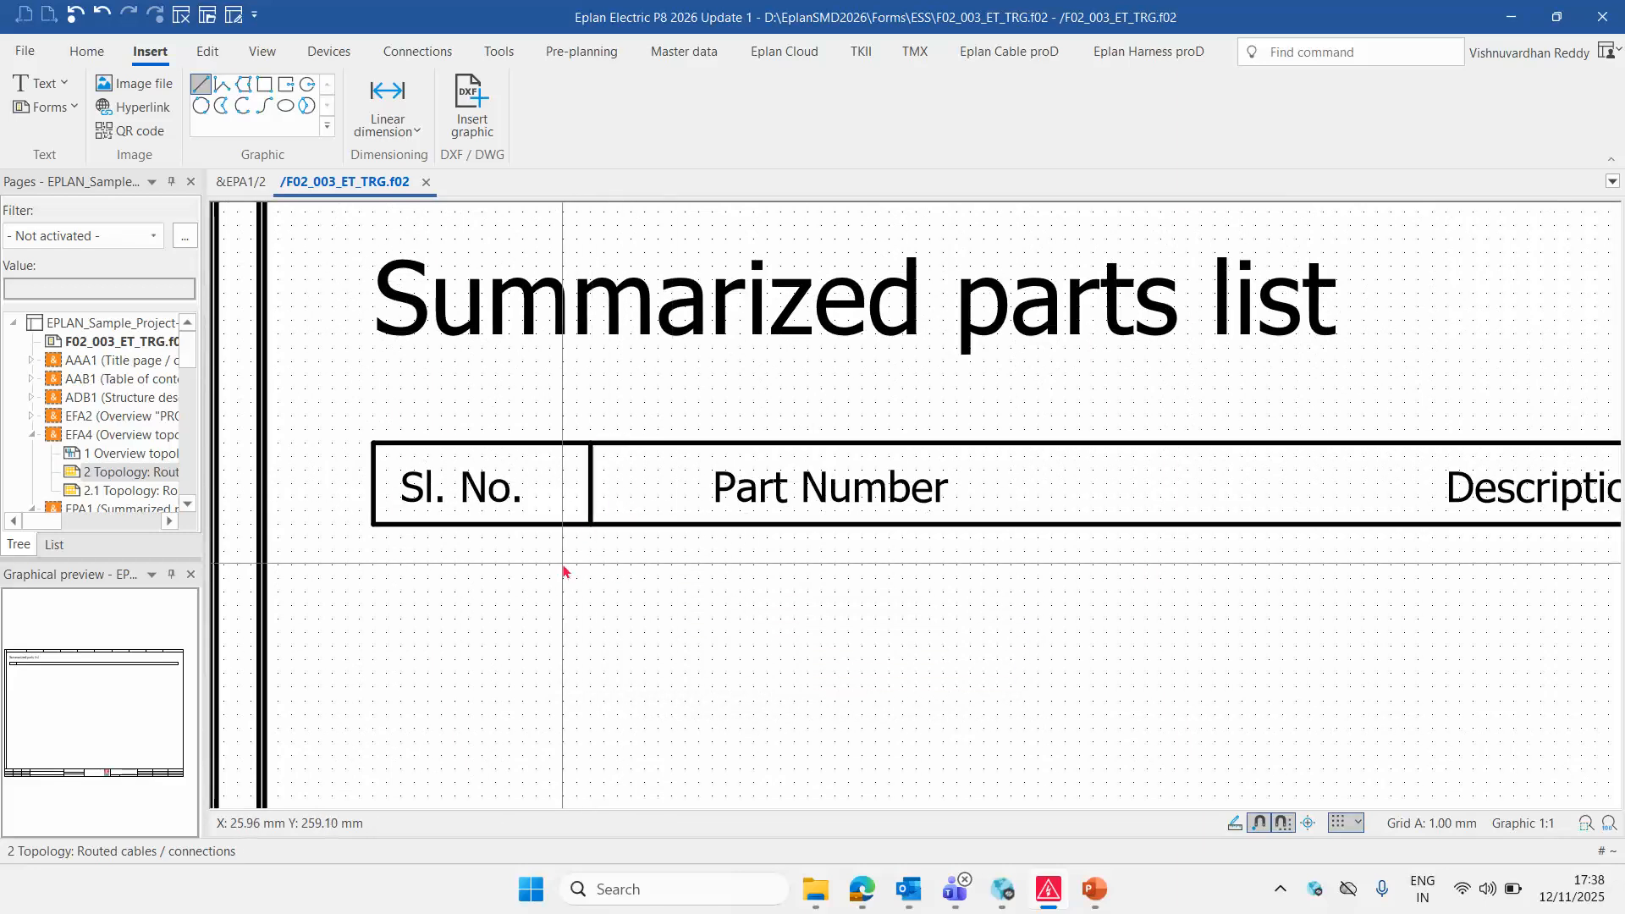
Check the line thickness in the header row rectangle's properties without changing it
scroll(565, 572, "up", 2)
left_click(575, 502)
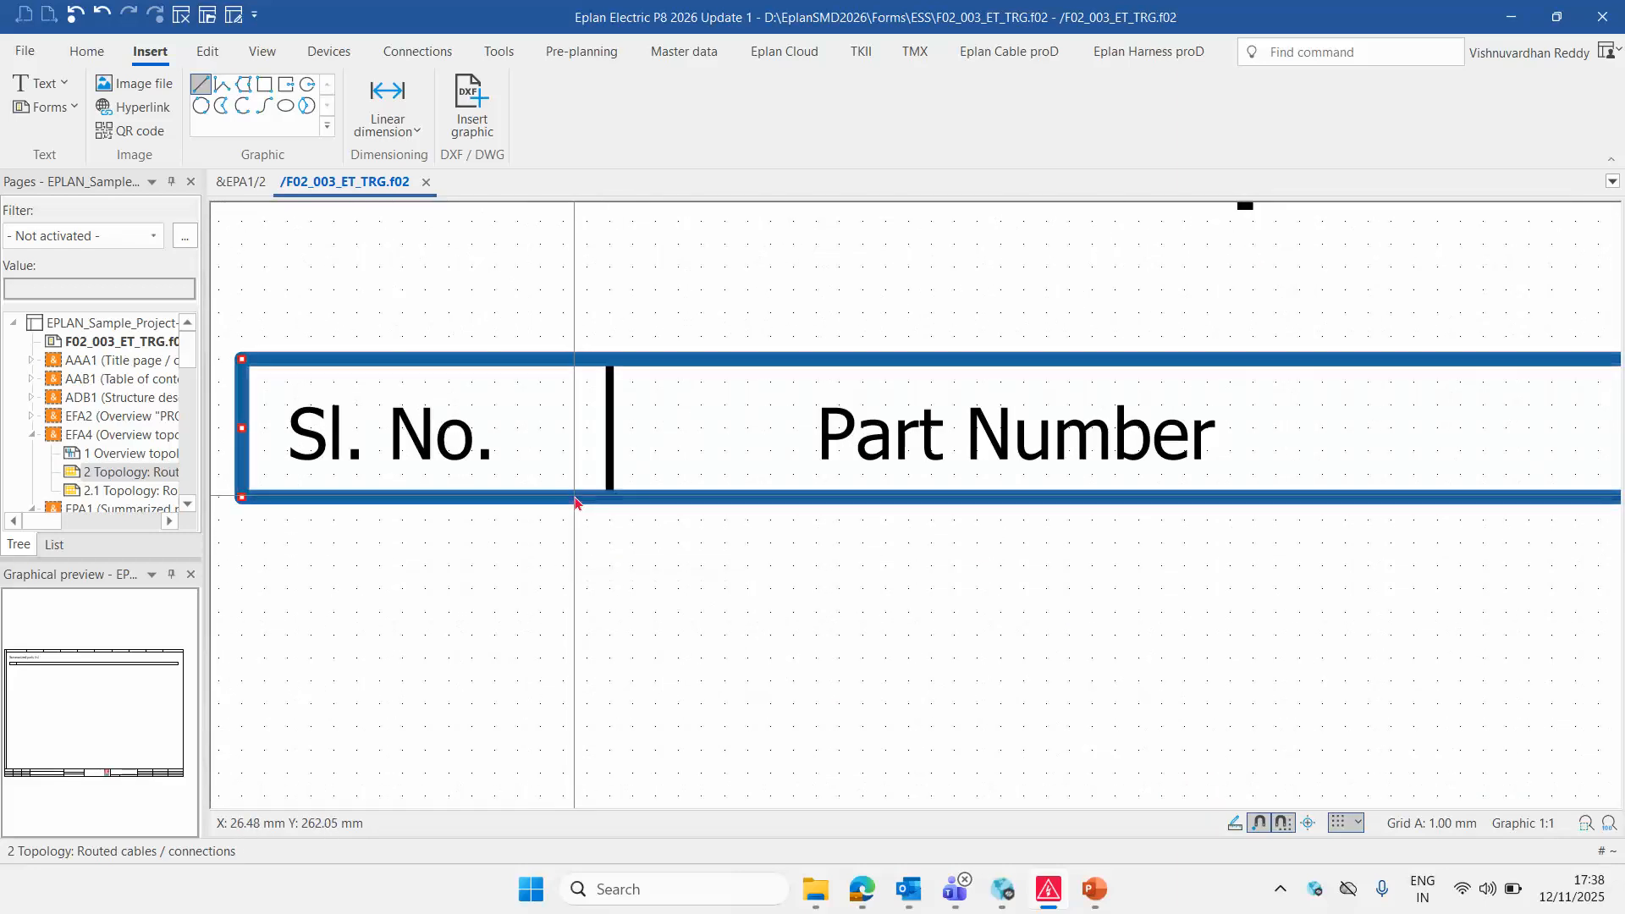
double_click(552, 465)
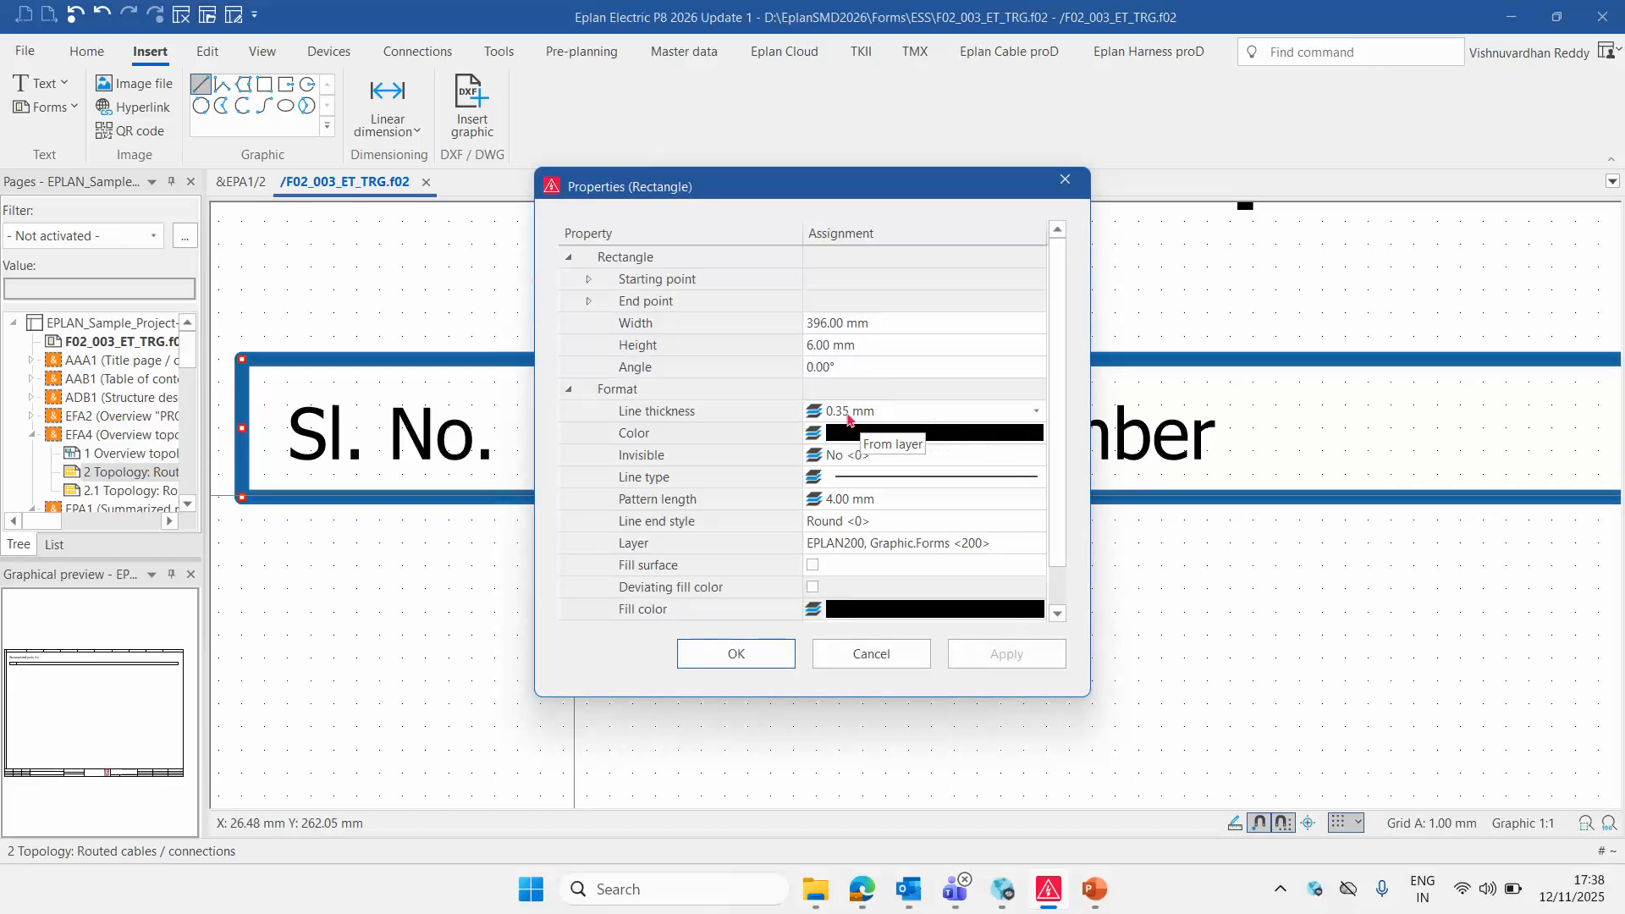
key("Escape")
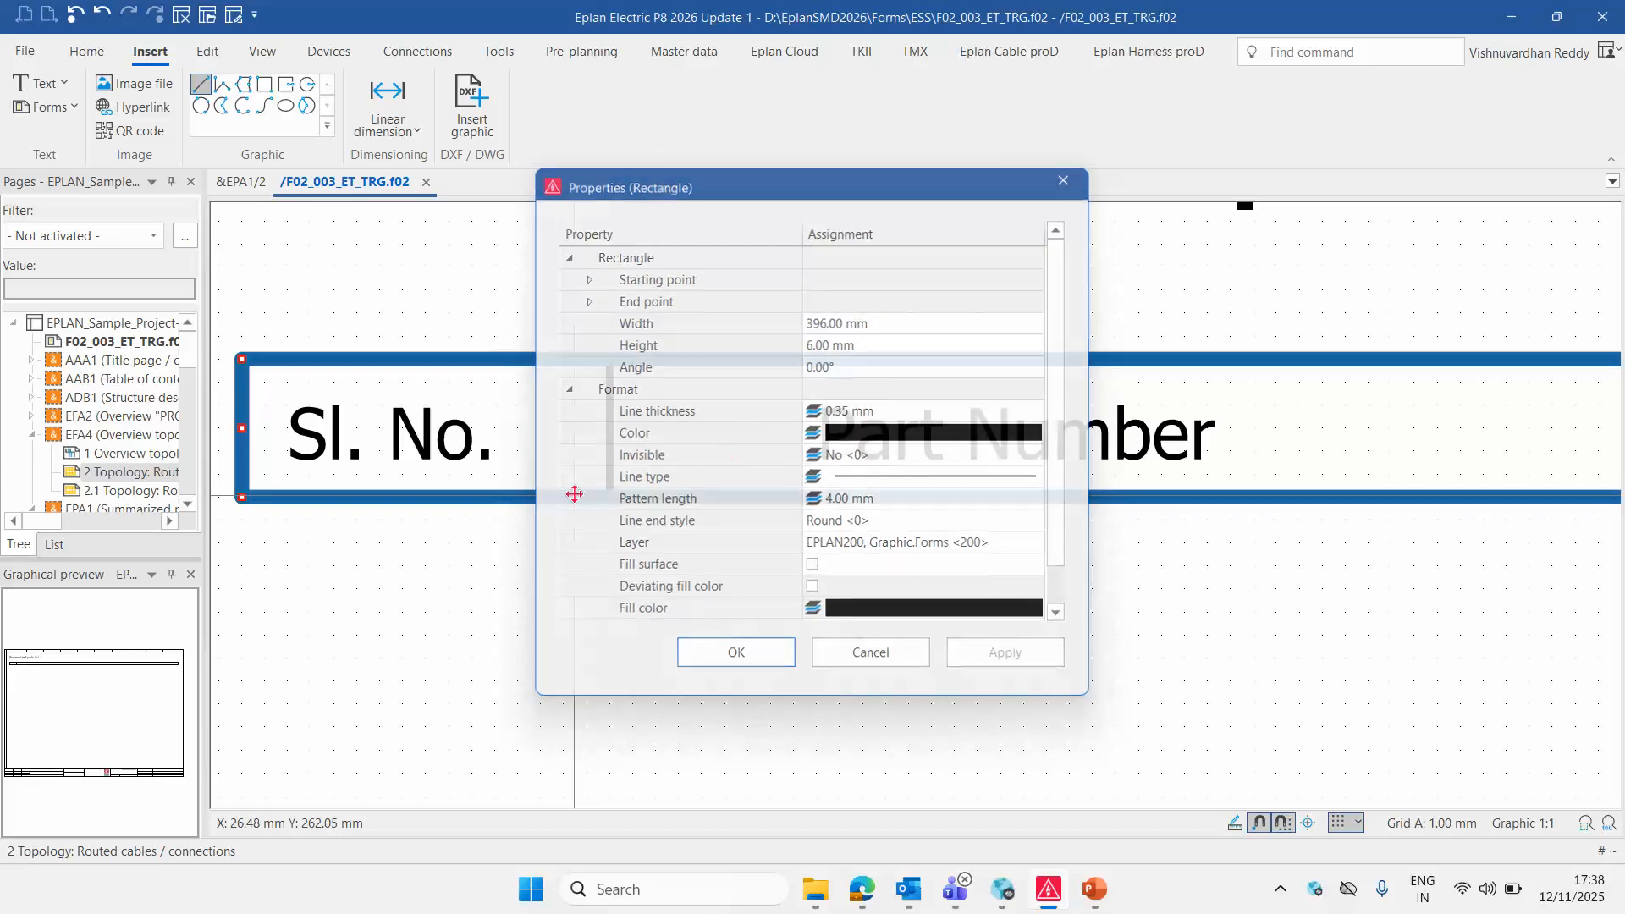
Check the line thickness in the format properties of the divider line between "Sl. No." and "Part Number"
double_click(607, 449)
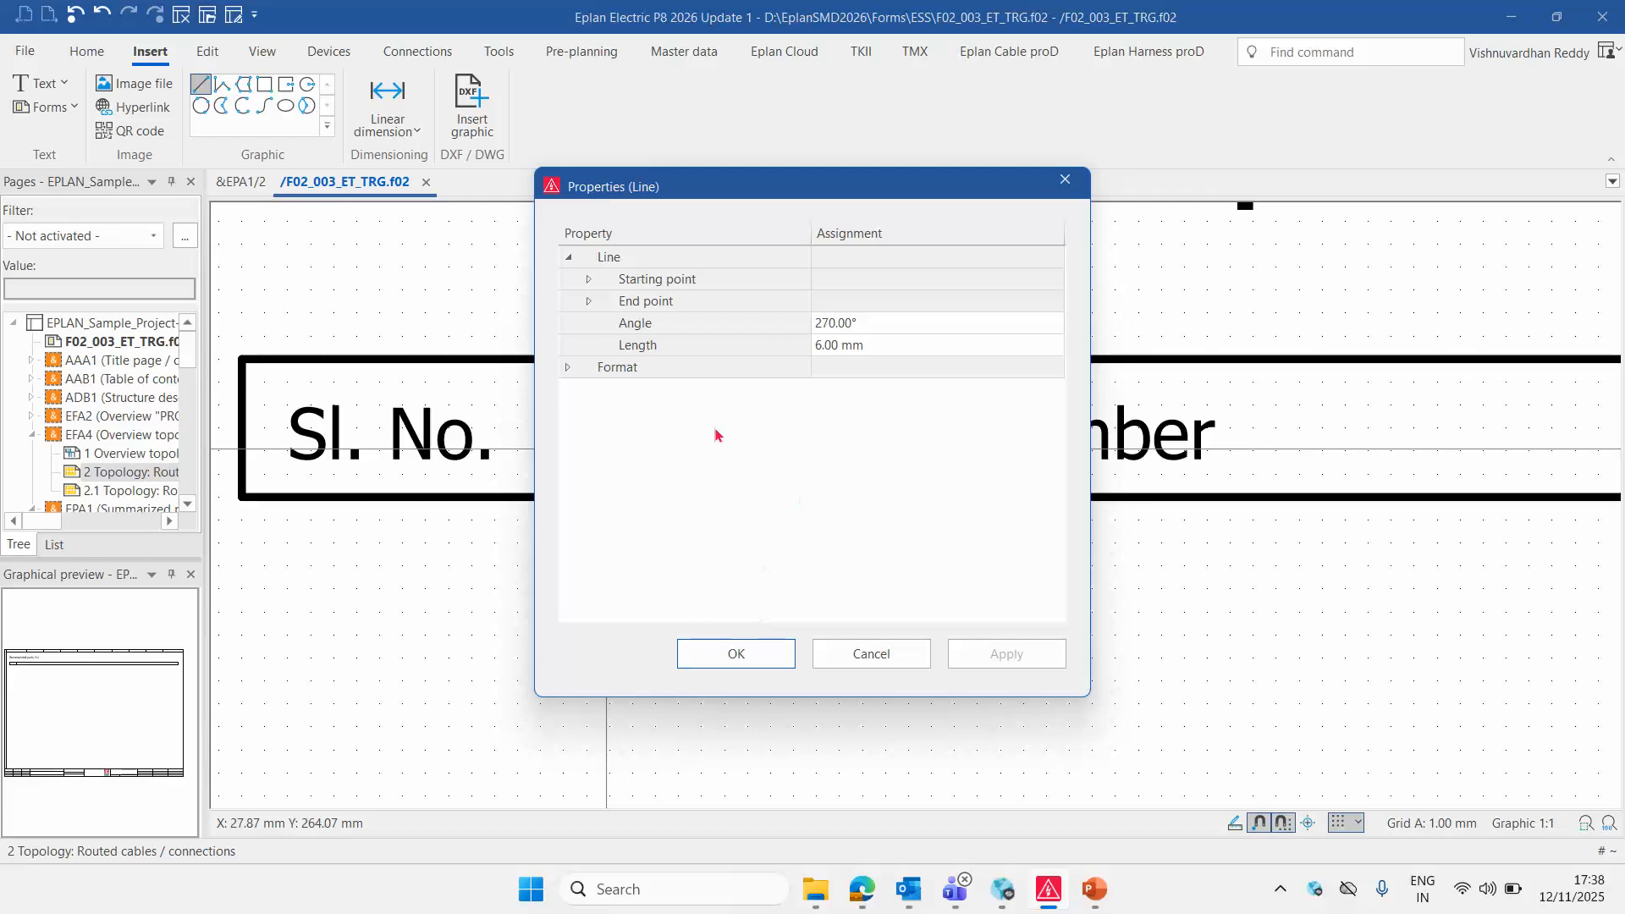
double_click(579, 371)
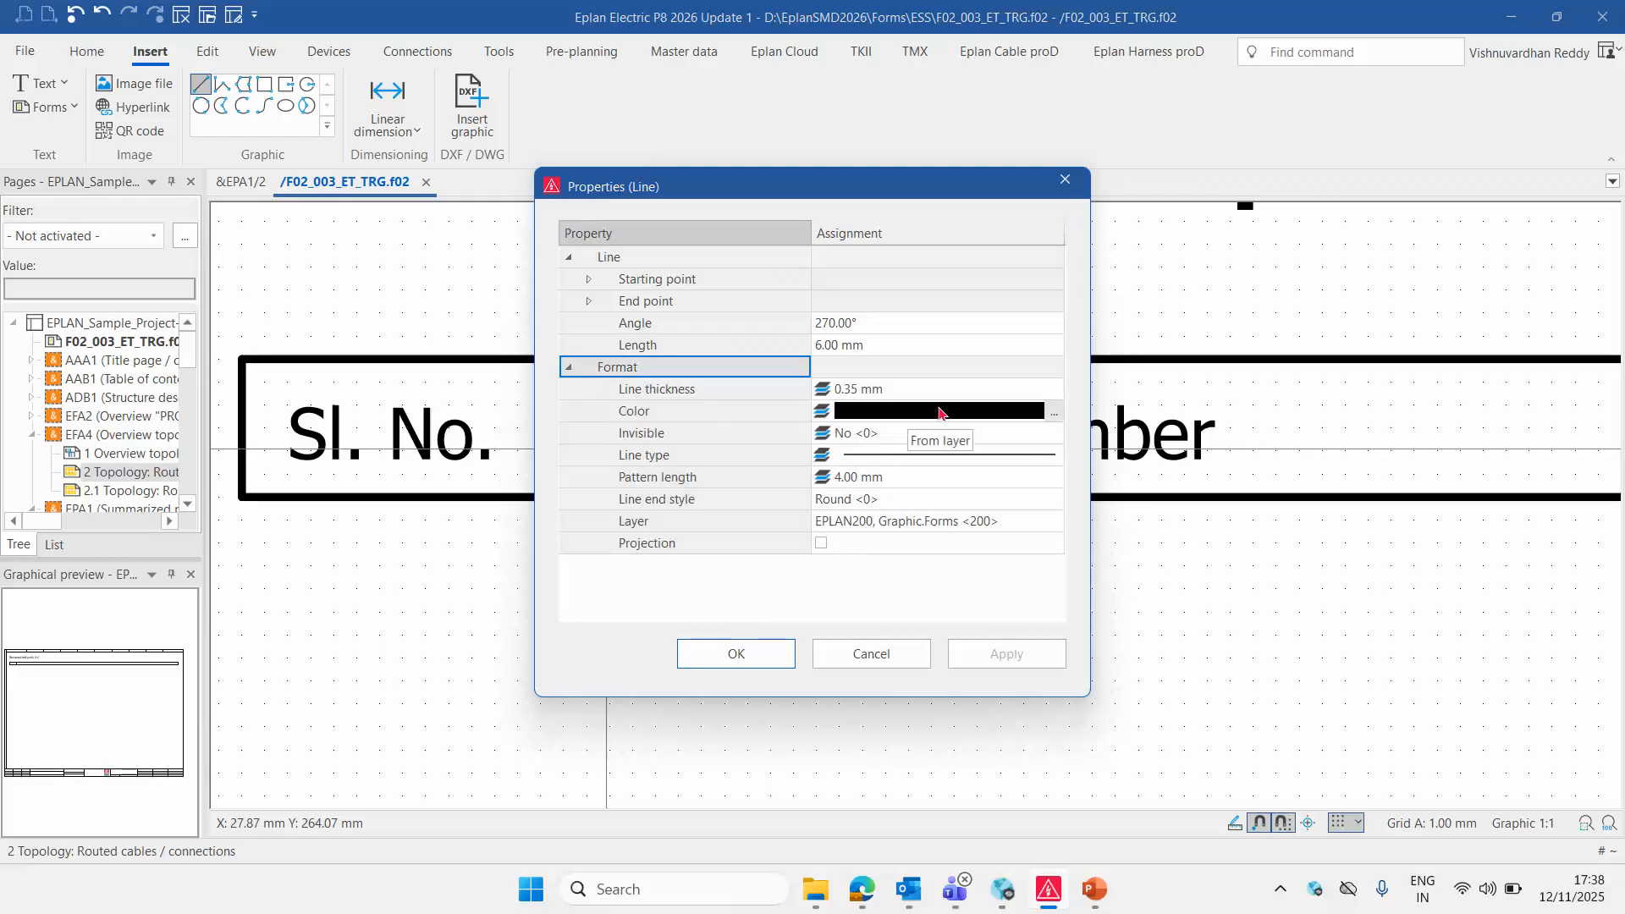
key("Escape")
key("Escape")
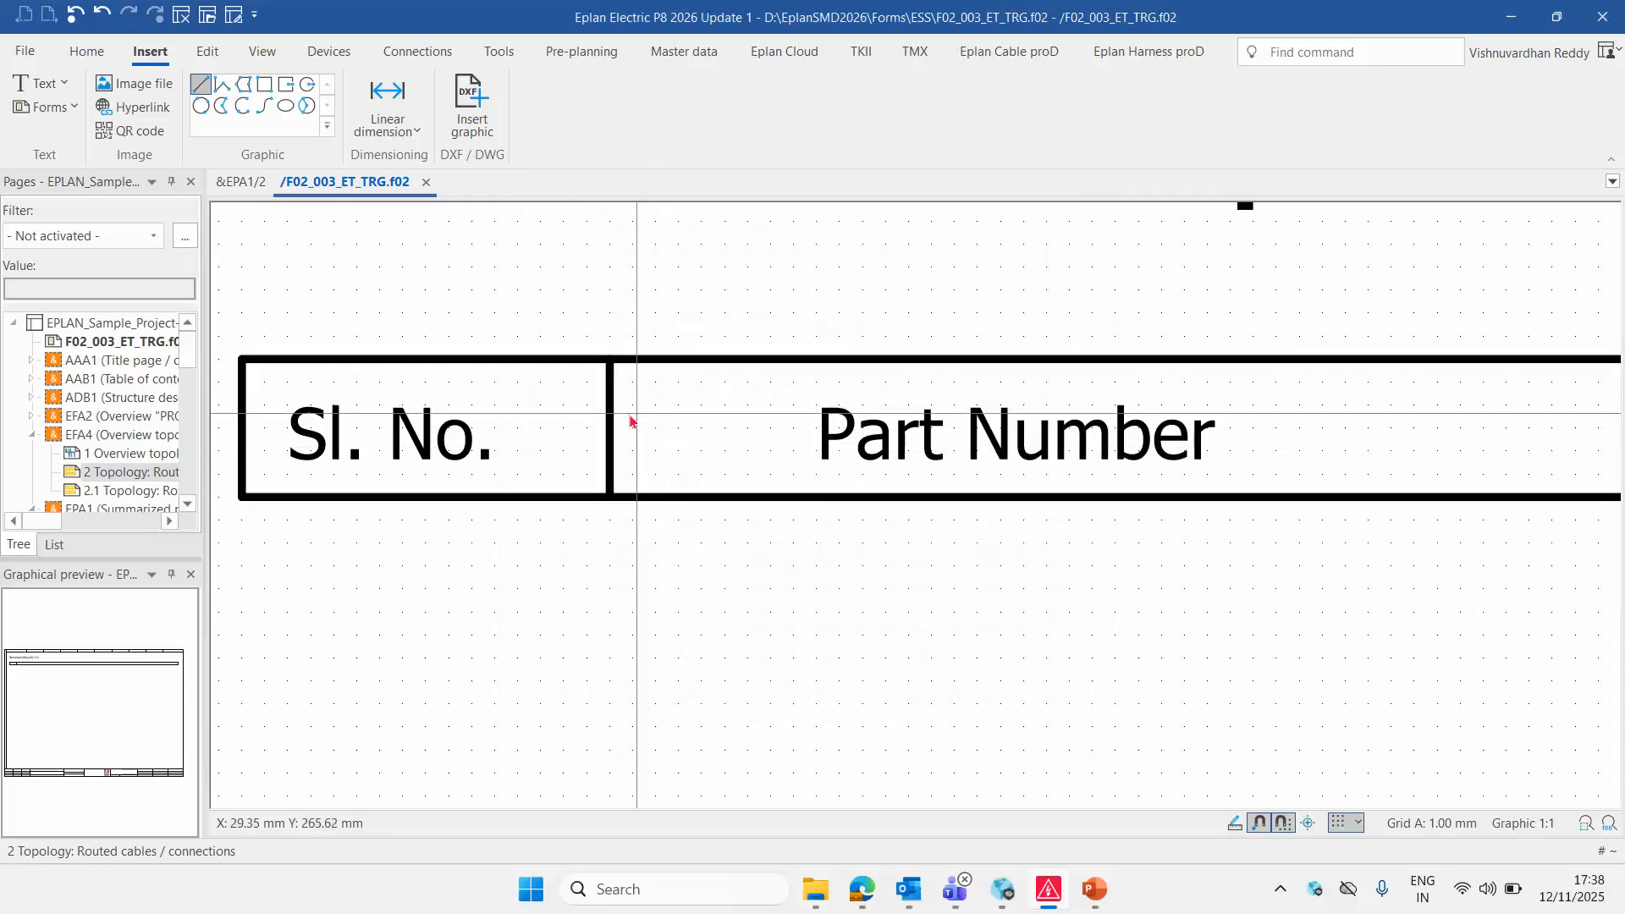
Copy the vertical divider line five times along the header row, placing one between each remaining pair of column headings
left_click(607, 436)
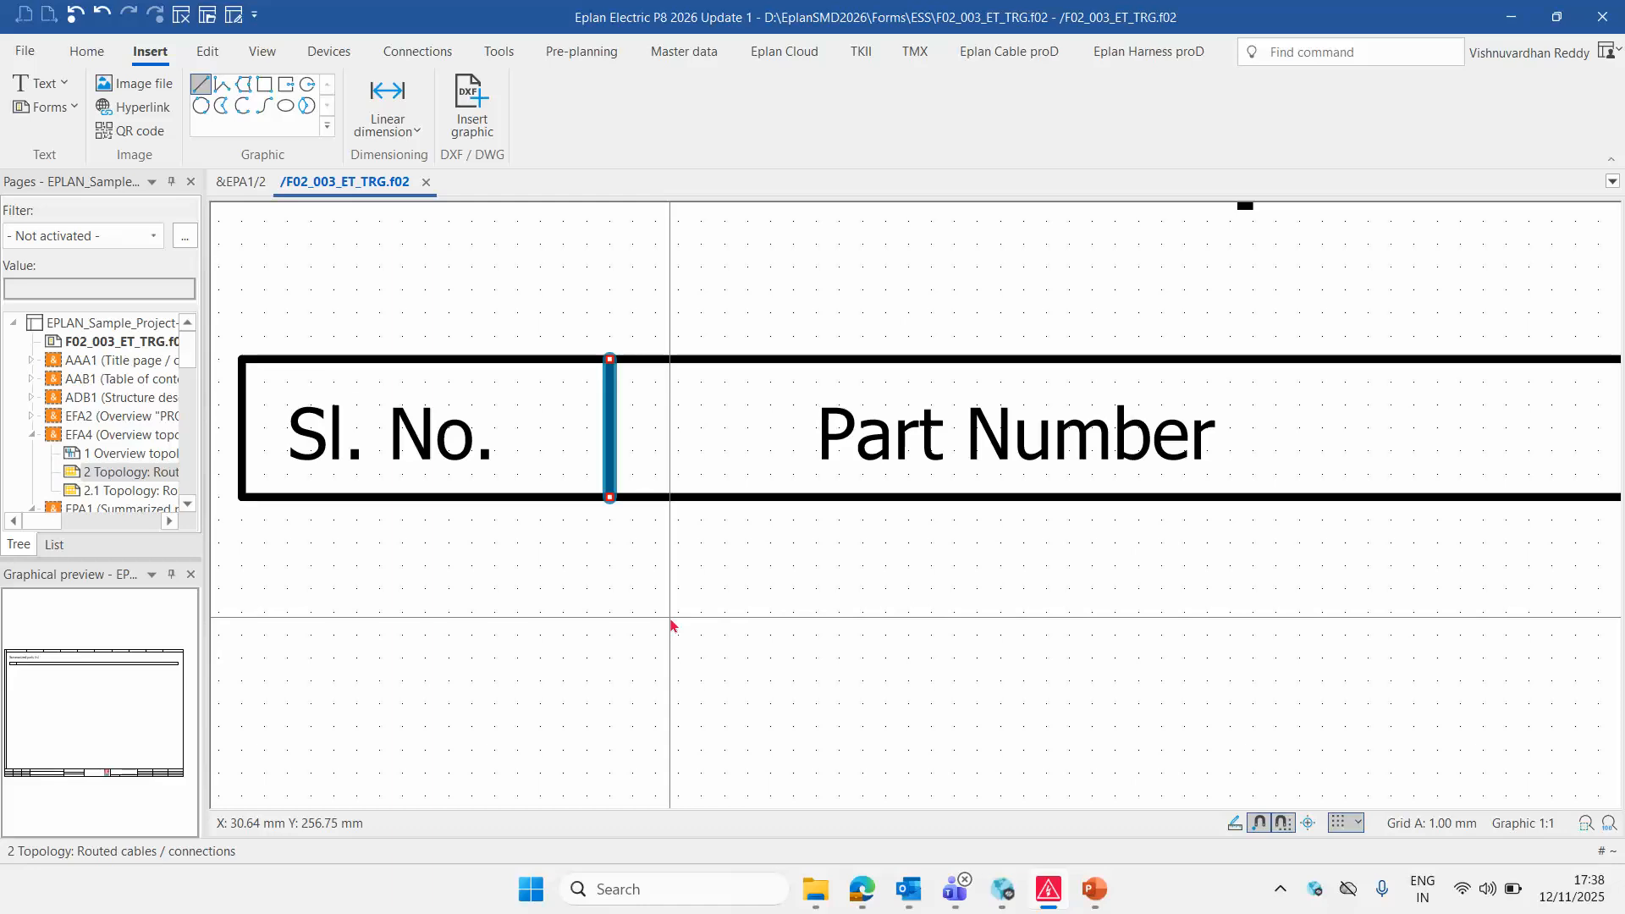
left_click(671, 620)
scroll(447, 293, "down", 4)
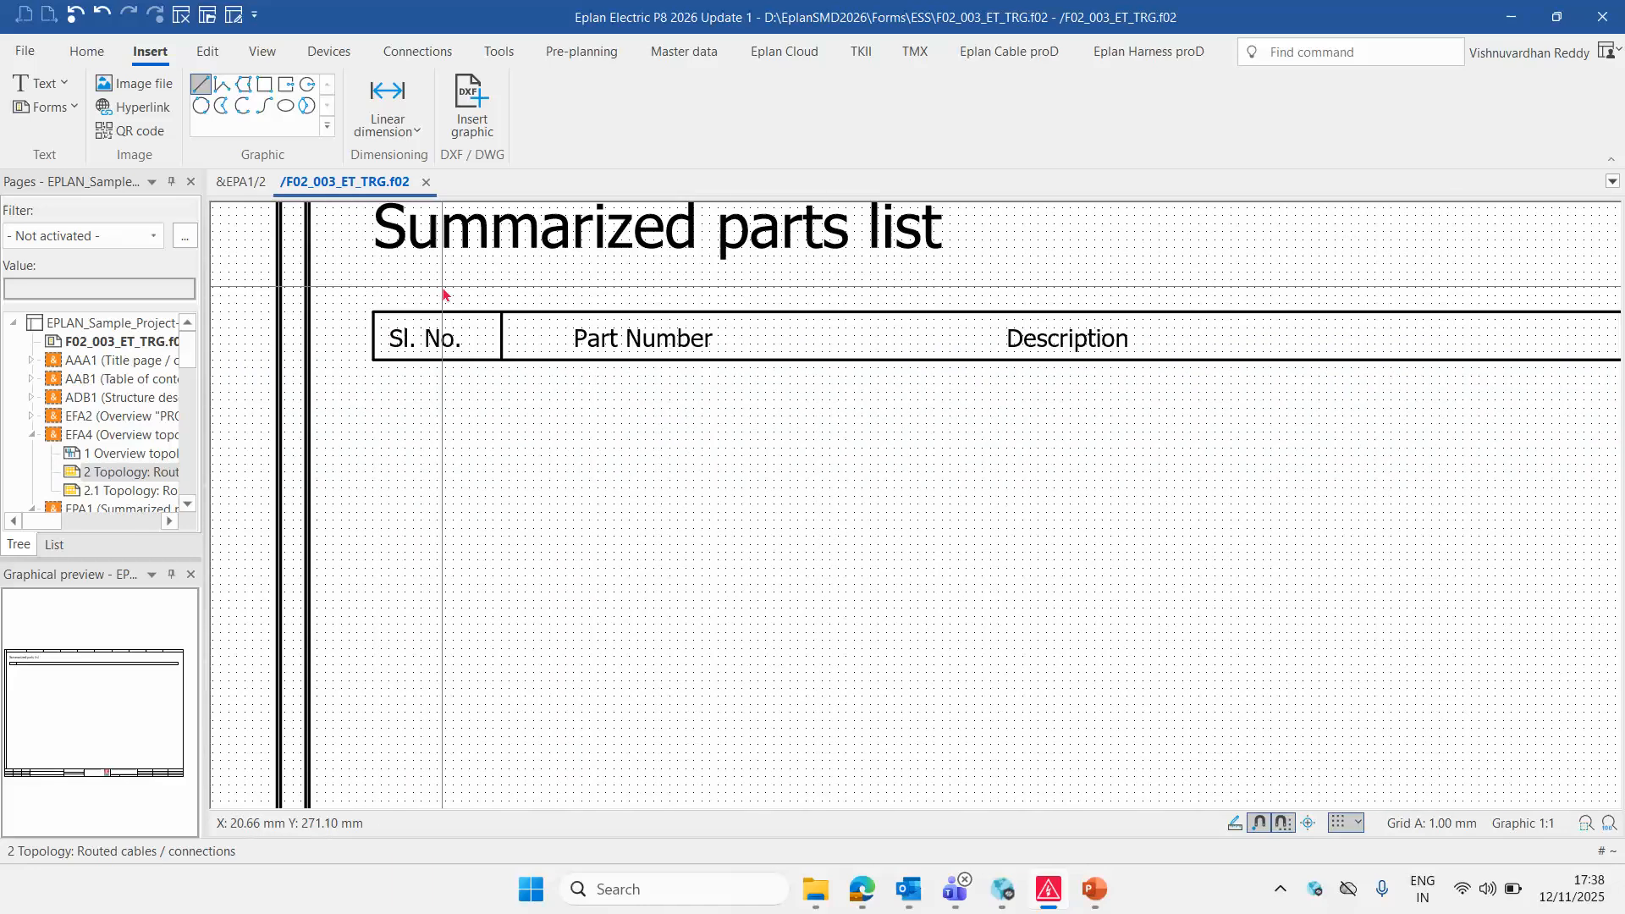
left_click(701, 558)
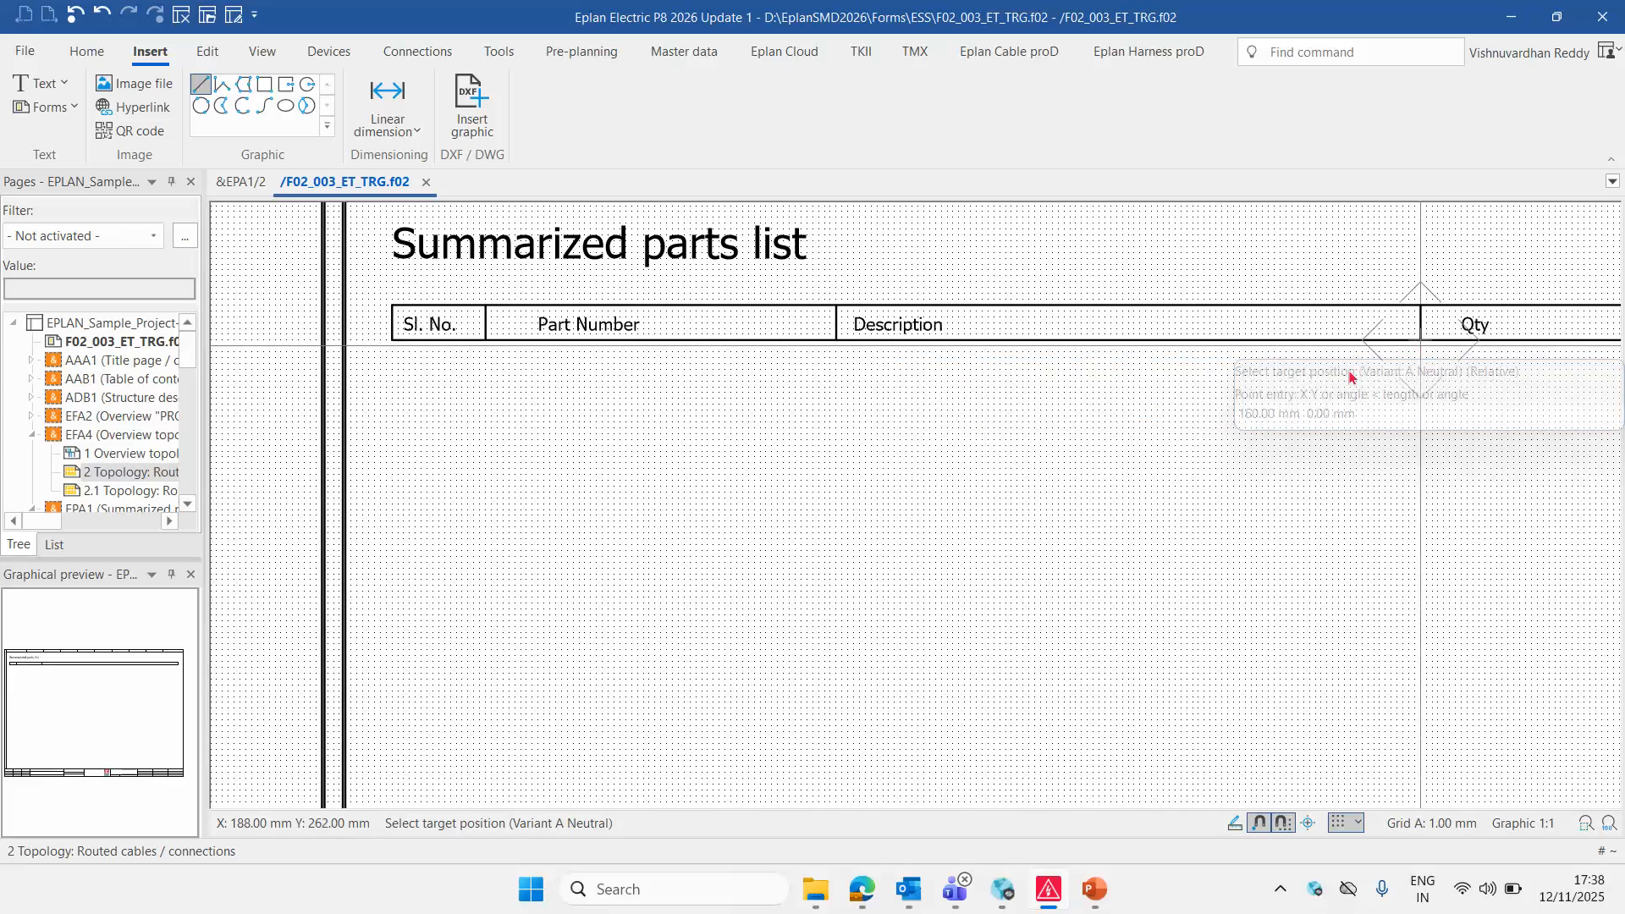
scroll(846, 388, "down", 3)
scroll(1302, 462, "up", 3)
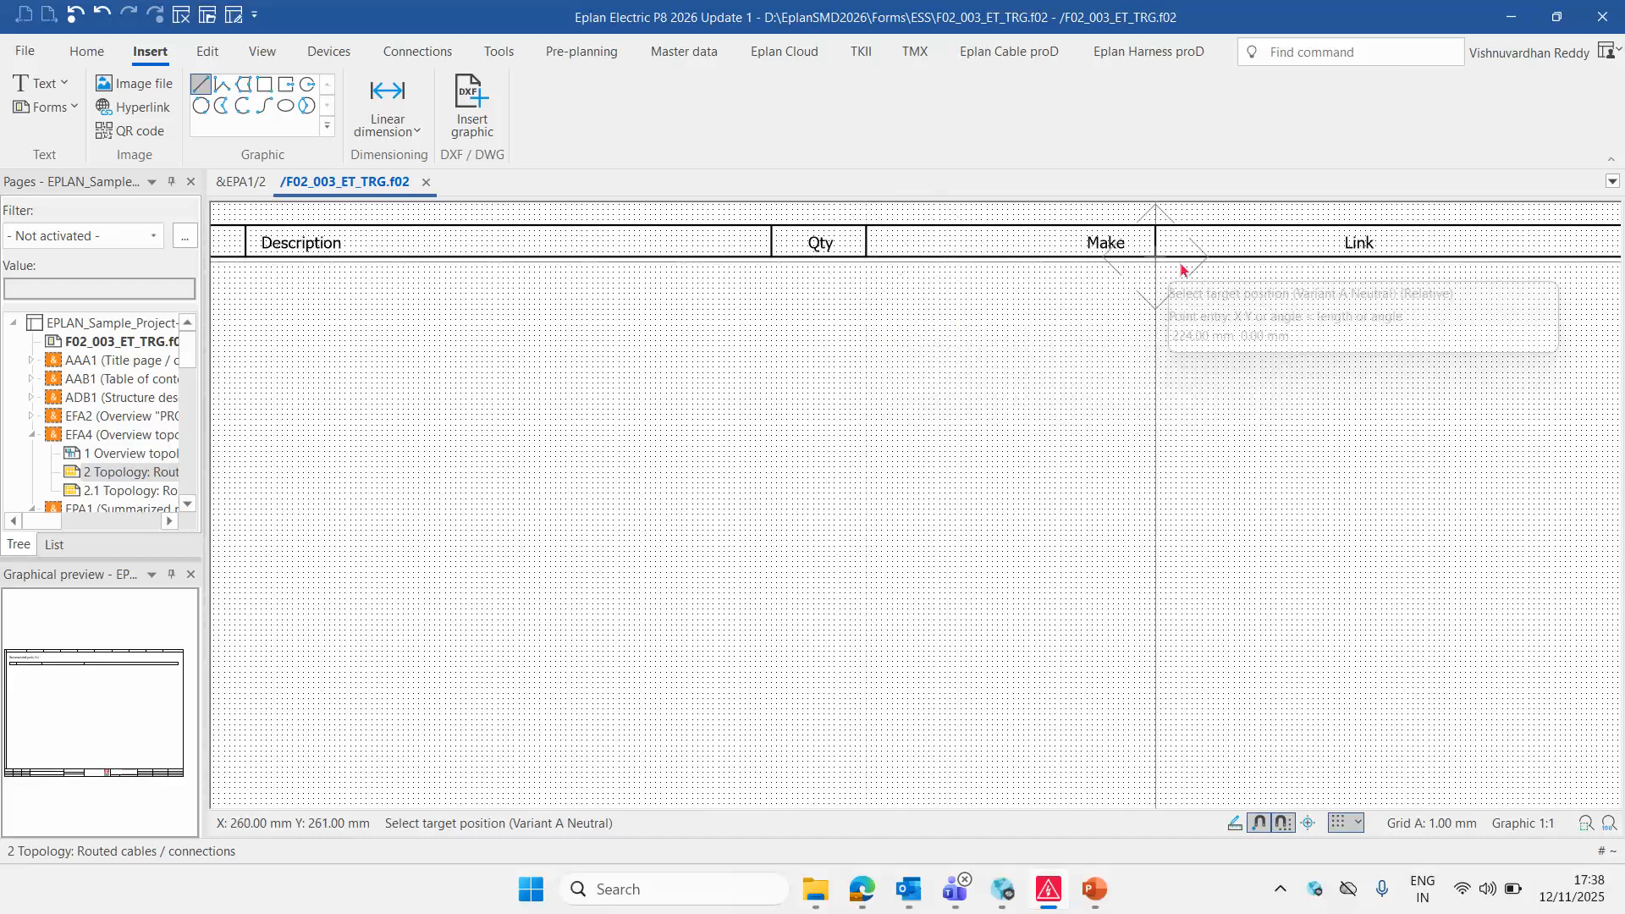
scroll(1105, 290, "down", 2)
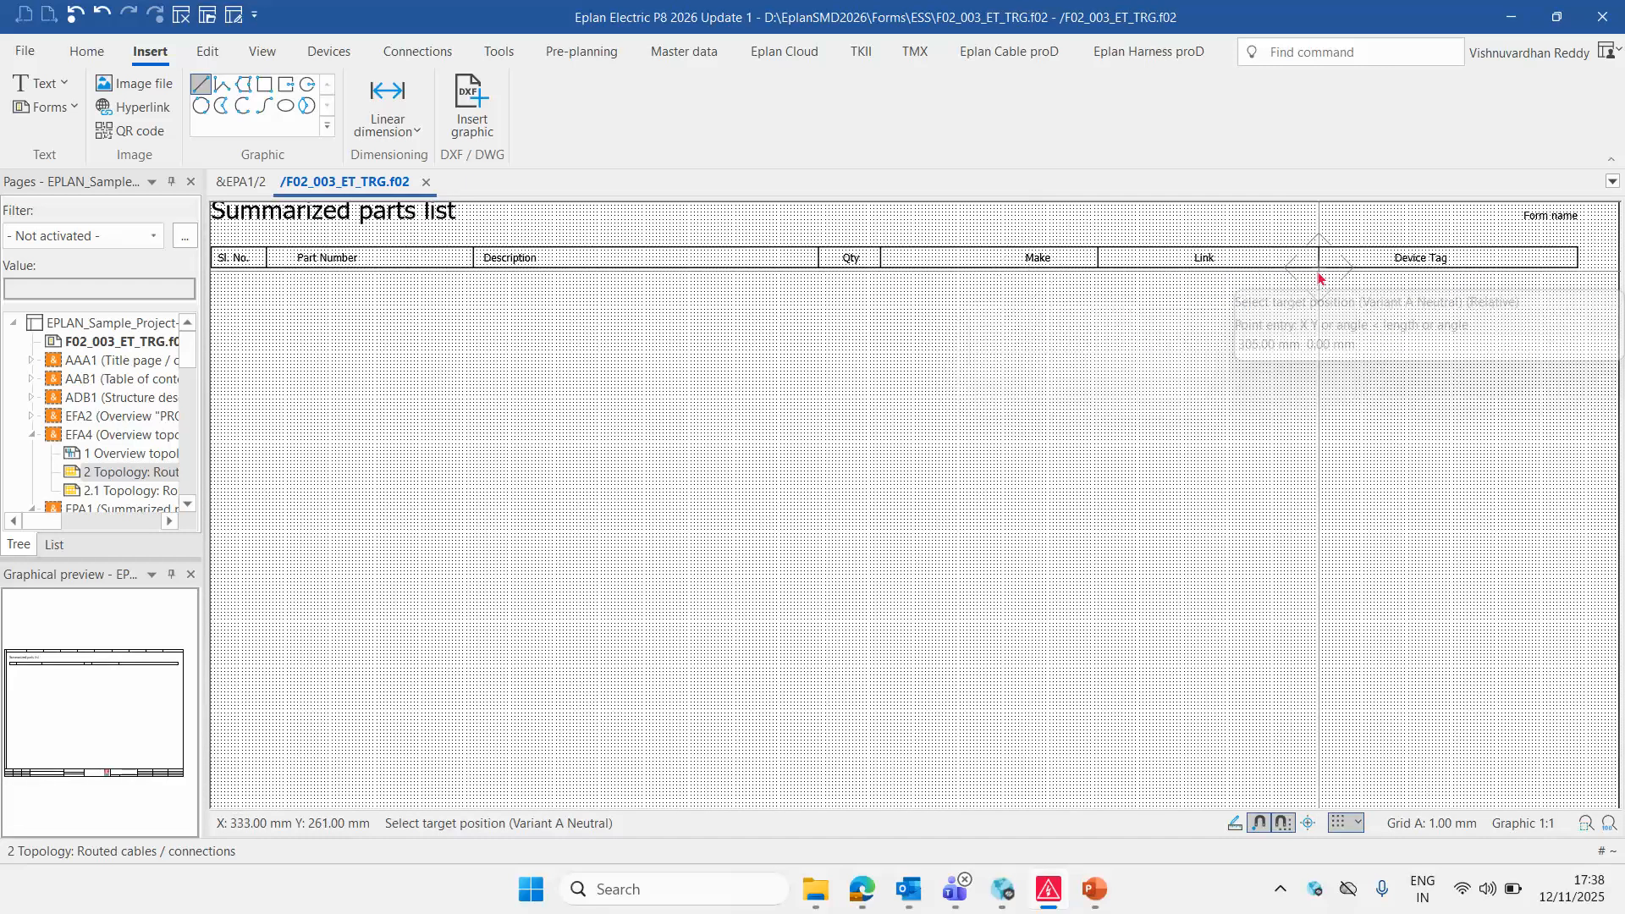
scroll(1317, 380, "down", 2)
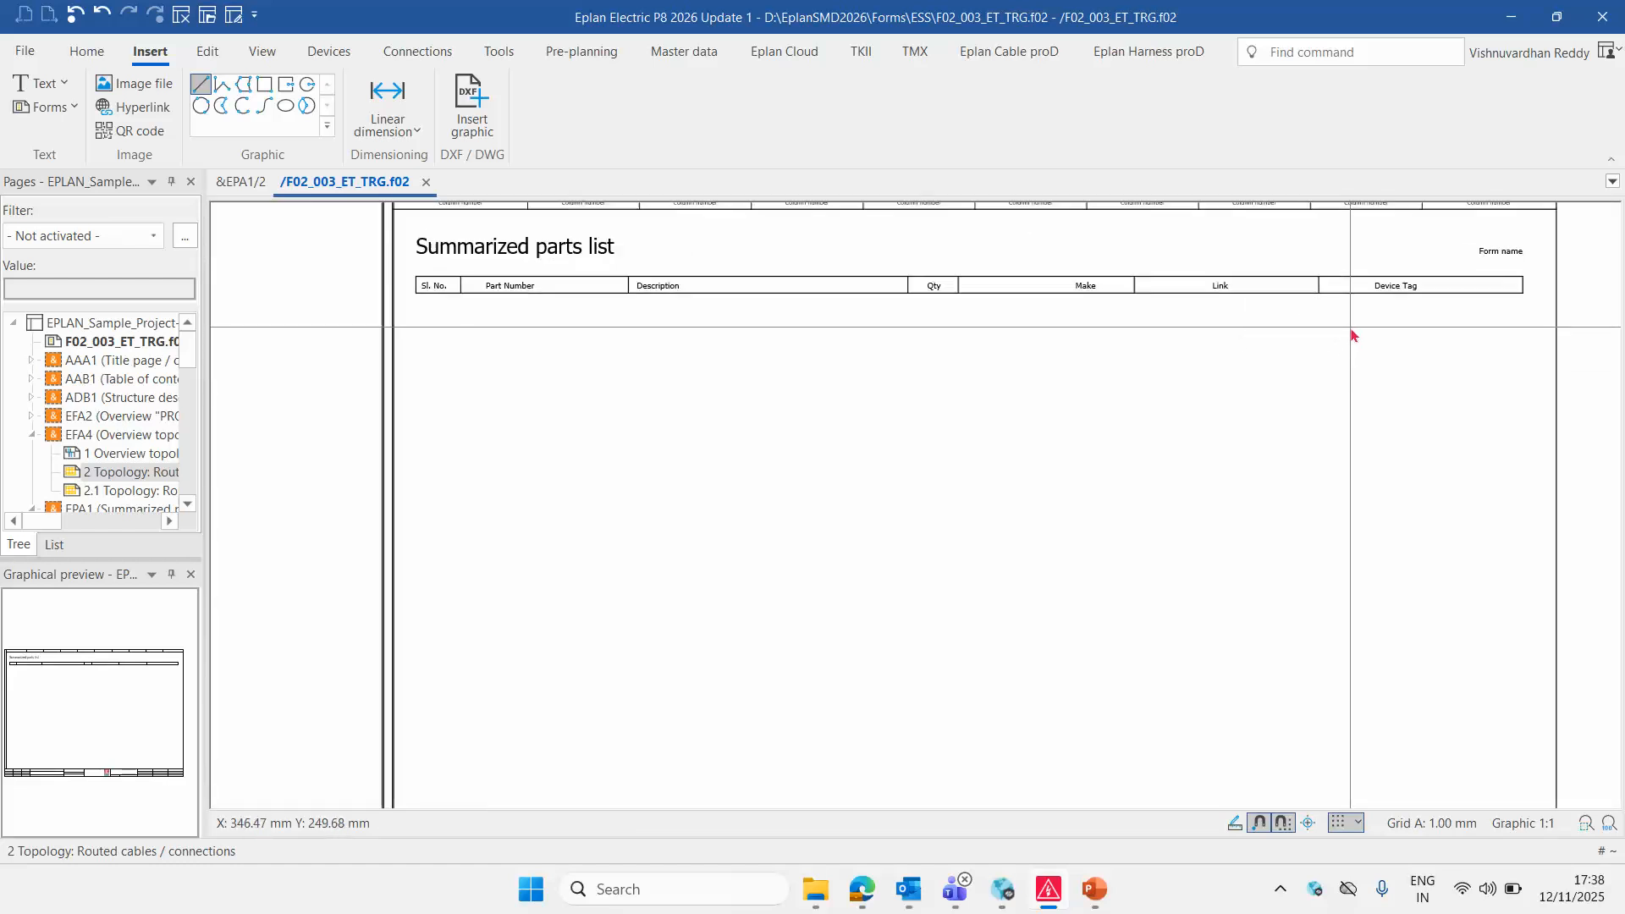
Move the "Qty", "Make" and "Link" headings together with their three divider lines to the right, widening the "Description" column
scroll(1348, 339, "up", 2)
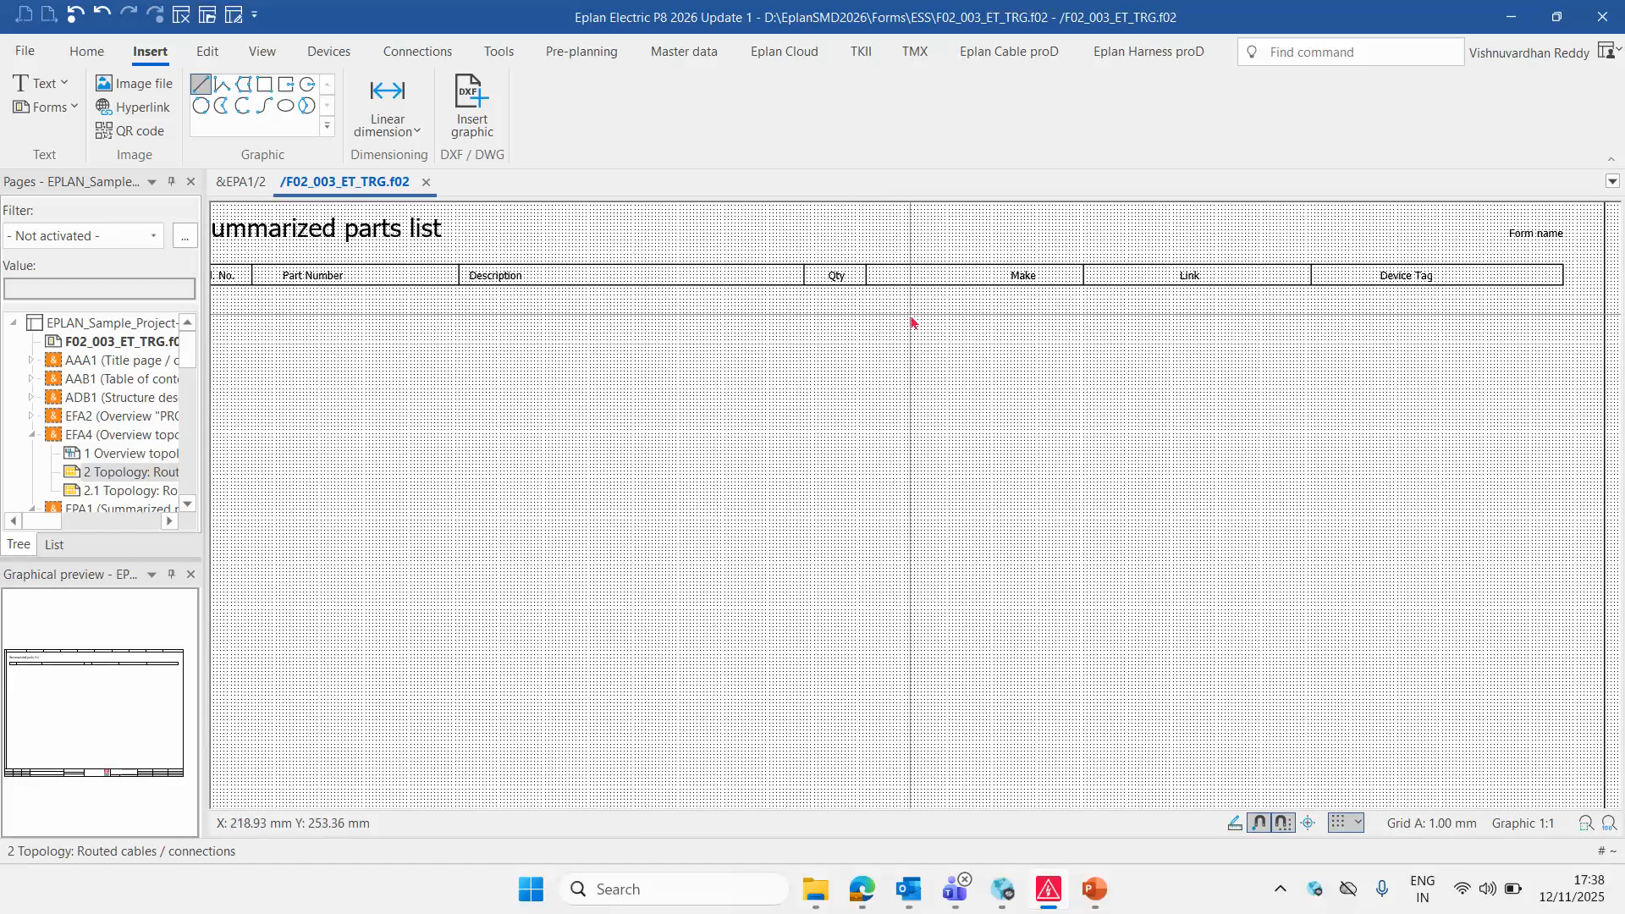
scroll(841, 240, "up", 2)
left_click(835, 309)
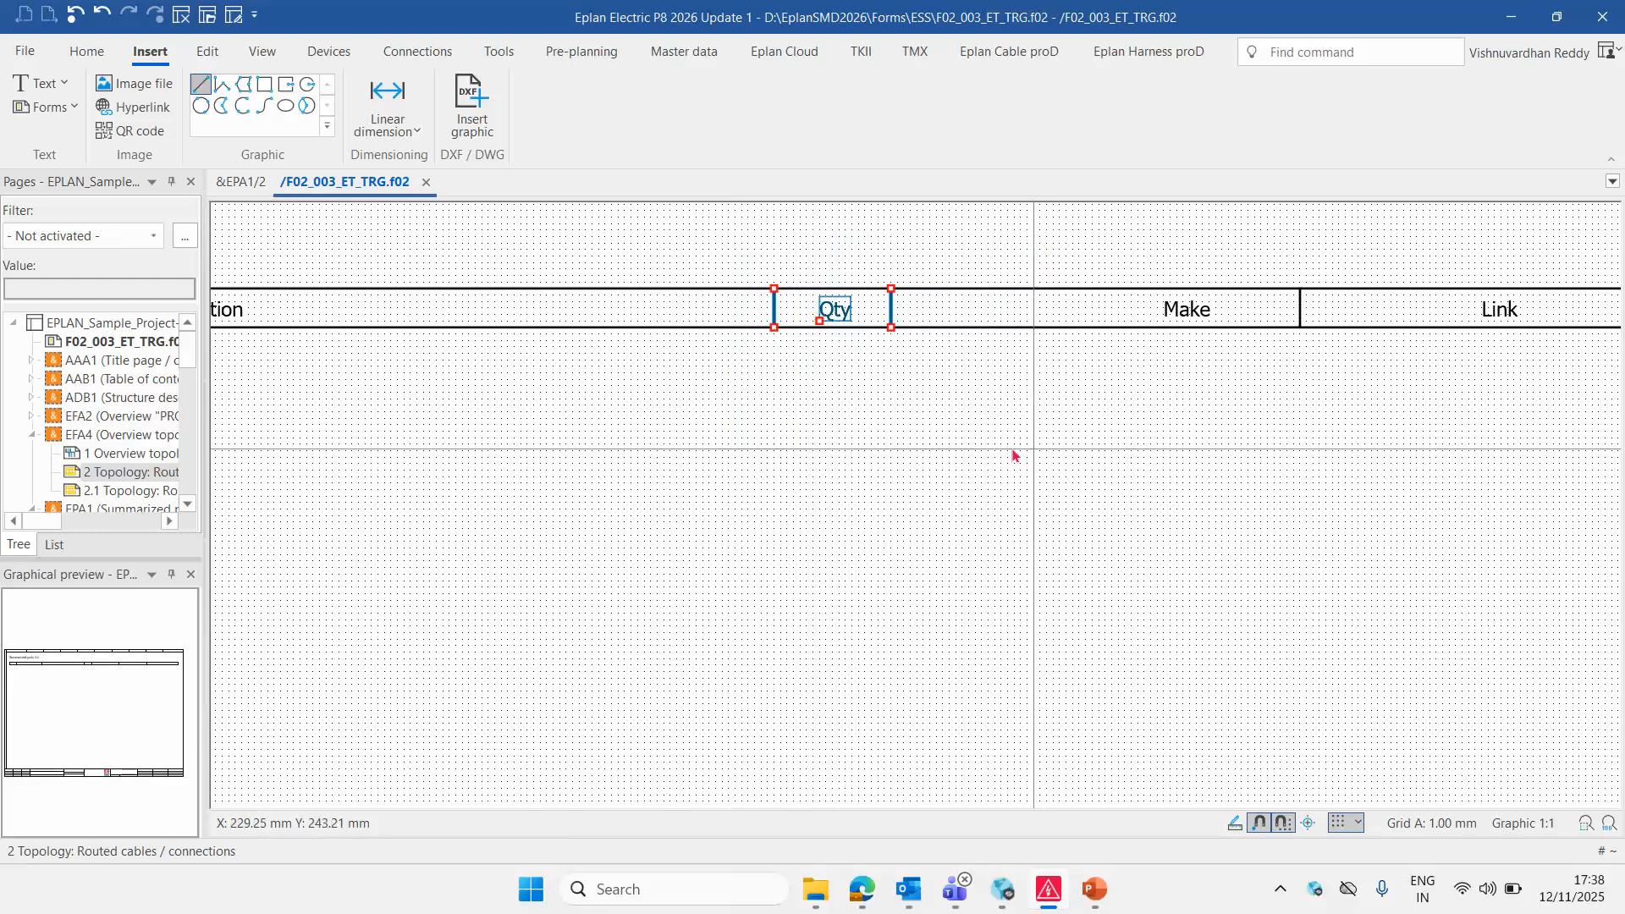
scroll(843, 432, "down", 1)
scroll(843, 432, "down", 1)
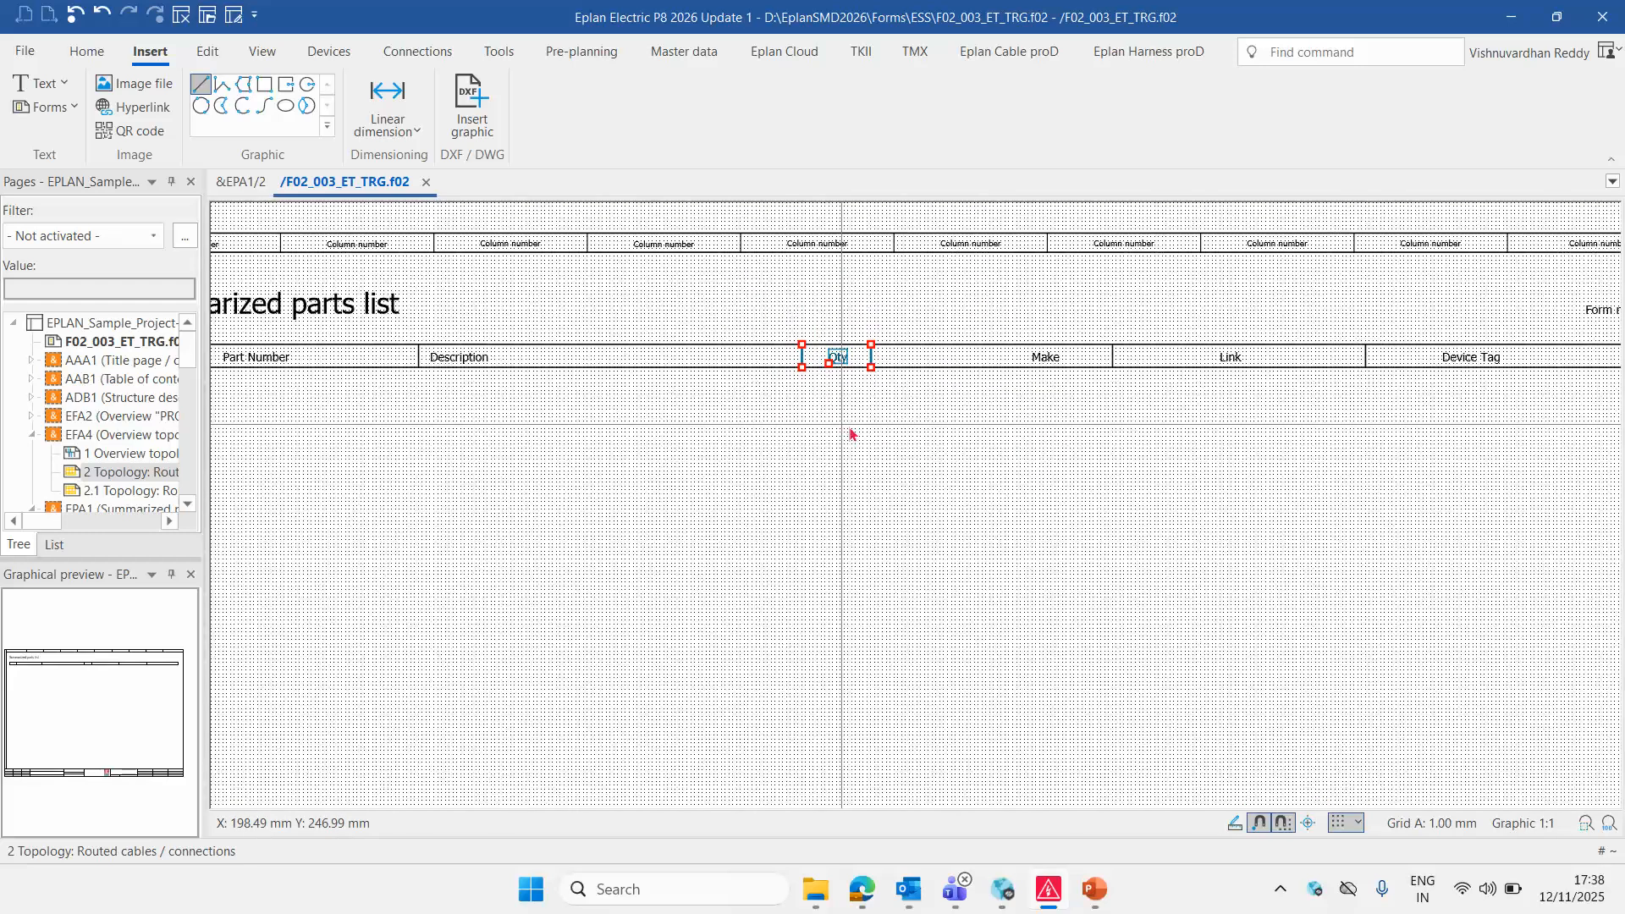
left_click_drag(748, 298, 1296, 503)
left_click(1293, 499)
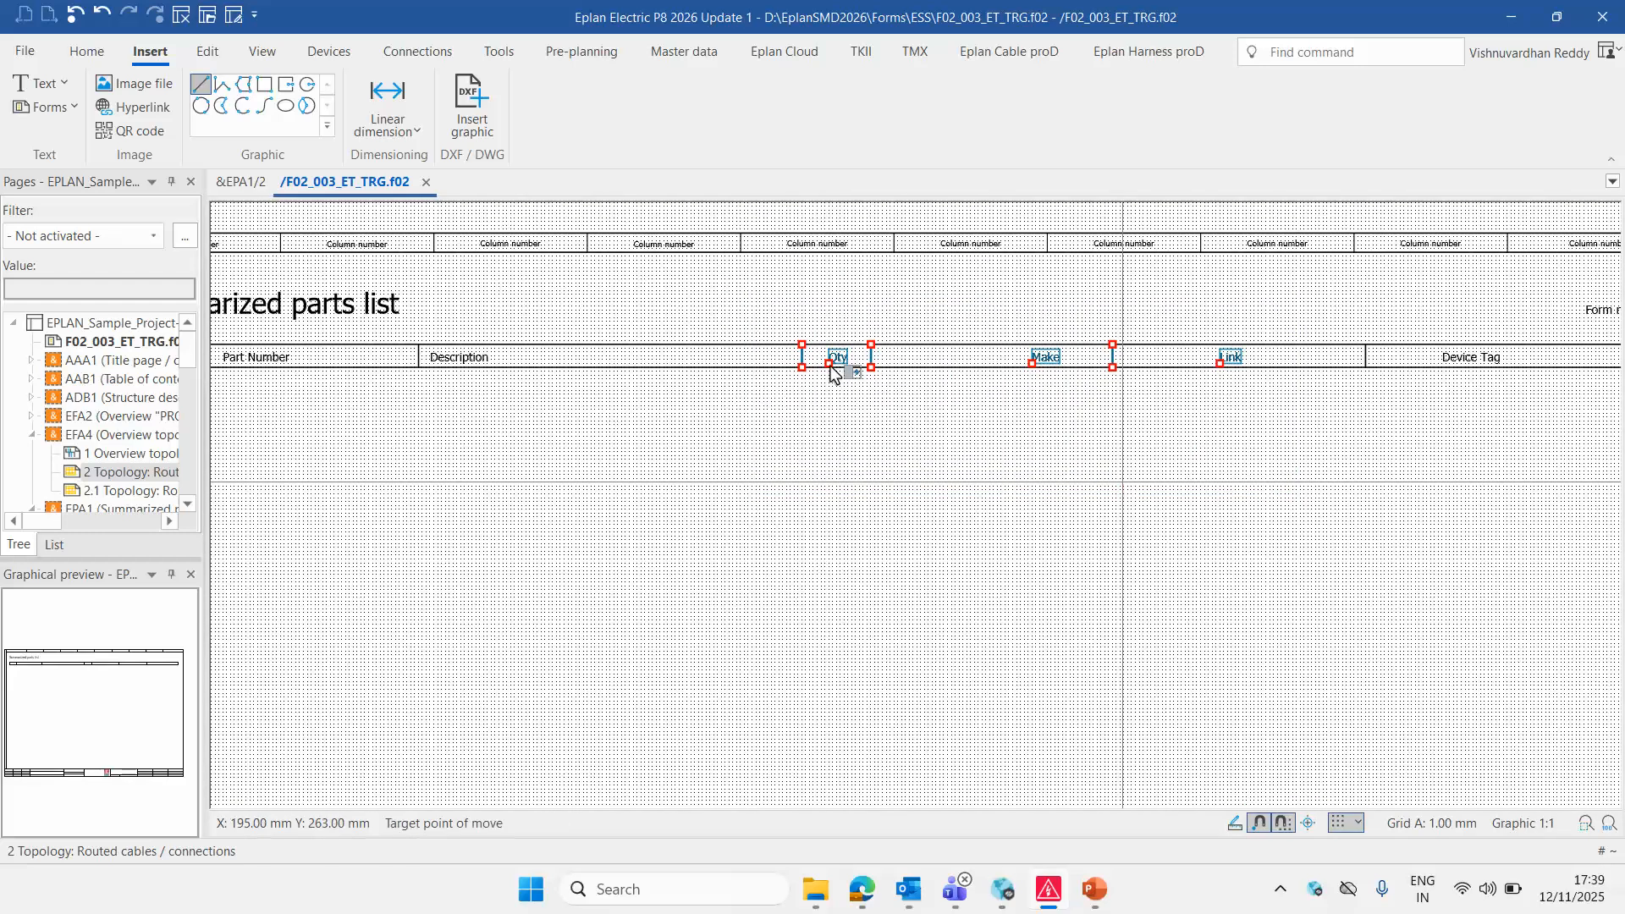
left_click(927, 367)
scroll(1415, 421, "down", 1)
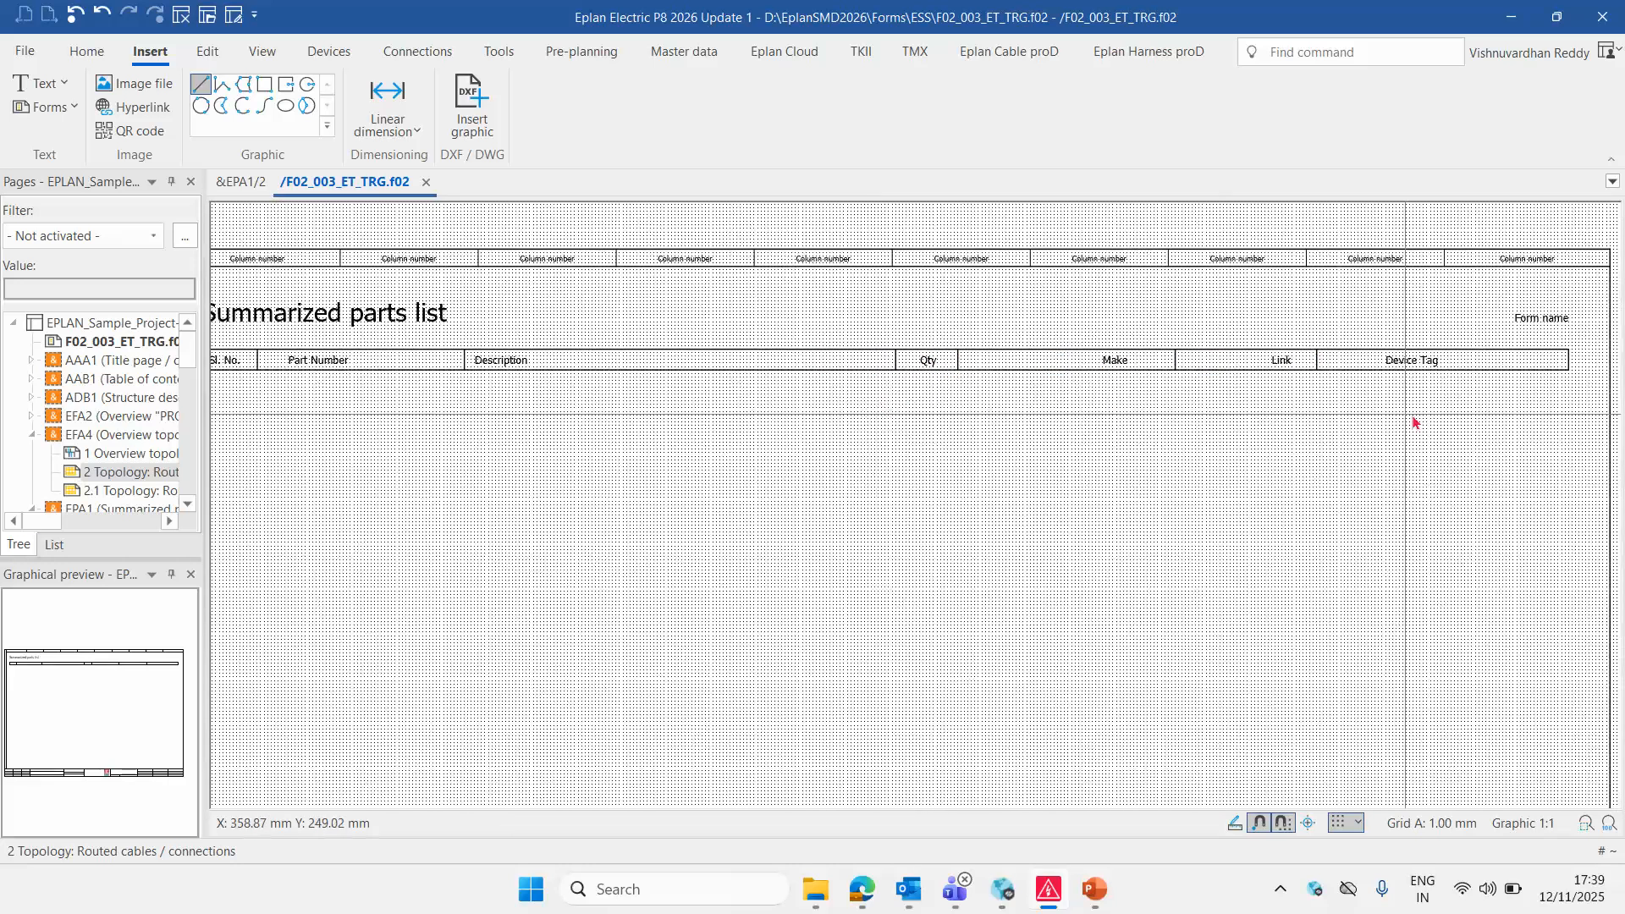
Shift the divider between "Link" and "Device Tag" to the right and move the "Device Tag" text nearer its column's middle
scroll(1467, 406, "up", 2)
left_click(1188, 320)
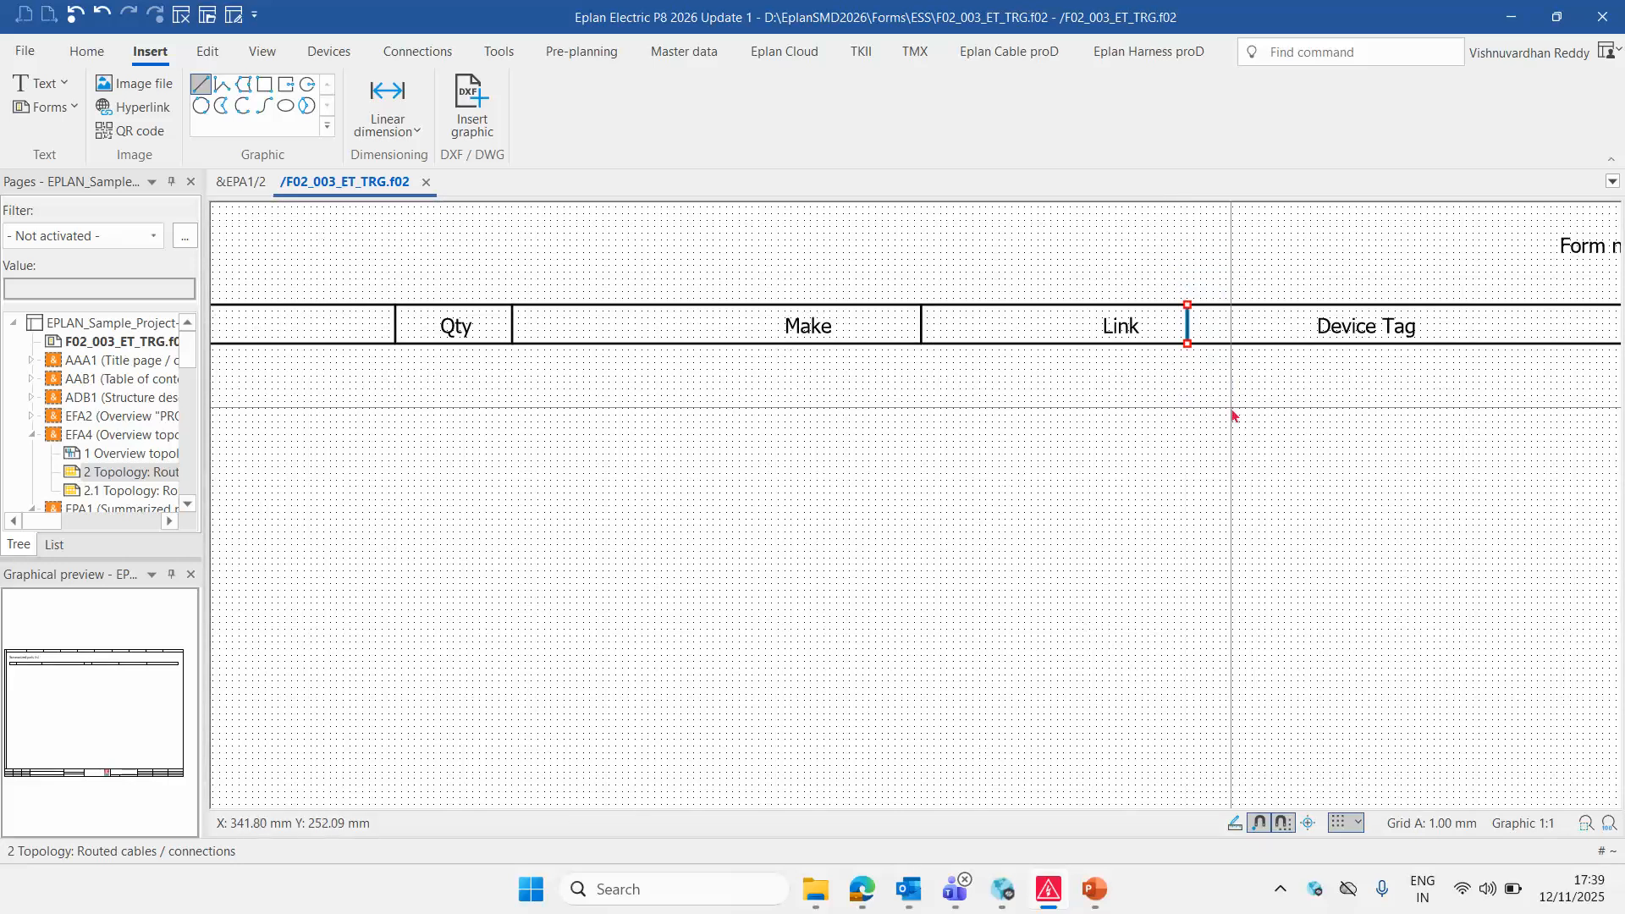
left_click(1308, 349)
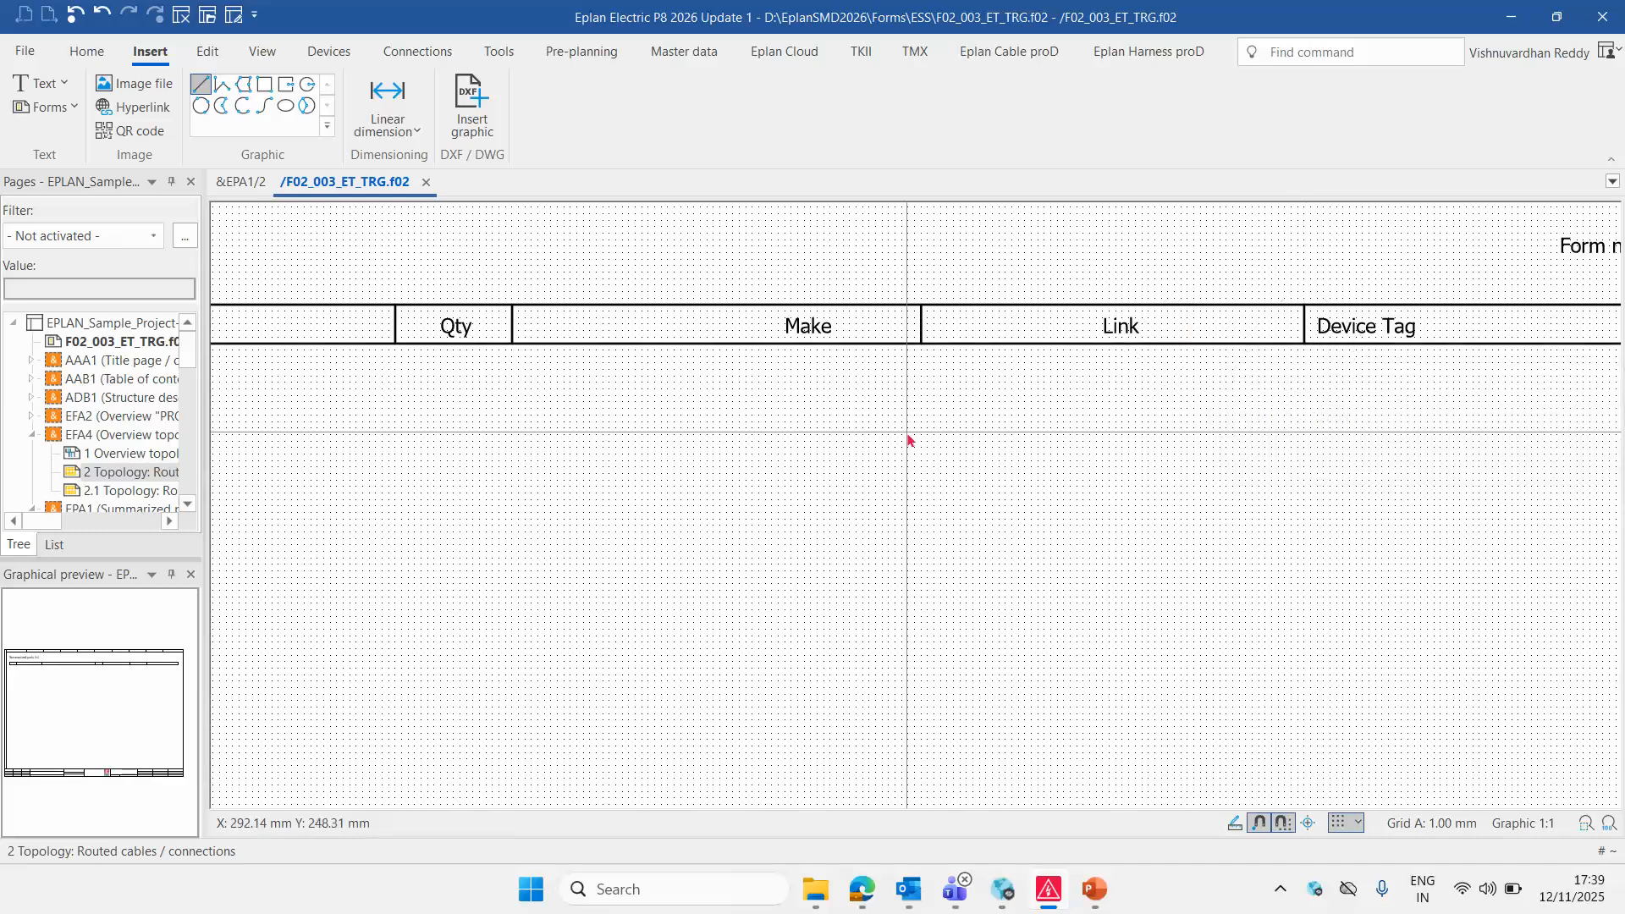
scroll(907, 440, "down", 1)
scroll(1361, 438, "up", 1)
left_click(1157, 340)
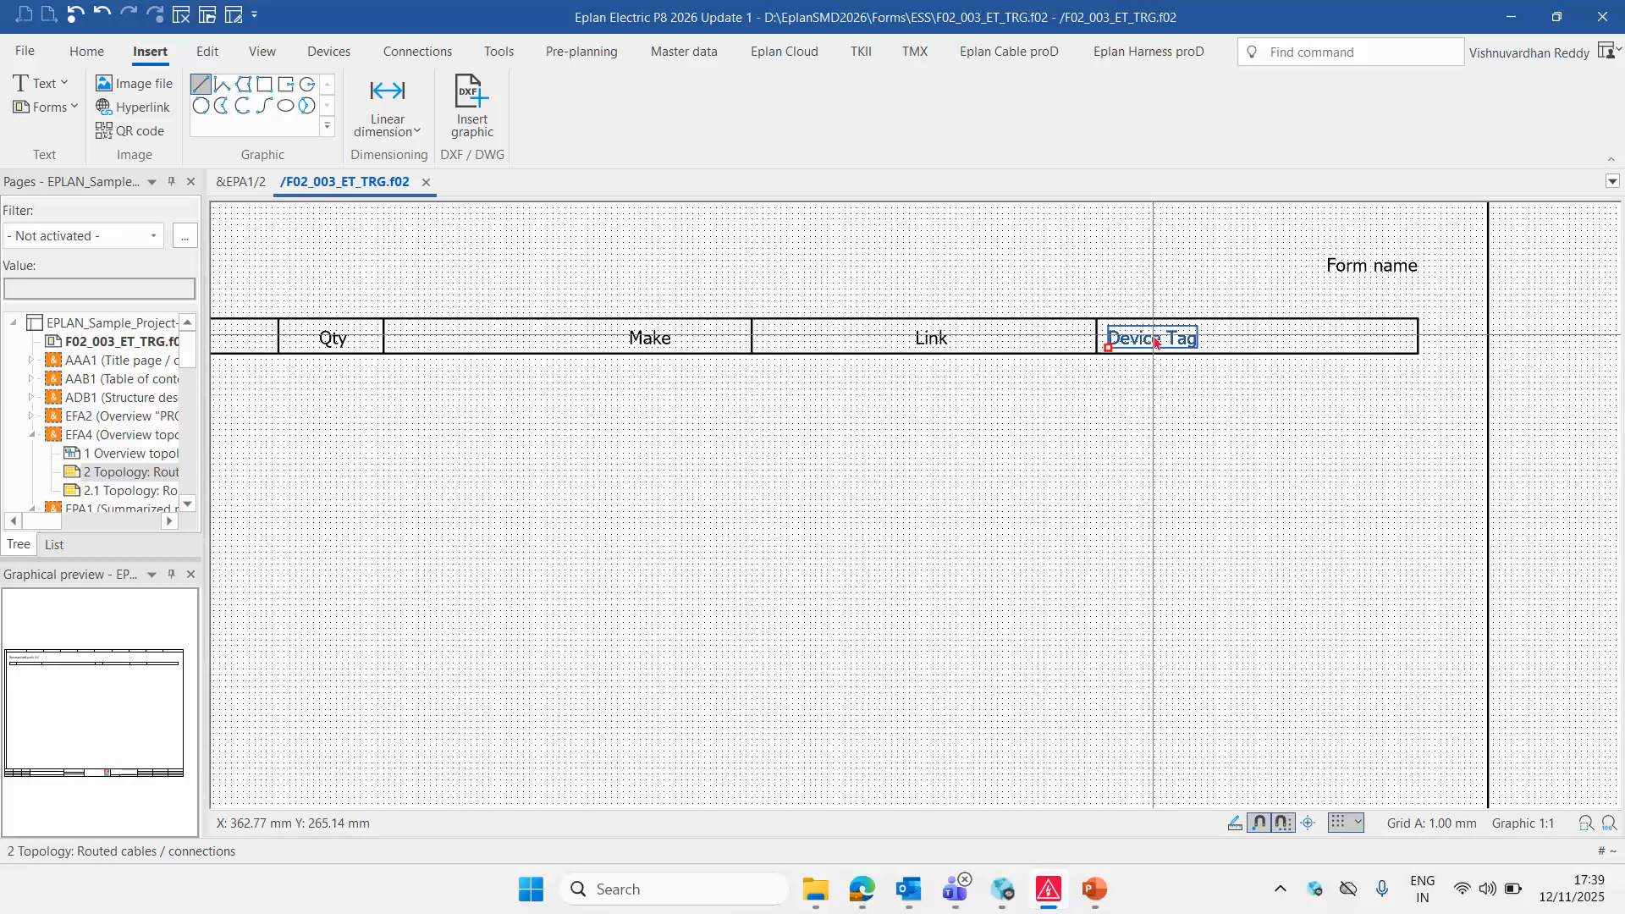
key("v")
left_click(1167, 348)
scroll(862, 433, "down", 1)
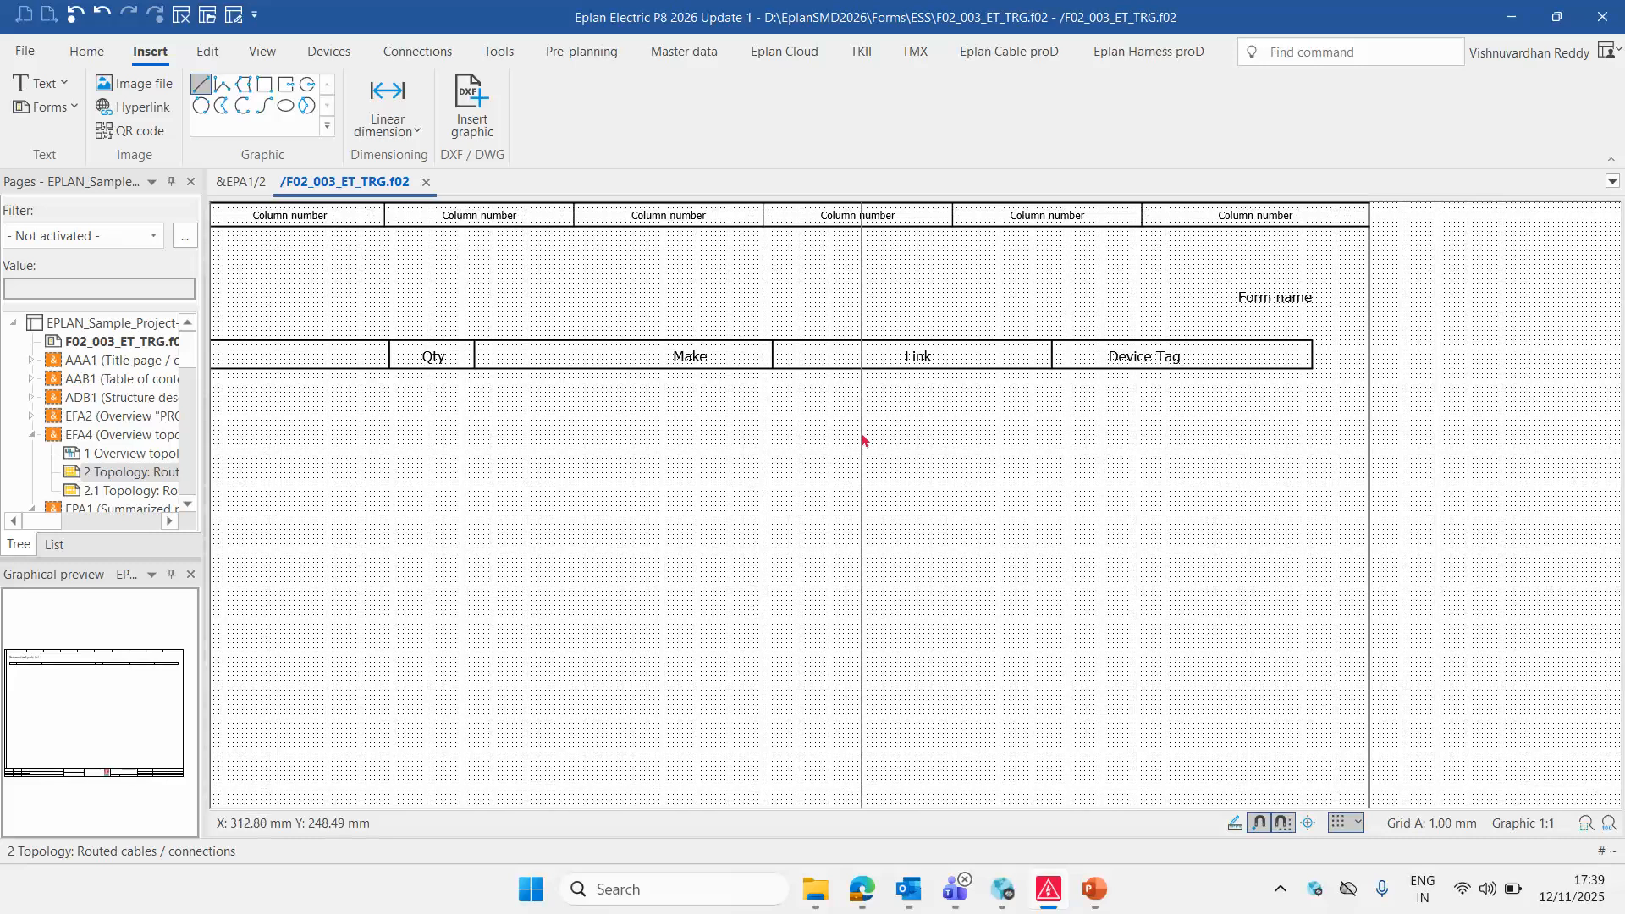
Narrow the "Link" column by moving its left divider to the right, and shift the "Link" heading to suit
scroll(863, 433, "down", 1)
left_click(797, 377)
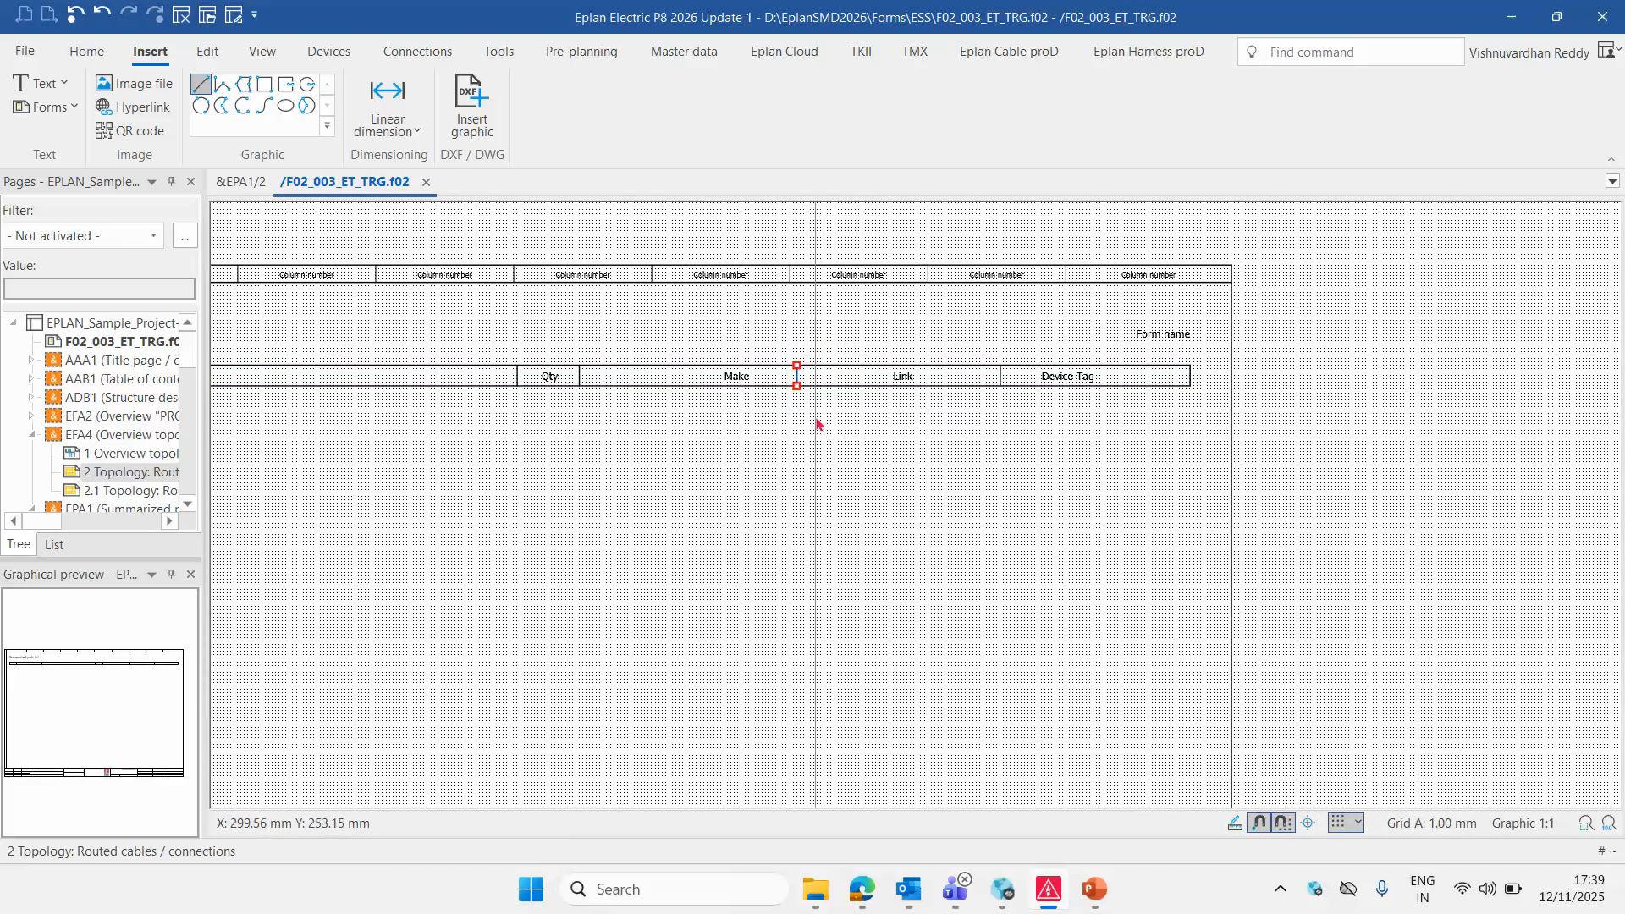
key("v")
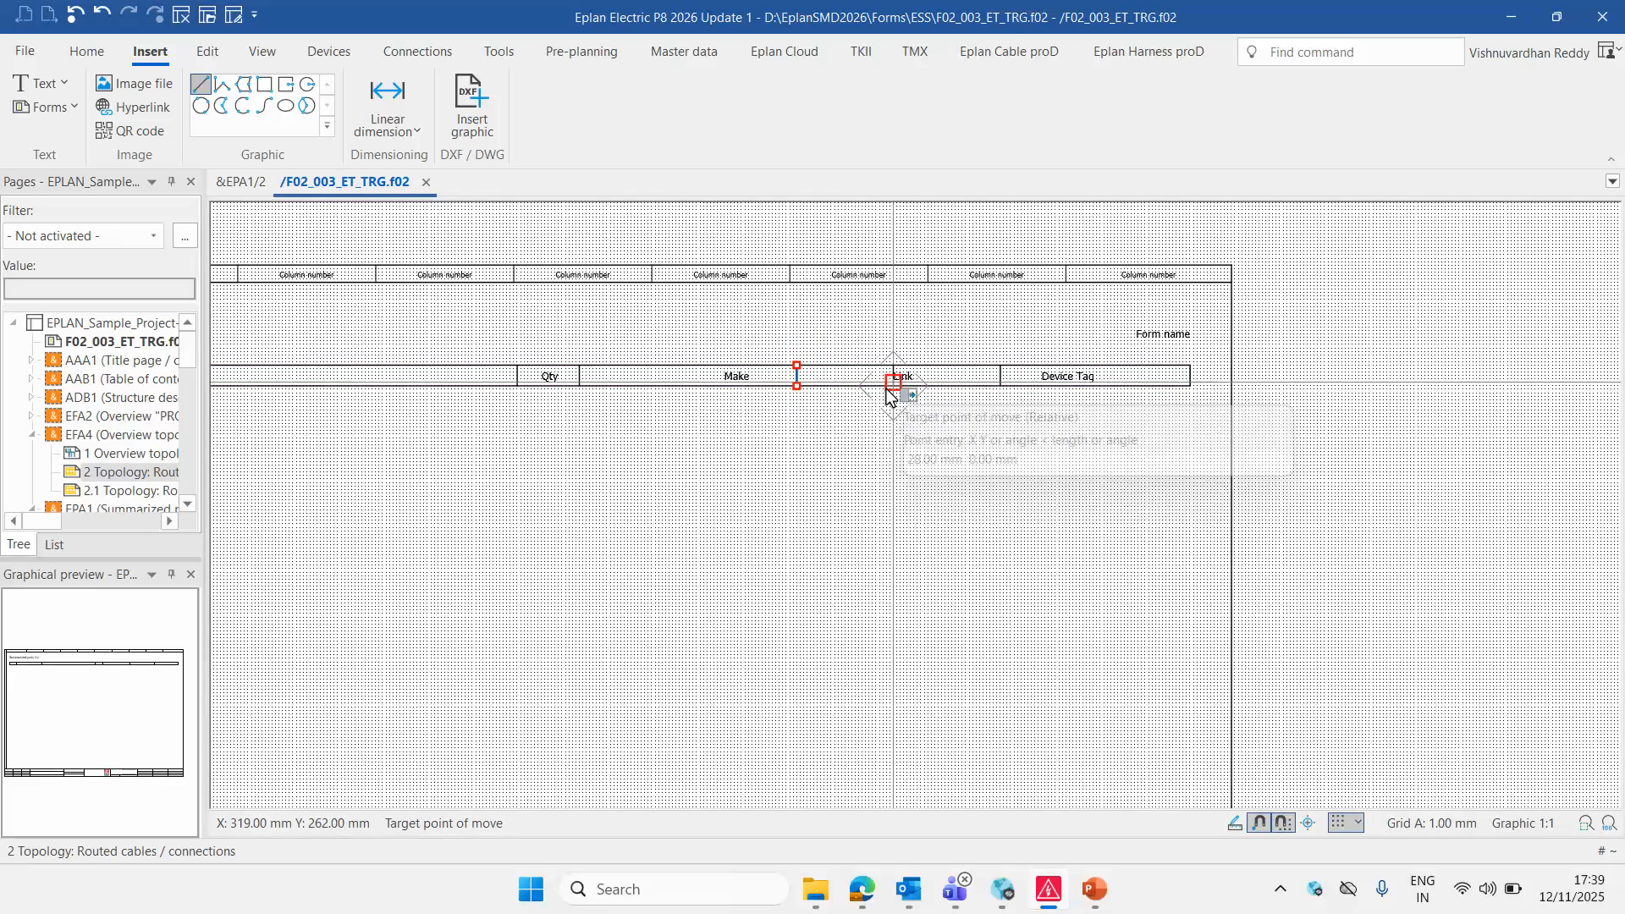
left_click(879, 390)
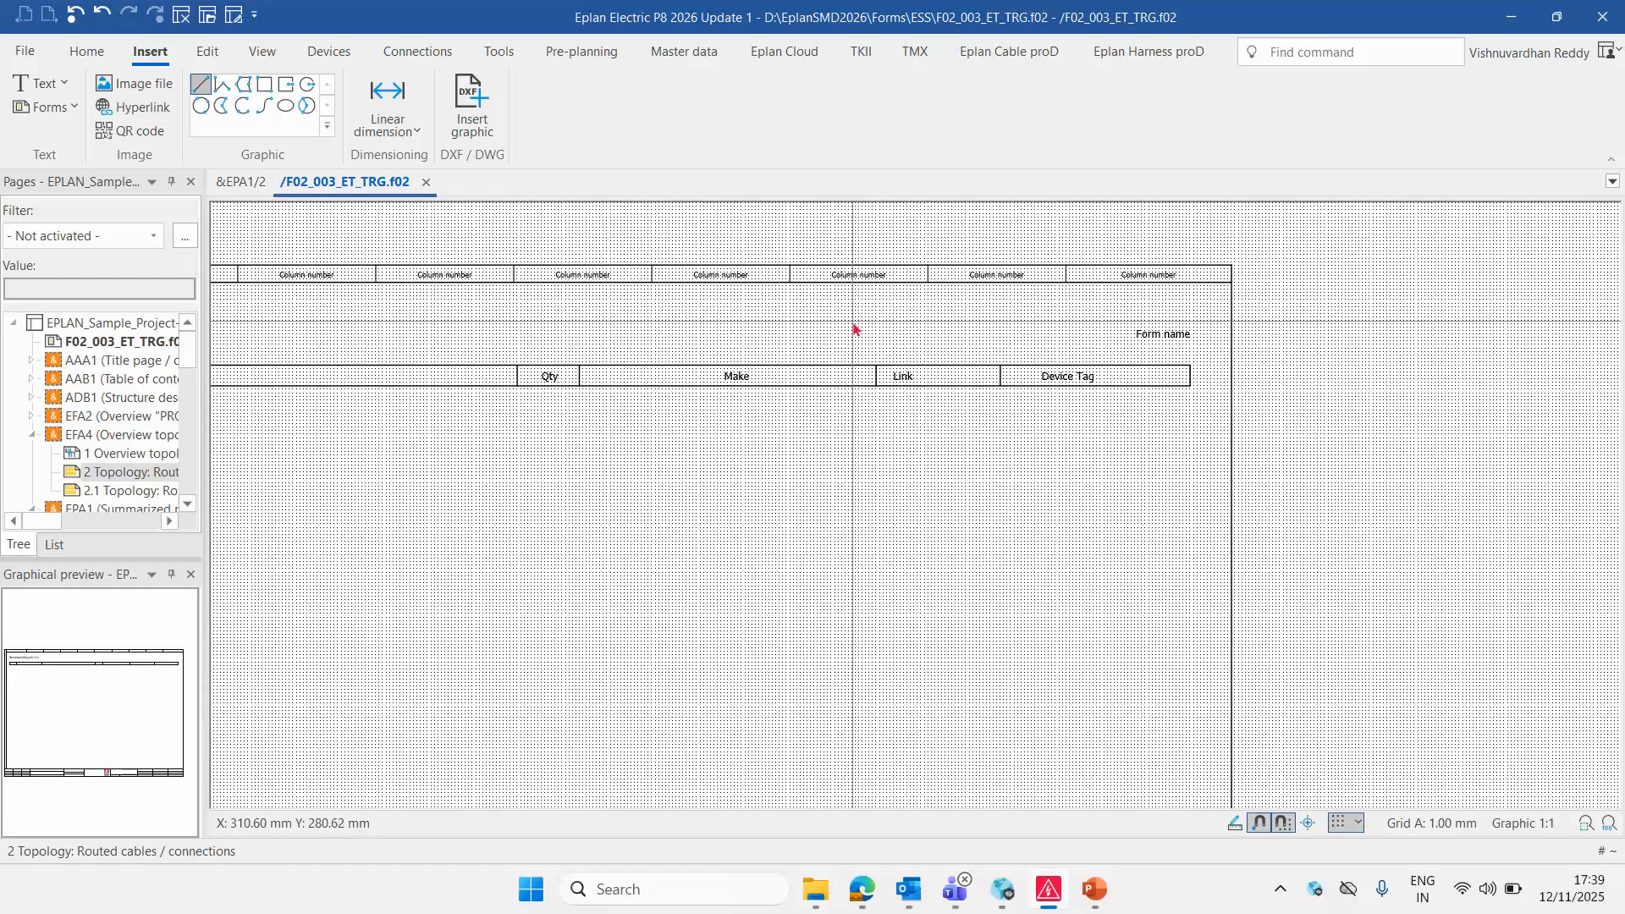
left_click(852, 331)
left_click(897, 388)
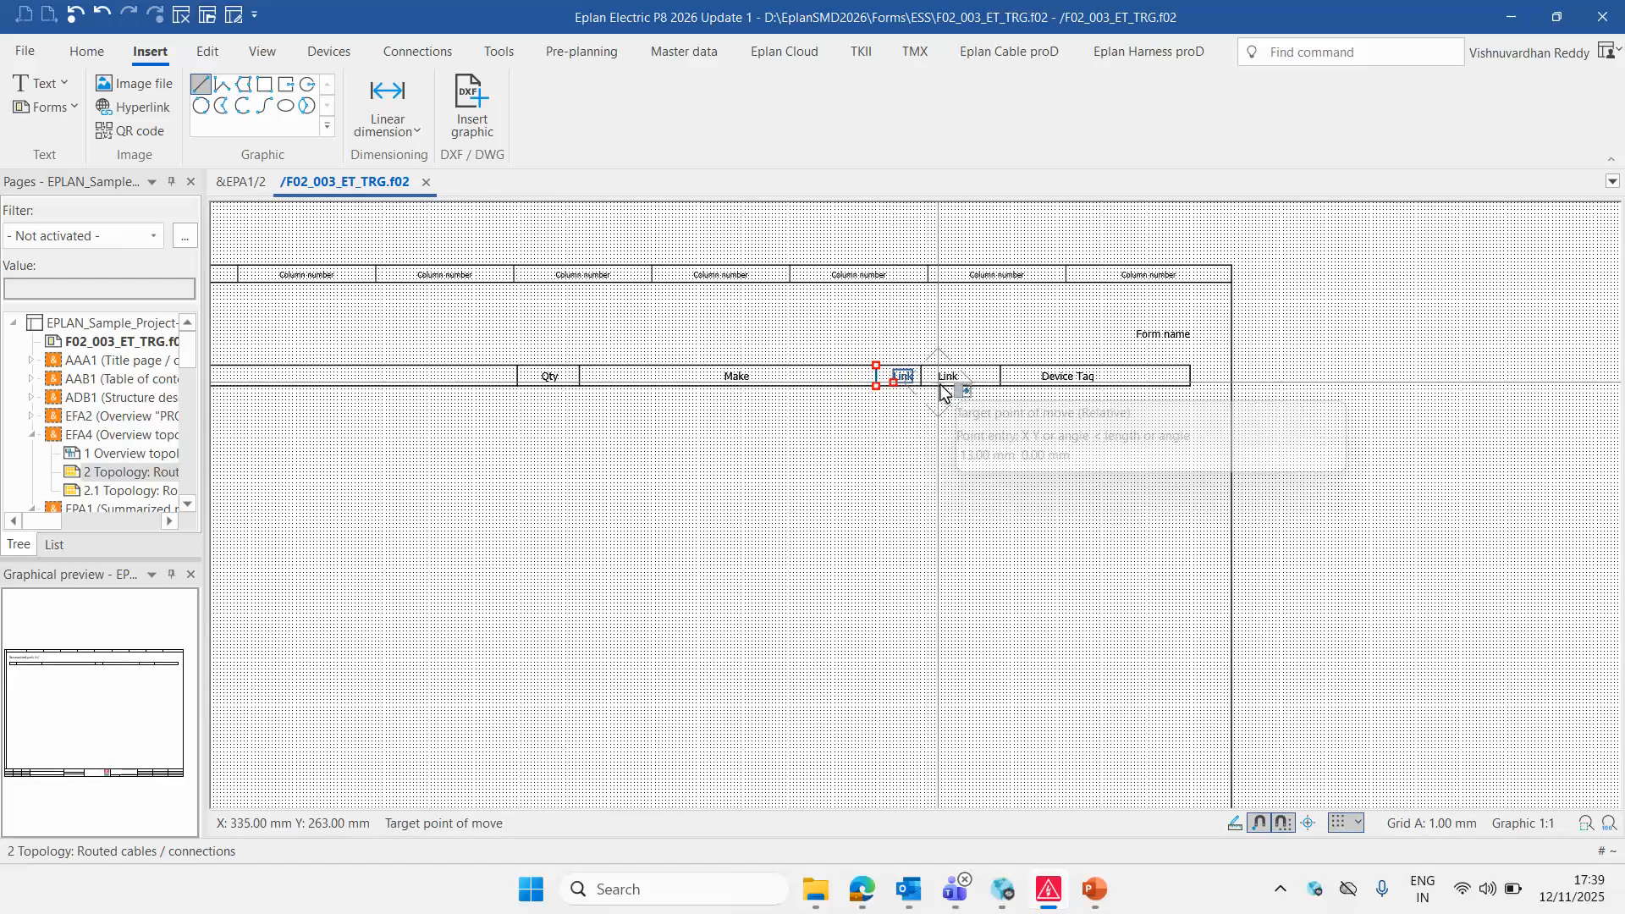
left_click(966, 392)
Move the "Make" heading to the right, close to the "Link" column's left divider
left_click(695, 328)
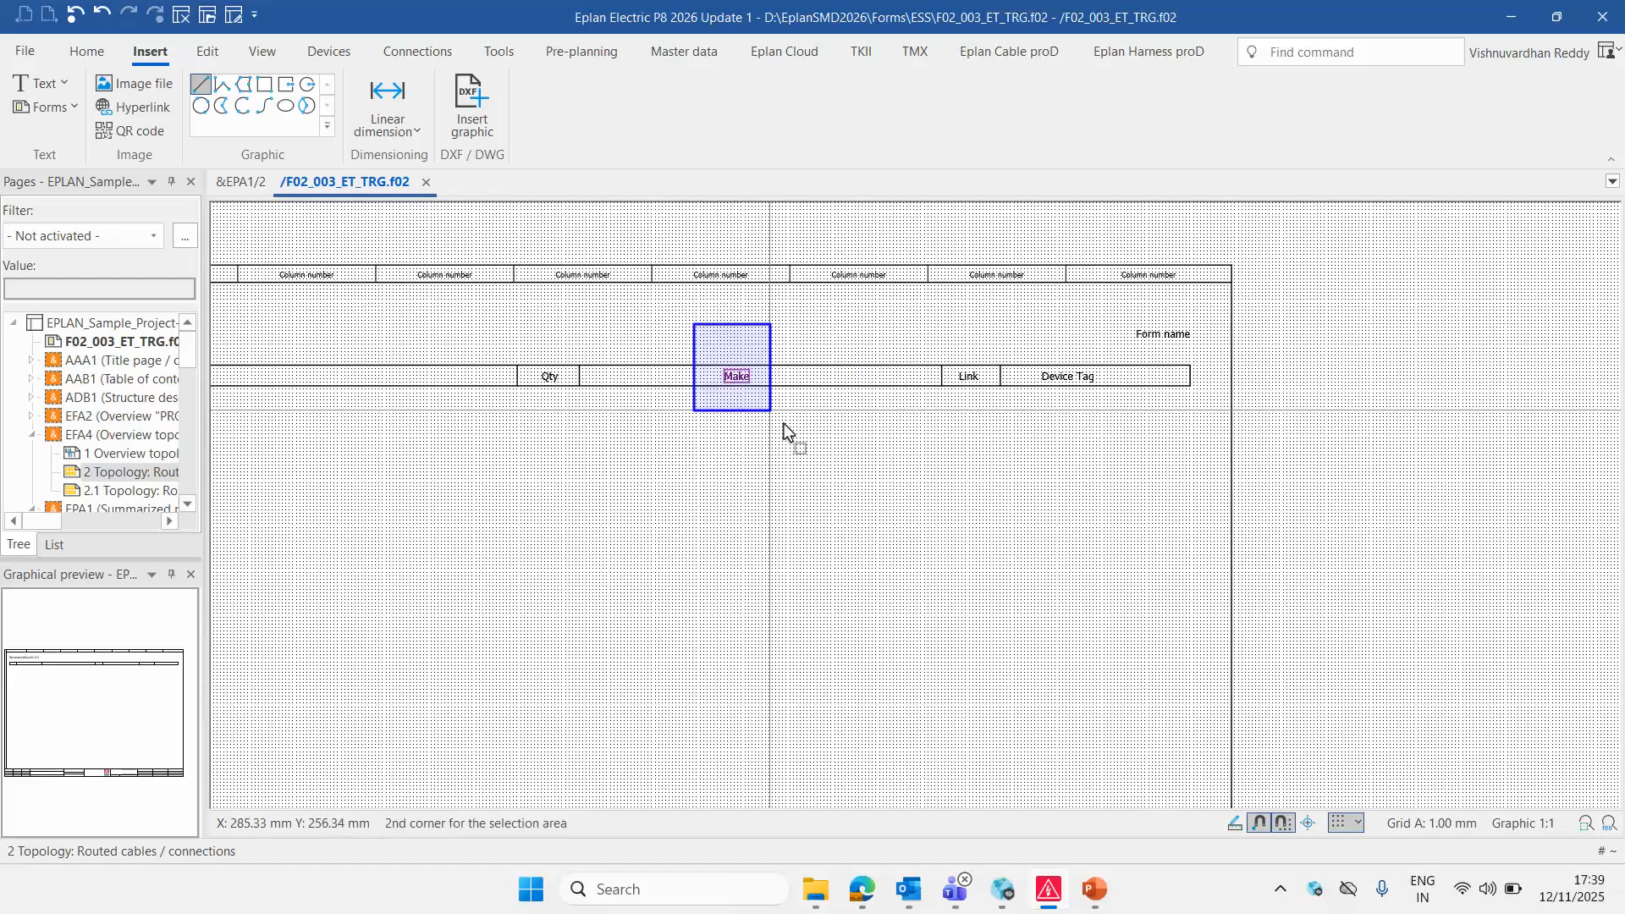
left_click(787, 430)
left_click(725, 382)
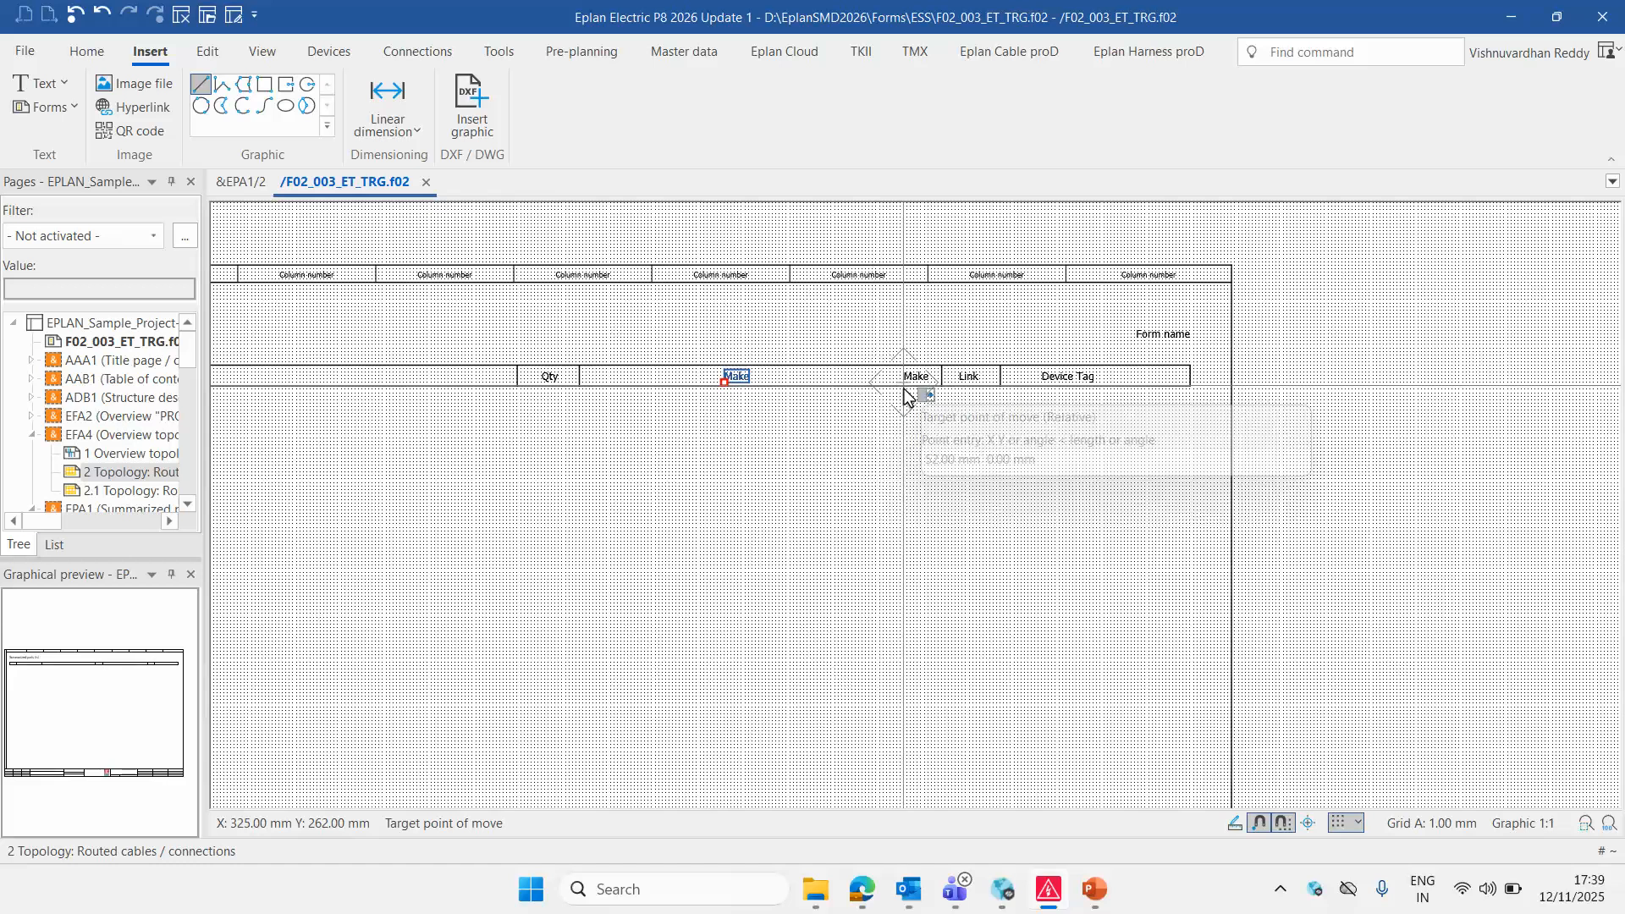
left_click(871, 392)
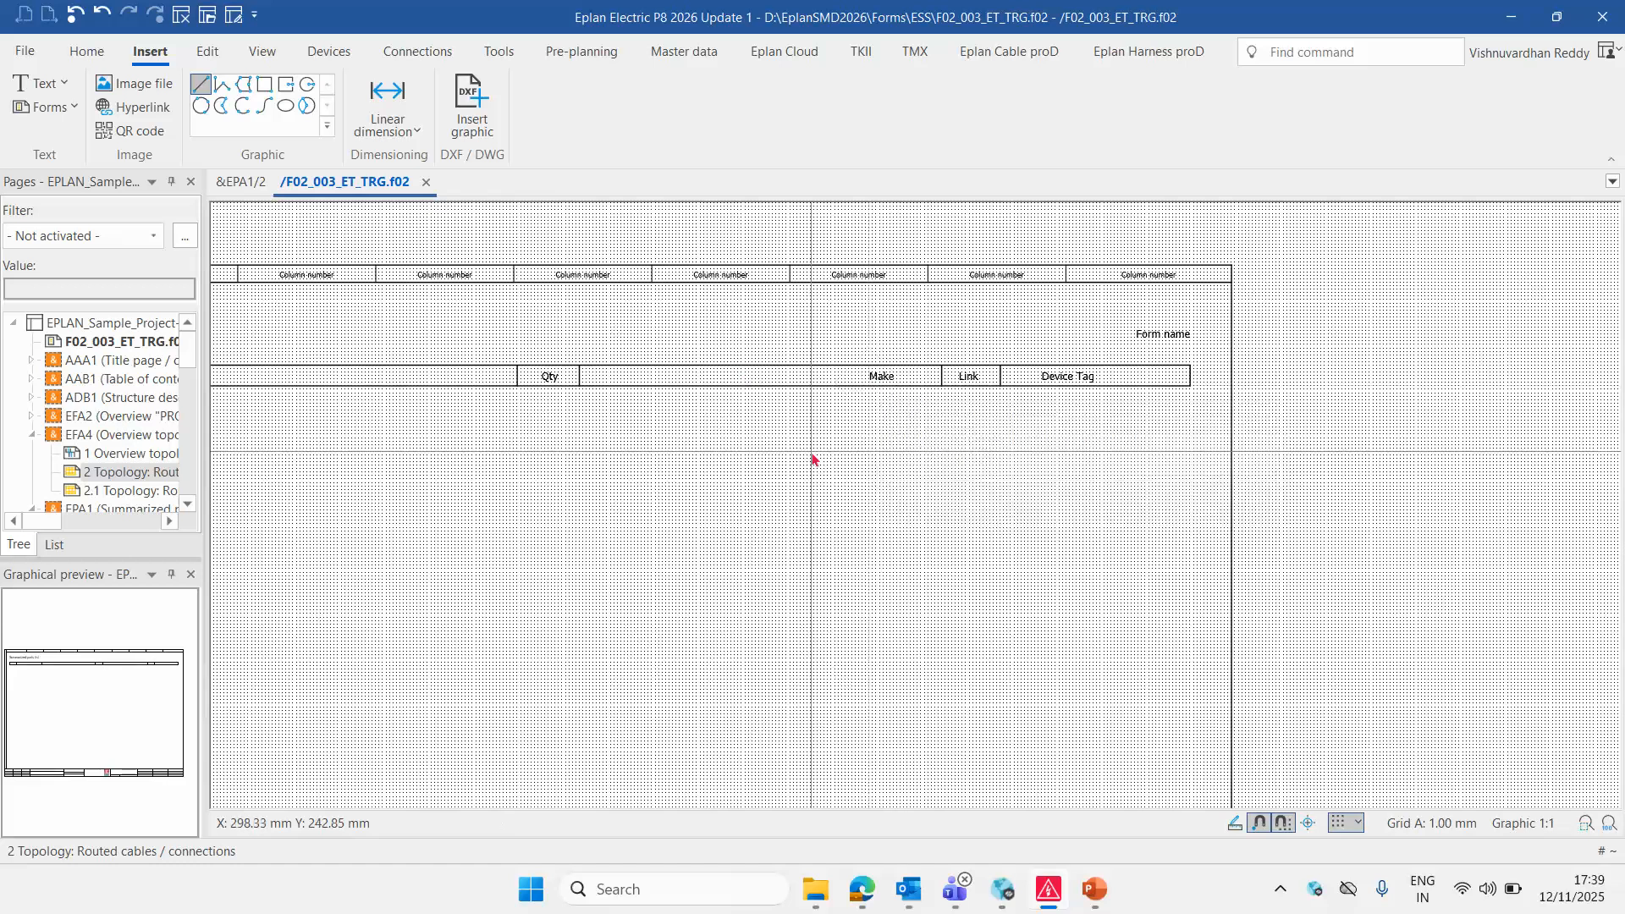
Move the divider between "Qty" and "Make" close to "Make", and shift the "Qty" heading with its left divider beside it
left_click_drag(577, 331, 613, 450)
left_click(579, 383)
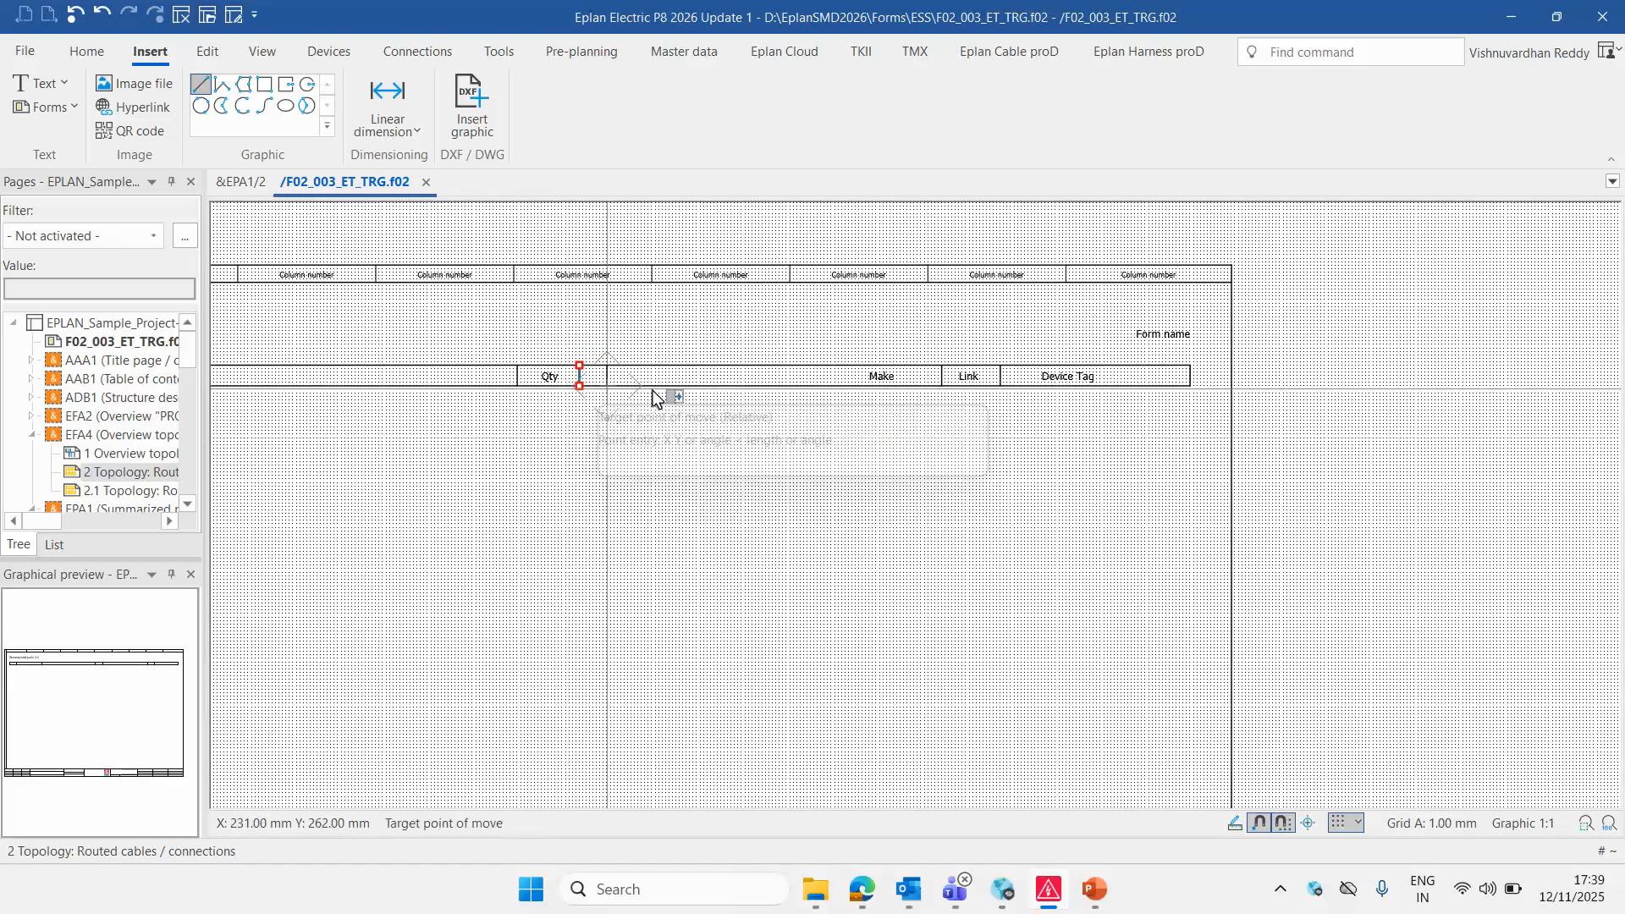
left_click(815, 388)
left_click_drag(494, 322, 583, 437)
left_click(546, 381)
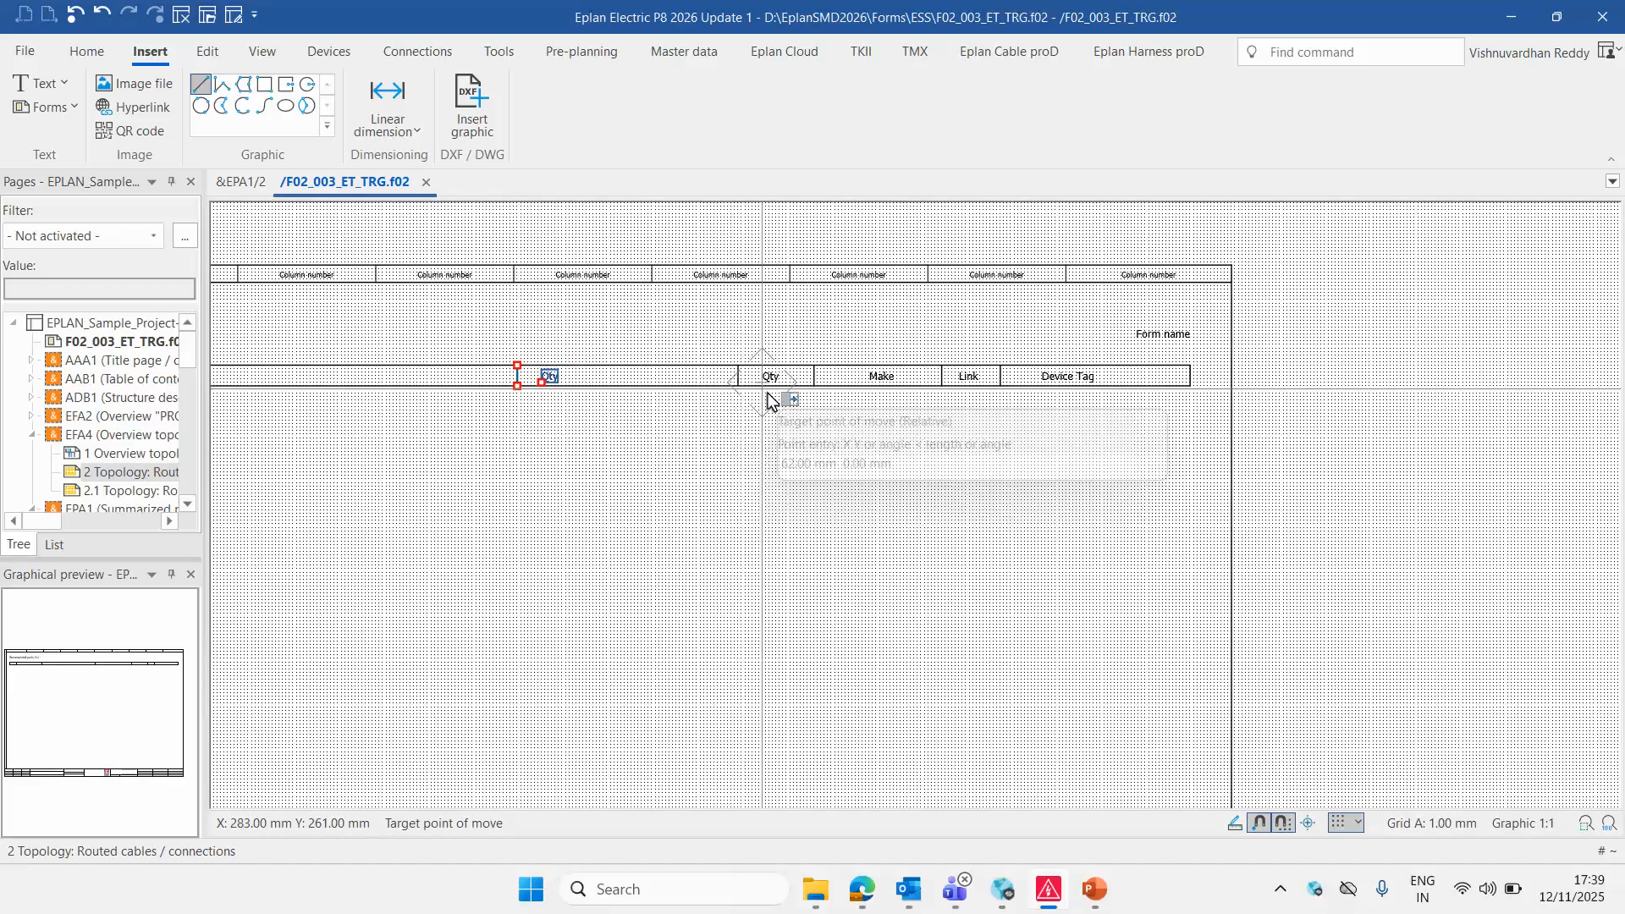
left_click(774, 392)
Duplicate the header row's rectangle and all its column divider lines once with offset 0 -6, leaving out the heading texts
scroll(965, 476, "down", 4)
scroll(649, 513, "up", 3)
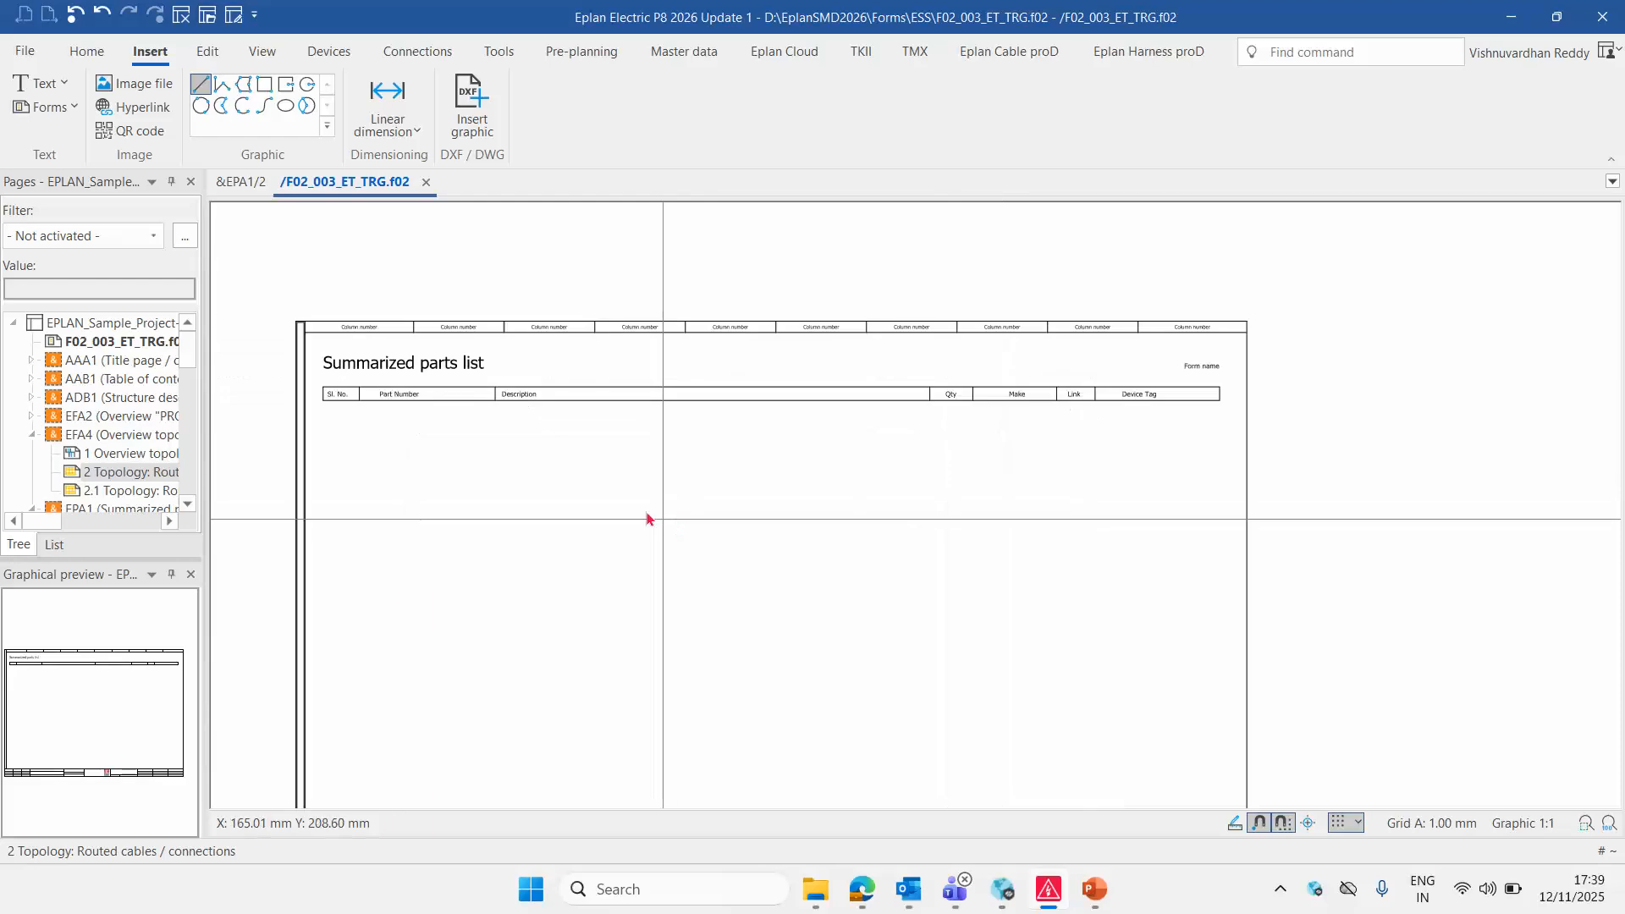
scroll(275, 400, "up", 2)
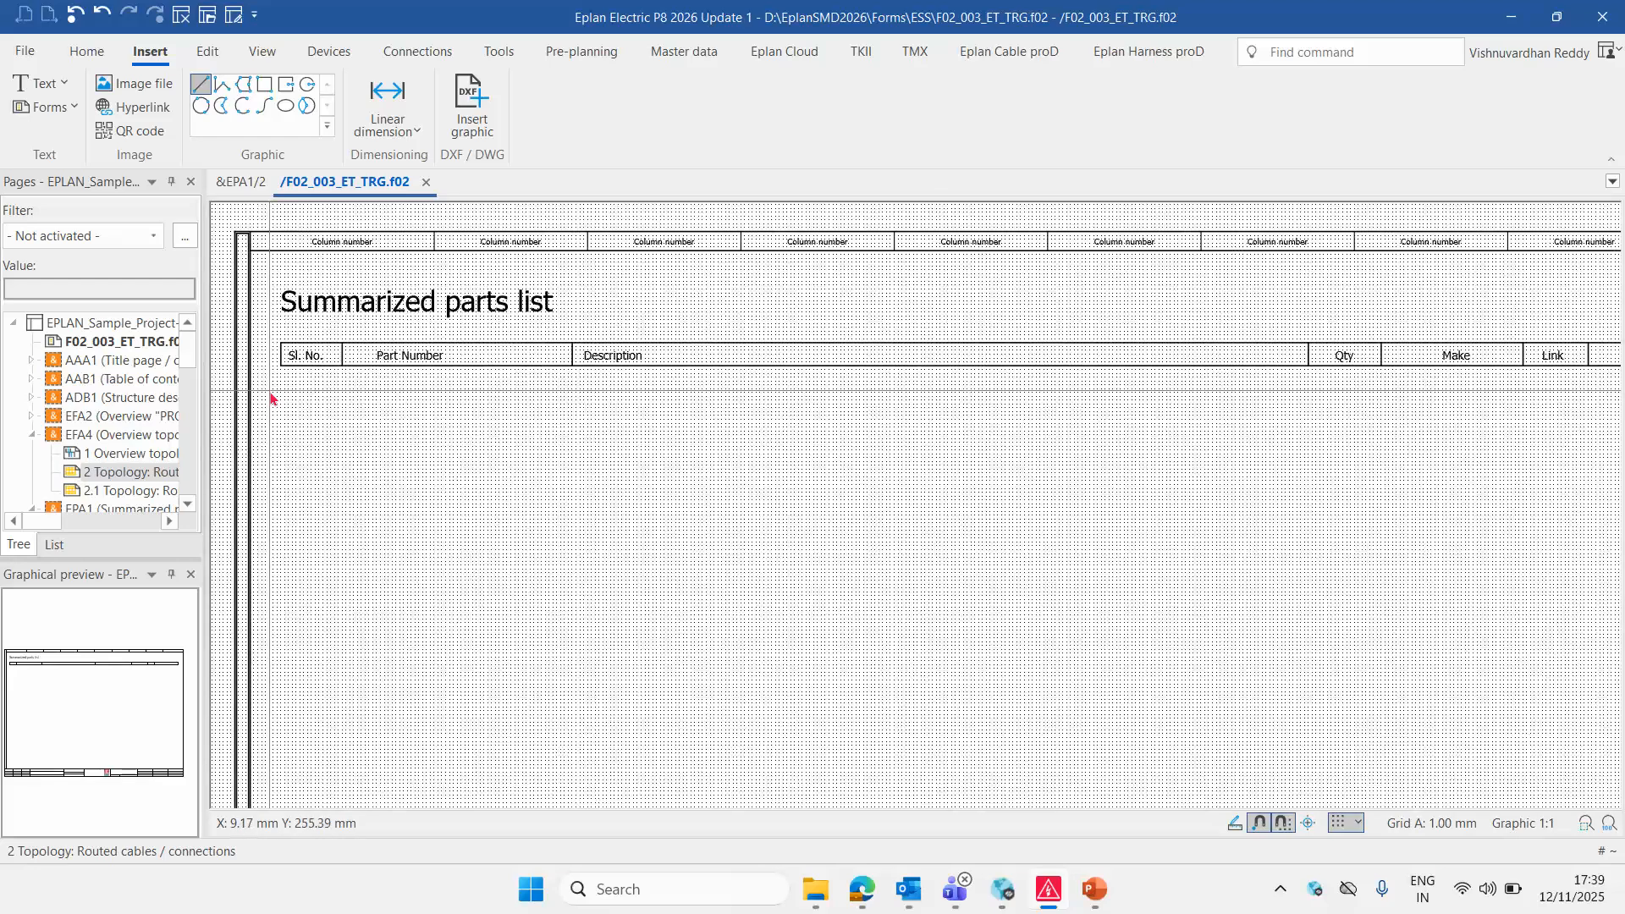
left_click(328, 360)
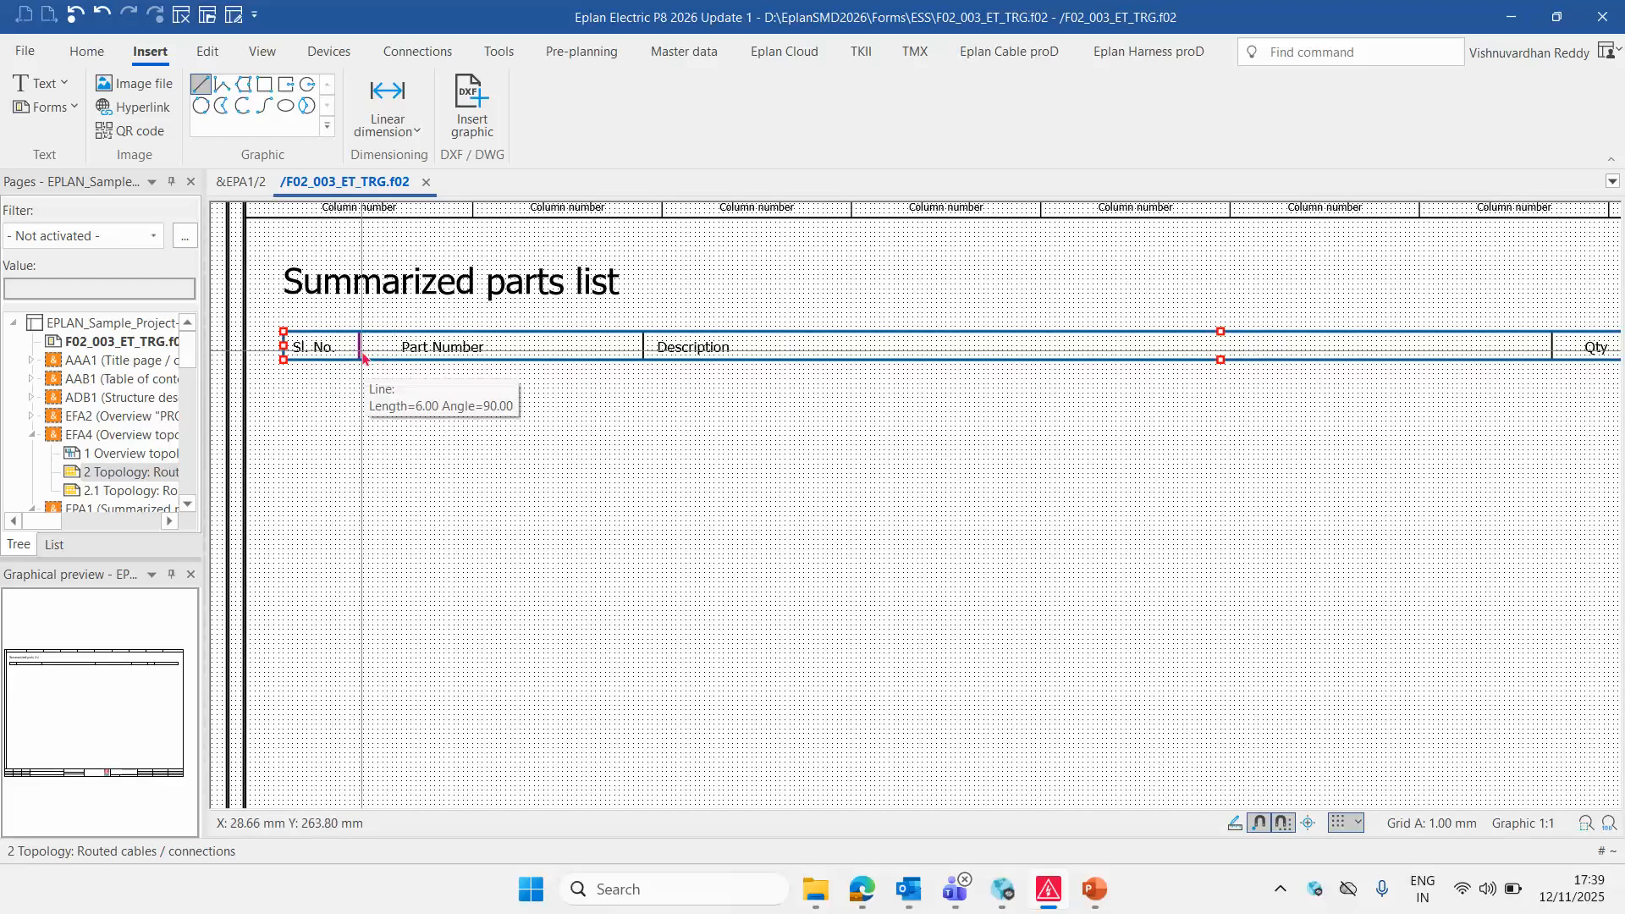
left_click(362, 347, "ctrl")
left_click(645, 349, "ctrl")
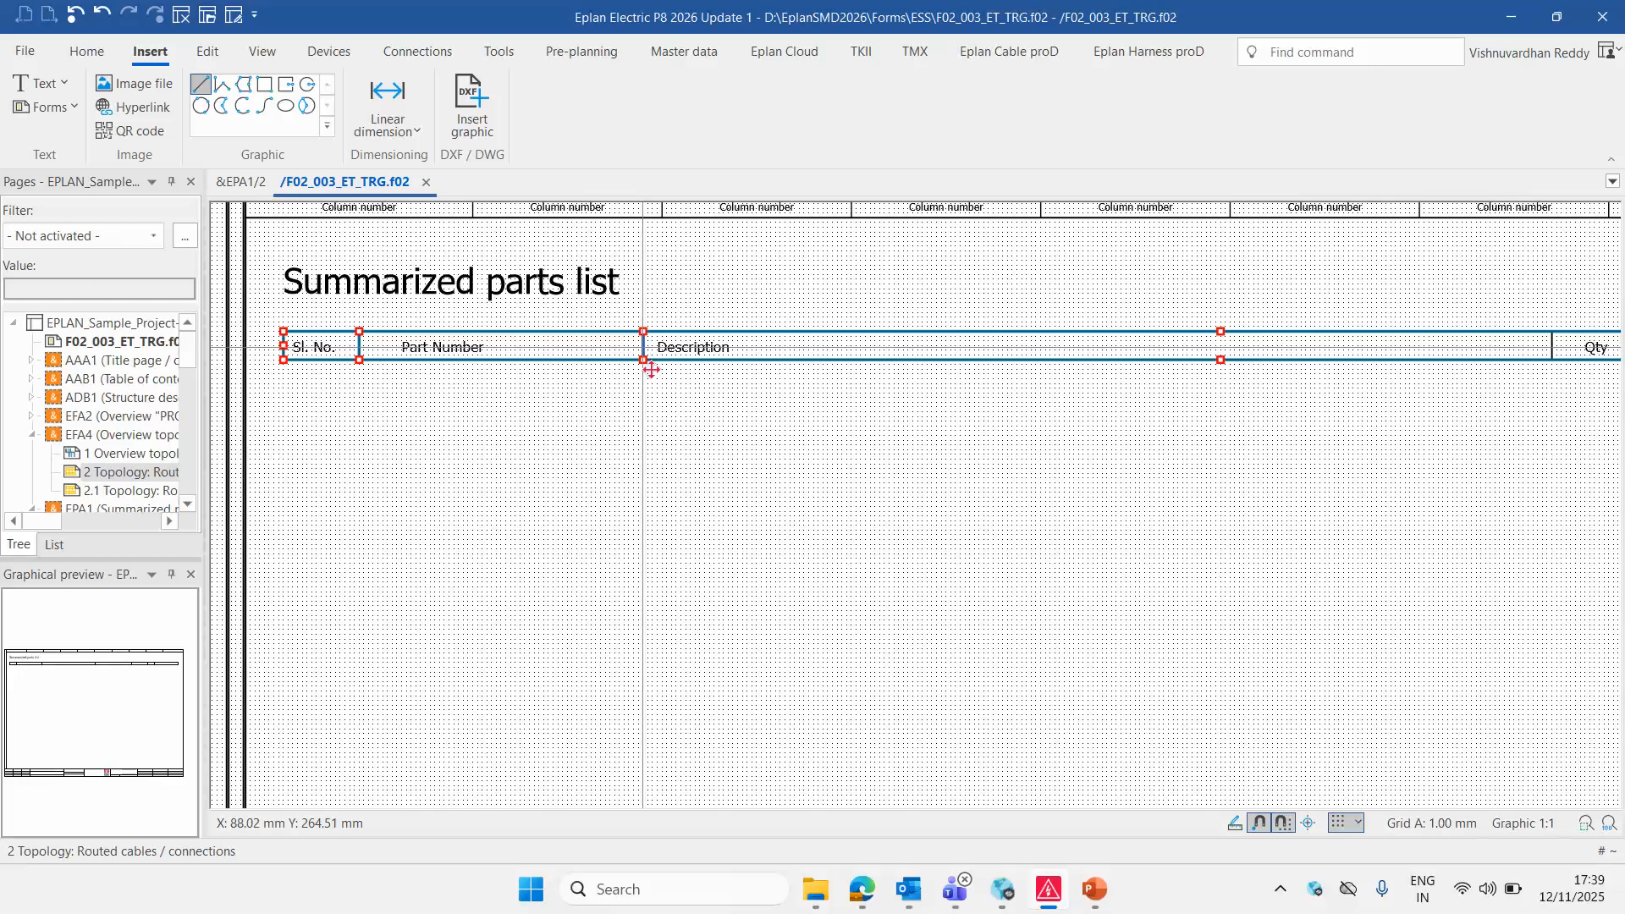
scroll(449, 475, "down", 1)
scroll(449, 483, "down", 1)
scroll(1253, 415, "up", 4)
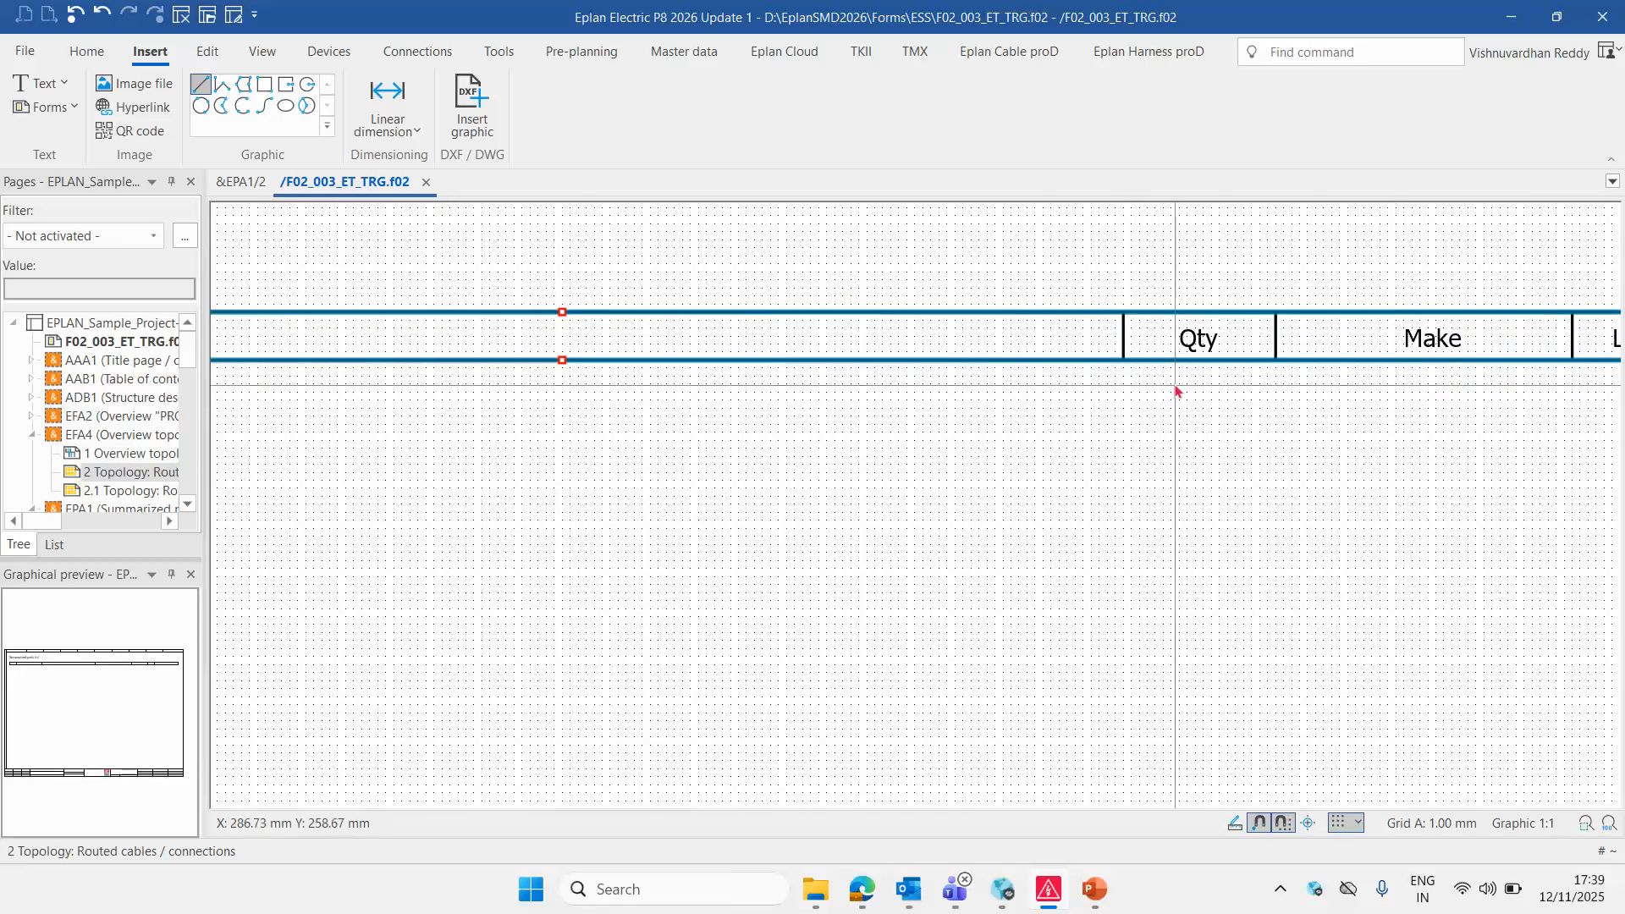
left_click(1121, 346, "ctrl")
left_click(1194, 339, "ctrl")
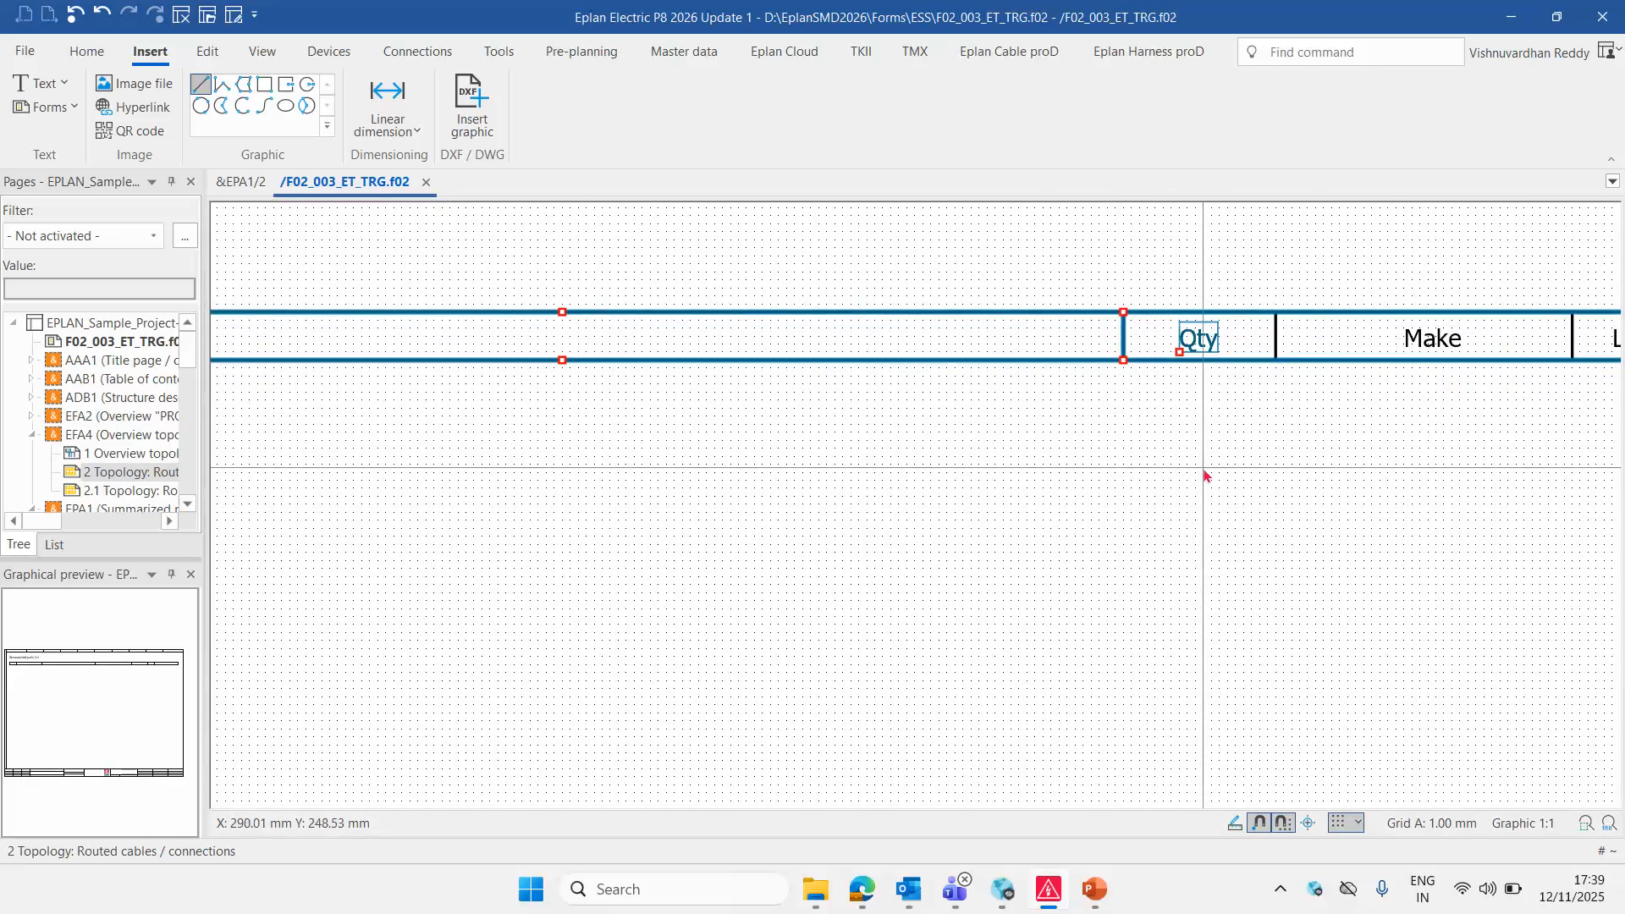
left_click(1197, 337, "ctrl")
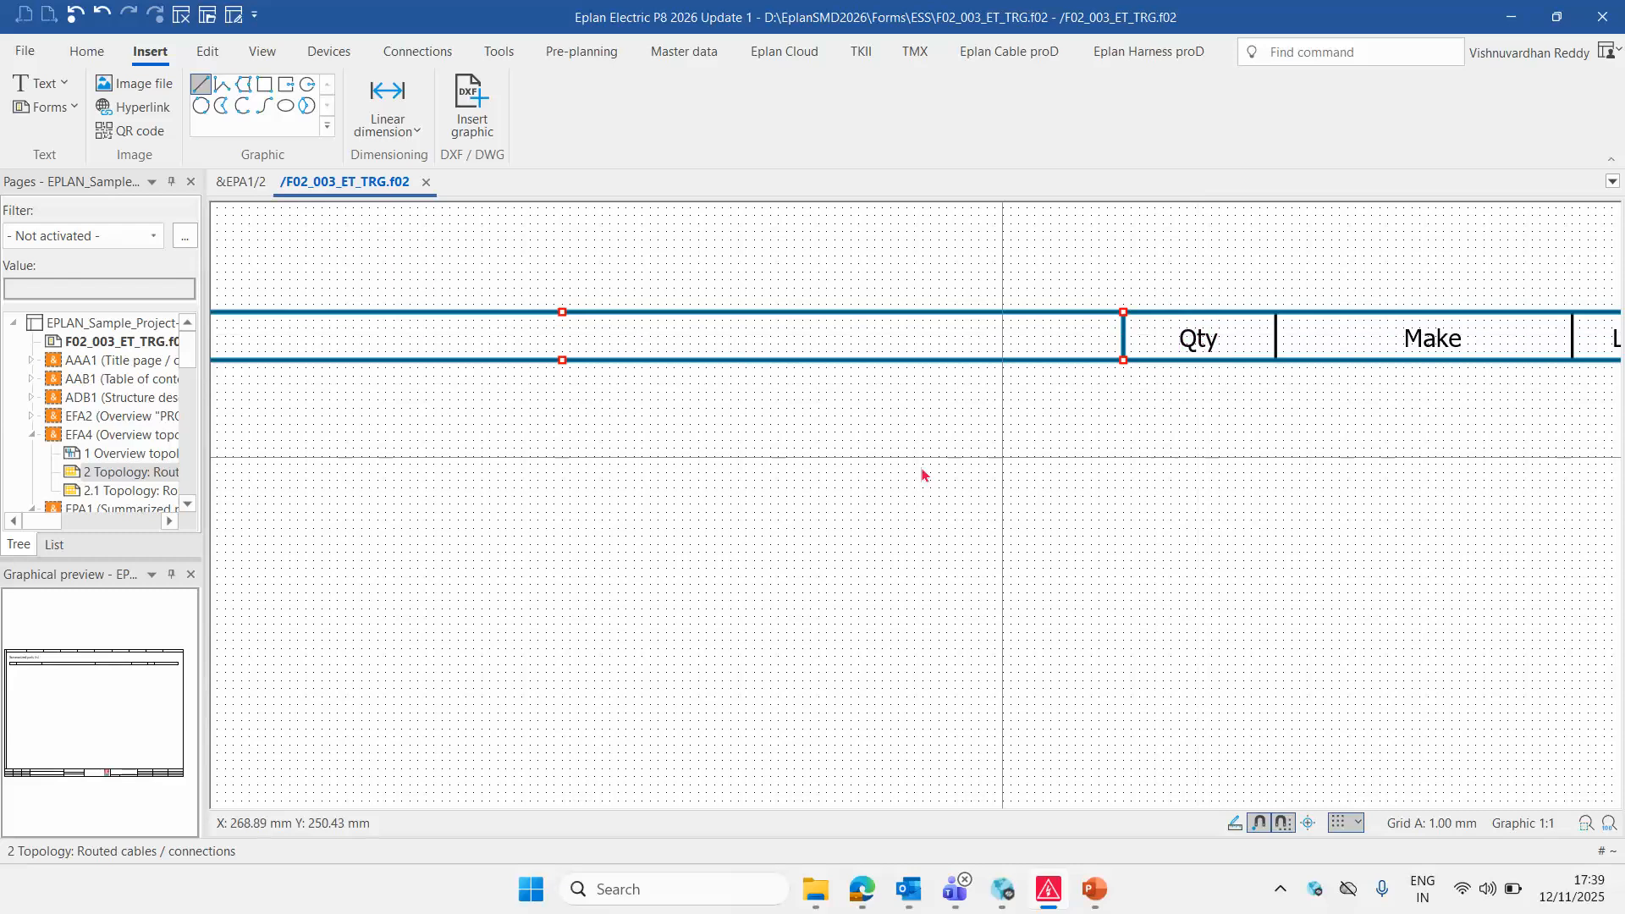
scroll(449, 502, "down", 2)
scroll(446, 512, "down", 2)
scroll(1101, 542, "up", 3)
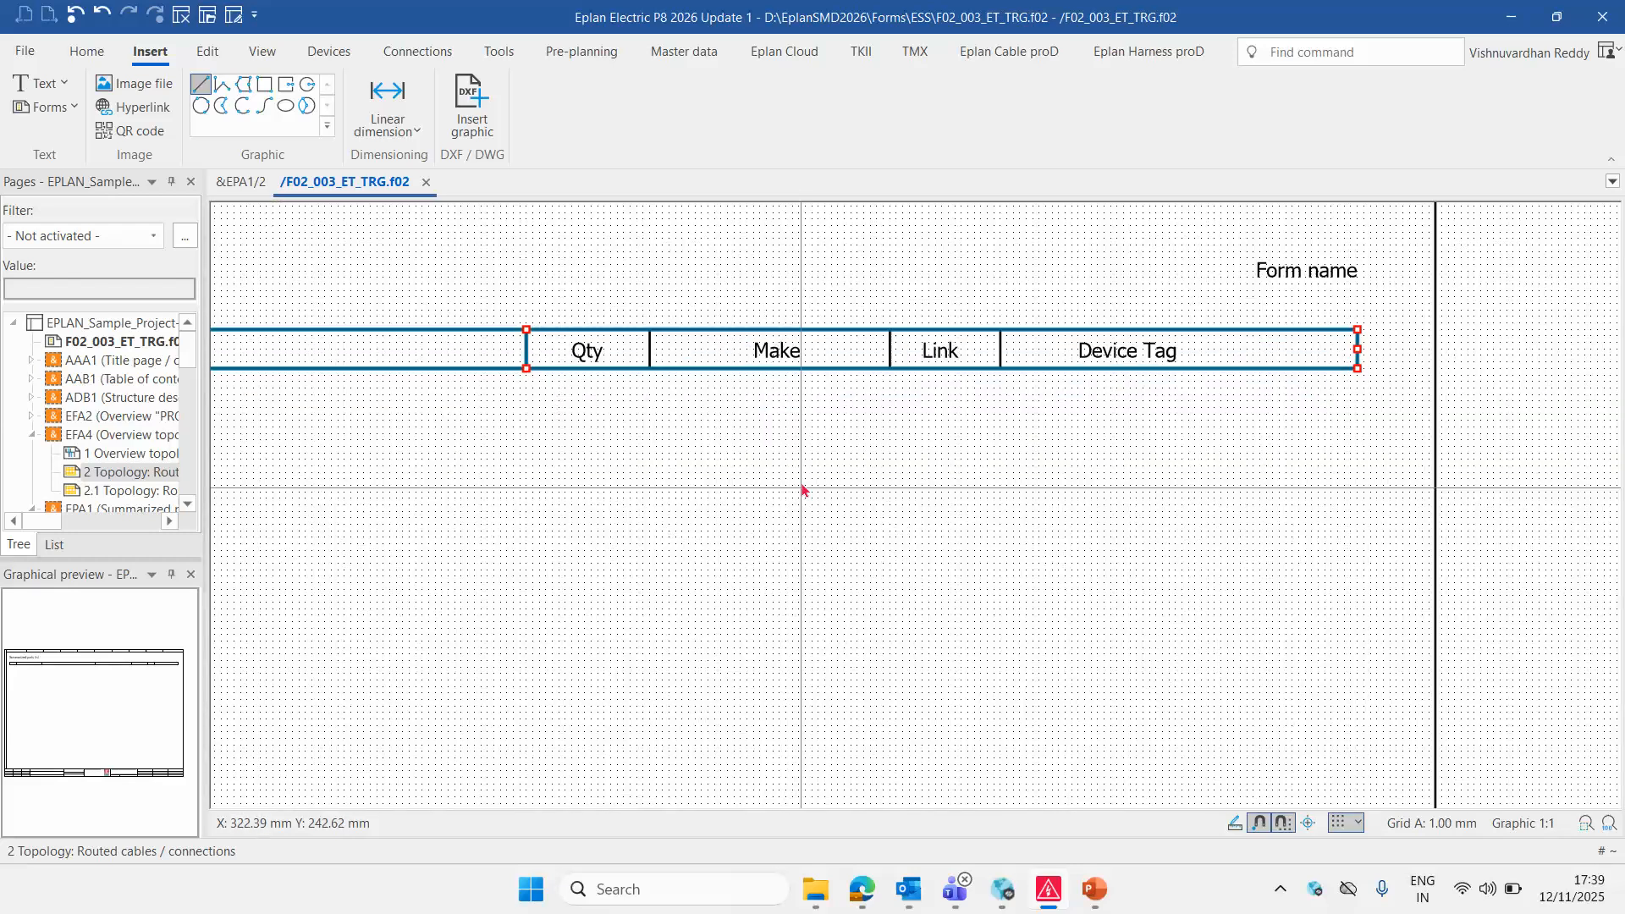
left_click(650, 352, "ctrl")
left_click(889, 352, "ctrl")
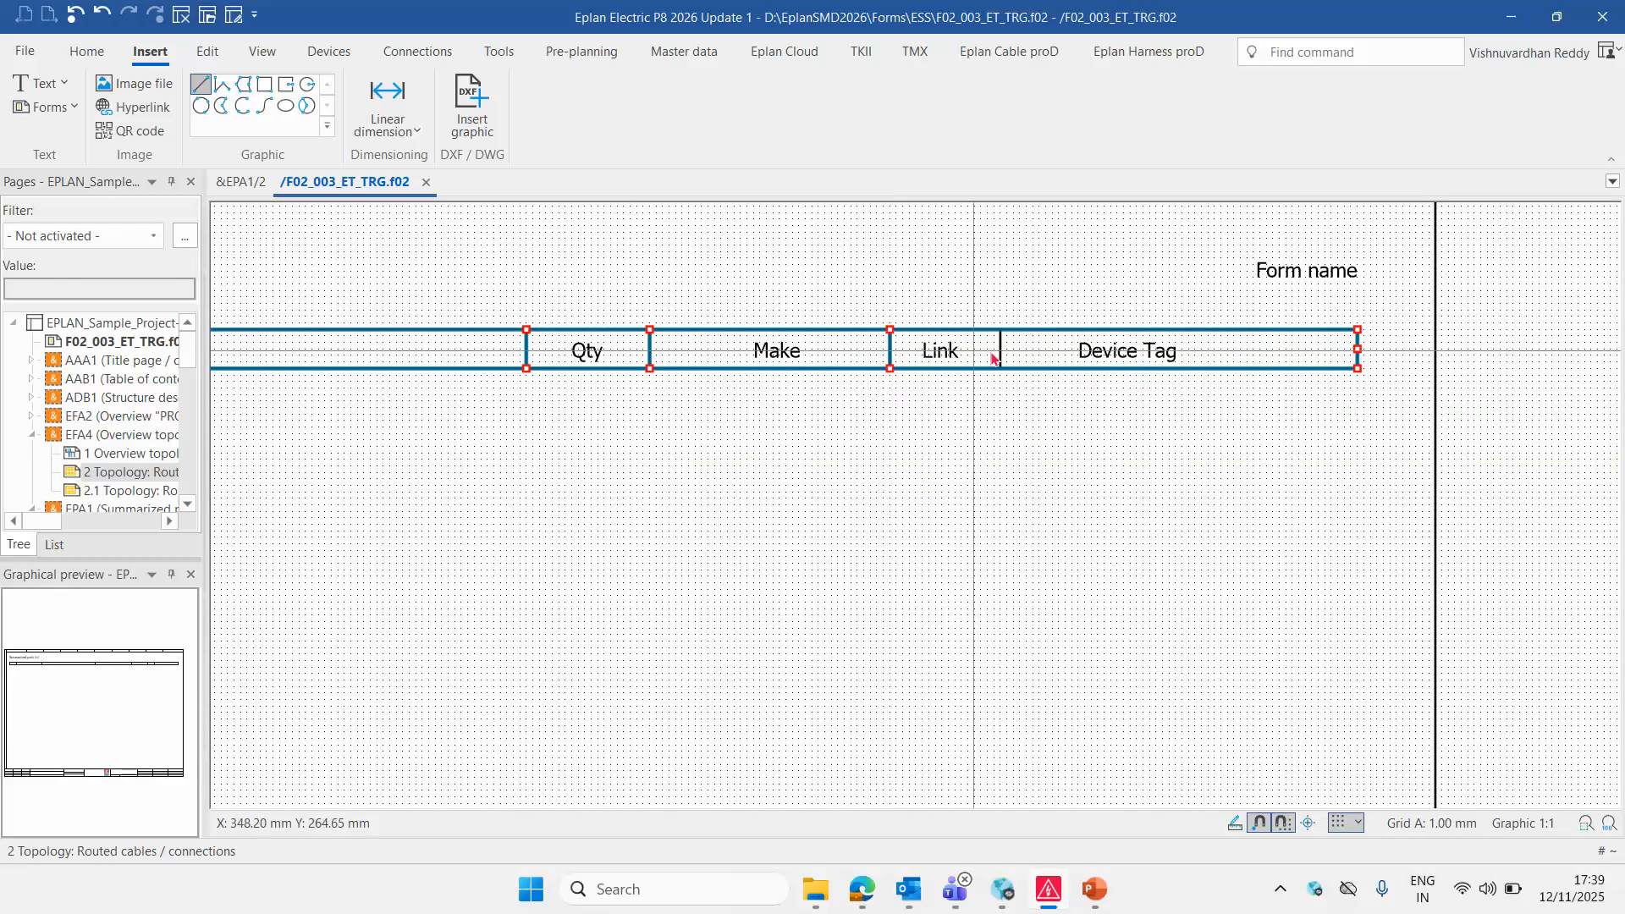
left_click(999, 356, "ctrl")
scroll(1335, 446, "down", 4)
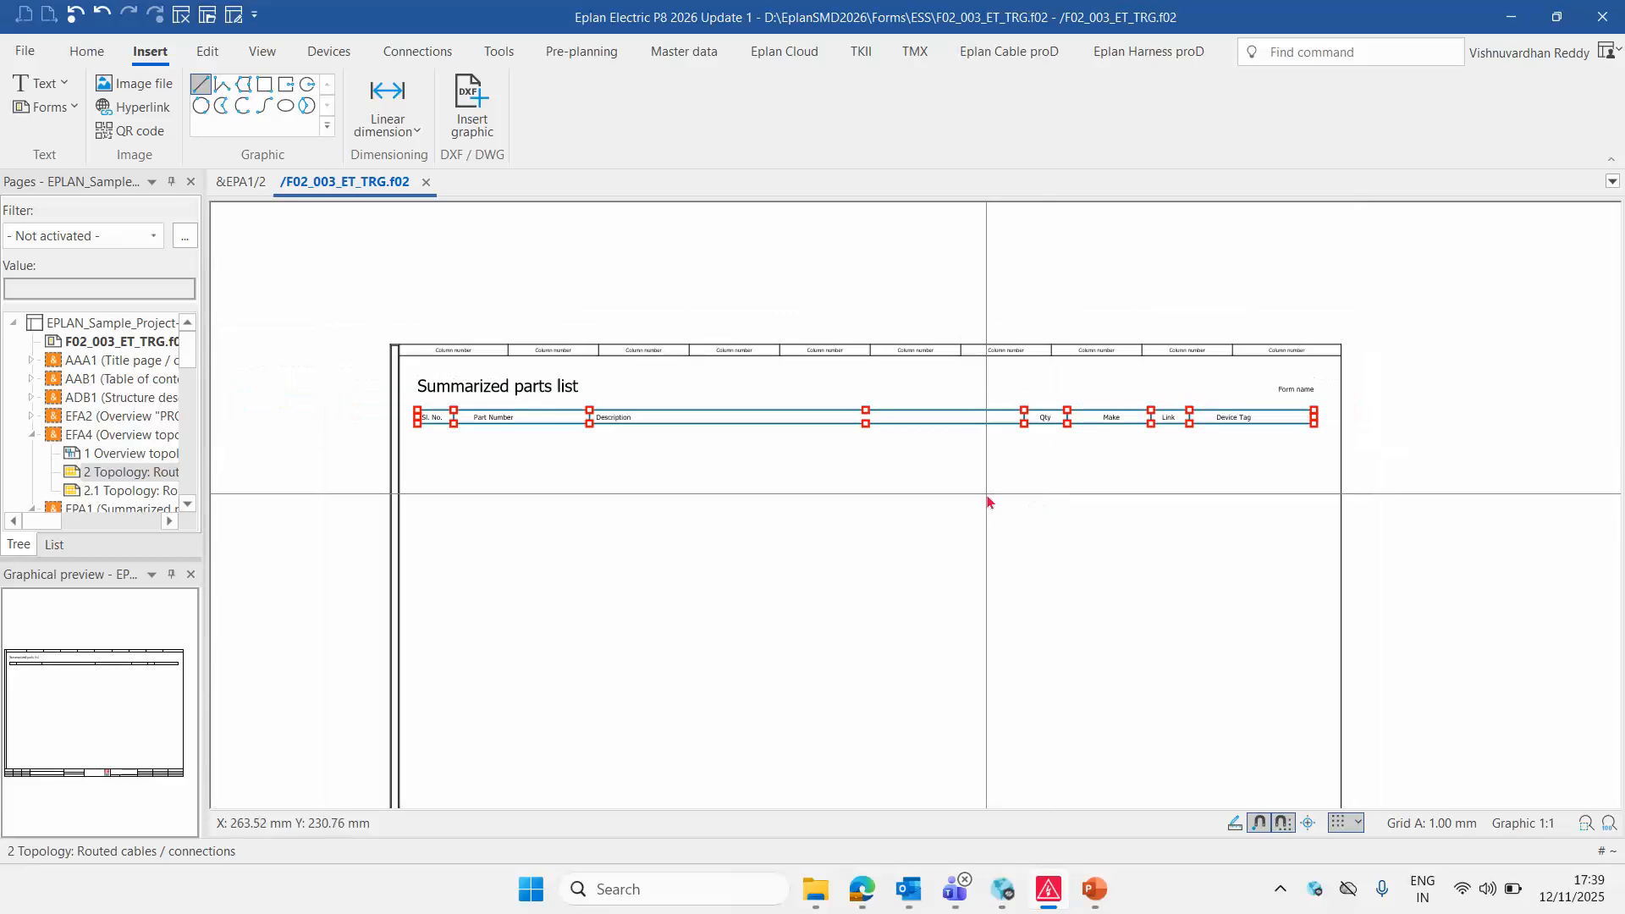
scroll(378, 499, "up", 5)
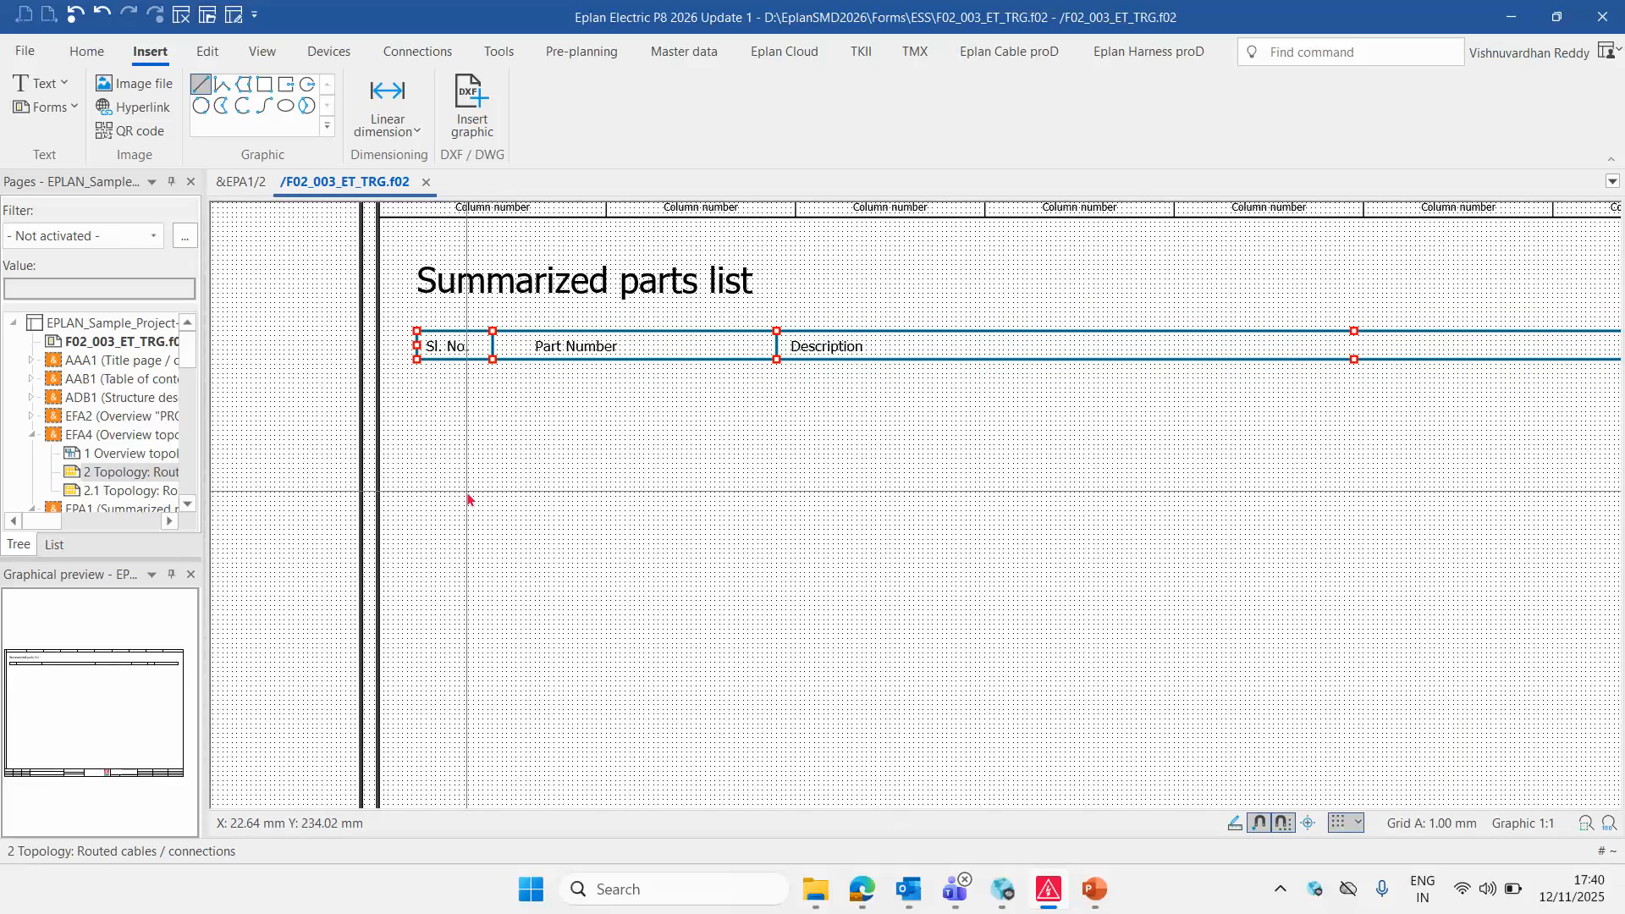
left_click(416, 359)
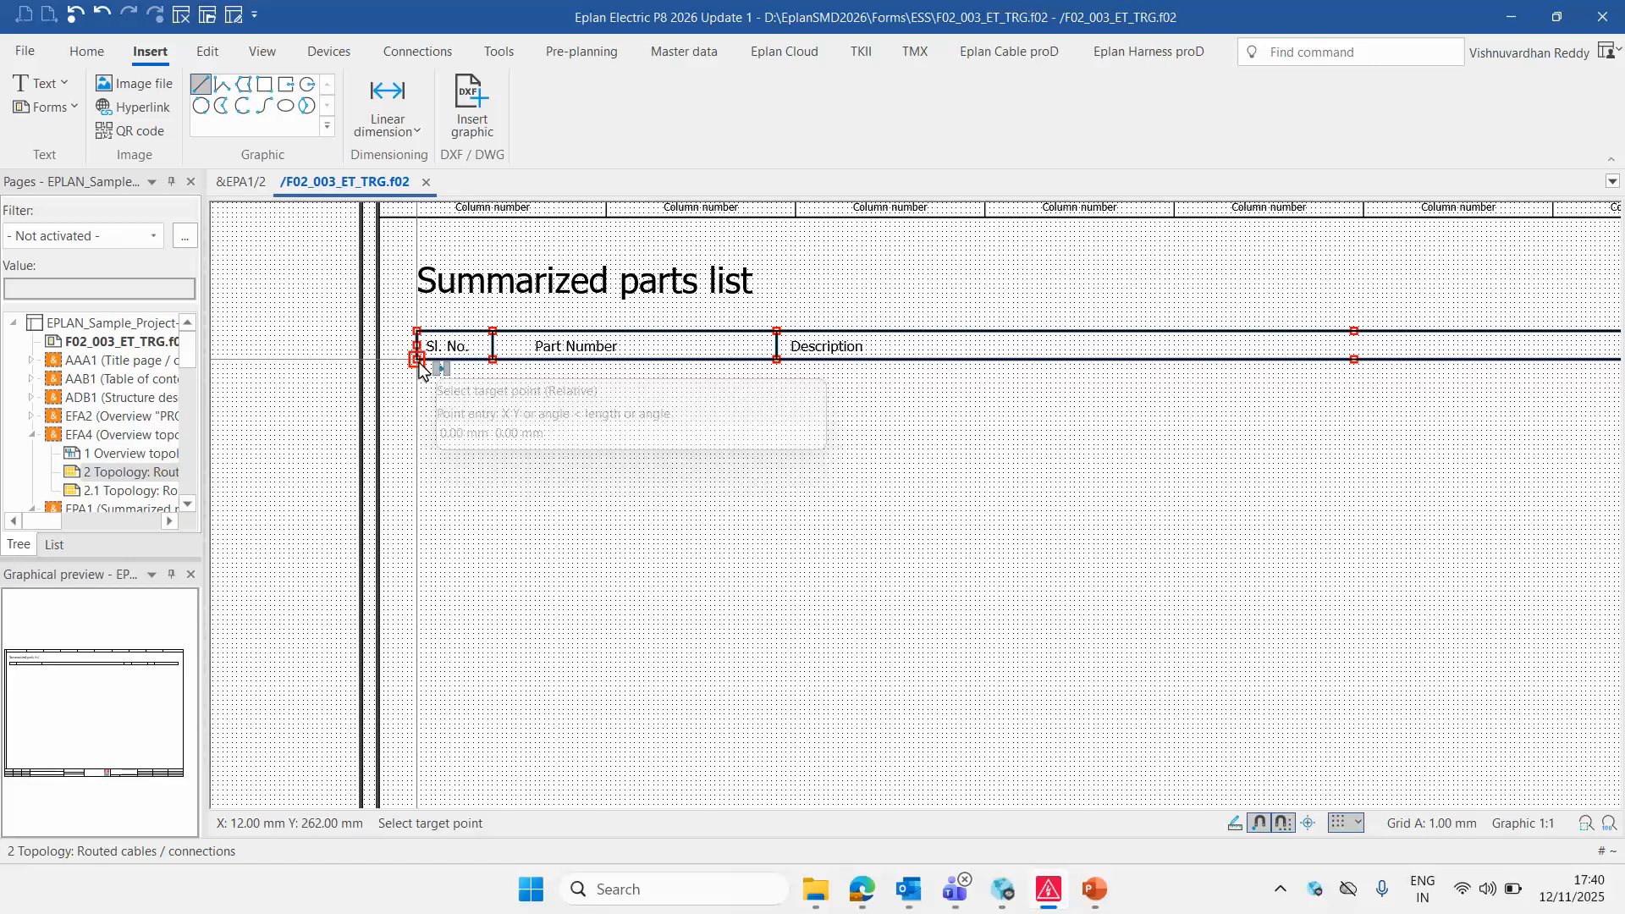
type("0")
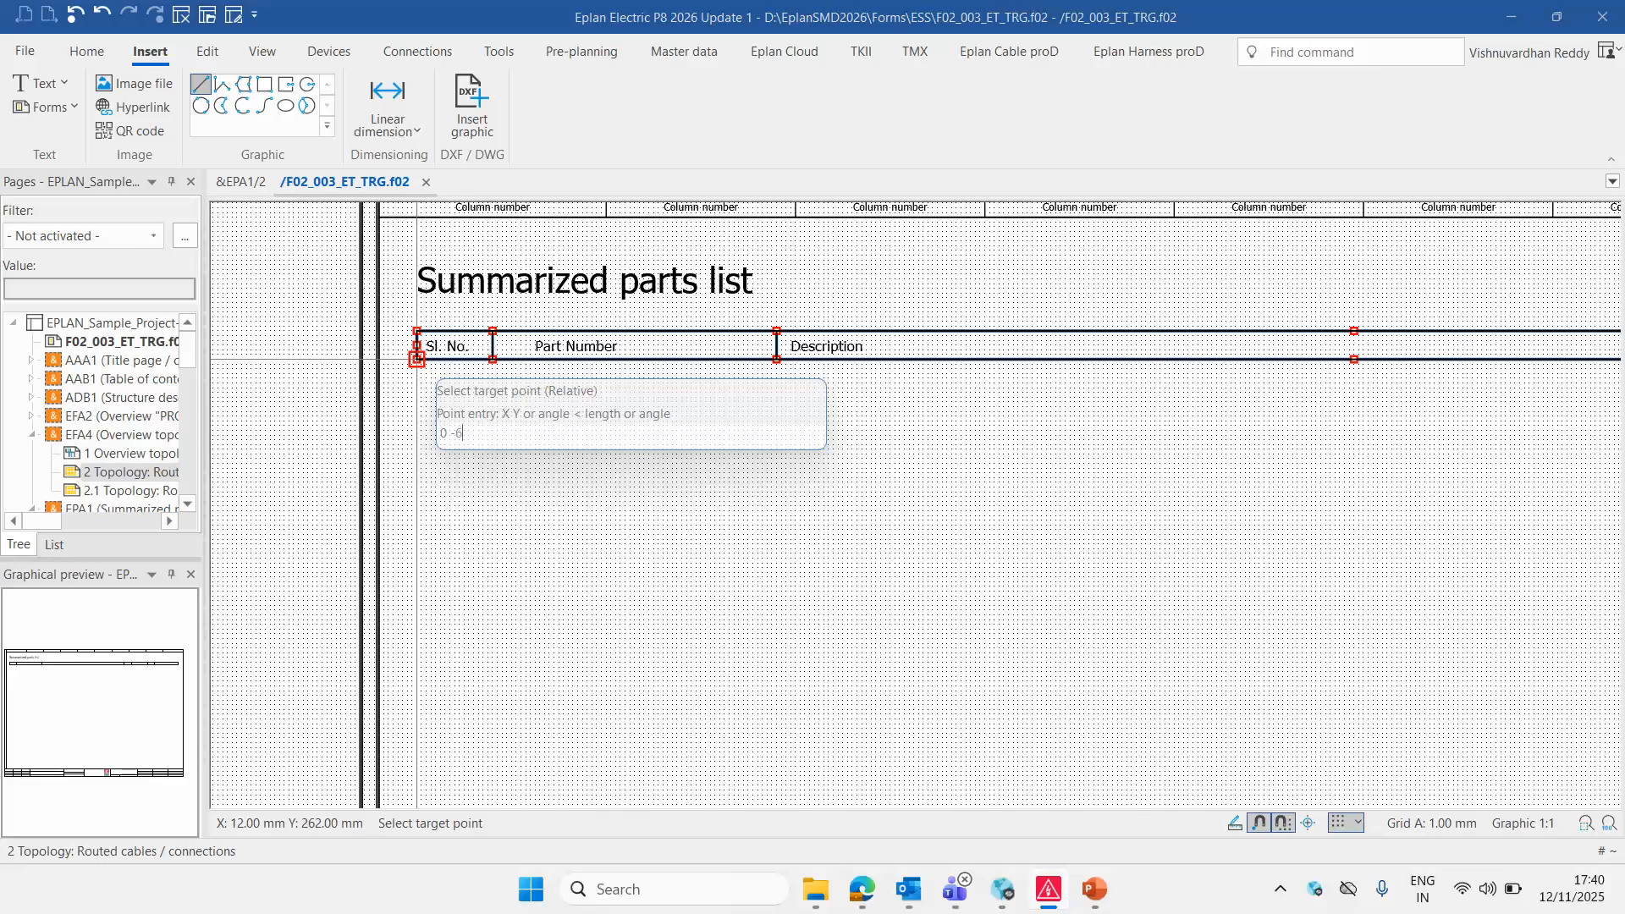
type("-6")
key("Return")
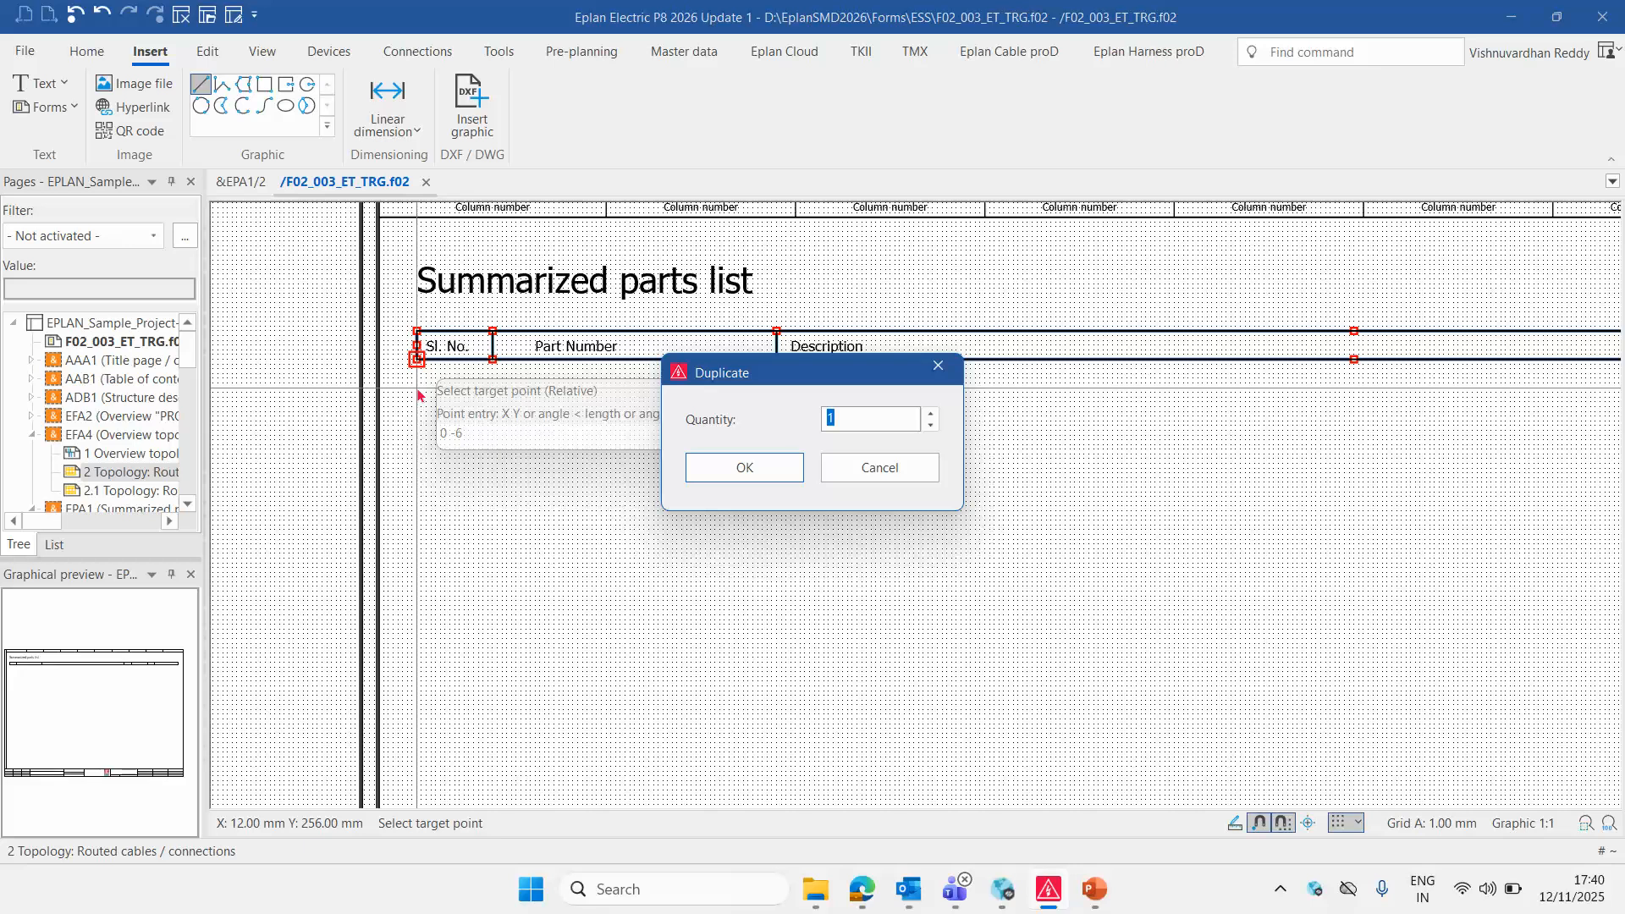
key("Return")
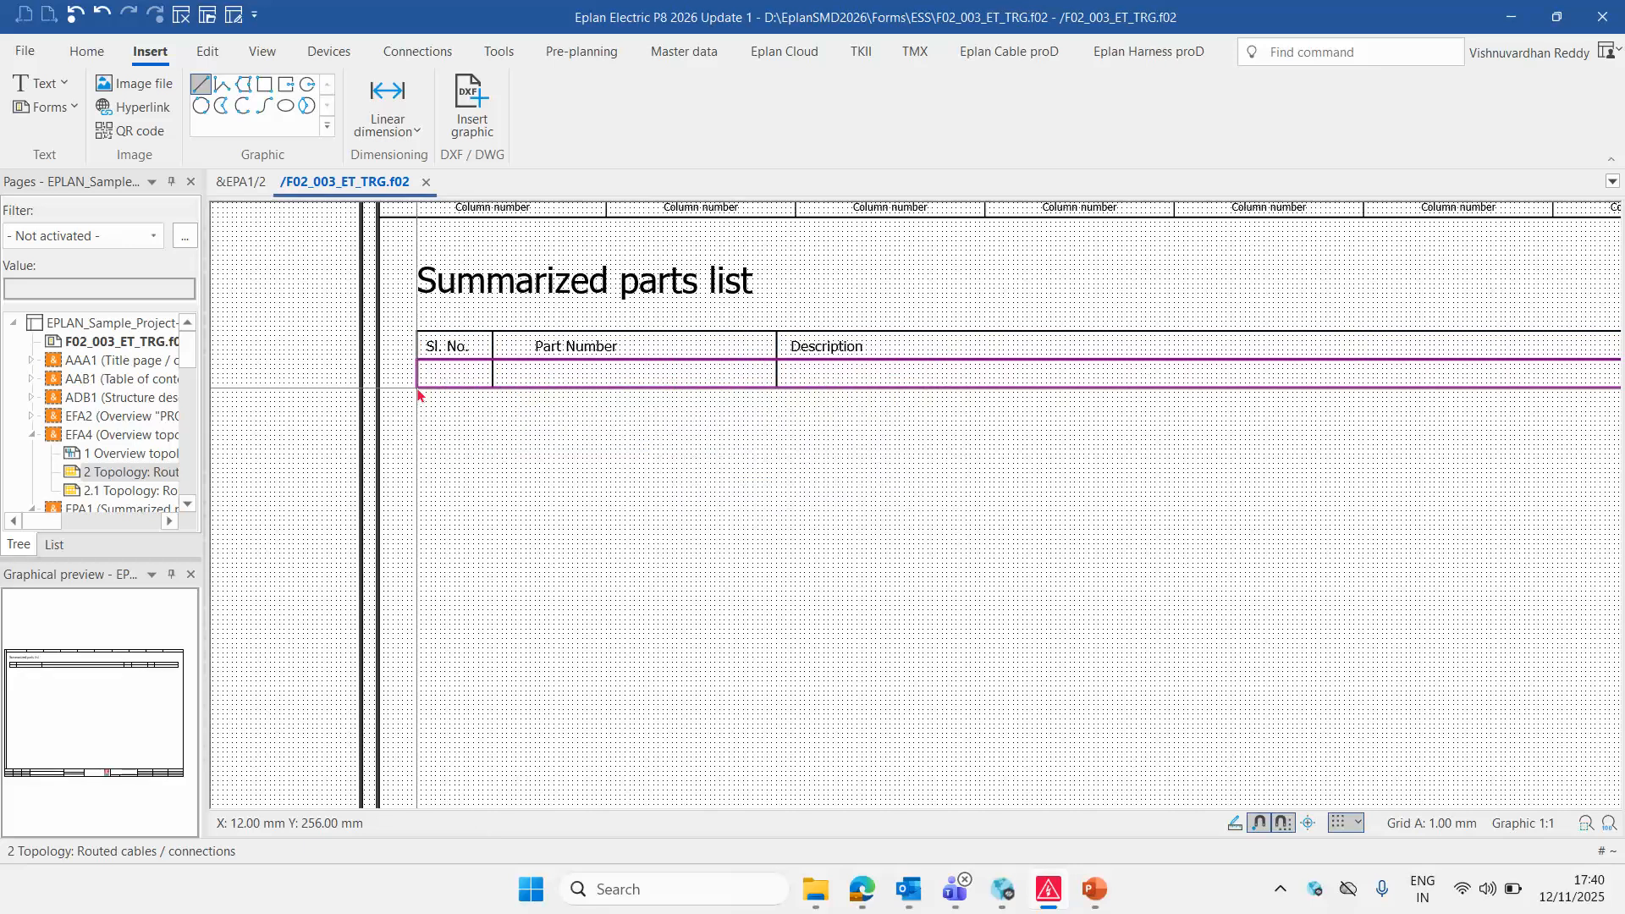
scroll(418, 394, "down", 4)
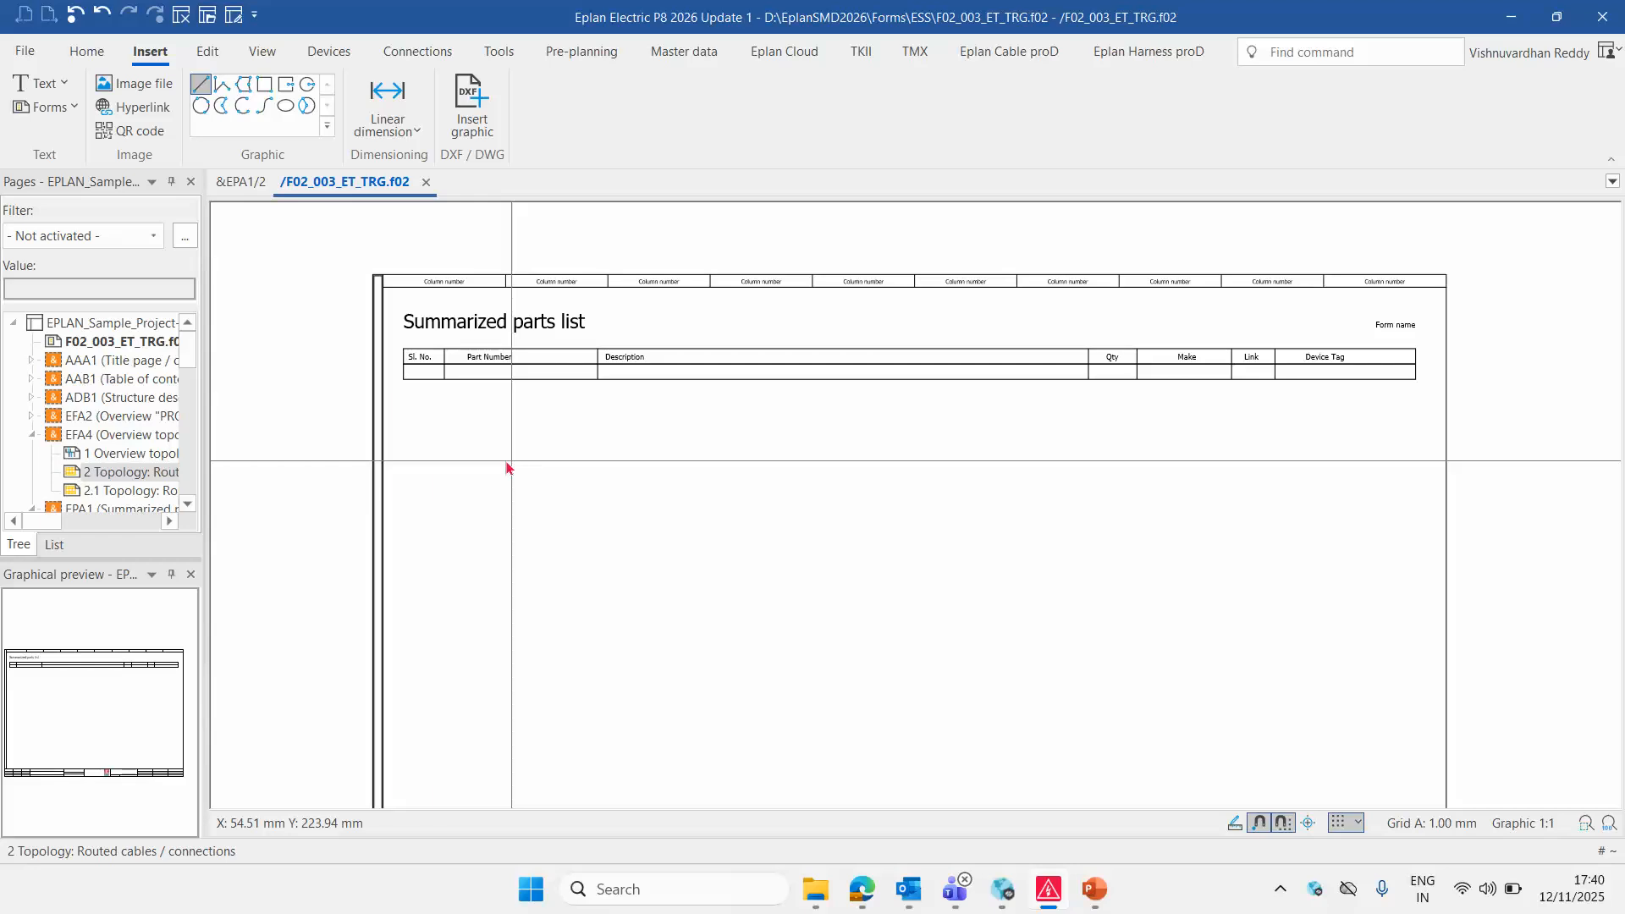
scroll(414, 396, "up", 2)
scroll(414, 396, "up", 1)
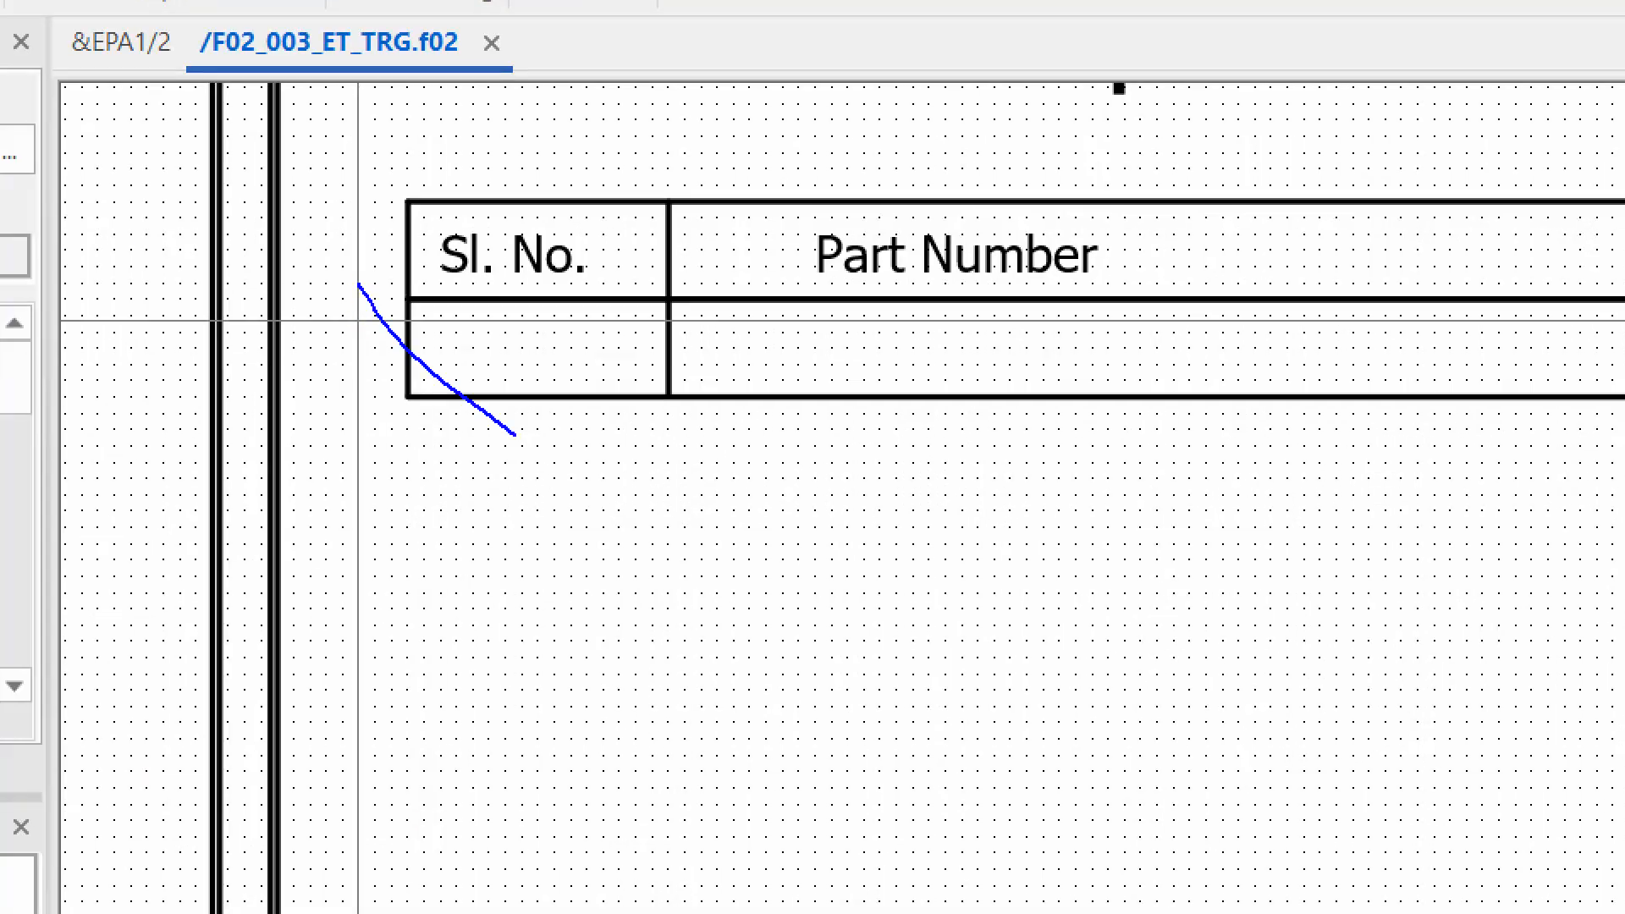
mouse_move(516, 435)
left_mouse_down()
mouse_move(834, 430)
mouse_move(299, 275)
left_mouse_up()
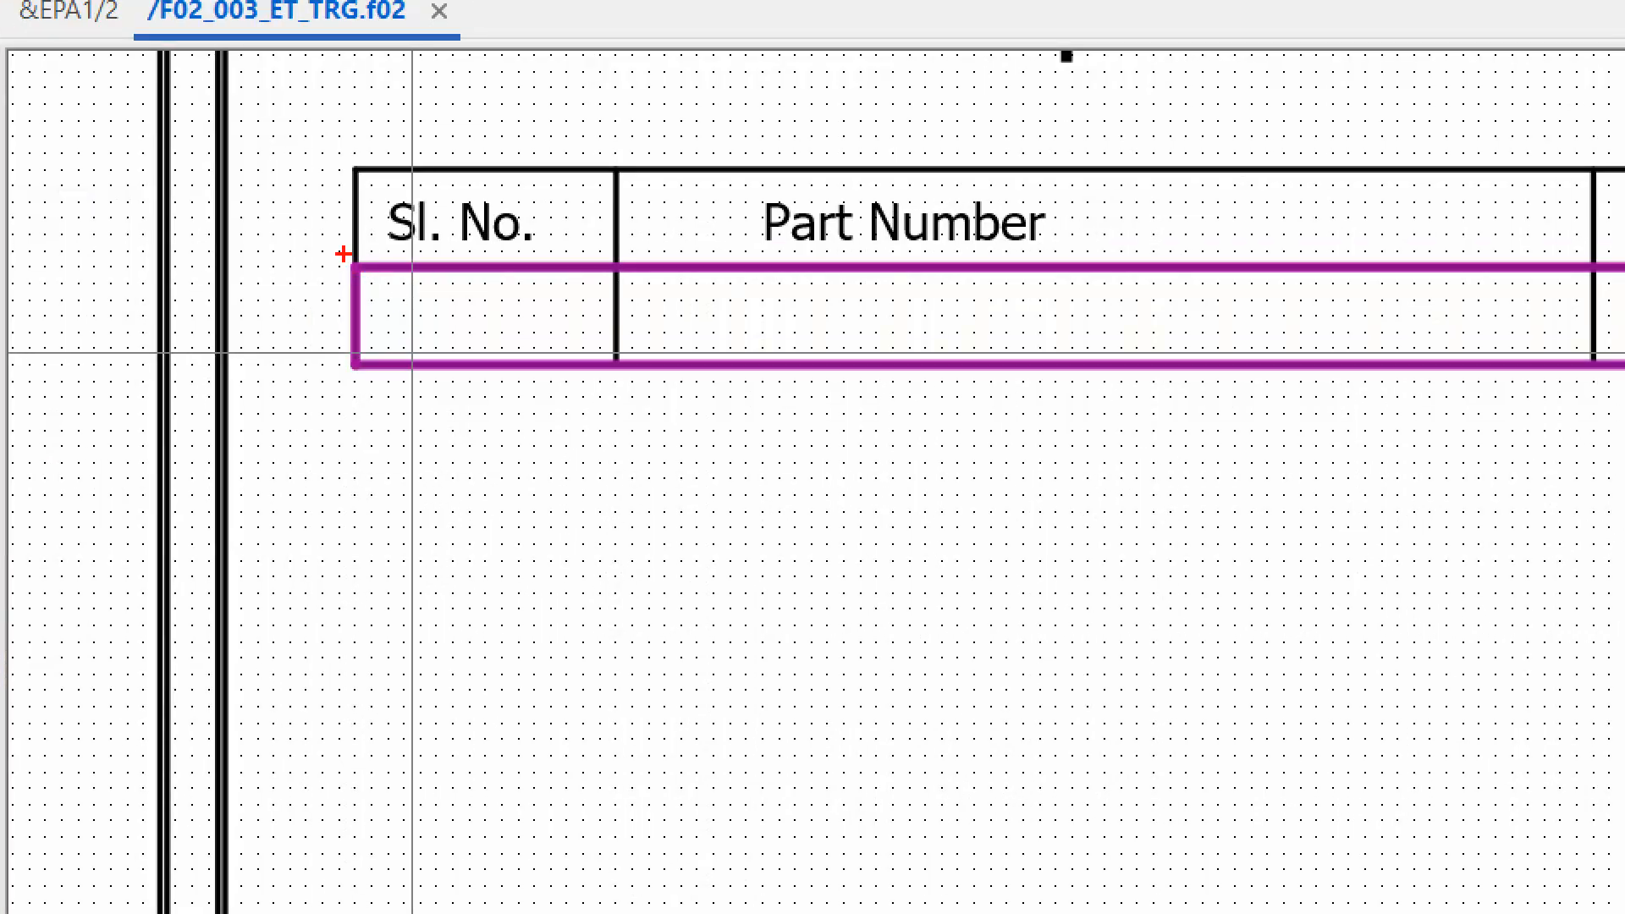
mouse_move(315, 229)
left_mouse_down()
mouse_move(881, 480)
mouse_move(1145, 465)
left_mouse_up()
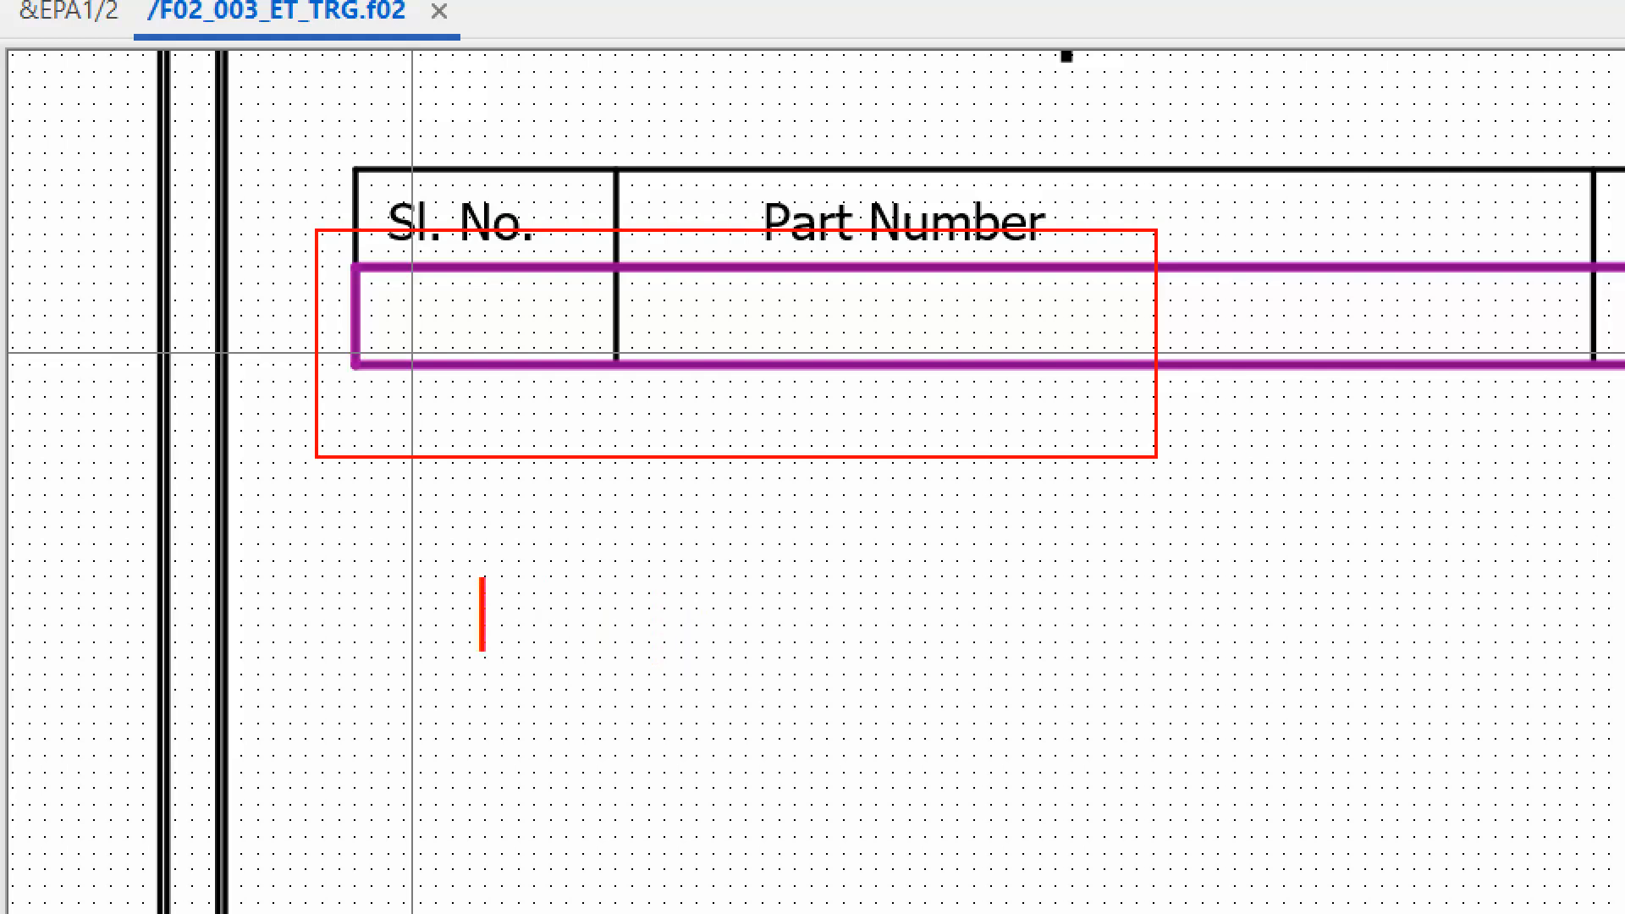
type("Dat")
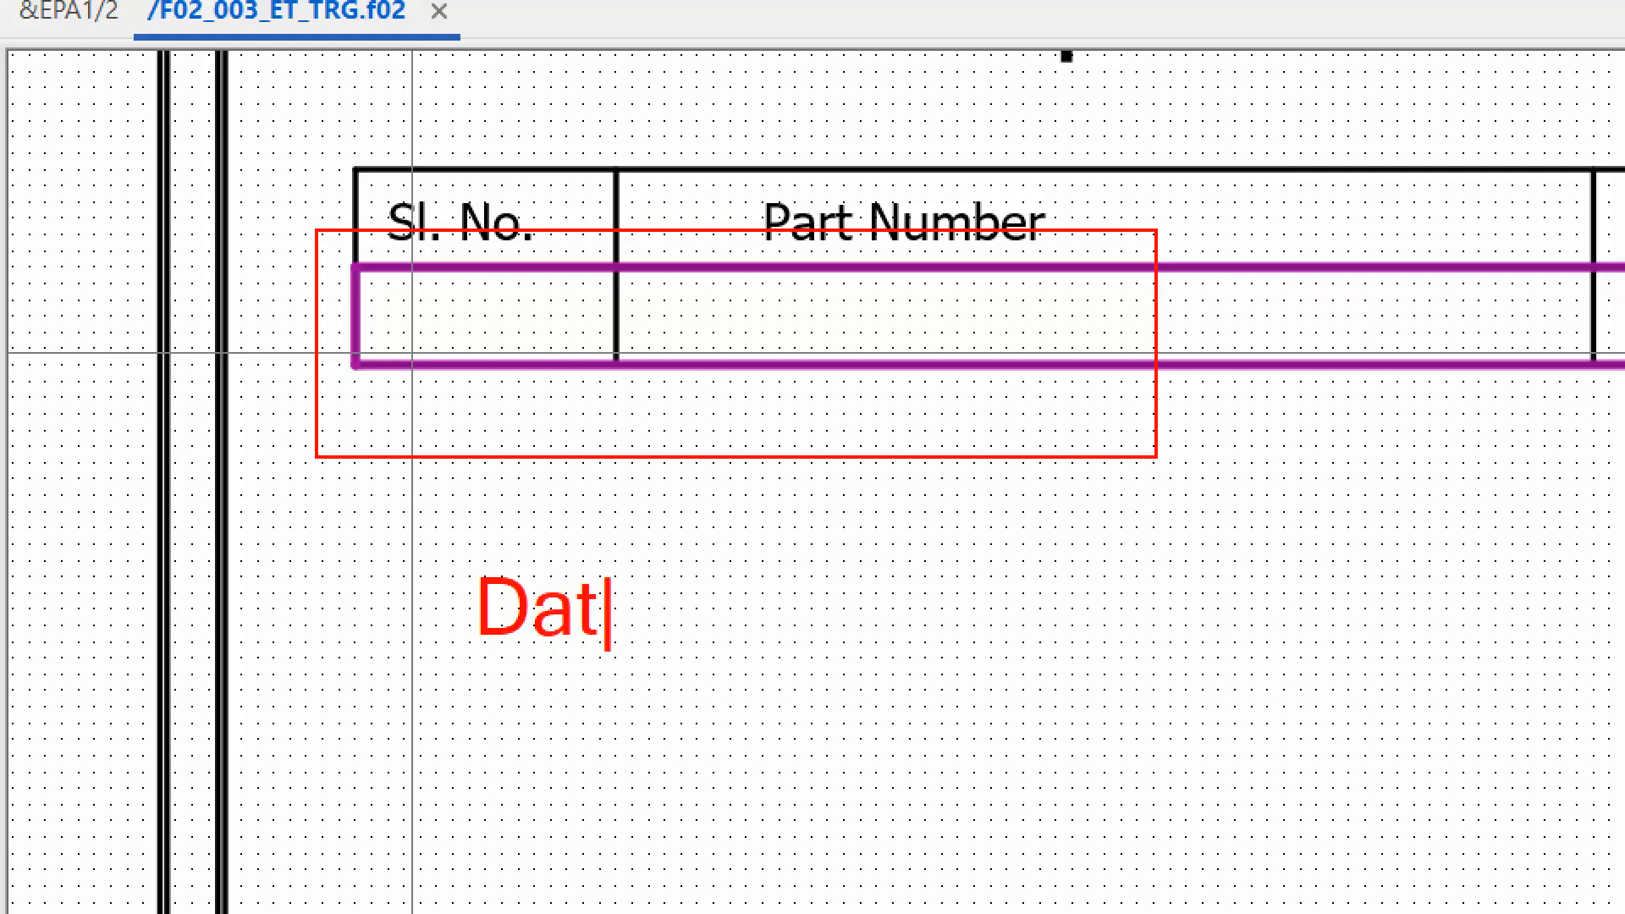
type("a Area ")
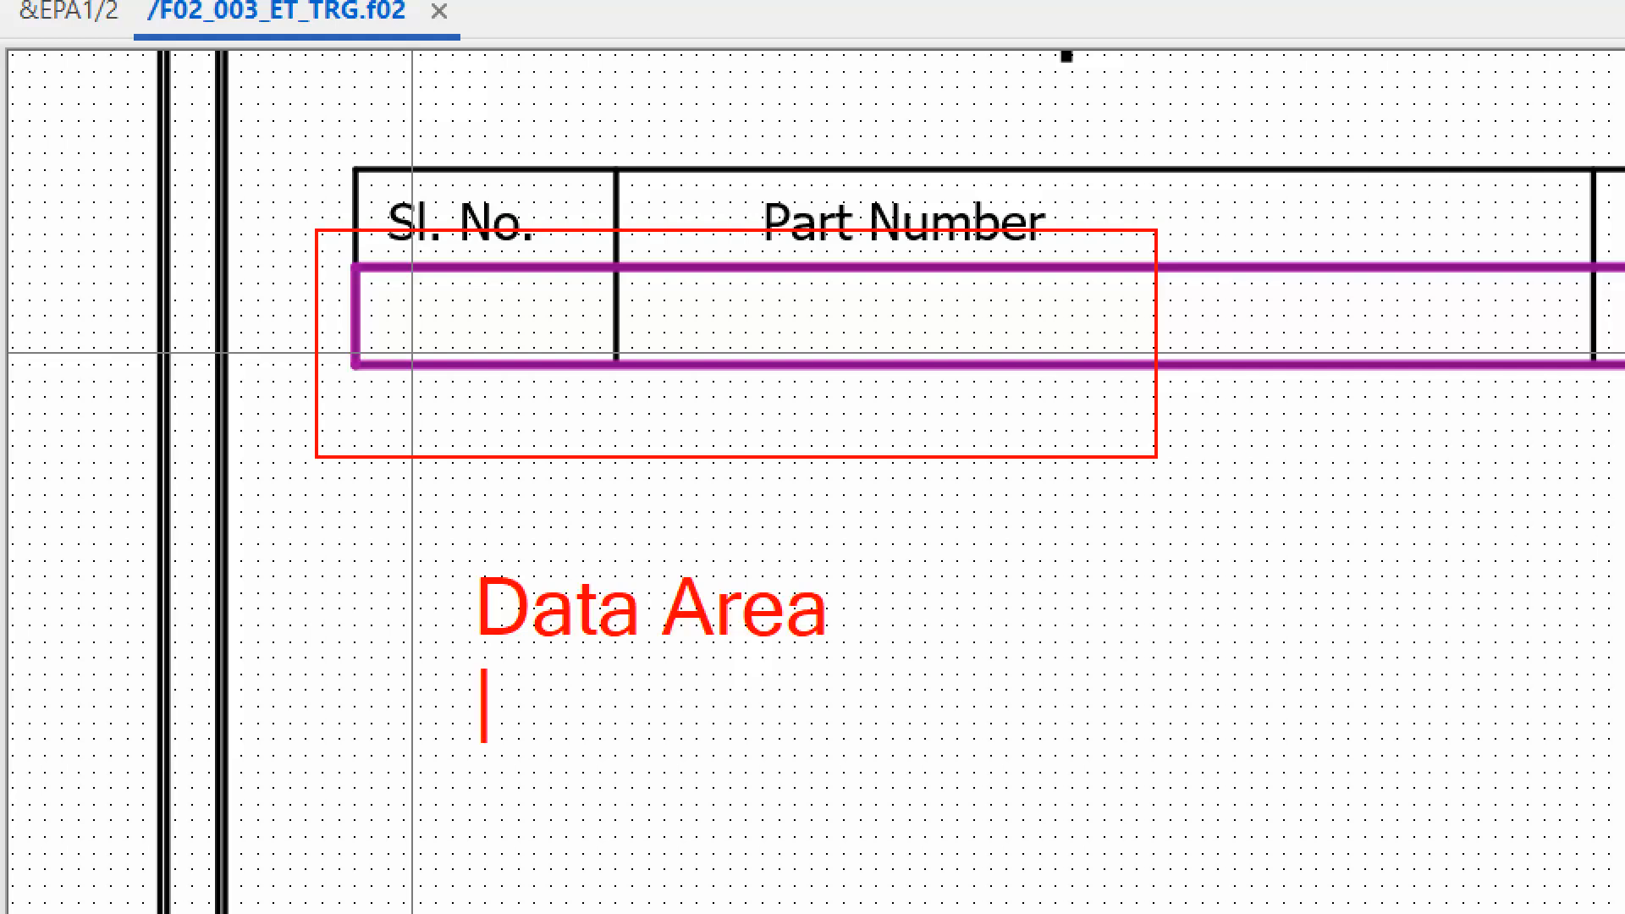
type("Place")
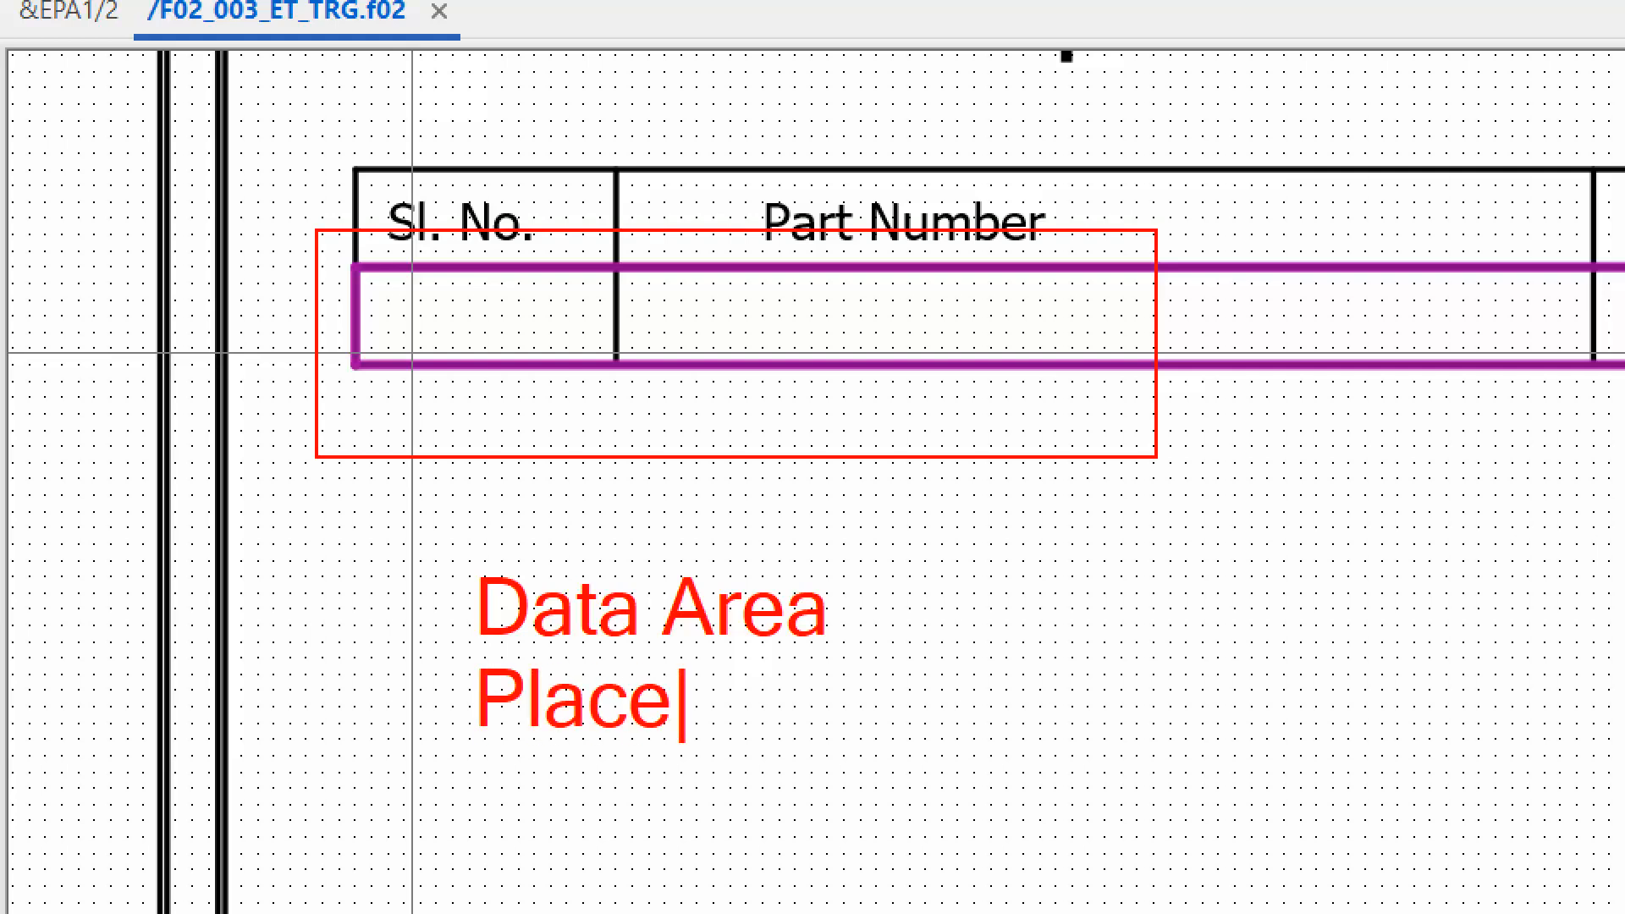
type("holder")
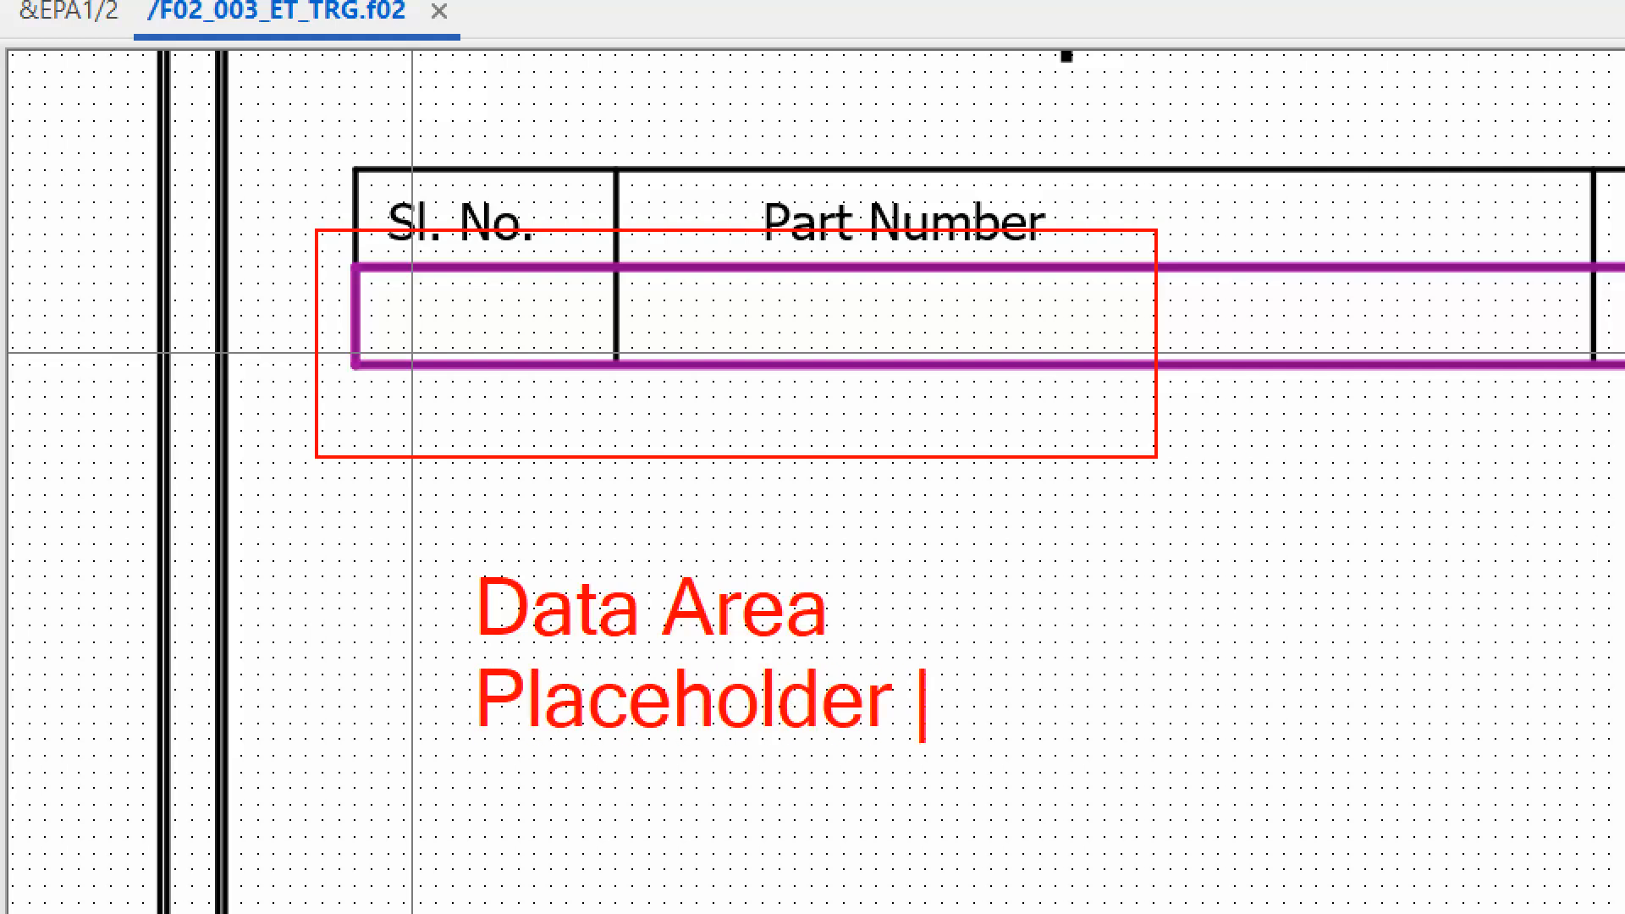
type(" text")
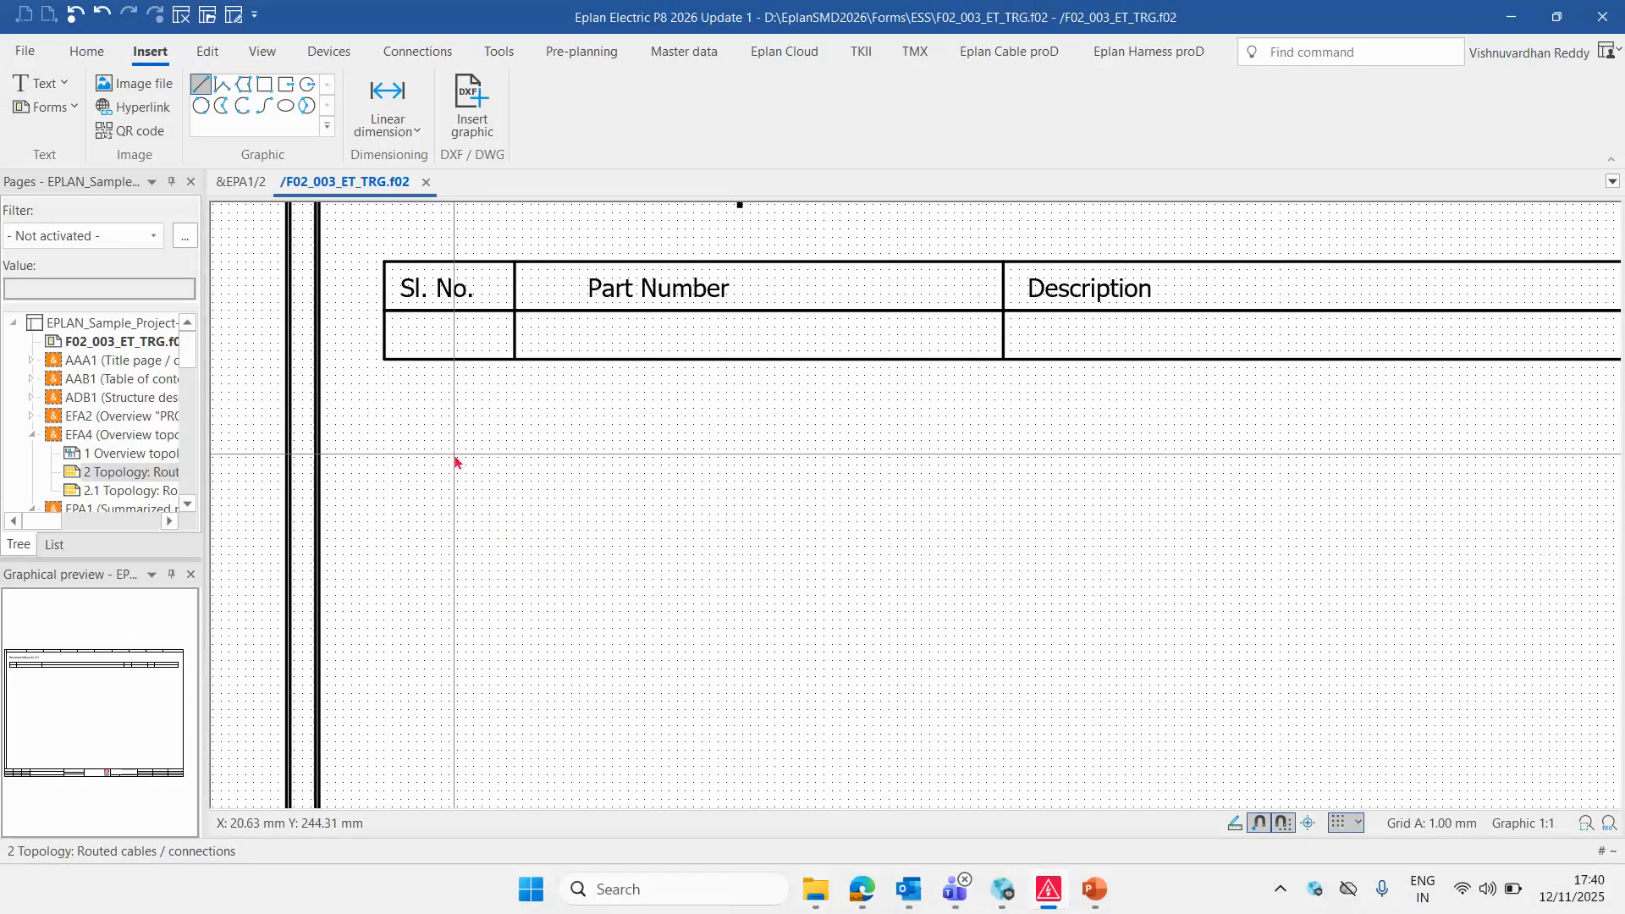
Create a form placeholder text that uses the Record property "Consecutive number <13063>"
left_click(75, 111)
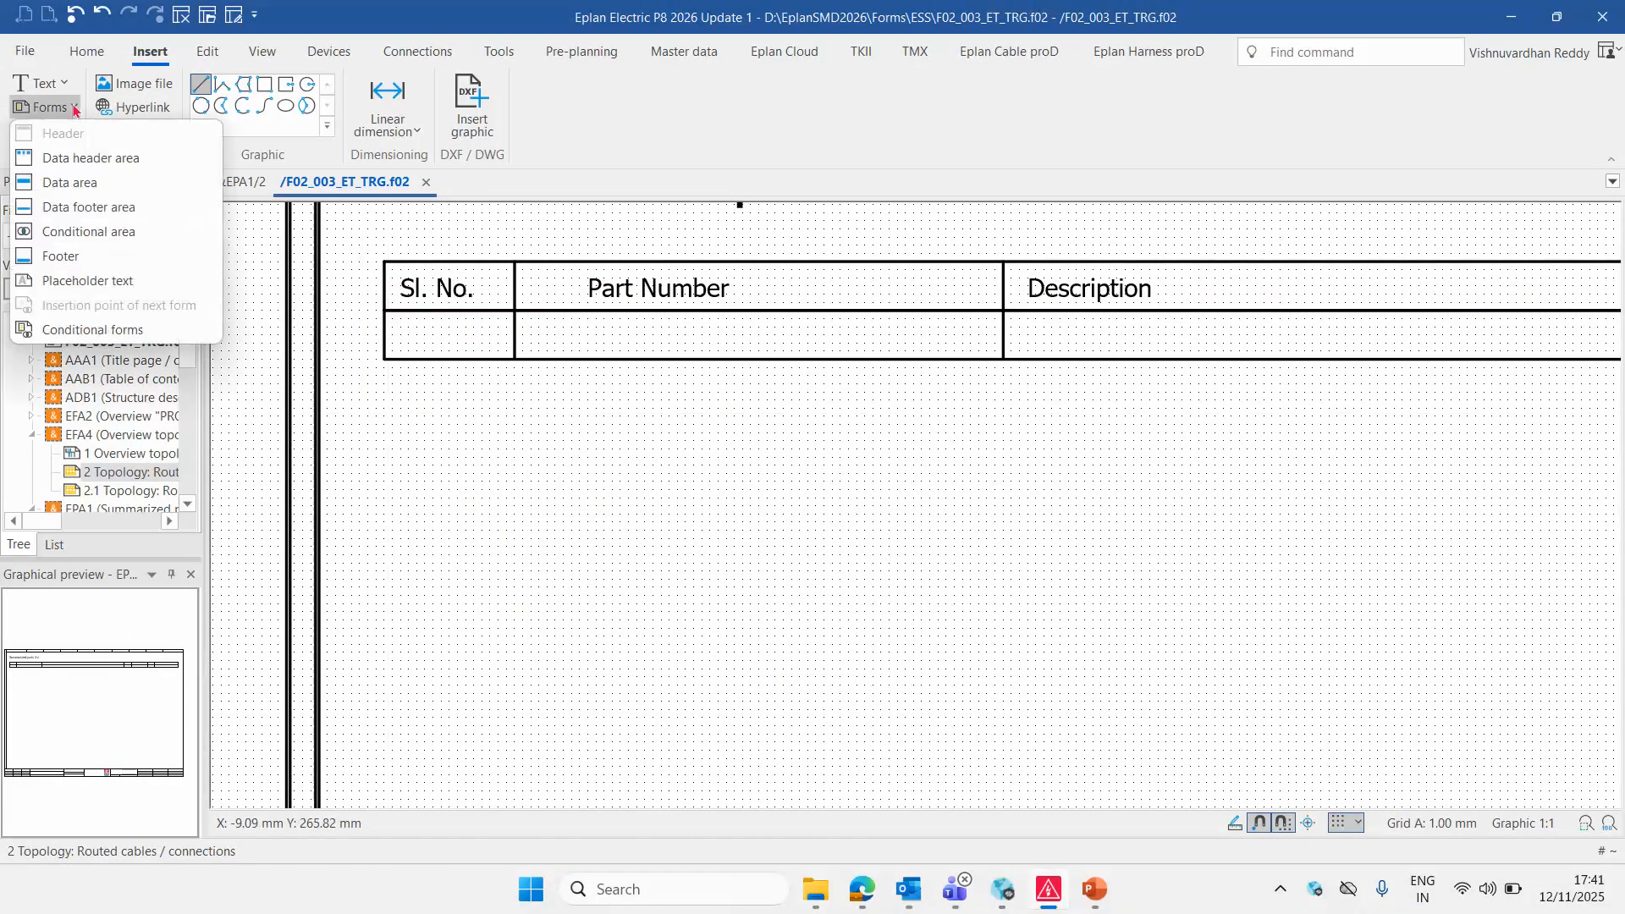
left_click(91, 280)
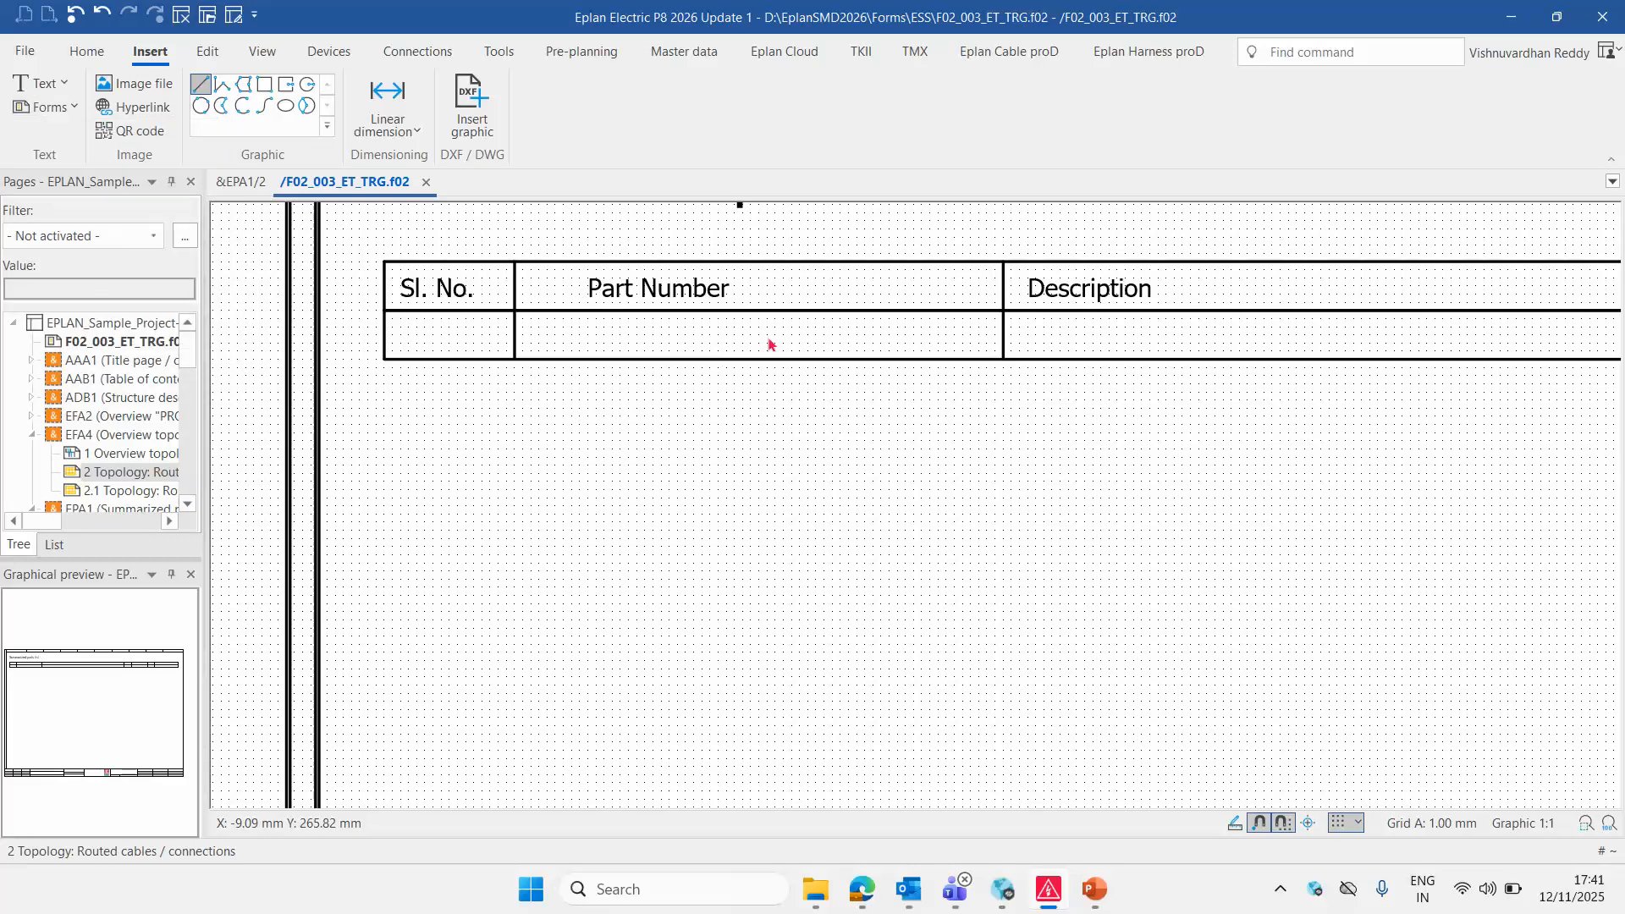
left_click(715, 395)
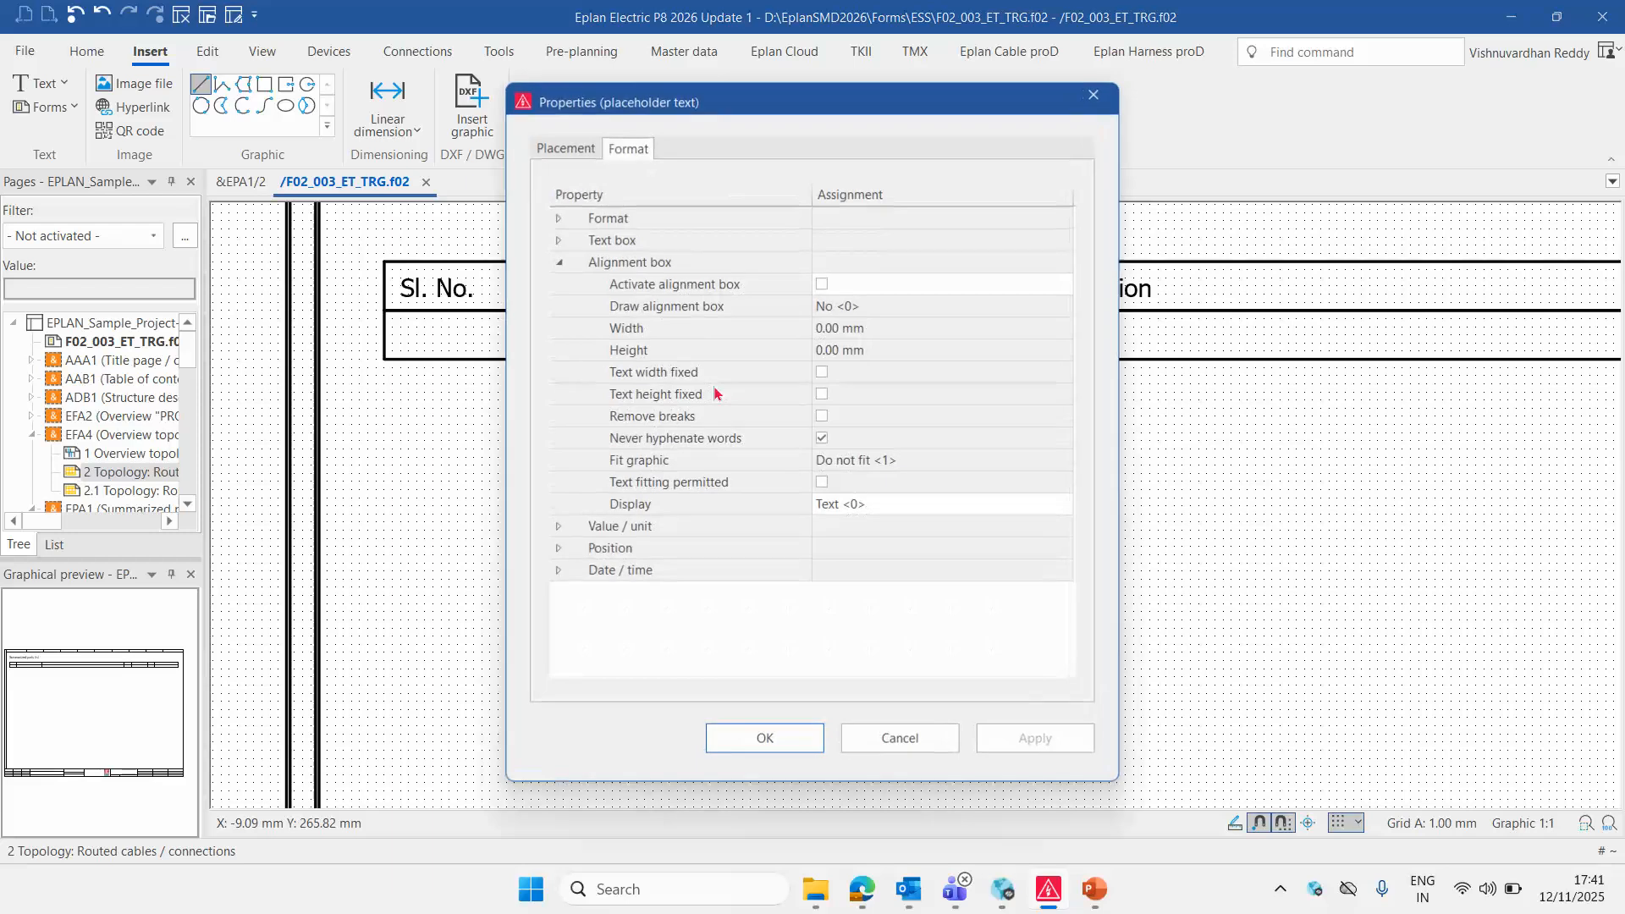
left_click(574, 150)
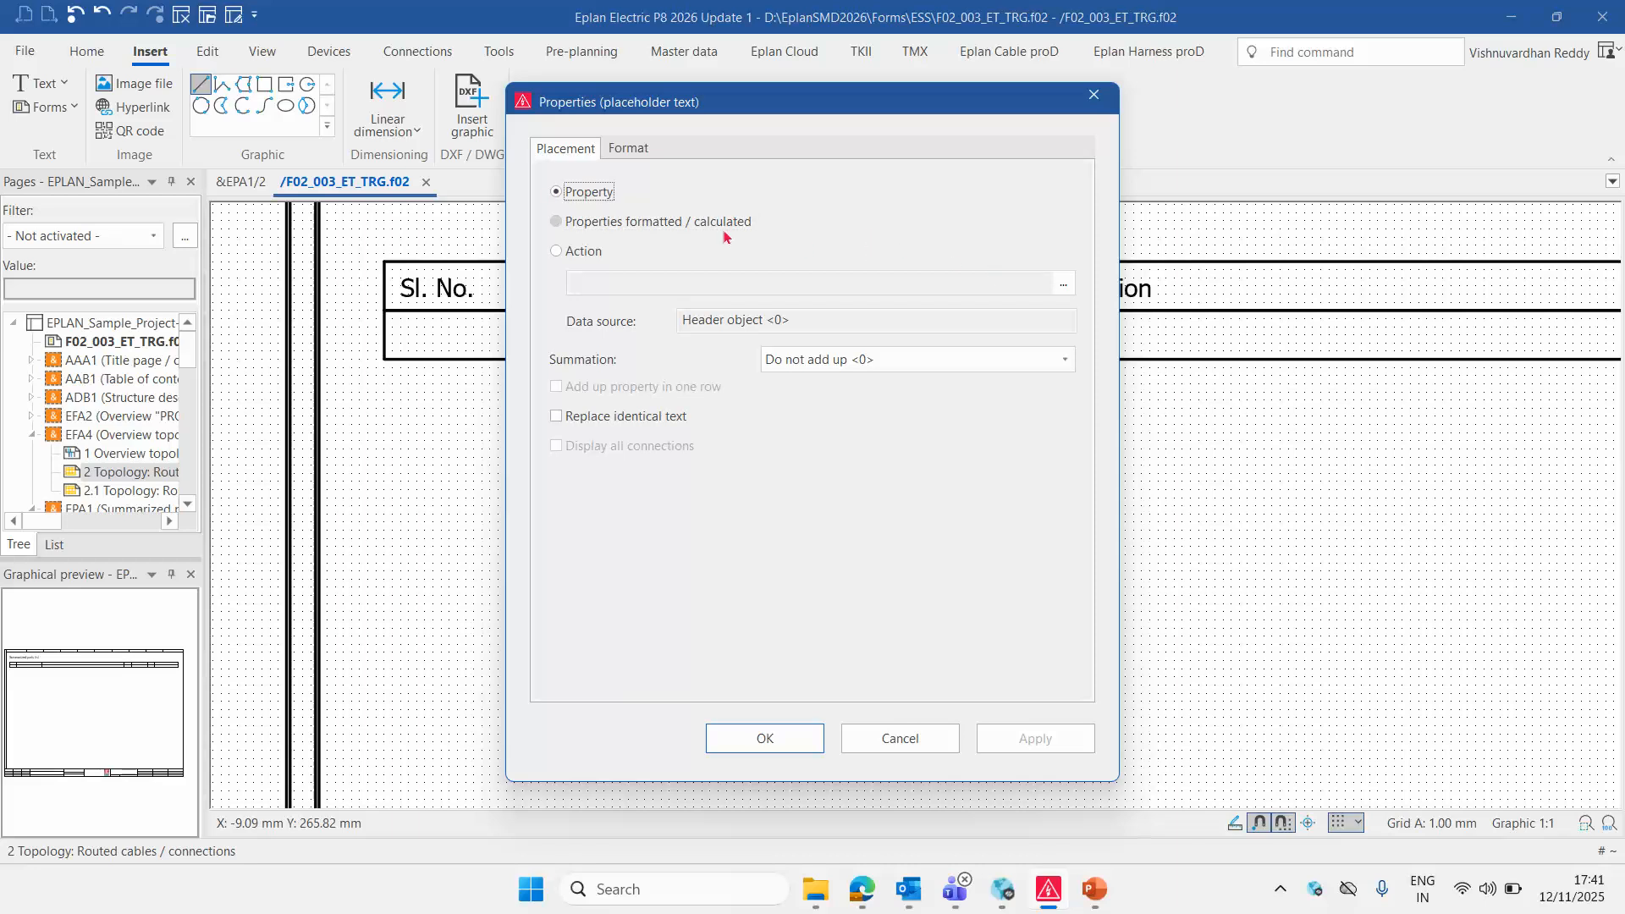
key("Tab")
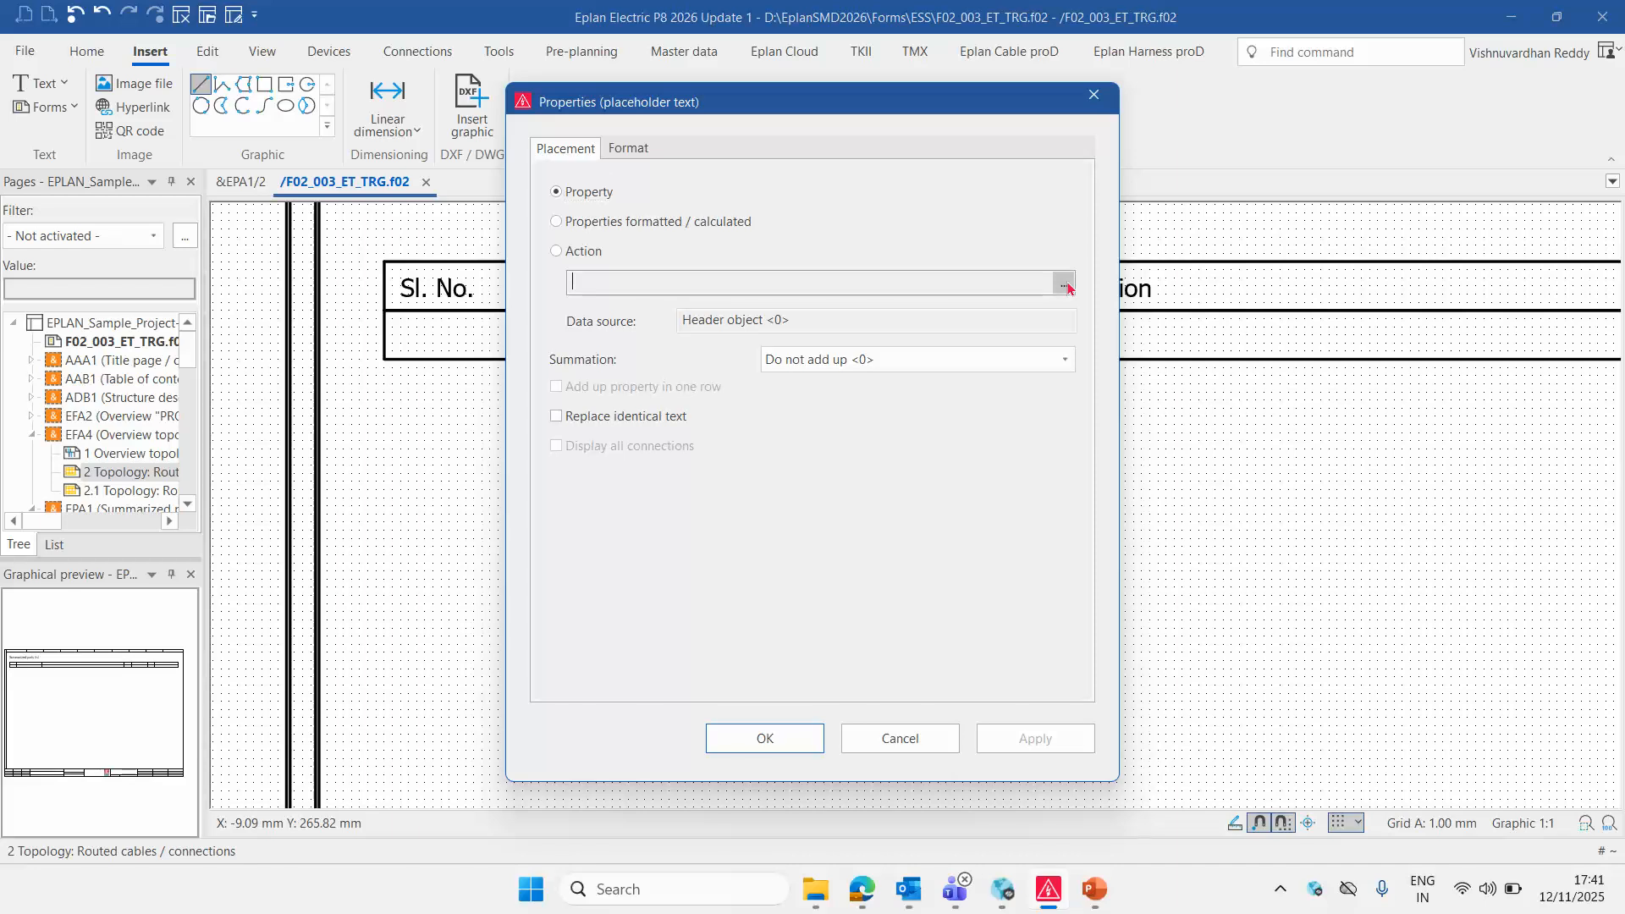
left_click(1066, 284)
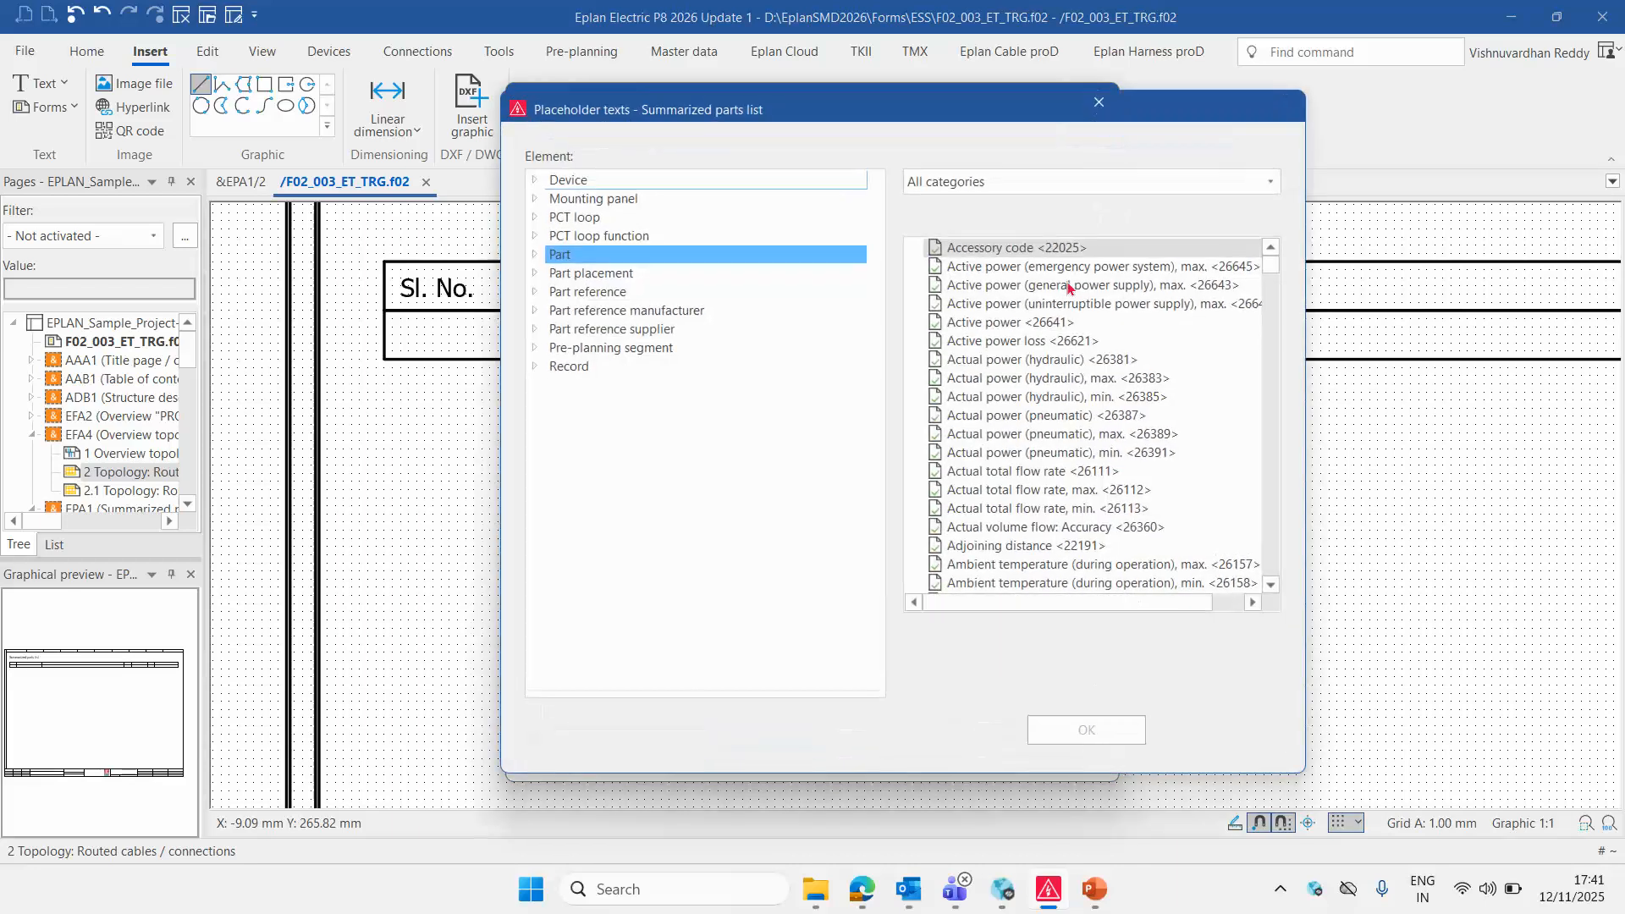
left_click(568, 366)
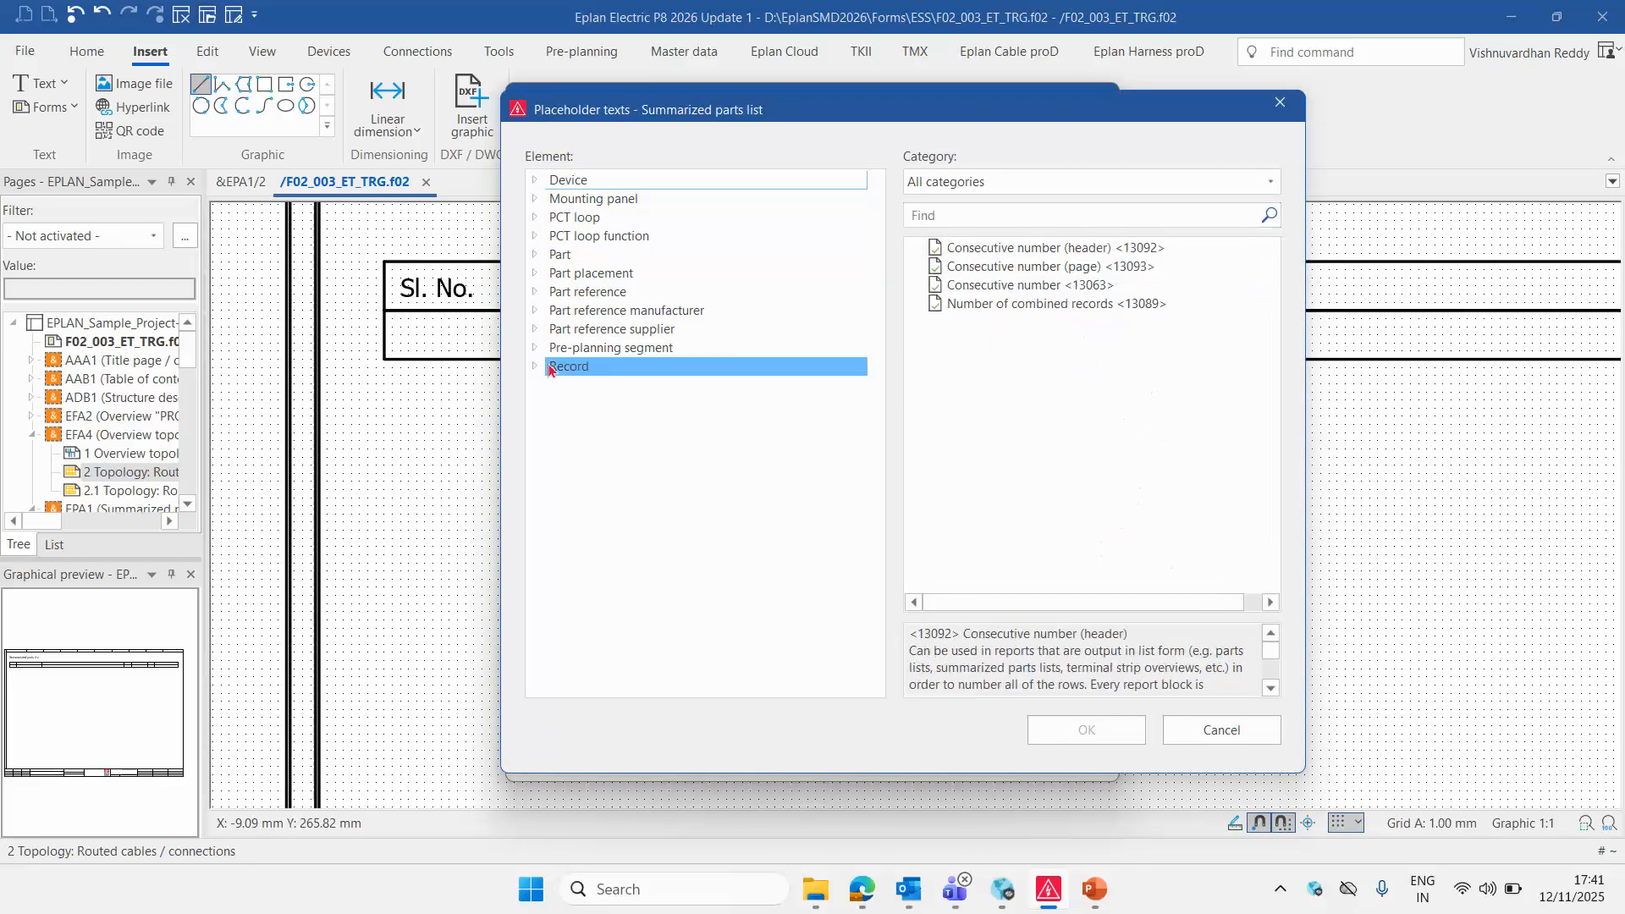
left_click(1033, 286)
double_click(1032, 286)
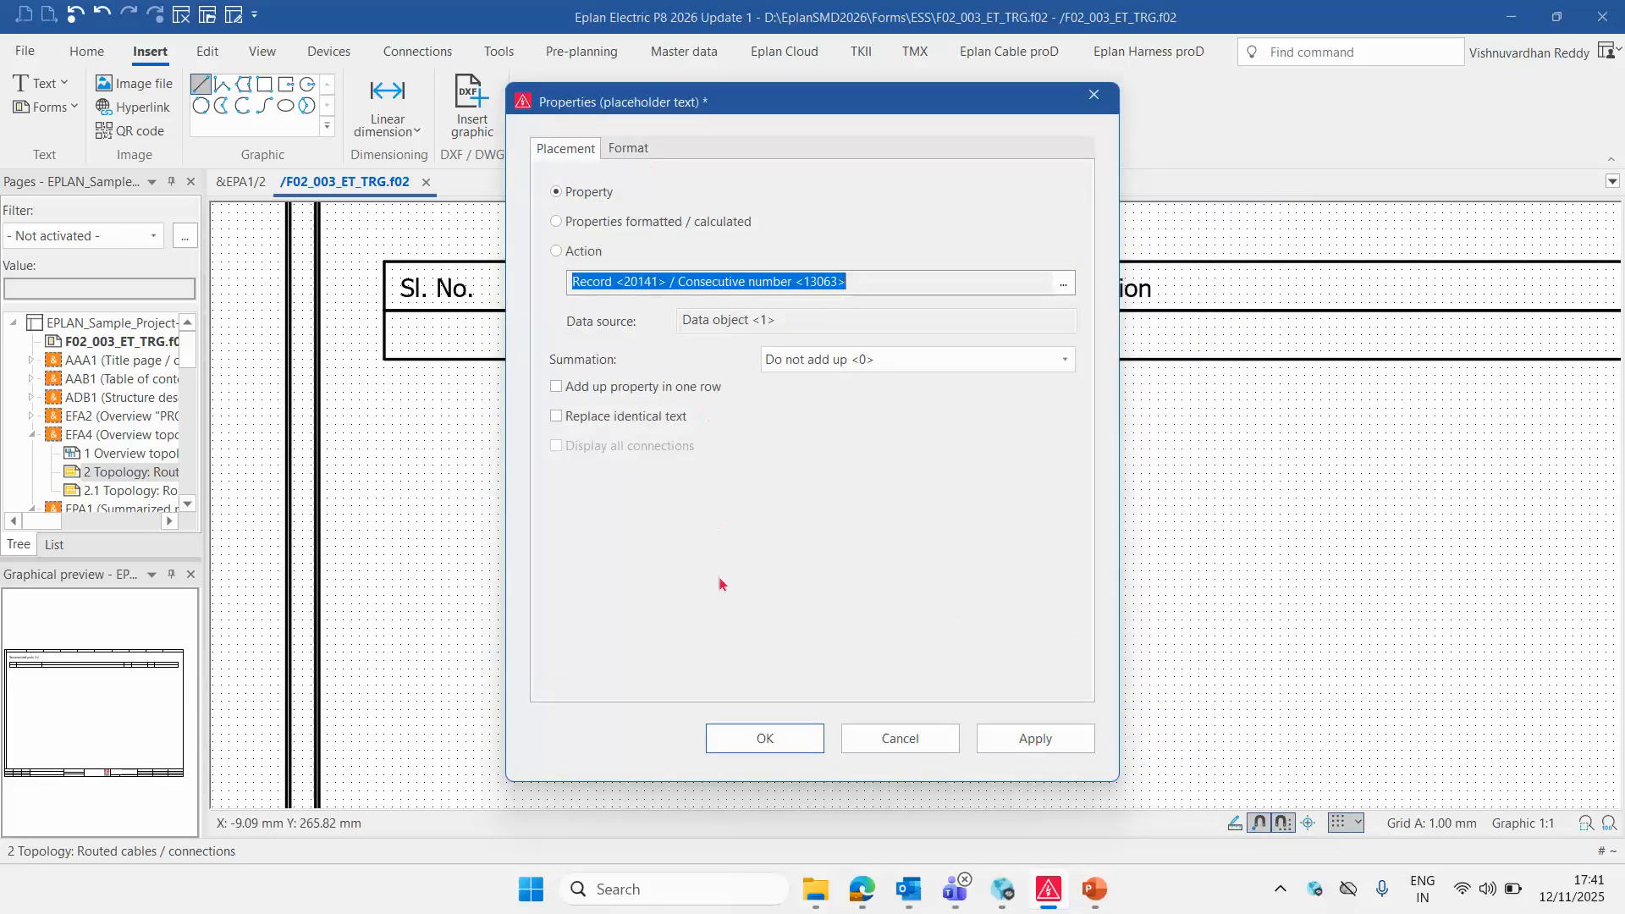
left_click(757, 740)
Place the "Record / Consecutive number" placeholder once in the empty cell beneath "Sl. No." and end the insertion
scroll(350, 362, "up", 3)
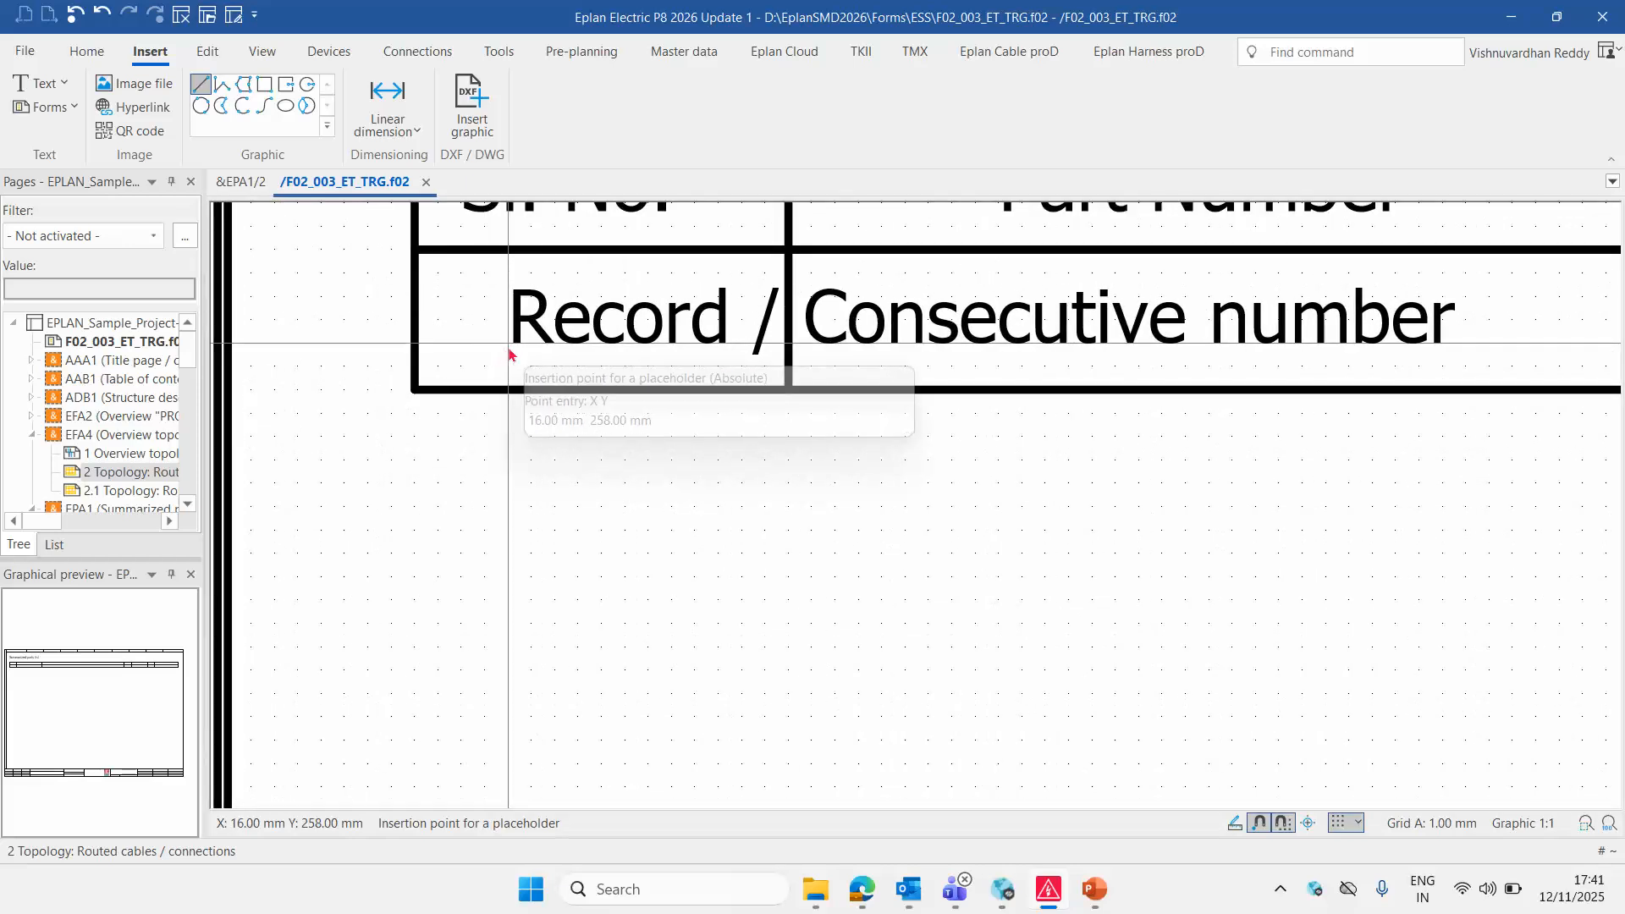
scroll(505, 451, "down", 4)
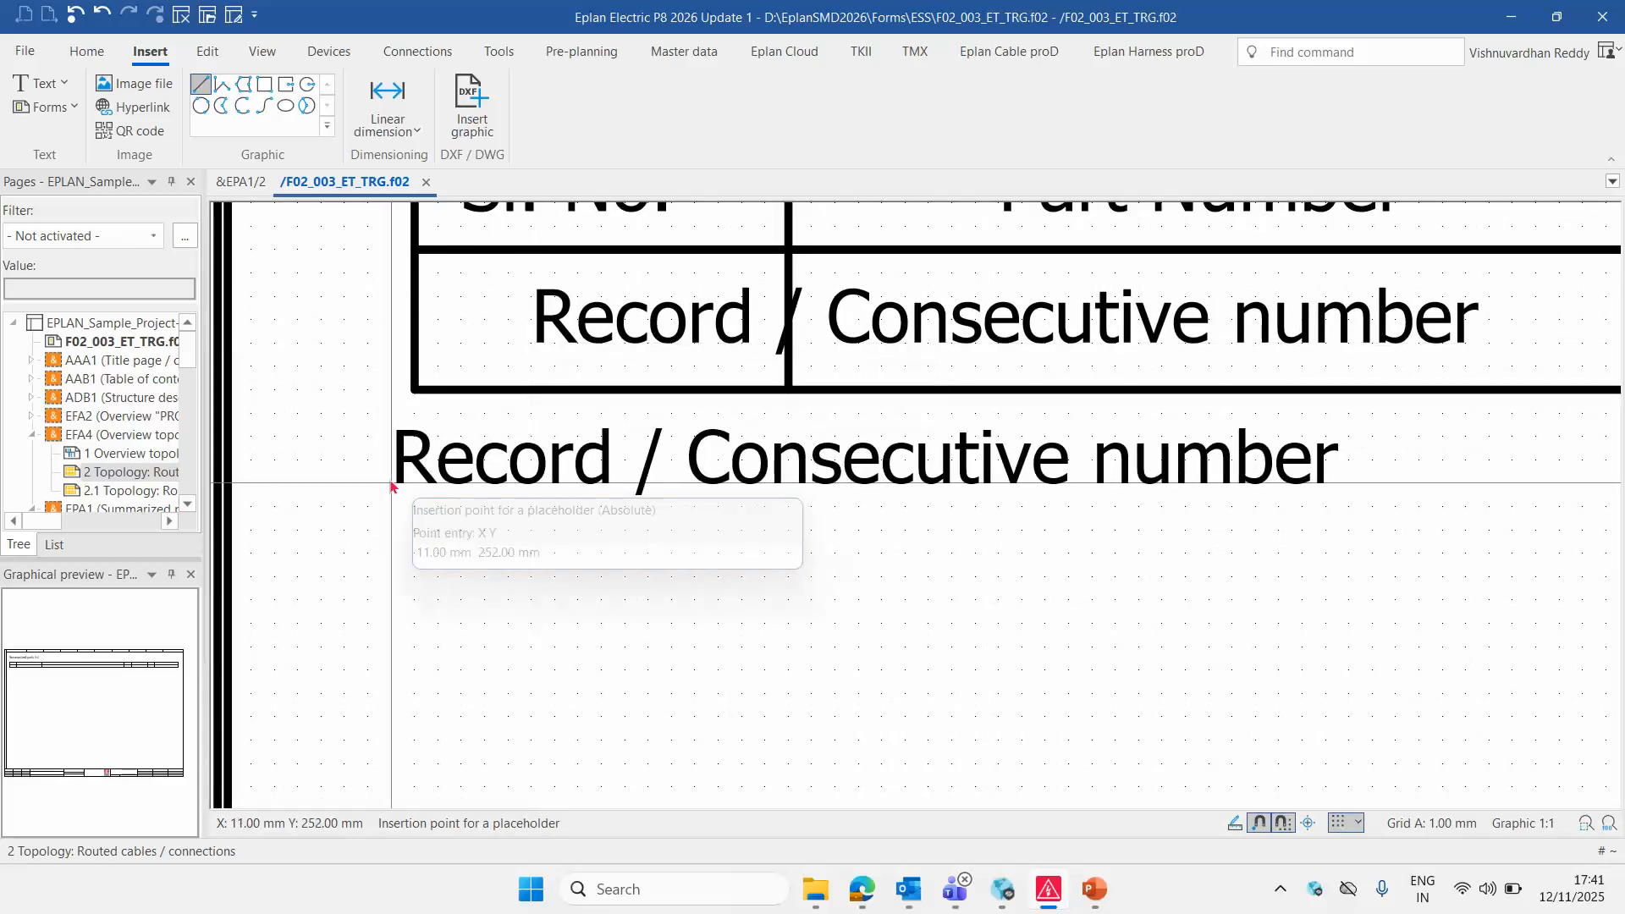
key("Escape")
scroll(580, 525, "up", 1)
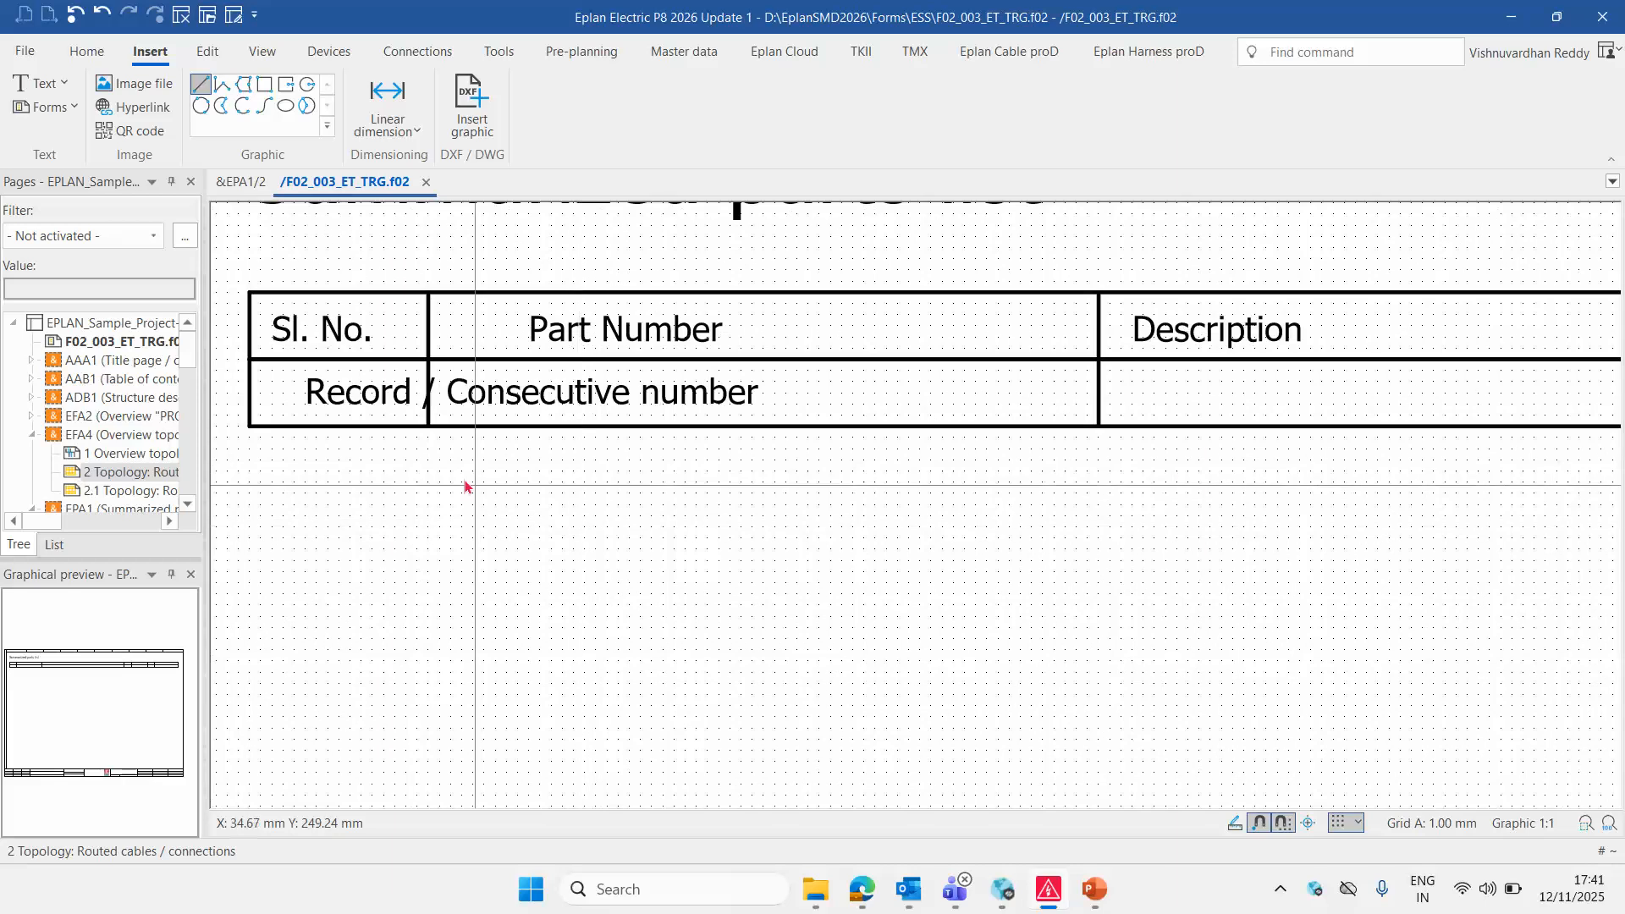
Copy the "Record / Consecutive number" placeholder from the "Sl. No." column into the data row cells beneath "Part Number" and "Description"
left_click(330, 387)
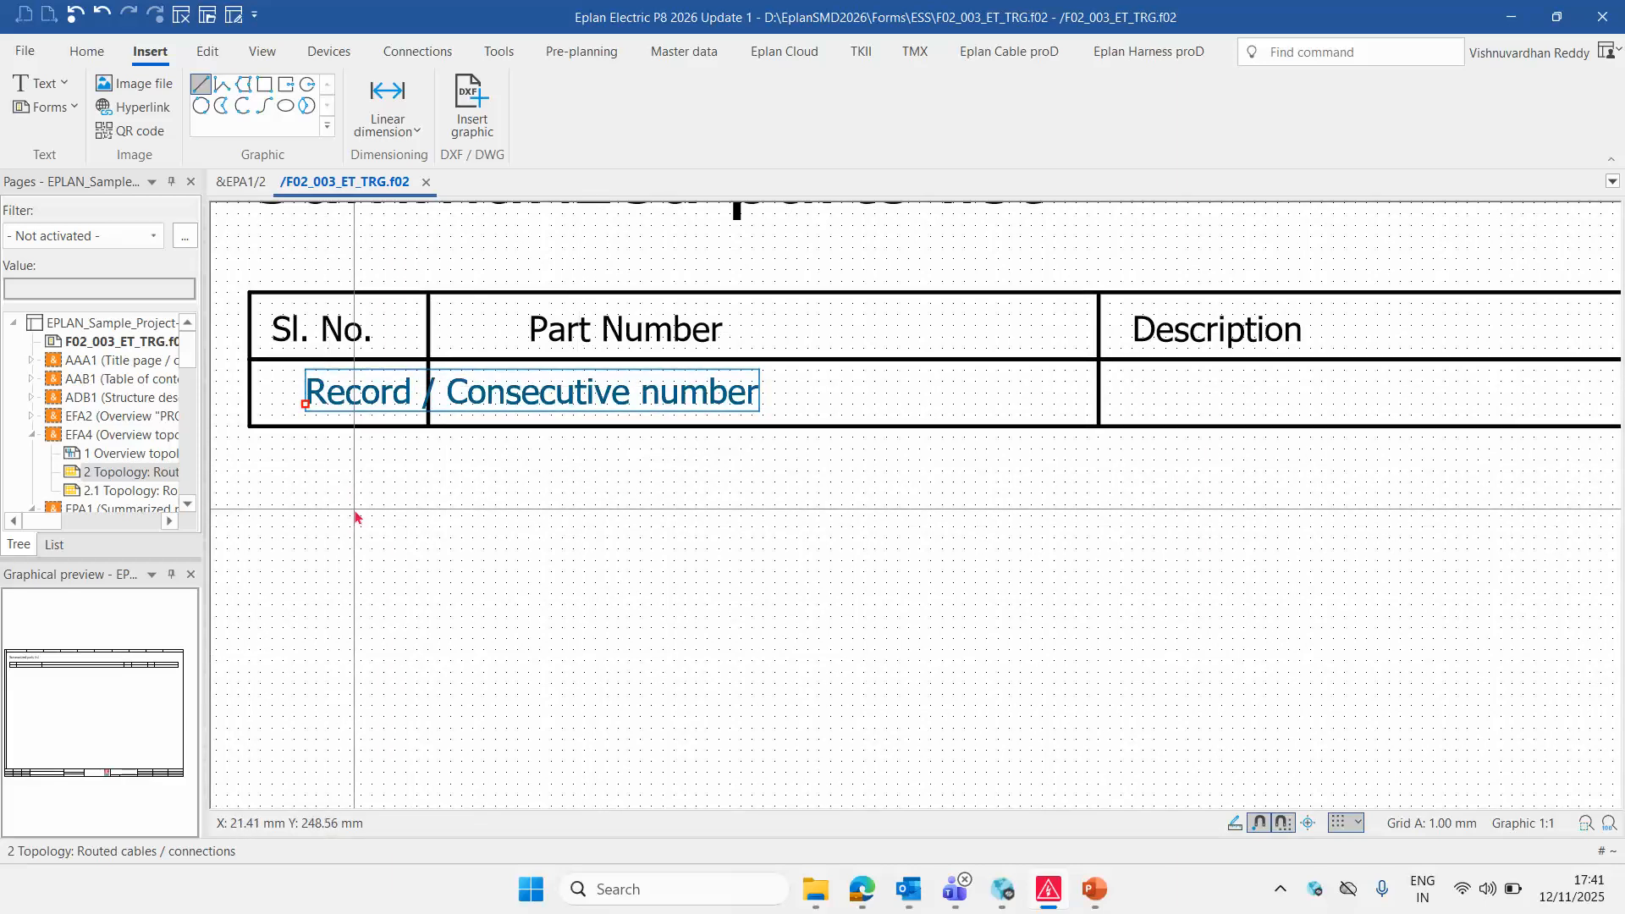
scroll(356, 516, "down", 1)
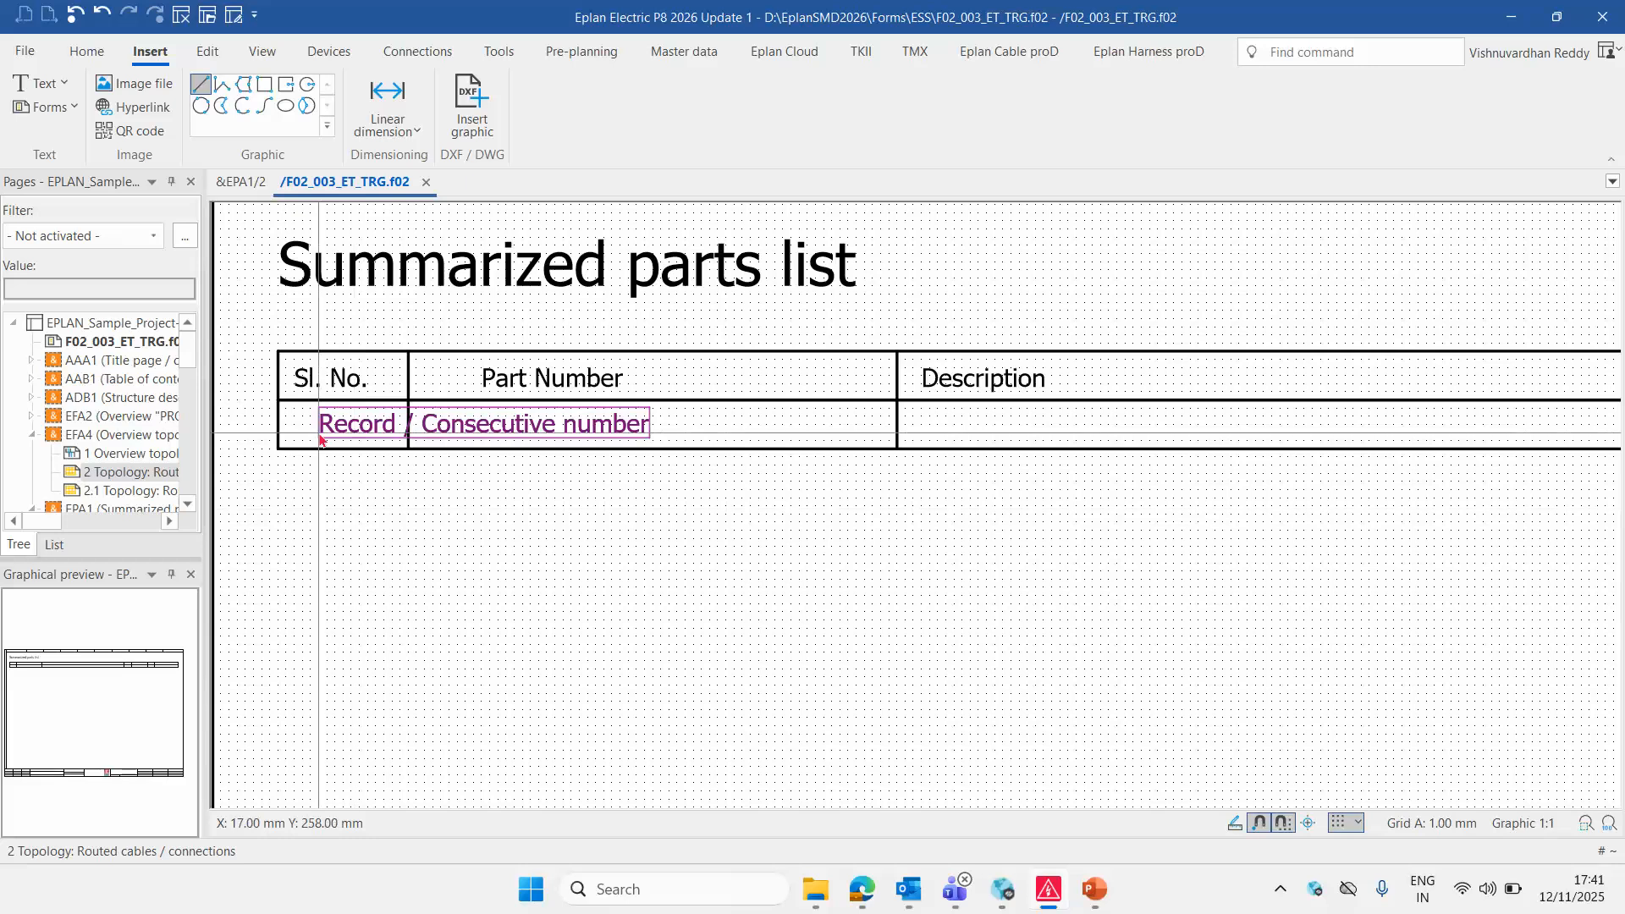
left_click(359, 520)
key("ctrl+v")
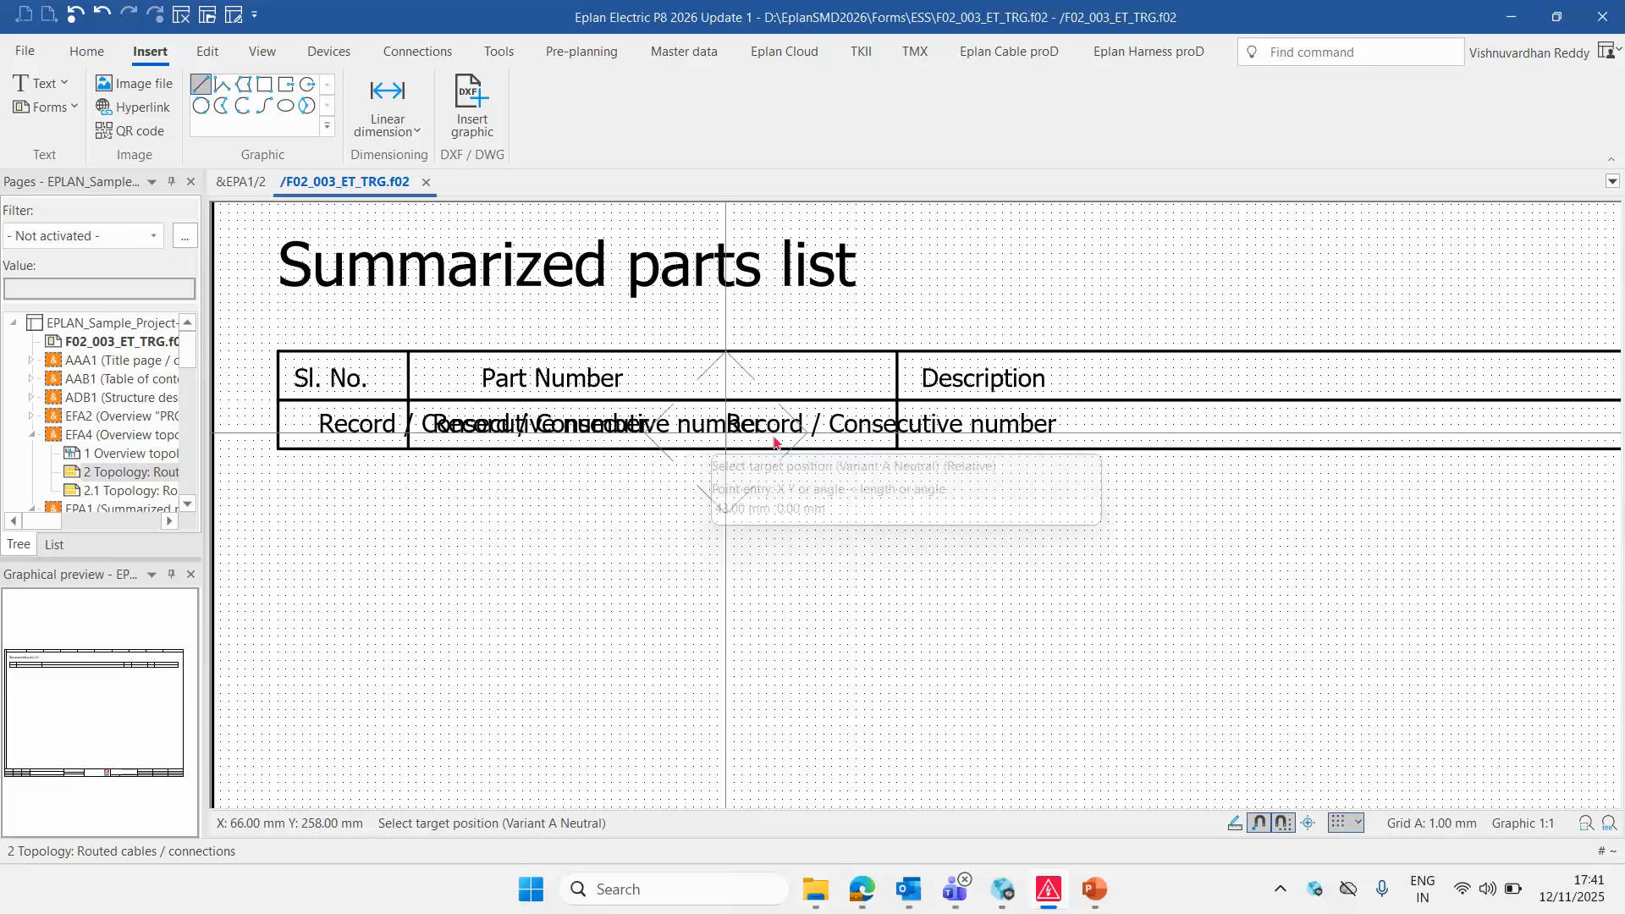
left_click(921, 442)
Place further copies of the placeholder in the data row beneath "Qty", "Make", "Link" and "Device Tag", and end the insertion
scroll(322, 457, "down", 9)
scroll(1255, 488, "up", 1)
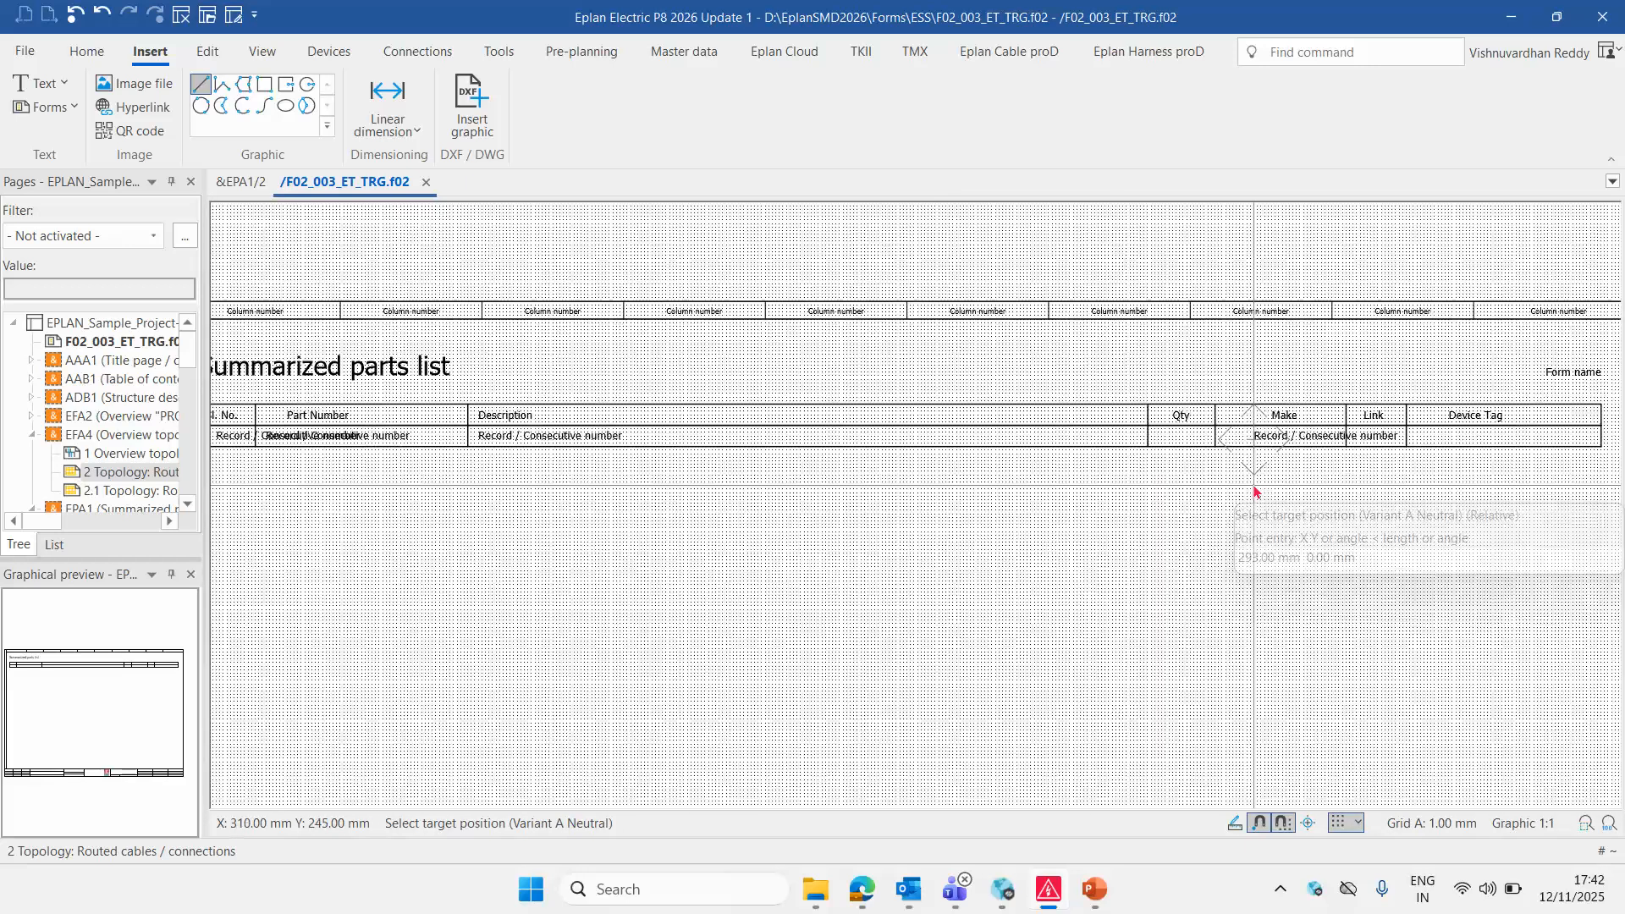
scroll(1254, 492, "up", 5)
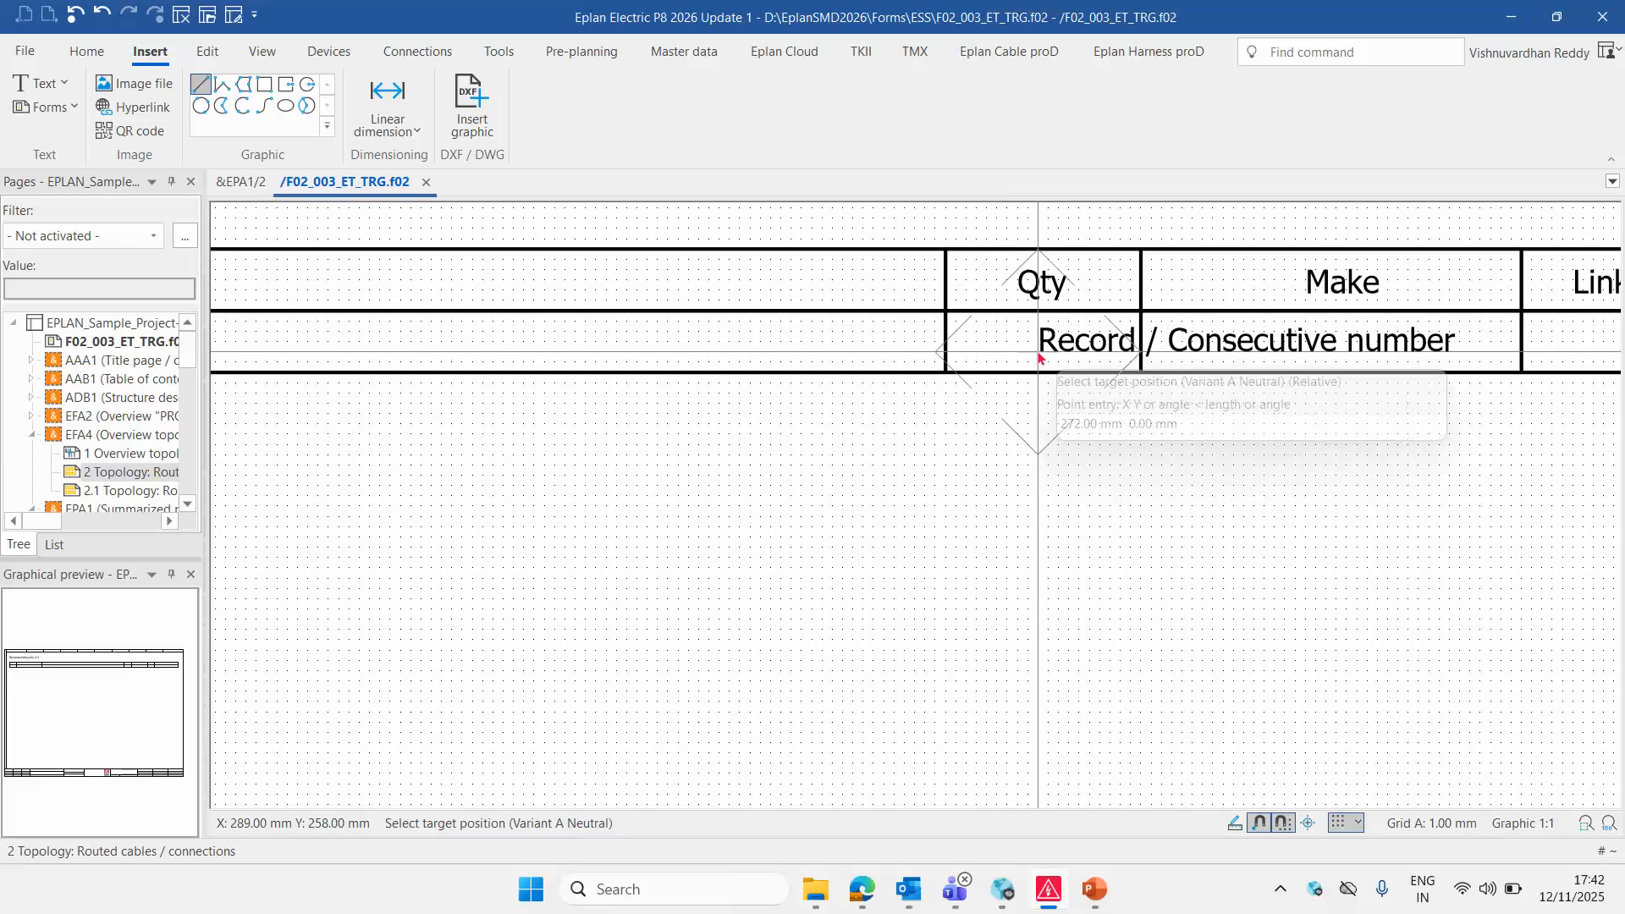
left_click(1040, 358)
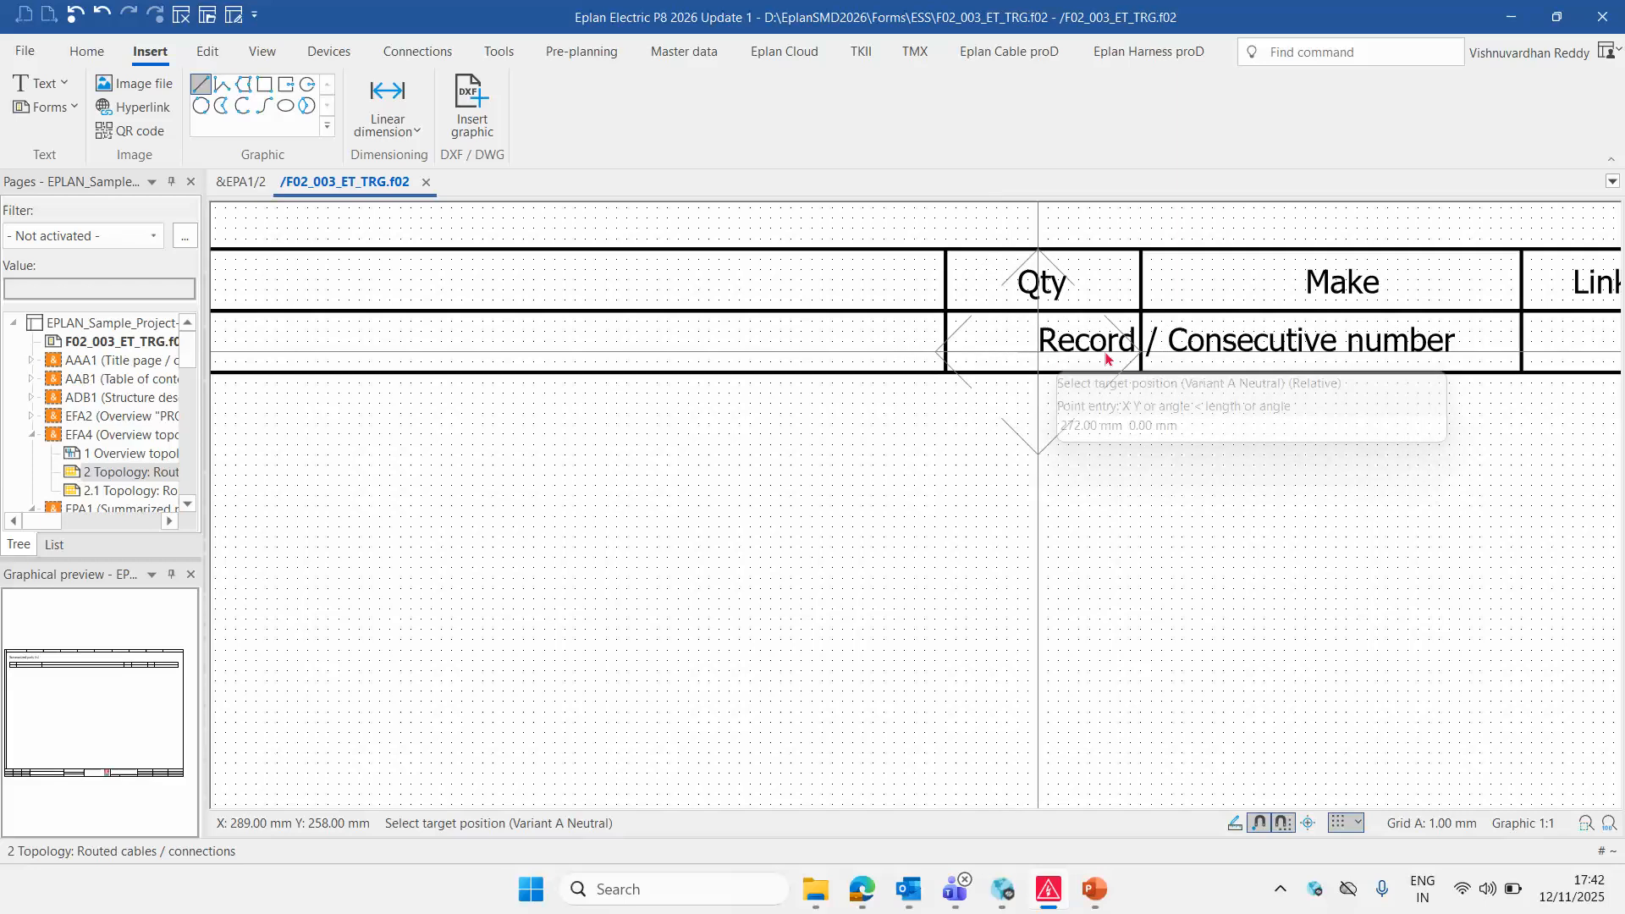
left_click(1191, 360)
scroll(877, 360, "down", 4)
scroll(1371, 362, "up", 4)
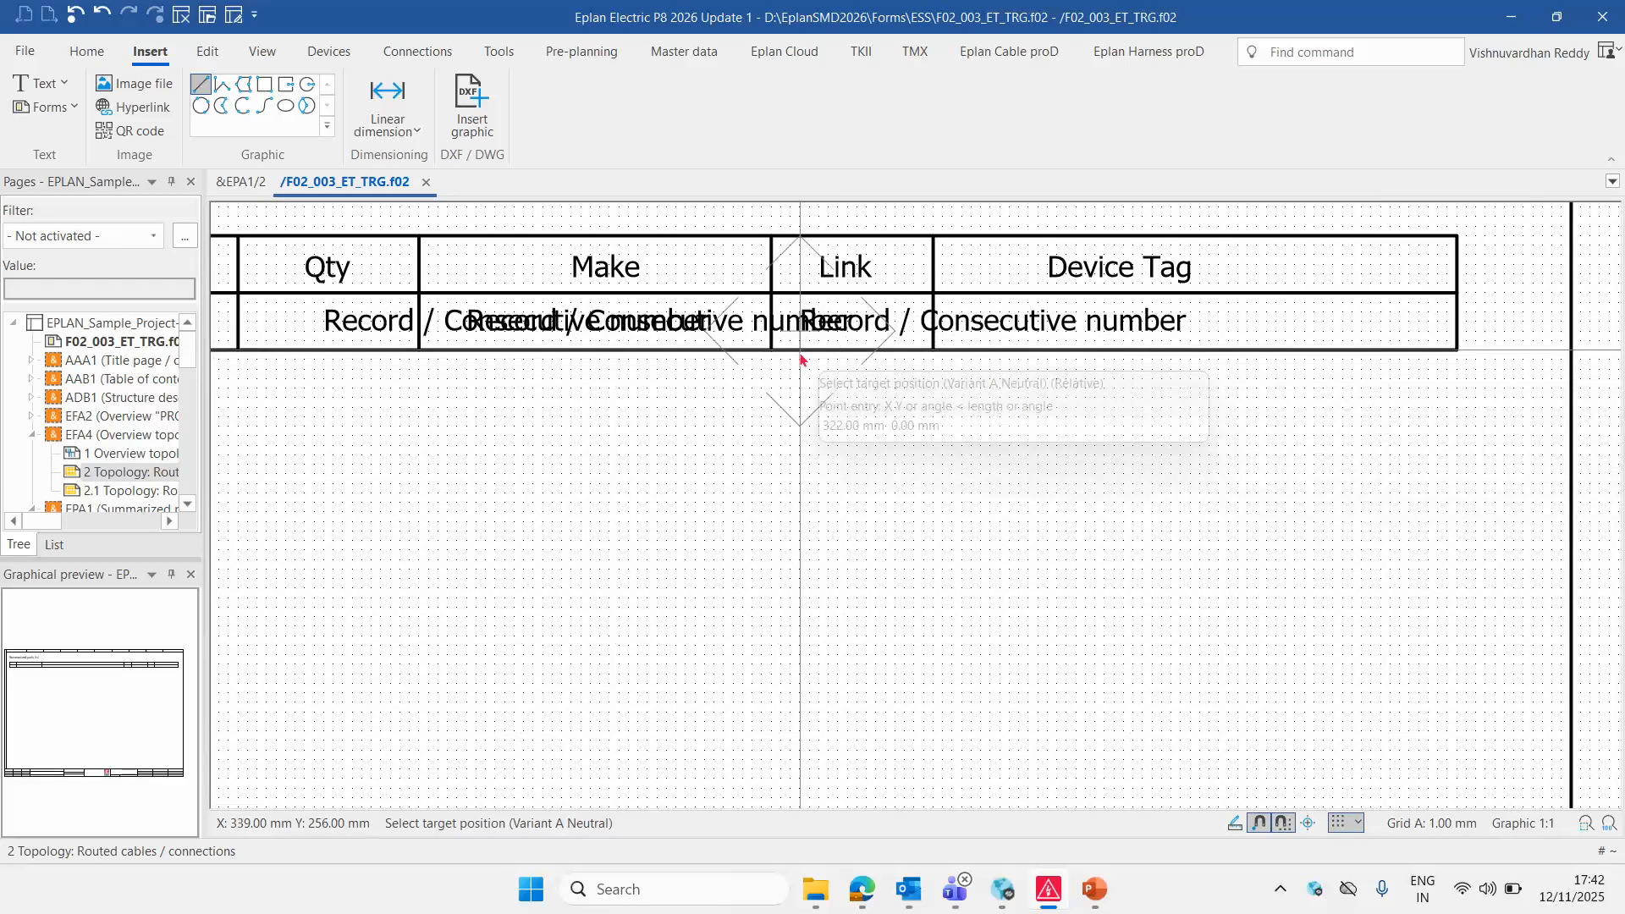
left_click(801, 359)
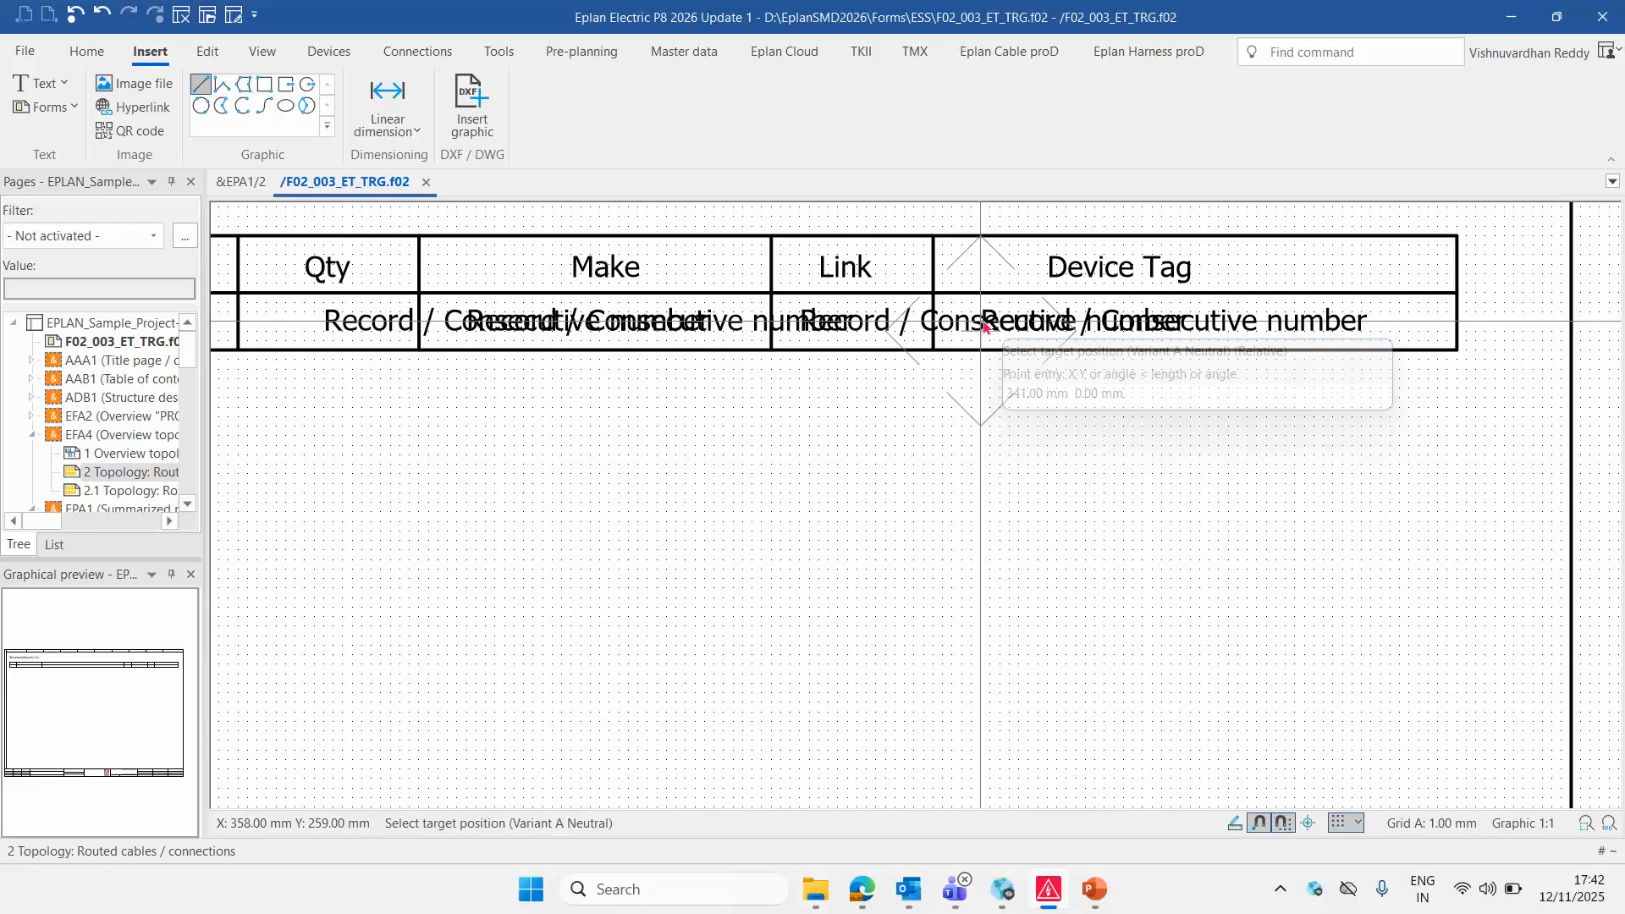
left_click(983, 326)
scroll(1403, 426, "down", 4)
key("Escape")
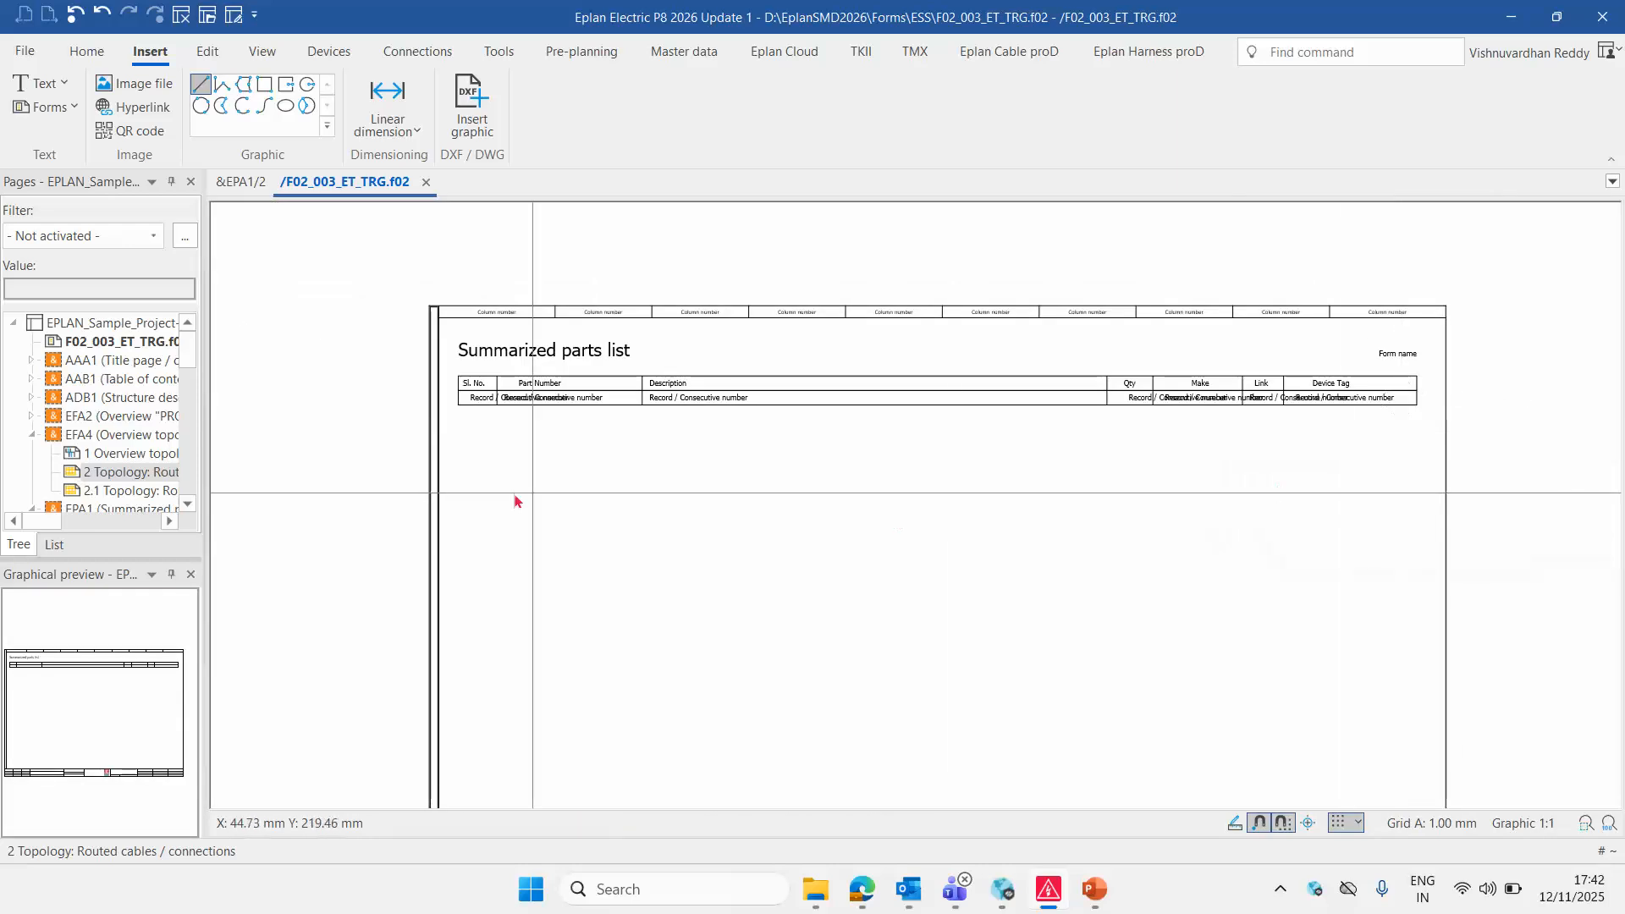
scroll(508, 441, "up", 5)
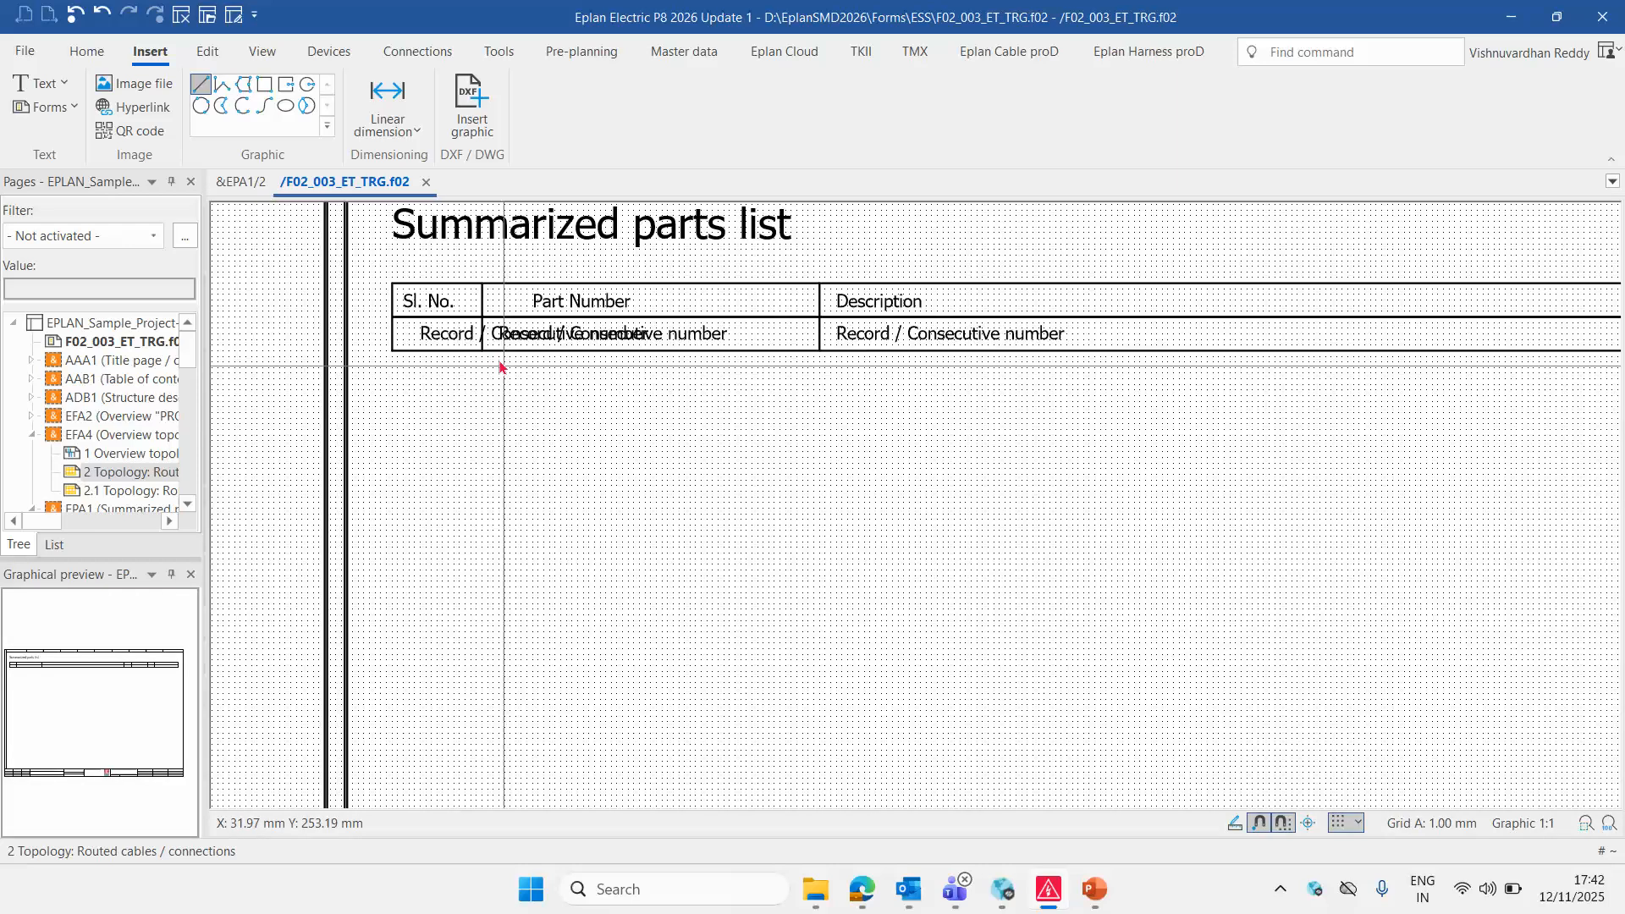
double_click(439, 336)
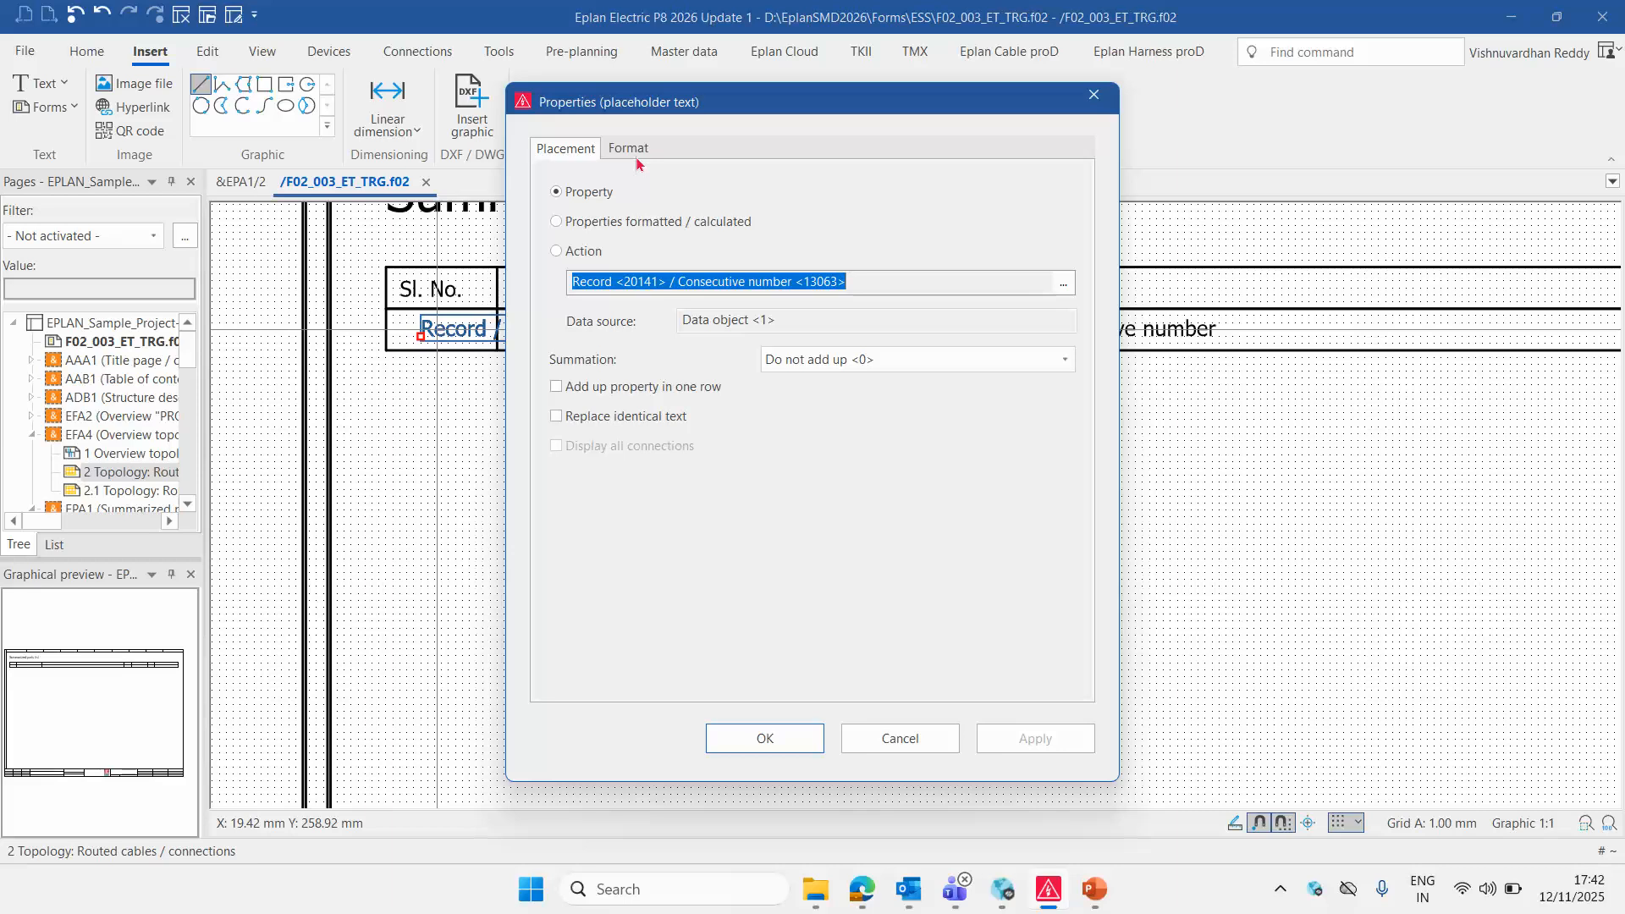
key("Escape")
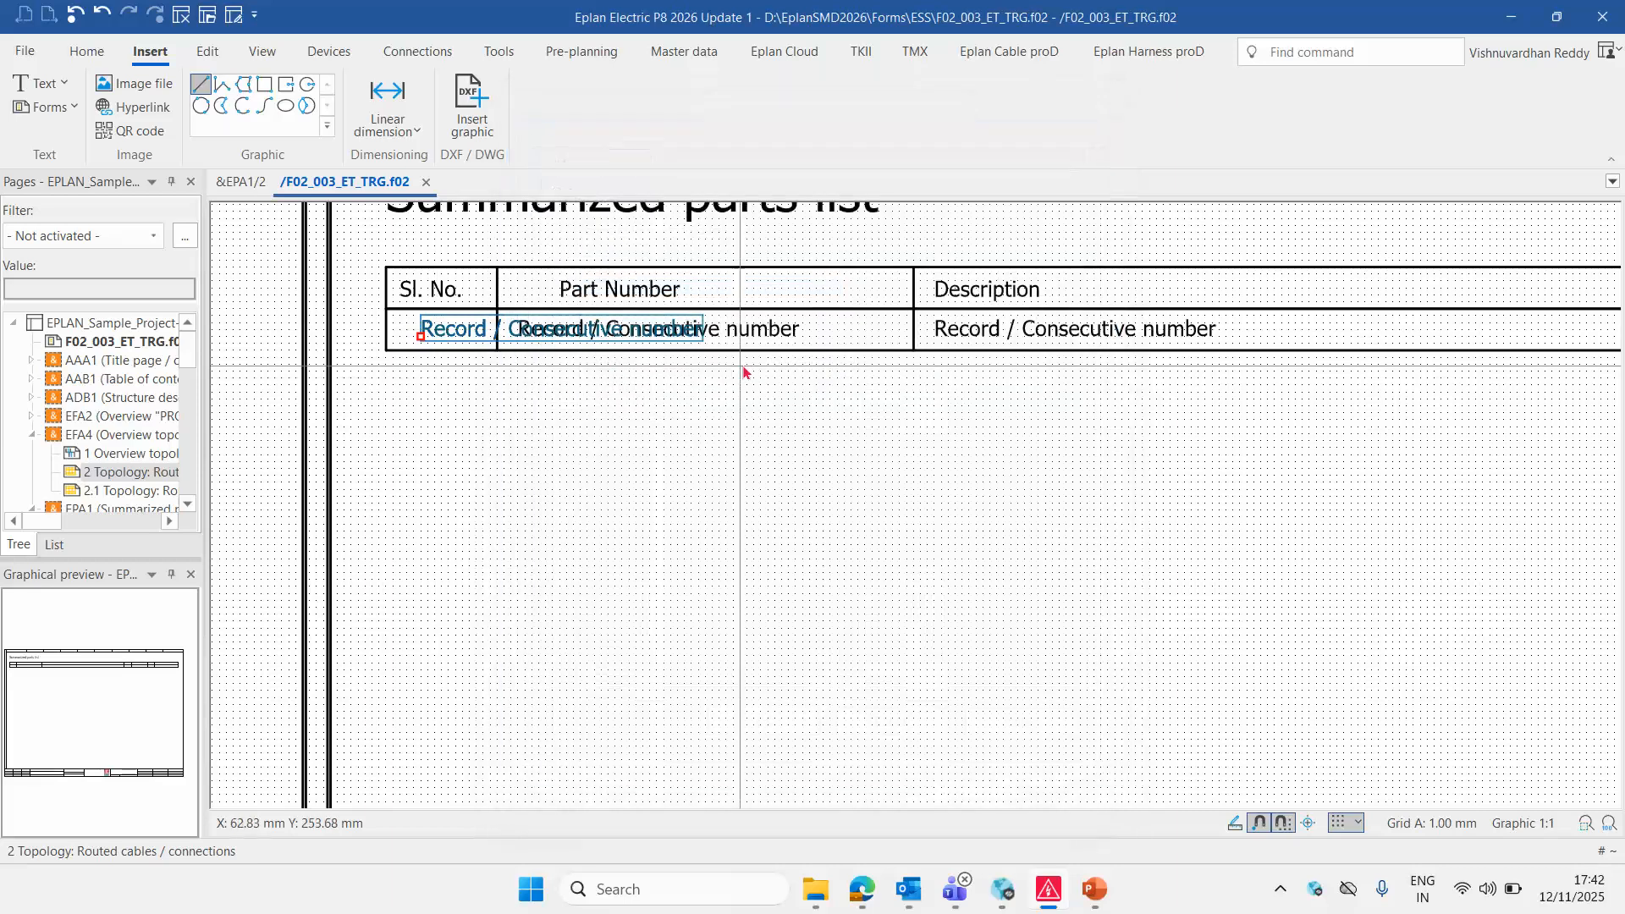
Change the property of the placeholder beneath "Part Number" to the Part element's "Part number <22001>"
double_click(780, 334)
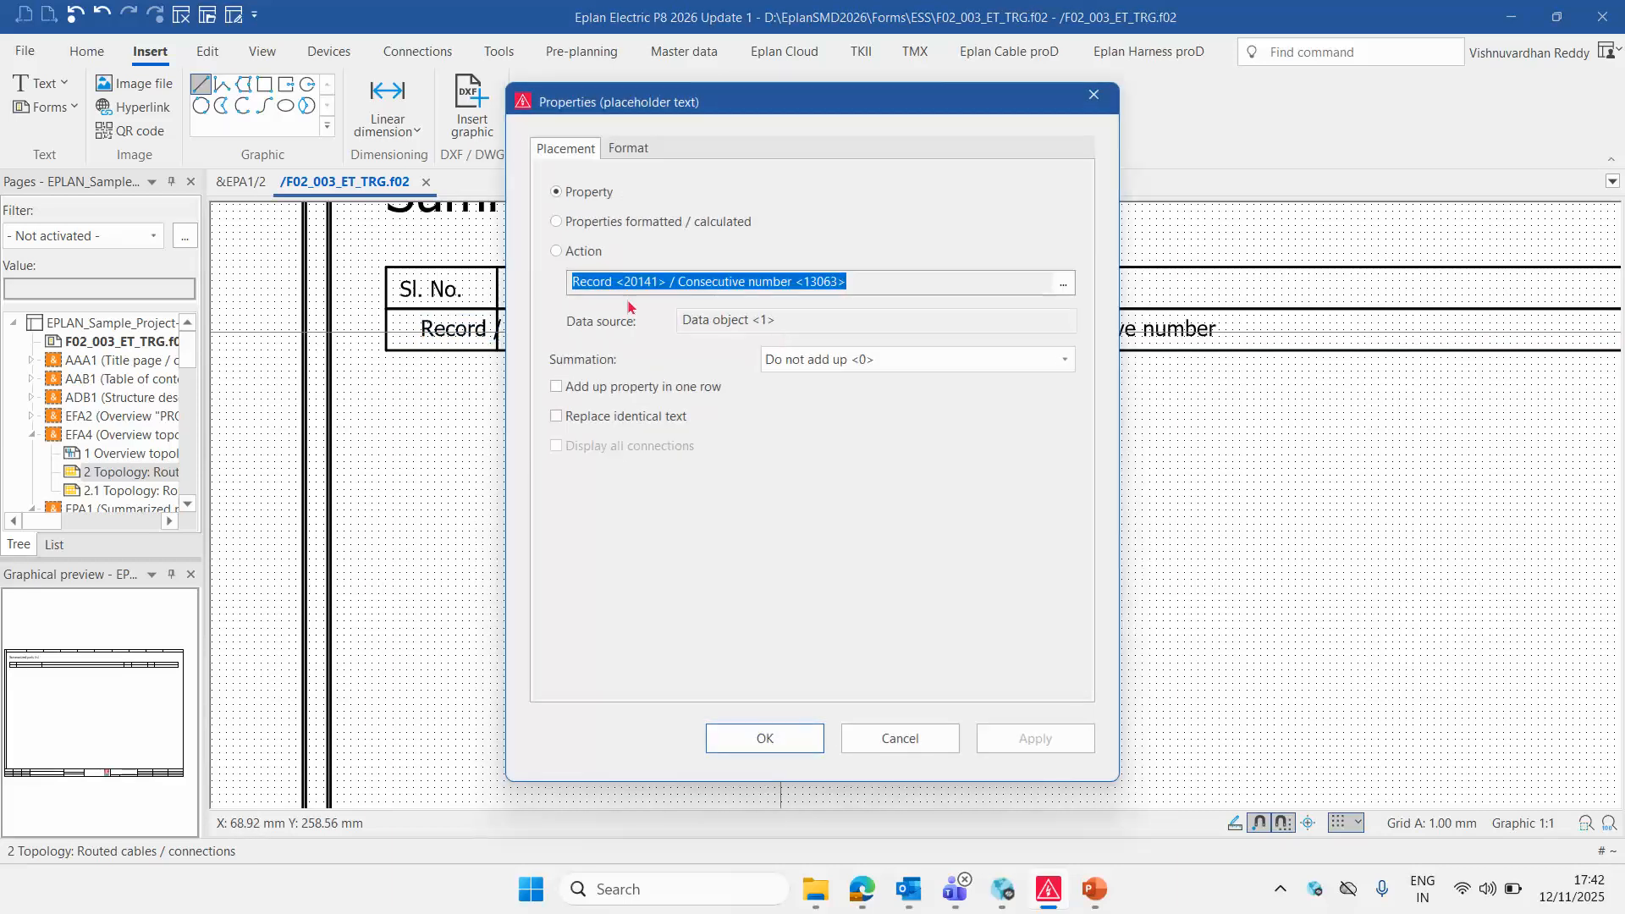
left_click_drag(743, 109, 892, 91)
left_click(1214, 269)
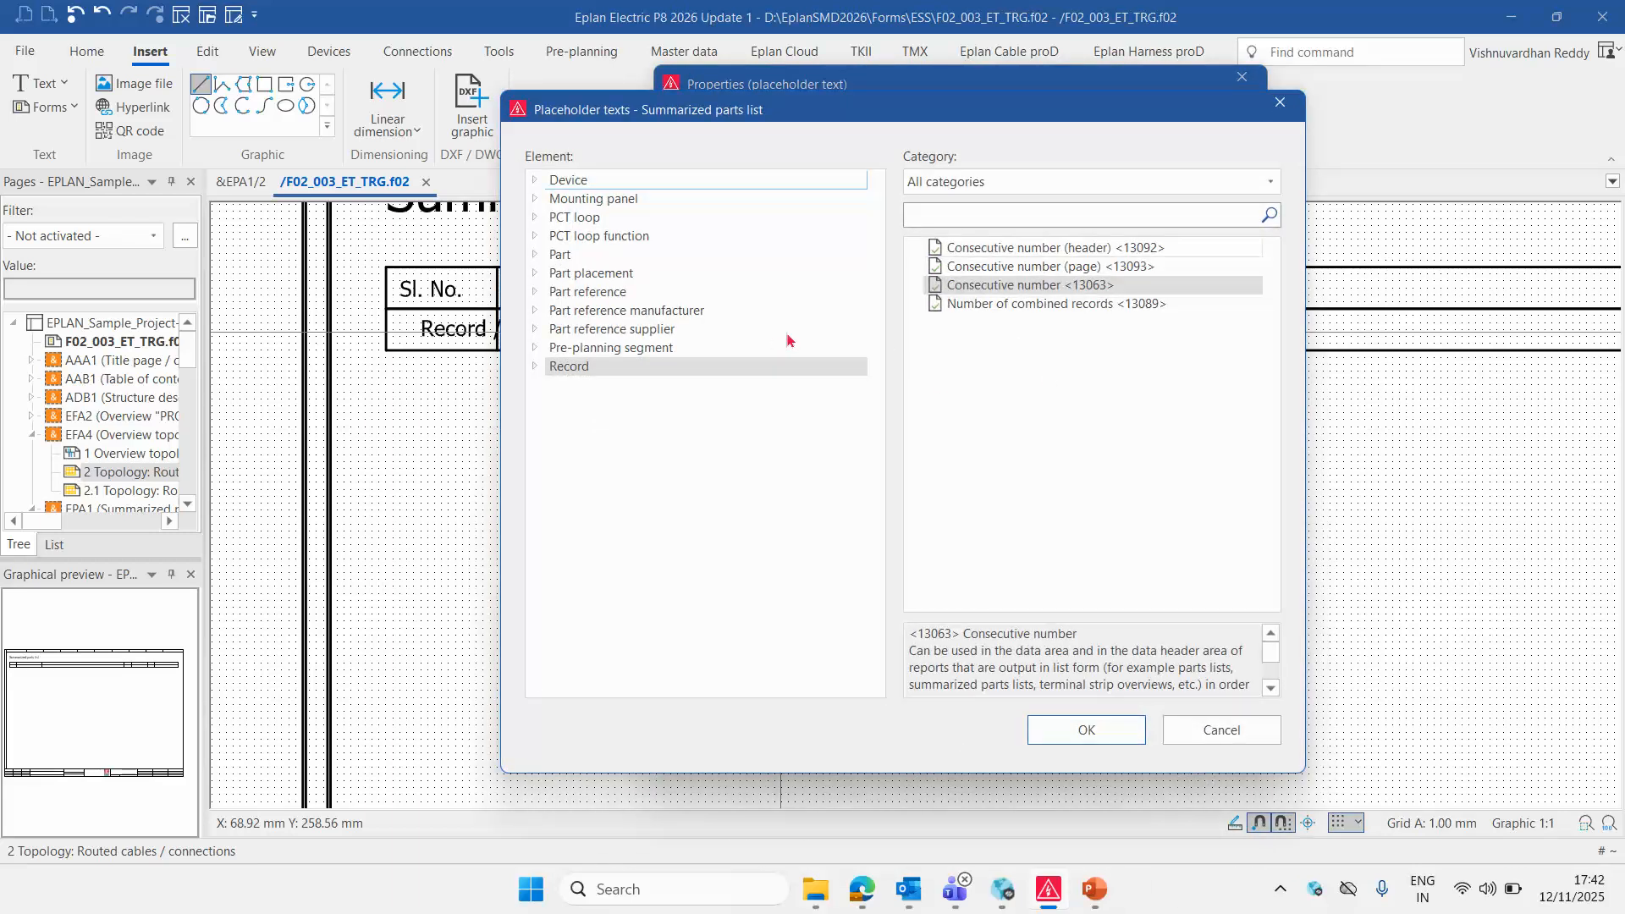
left_click(951, 218)
type("Part")
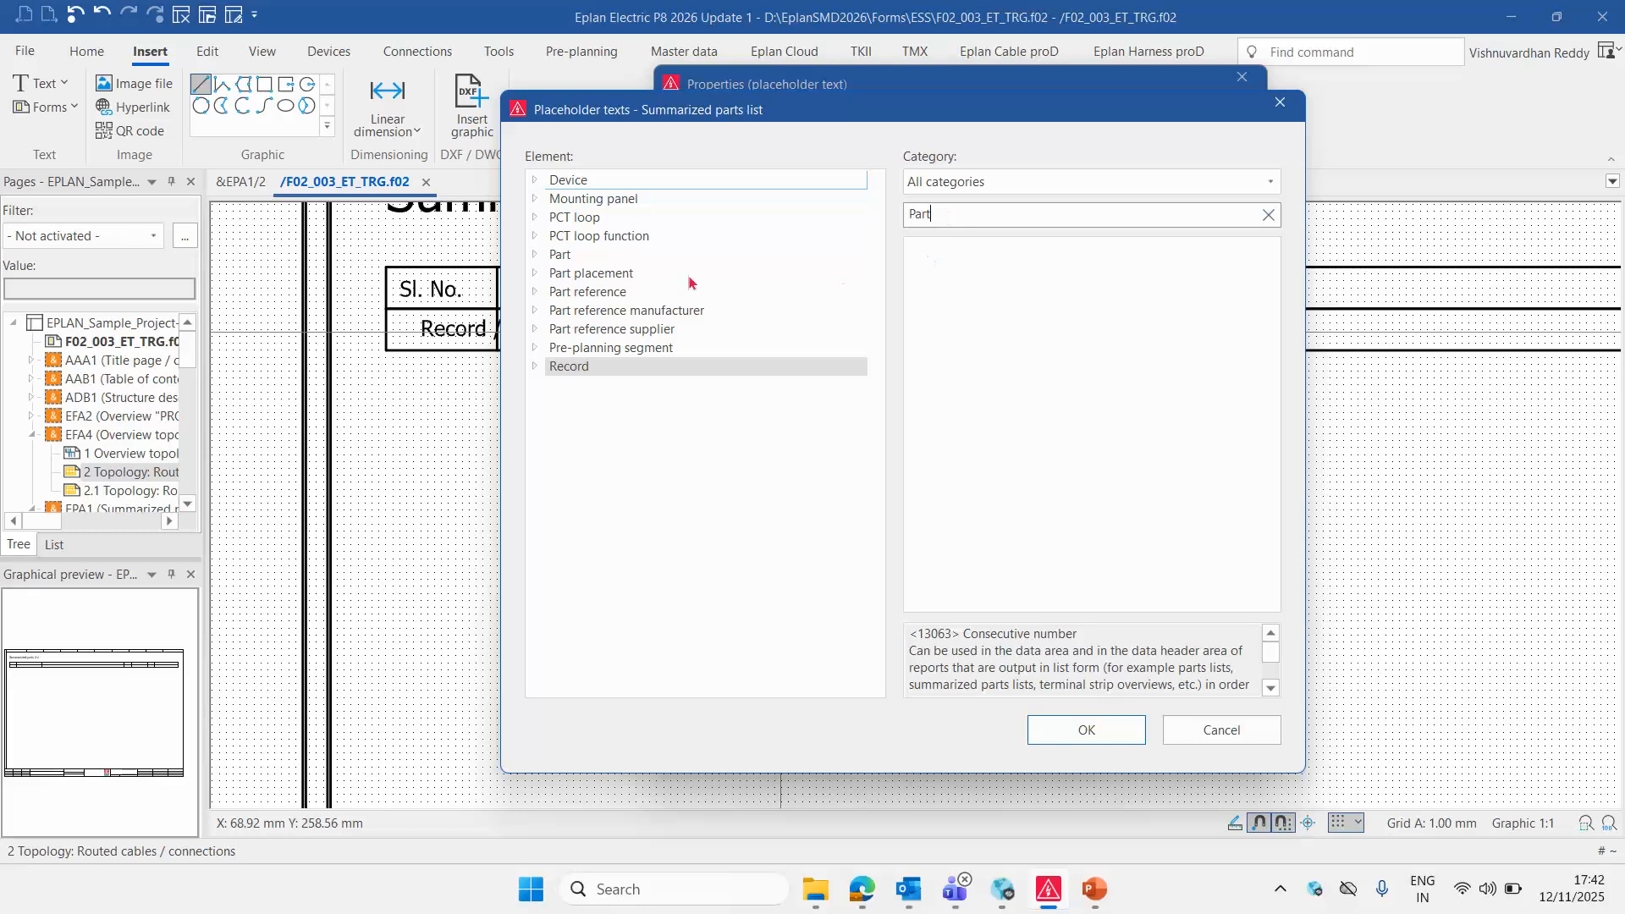
left_click(562, 256)
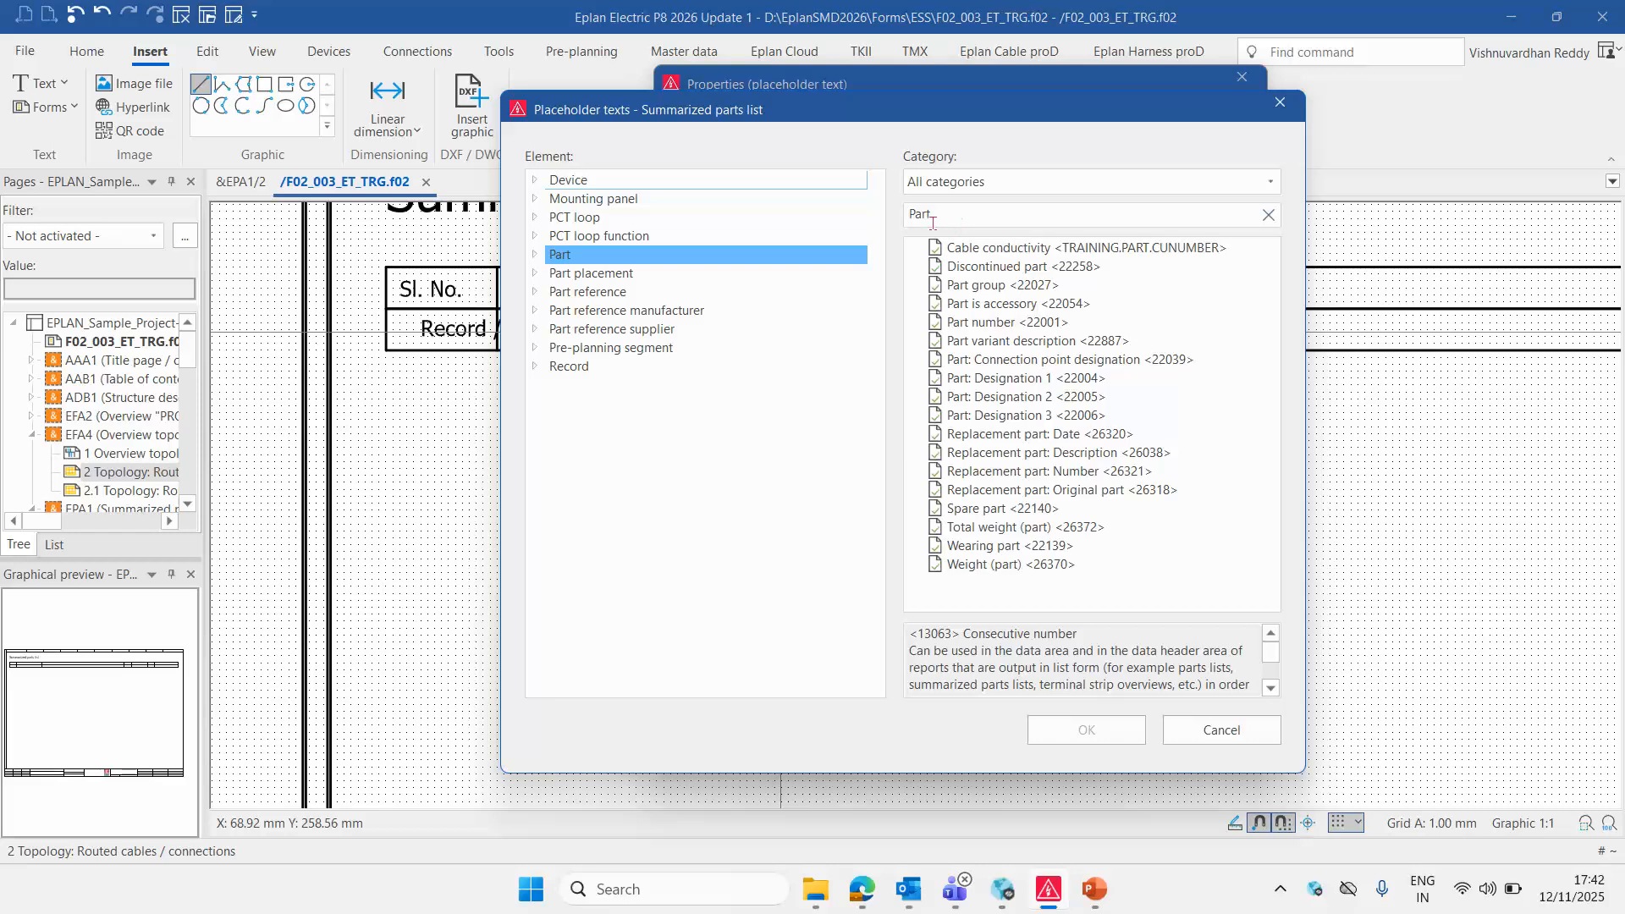
left_click(565, 293)
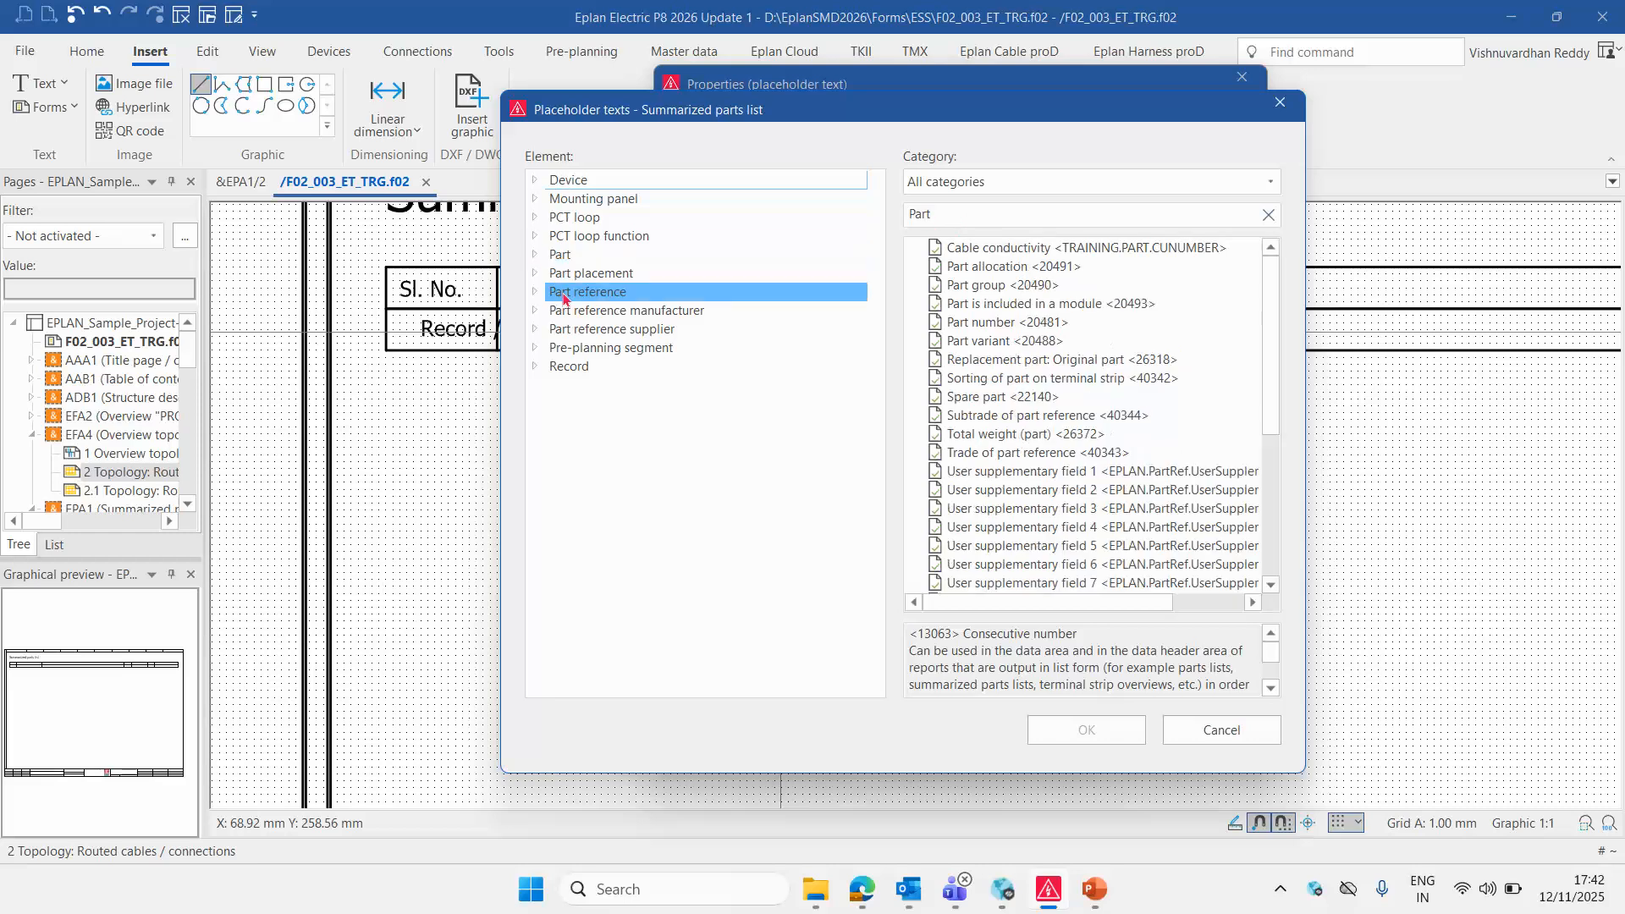
left_click(569, 256)
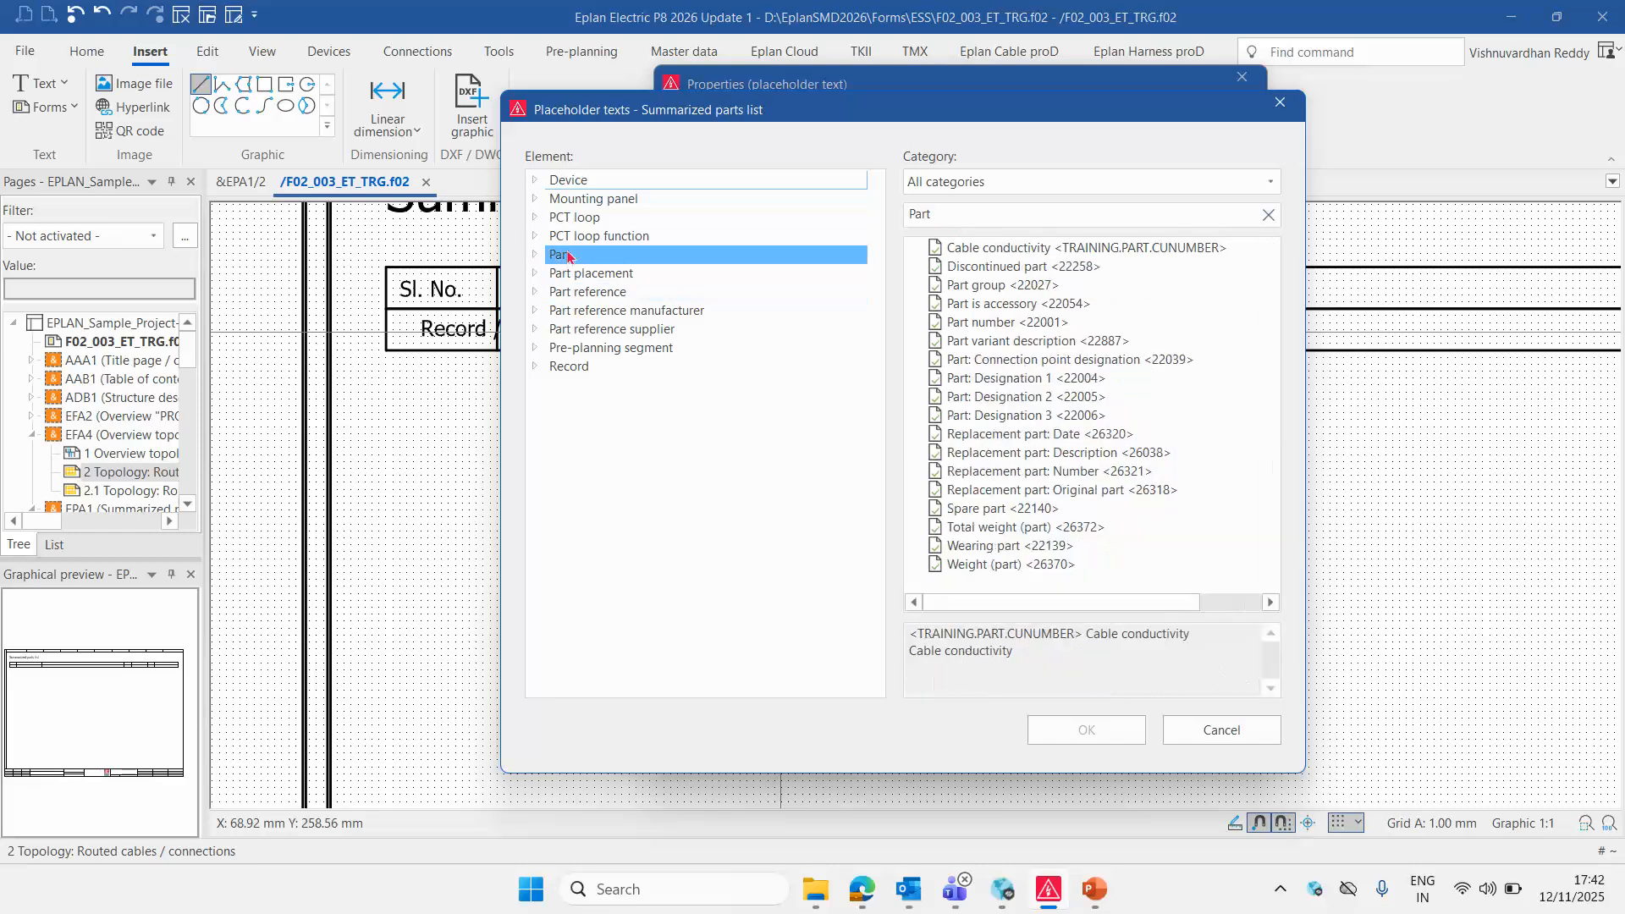
left_click(988, 321)
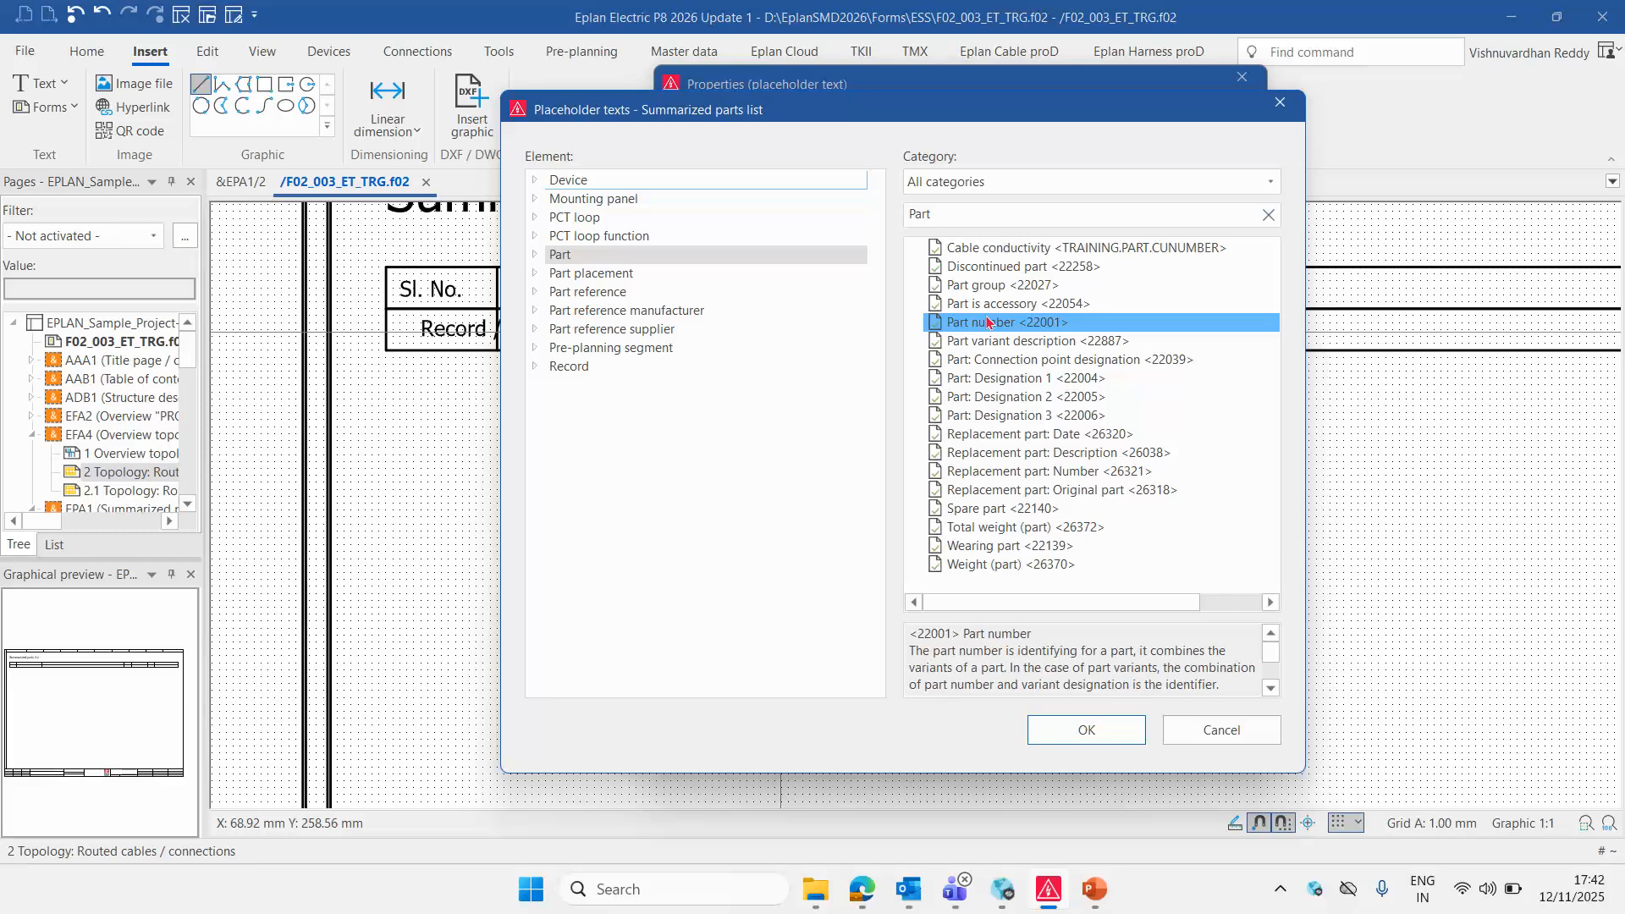
double_click(988, 323)
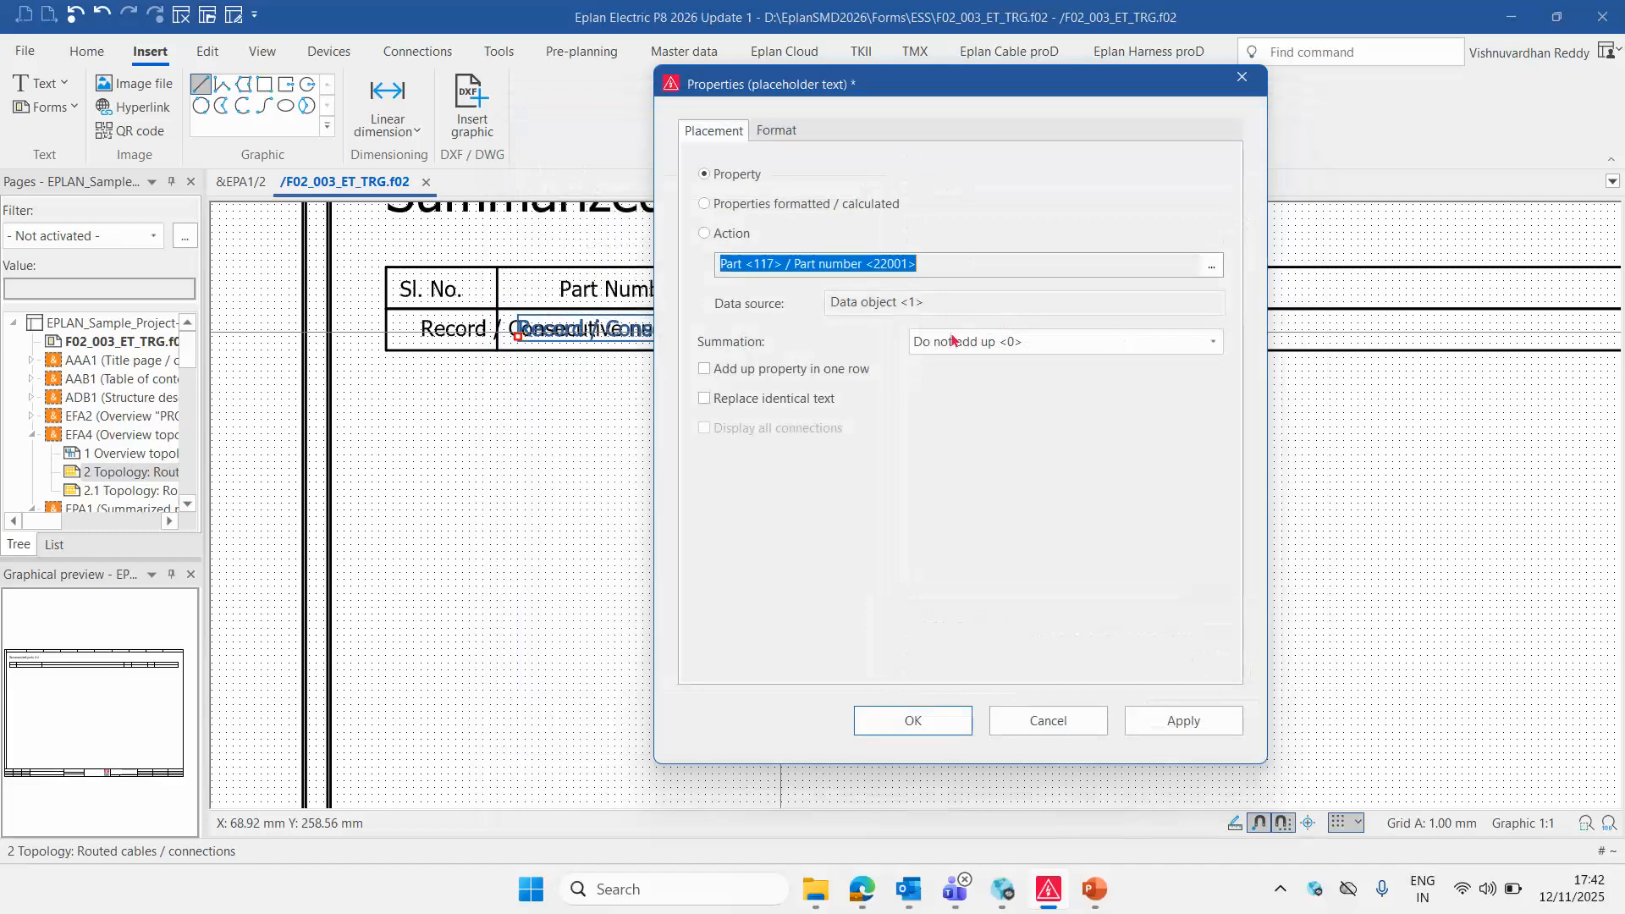
left_click(912, 719)
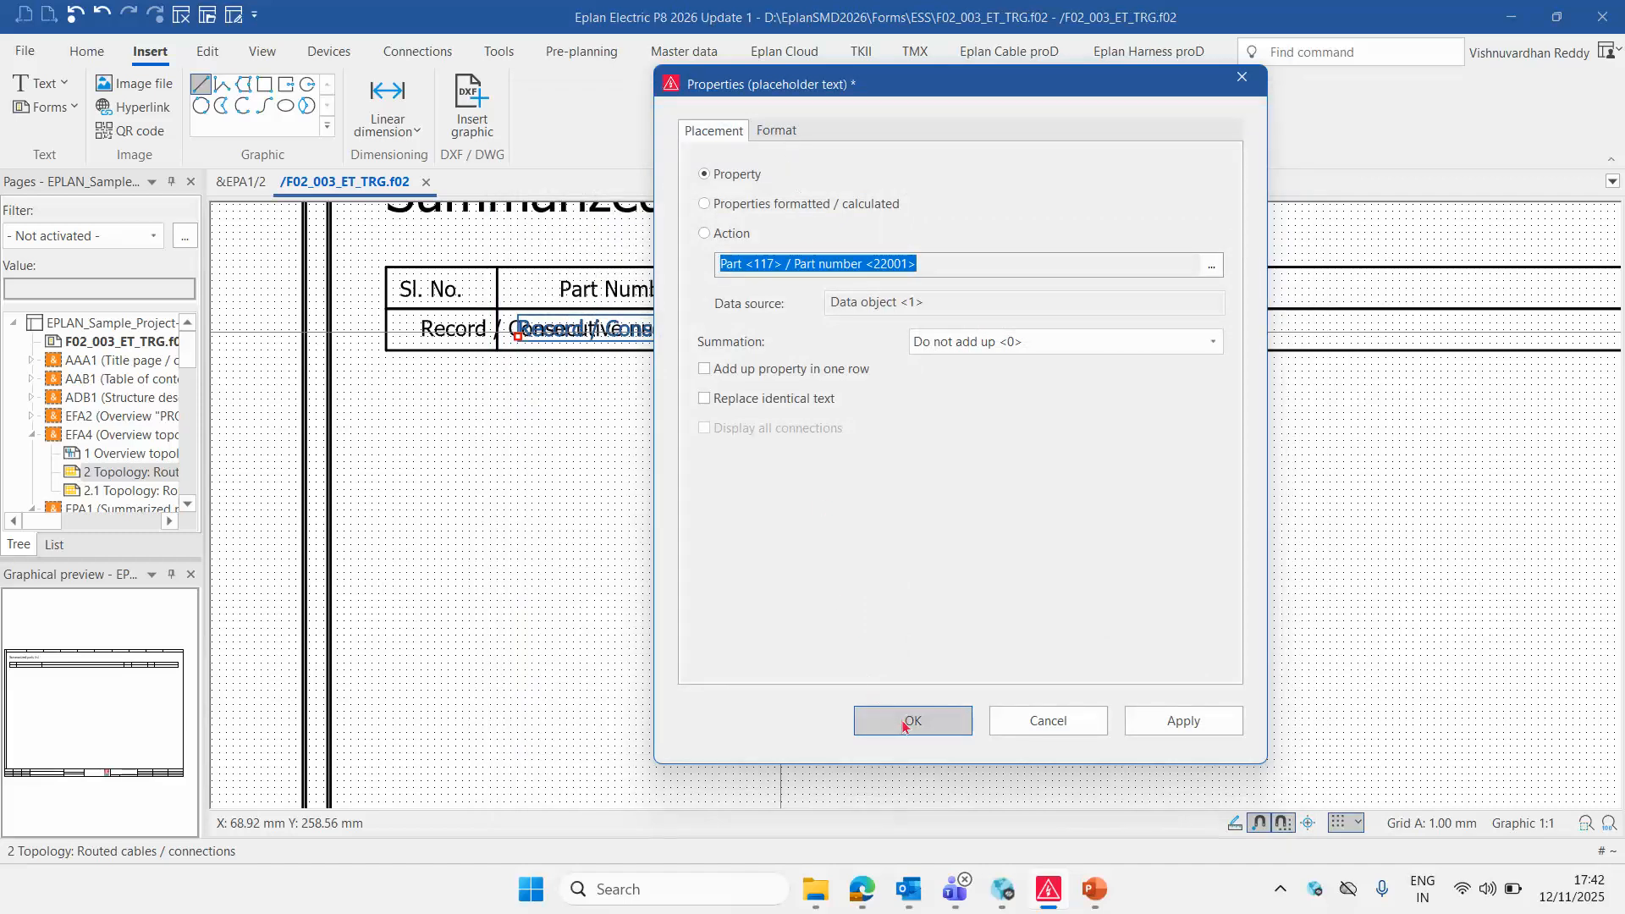
Assign the Part element's property "Description <22009>" to the placeholder beneath the "Description" heading
scroll(296, 437, "down", 3)
scroll(972, 437, "up", 6)
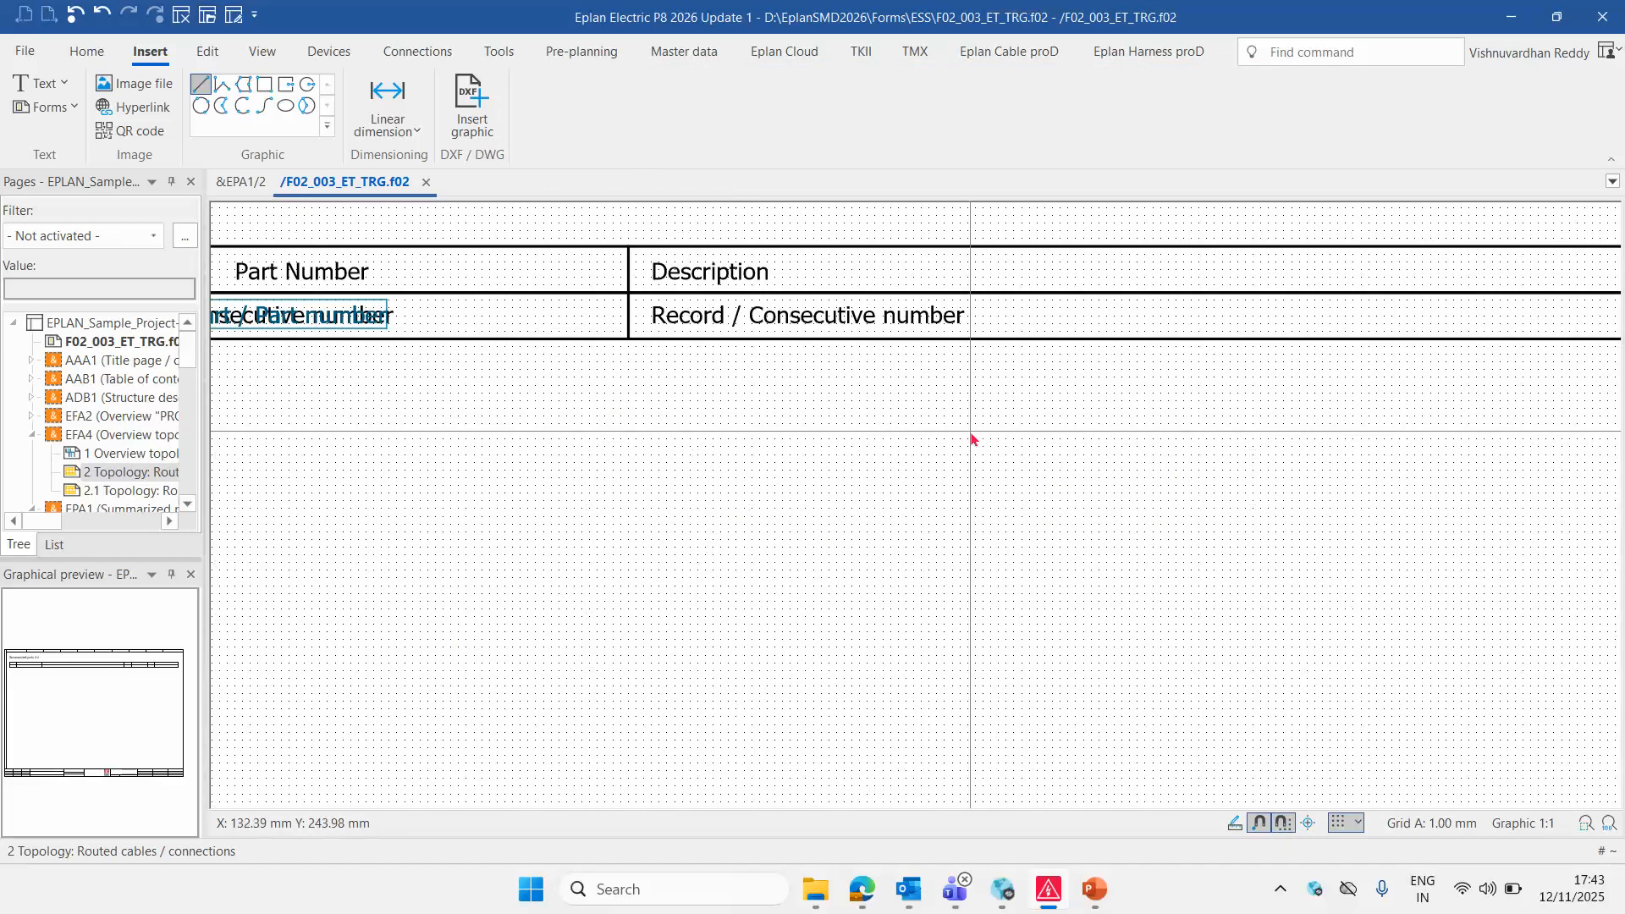
double_click(651, 294)
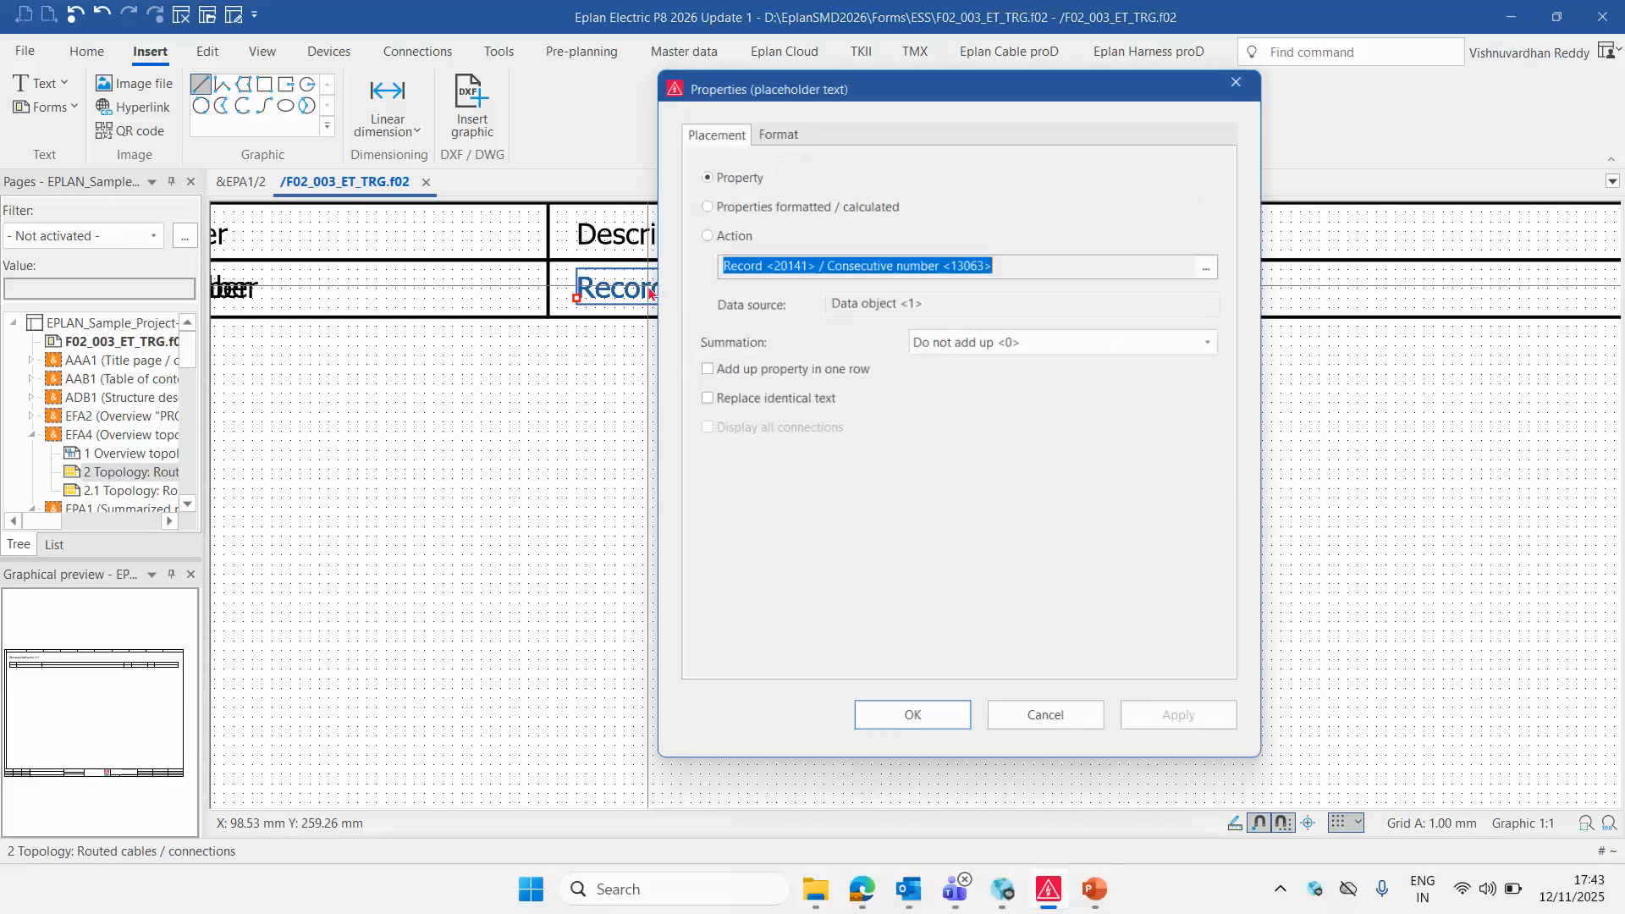
left_click(1211, 267)
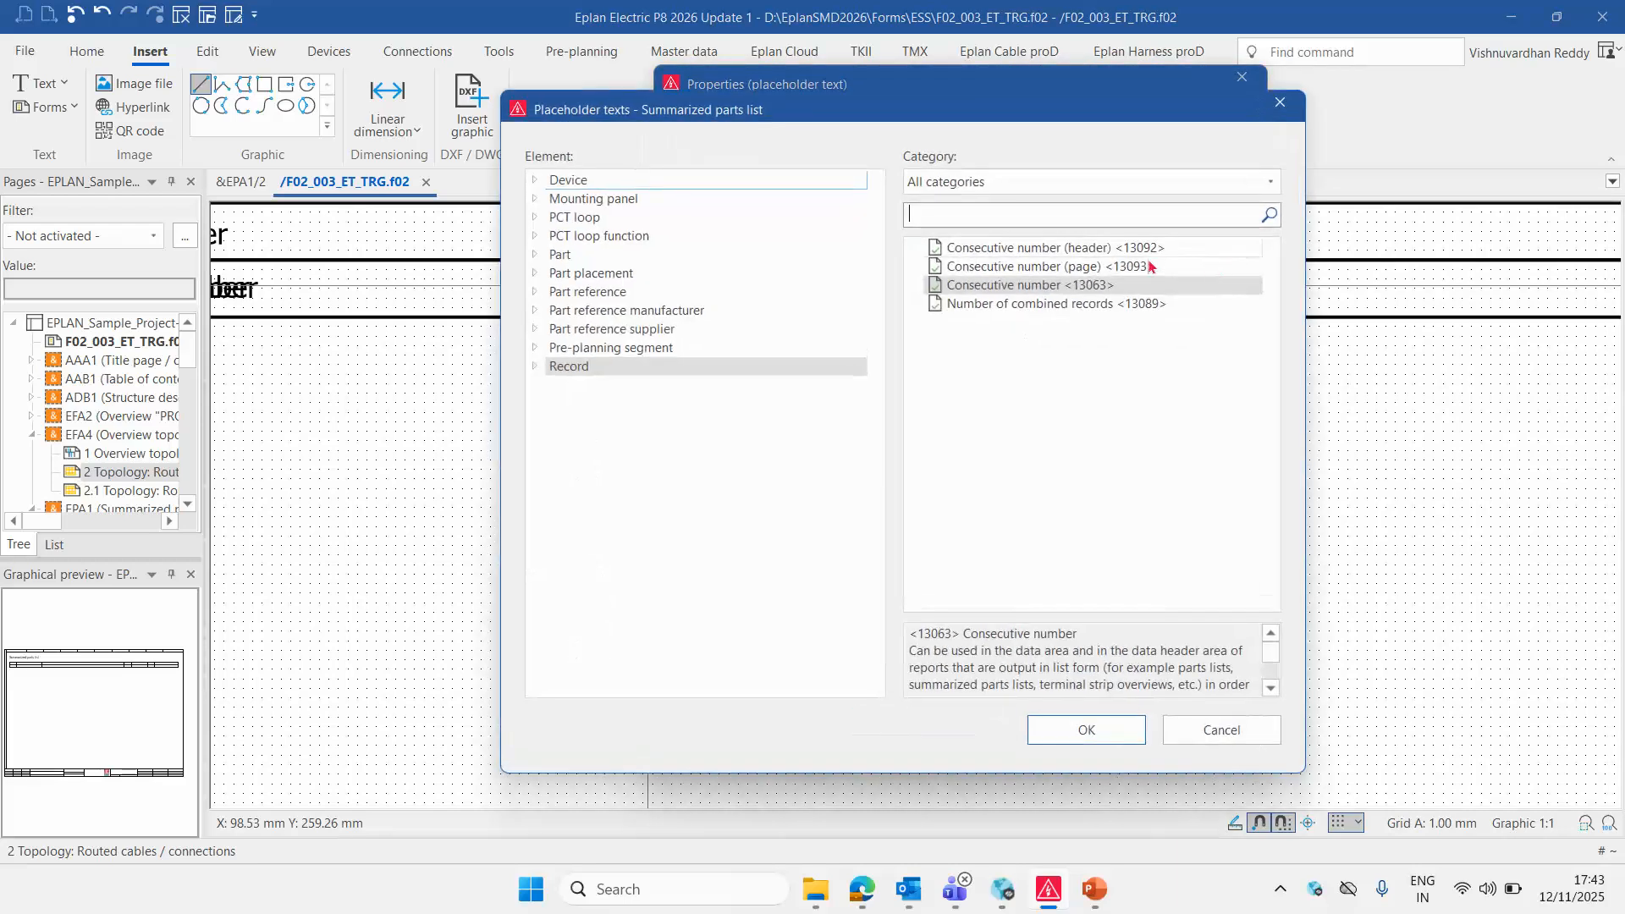
type("Des")
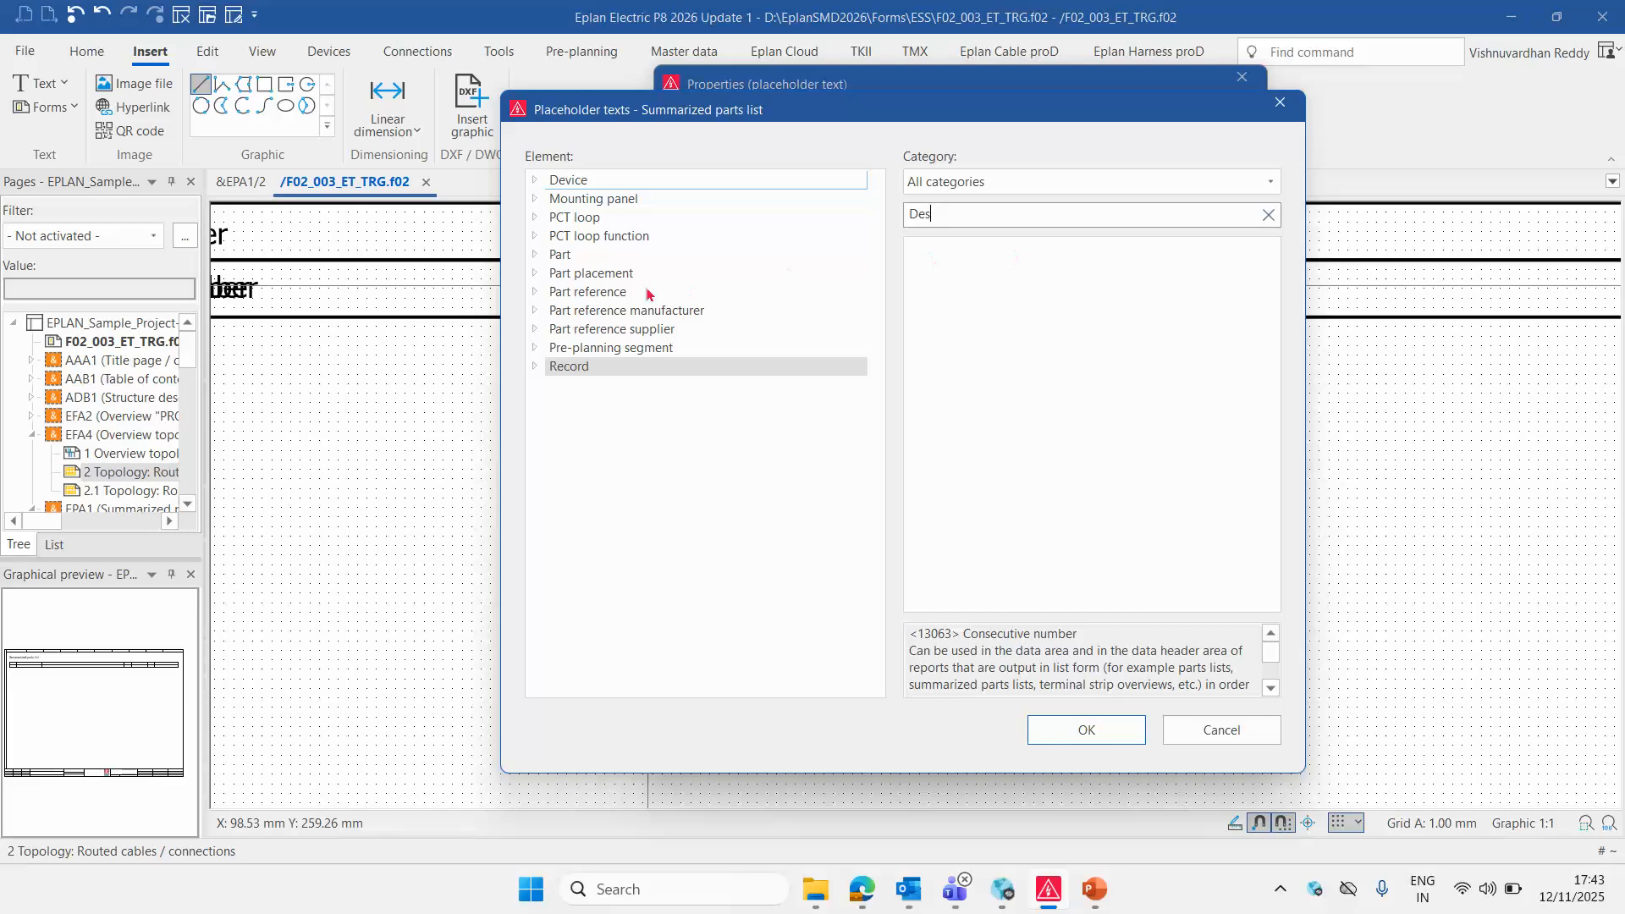
left_click(562, 255)
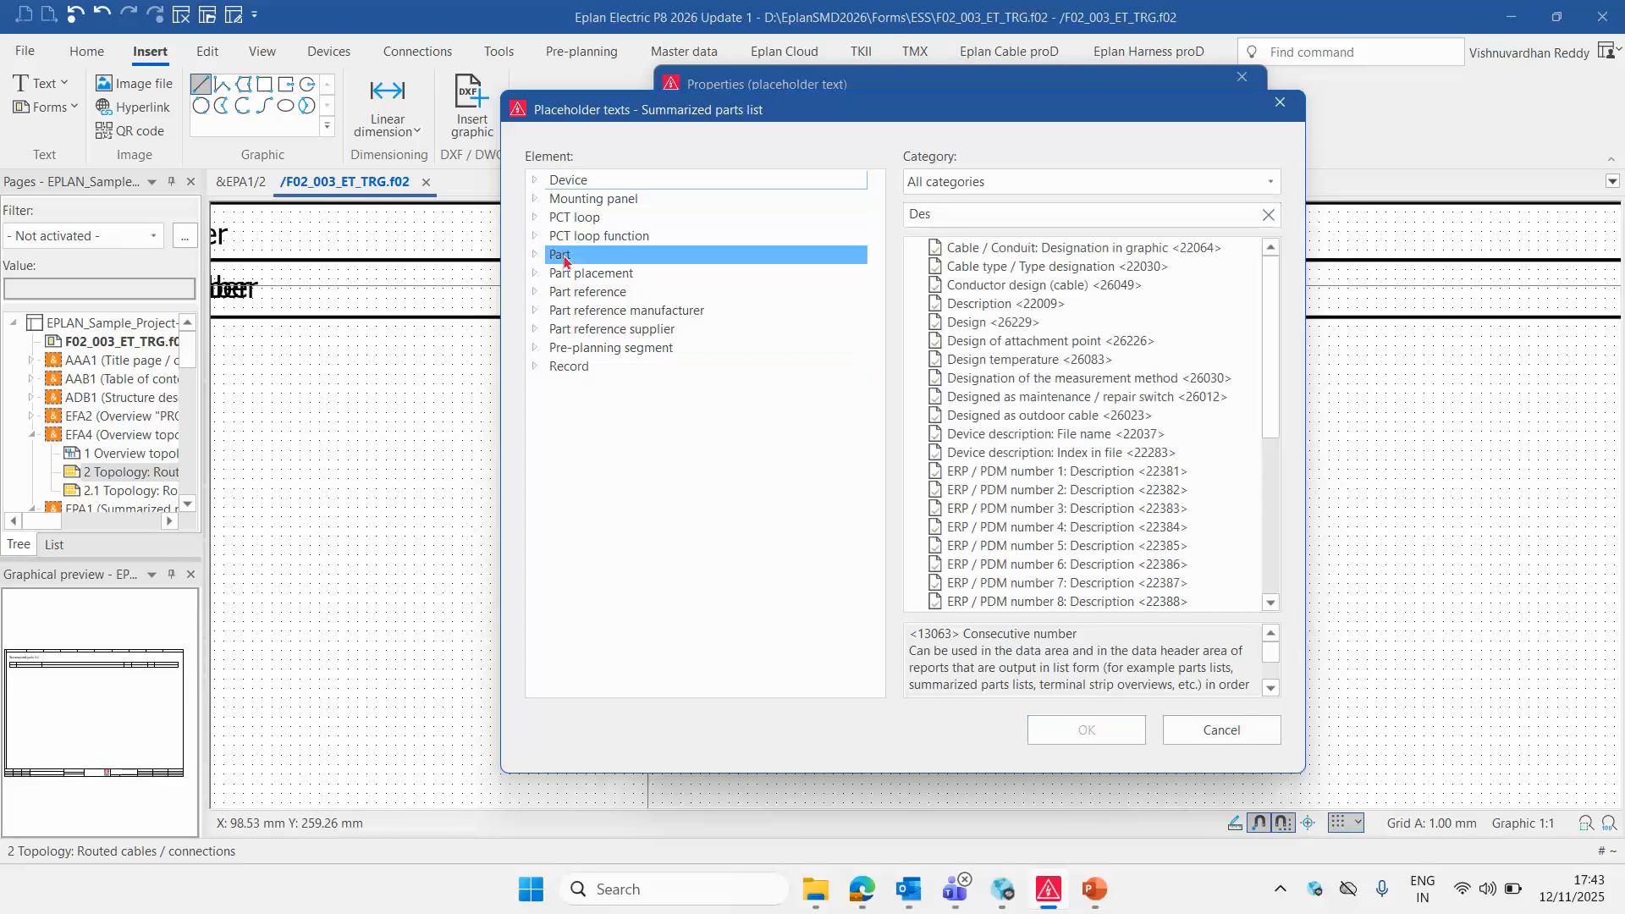
left_click(1008, 304)
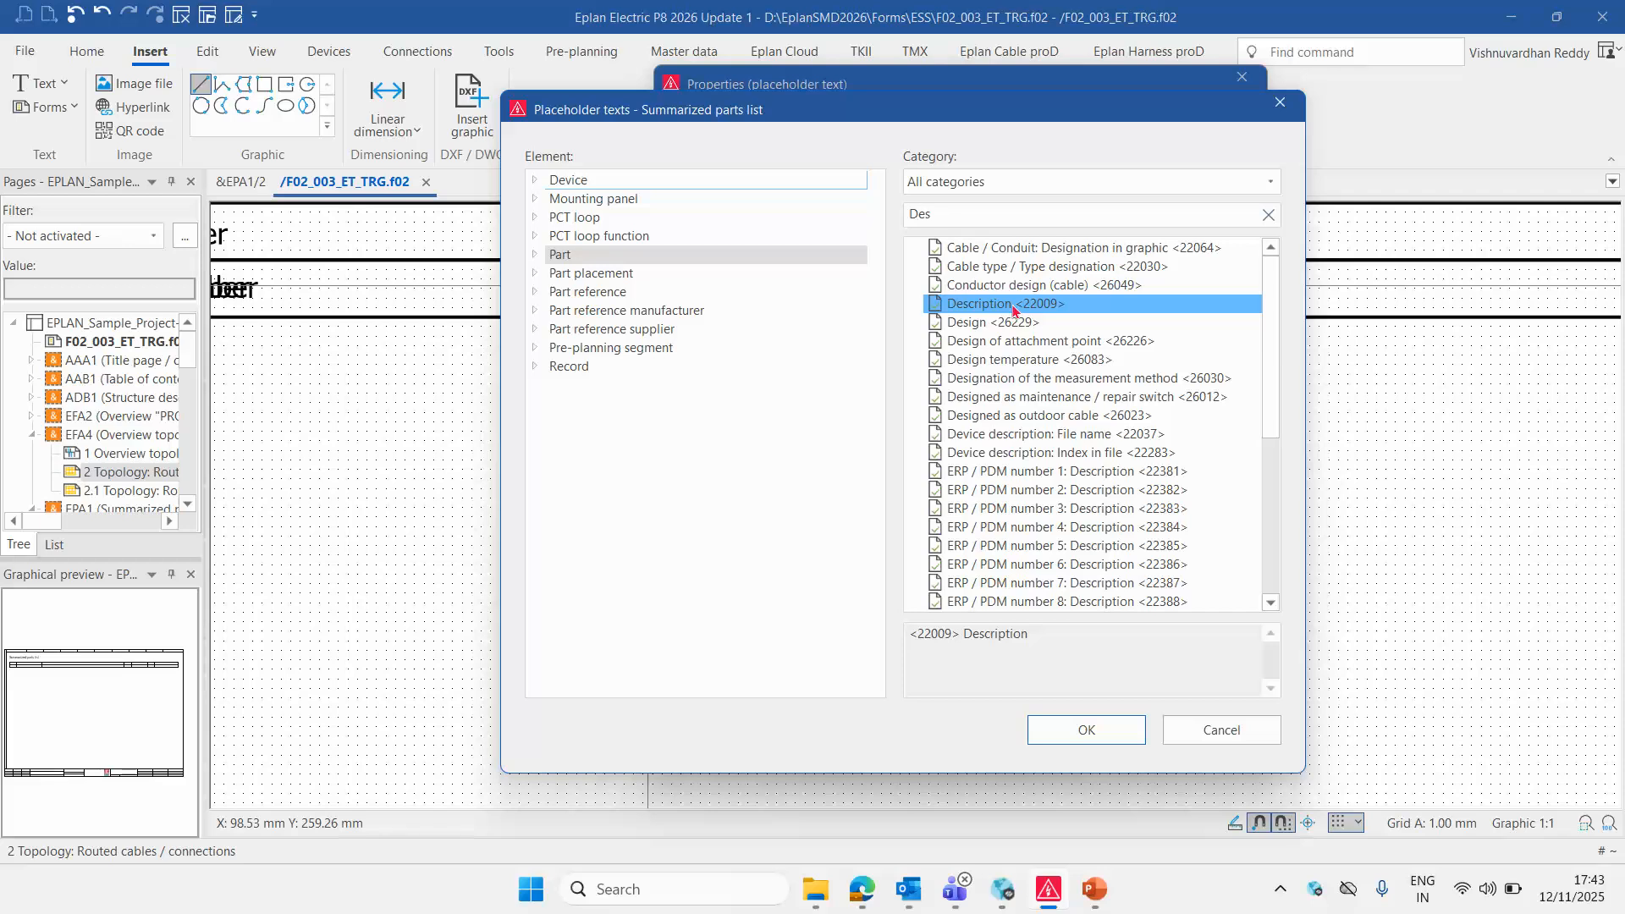
double_click(1008, 304)
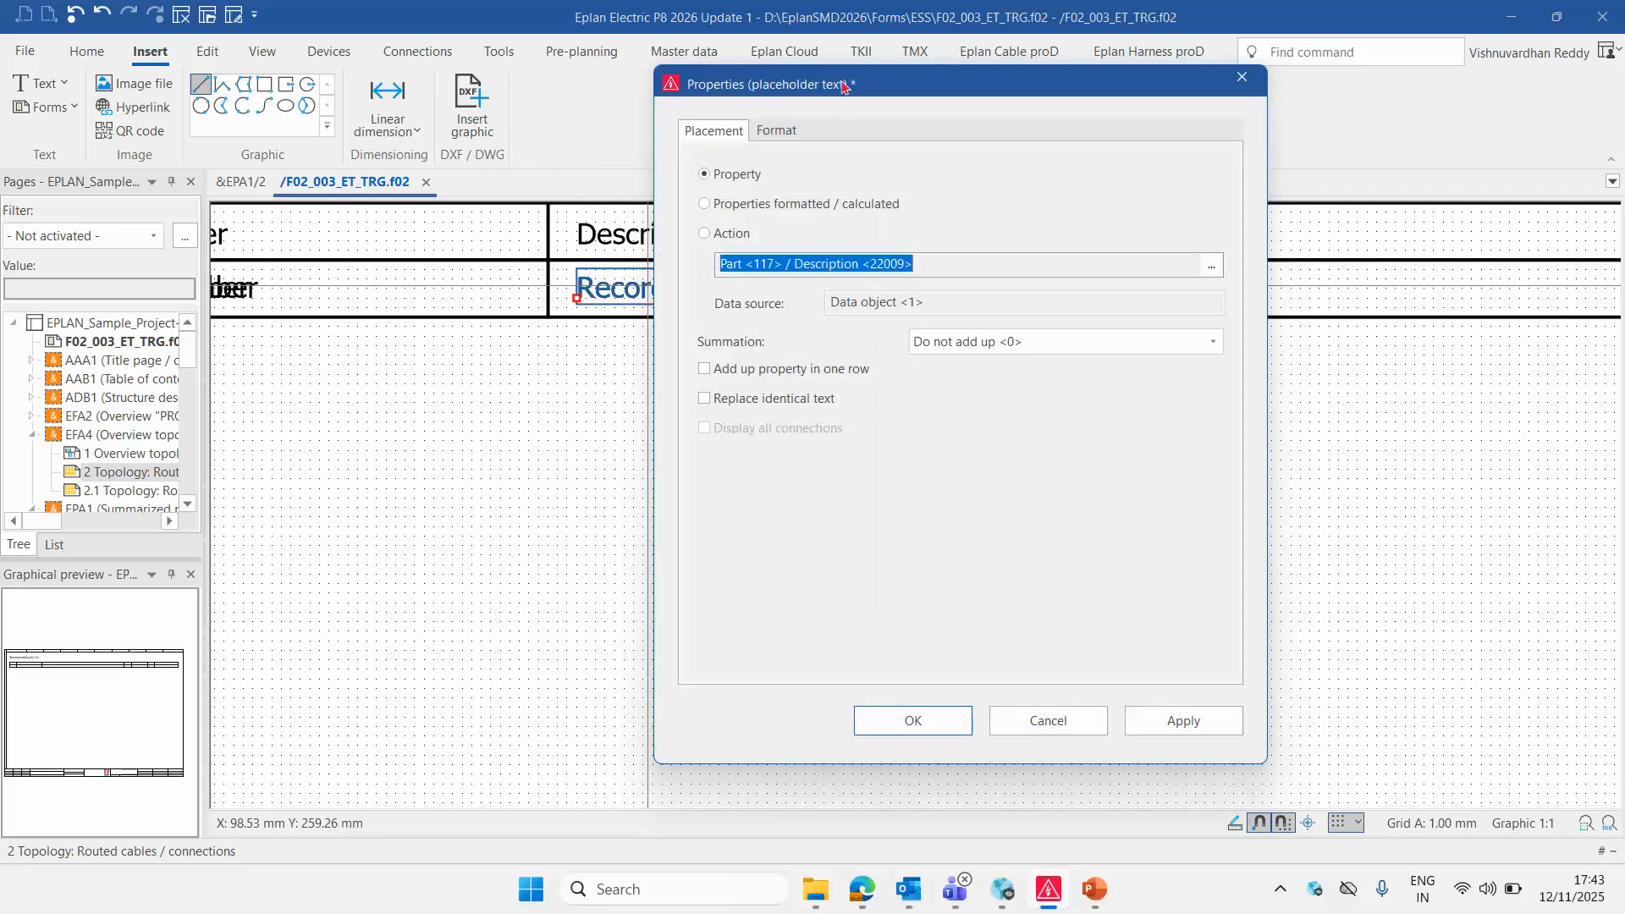
Activate the alignment box for the placeholder beneath "Description", with fixed text width and removal of breaks enabled
left_click_drag(844, 86, 723, 423)
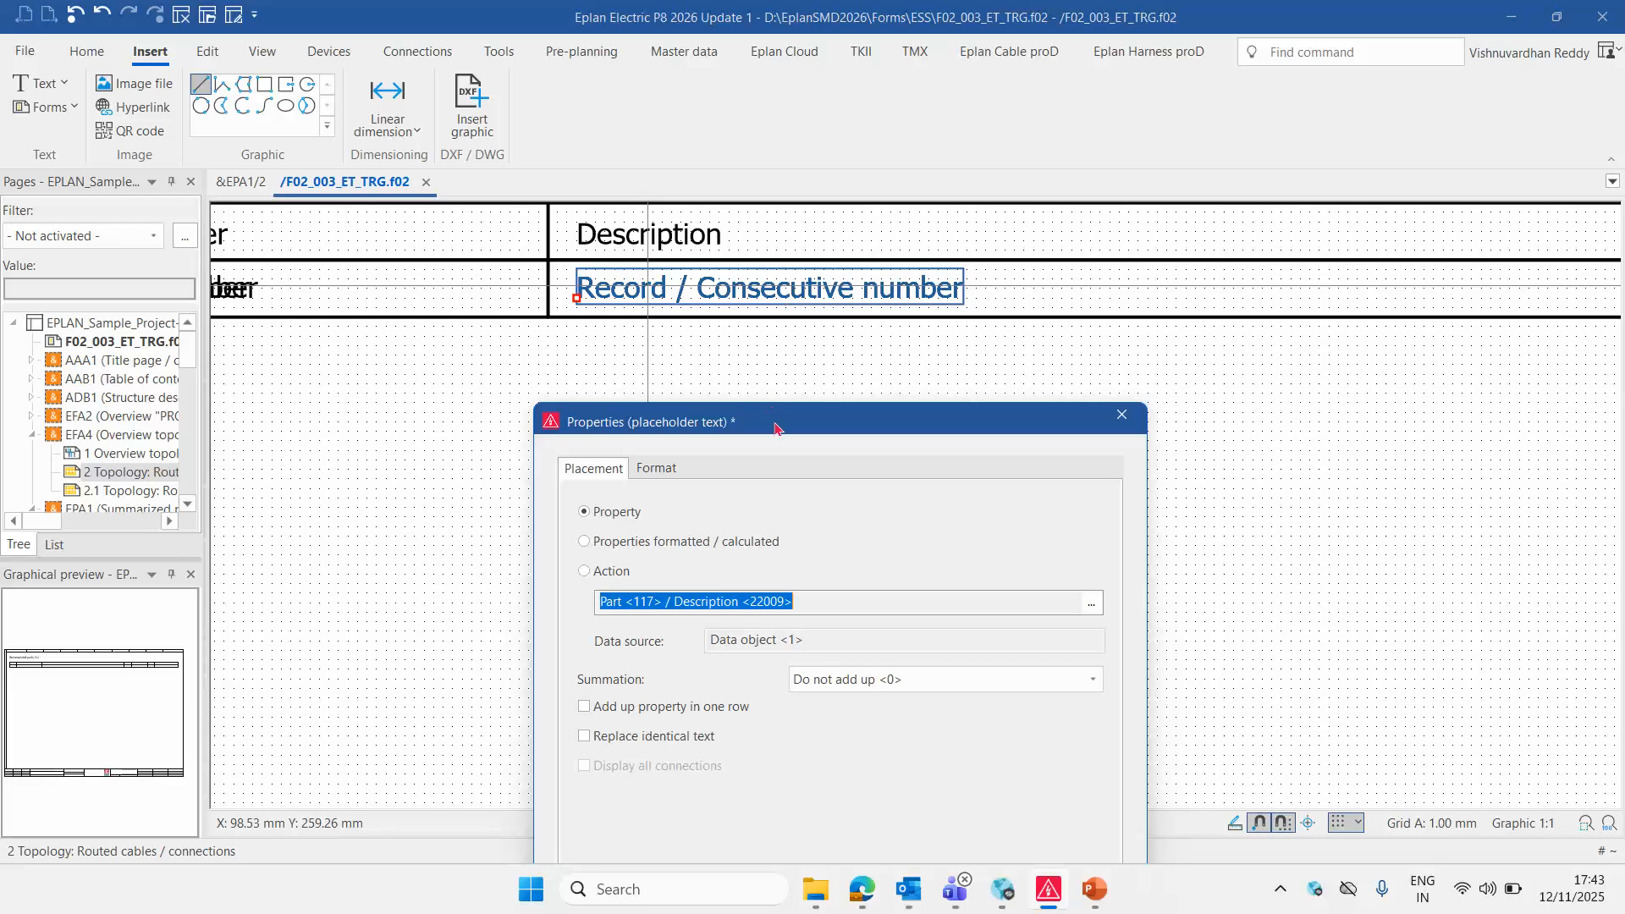
left_click_drag(766, 426, 672, 180)
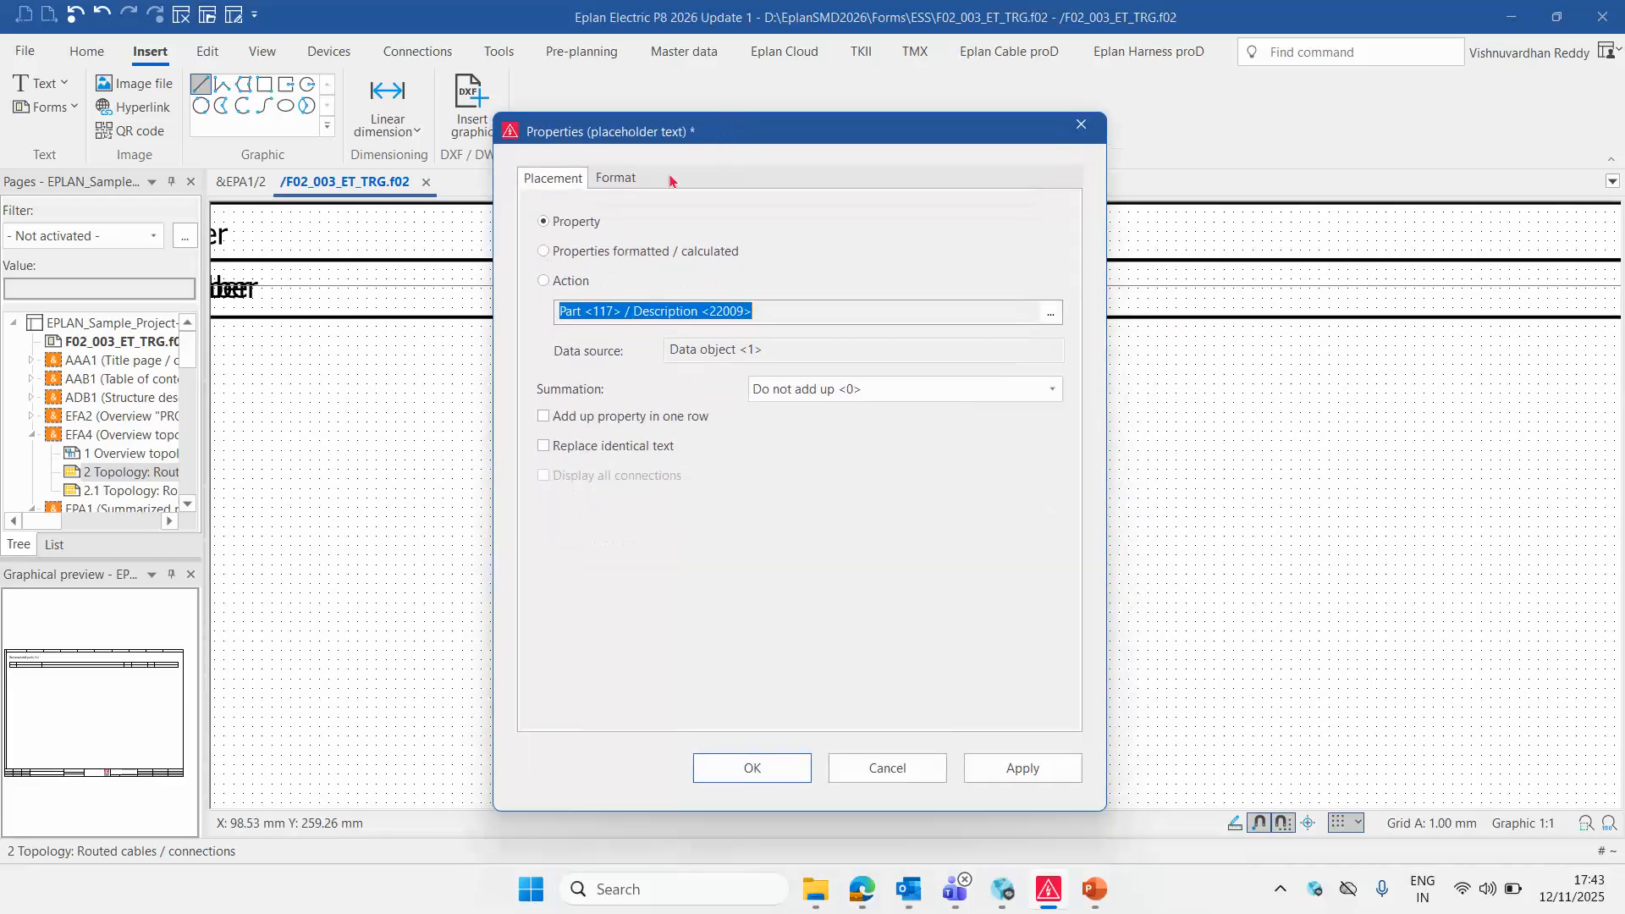
left_click(622, 180)
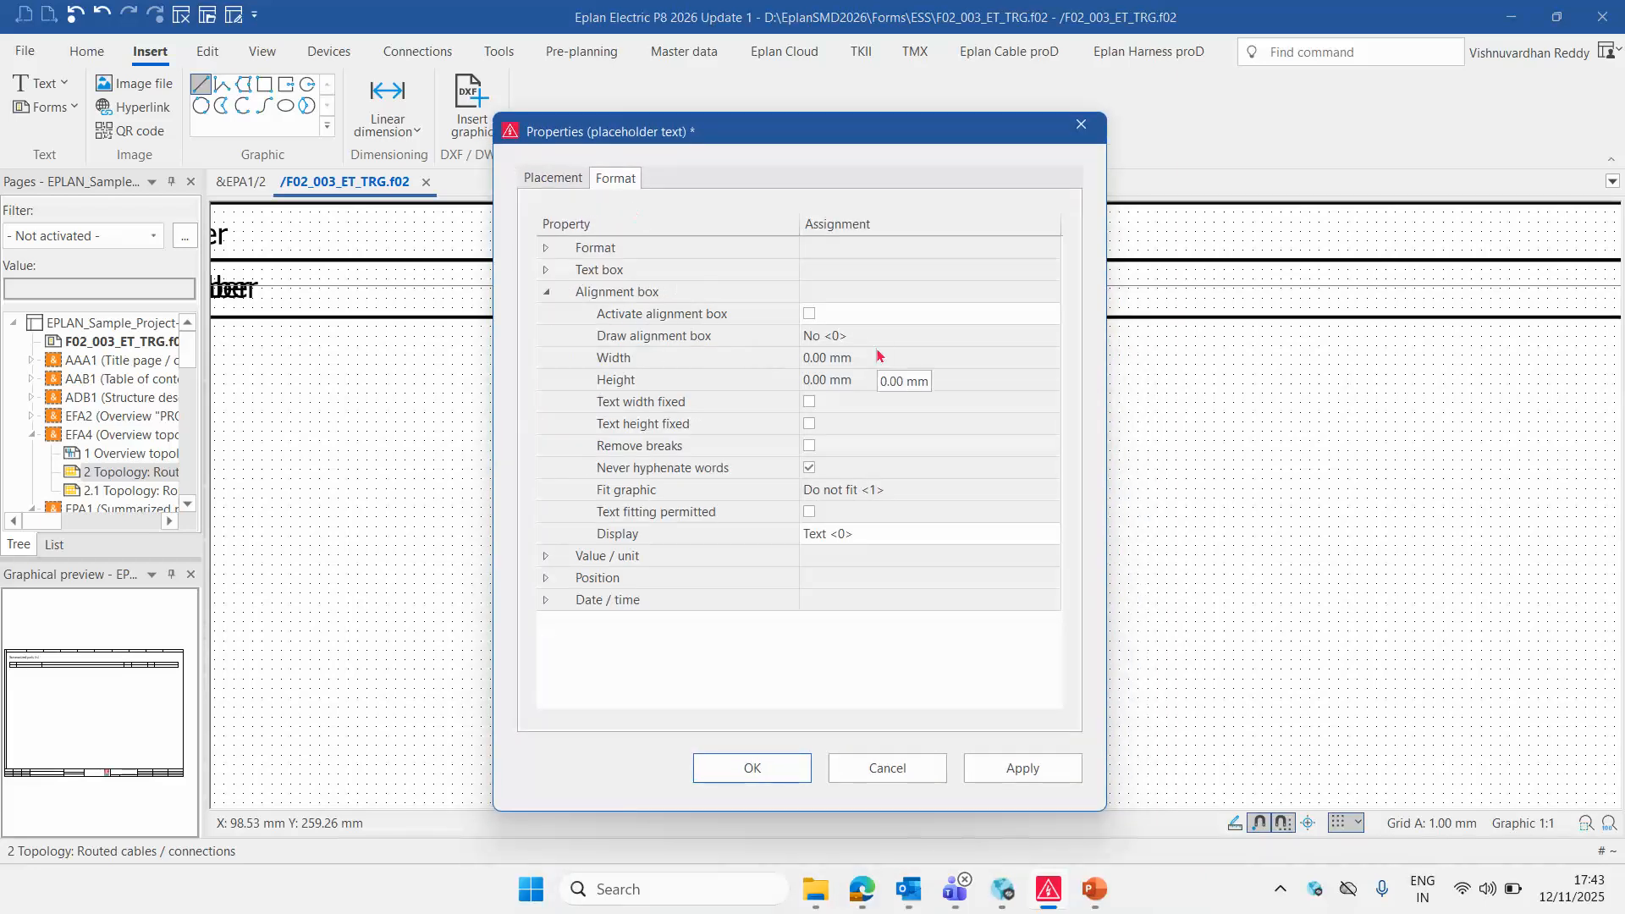
left_click(811, 316)
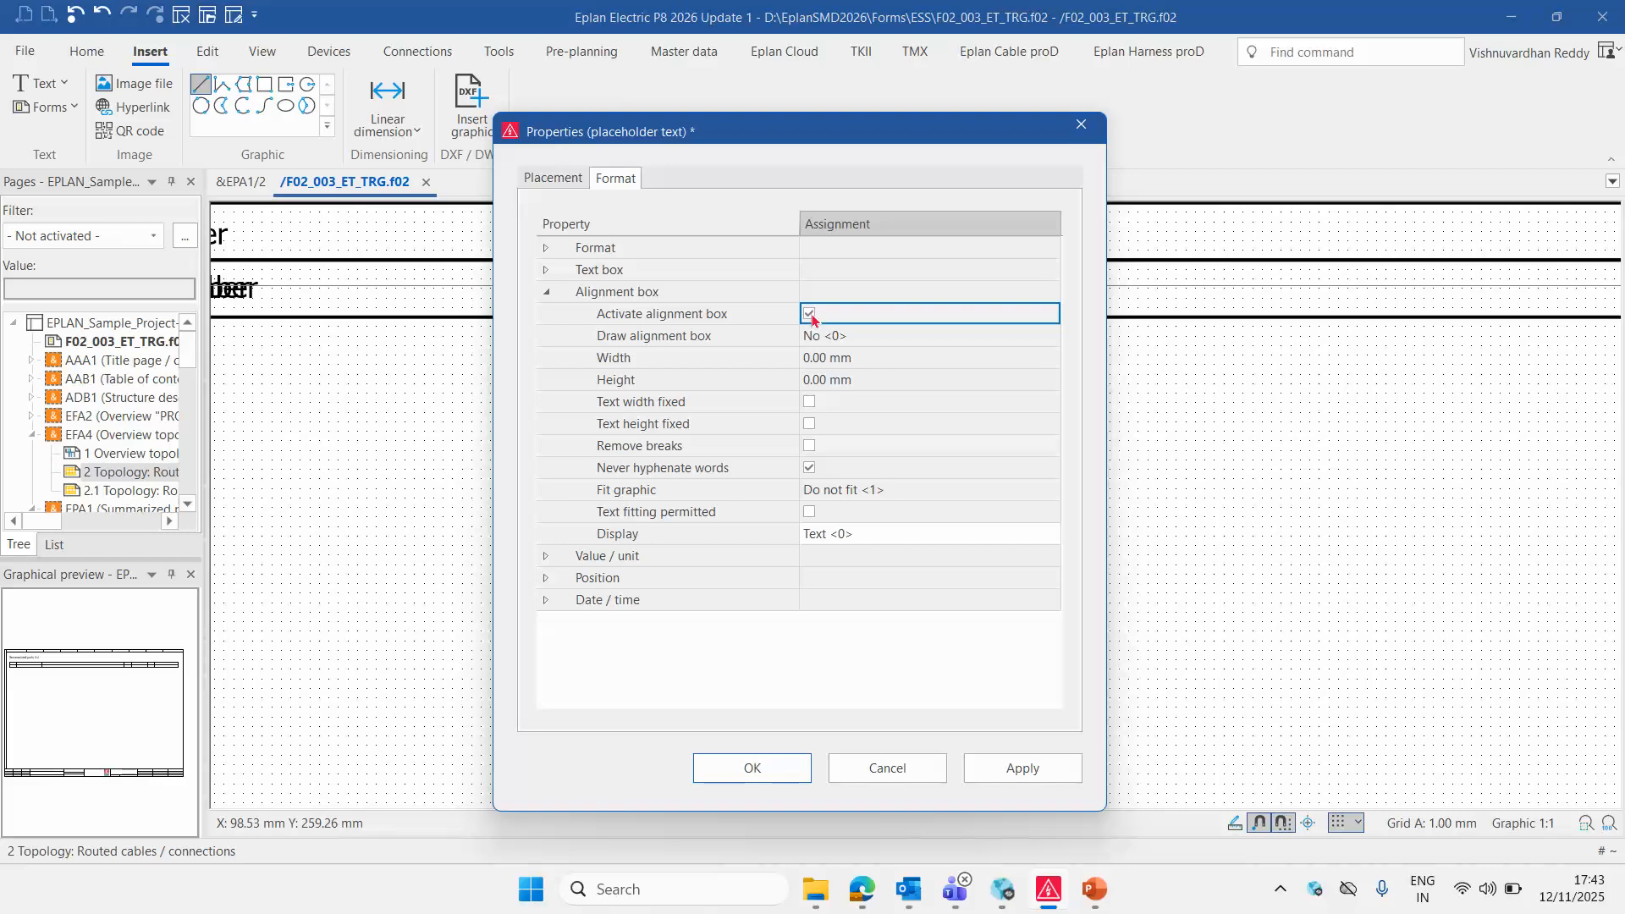
left_click(811, 403)
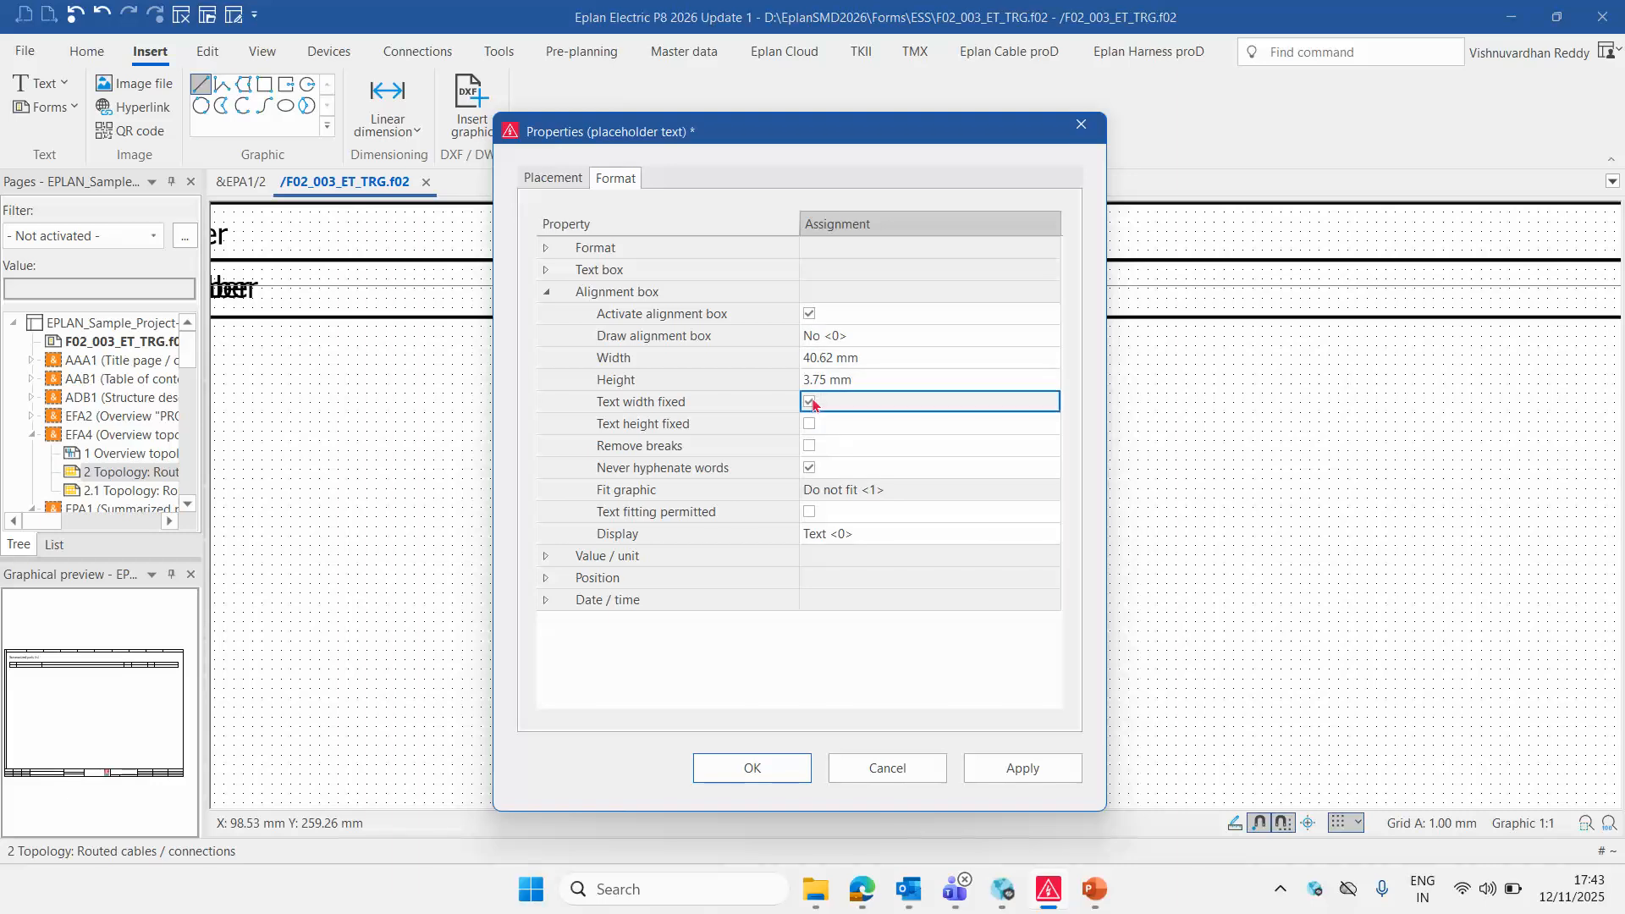
left_click(810, 447)
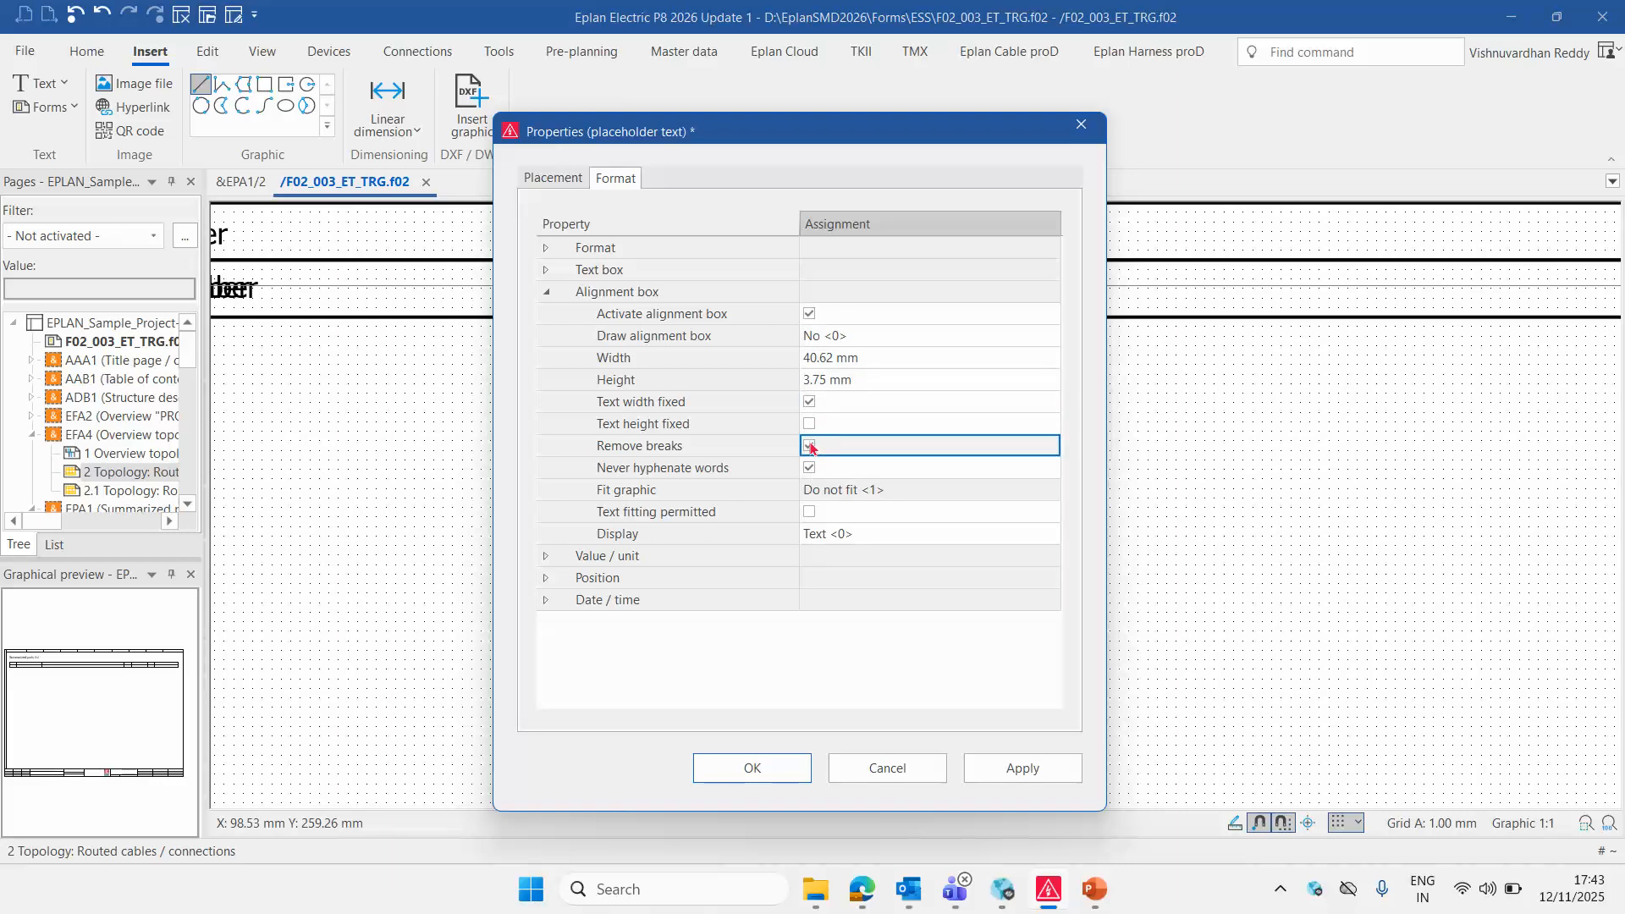
Set the alignment box height of the "Description" placeholder to 4 mm and accept the placeholder's properties
left_click(836, 380)
type("4")
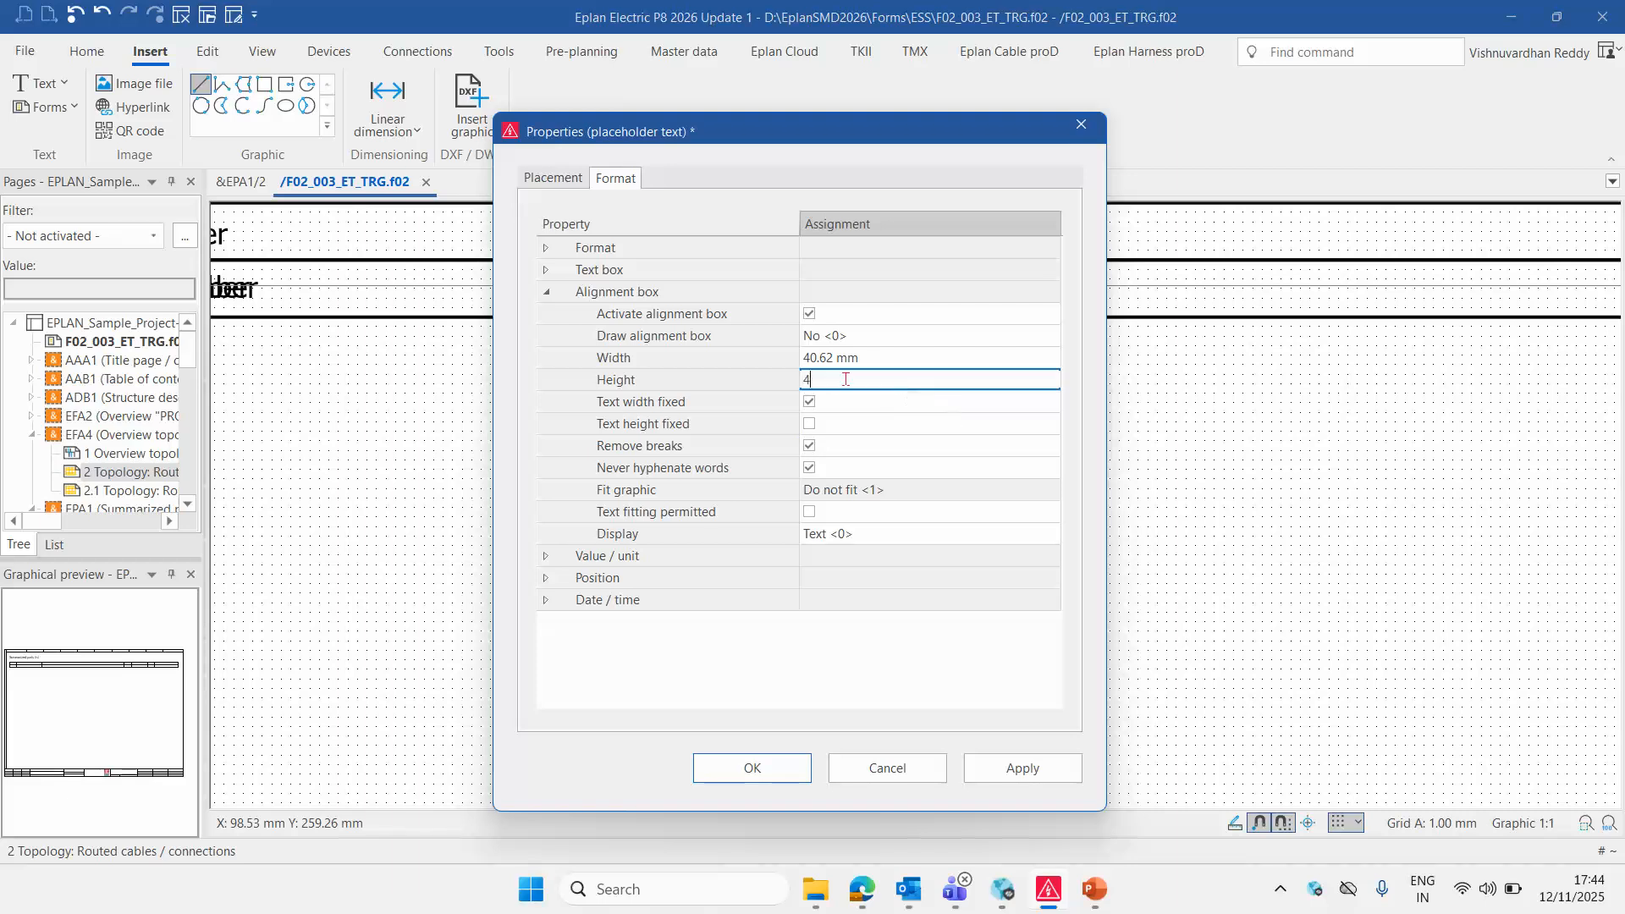
key("Return")
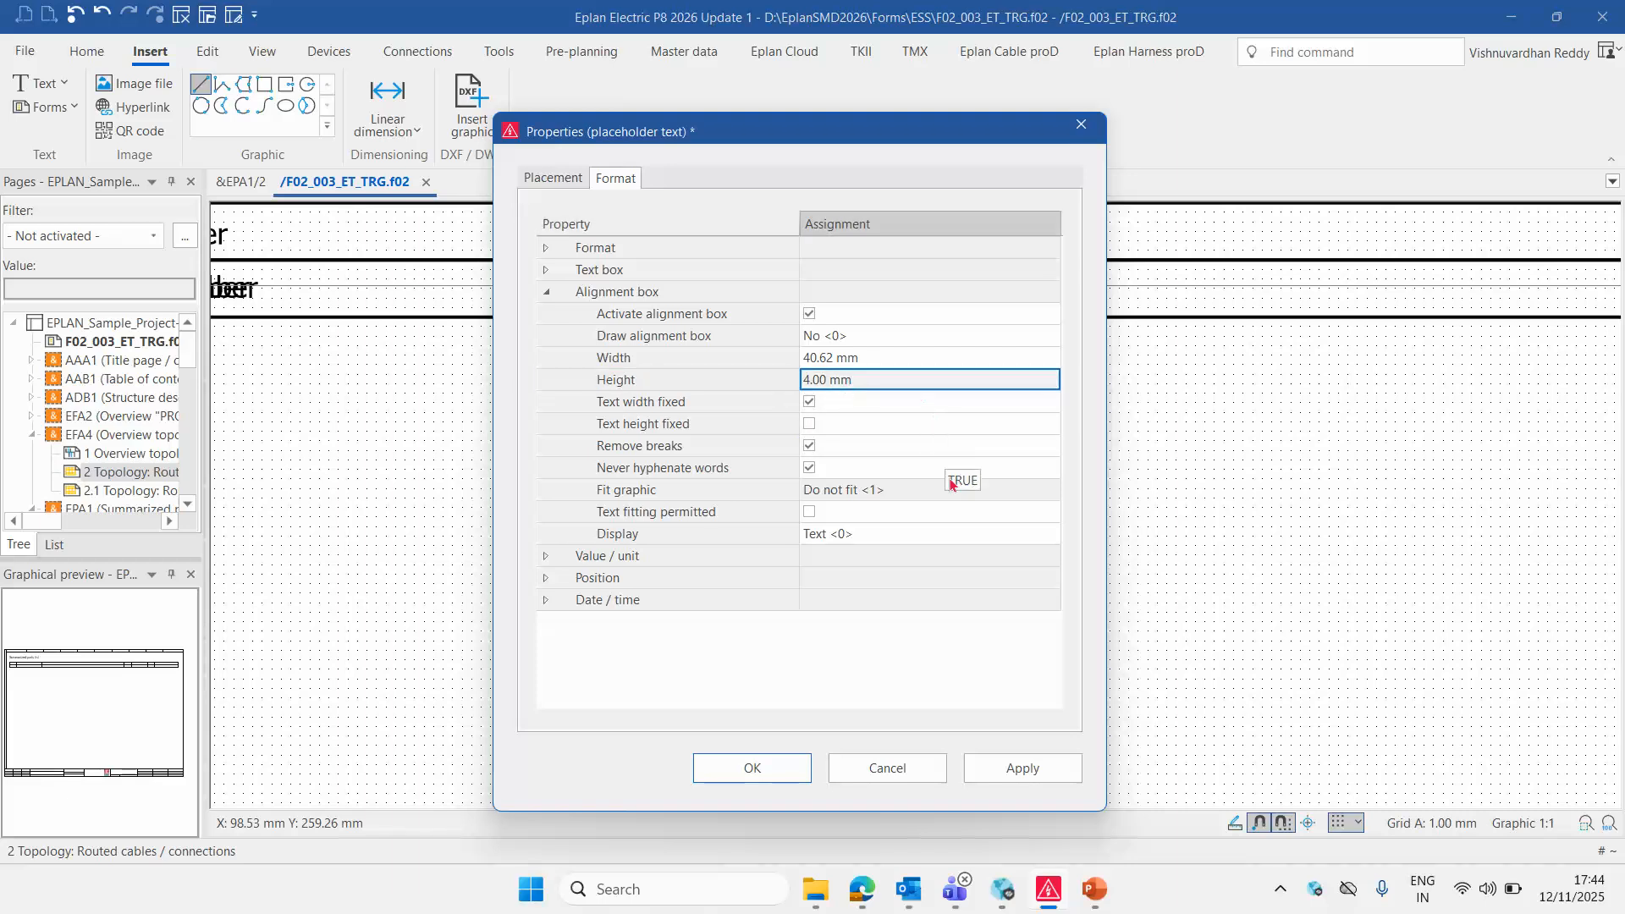
left_click(752, 768)
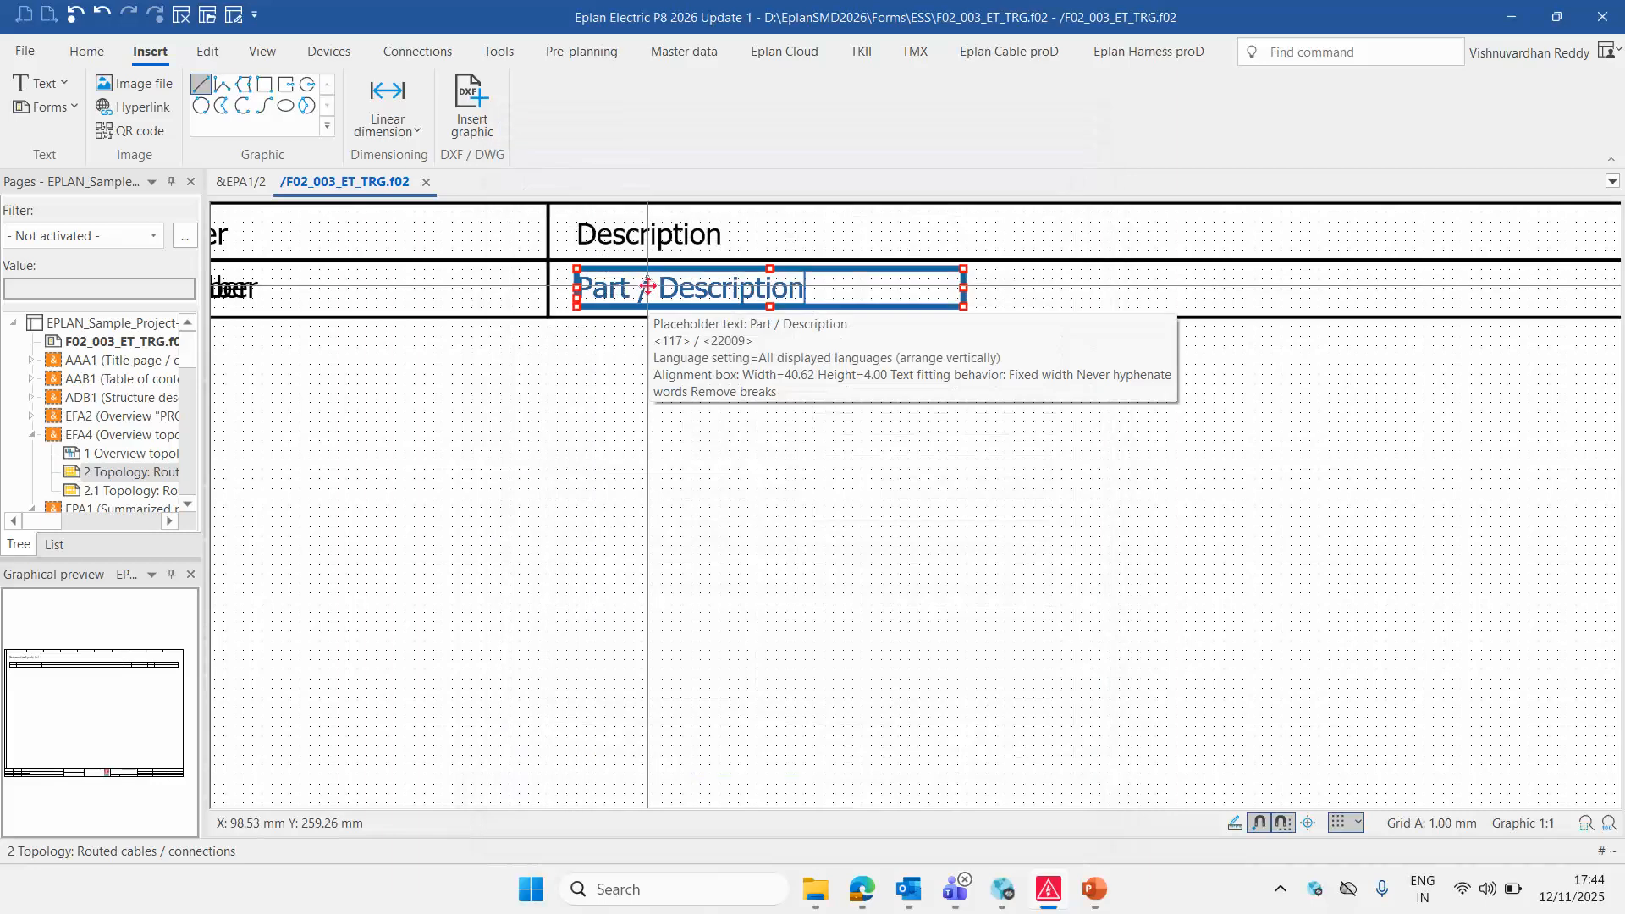
Stretch the "Part / Description" alignment box horizontally so it ends just short of the border with the "Qty" column
scroll(566, 407, "down", 3)
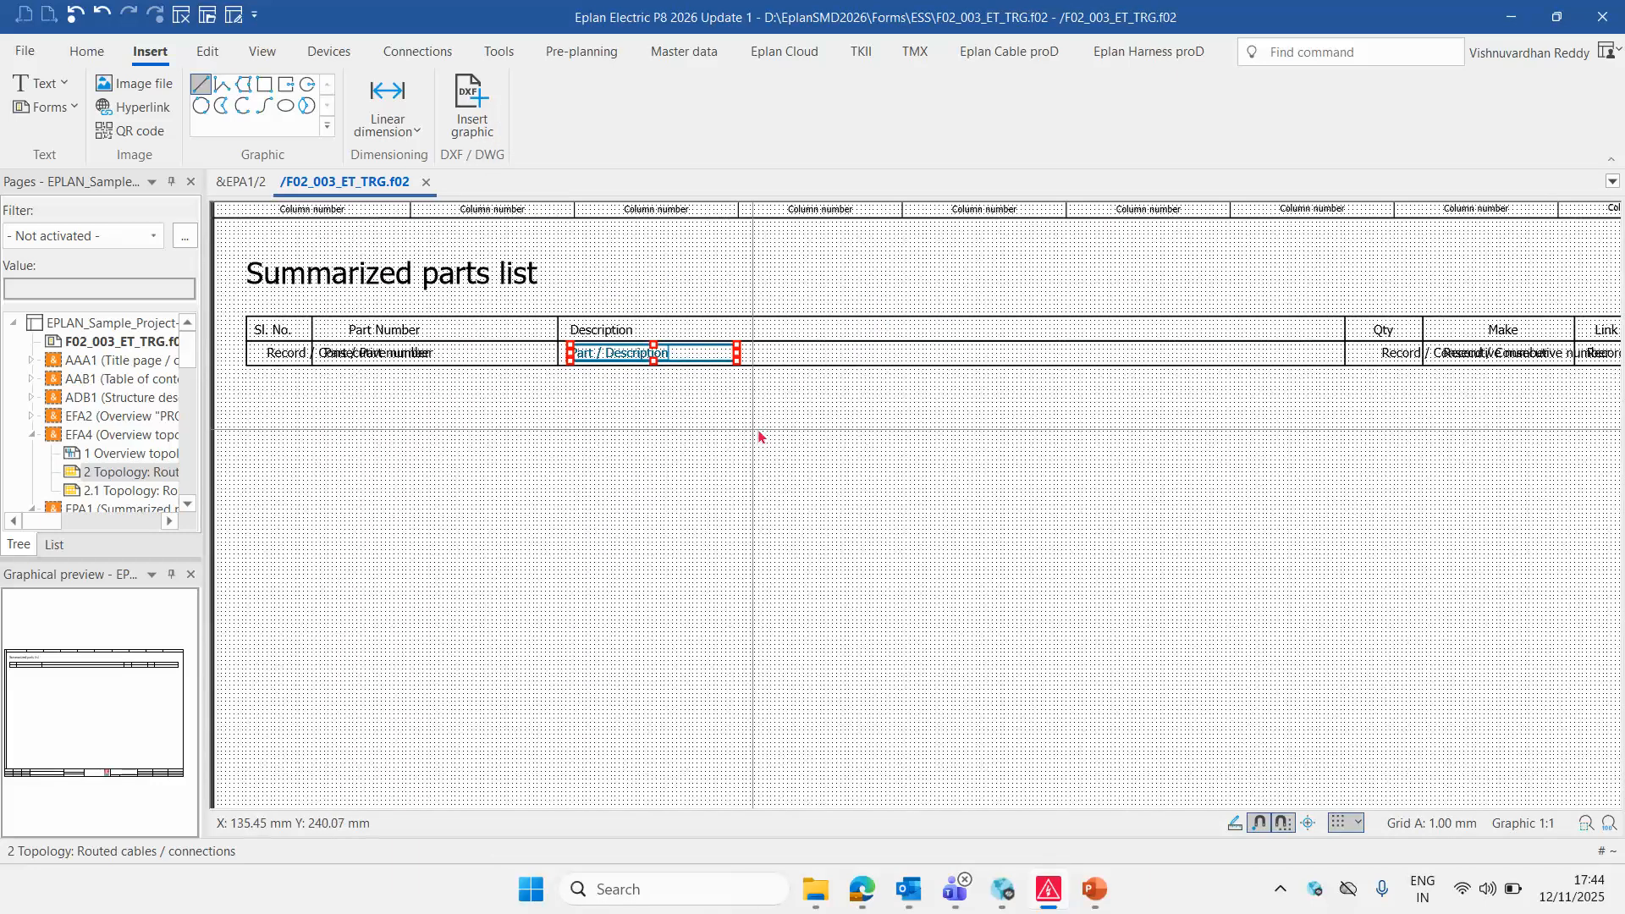
scroll(758, 436, "up", 4)
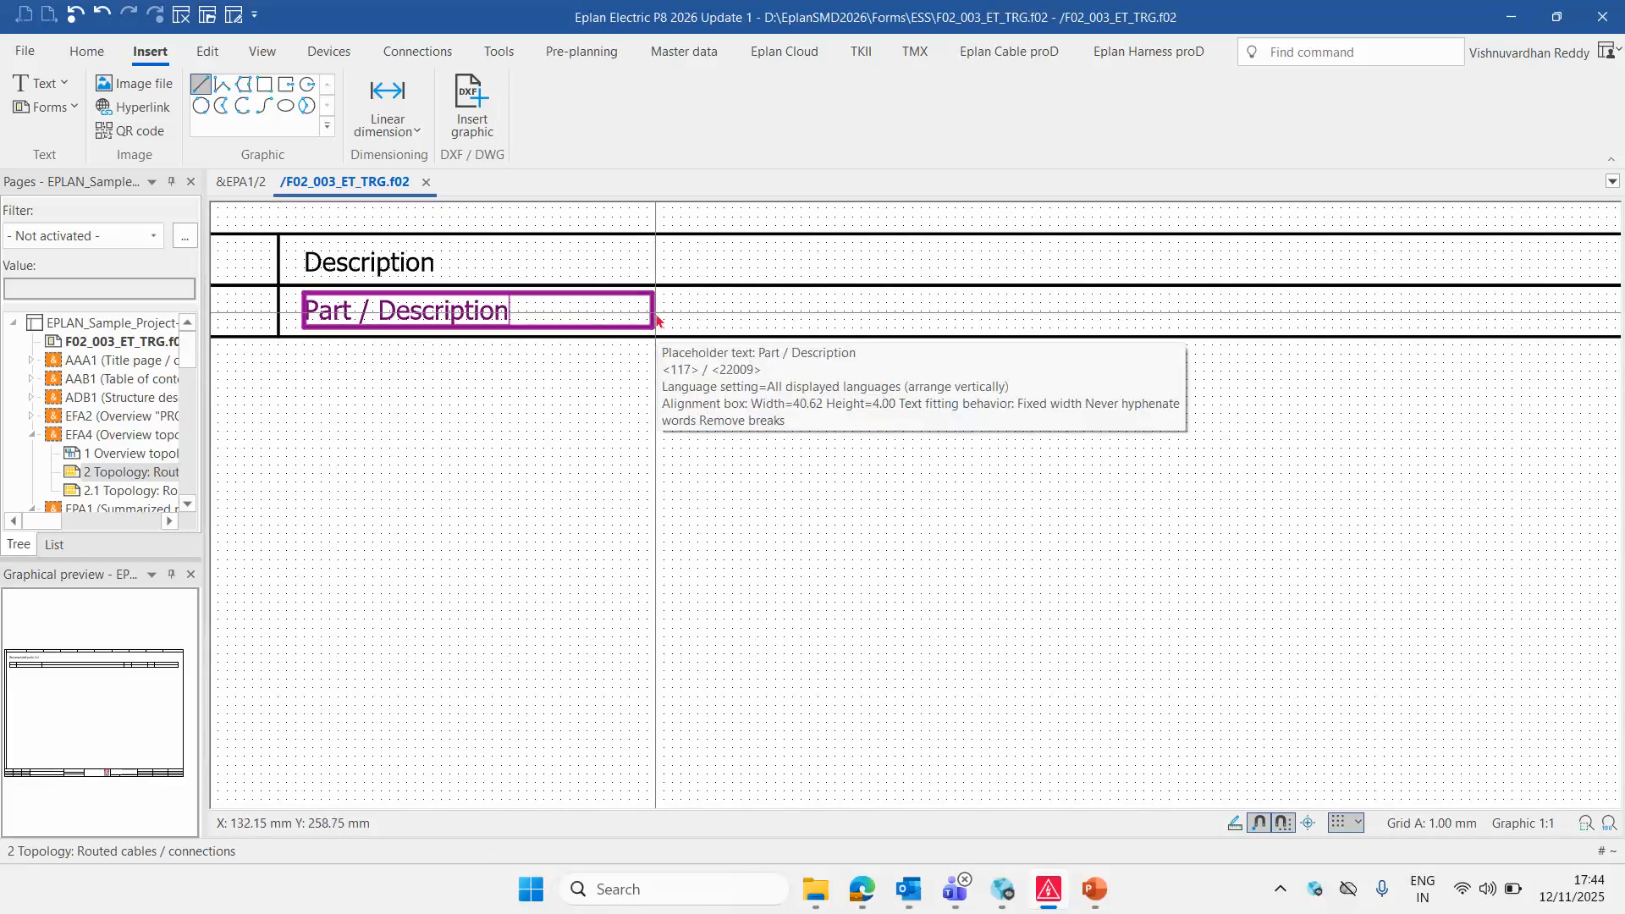
scroll(656, 317, "down", 1)
left_click(648, 312)
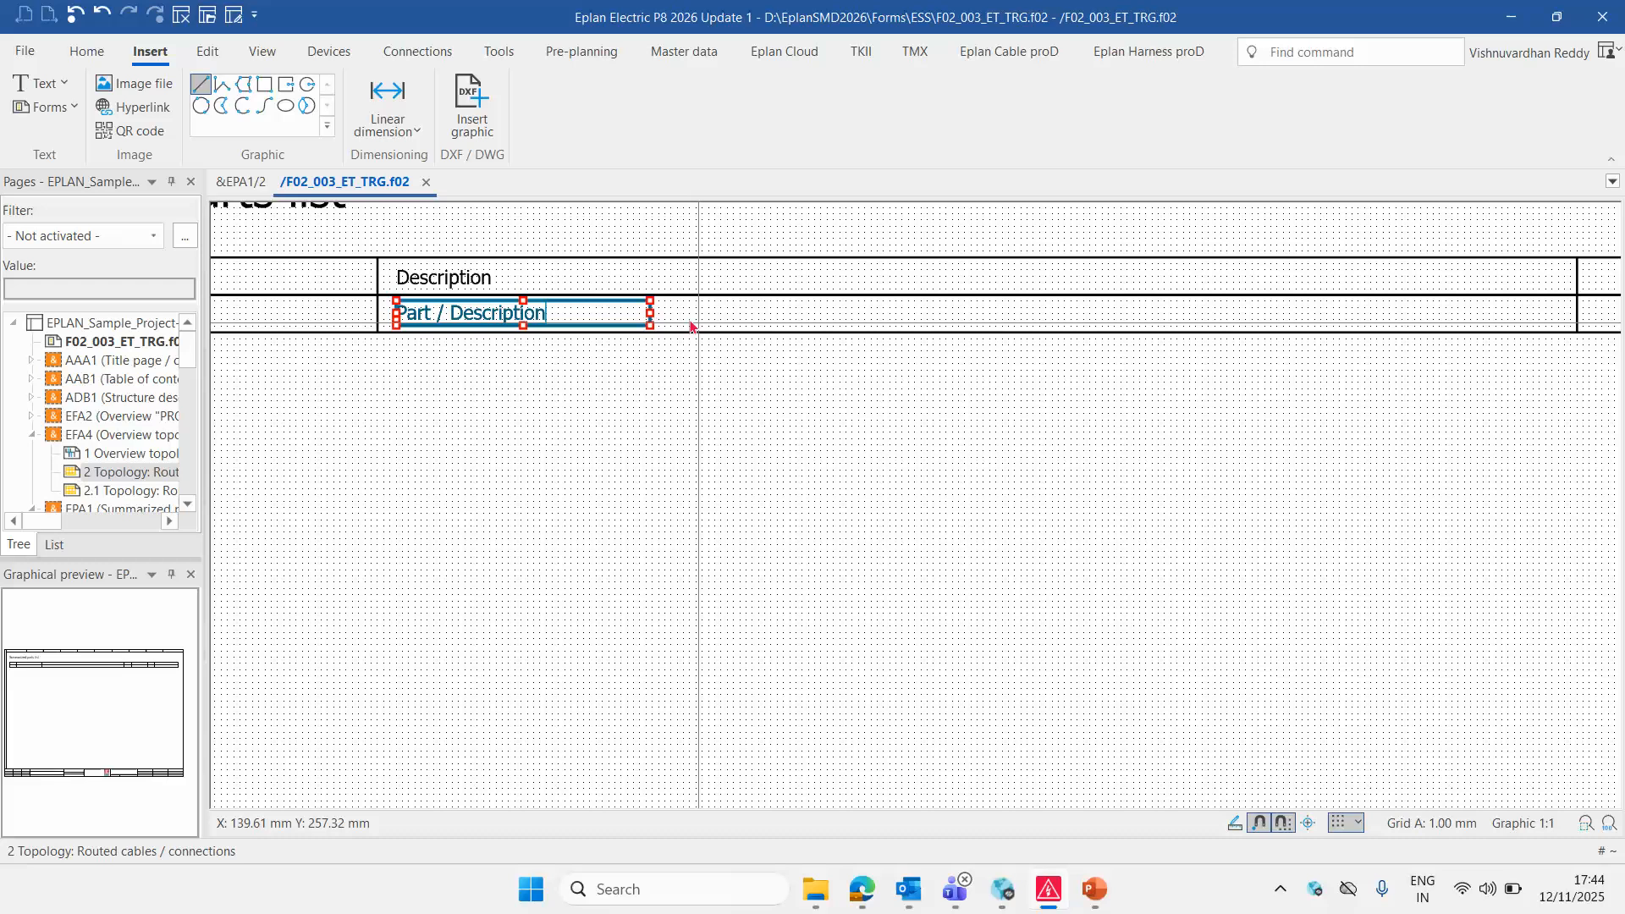
left_click(648, 311)
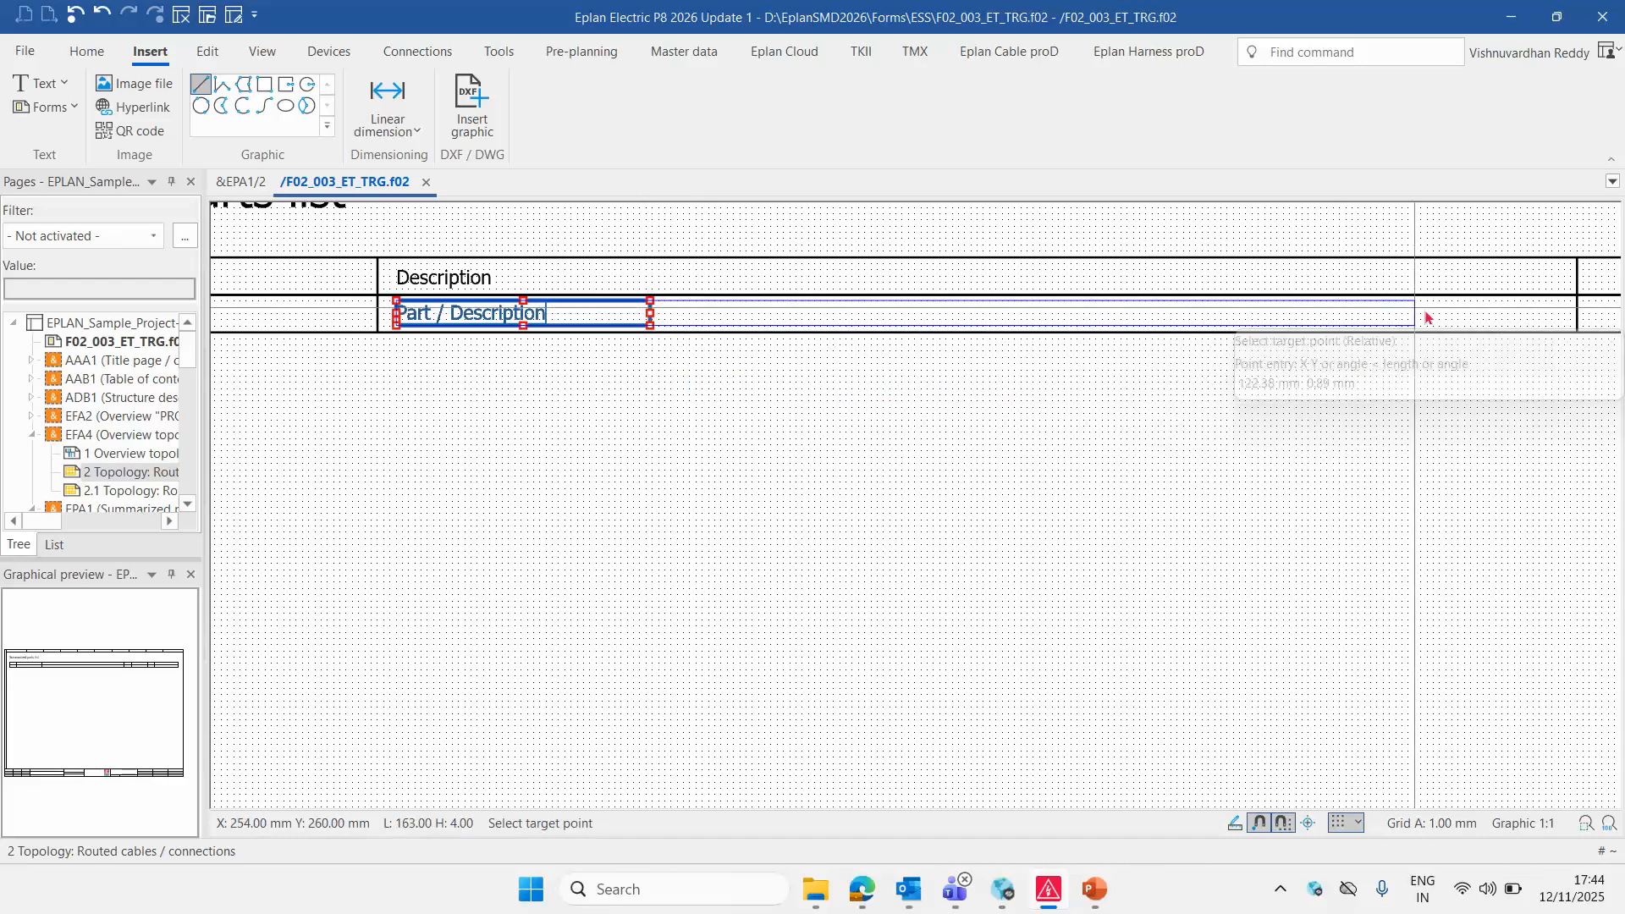
left_click(1555, 318)
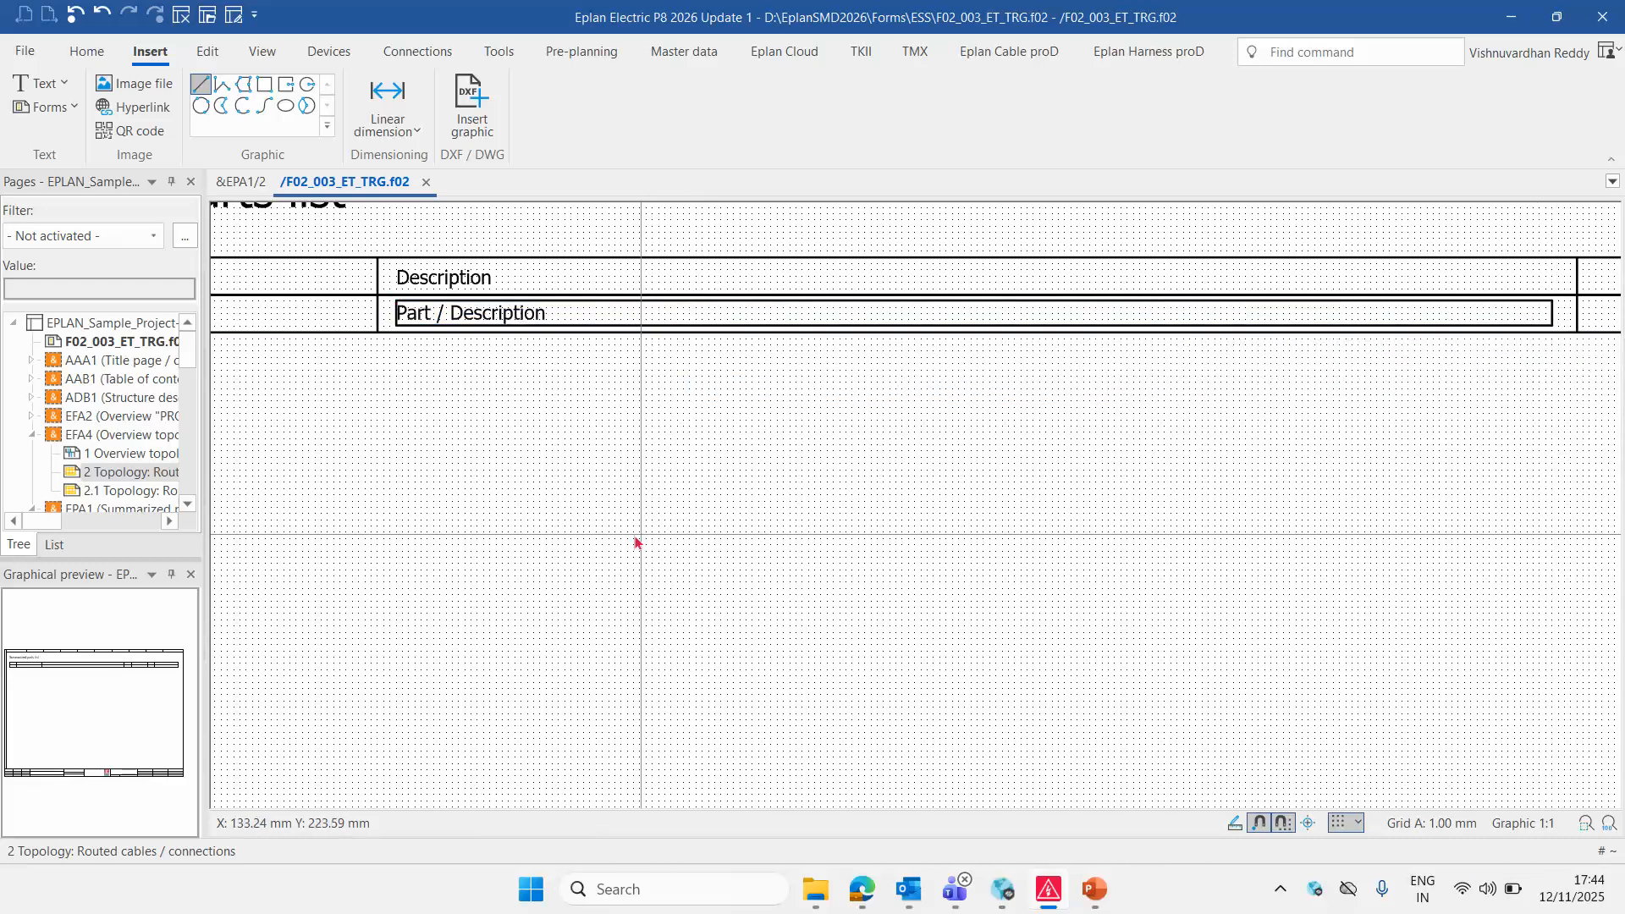
scroll(376, 357, "down", 1)
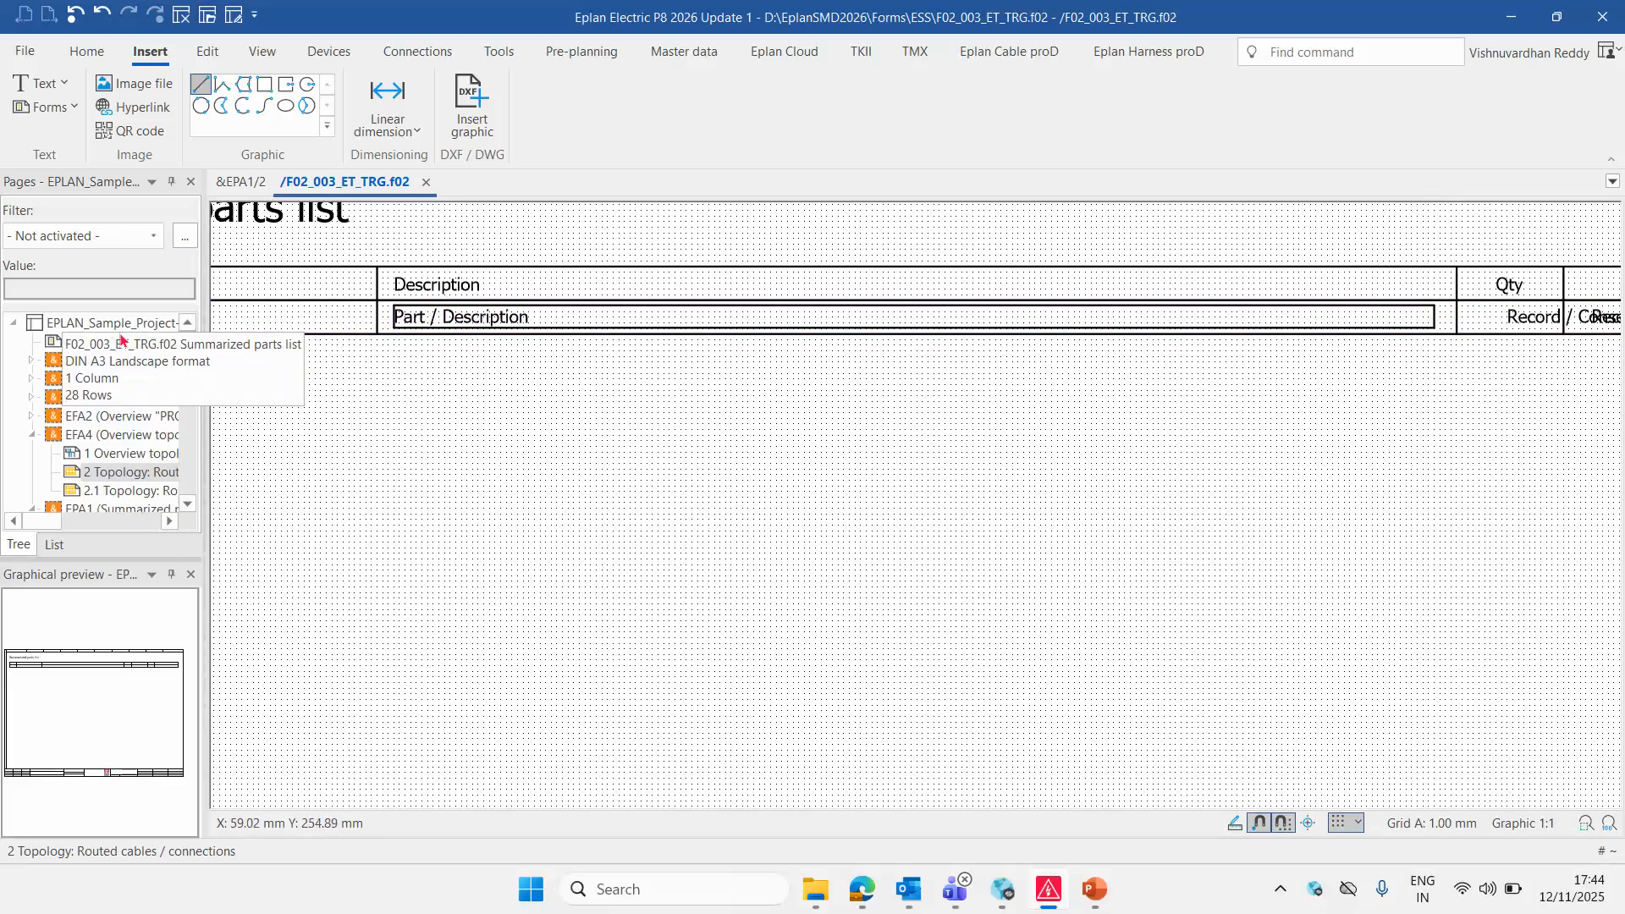
Assign the property Part reference / Total amount (number of units) <20499> to the placeholder text in the Qty column
scroll(399, 428, "down", 4)
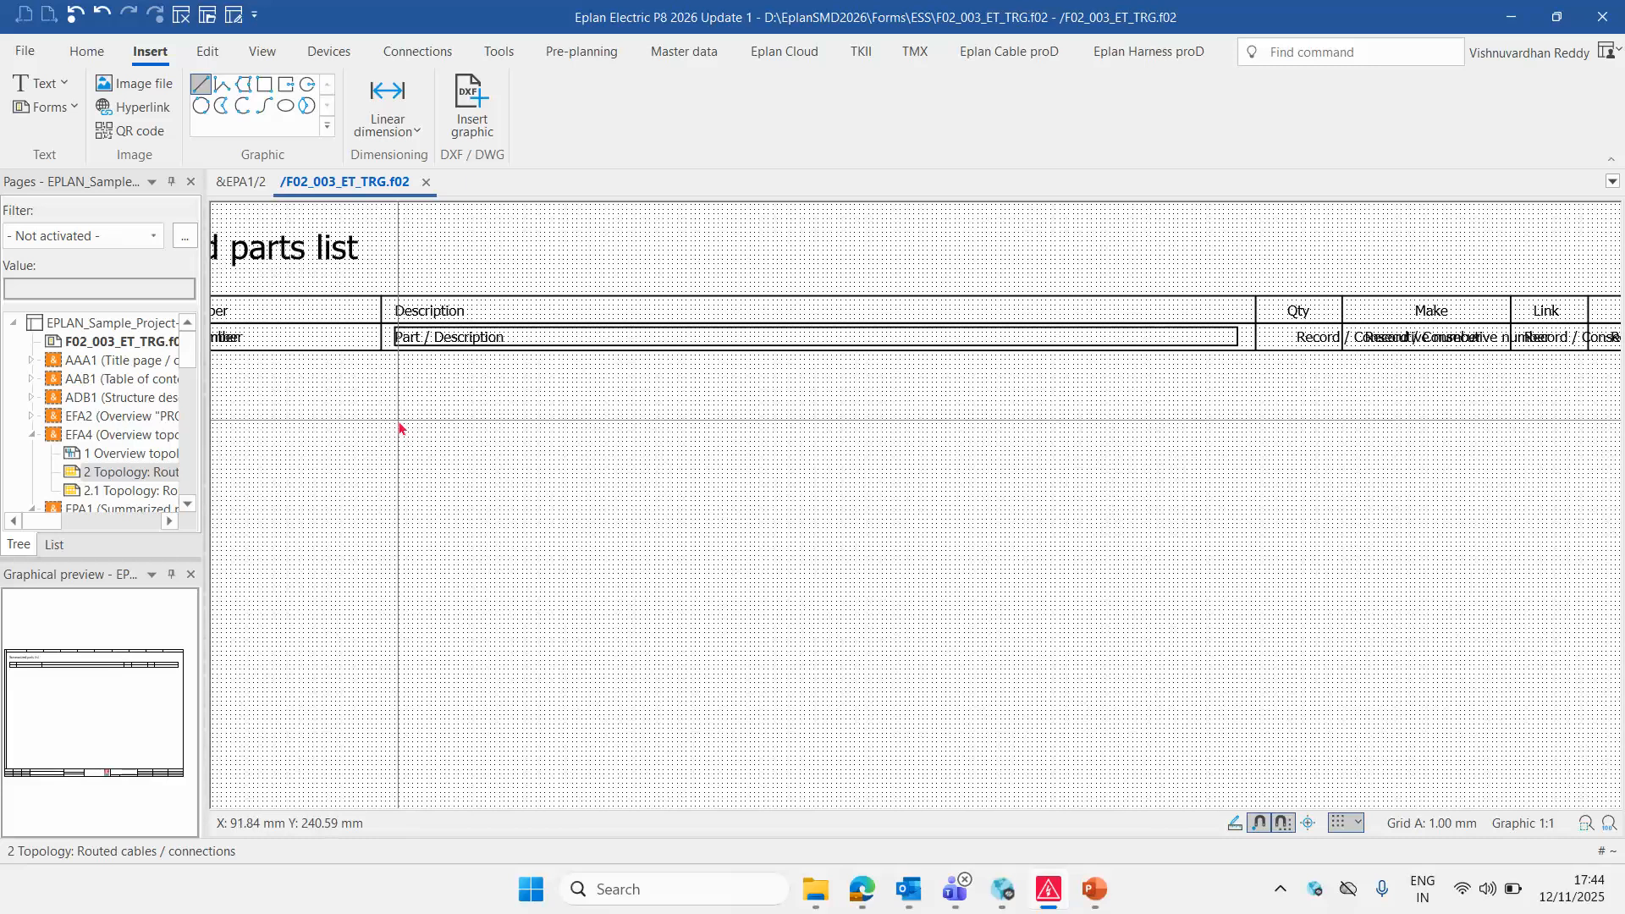
scroll(1230, 410, "up", 2)
scroll(857, 290, "up", 3)
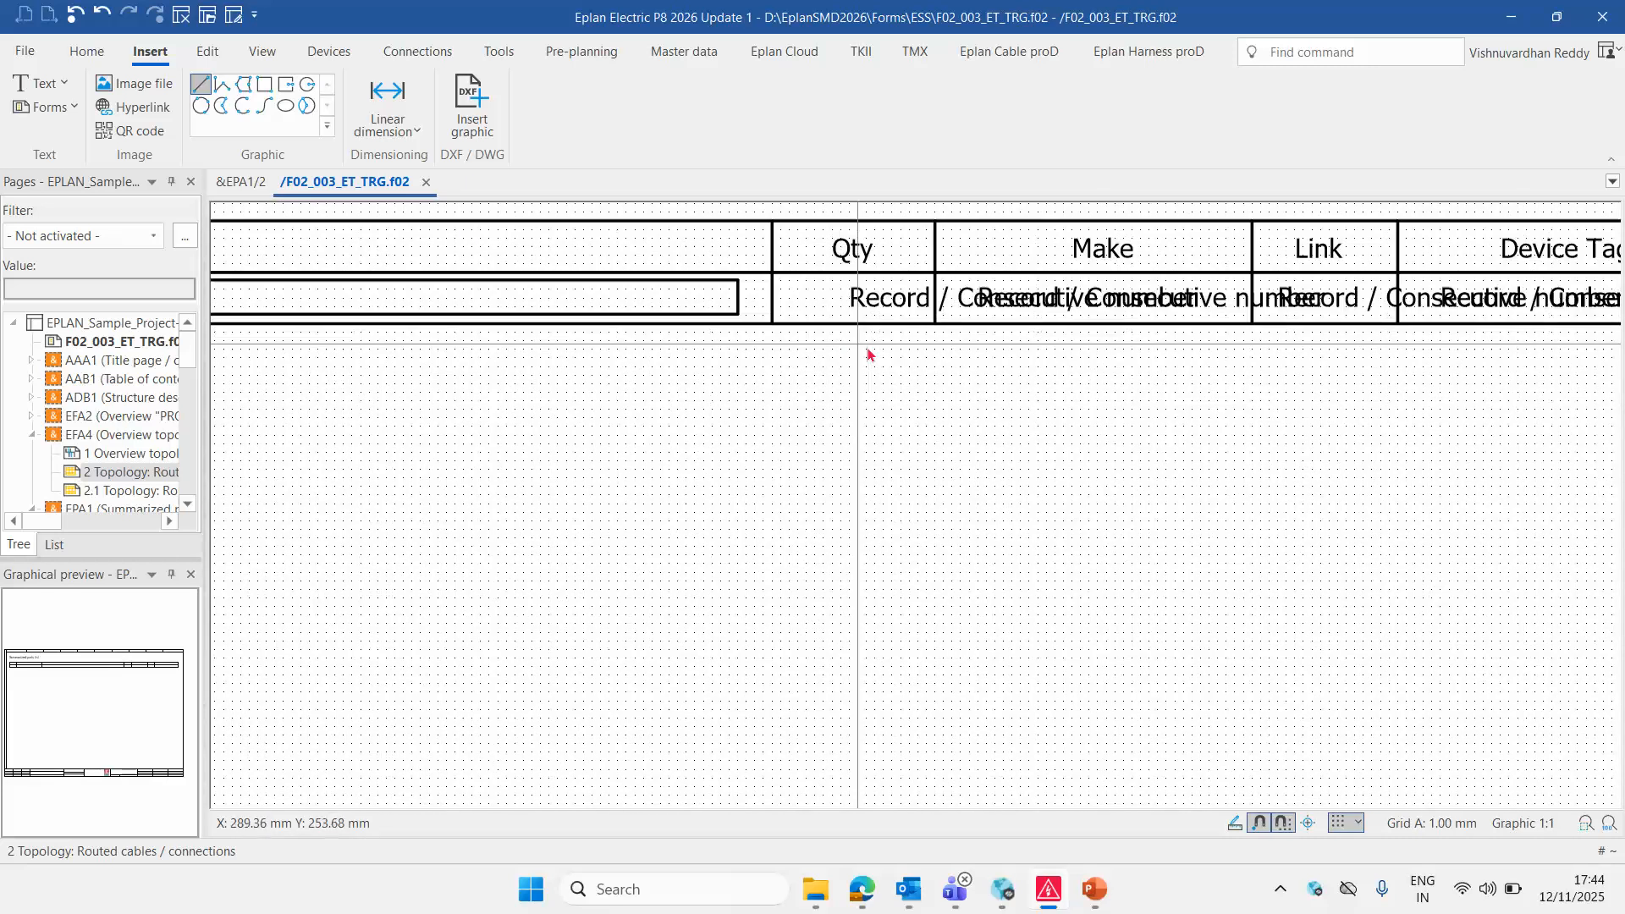
double_click(858, 290)
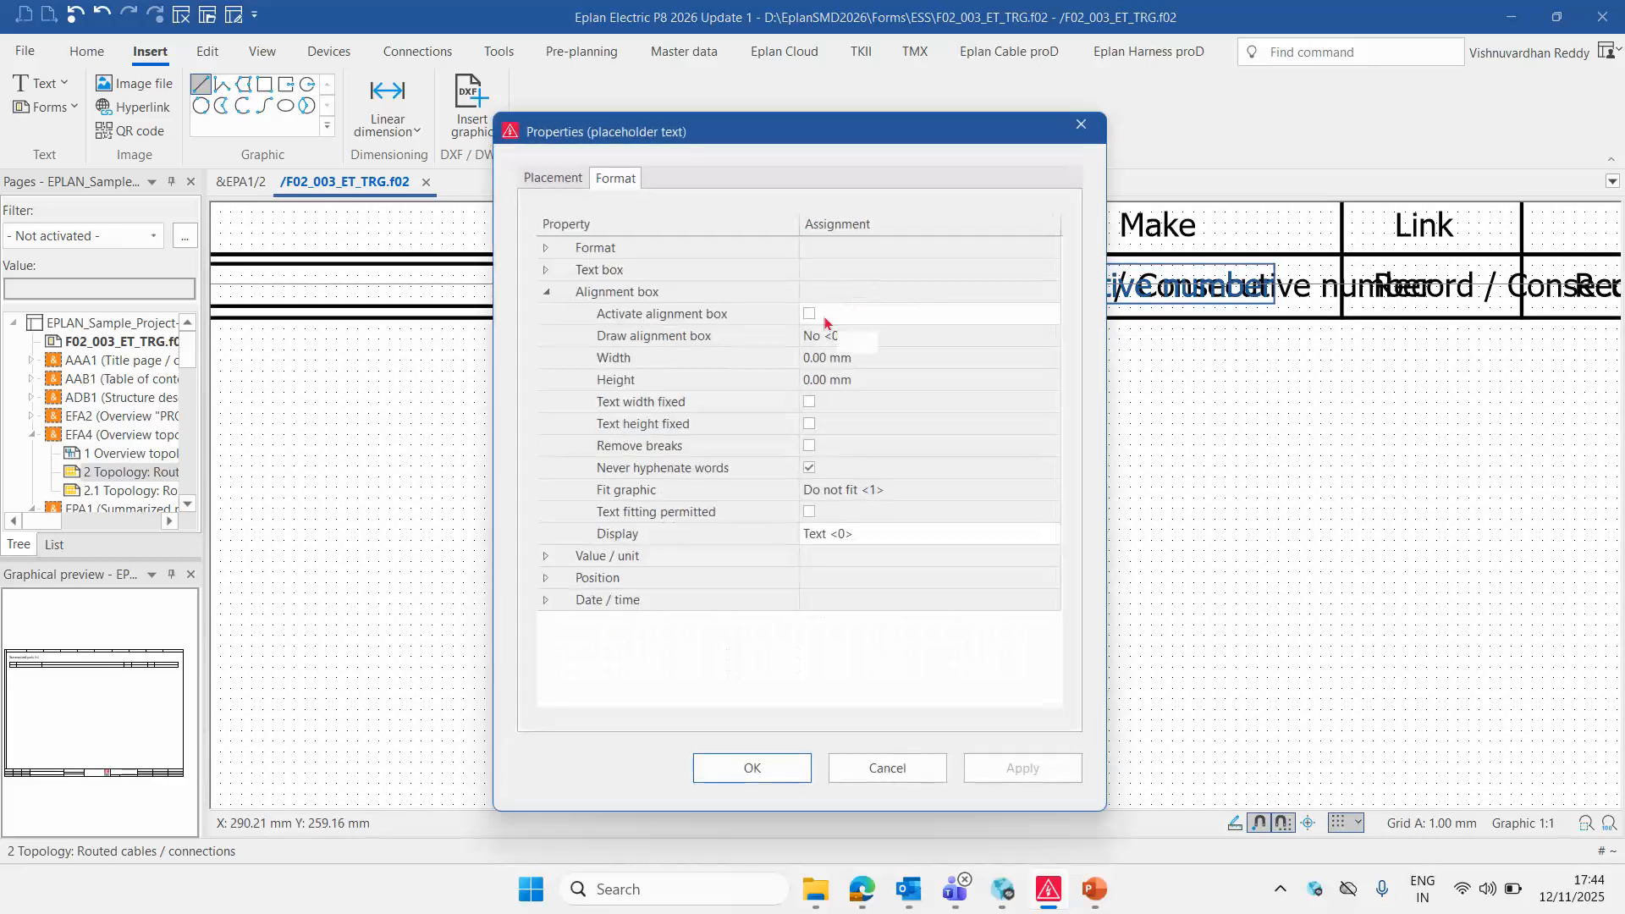
left_click(542, 180)
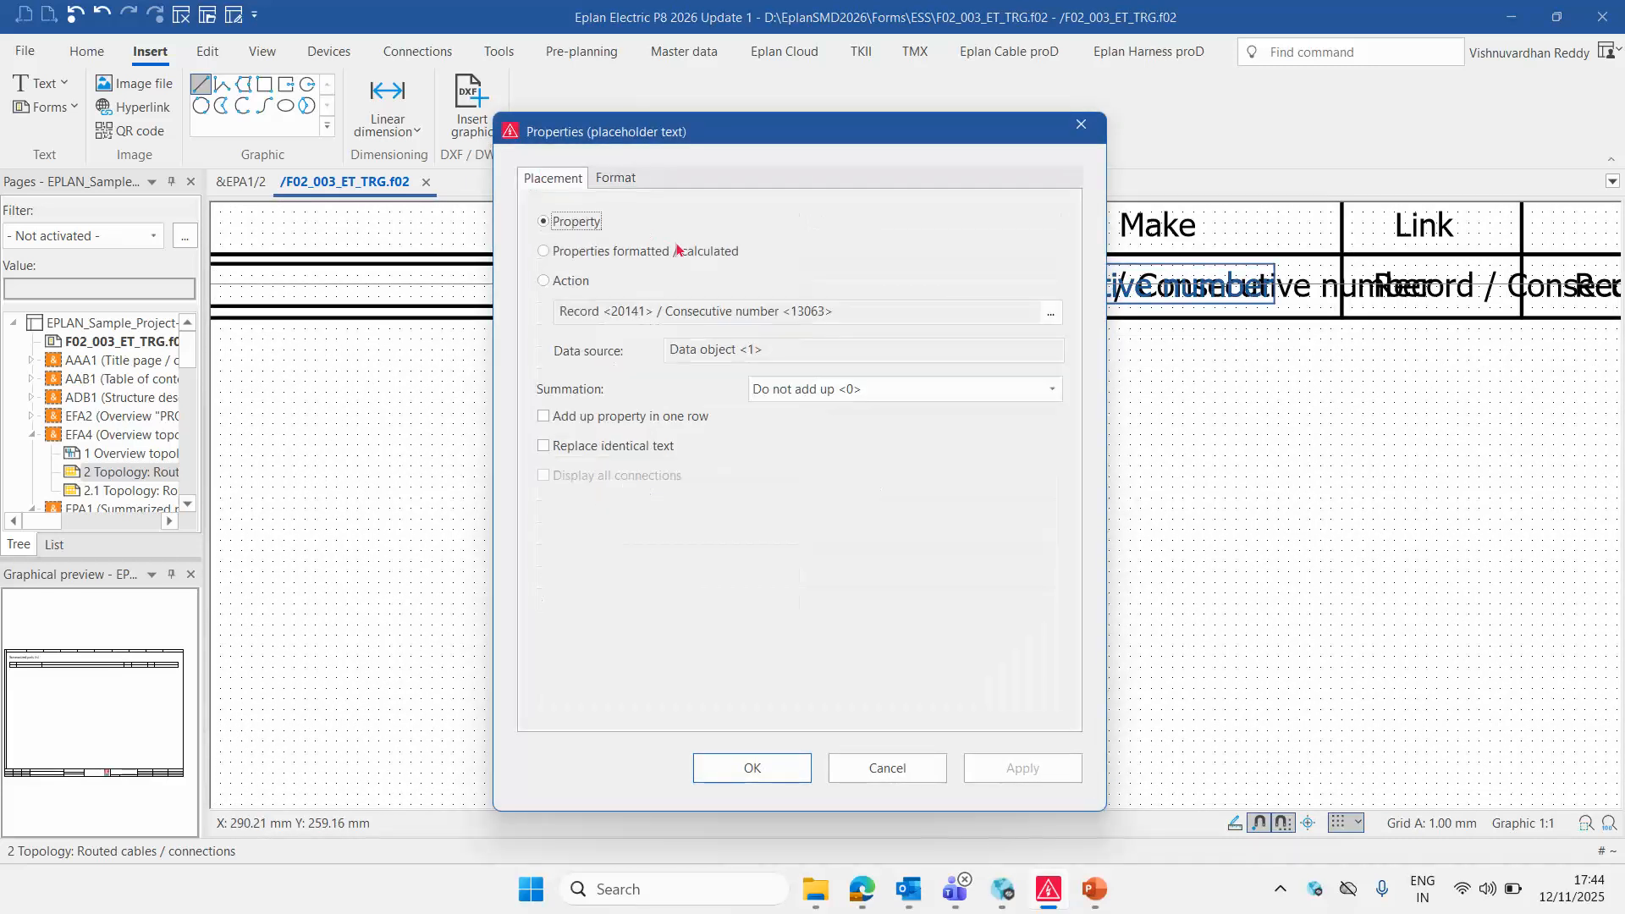
left_click(1054, 312)
left_click(1054, 315)
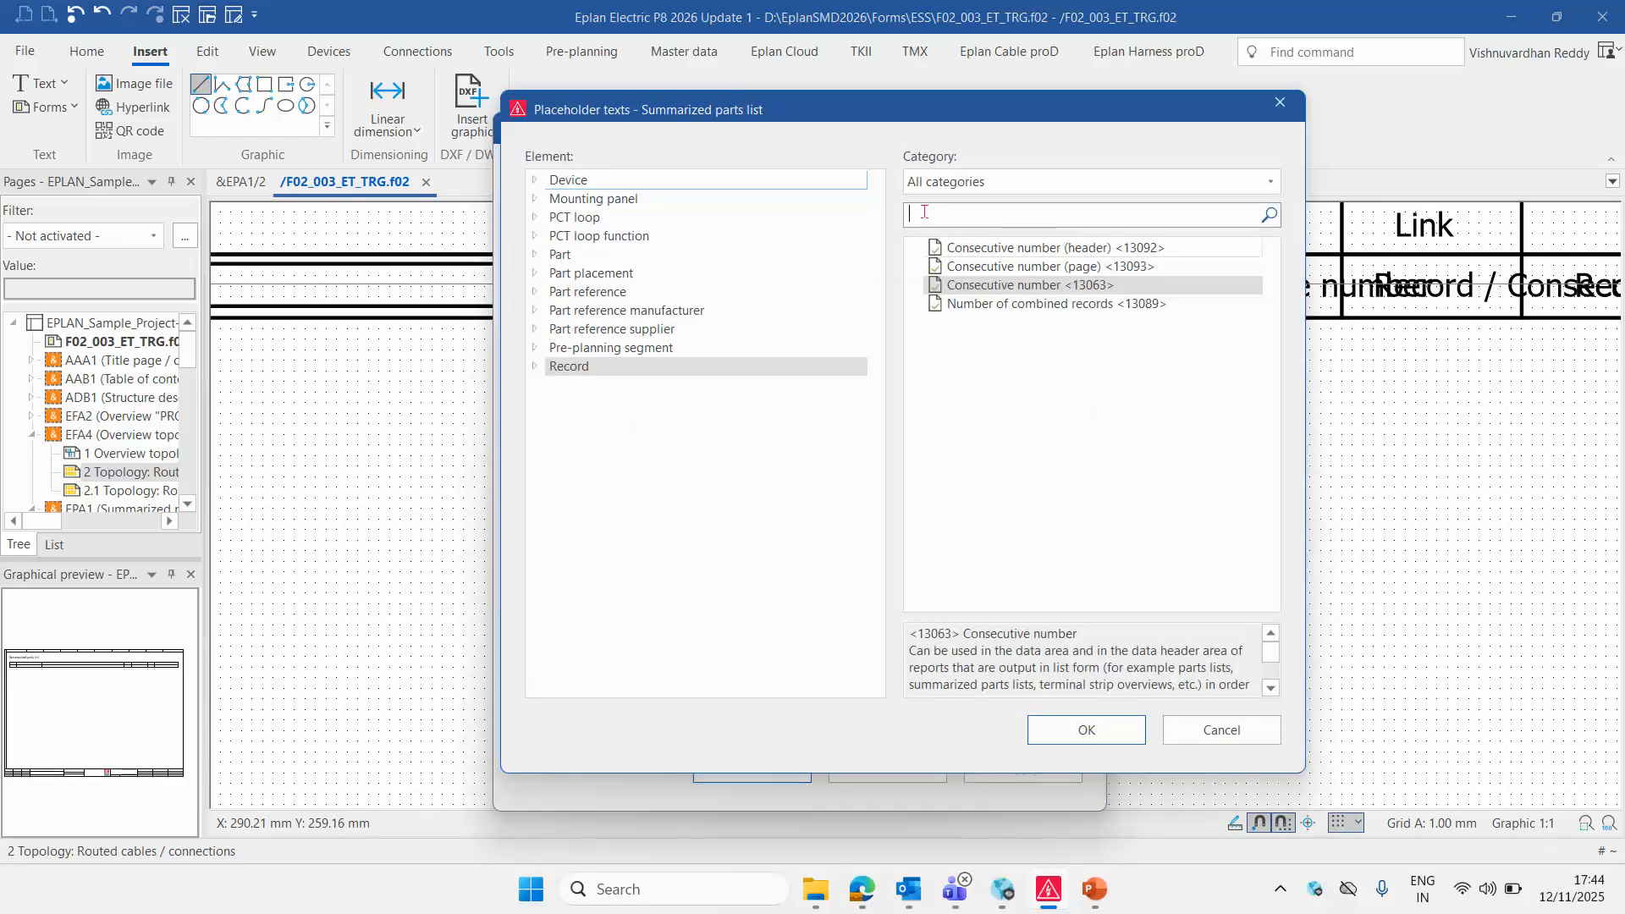
type("Total")
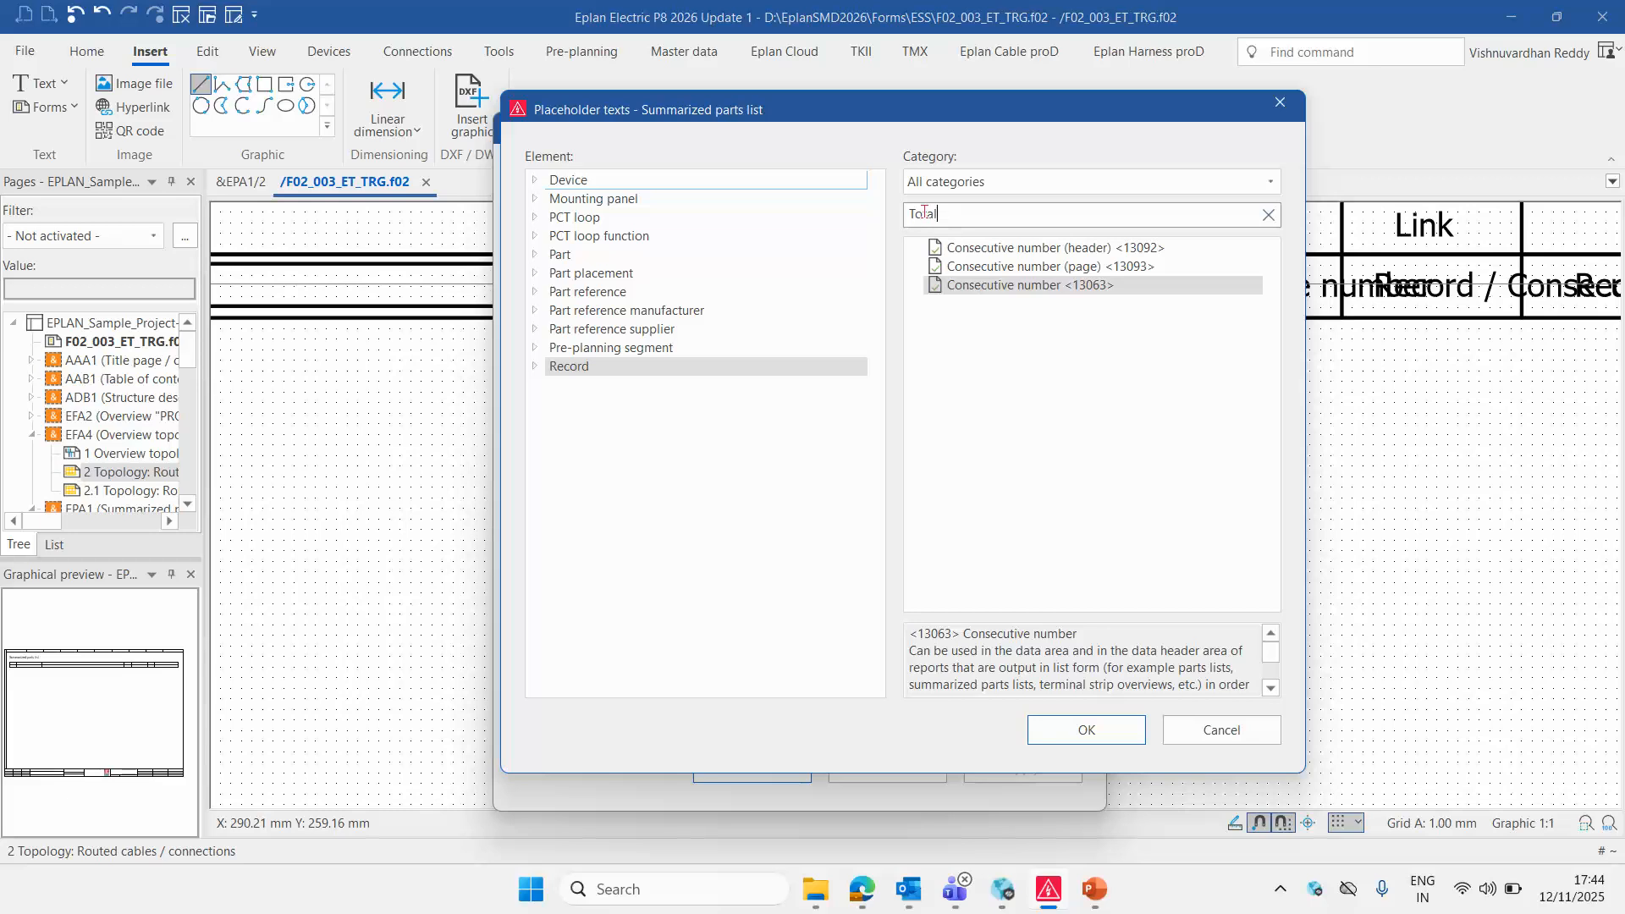
left_click(559, 255)
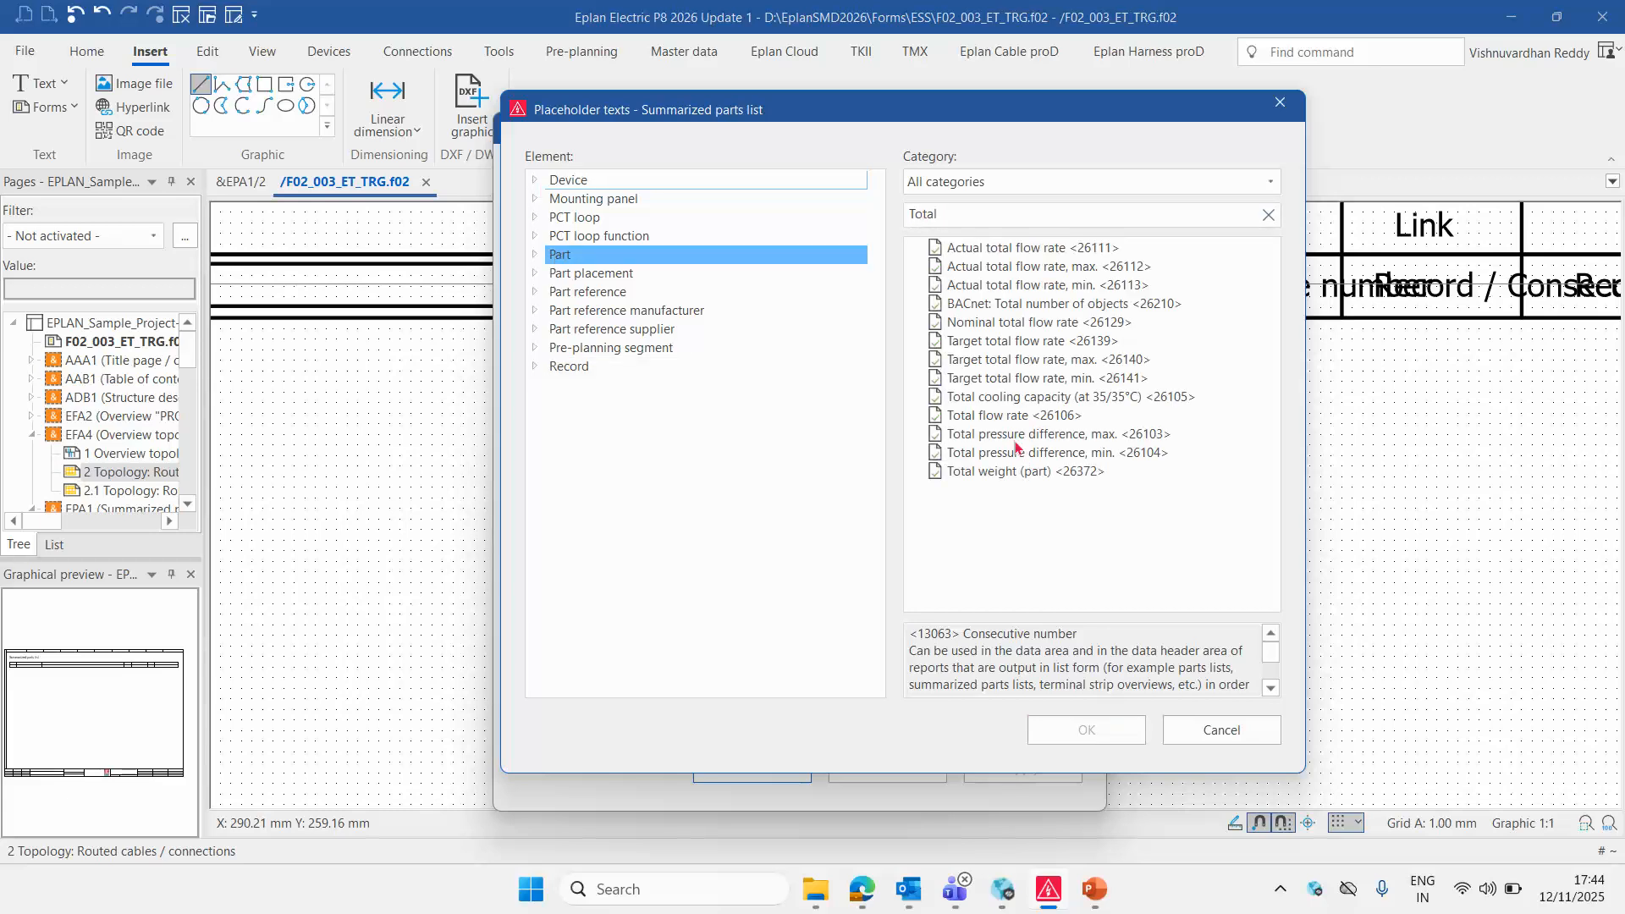
left_click(587, 292)
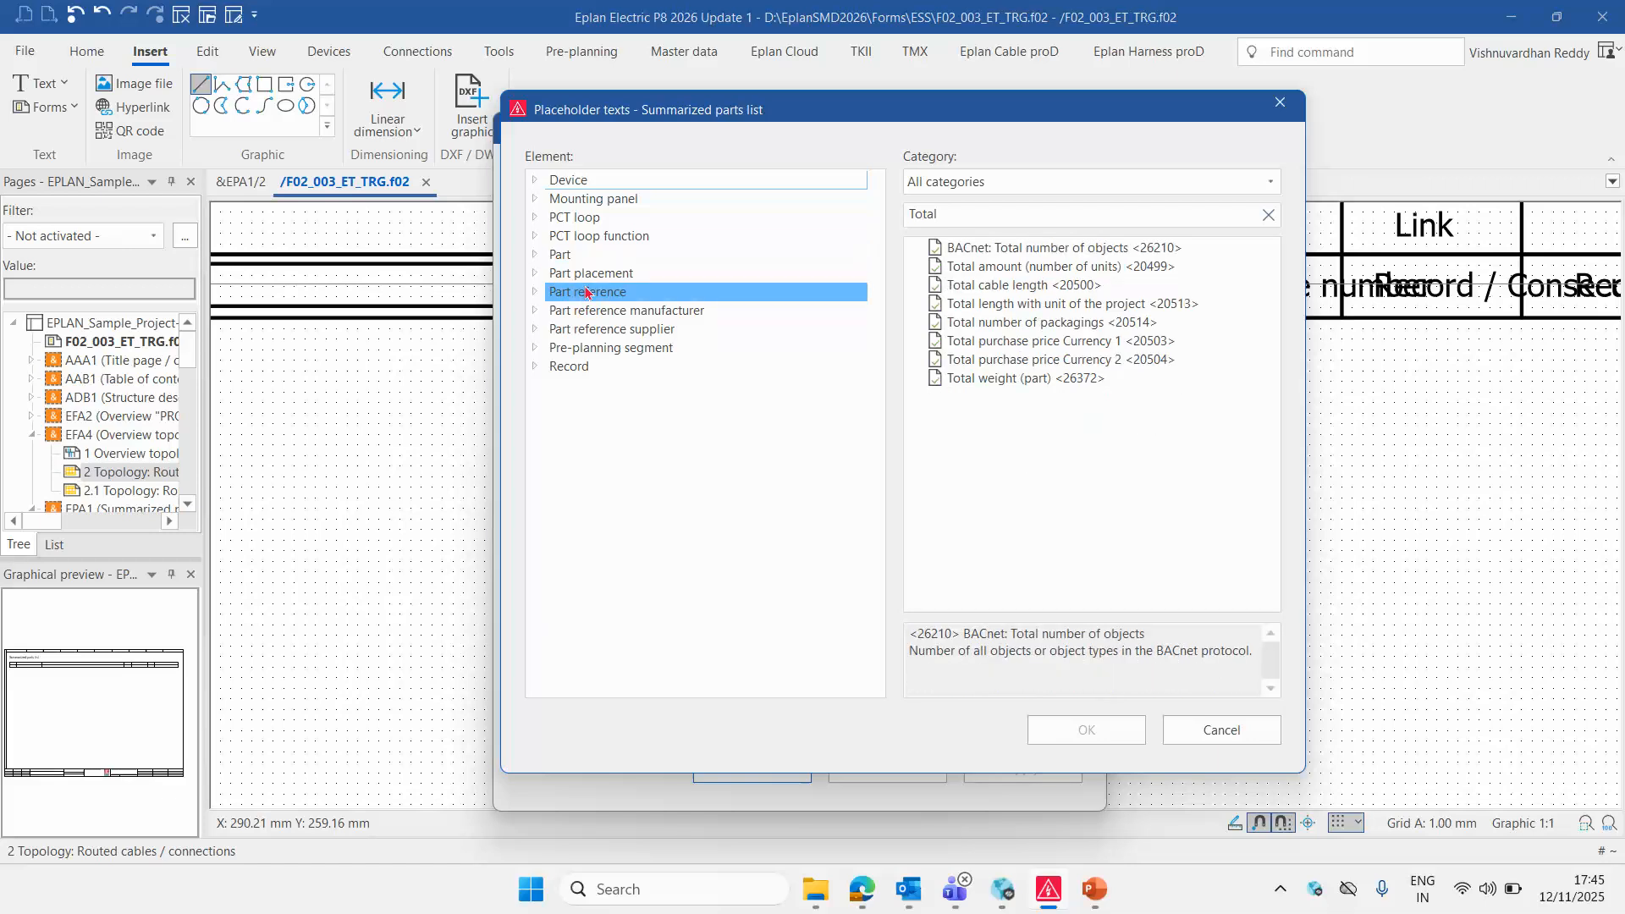
left_click(1013, 268)
double_click(1012, 268)
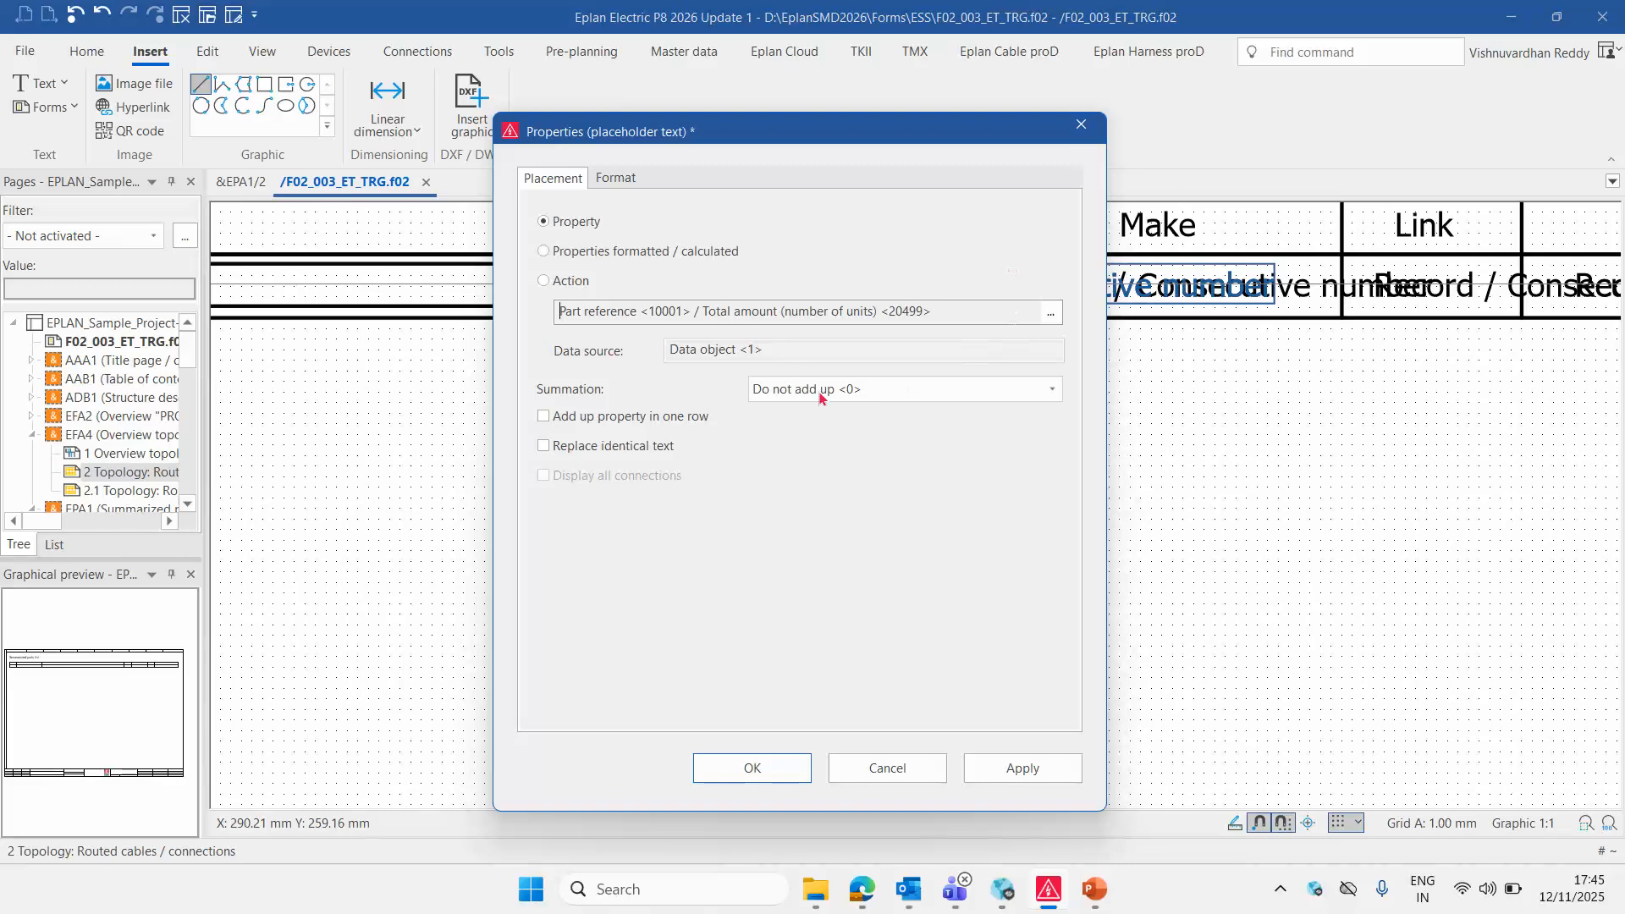
left_click(758, 763)
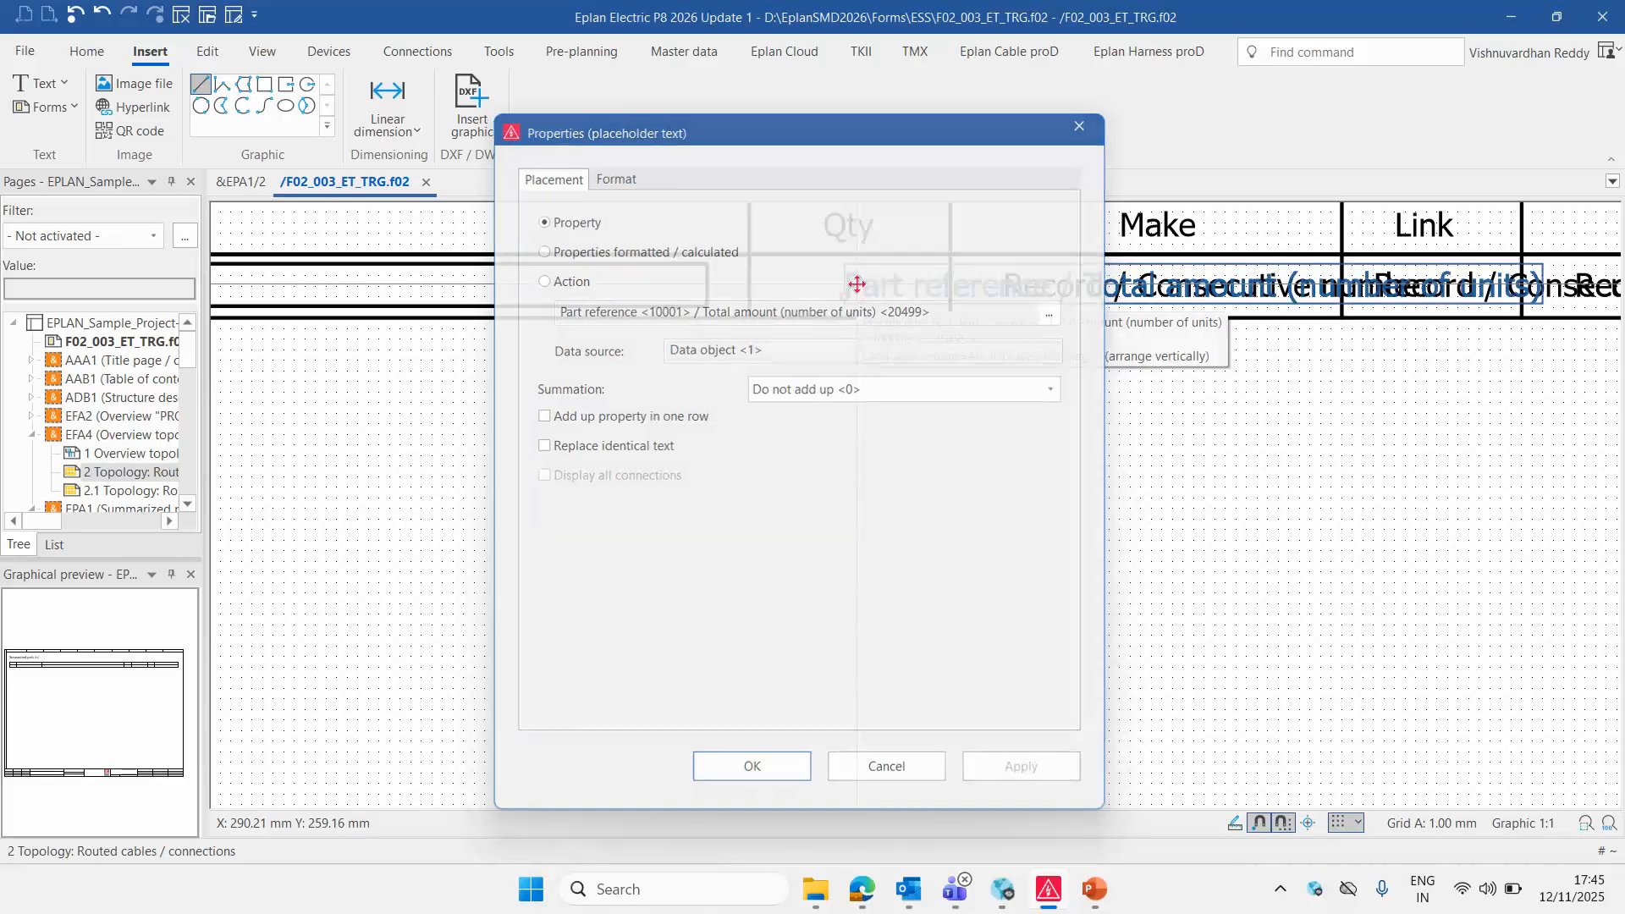
Display the form's placeholder properties as numbers instead of names
scroll(500, 407, "down", 1)
scroll(736, 418, "down", 1)
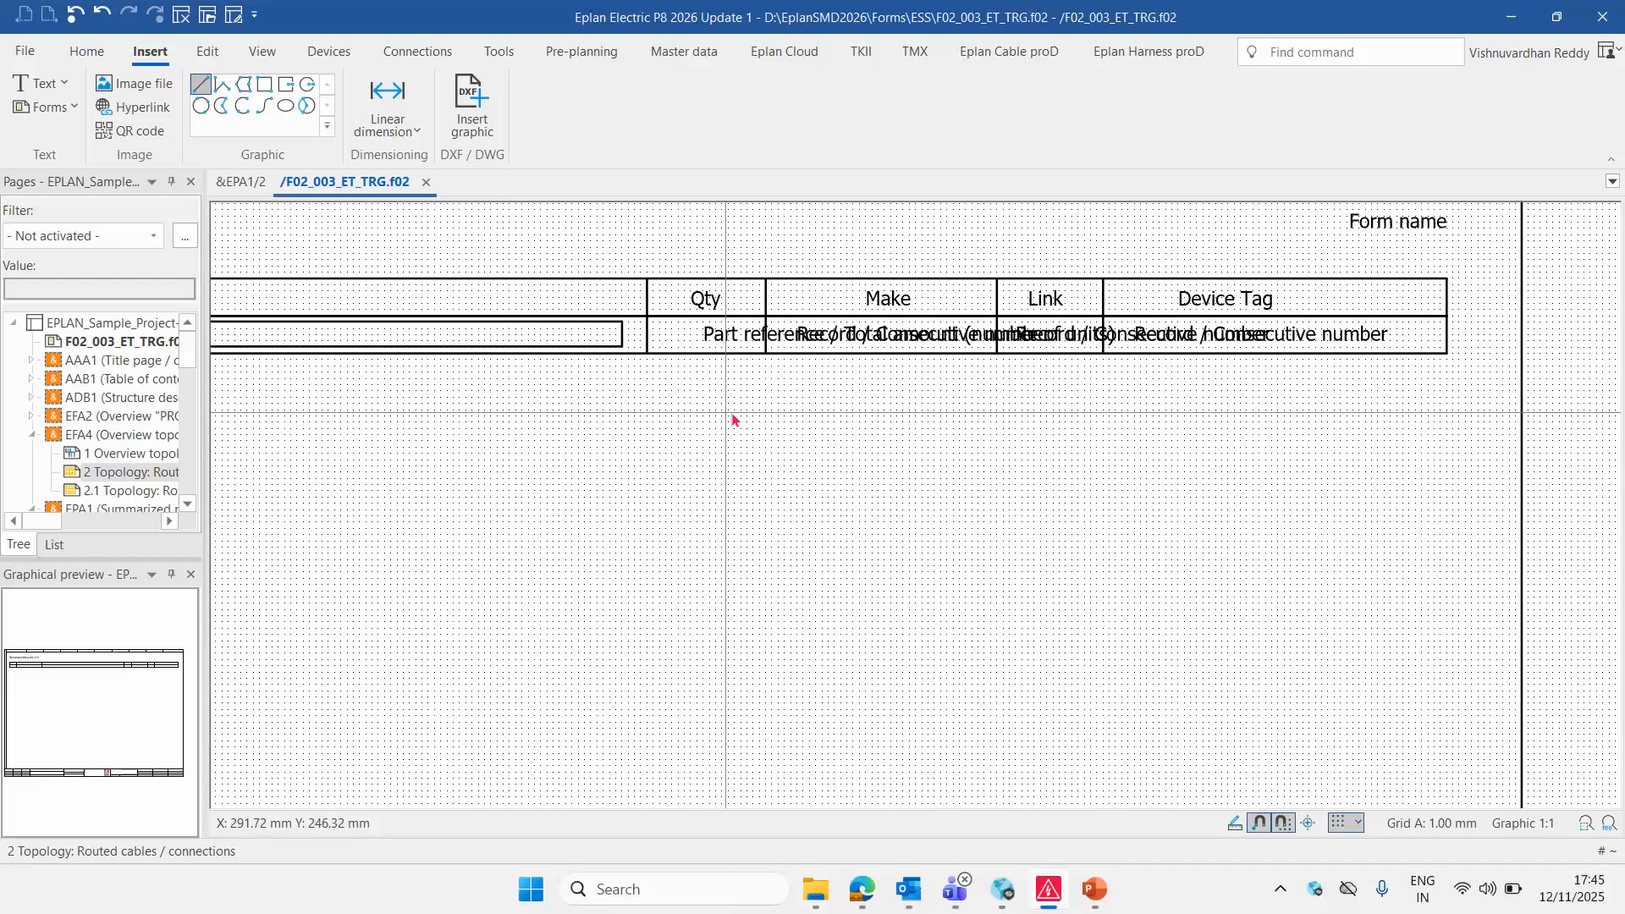
scroll(711, 353, "up", 2)
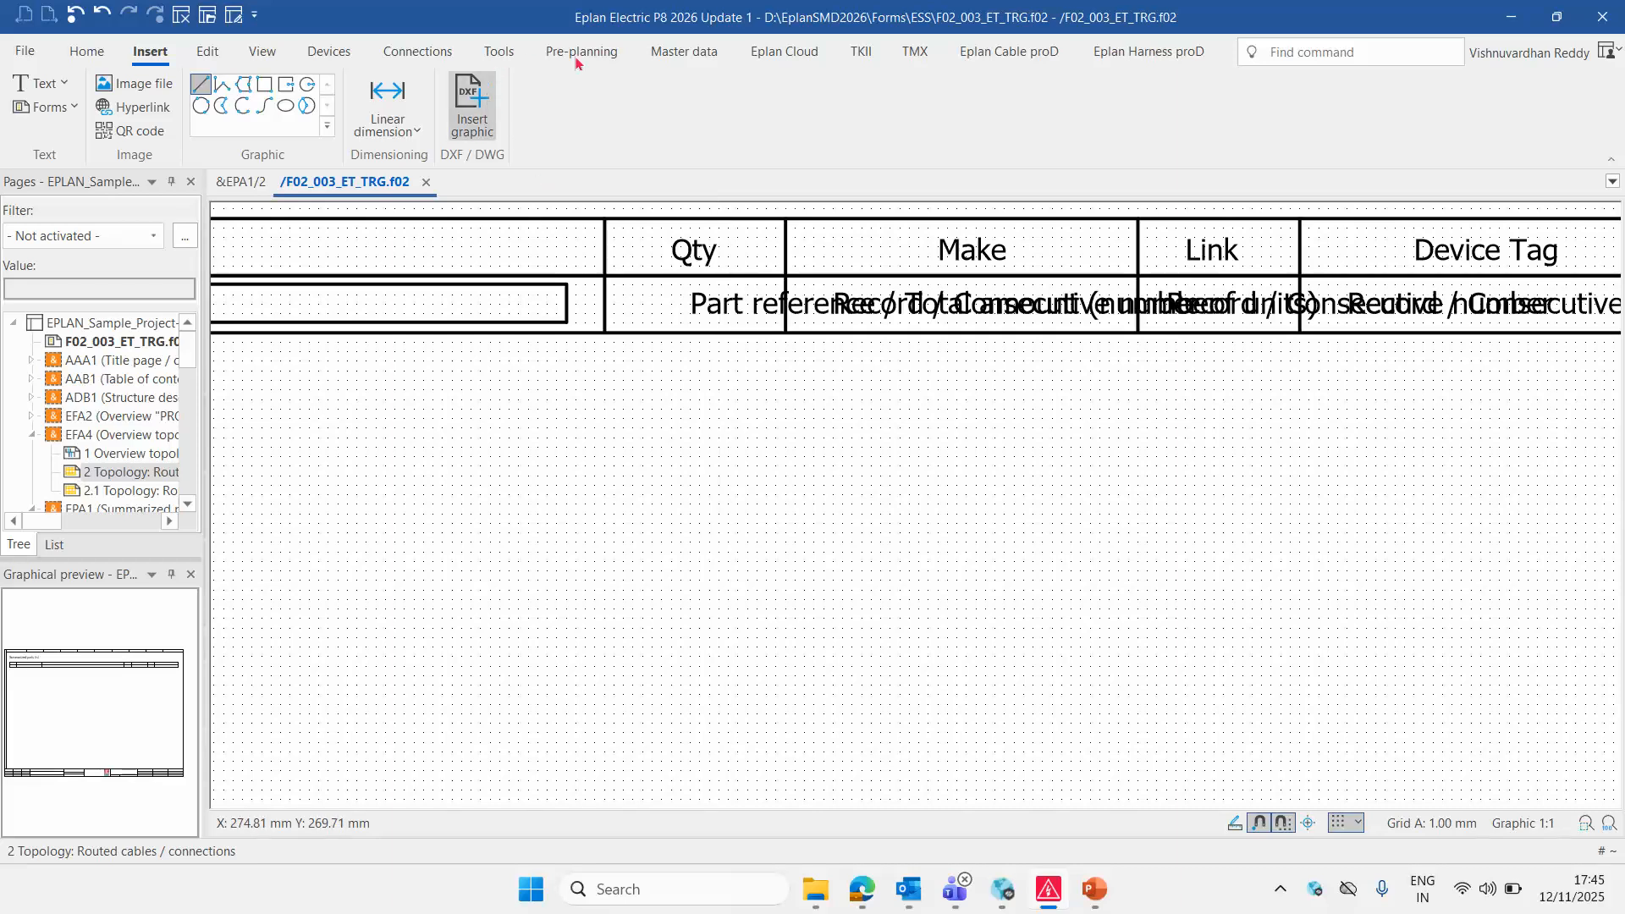
left_click(262, 53)
left_click(148, 107)
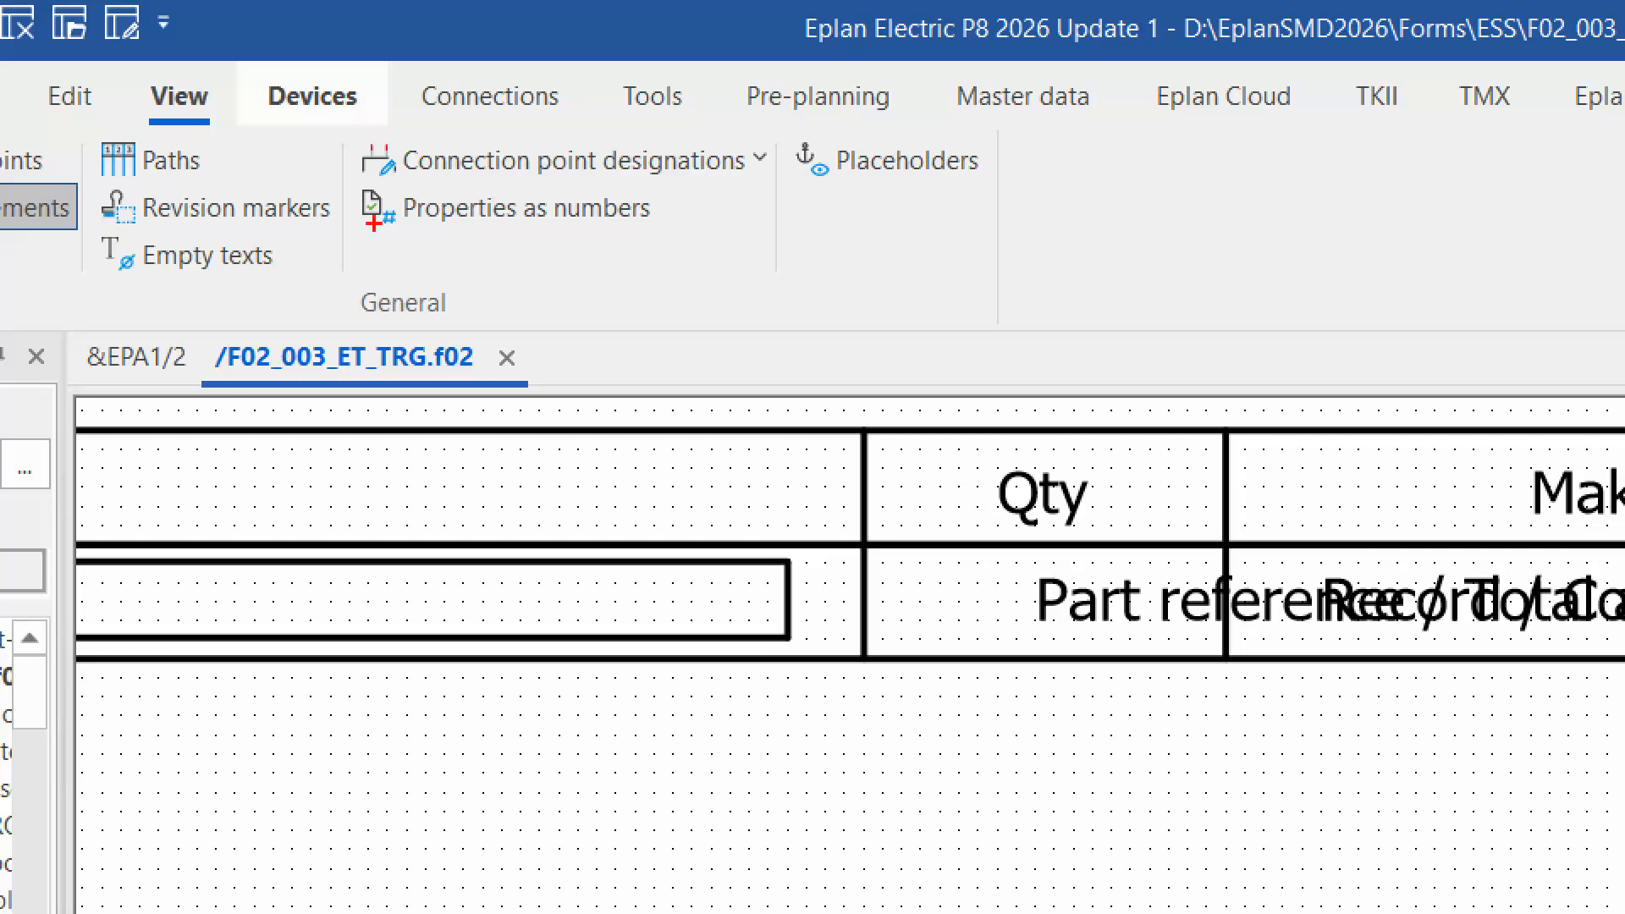
mouse_move(352, 185)
left_mouse_down("ctrl")
mouse_move(699, 244)
mouse_move(921, 179)
left_mouse_up("ctrl")
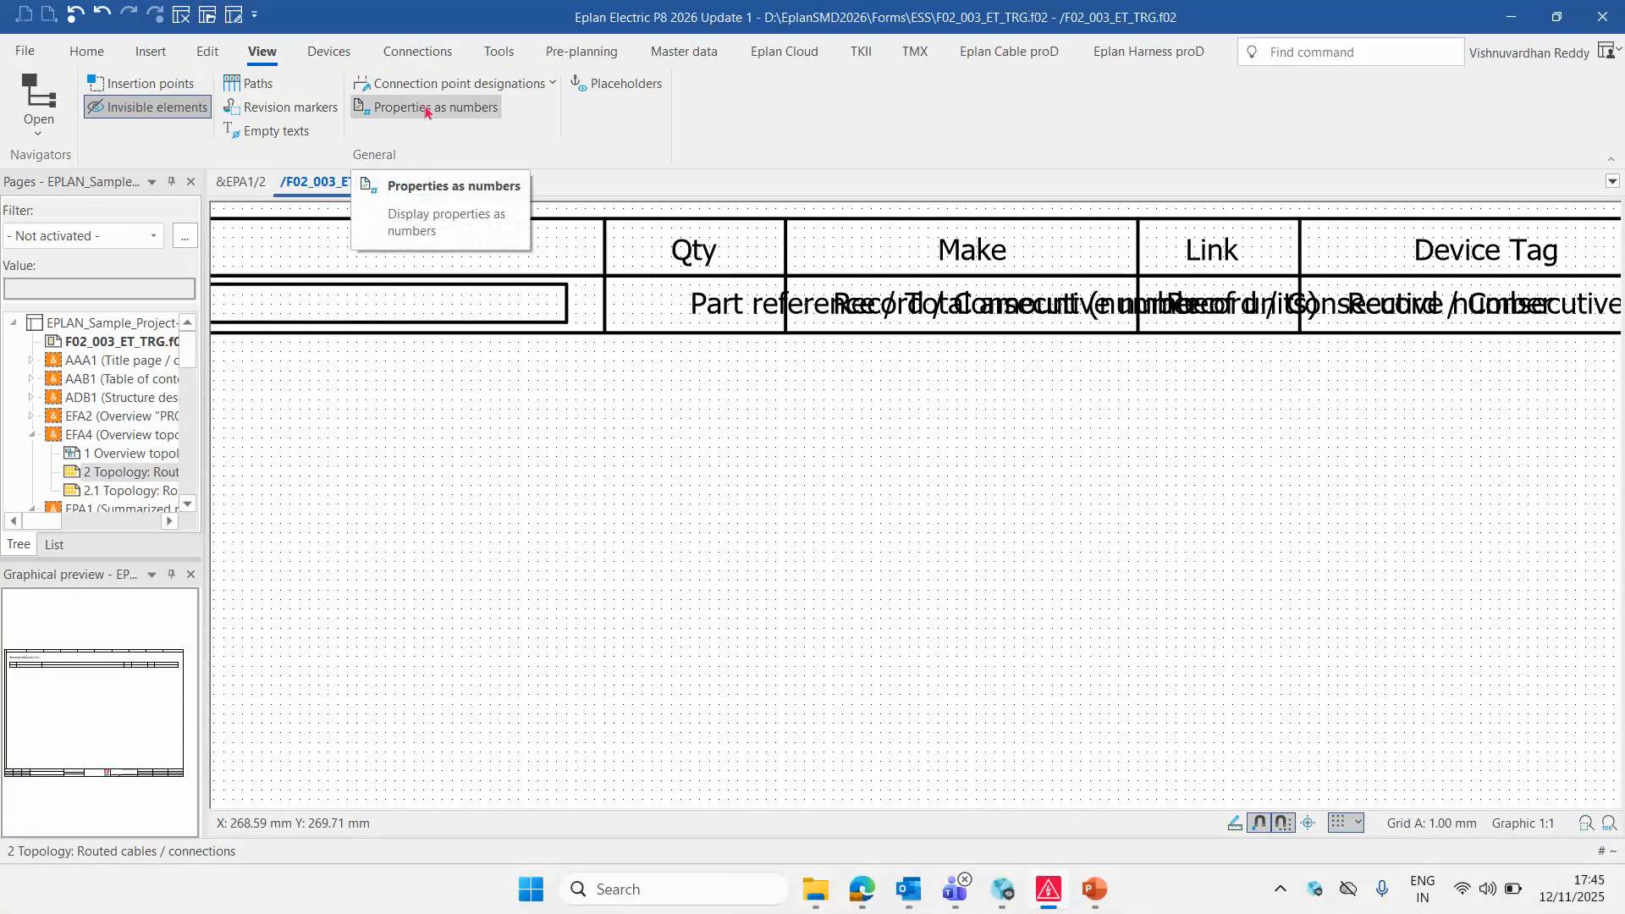
left_click(525, 208)
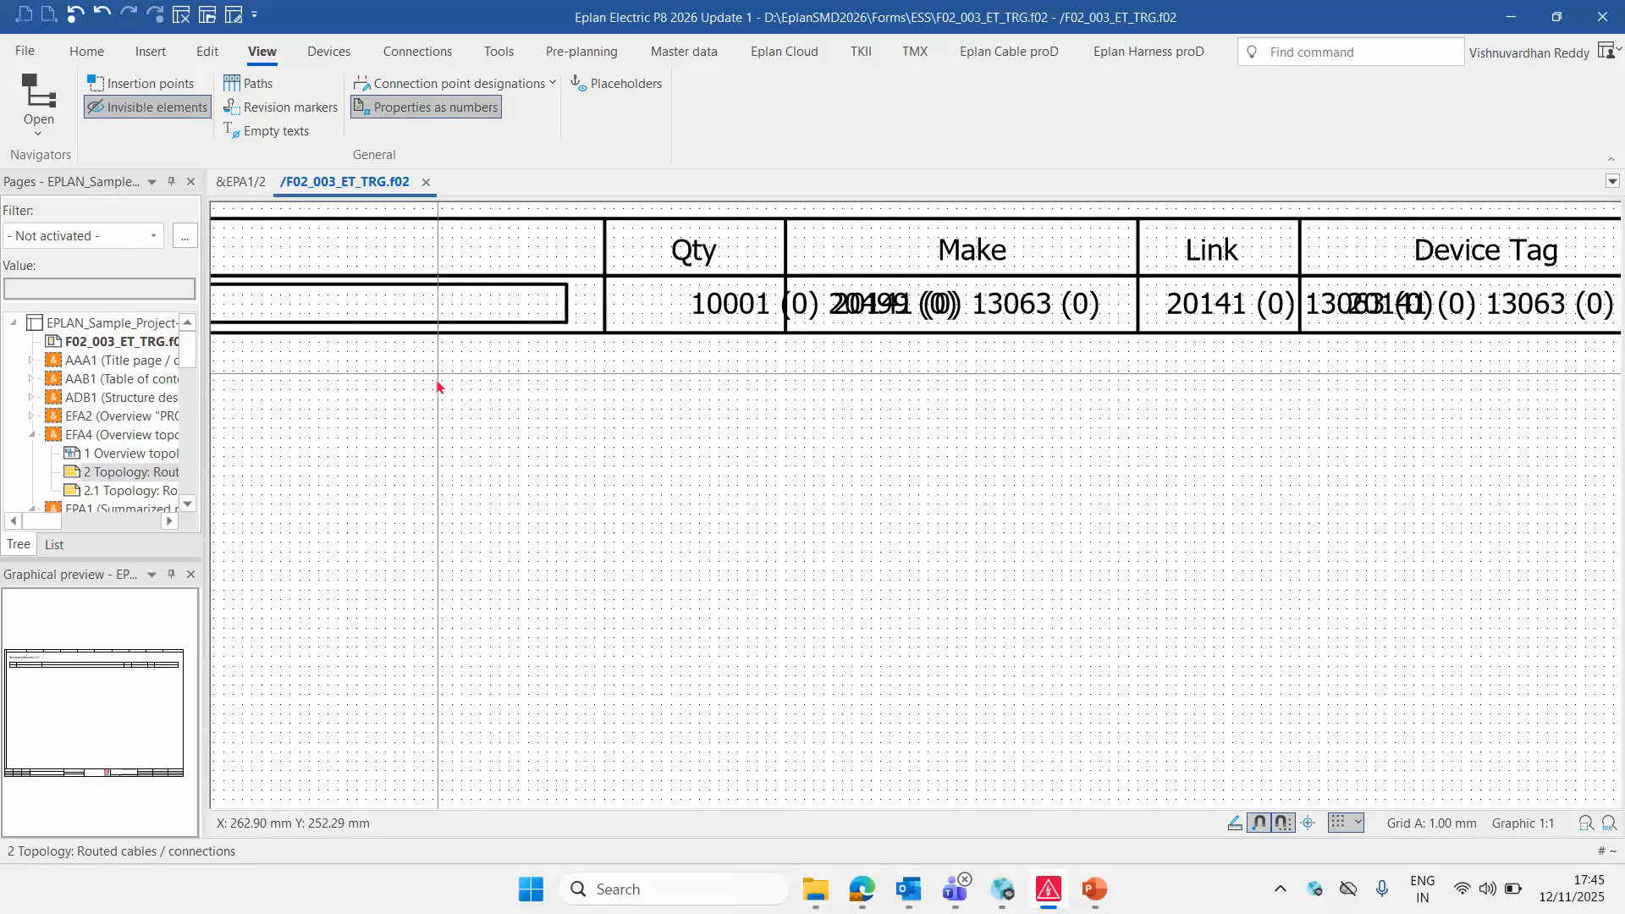
Assign the property Part / Manufacturer <22007> to the placeholder text in the Make column
scroll(323, 404, "down", 2)
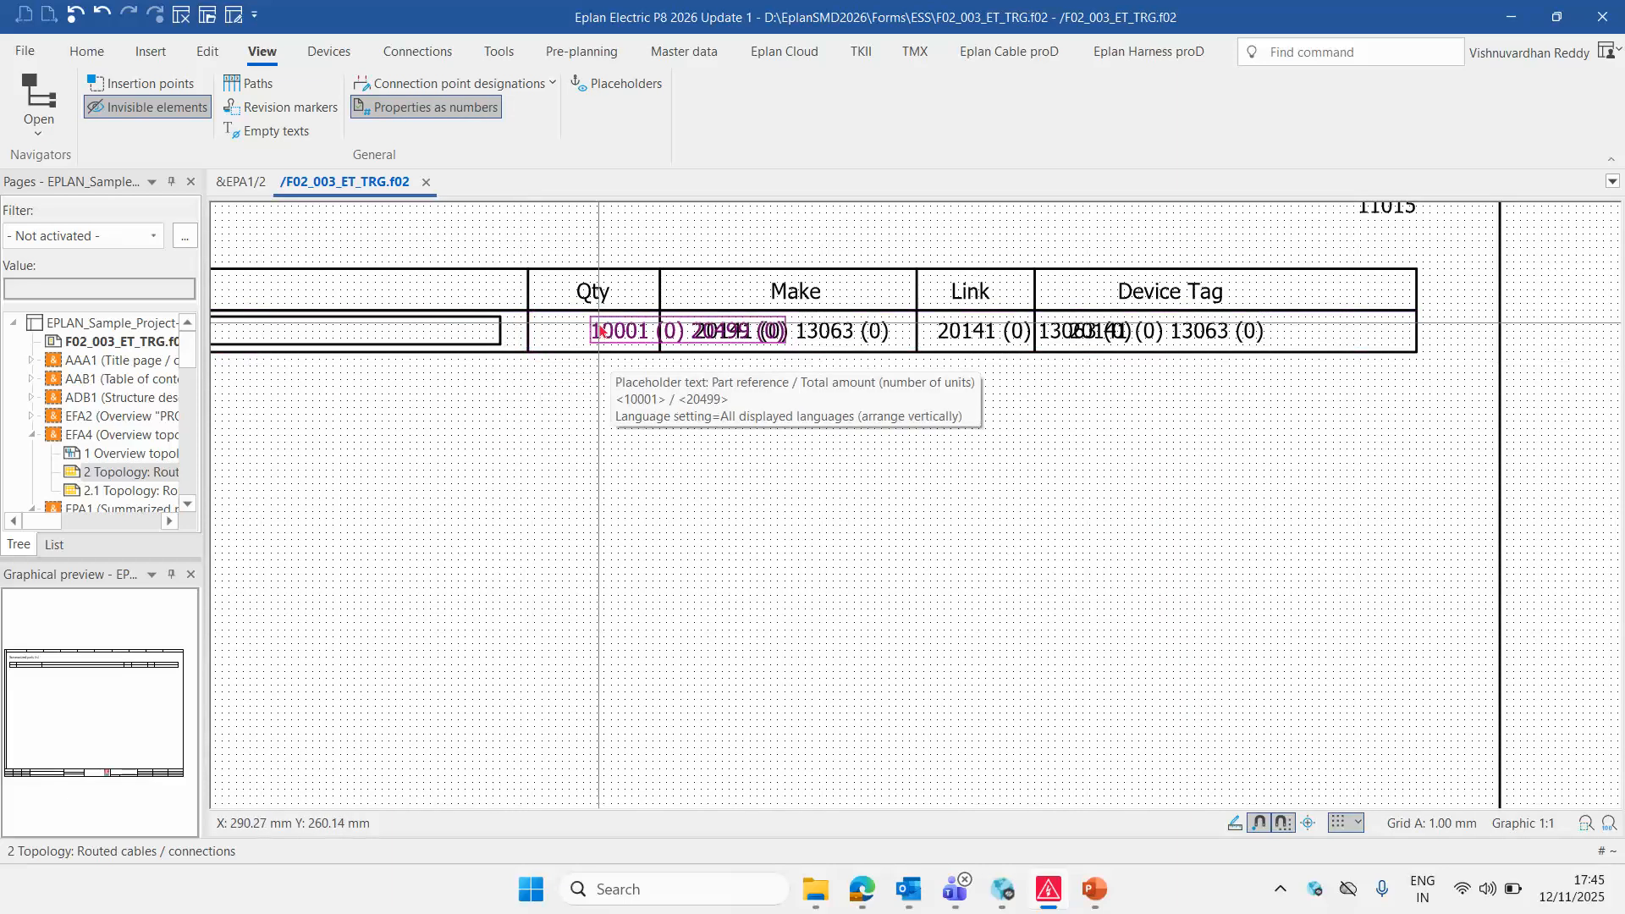
scroll(812, 421, "up", 2)
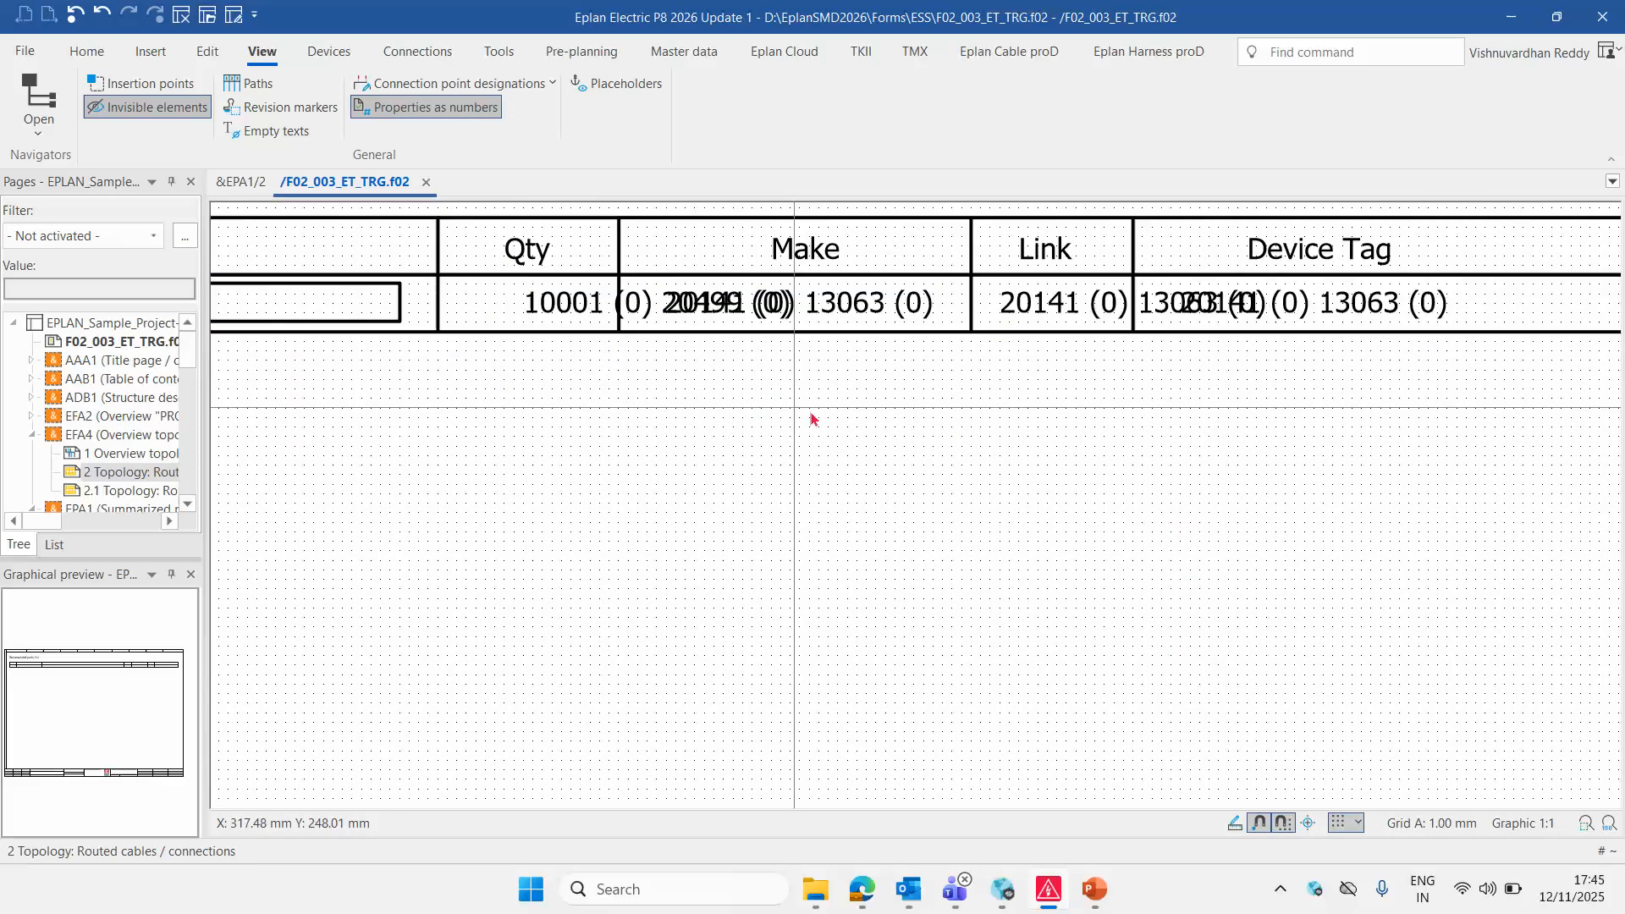
double_click(925, 301)
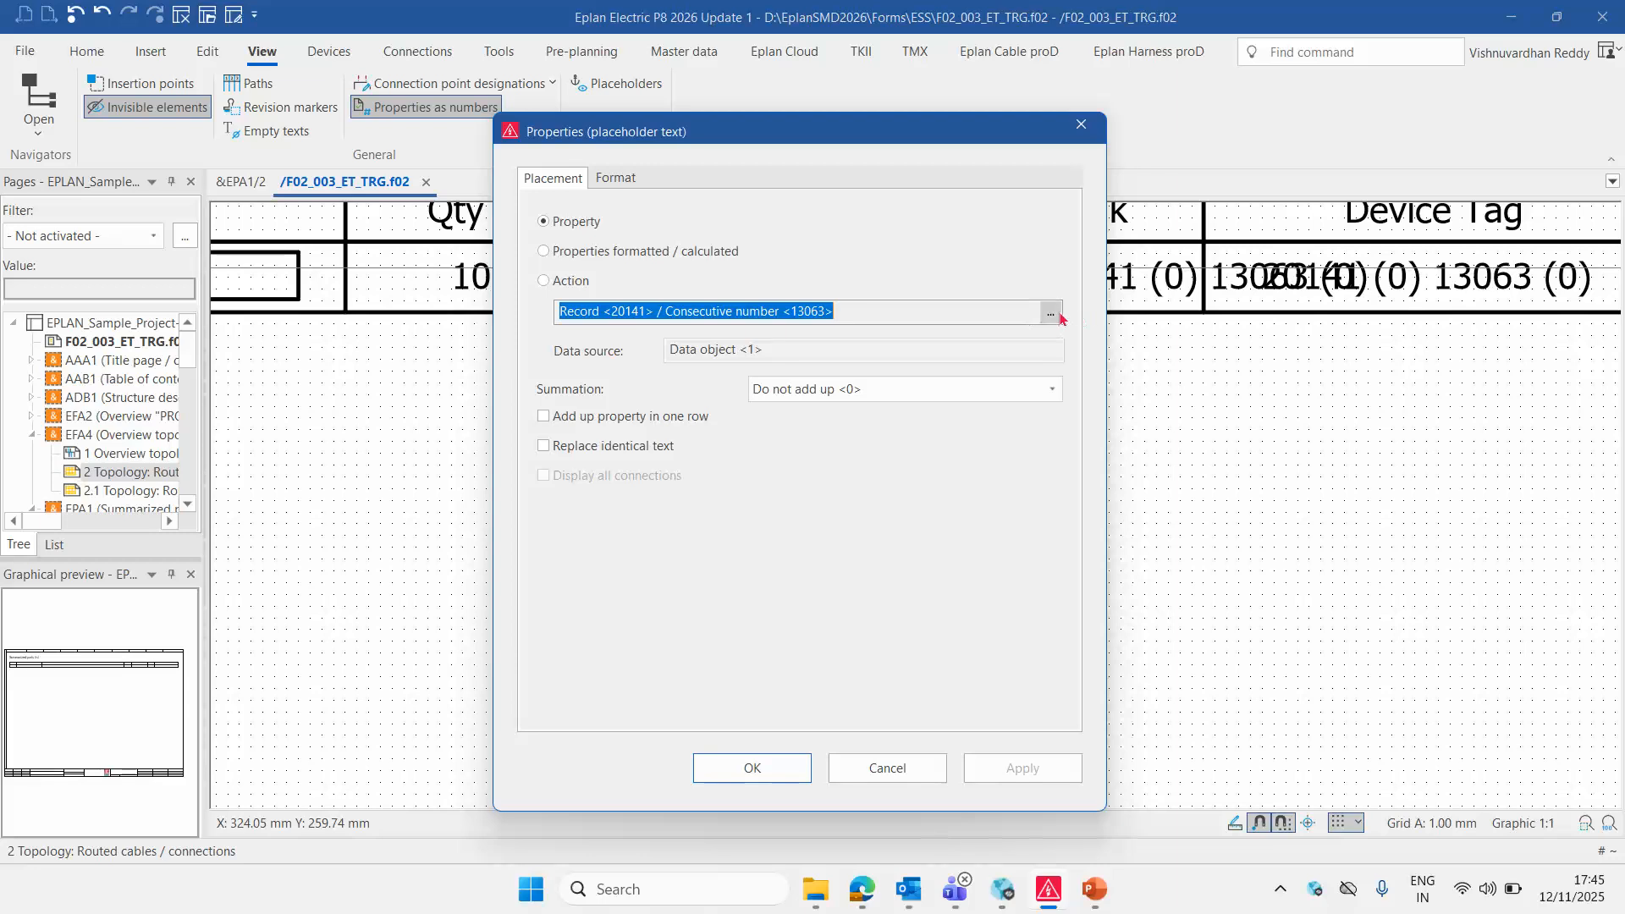
left_click(1050, 314)
left_click(571, 256)
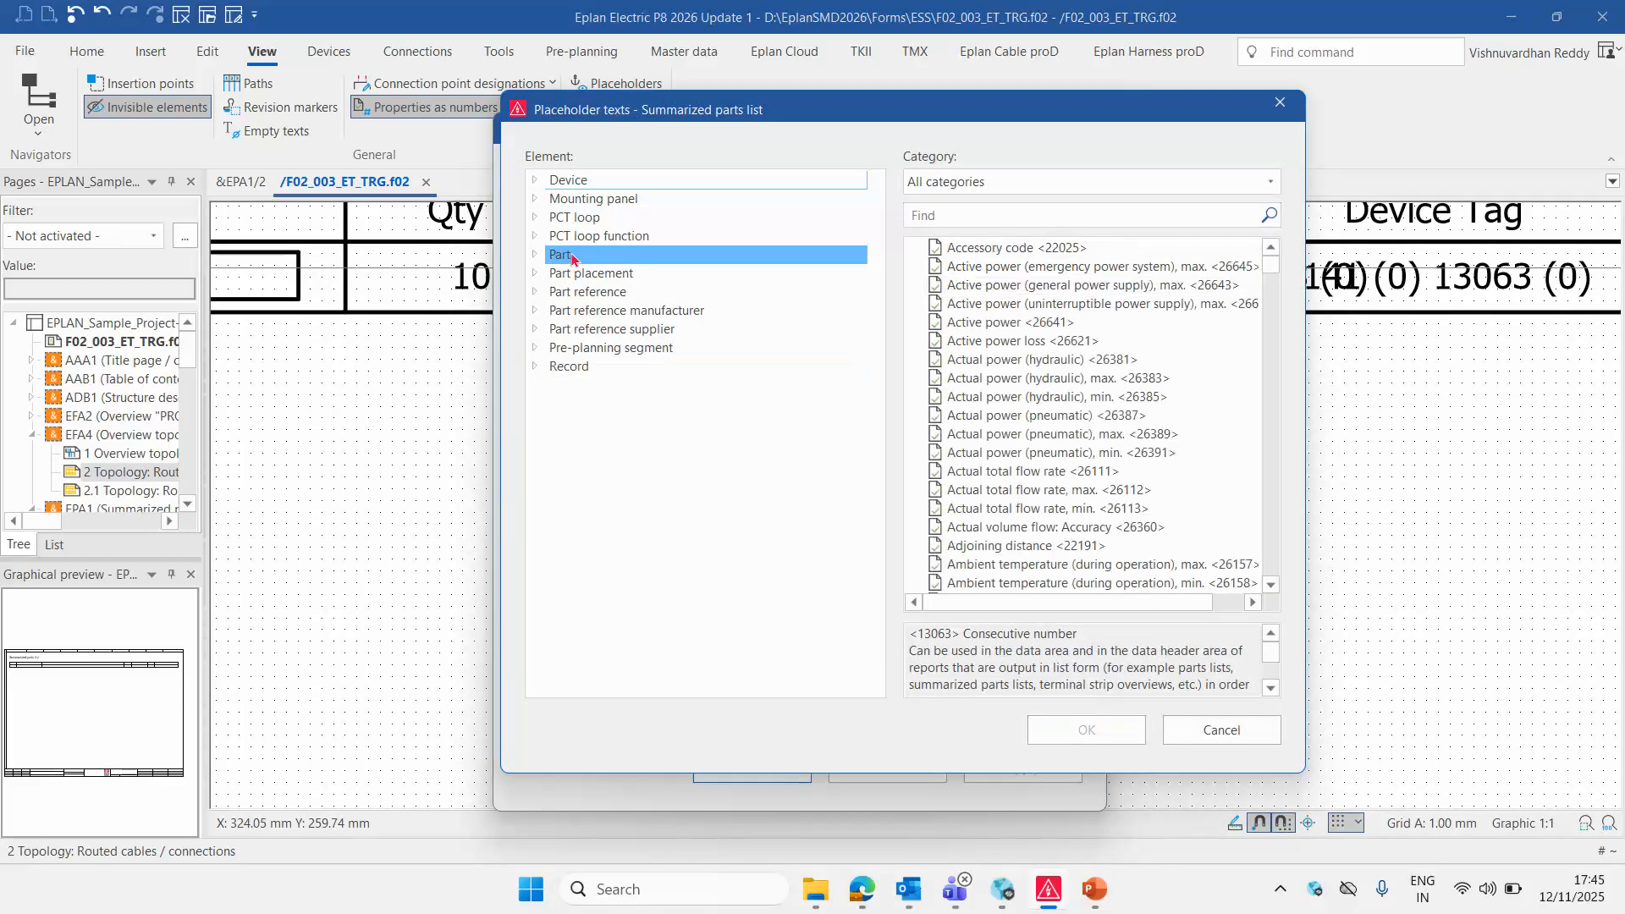
left_click(928, 213)
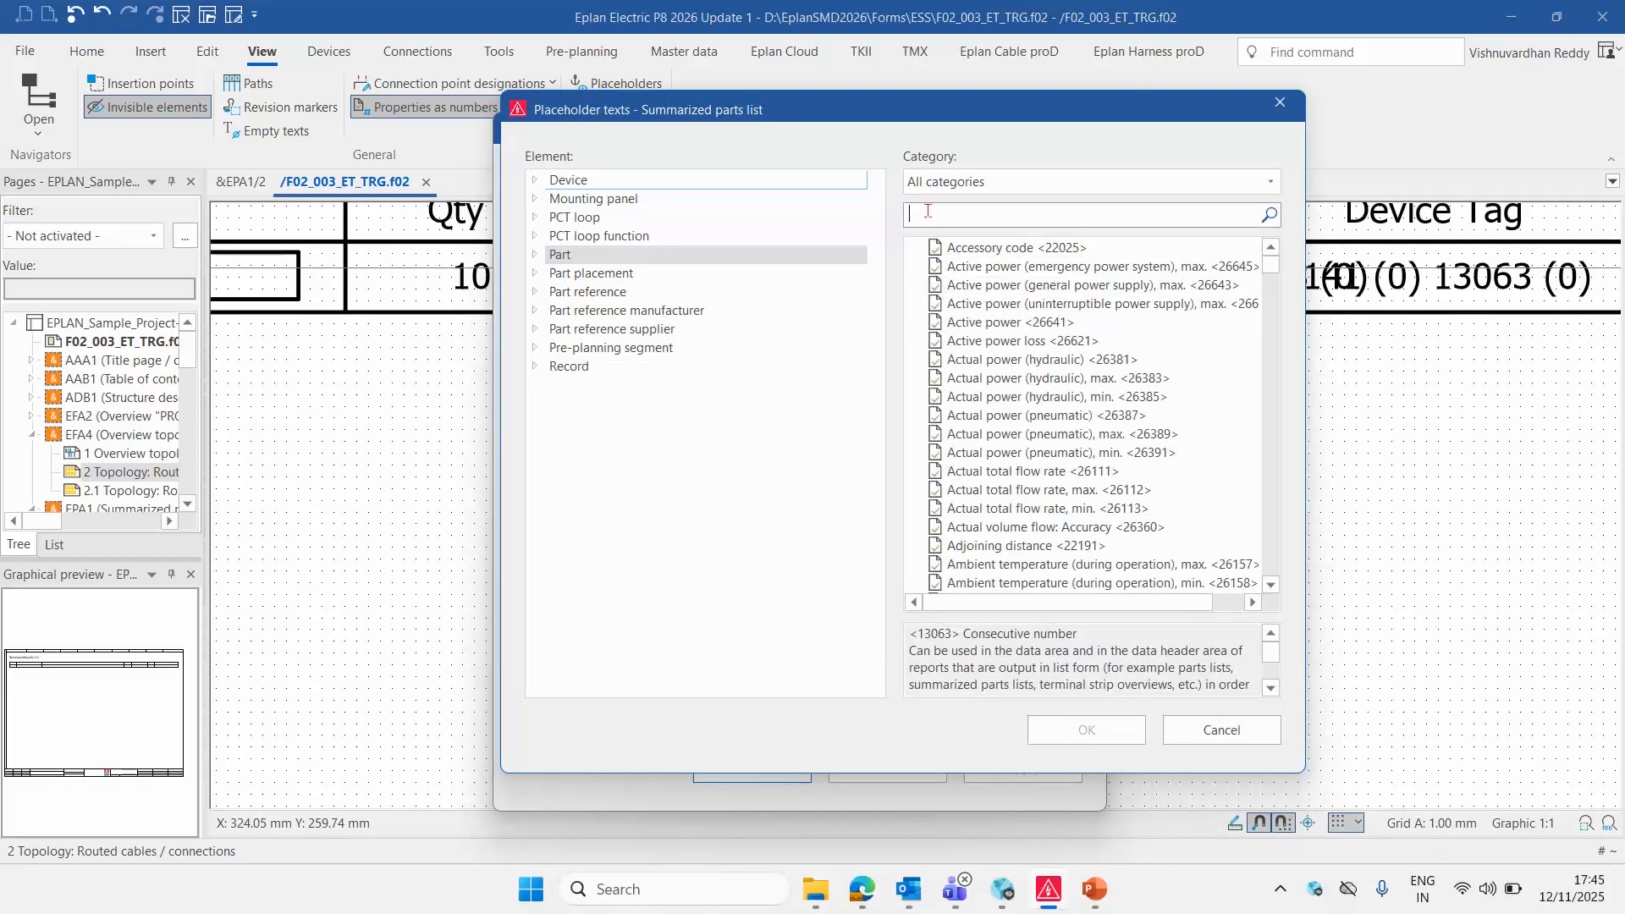
type("S")
key("BackSpace")
type("Man")
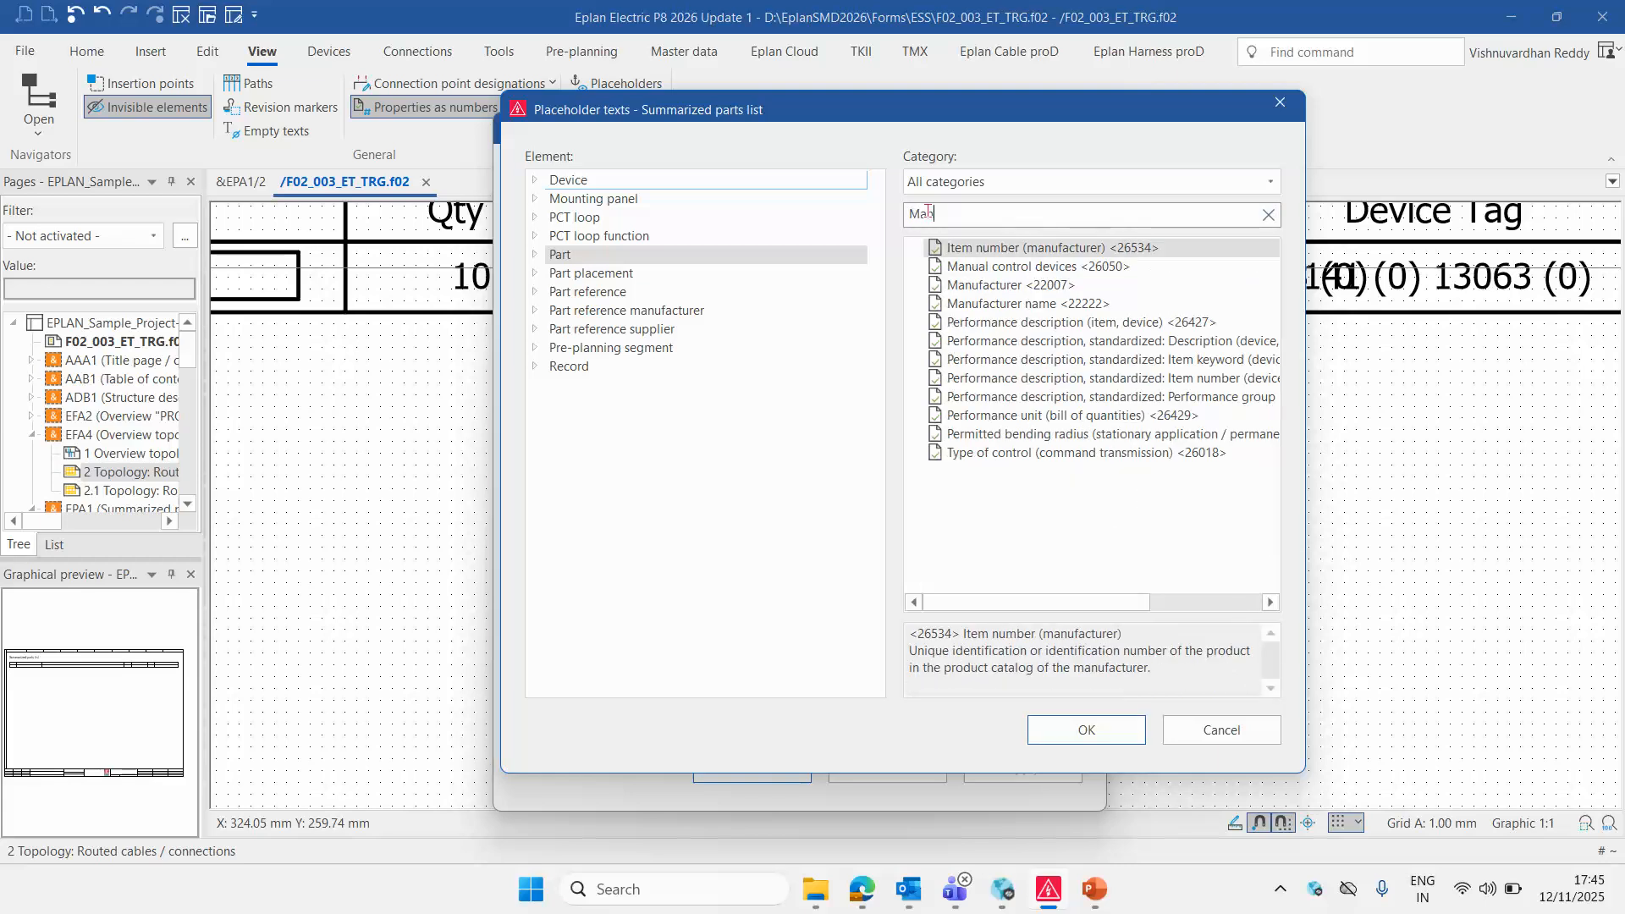
double_click(986, 285)
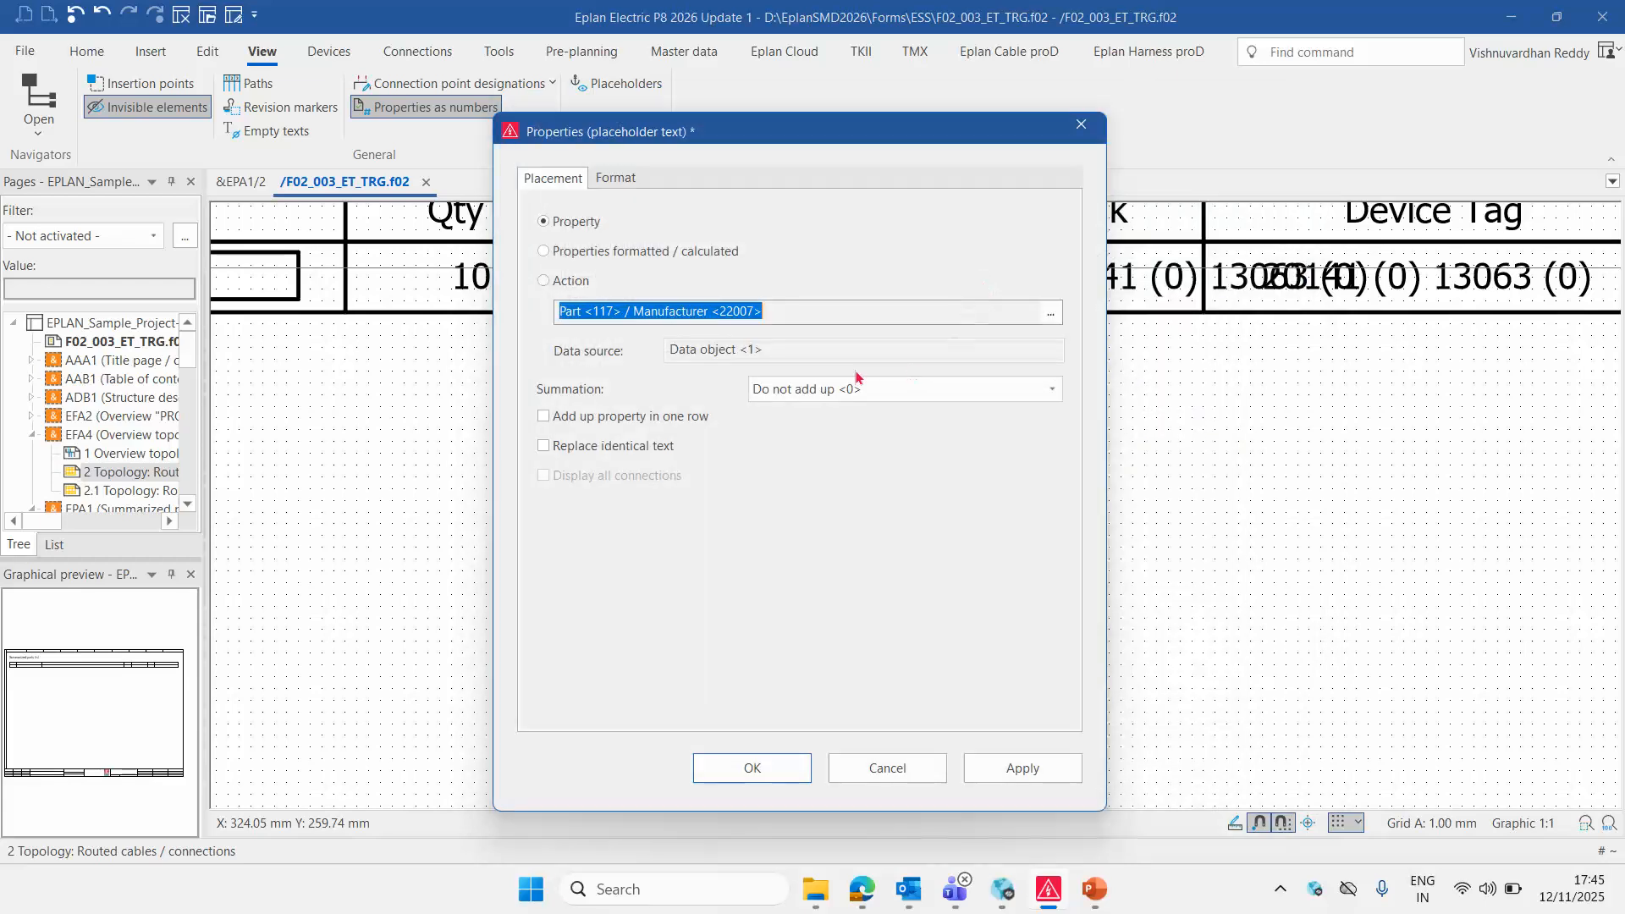
left_click(753, 768)
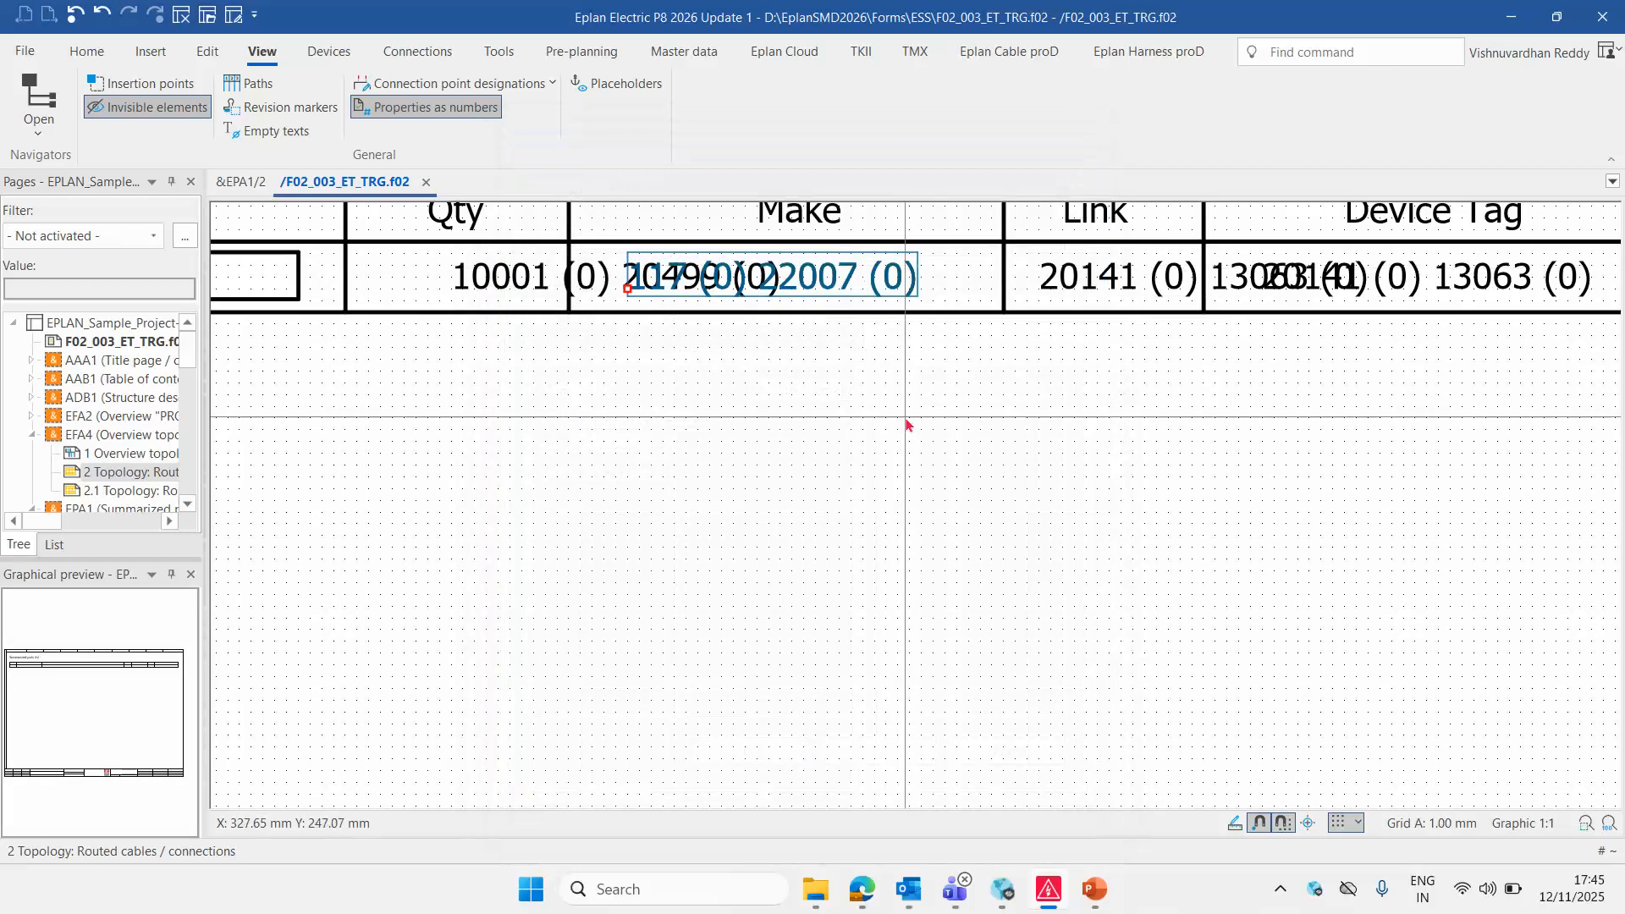
Assign the property Part / External document: File / hyperlink [1] <22280 1> to the placeholder text in the Link column
scroll(910, 427, "down", 1)
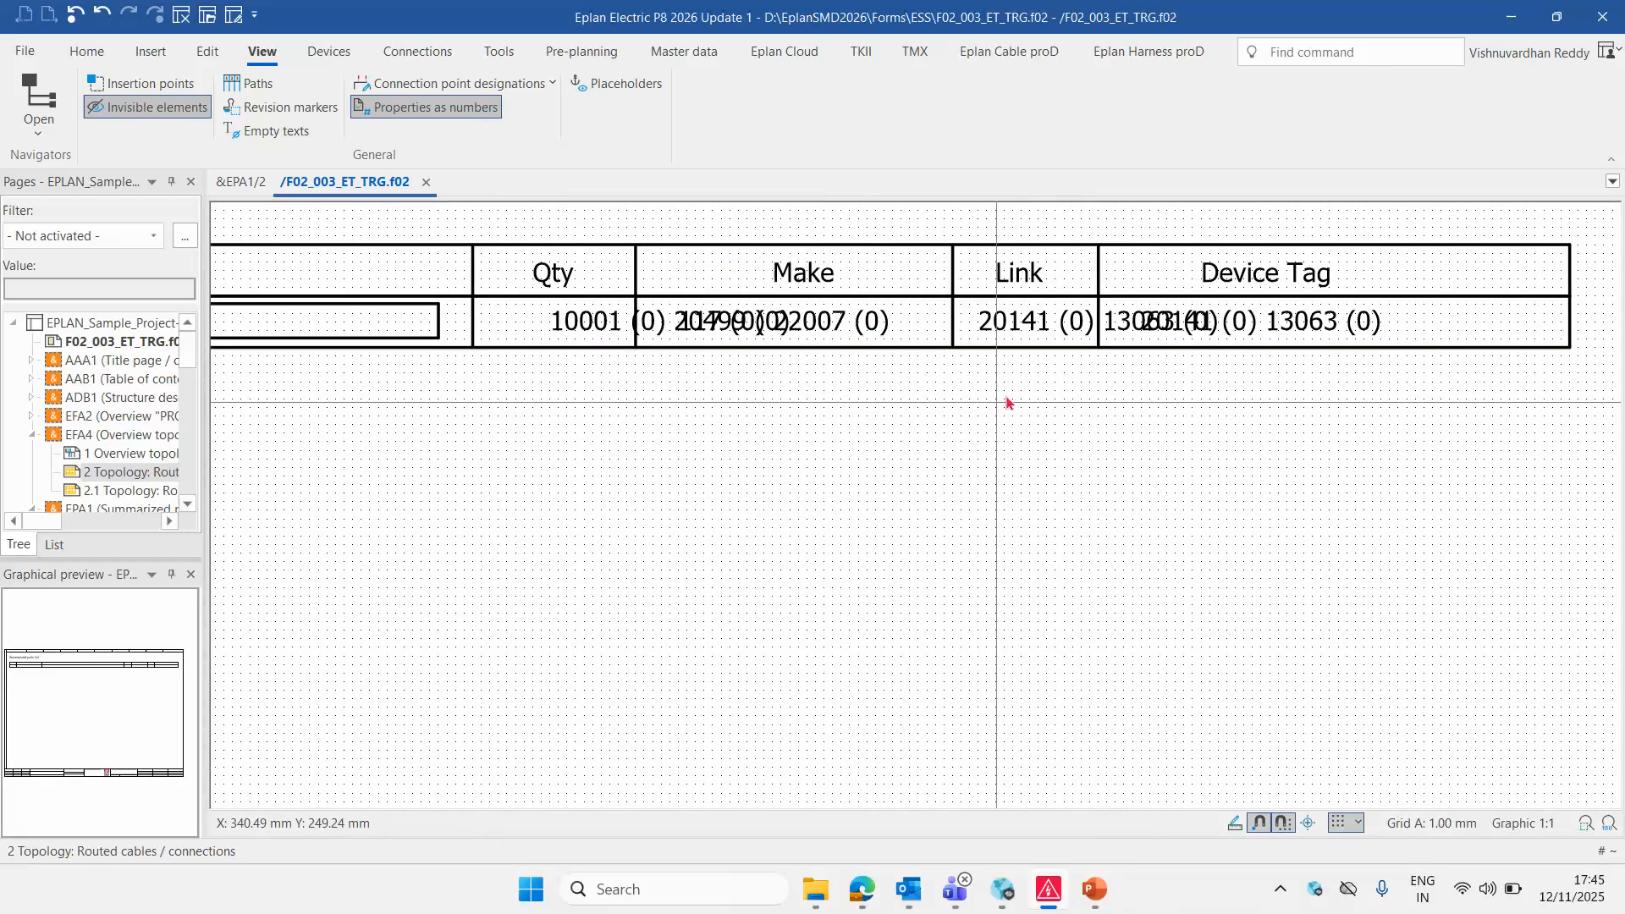
double_click(1016, 322)
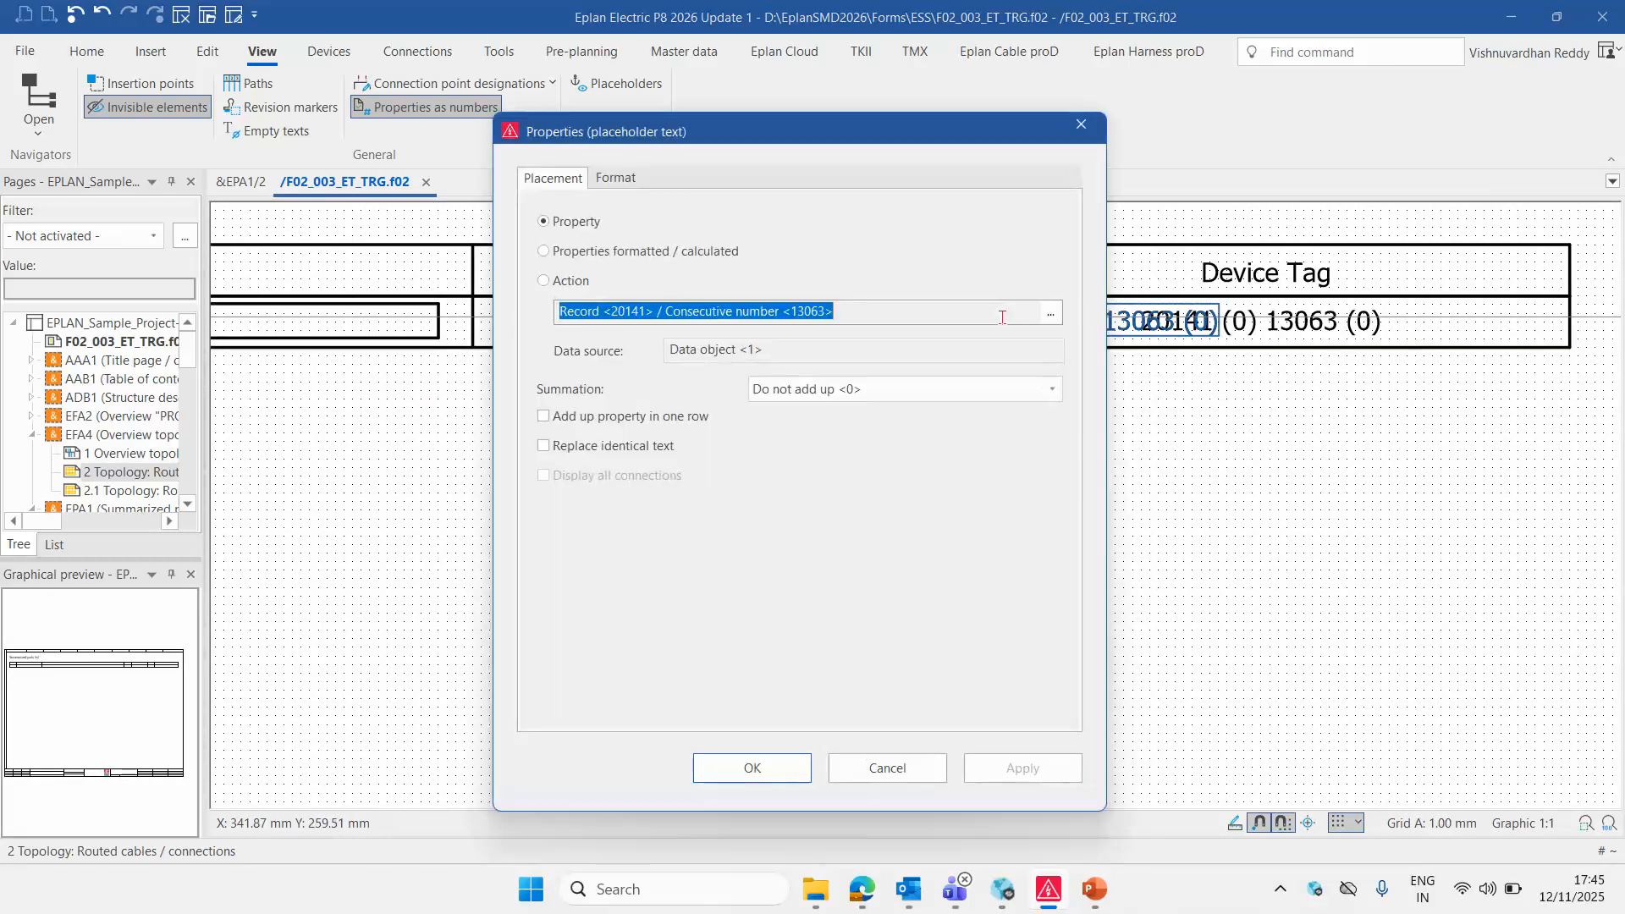
left_click(1050, 315)
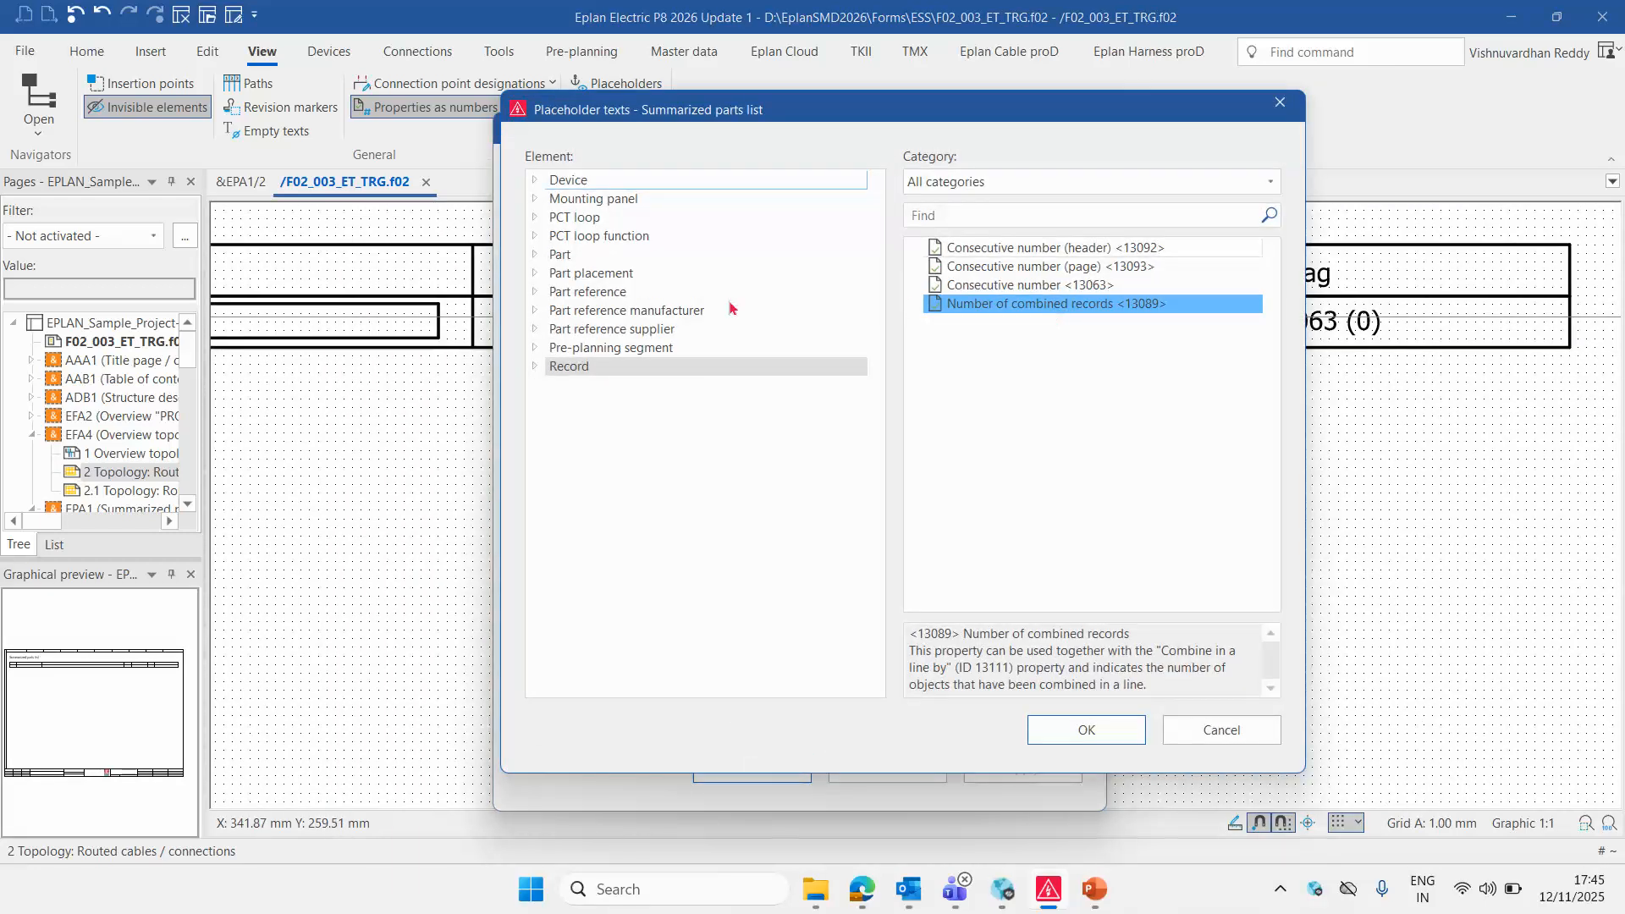
left_click(564, 256)
left_click(961, 219)
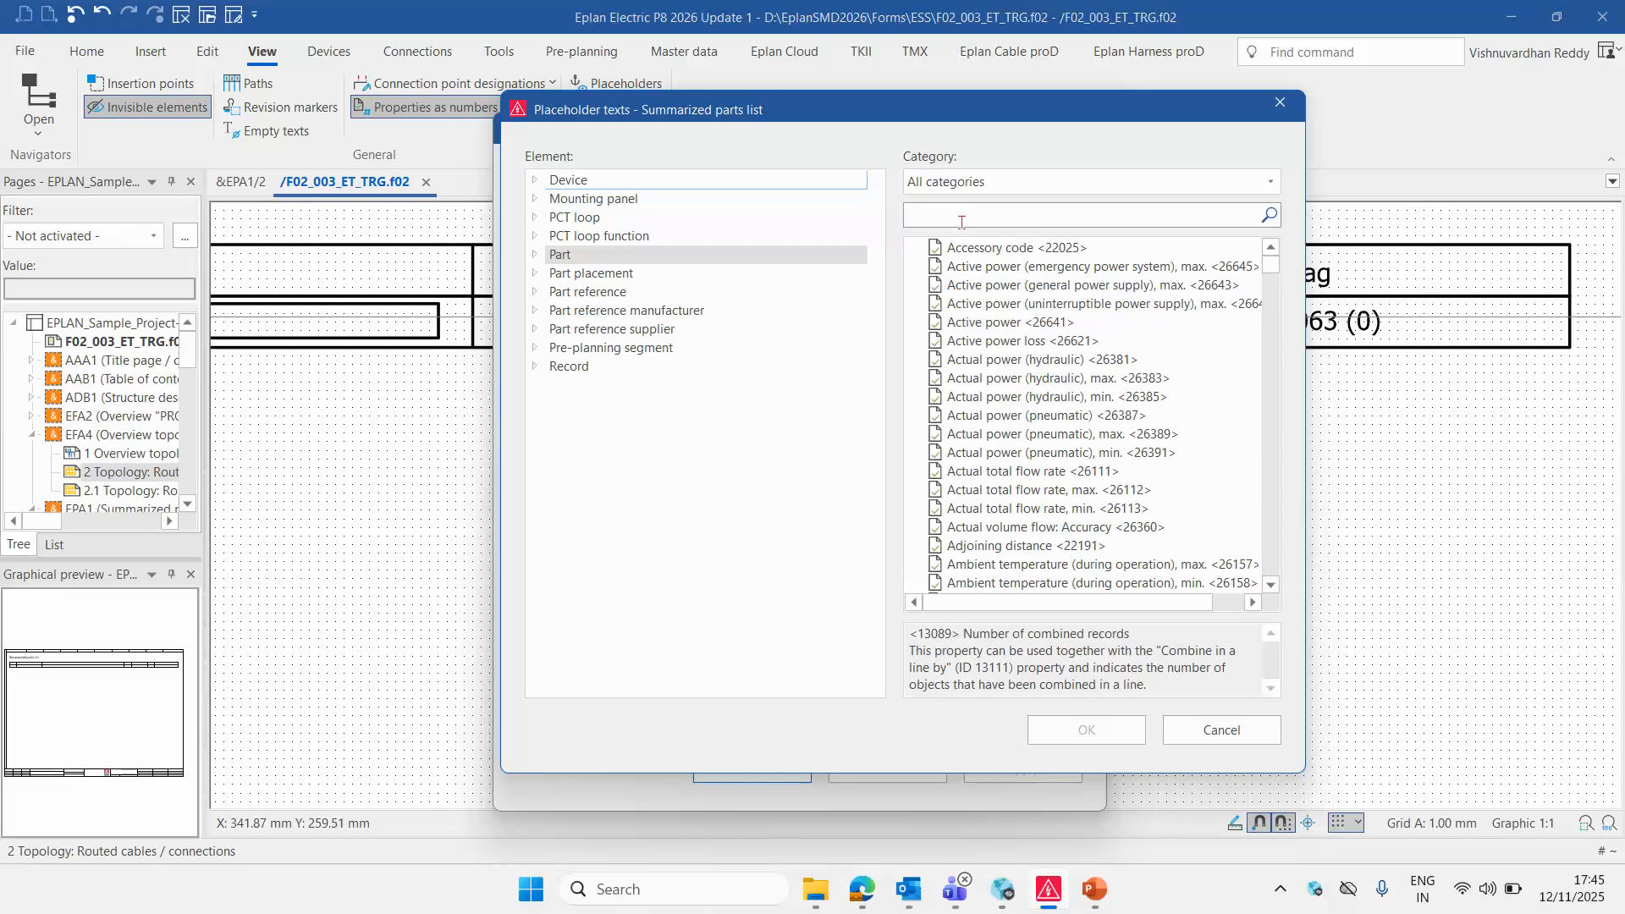
type("File")
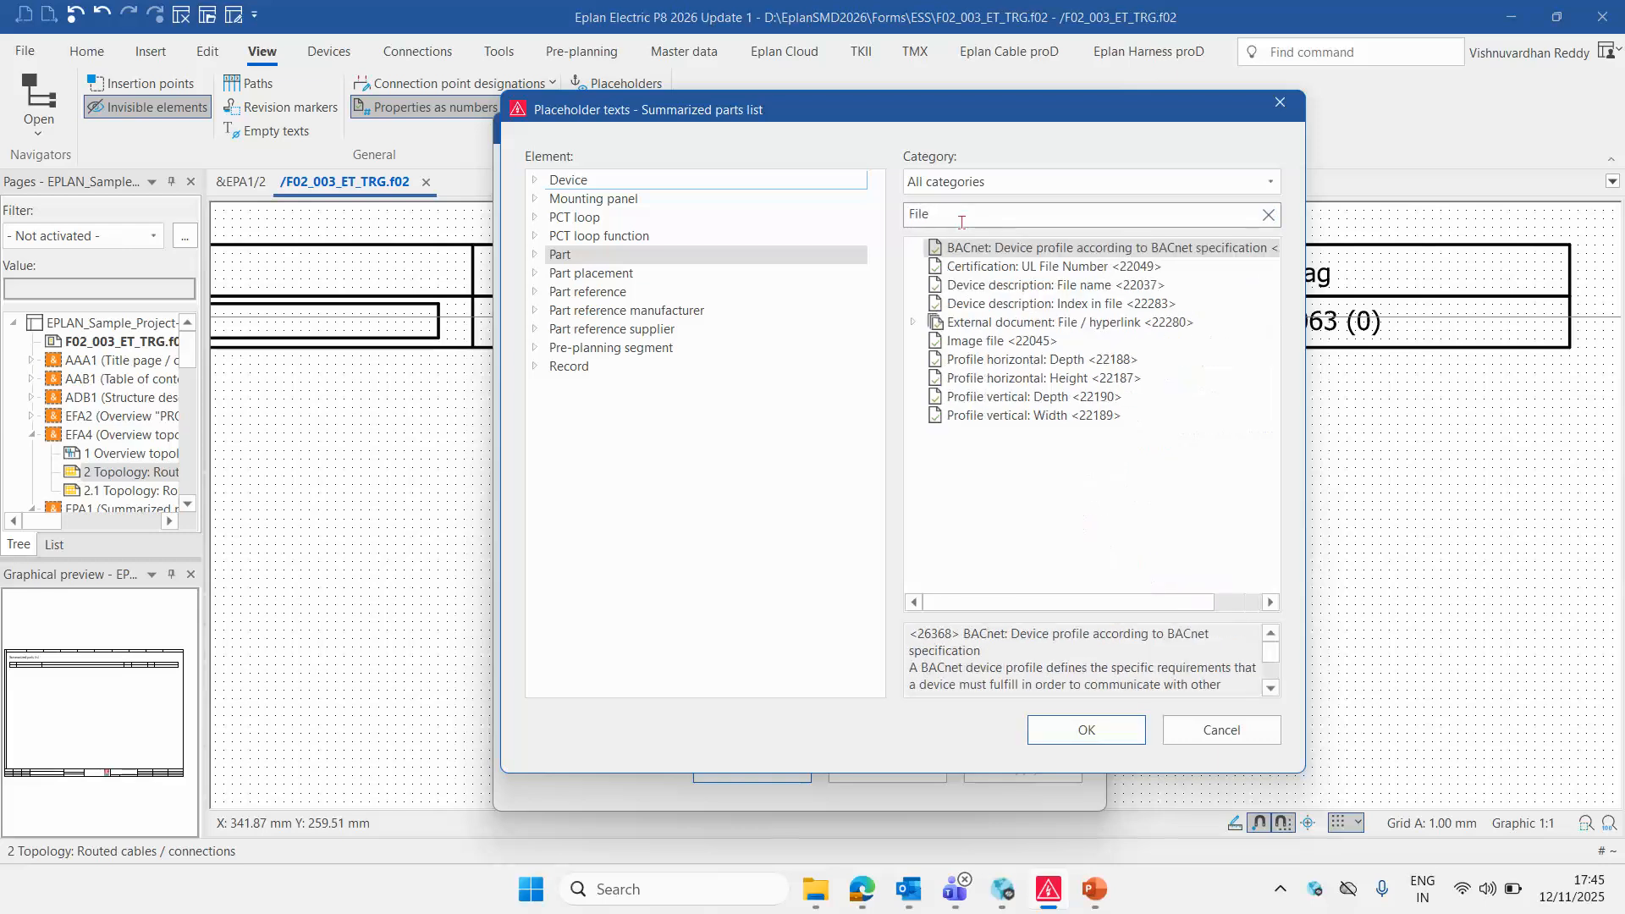
left_click(911, 320)
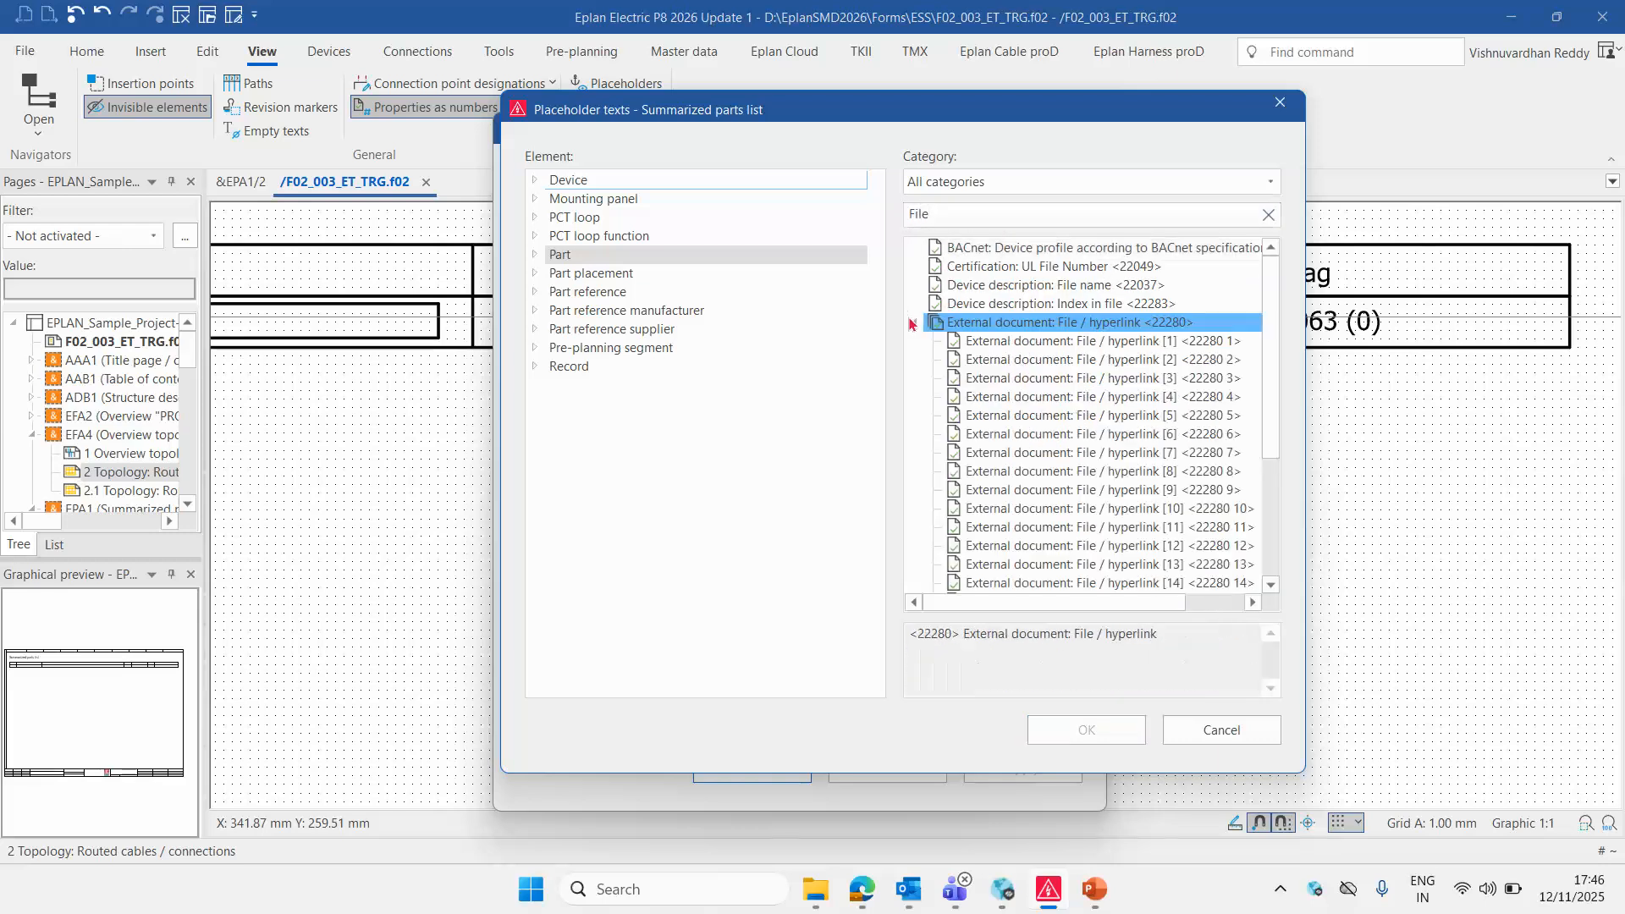
left_click(1068, 342)
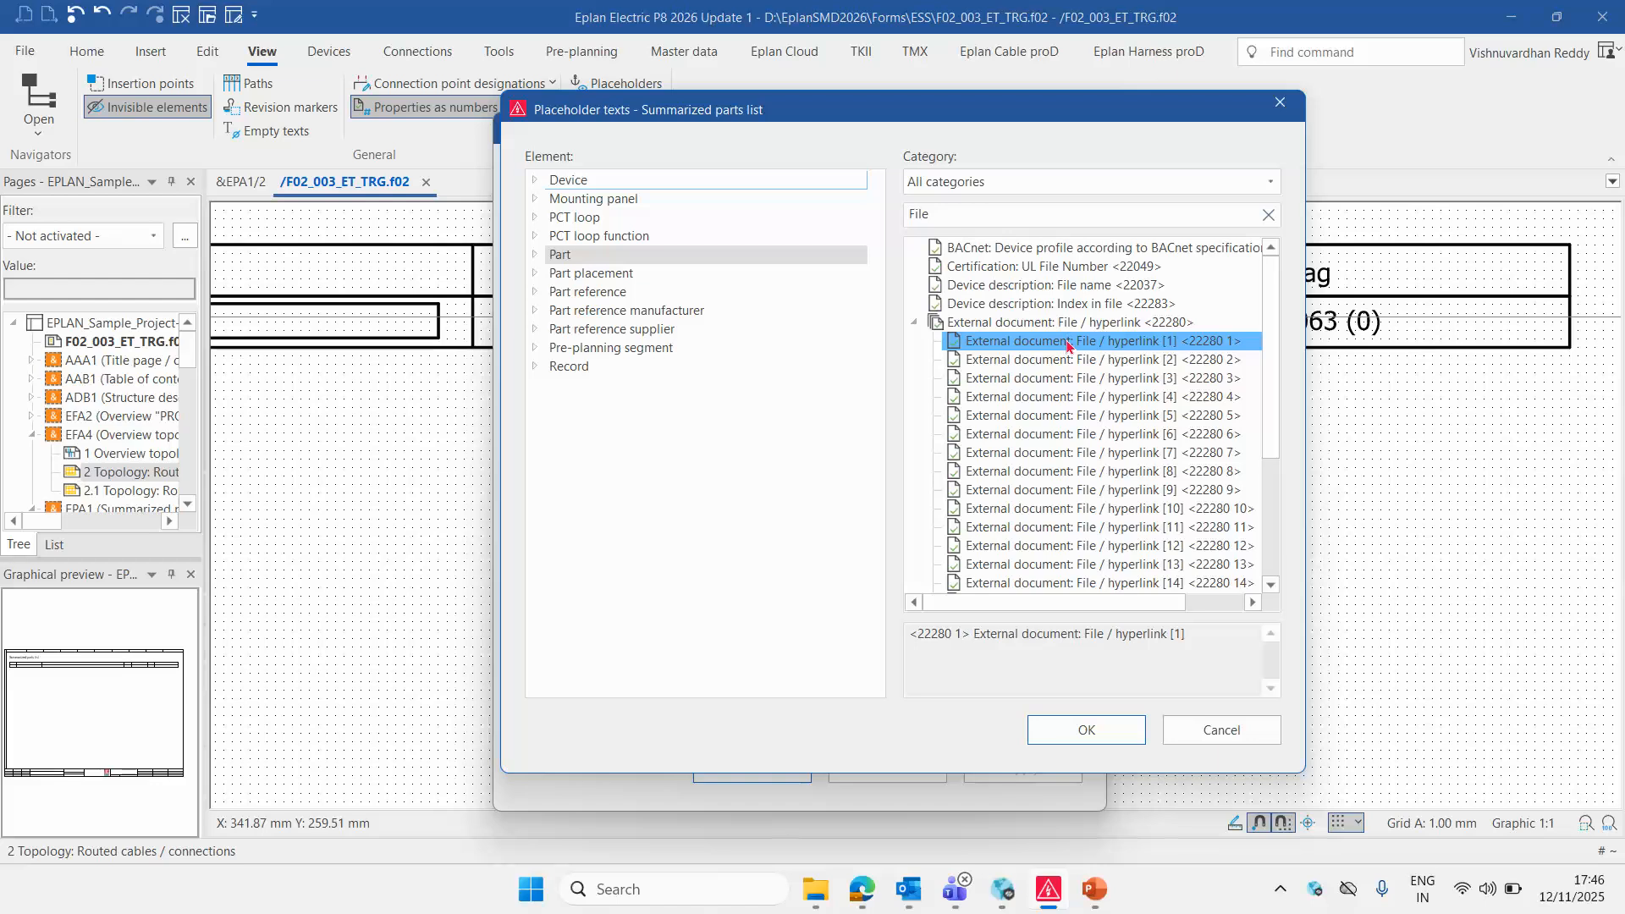
double_click(1069, 341)
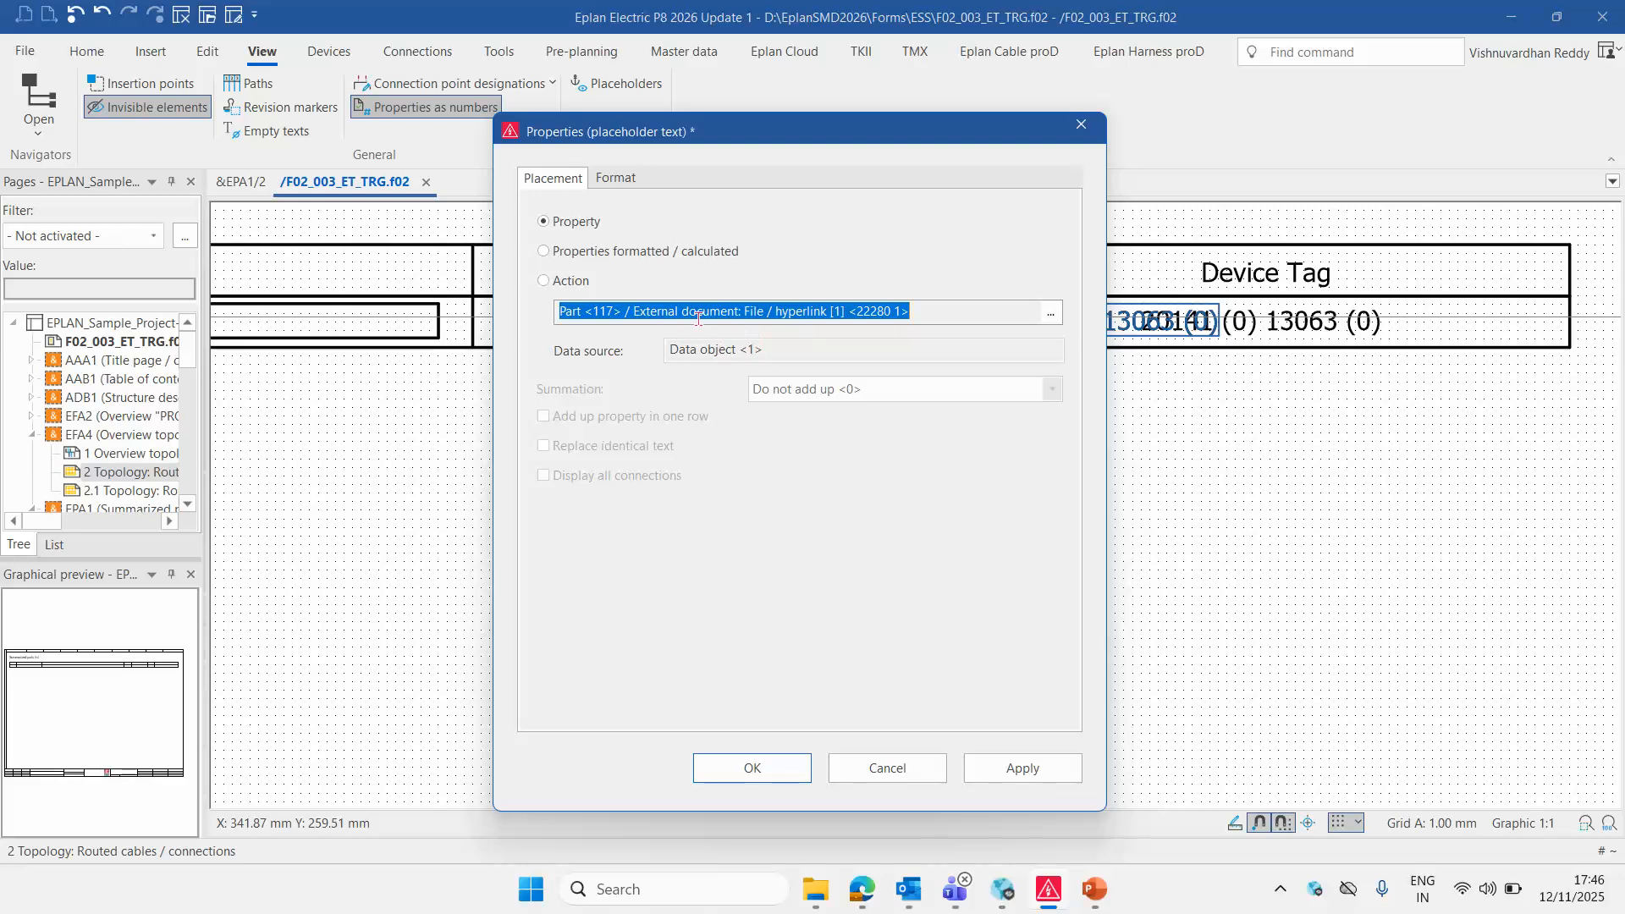
left_click(1050, 312)
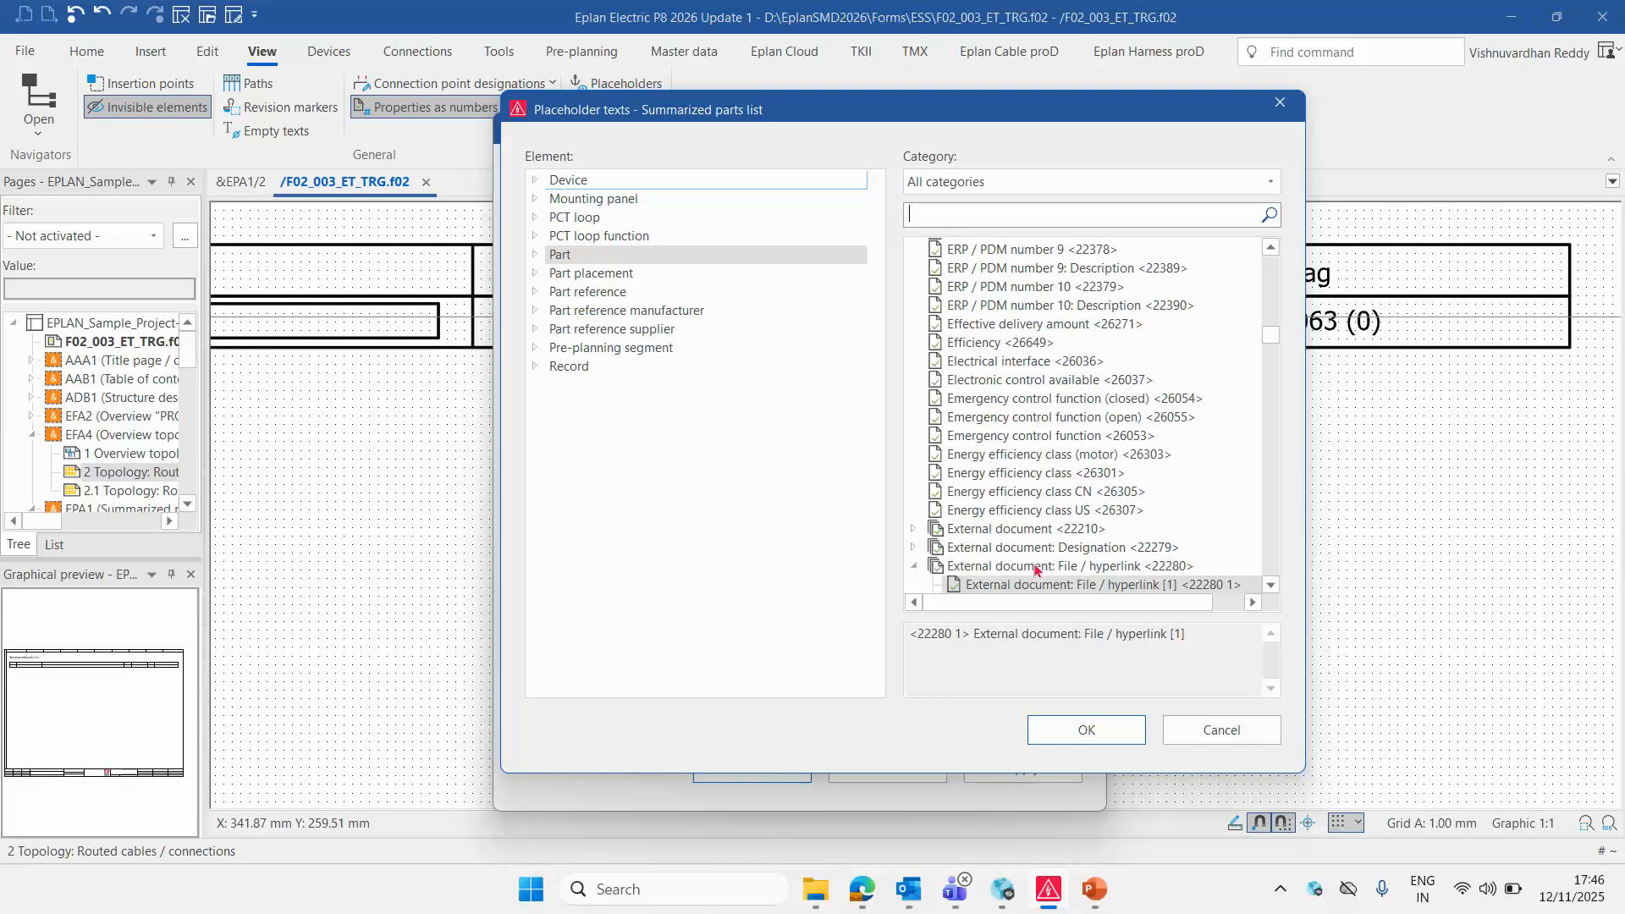
double_click(1053, 585)
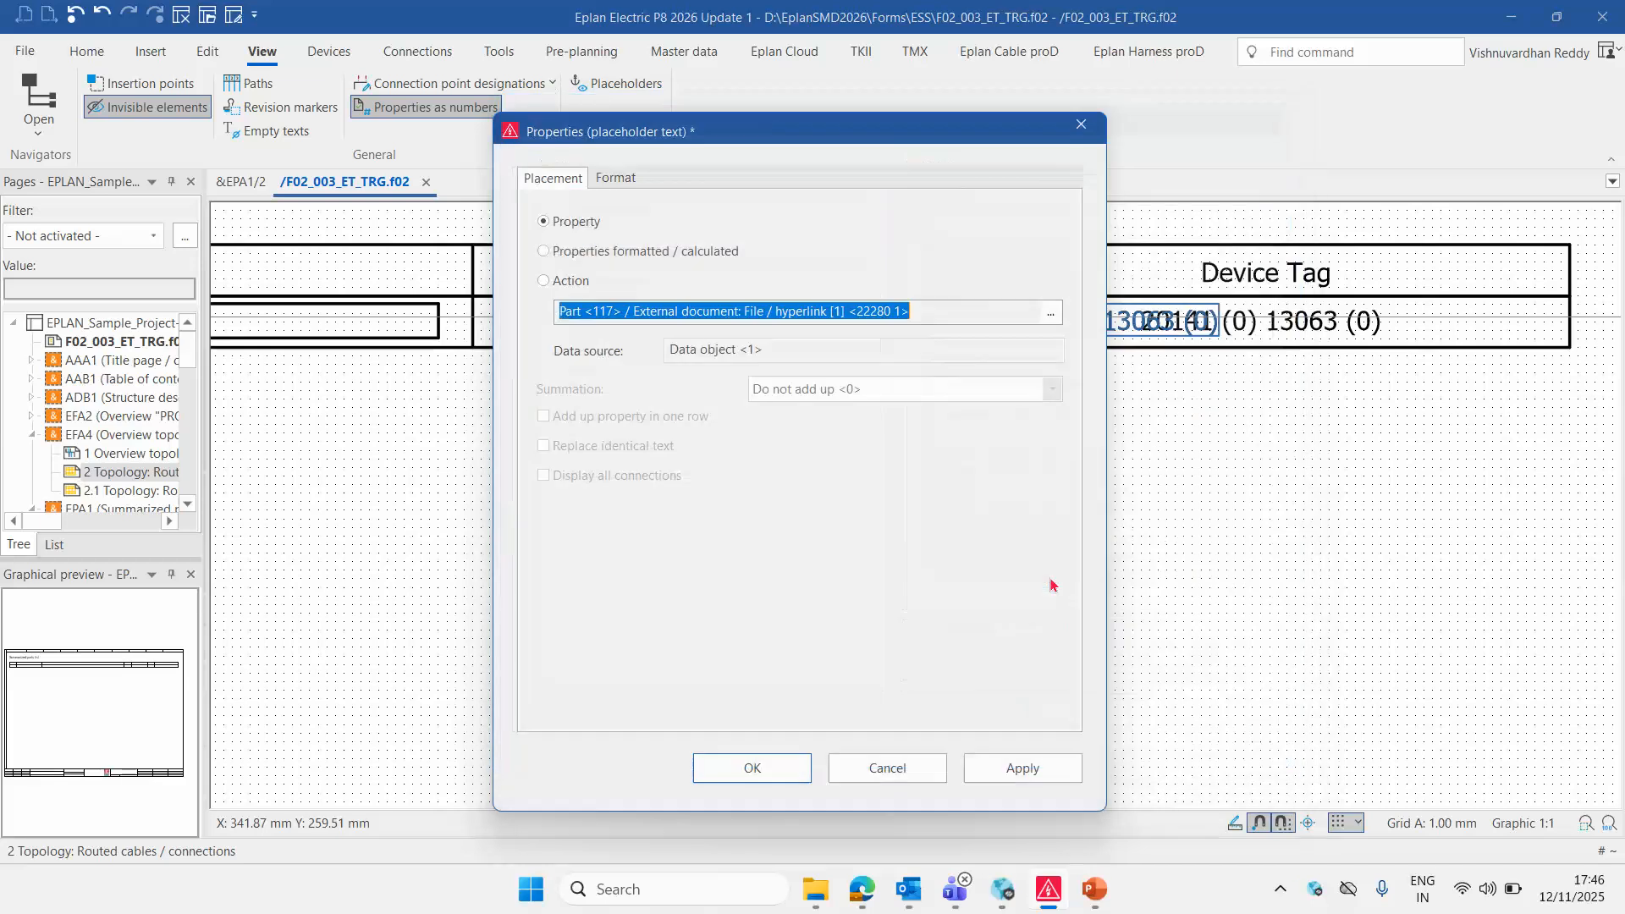
left_click(768, 770)
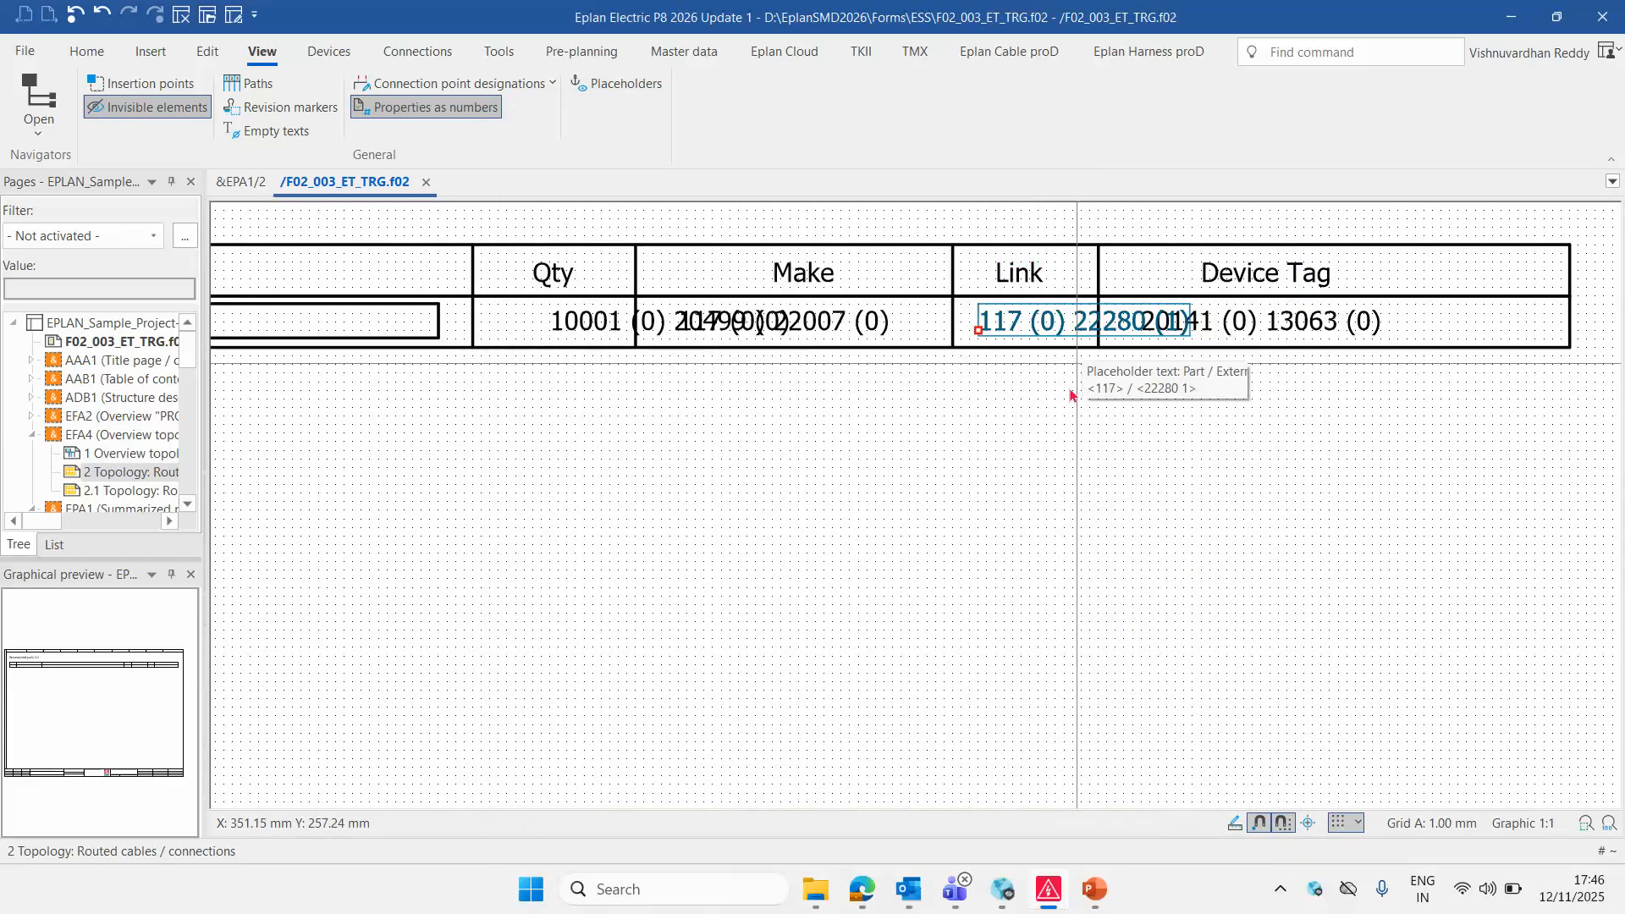
Activate the alignment box of the Link column's placeholder text, with fixed text width, fixed text height and Remove breaks enabled
double_click(1014, 324)
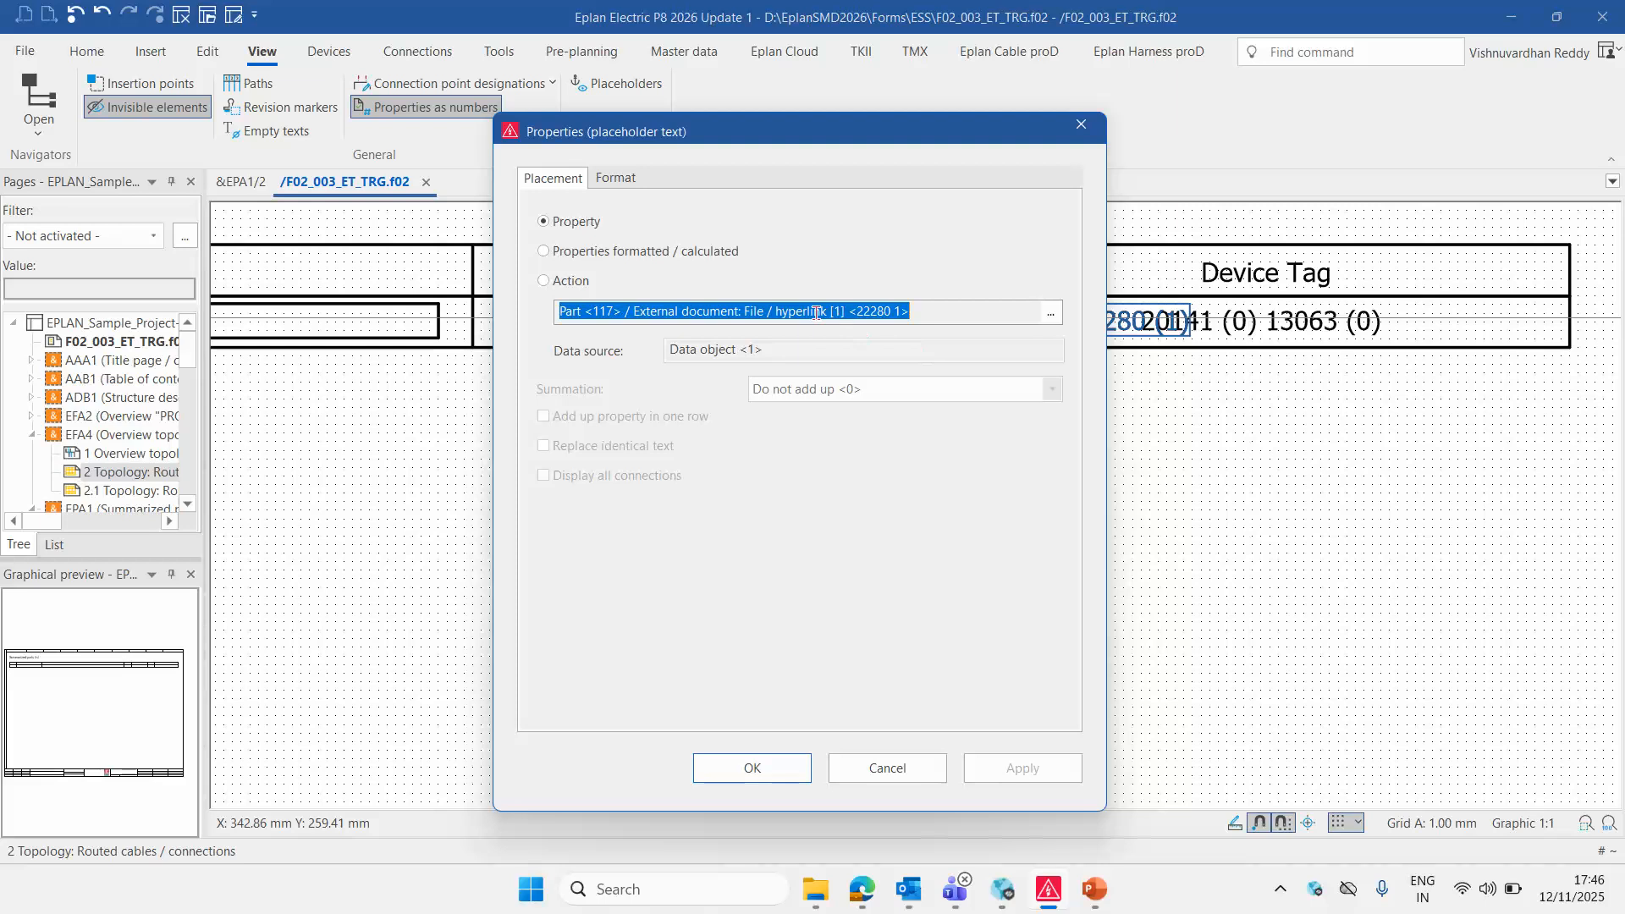
left_click(623, 179)
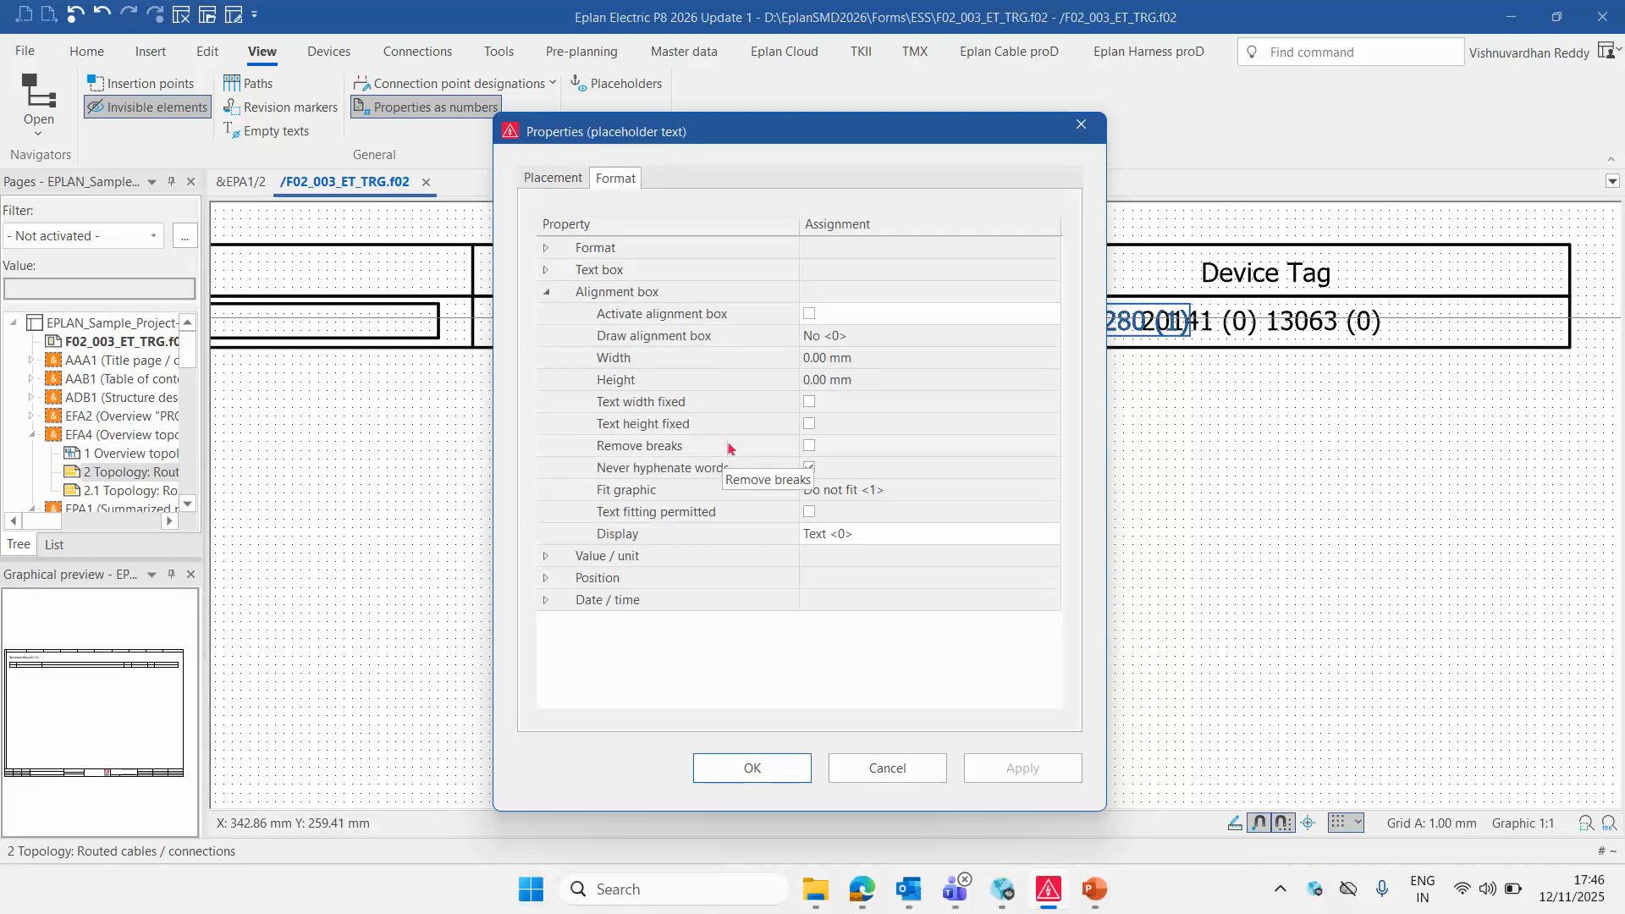
left_click(809, 314)
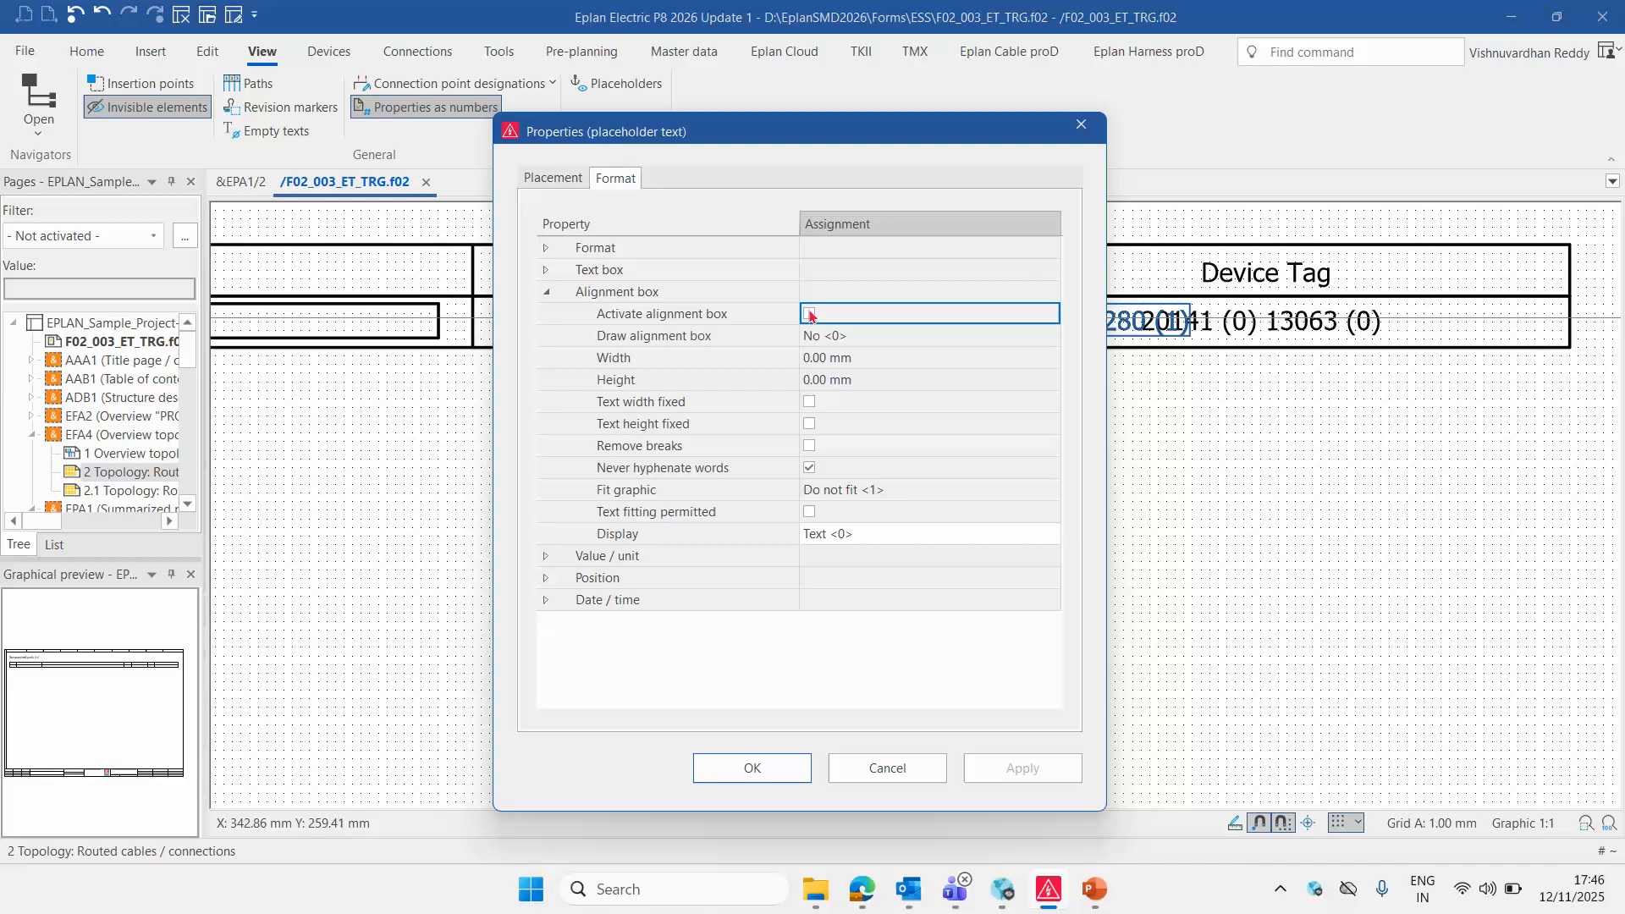
left_click(810, 401)
left_click(811, 423)
left_click(811, 447)
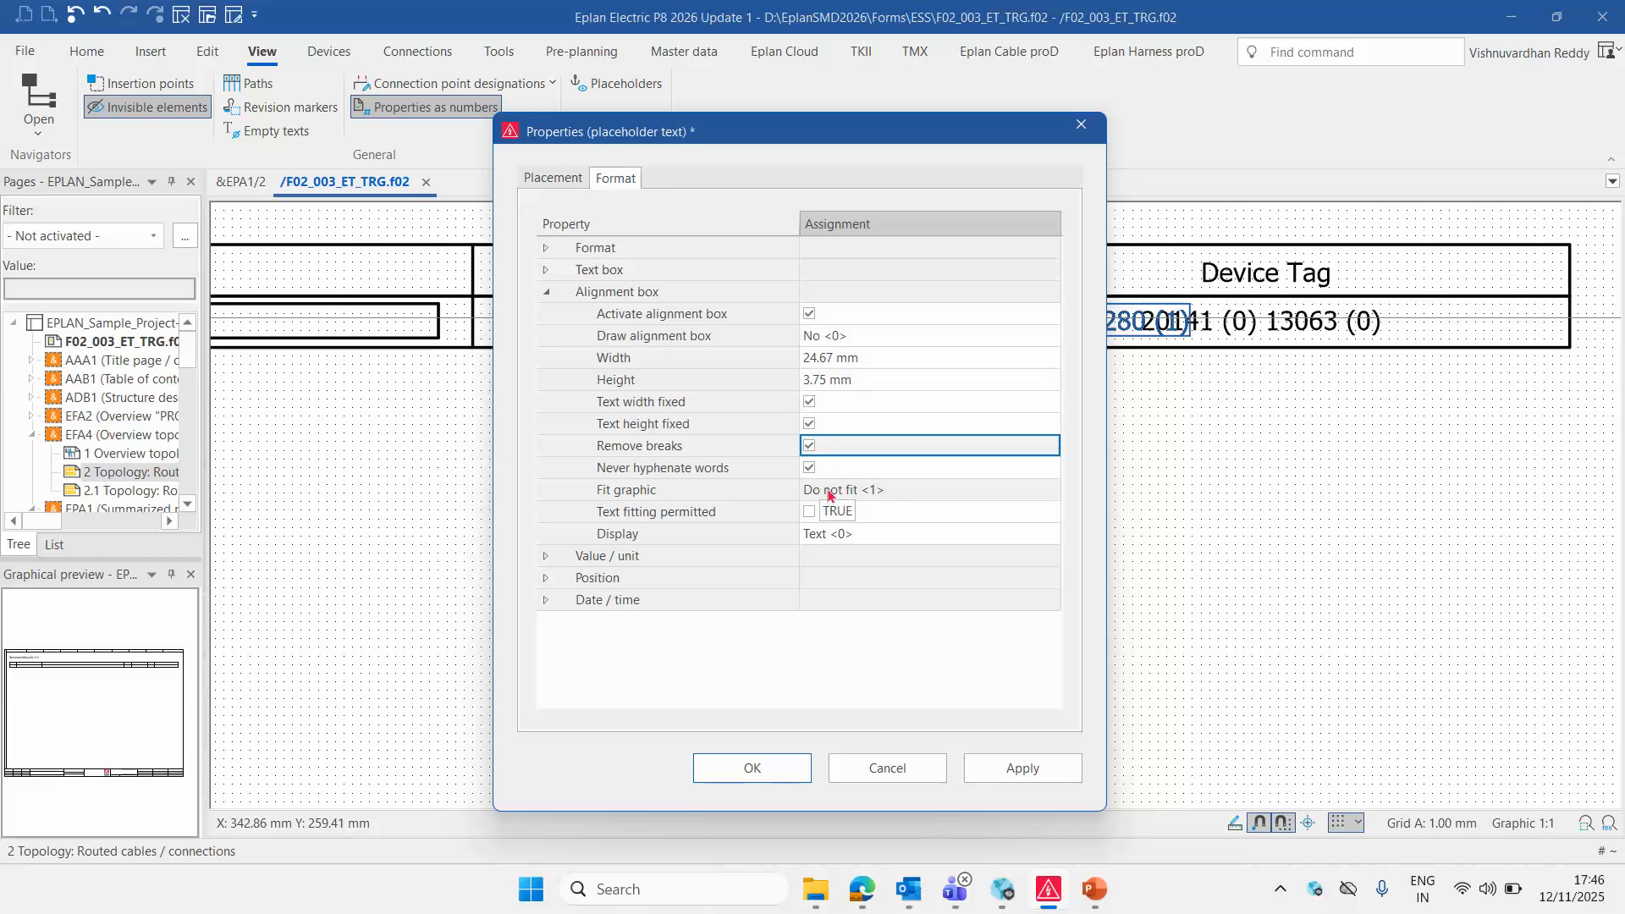
Set the Link placeholder's display to QR code <1> and apply the format
left_click(1049, 534)
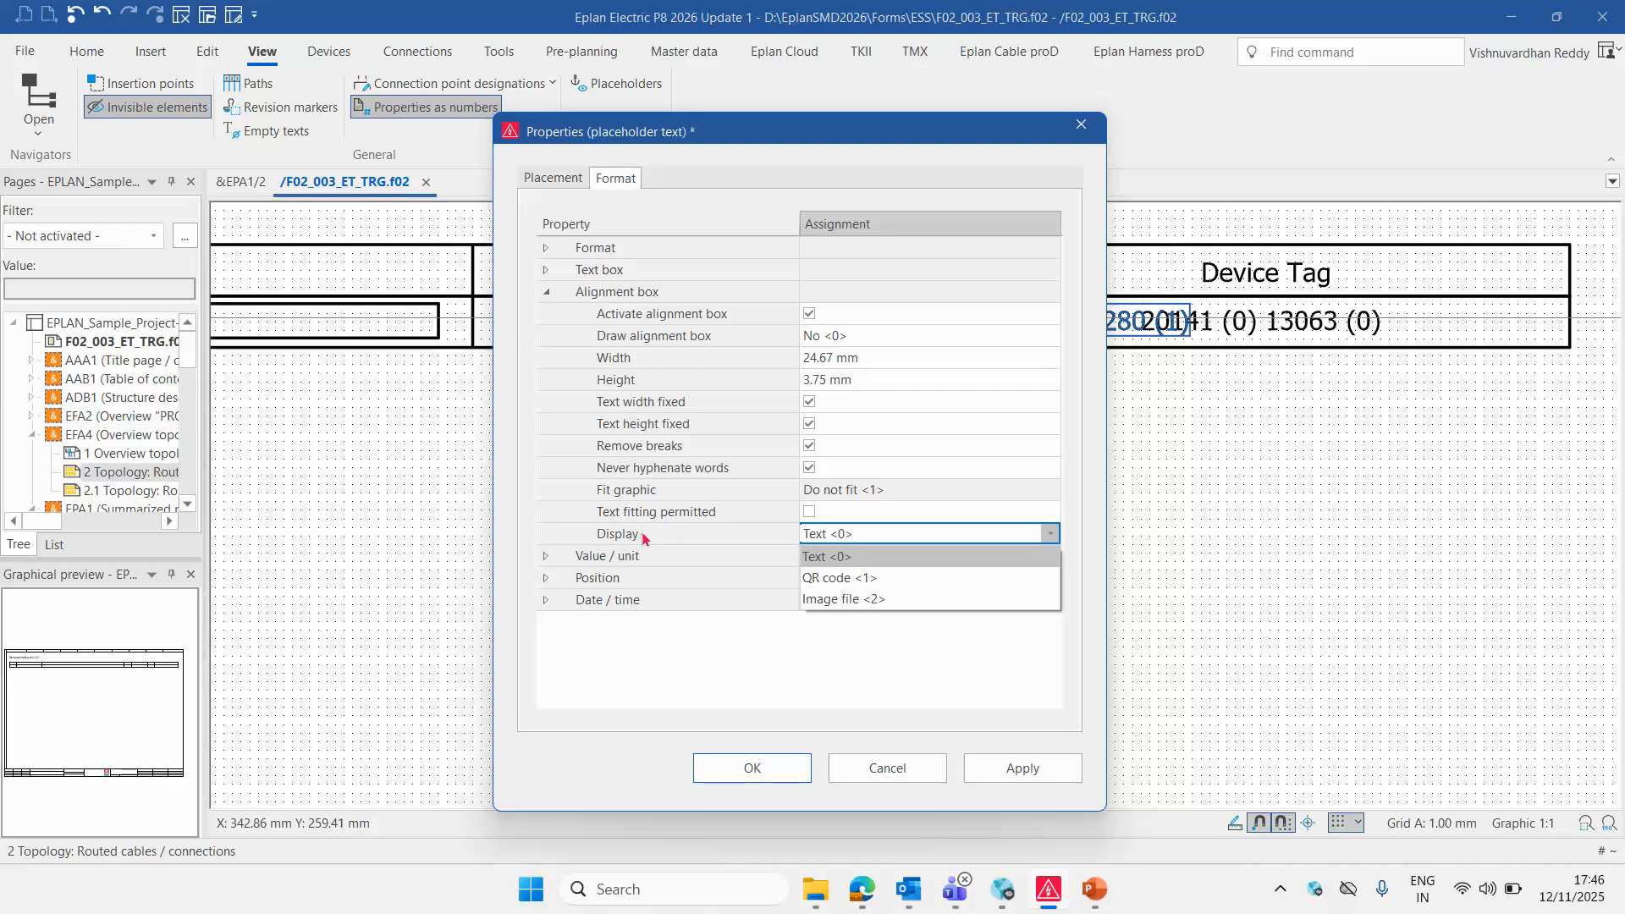
left_click(844, 579)
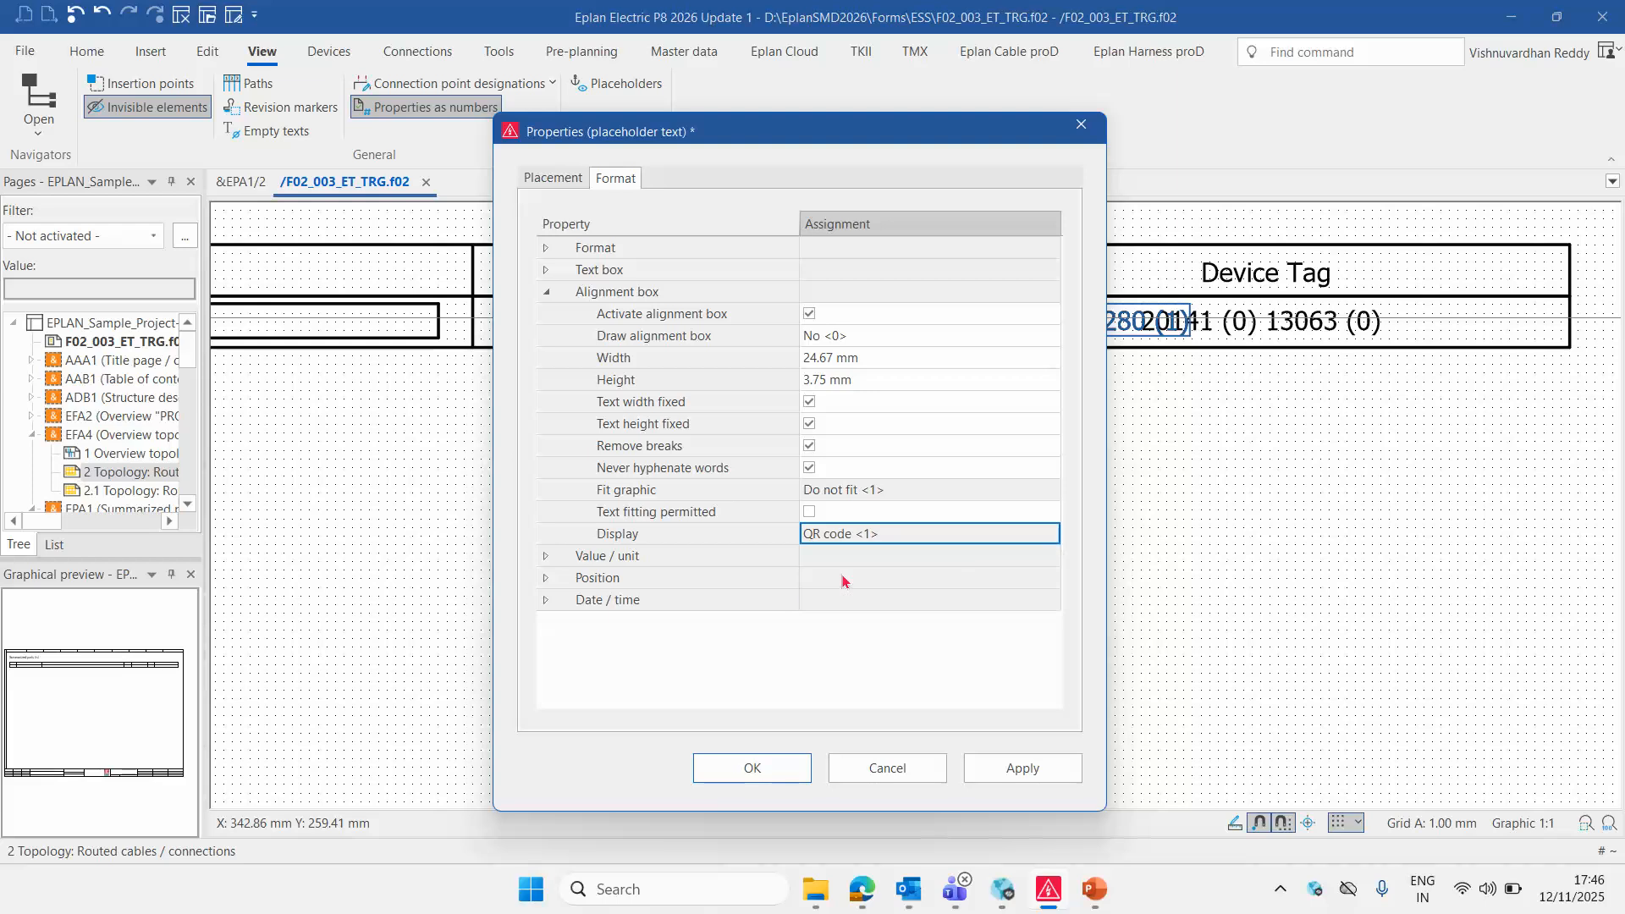
left_click(1041, 766)
left_click(752, 767)
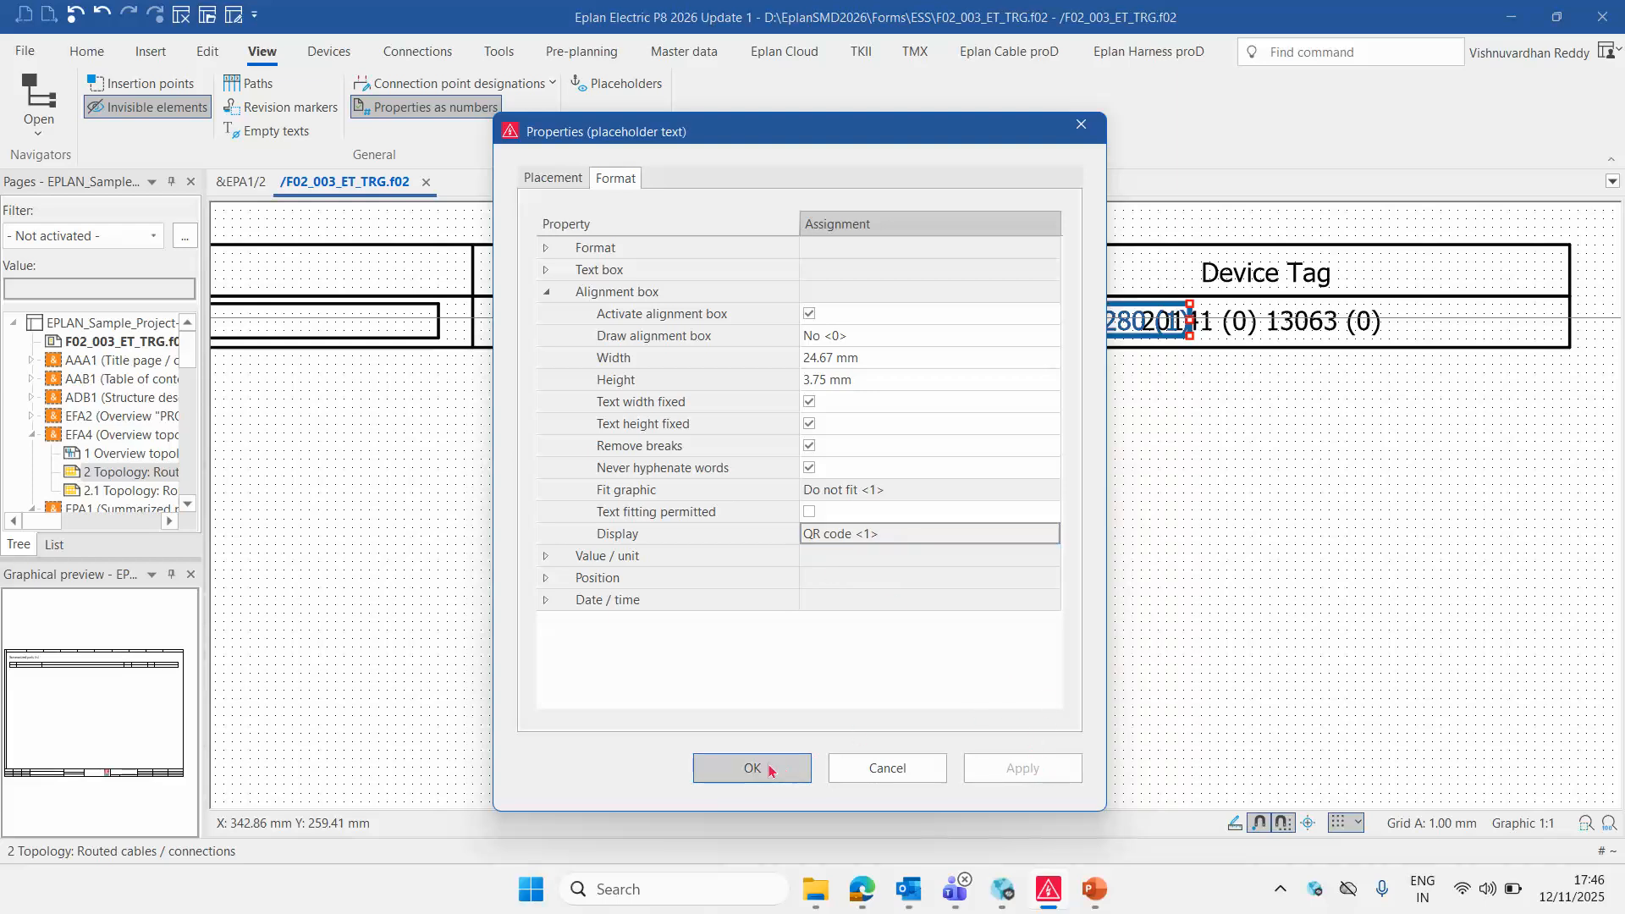
Resize the Link placeholder's alignment box to about 7 mm wide and 4 mm high within the Link cell
scroll(1089, 387, "up", 3)
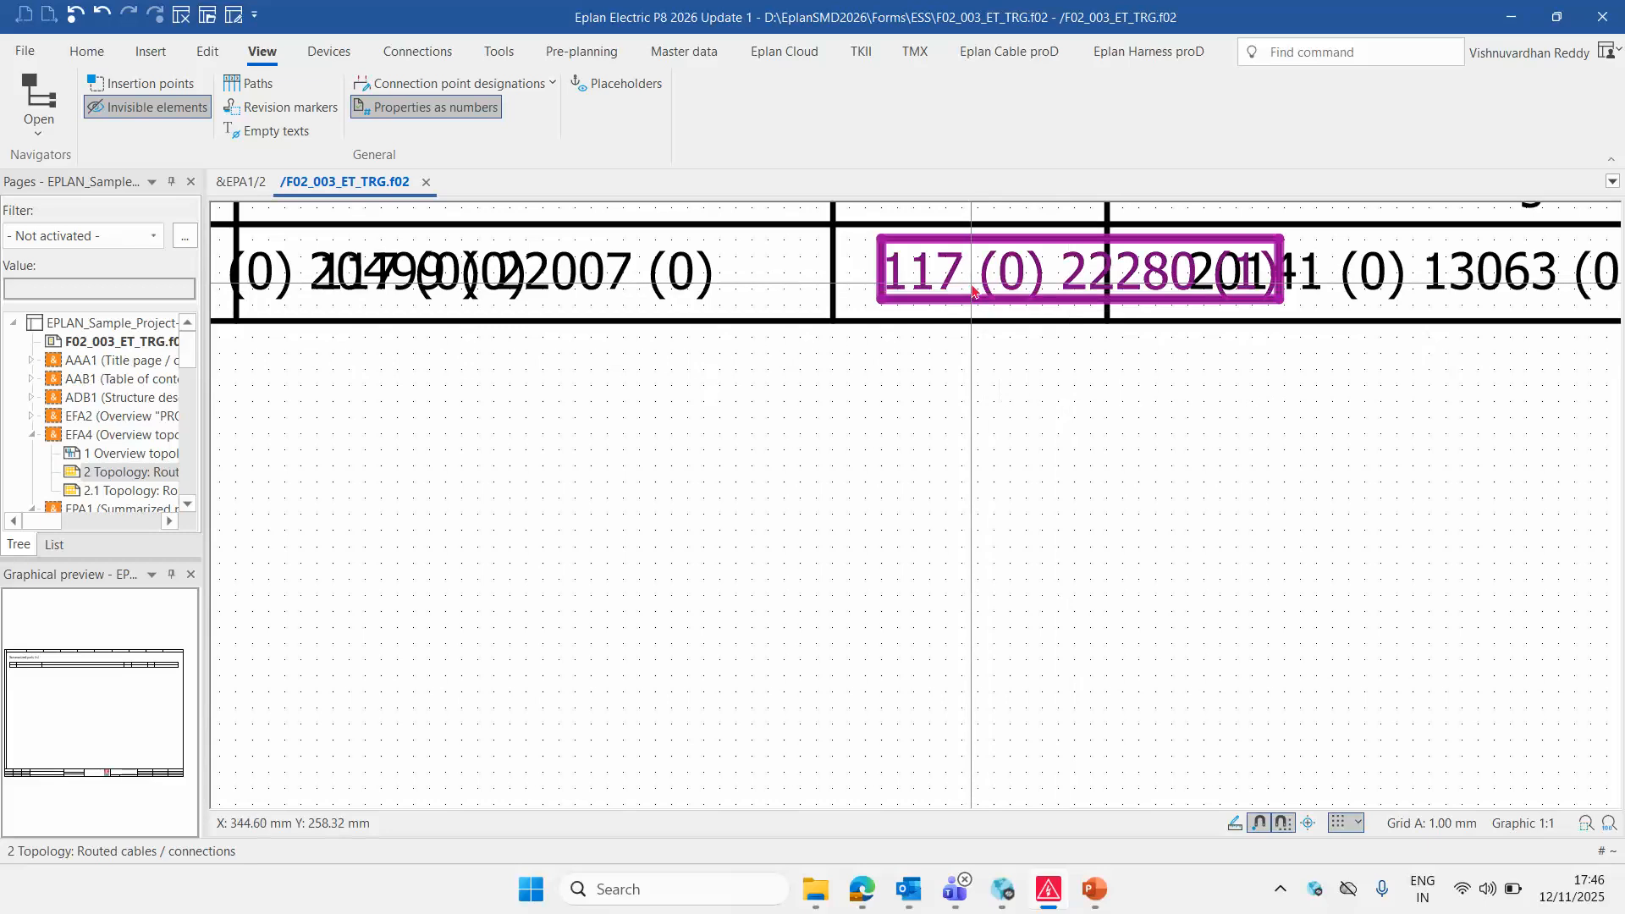
left_click(1270, 292)
left_click_drag(1282, 300, 1012, 311)
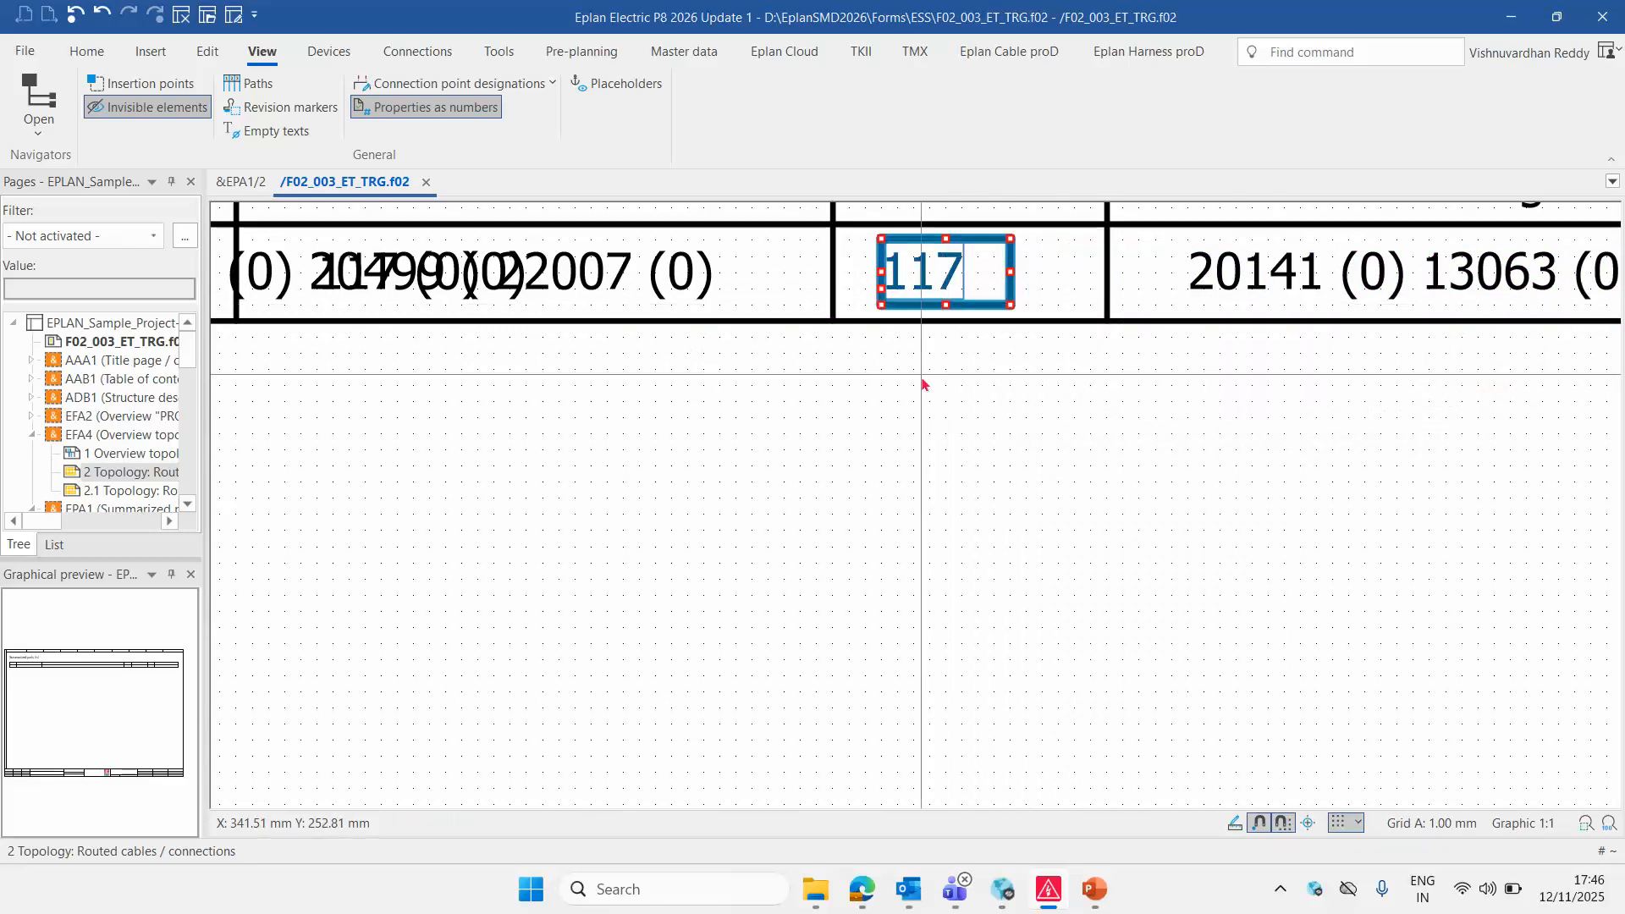
scroll(934, 379, "down", 2)
scroll(897, 292, "up", 4)
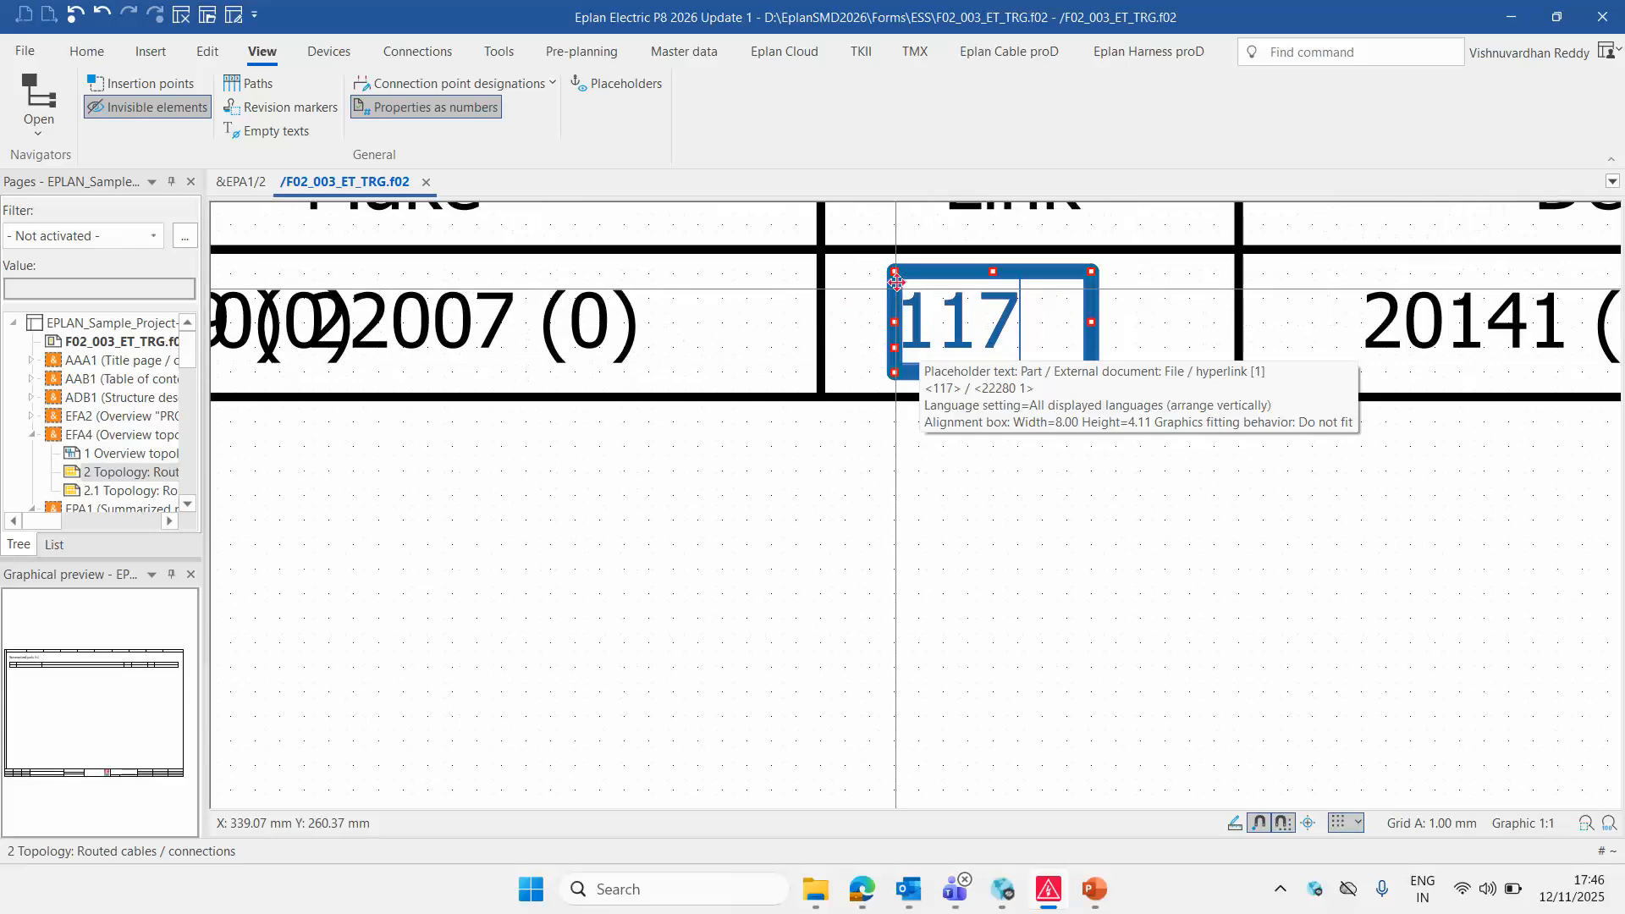
left_click_drag(896, 275, 925, 320)
left_click(924, 319)
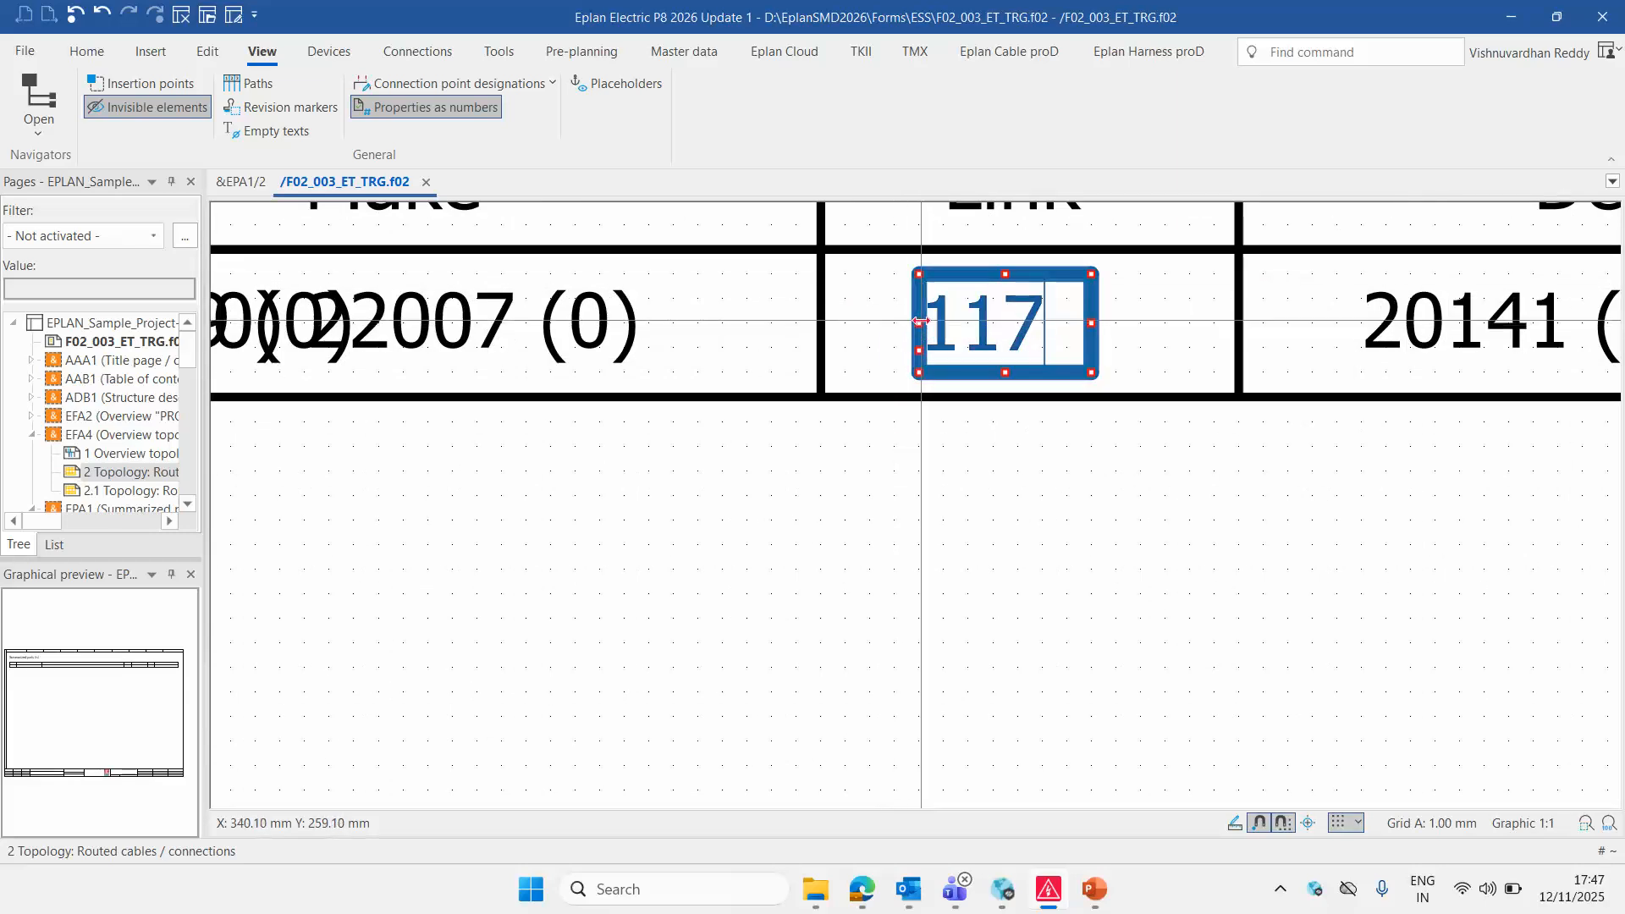
left_click(1061, 534)
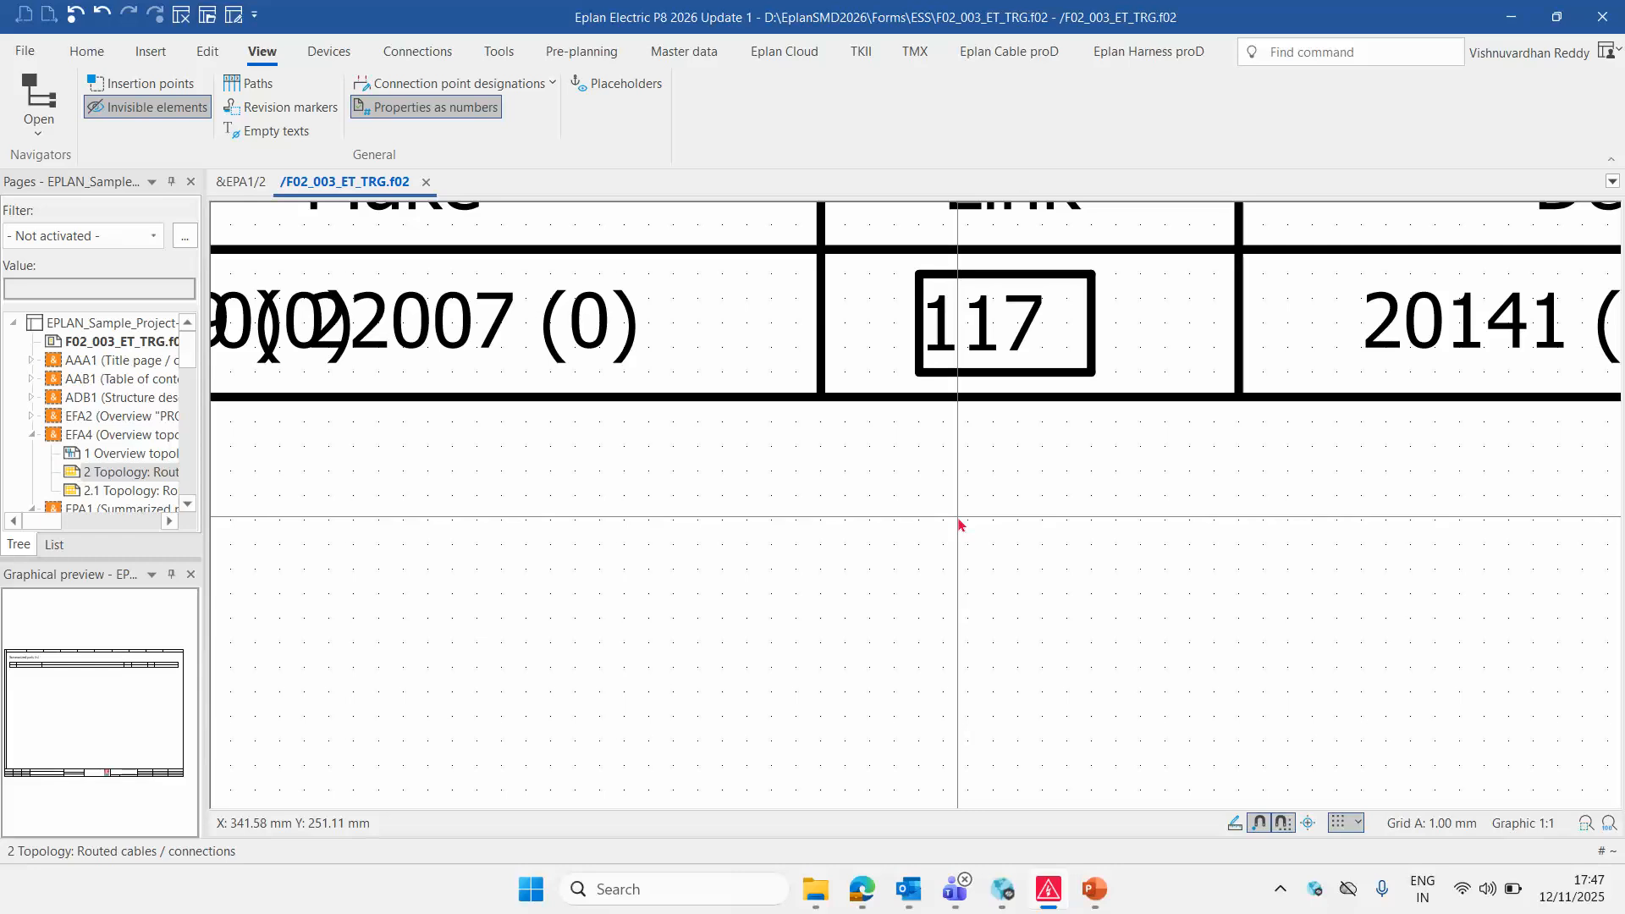
scroll(954, 525, "down", 4)
scroll(967, 513, "up", 3)
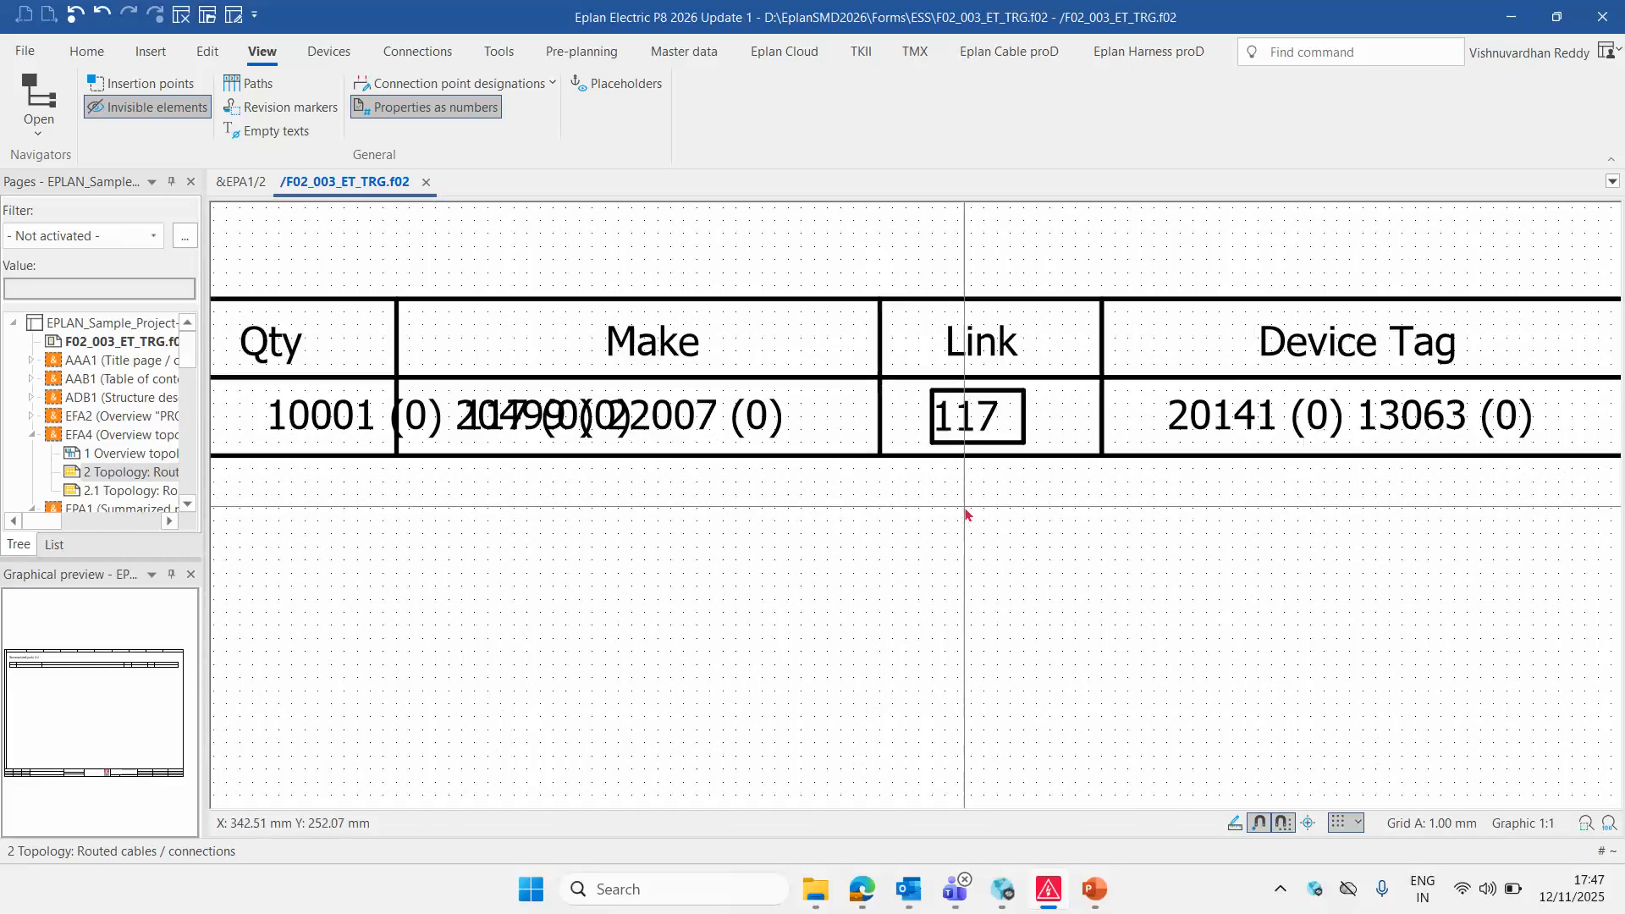
double_click(974, 419)
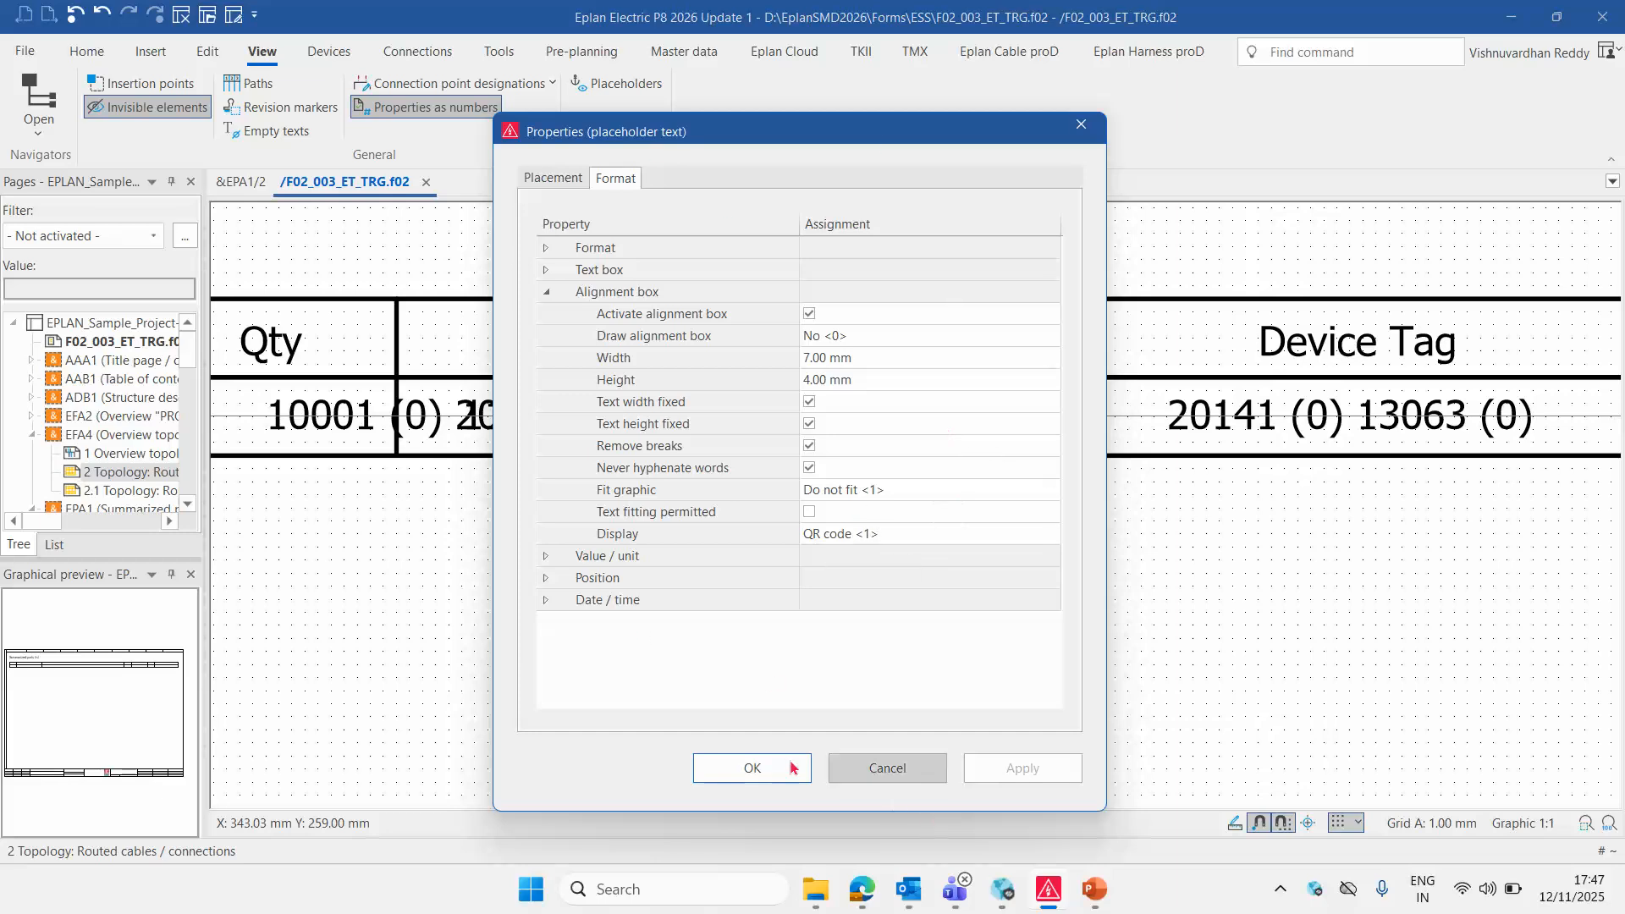
key("Escape")
left_click(851, 563)
Assign the property Device / DT (displayed) <20010> to the placeholder text in the Device Tag column
scroll(838, 556, "down", 1)
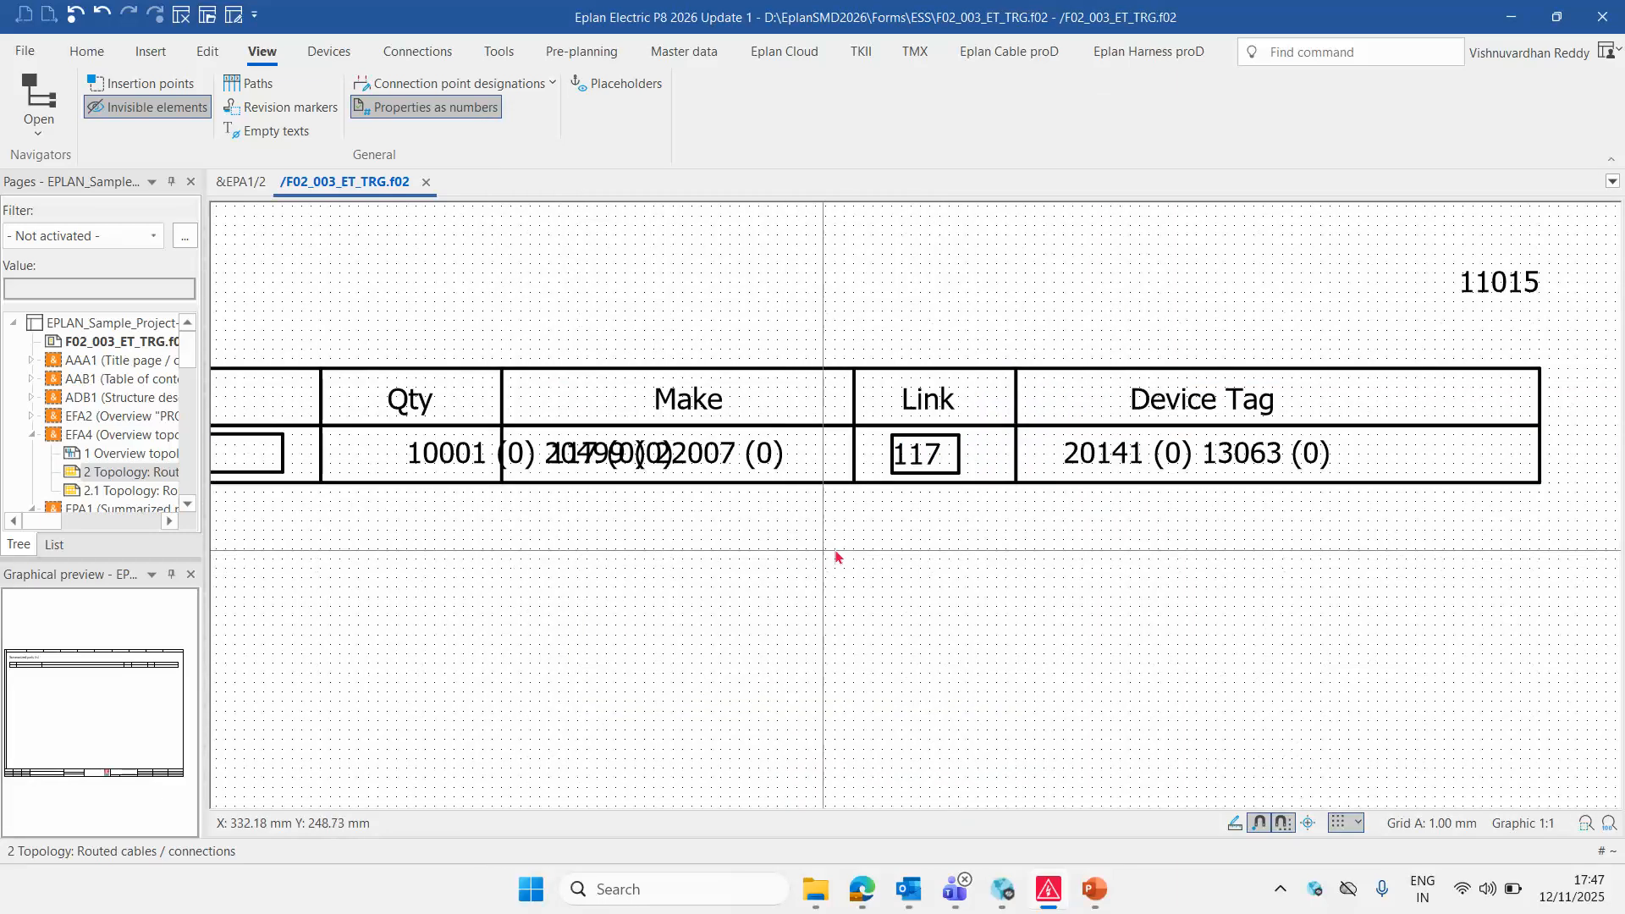
left_click(1206, 455)
double_click(1208, 455)
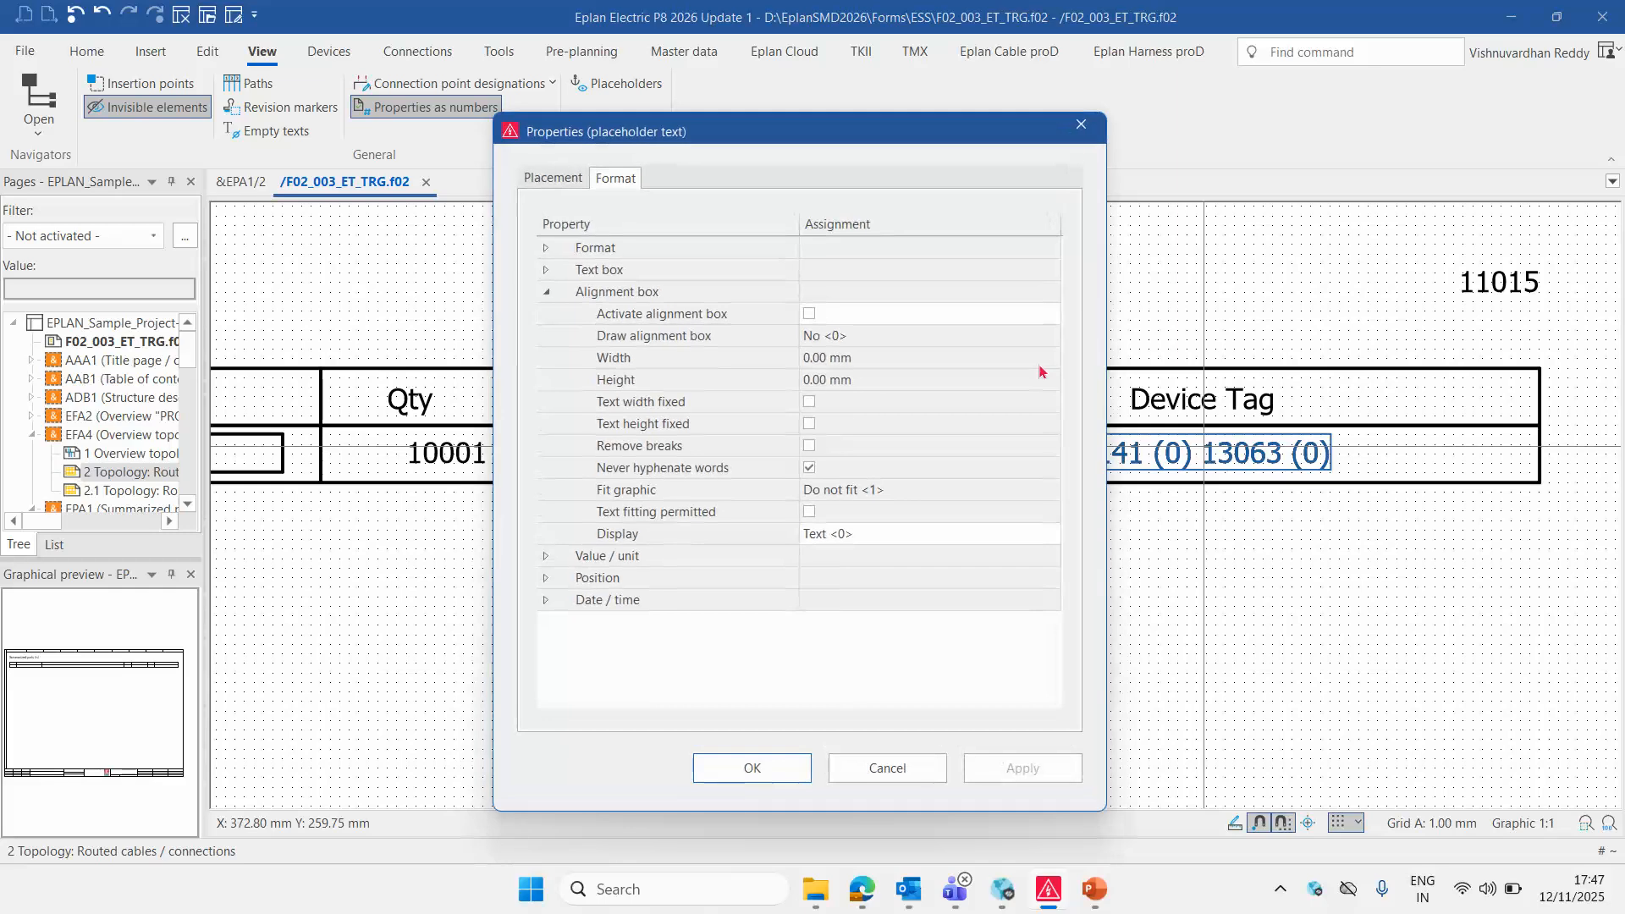
left_click(563, 179)
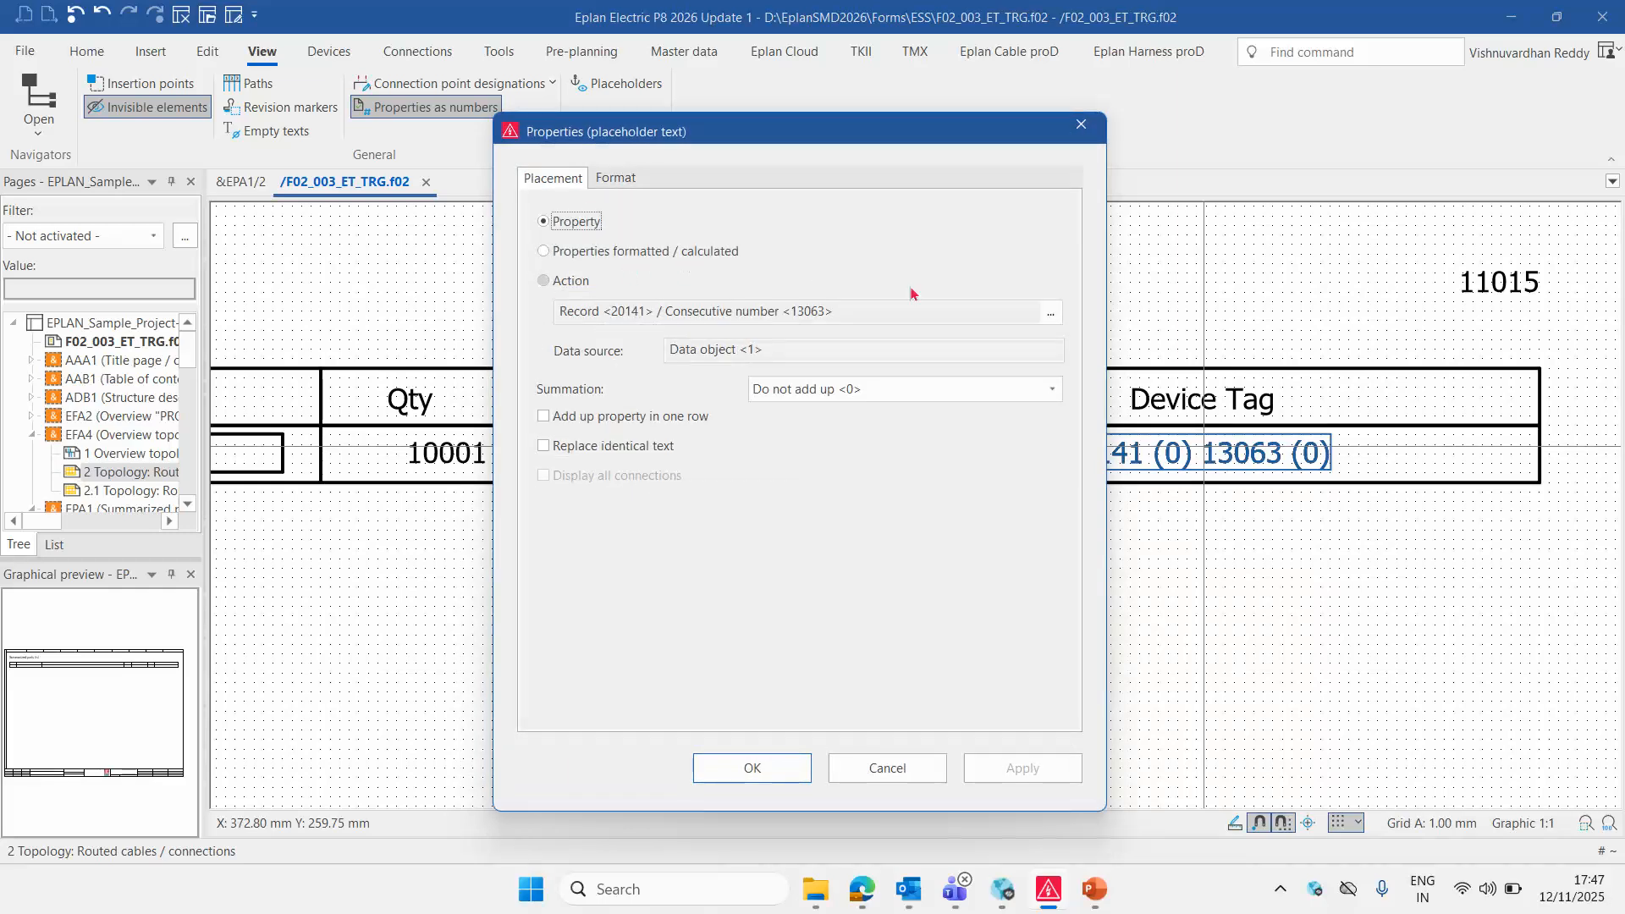
left_click(1052, 312)
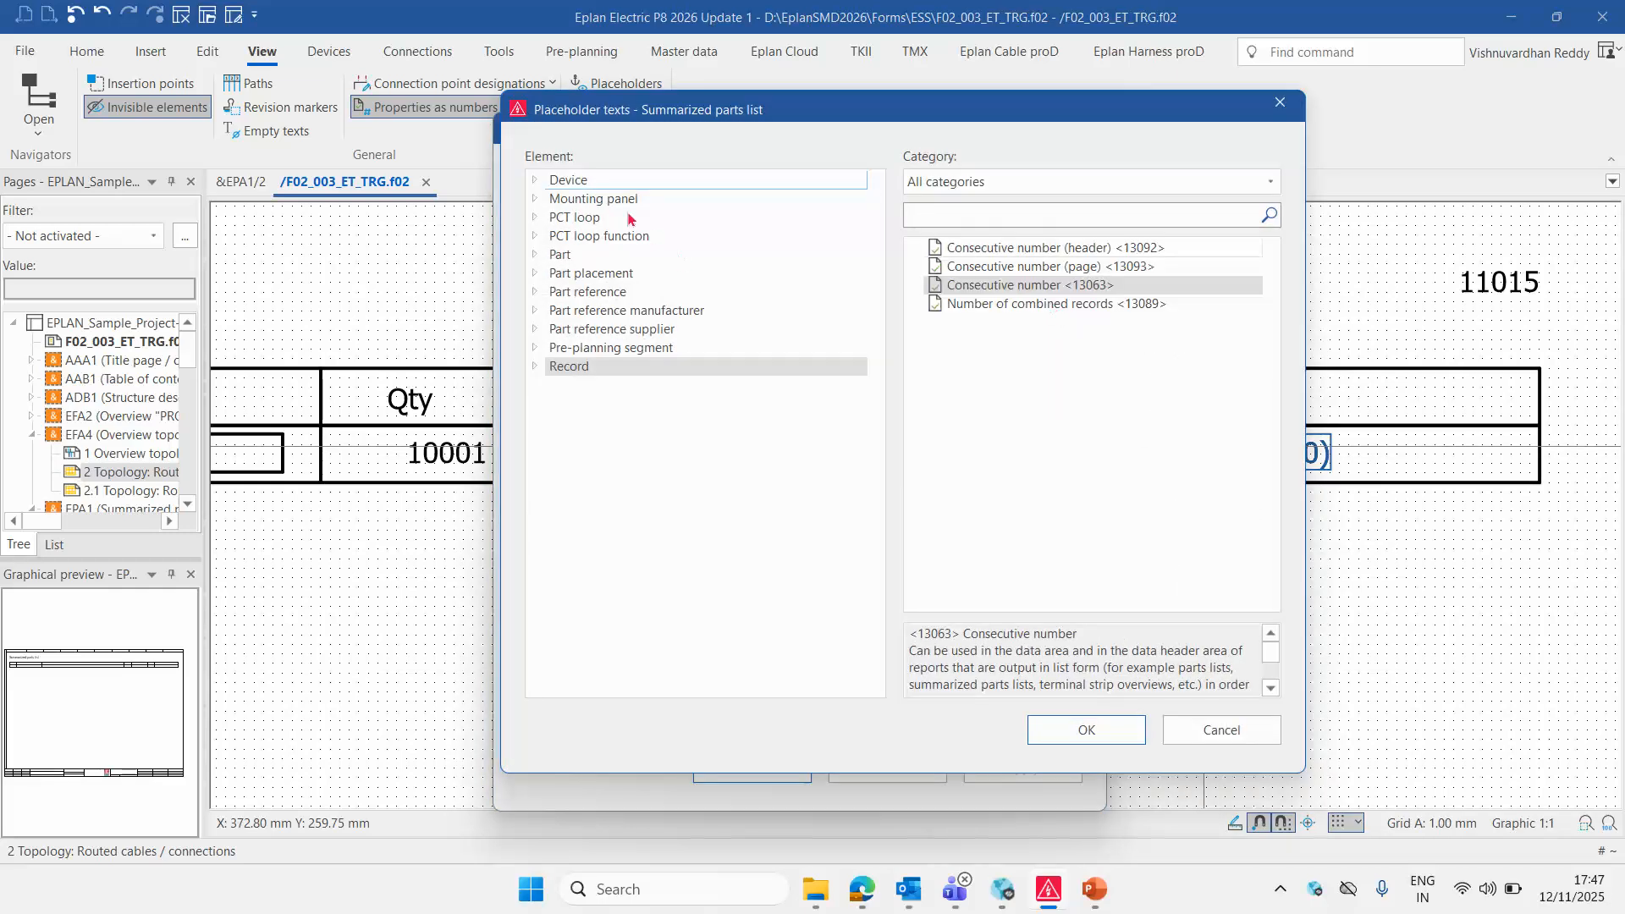
left_click(566, 181)
left_click(939, 212)
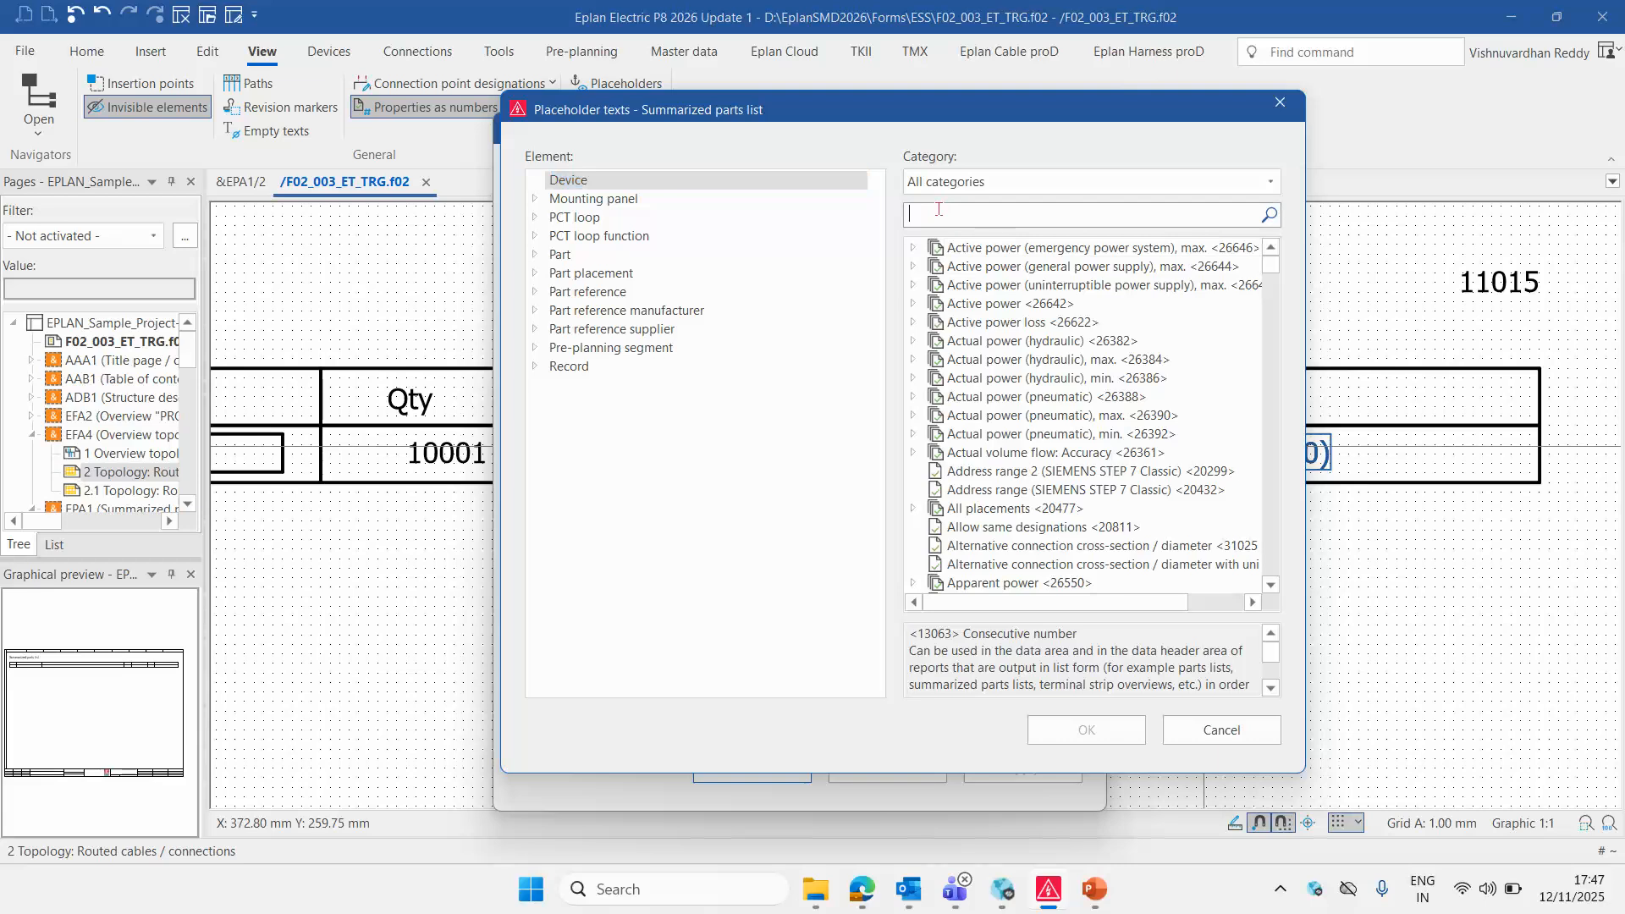
type("DT")
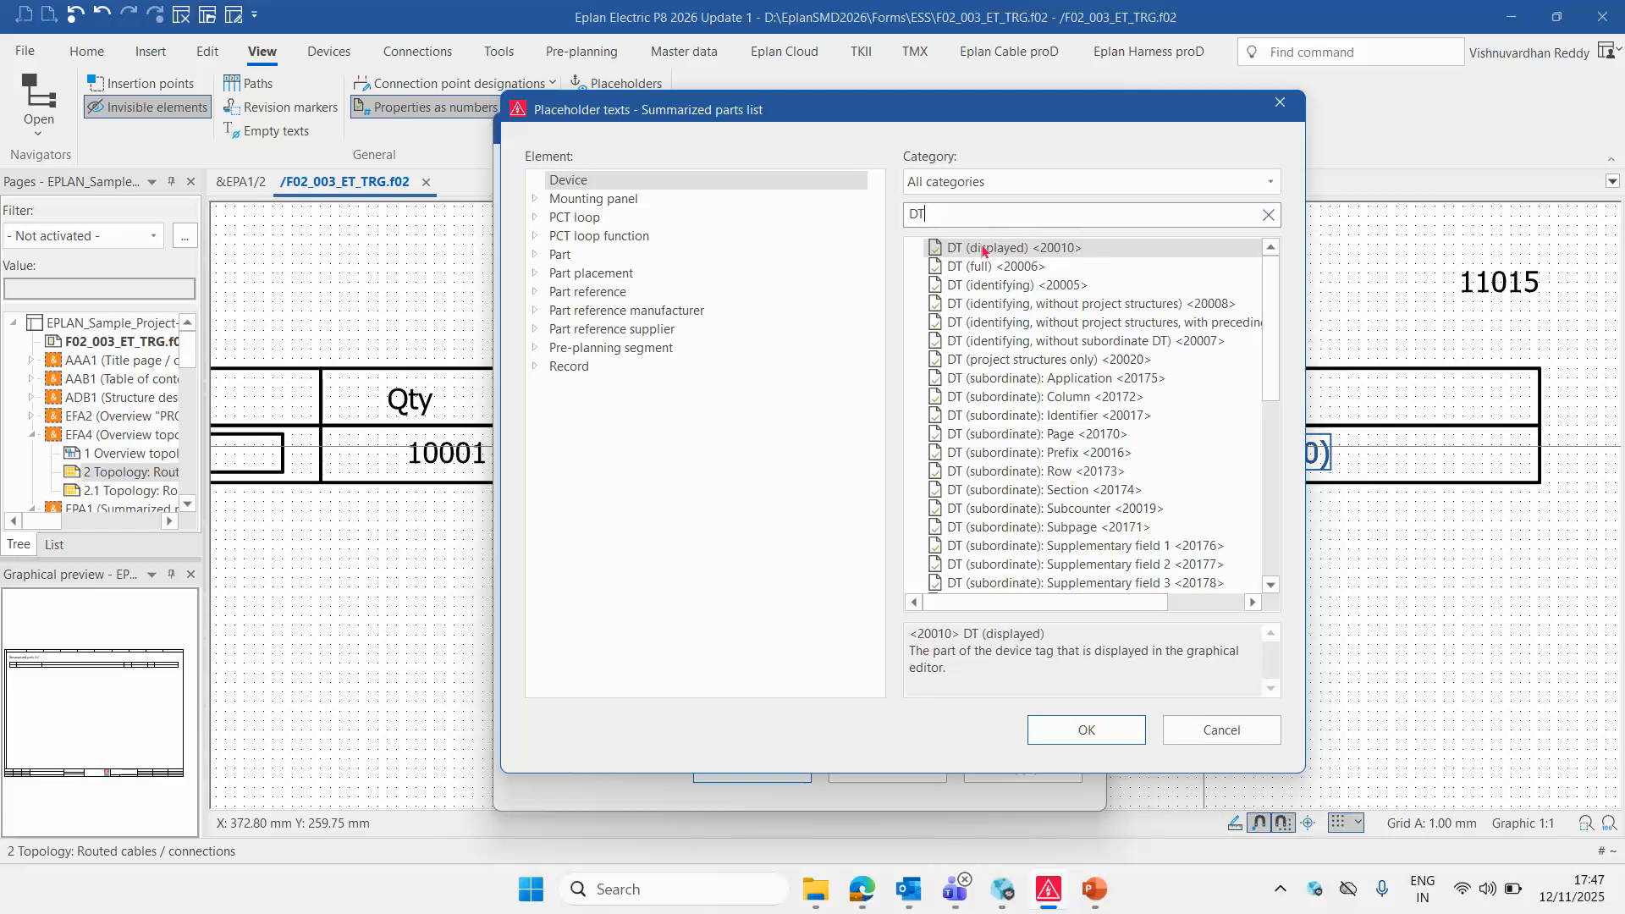
double_click(984, 251)
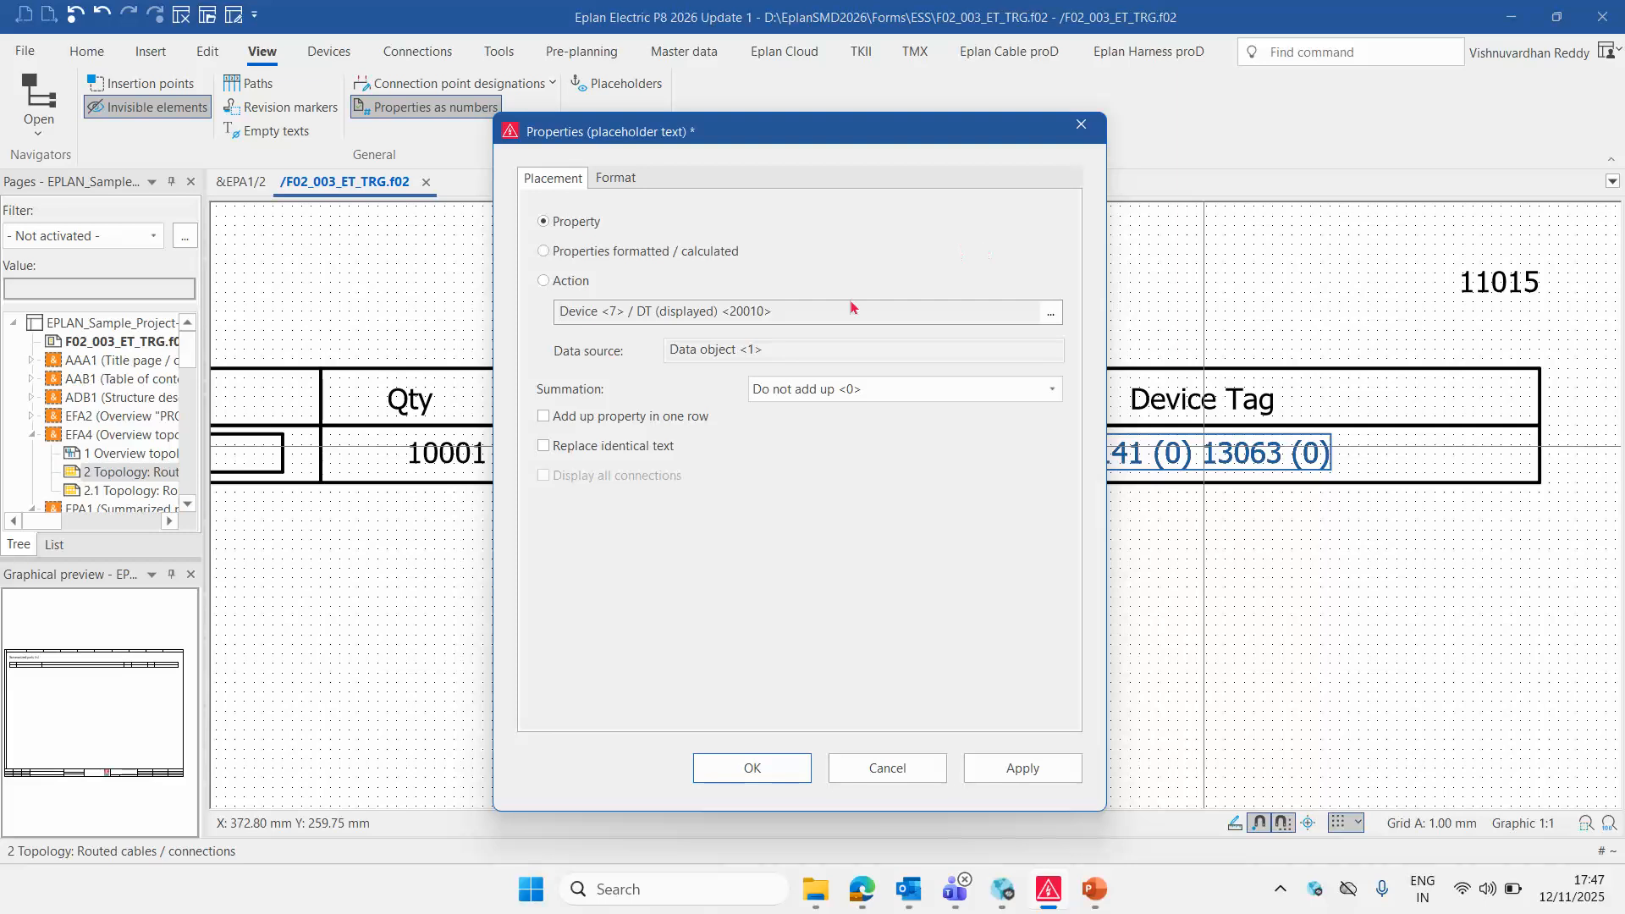
left_click(796, 780)
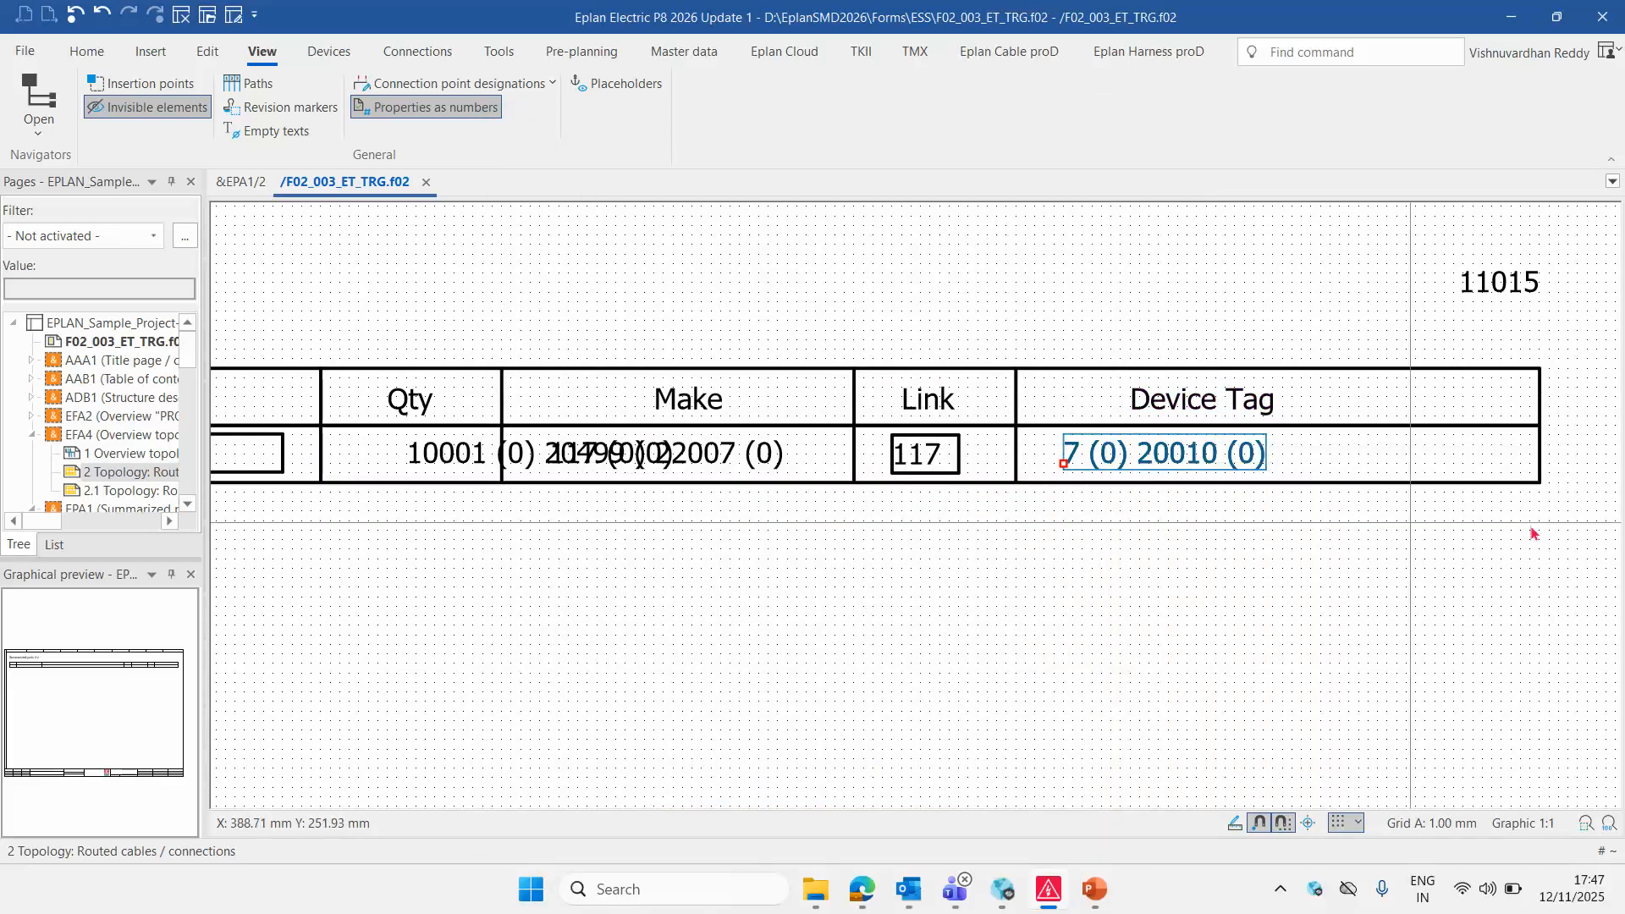
Activate the Device Tag placeholder's alignment box with fixed text width and Remove breaks, and widen it across most of its cell
double_click(1138, 460)
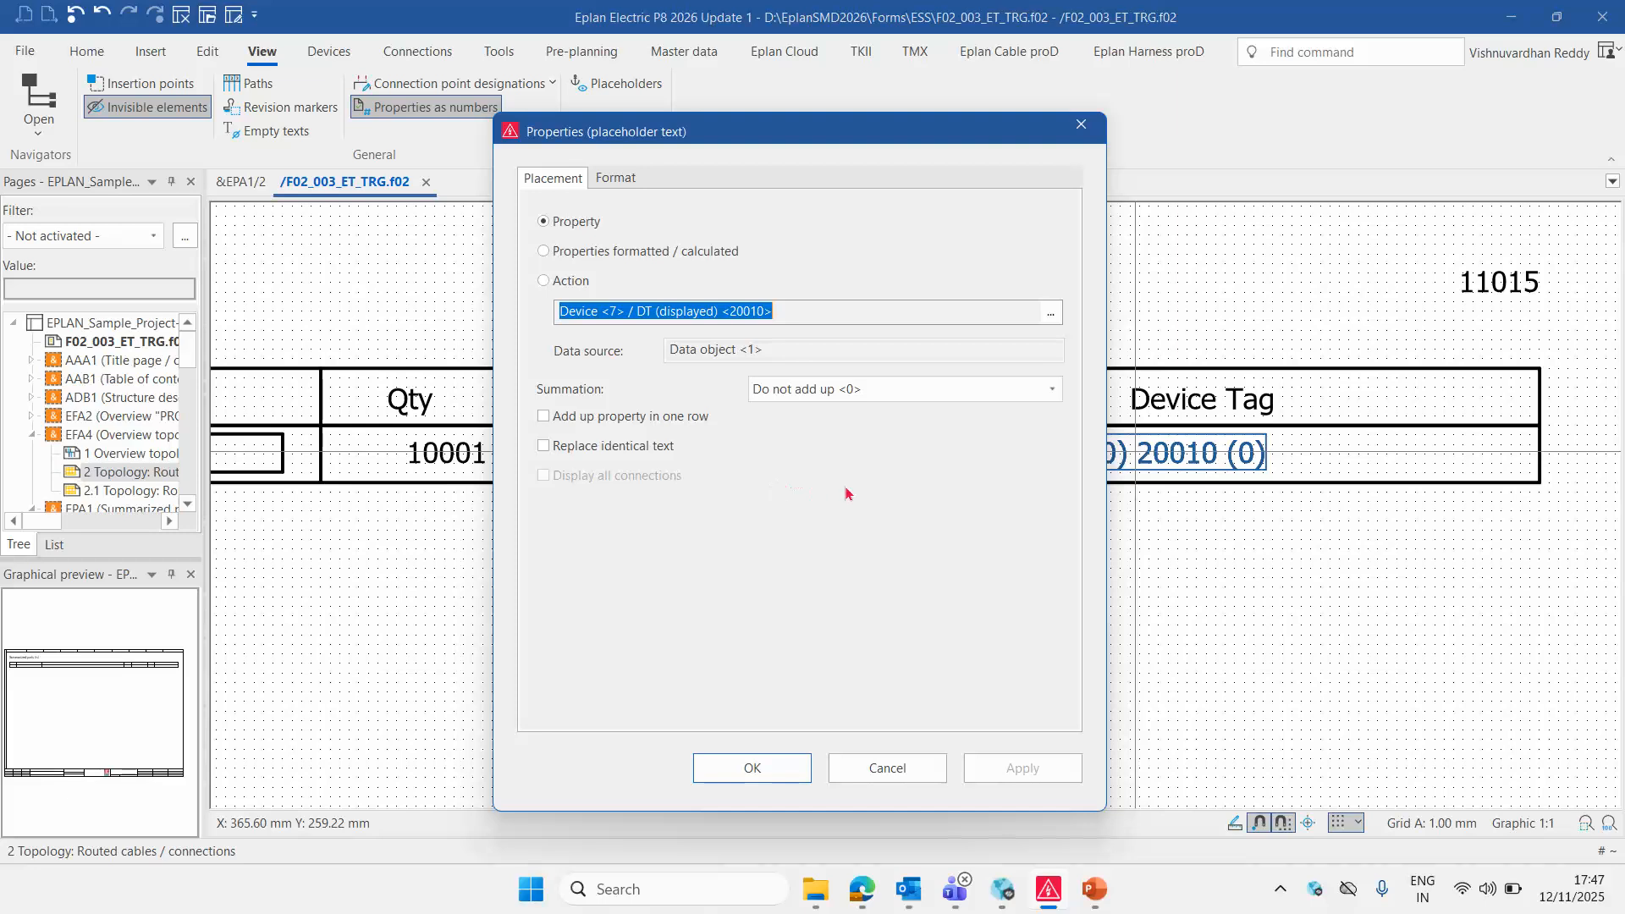
left_click(627, 177)
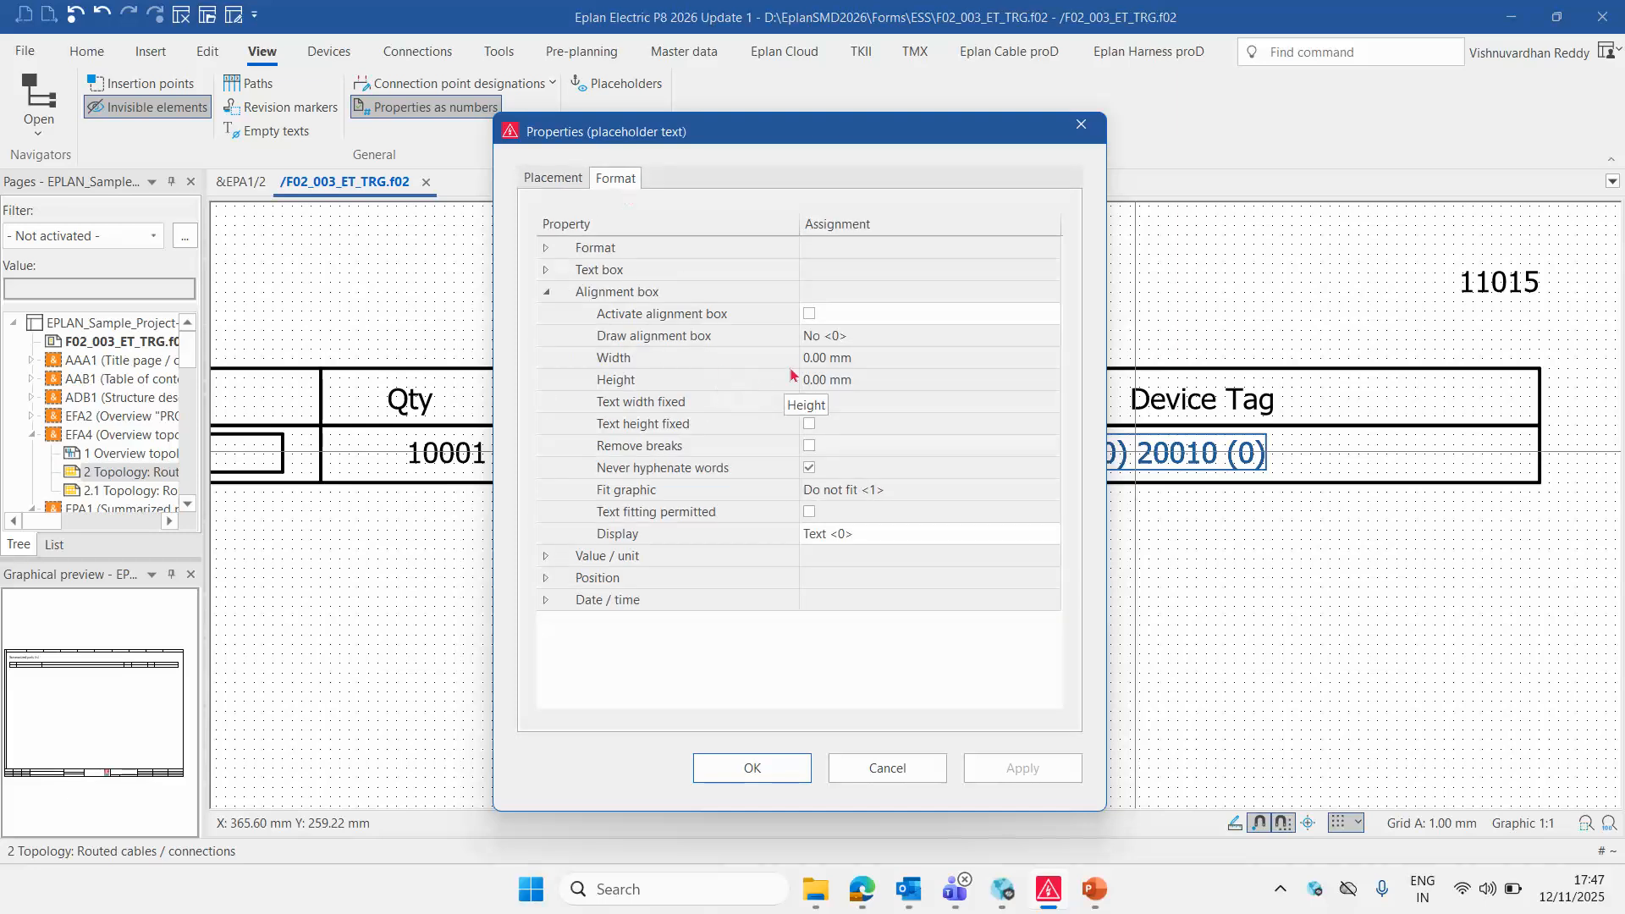
left_click(810, 314)
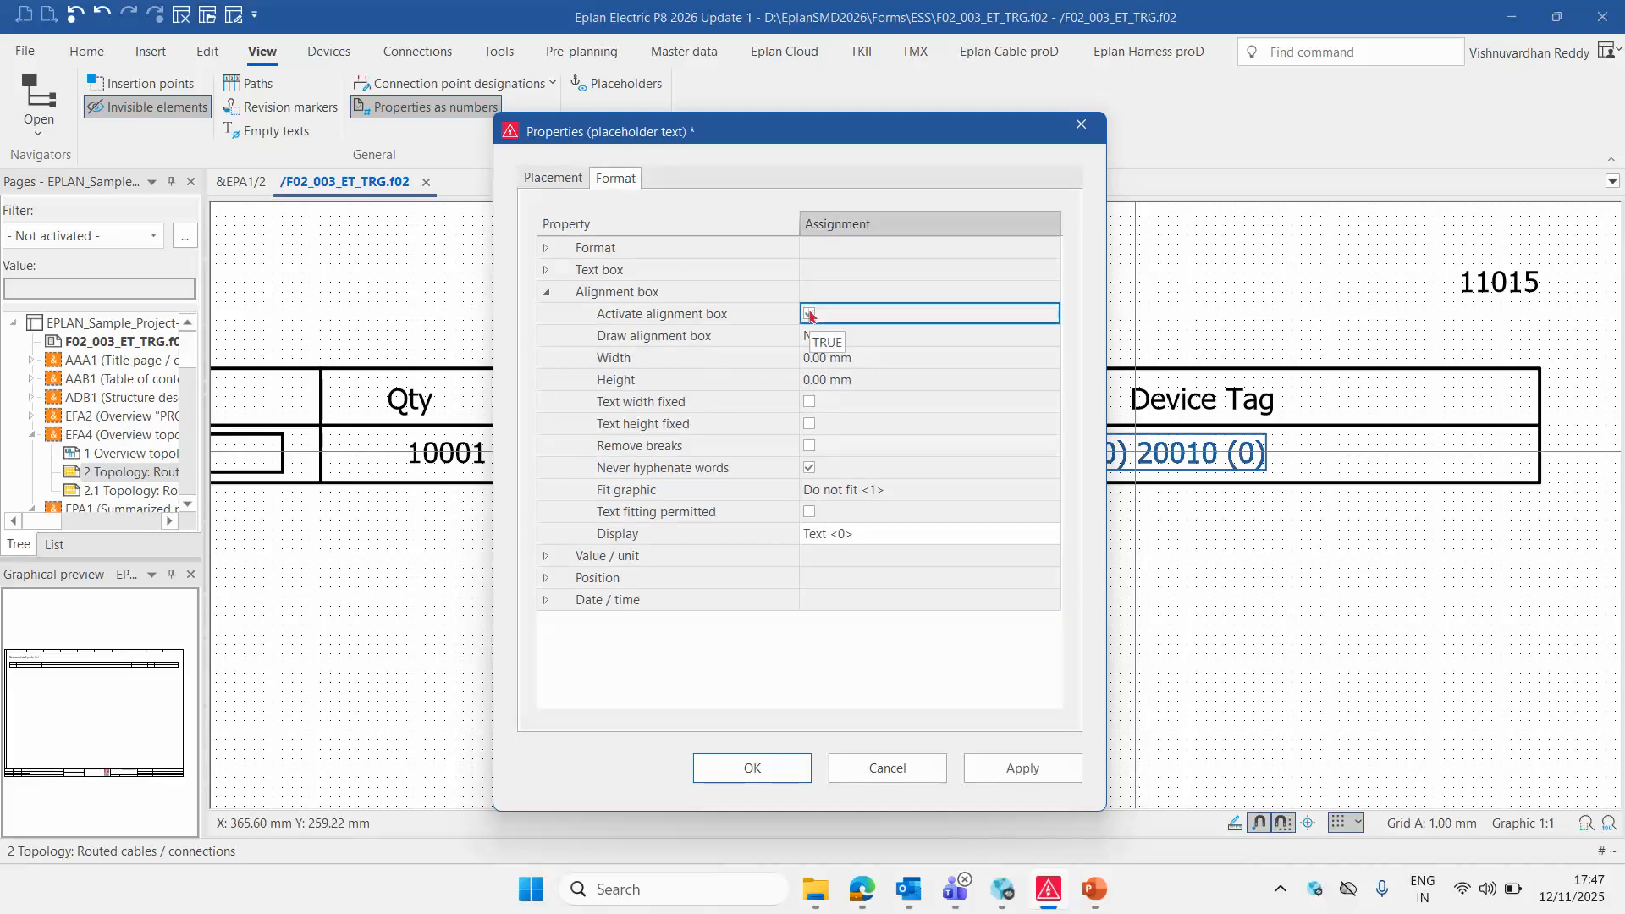
left_click(810, 402)
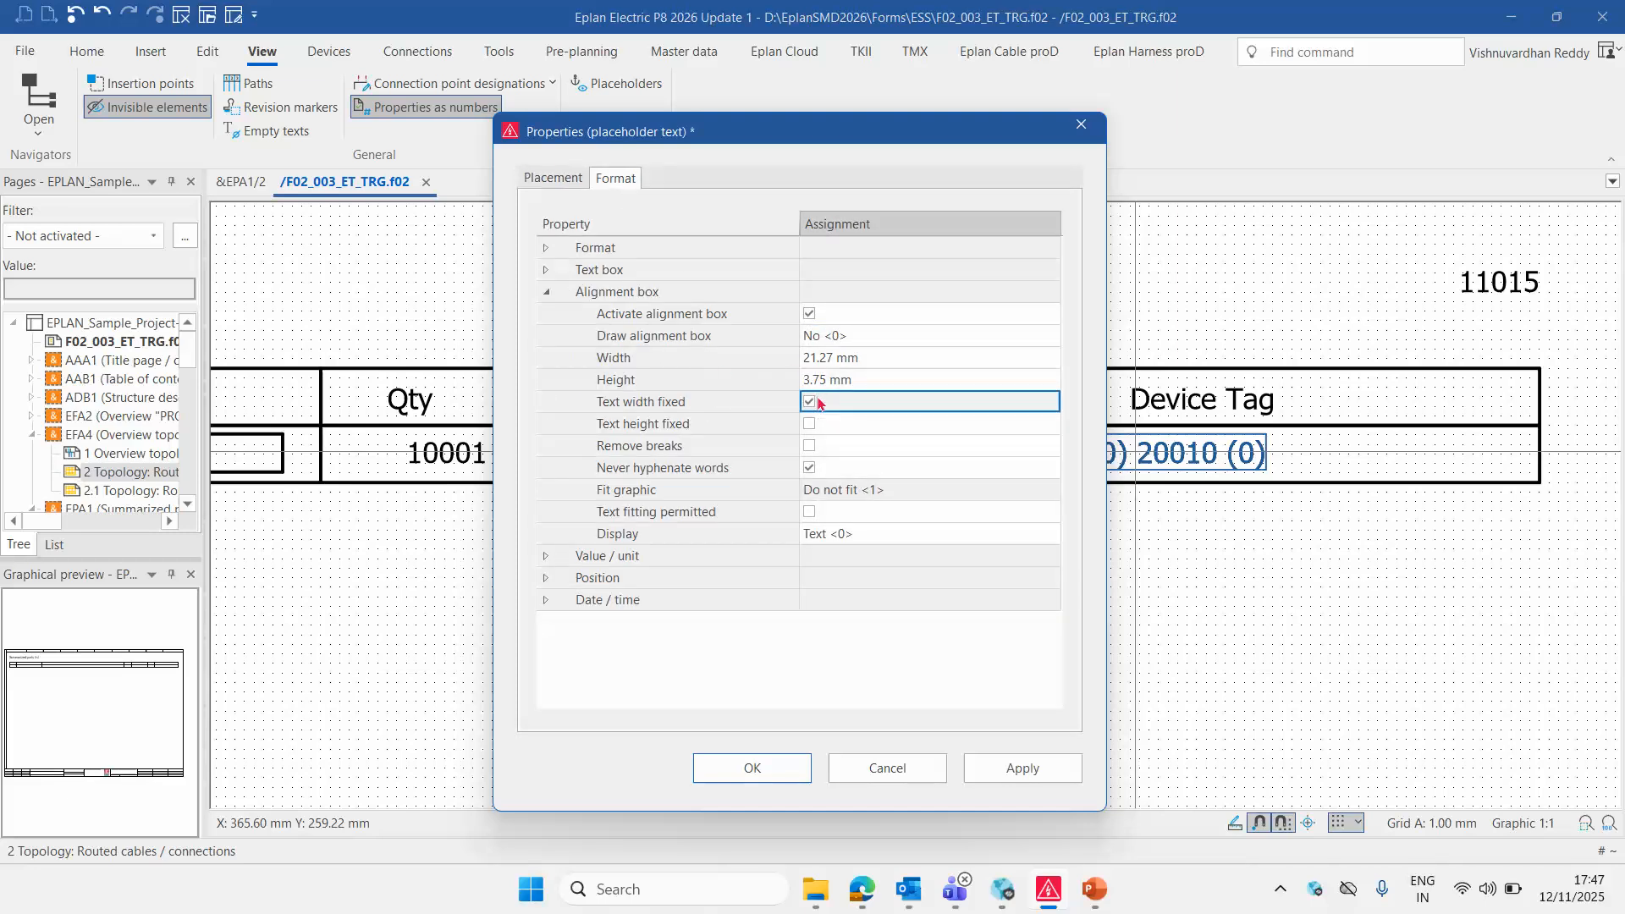
left_click(812, 448)
left_click(777, 768)
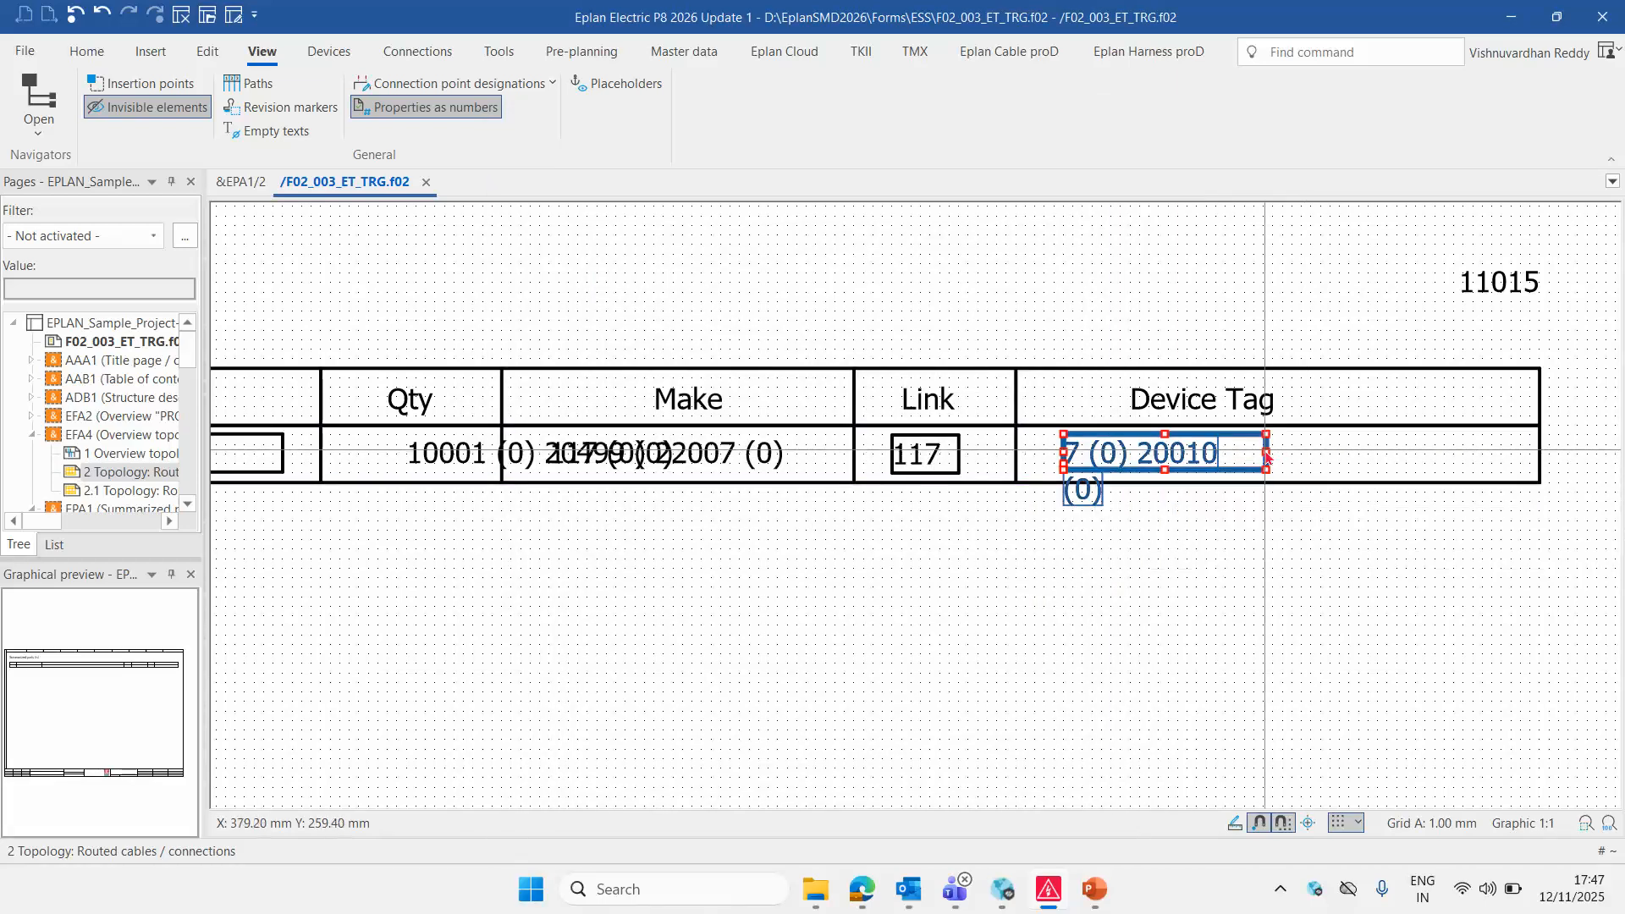
left_click_drag(1267, 454, 1503, 459)
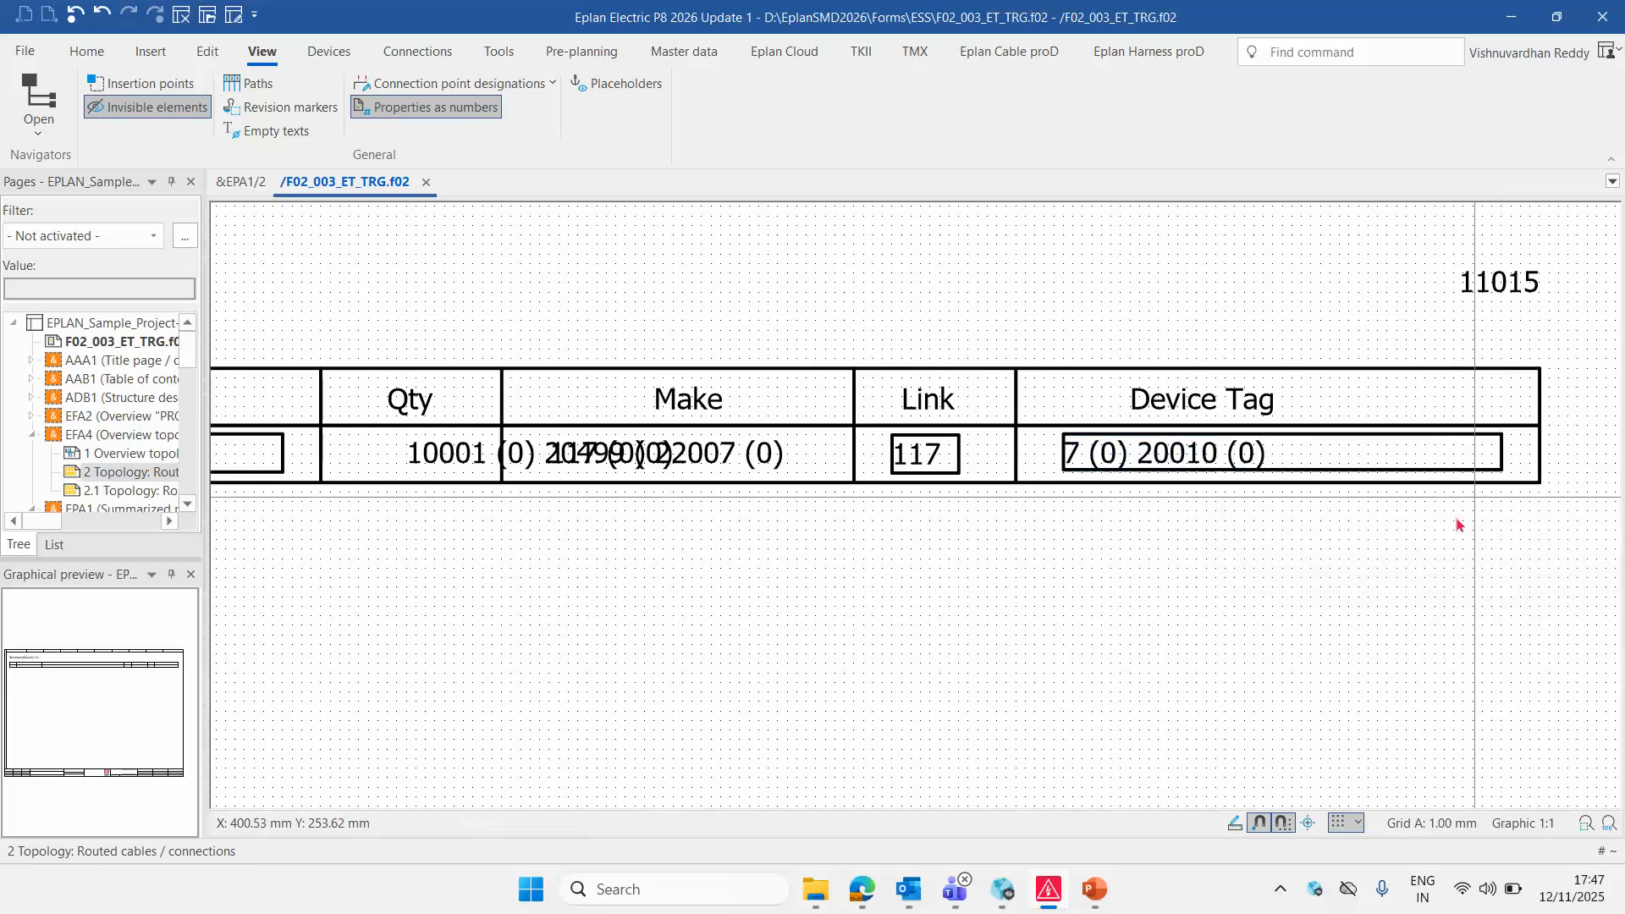
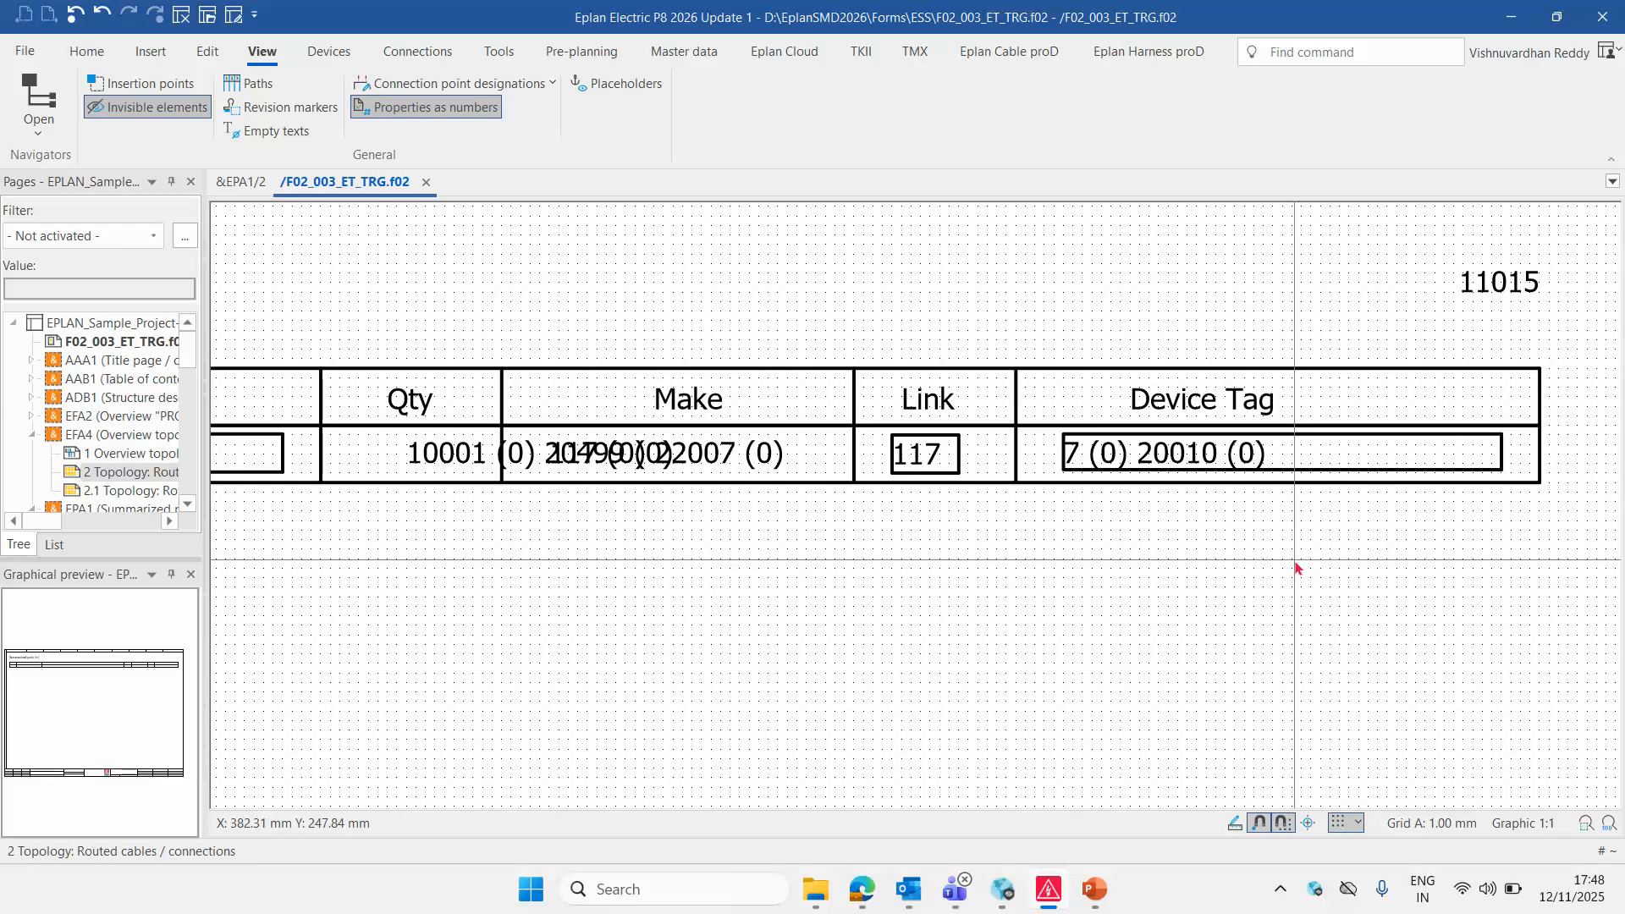
scroll(1361, 522, "down", 2)
scroll(1358, 514, "down", 1)
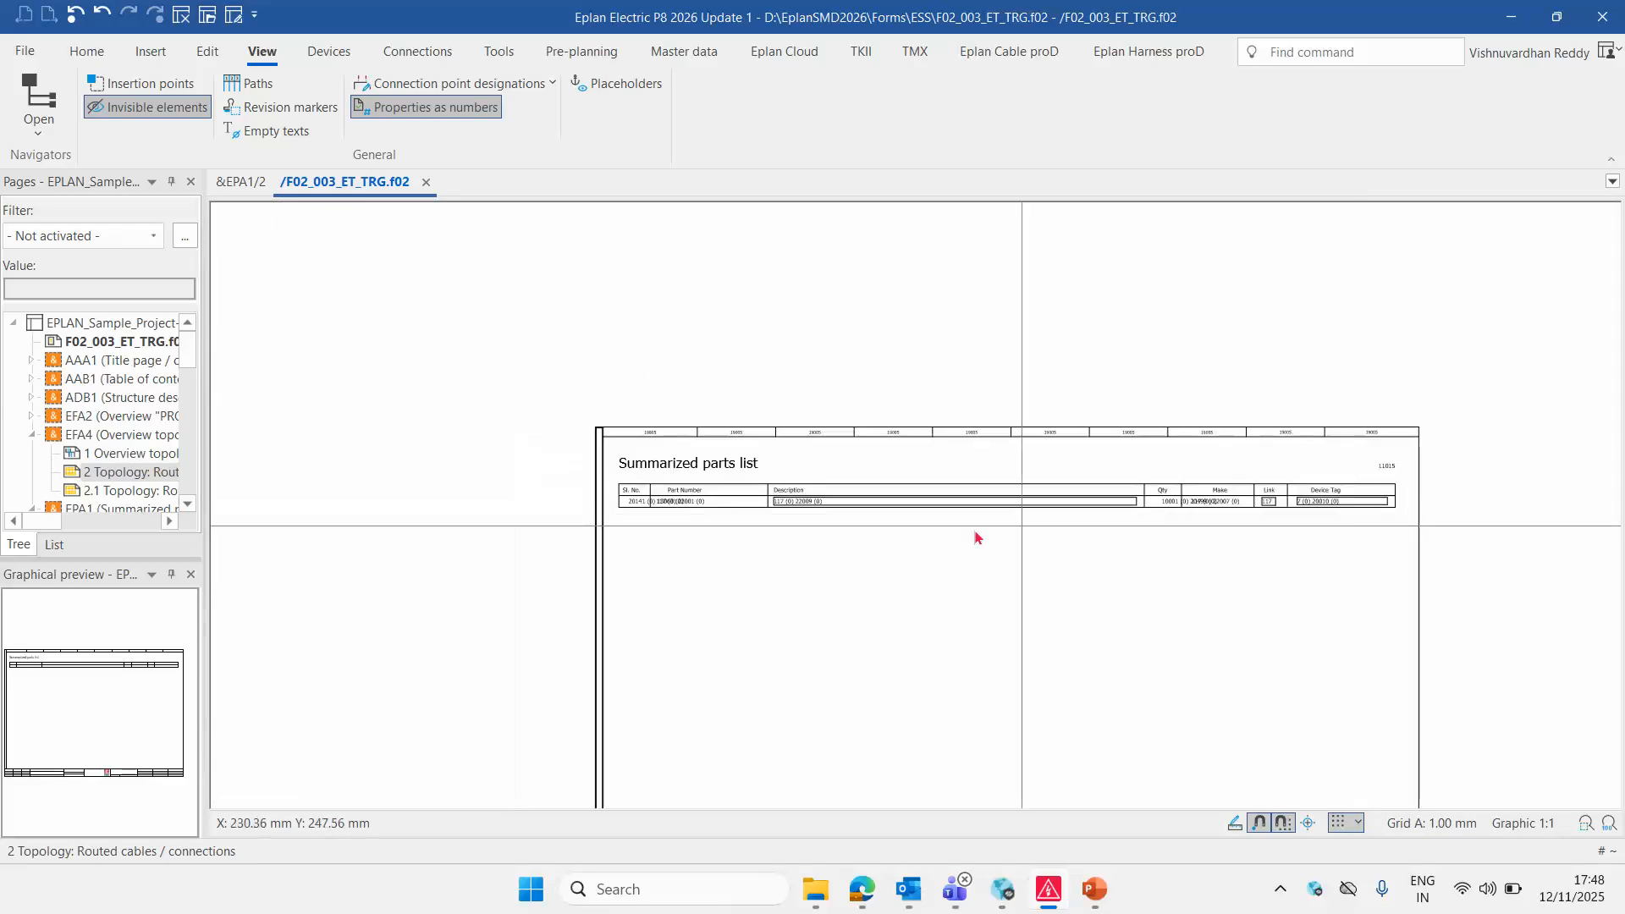
scroll(787, 558, "up", 6)
scroll(482, 528, "down", 3)
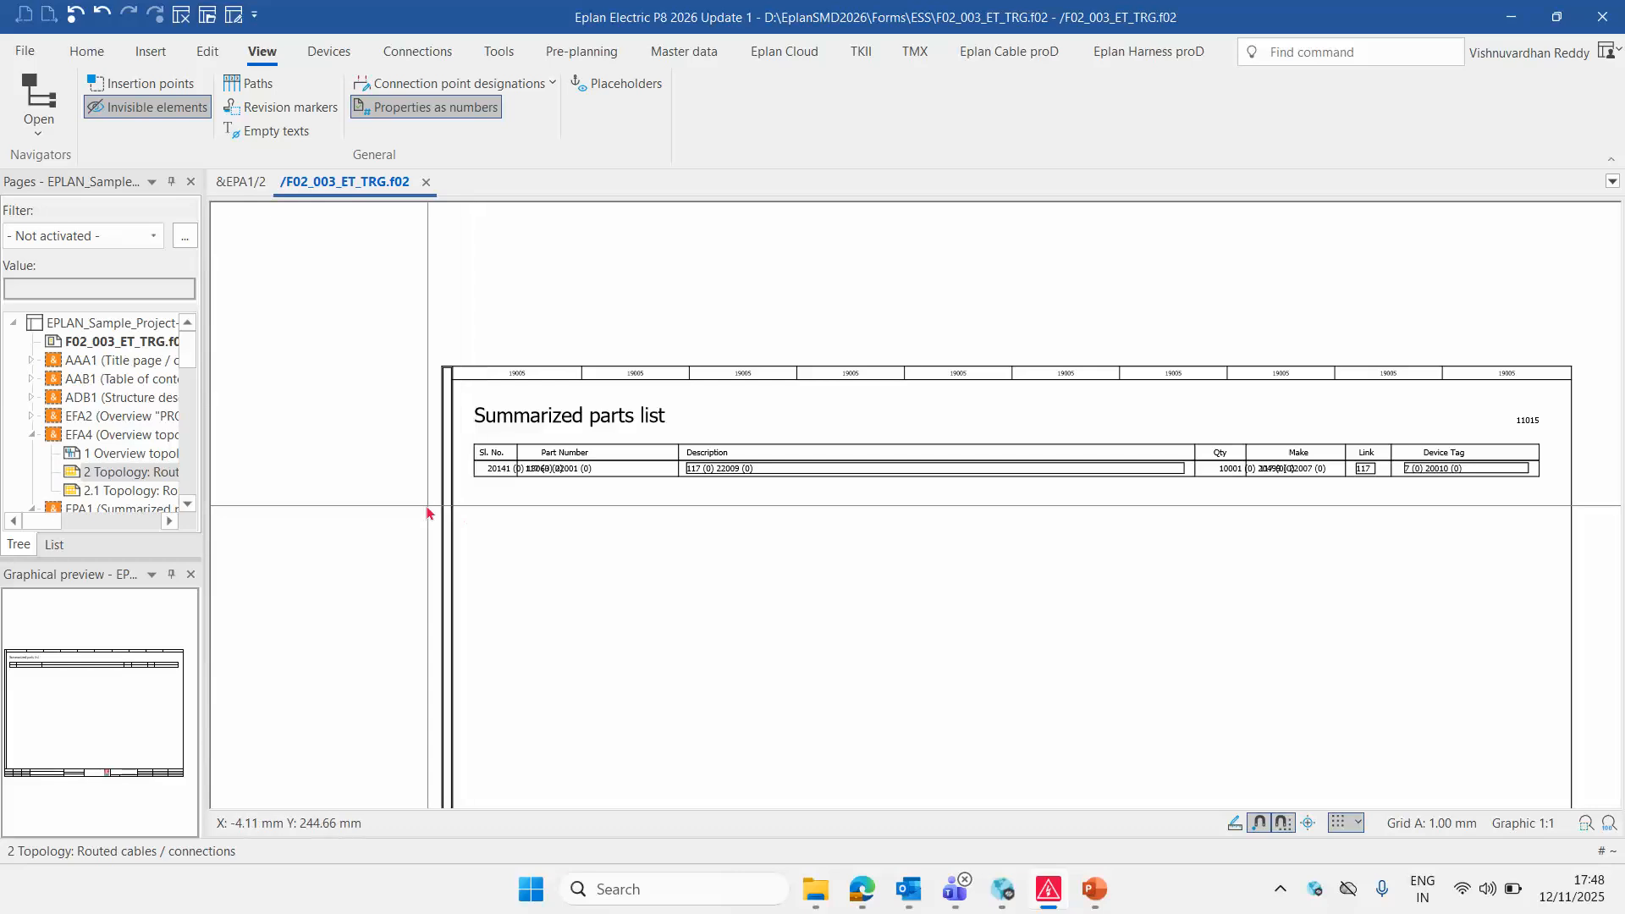
scroll(545, 555, "down", 2)
scroll(559, 556, "up", 1)
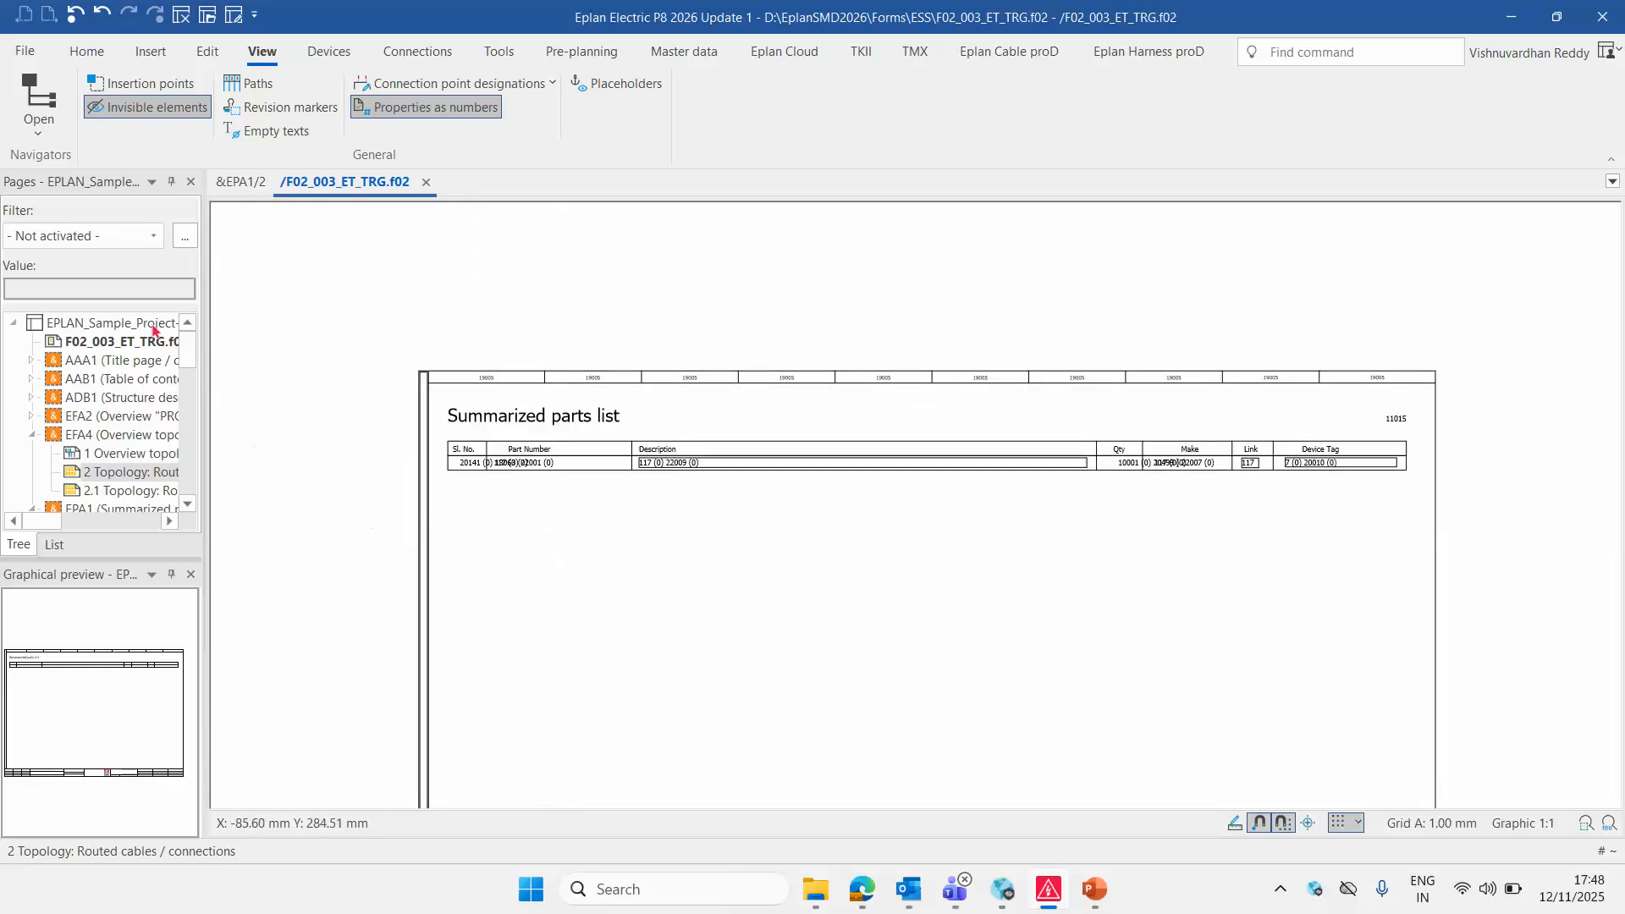
Insert a data area enclosing the full placeholder row of the table, from the Sl. No. column to the Device Tag column
left_click(39, 131)
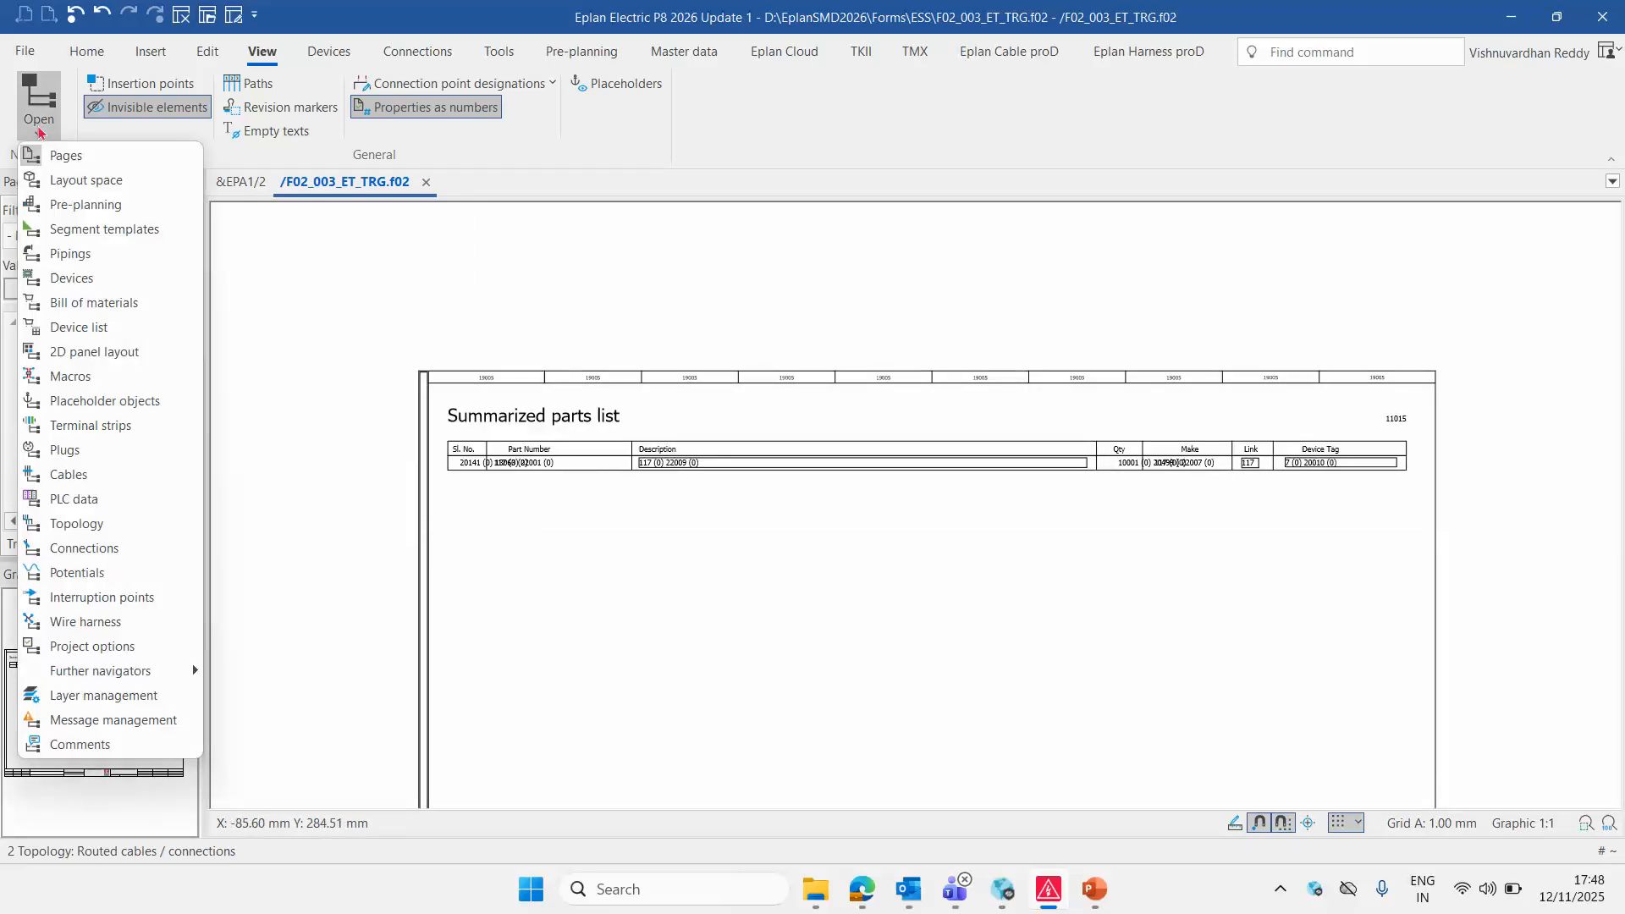
left_click(151, 52)
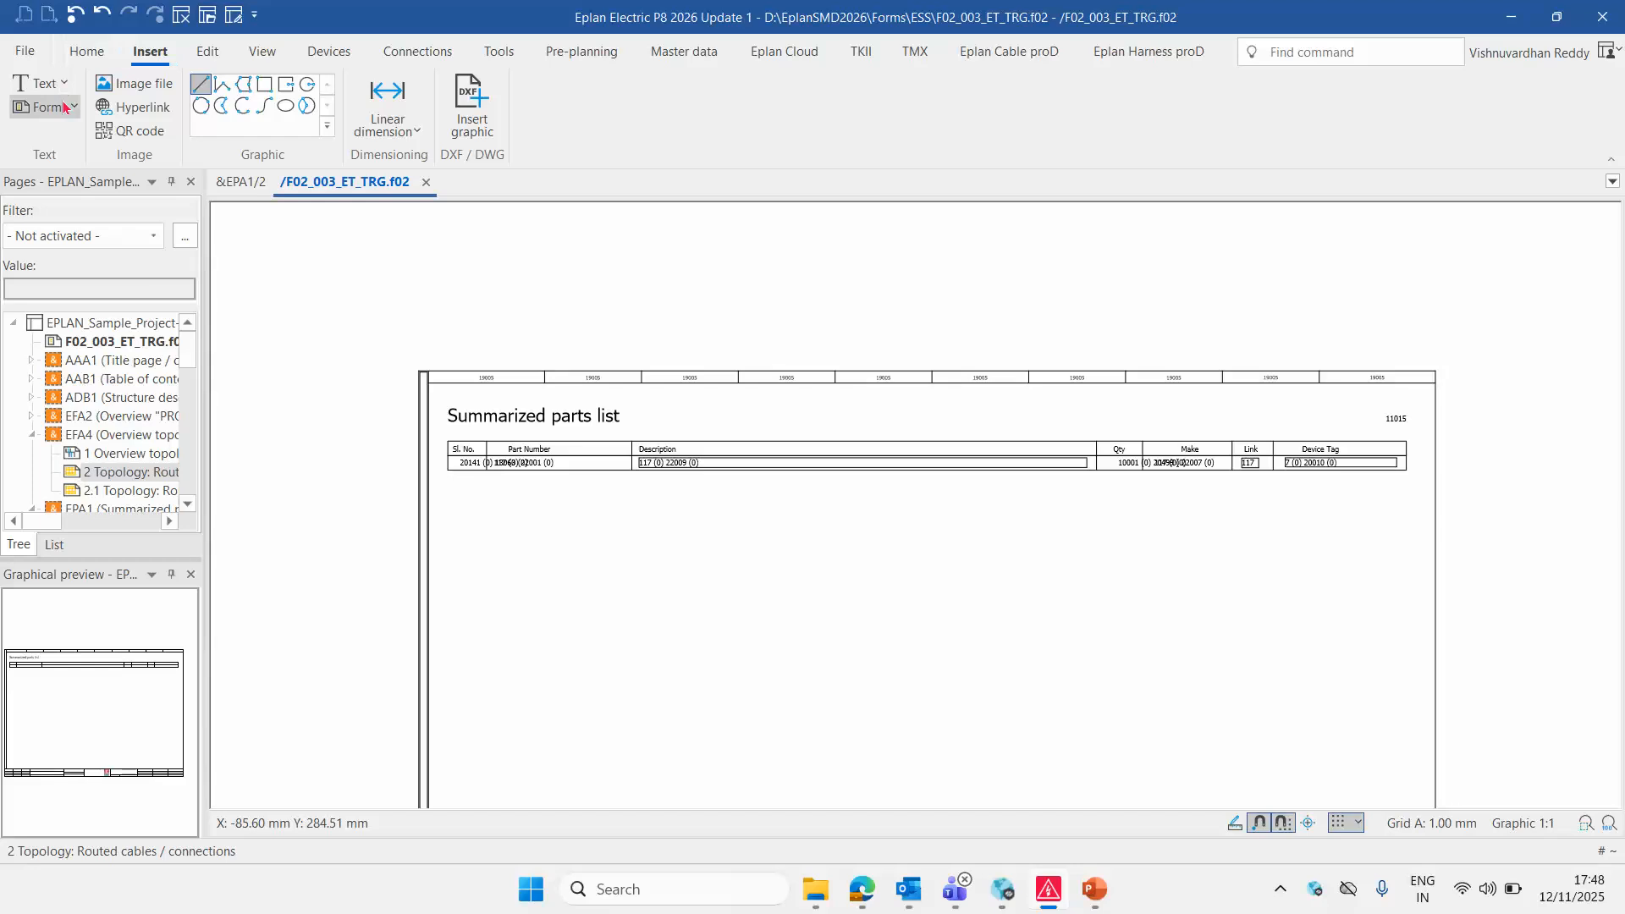
left_click(67, 106)
mouse_move(54, 184)
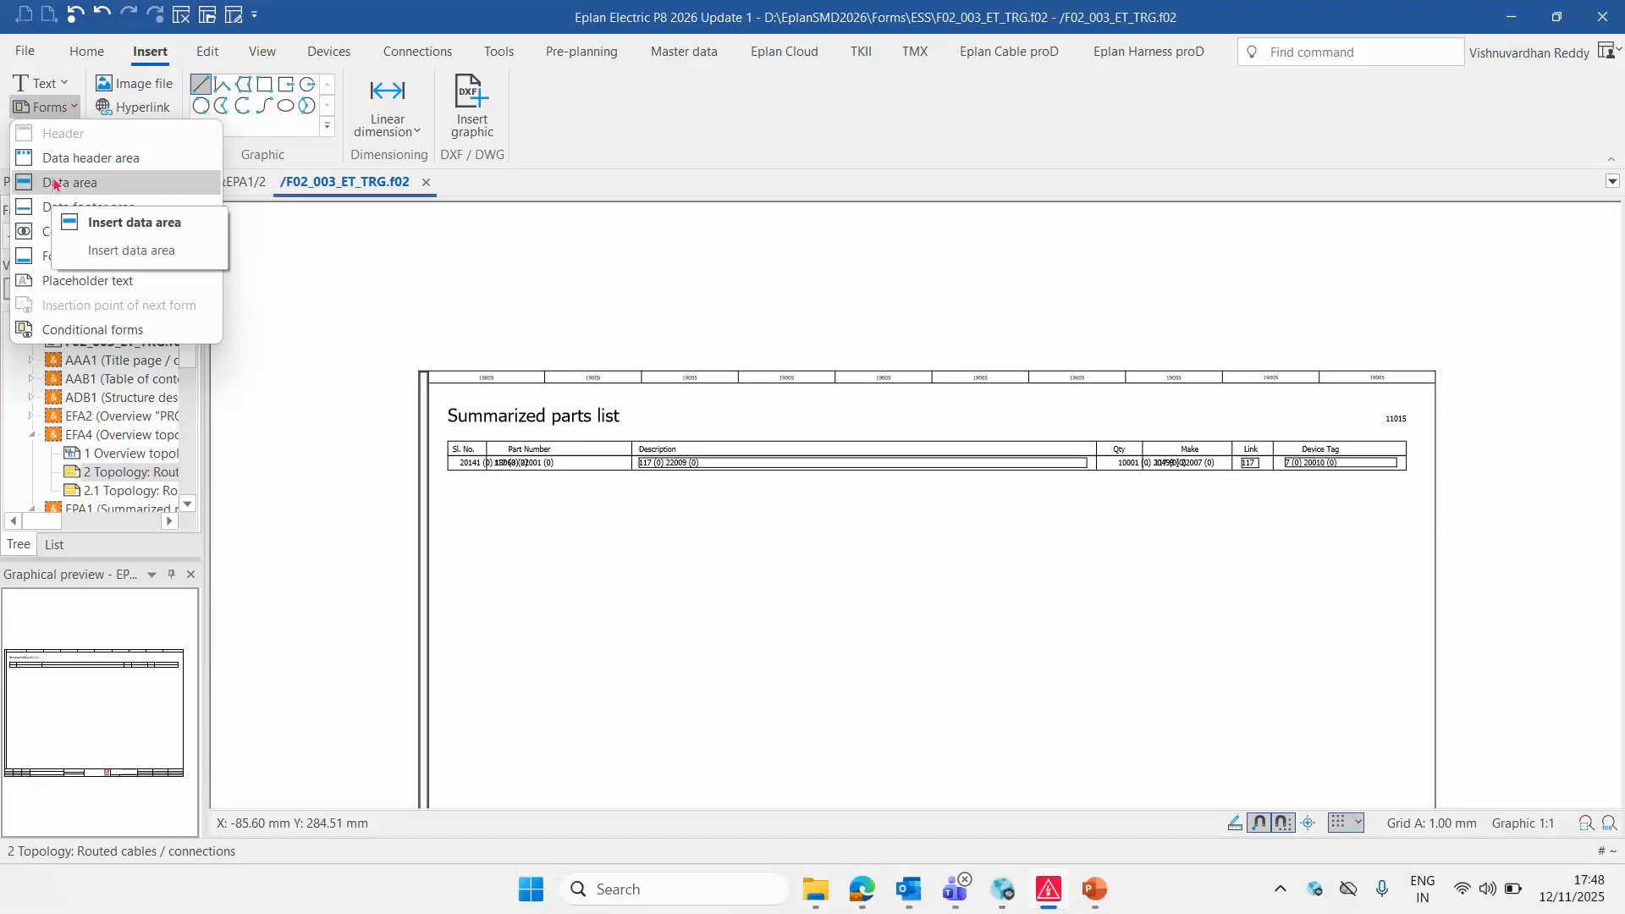
left_click(134, 222)
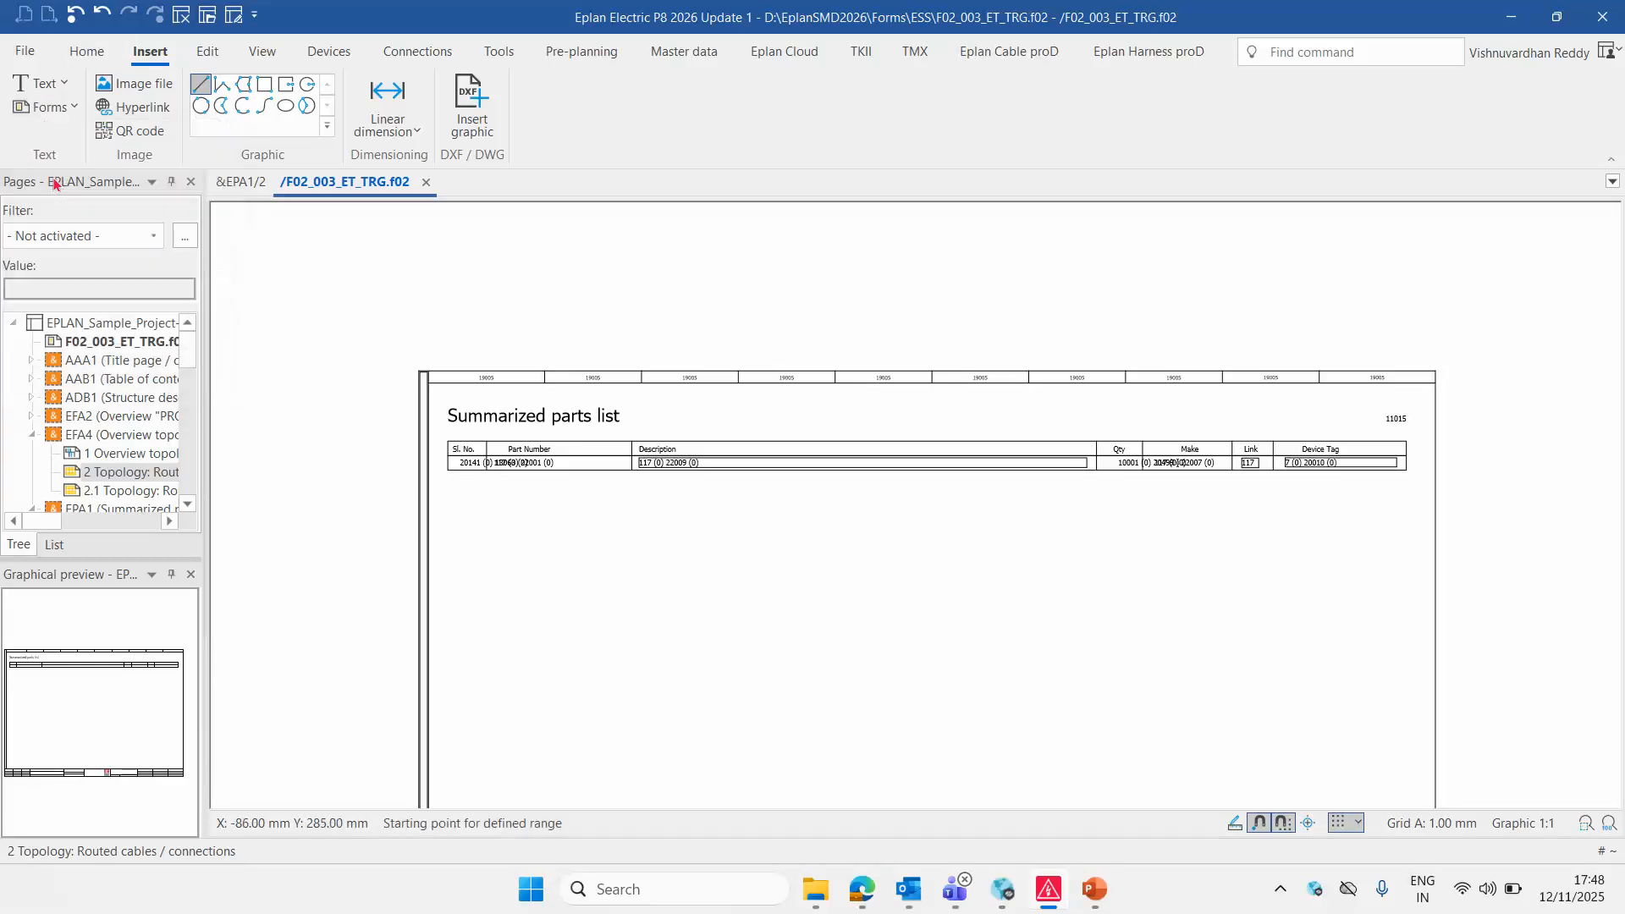
scroll(466, 424, "up", 5)
scroll(467, 424, "up", 3)
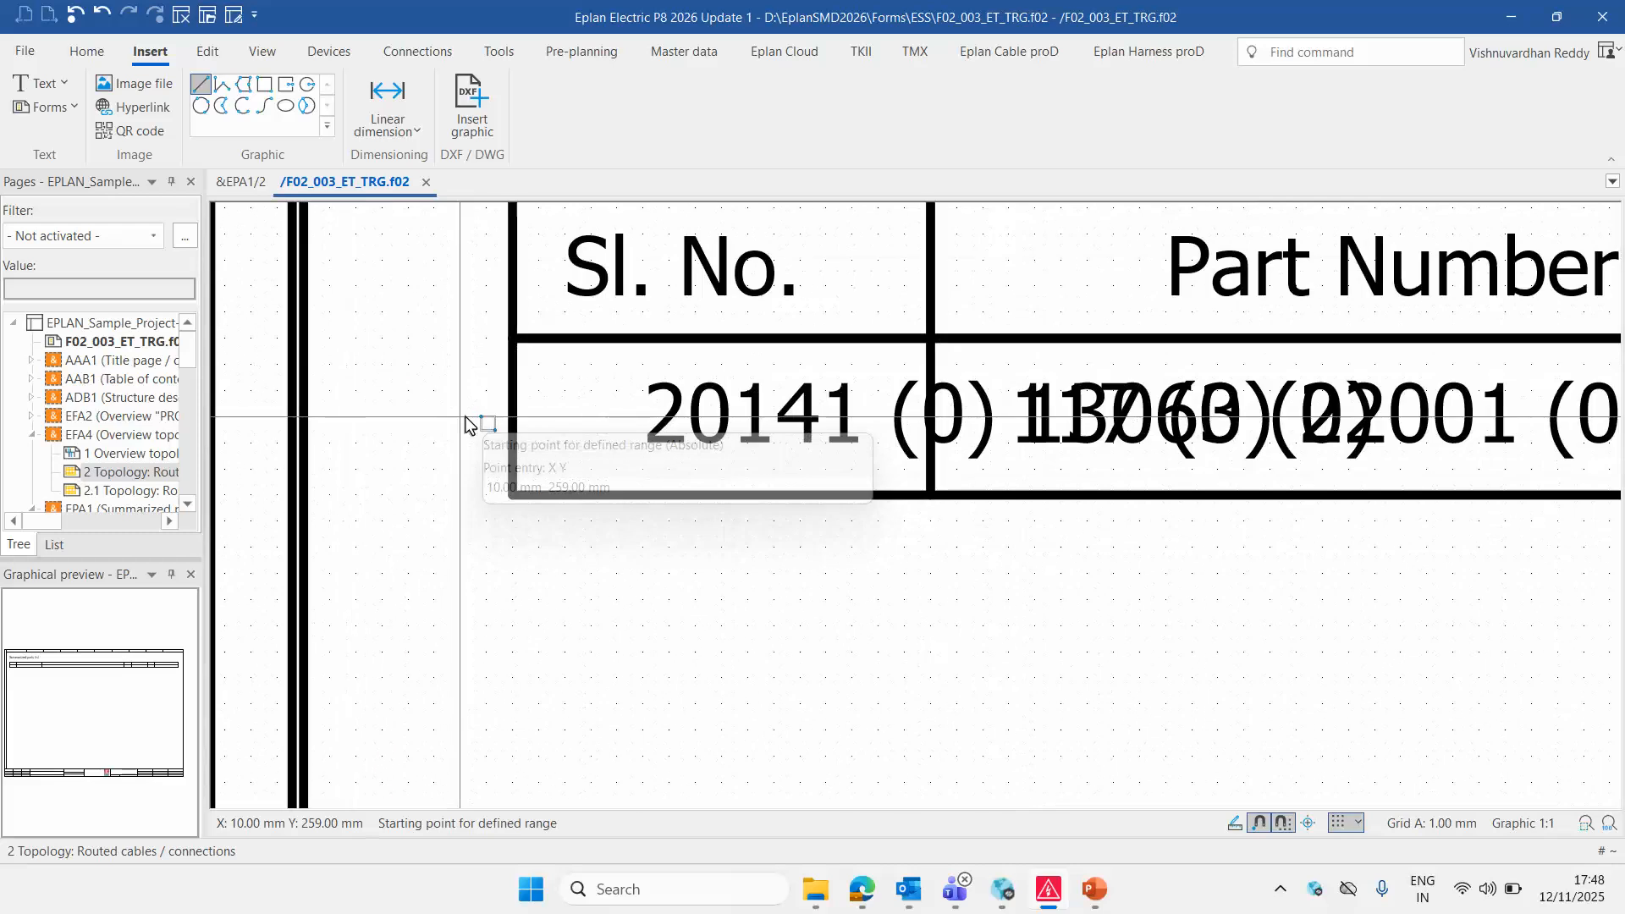
left_click(512, 345)
scroll(506, 525, "down", 4)
scroll(499, 529, "down", 3)
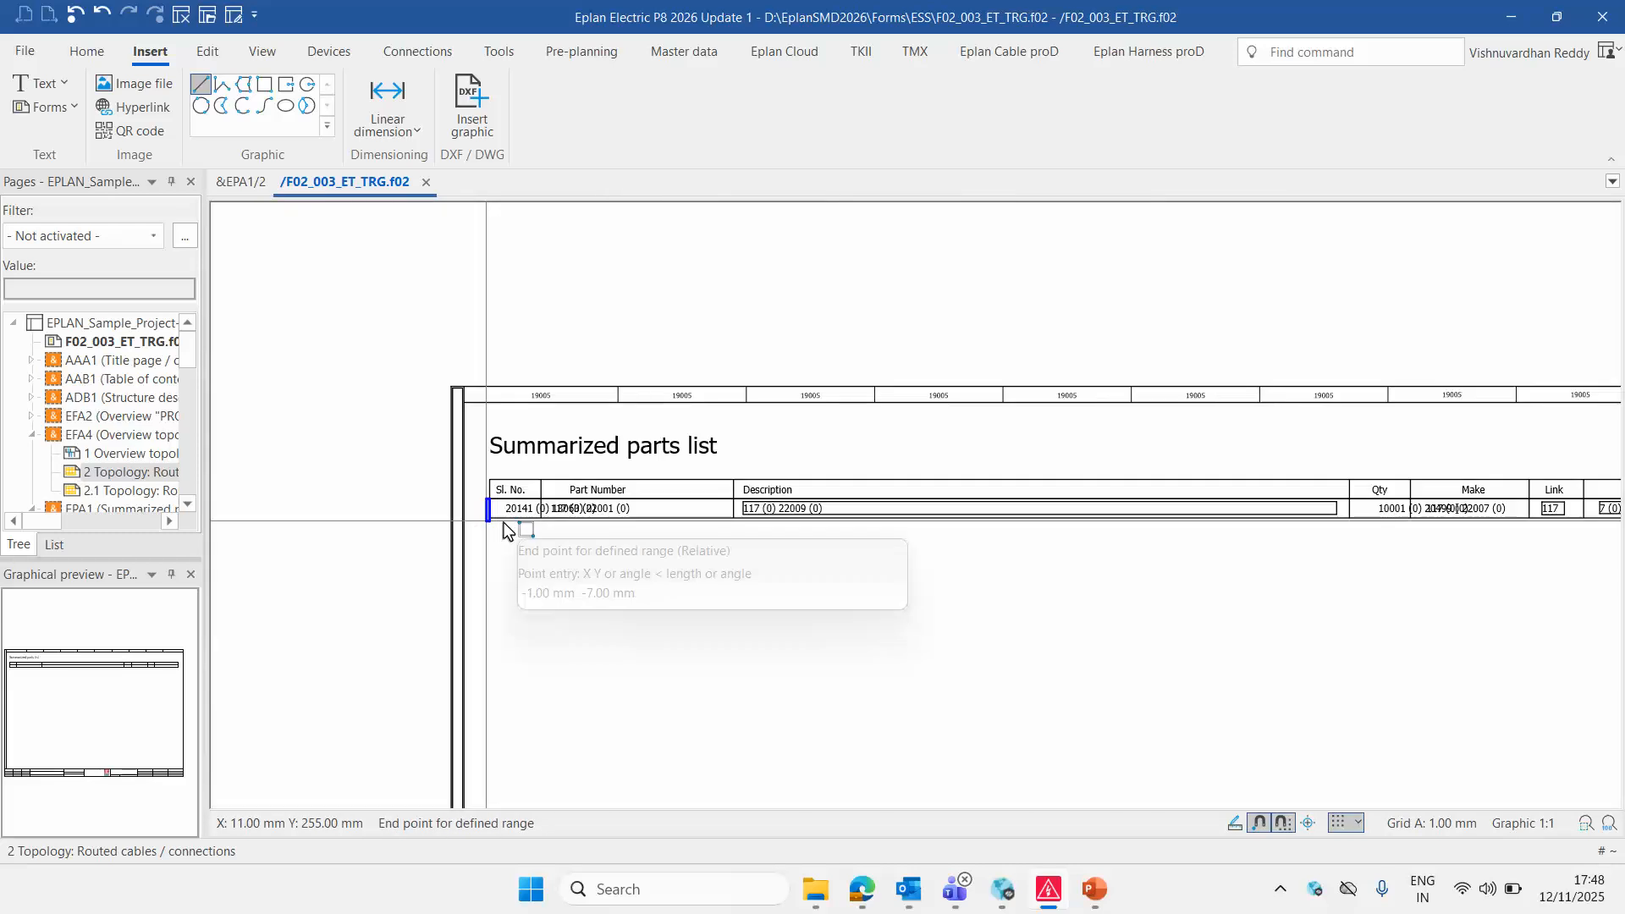
scroll(548, 526, "down", 2)
scroll(1253, 517, "up", 5)
scroll(1251, 512, "up", 3)
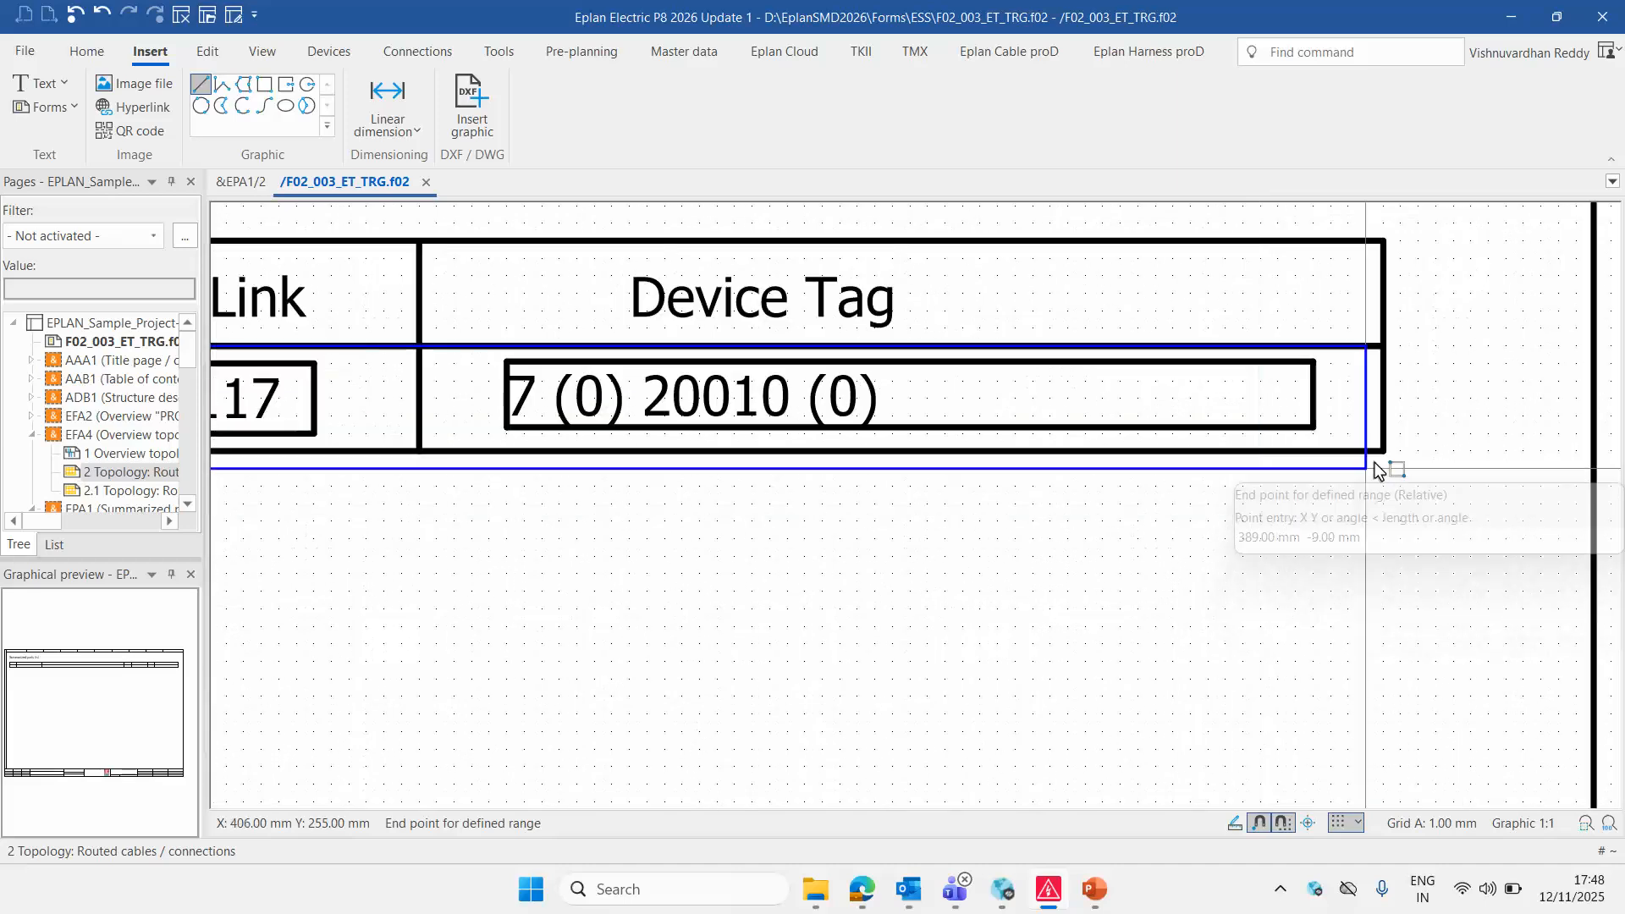
left_click(1396, 461)
scroll(1520, 540, "down", 2)
scroll(1520, 540, "down", 4)
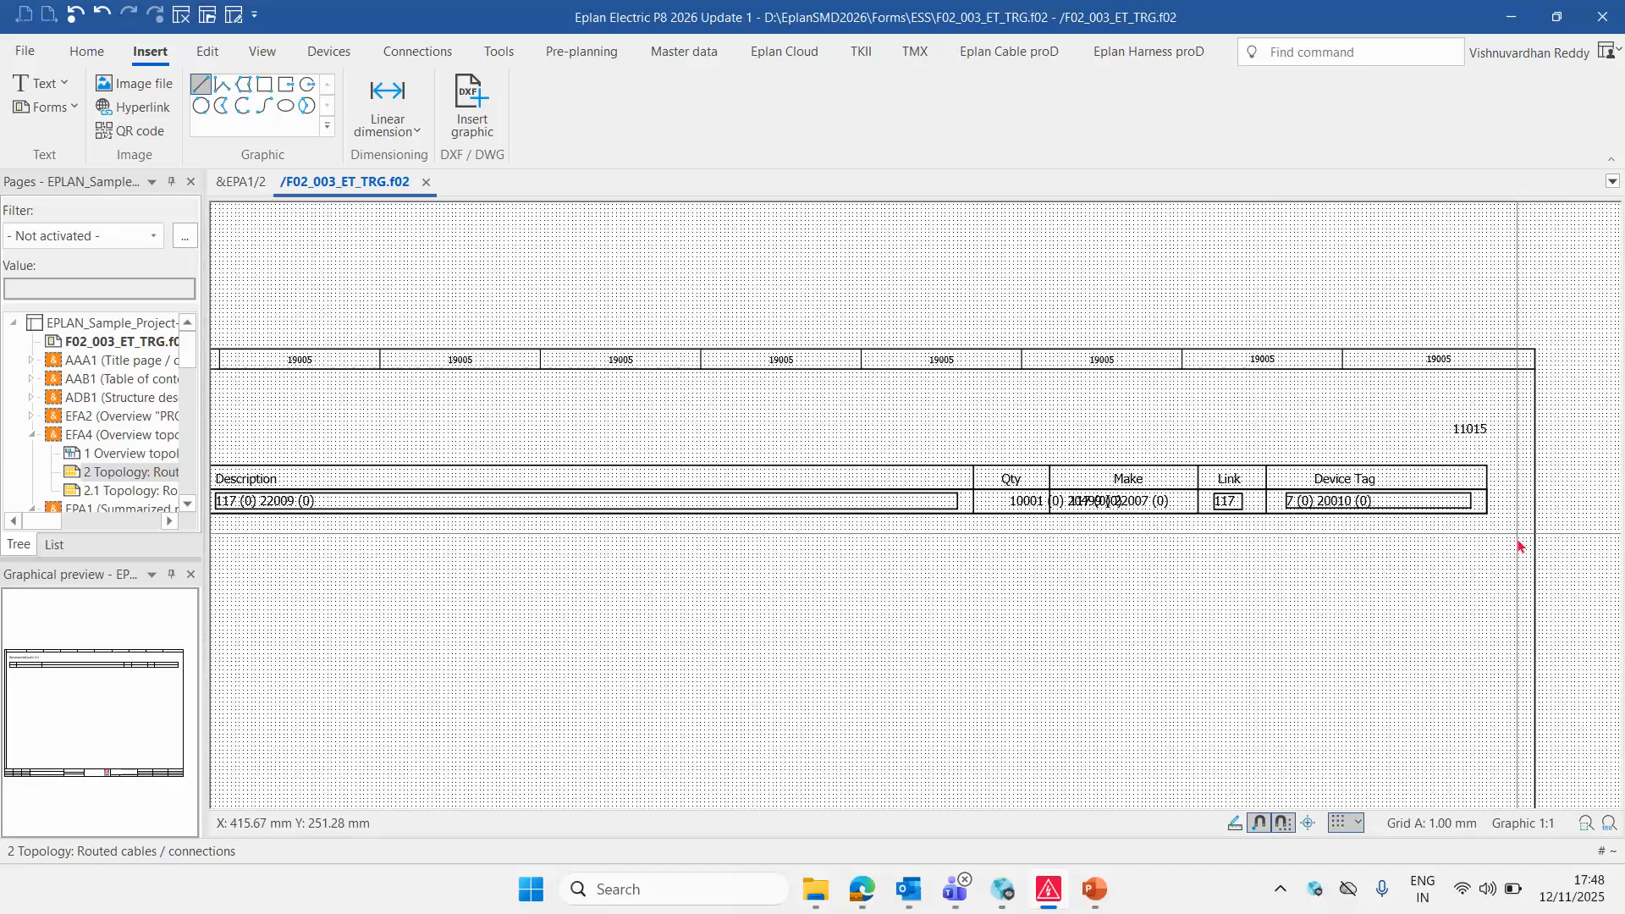
Select the objects associated with the data area, check that every column's placeholder is included, and clear the selection
scroll(427, 508, "up", 4)
scroll(428, 508, "up", 3)
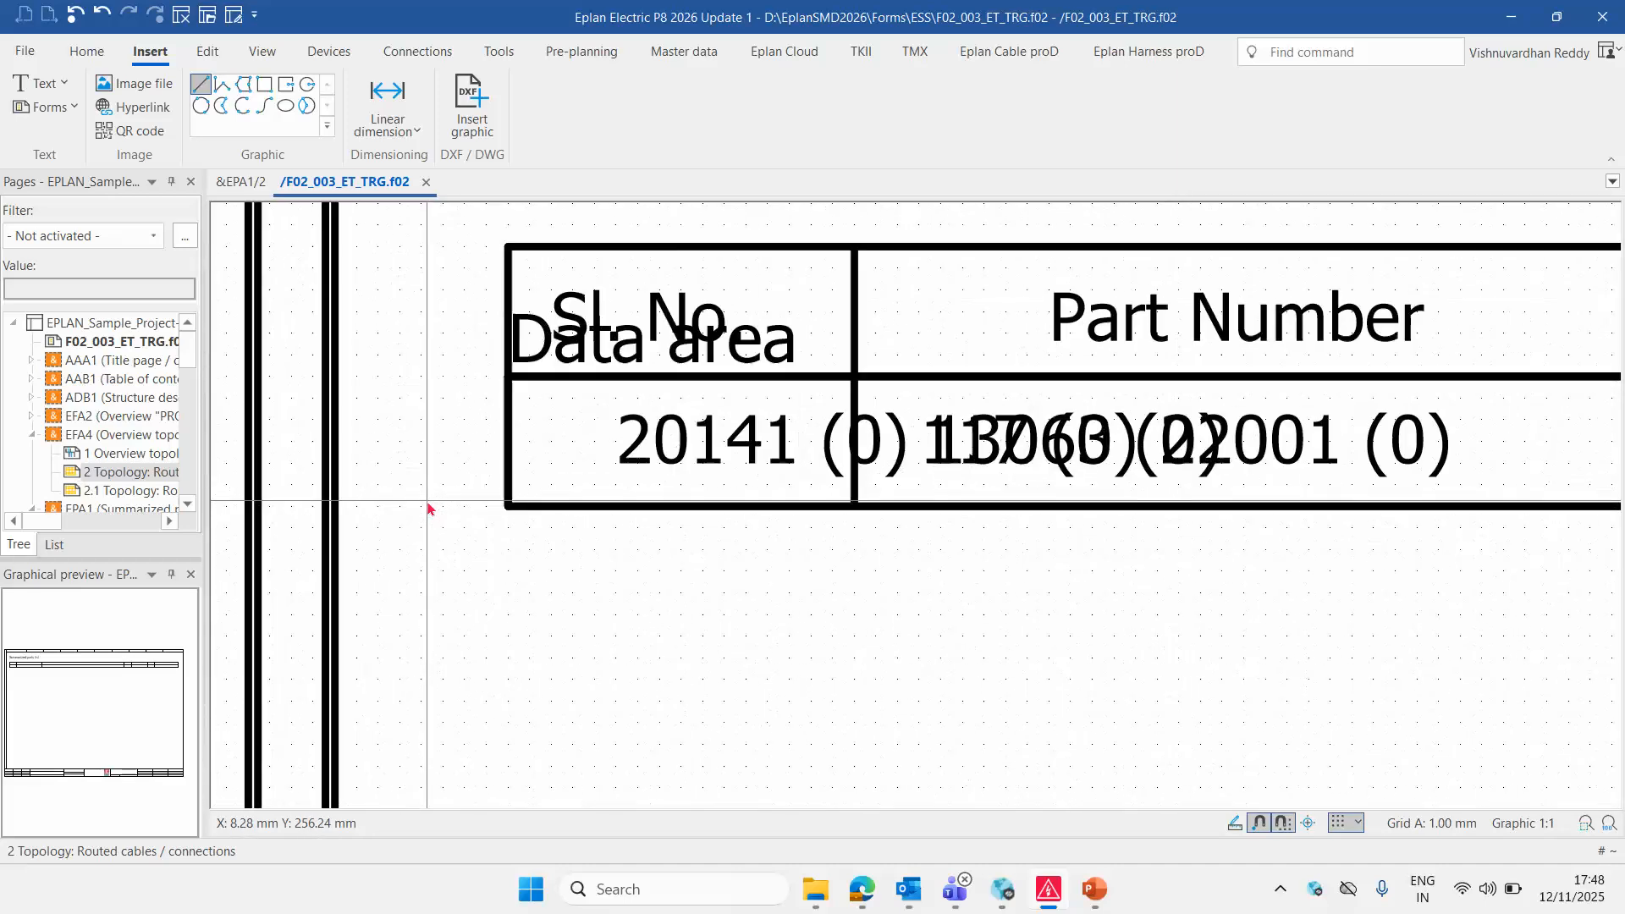
right_click(540, 354)
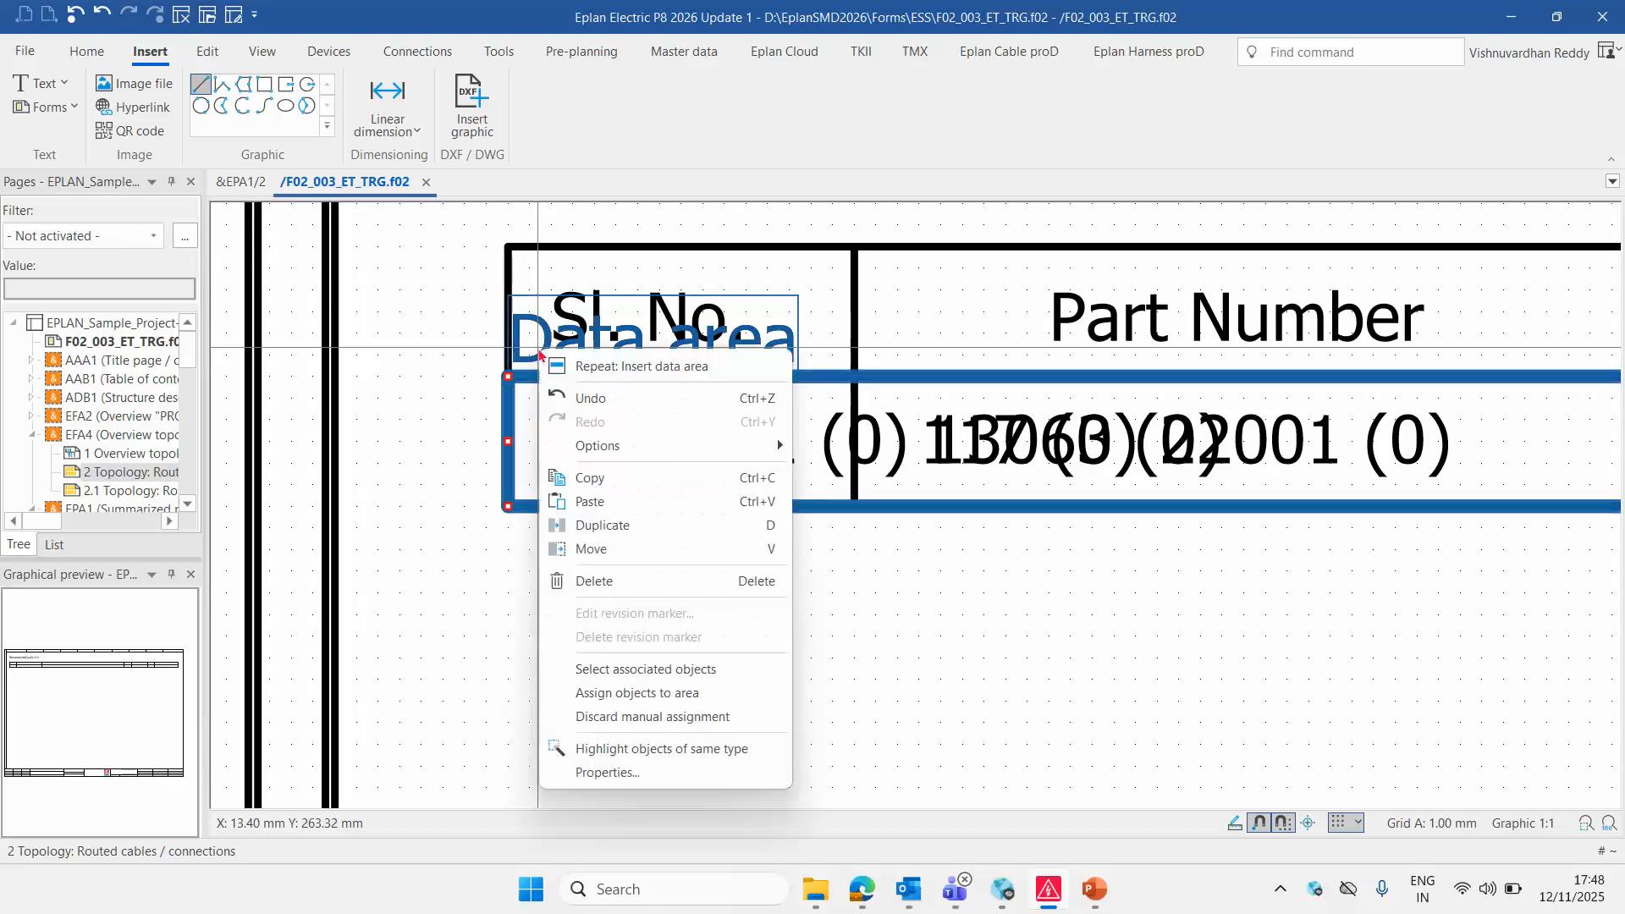
left_click(643, 669)
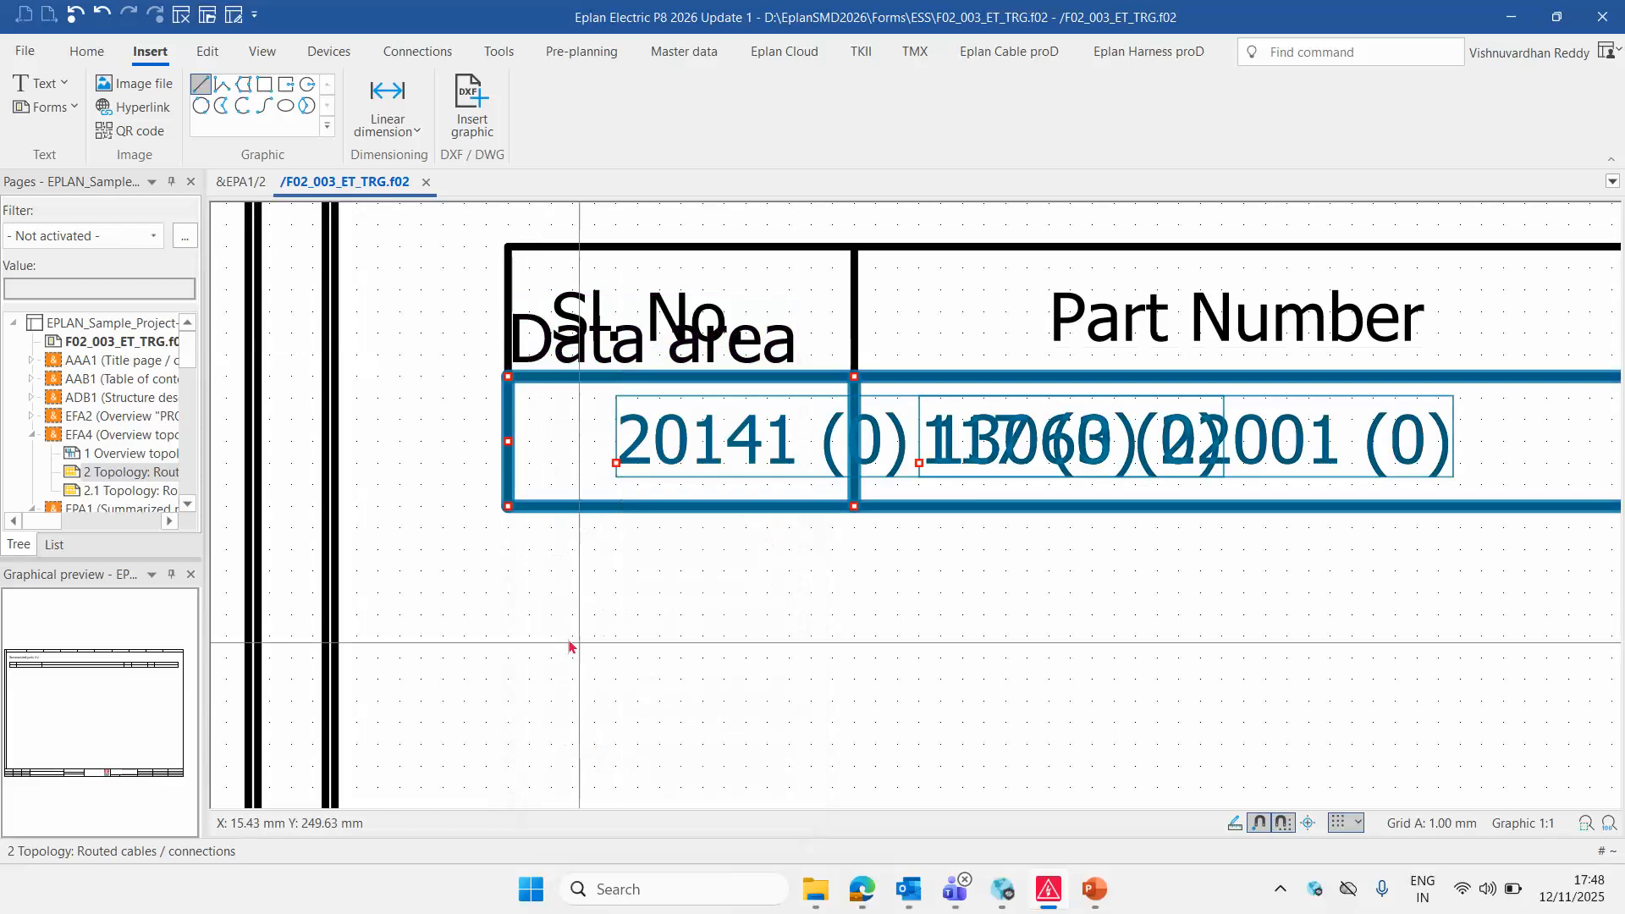
scroll(347, 479, "down", 4)
scroll(342, 480, "down", 3)
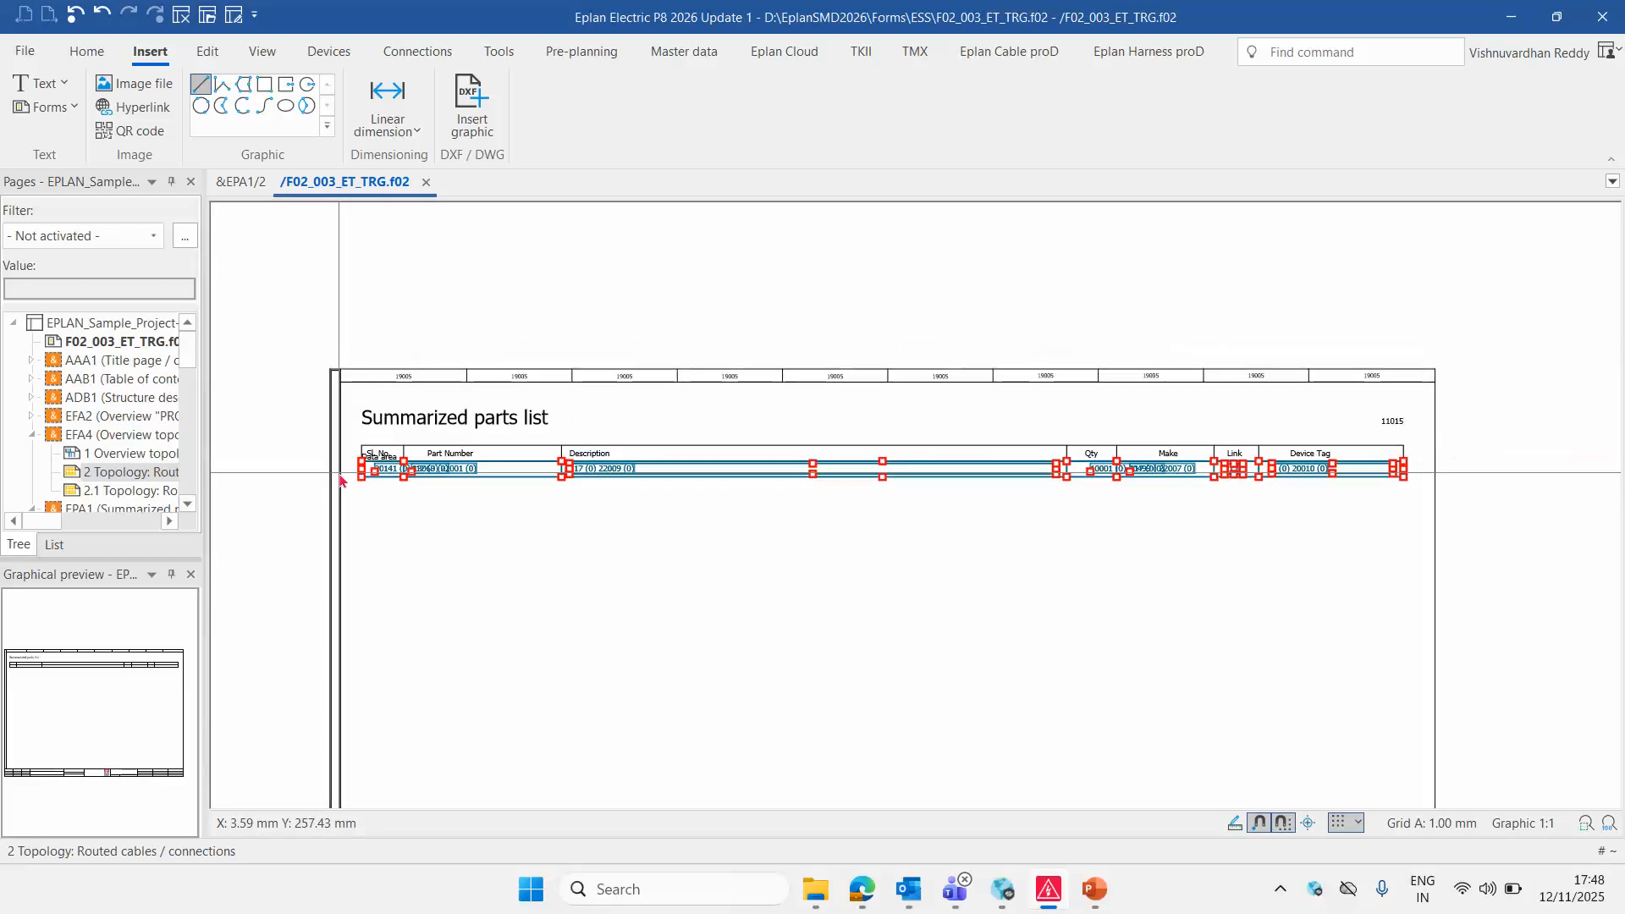
scroll(499, 546, "up", 3)
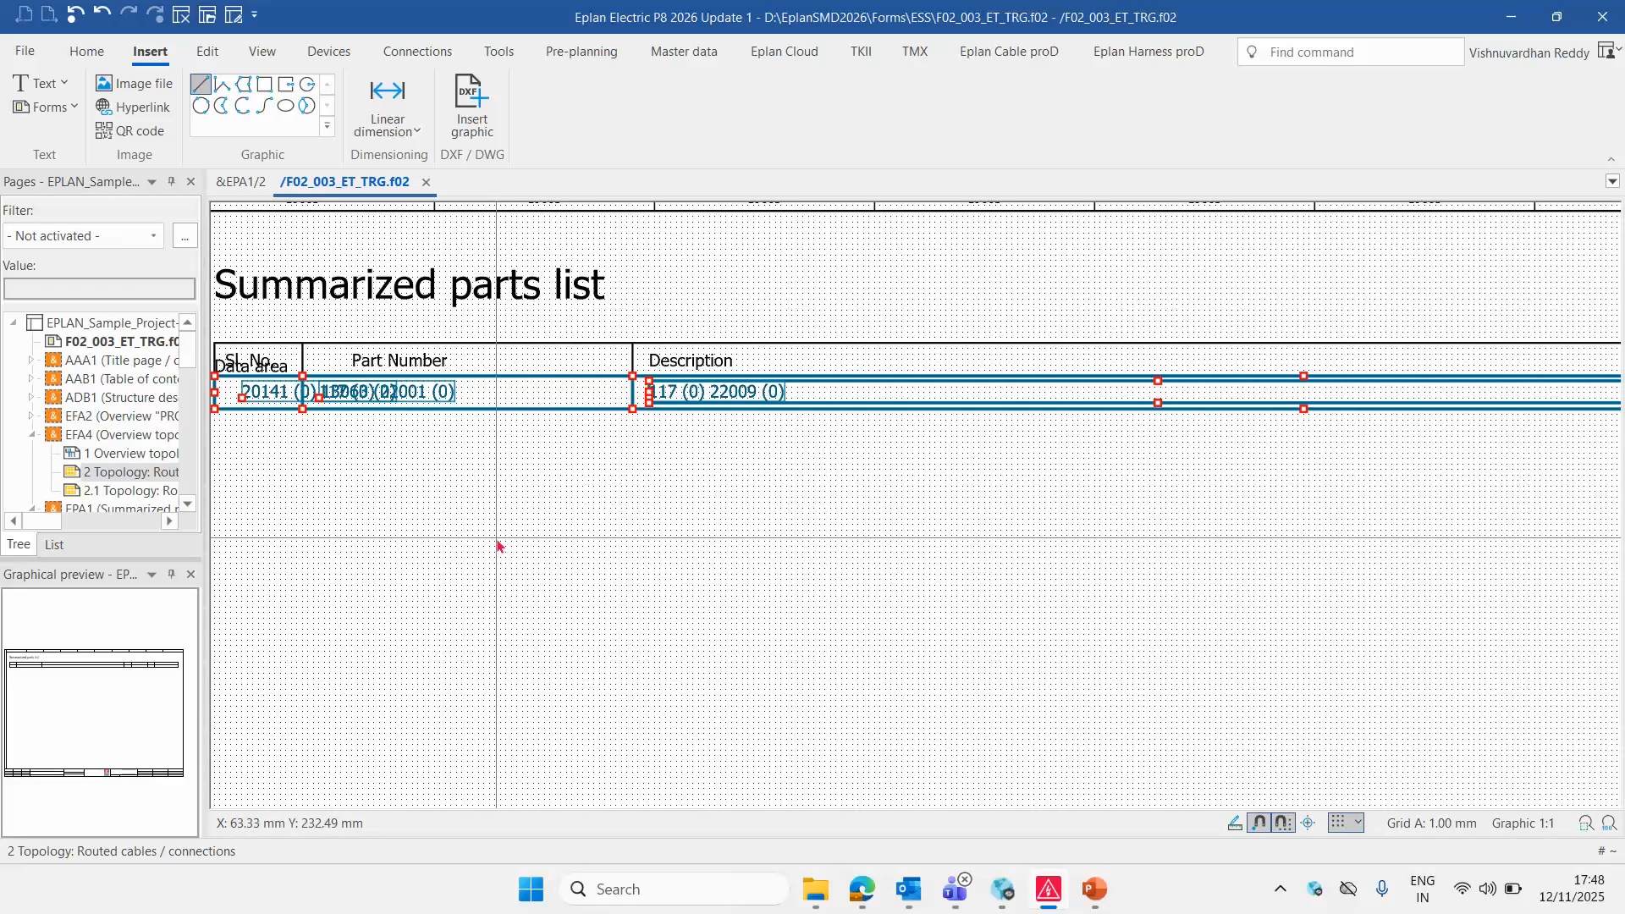
scroll(500, 546, "down", 1)
scroll(499, 546, "up", 1)
scroll(499, 547, "down", 1)
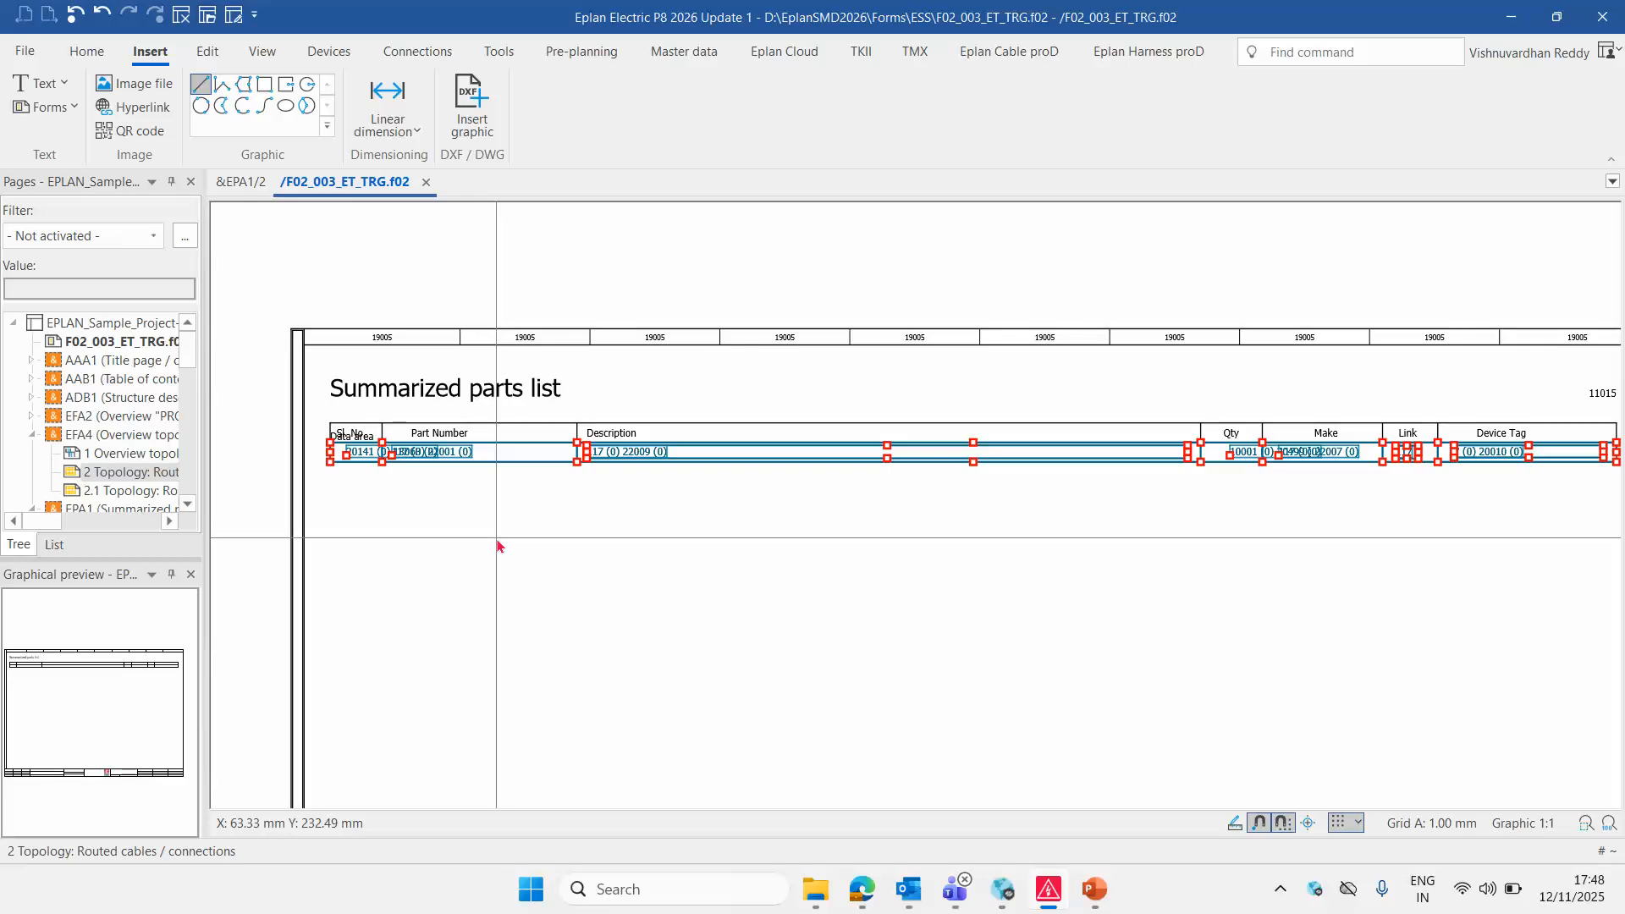
scroll(498, 547, "down", 1)
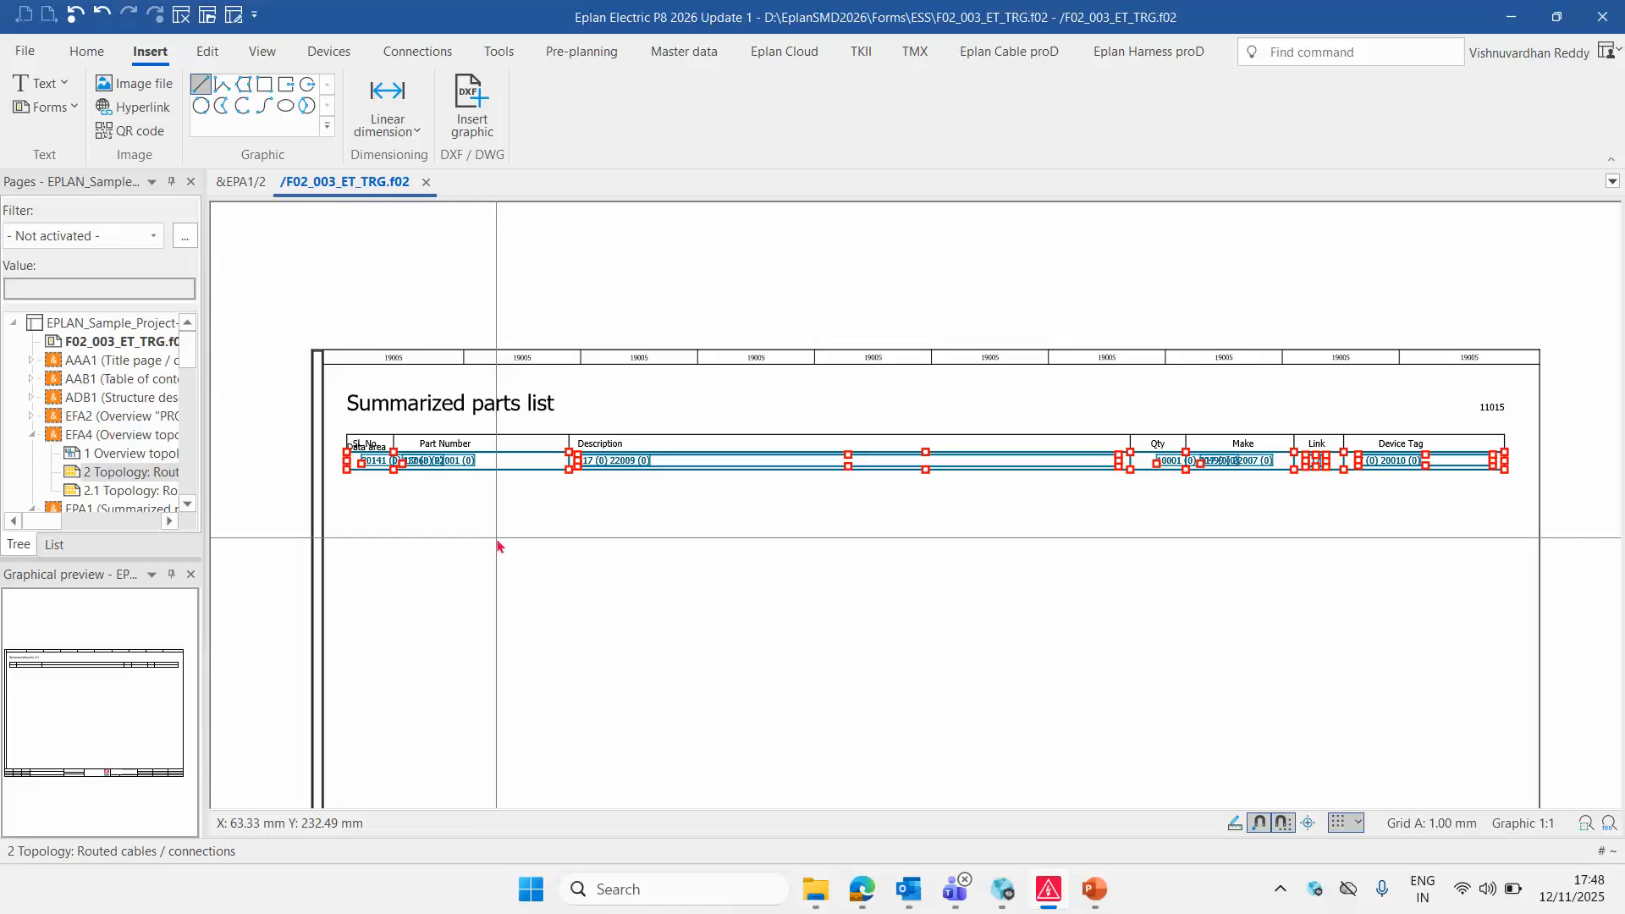
left_click(497, 543)
View the placement properties of the Sl. No. column's placeholder text and close them without changes
scroll(336, 525, "up", 1)
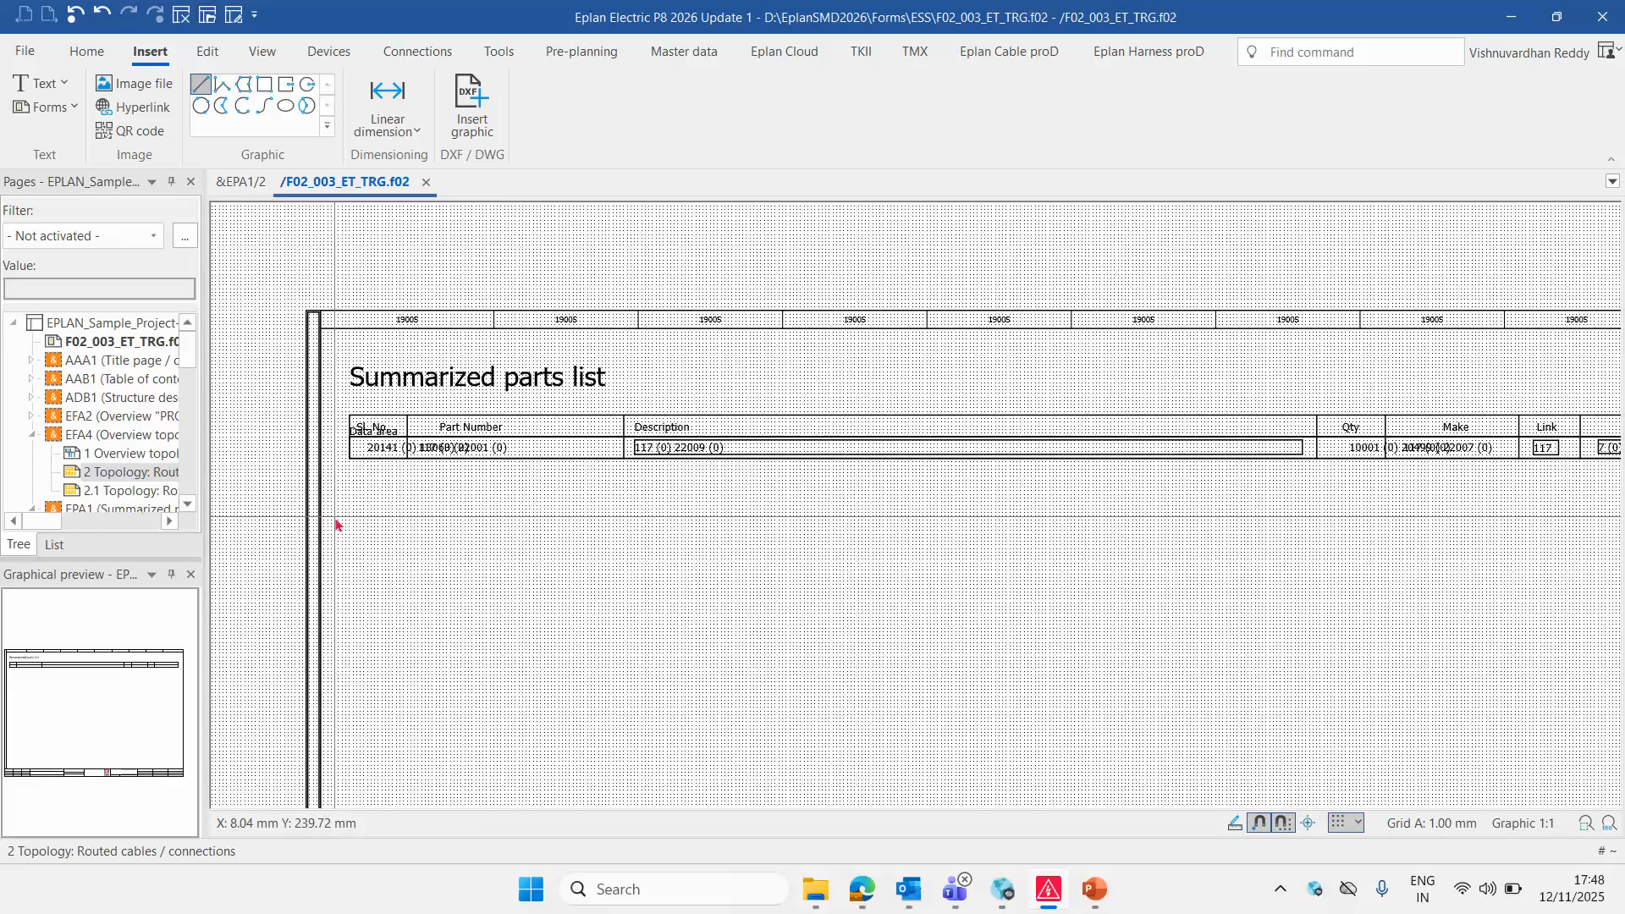
scroll(336, 525, "up", 1)
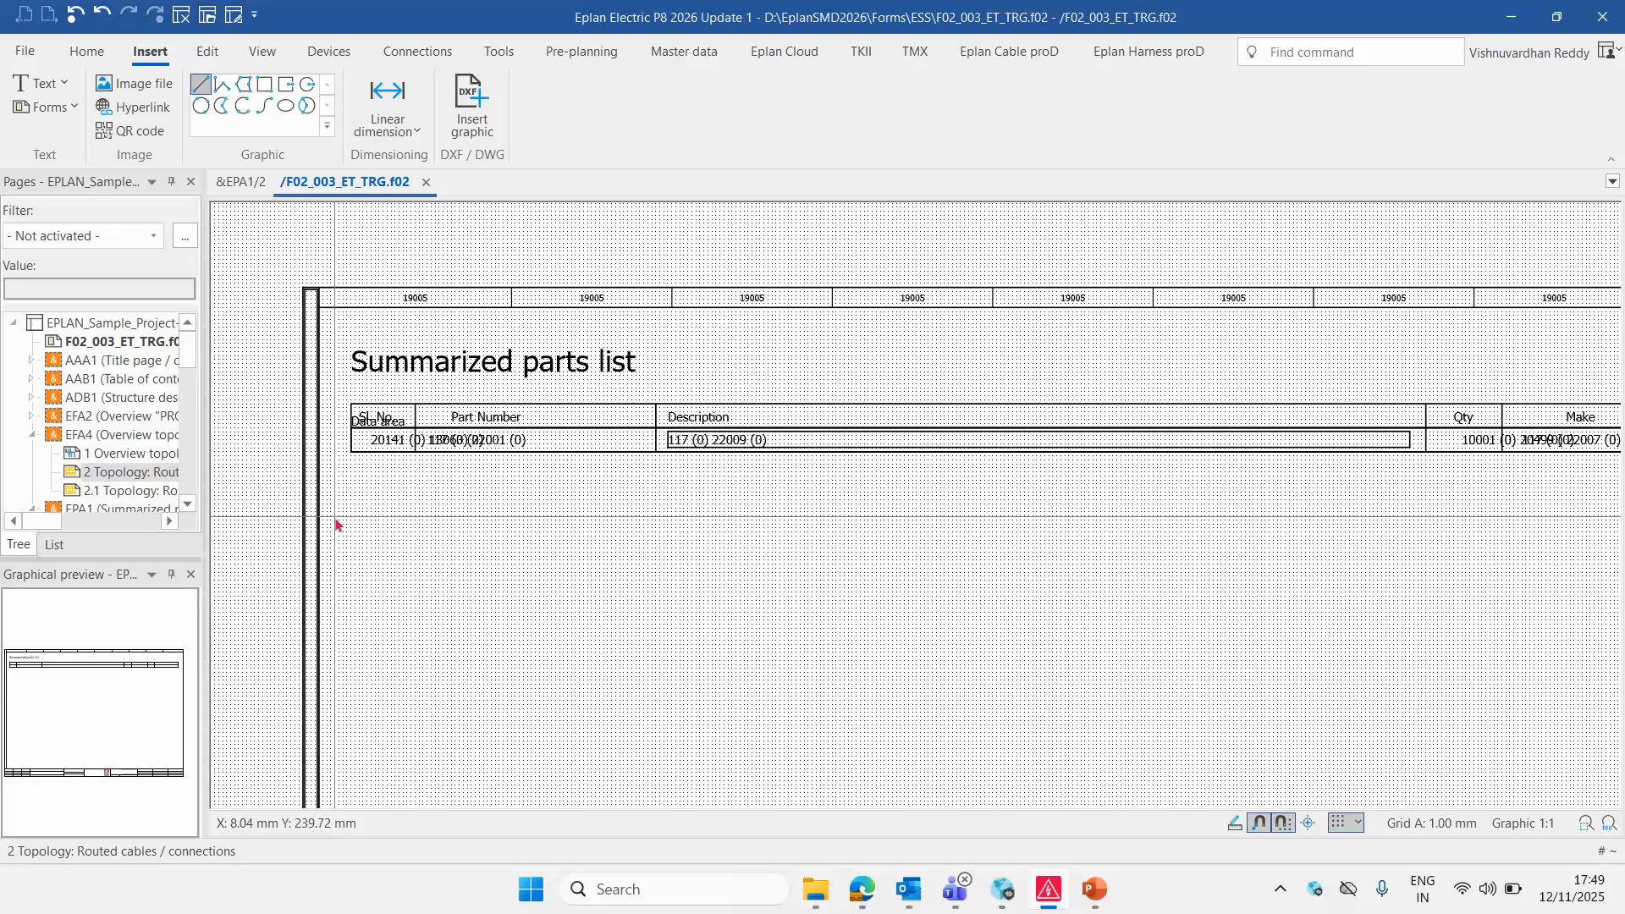
scroll(305, 474, "up", 5)
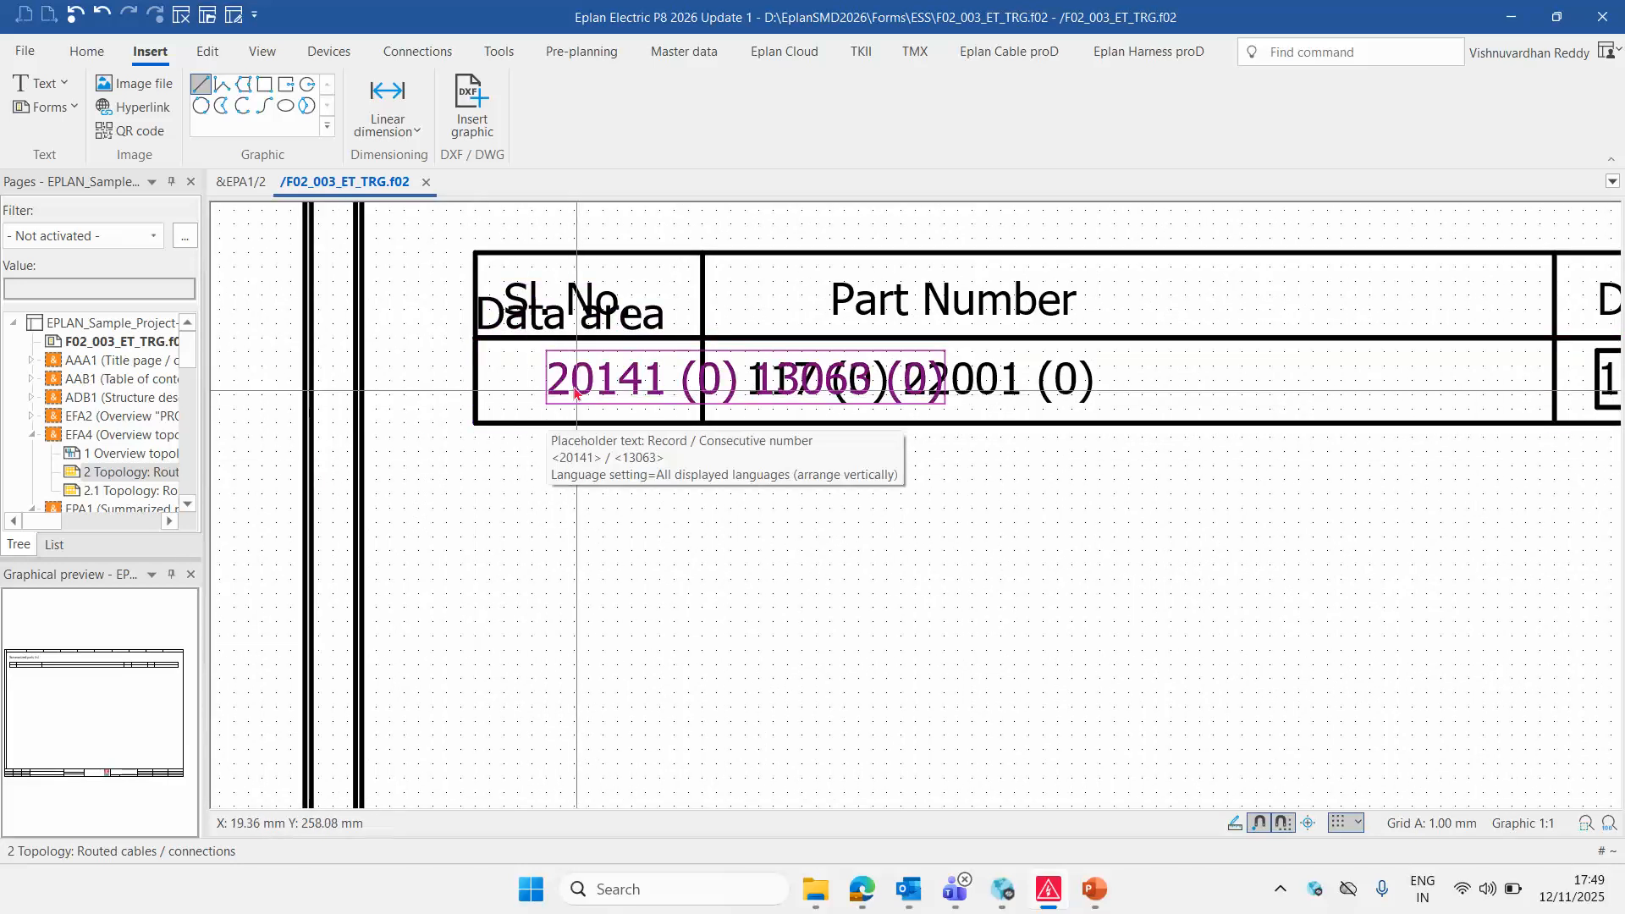
double_click(556, 366)
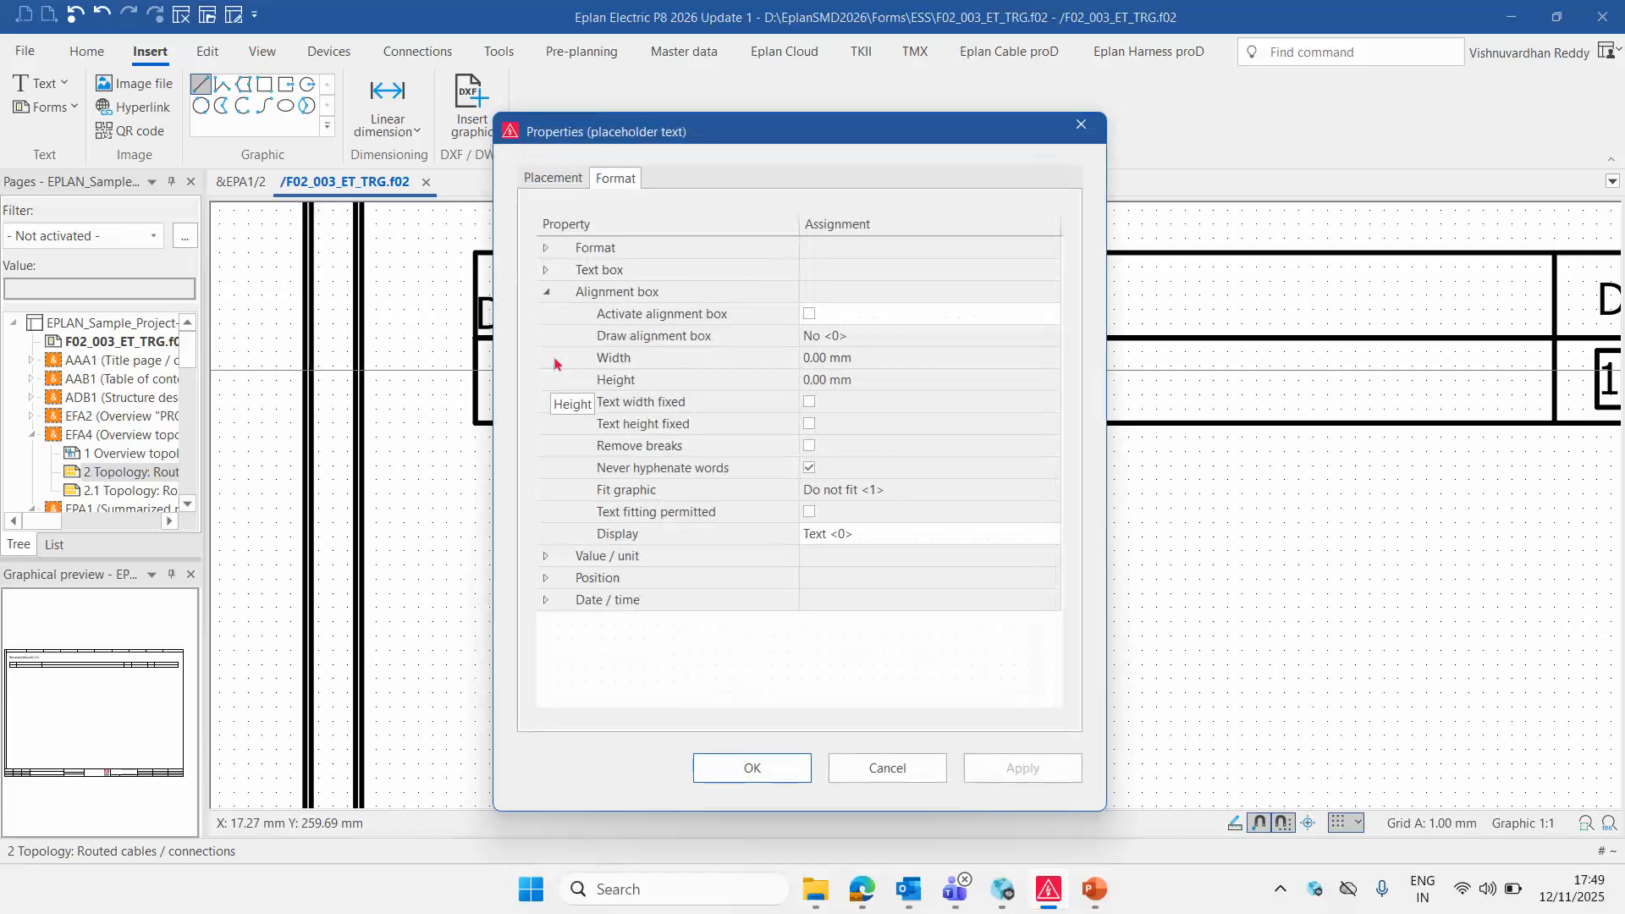
left_click(550, 178)
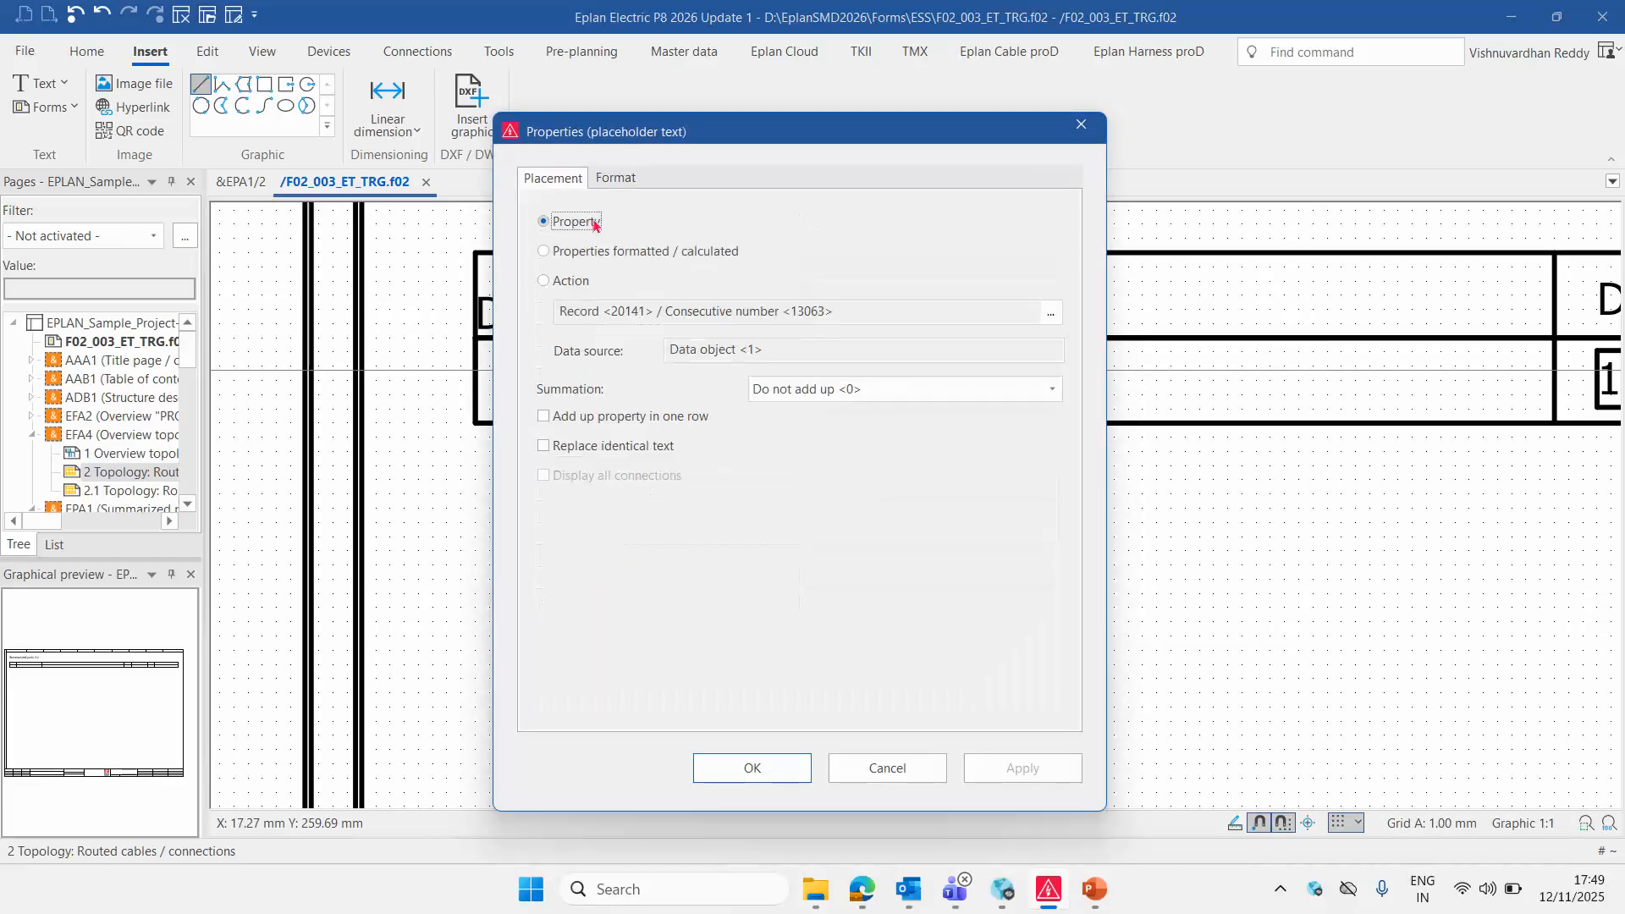
left_click(1080, 125)
scroll(358, 466, "down", 3)
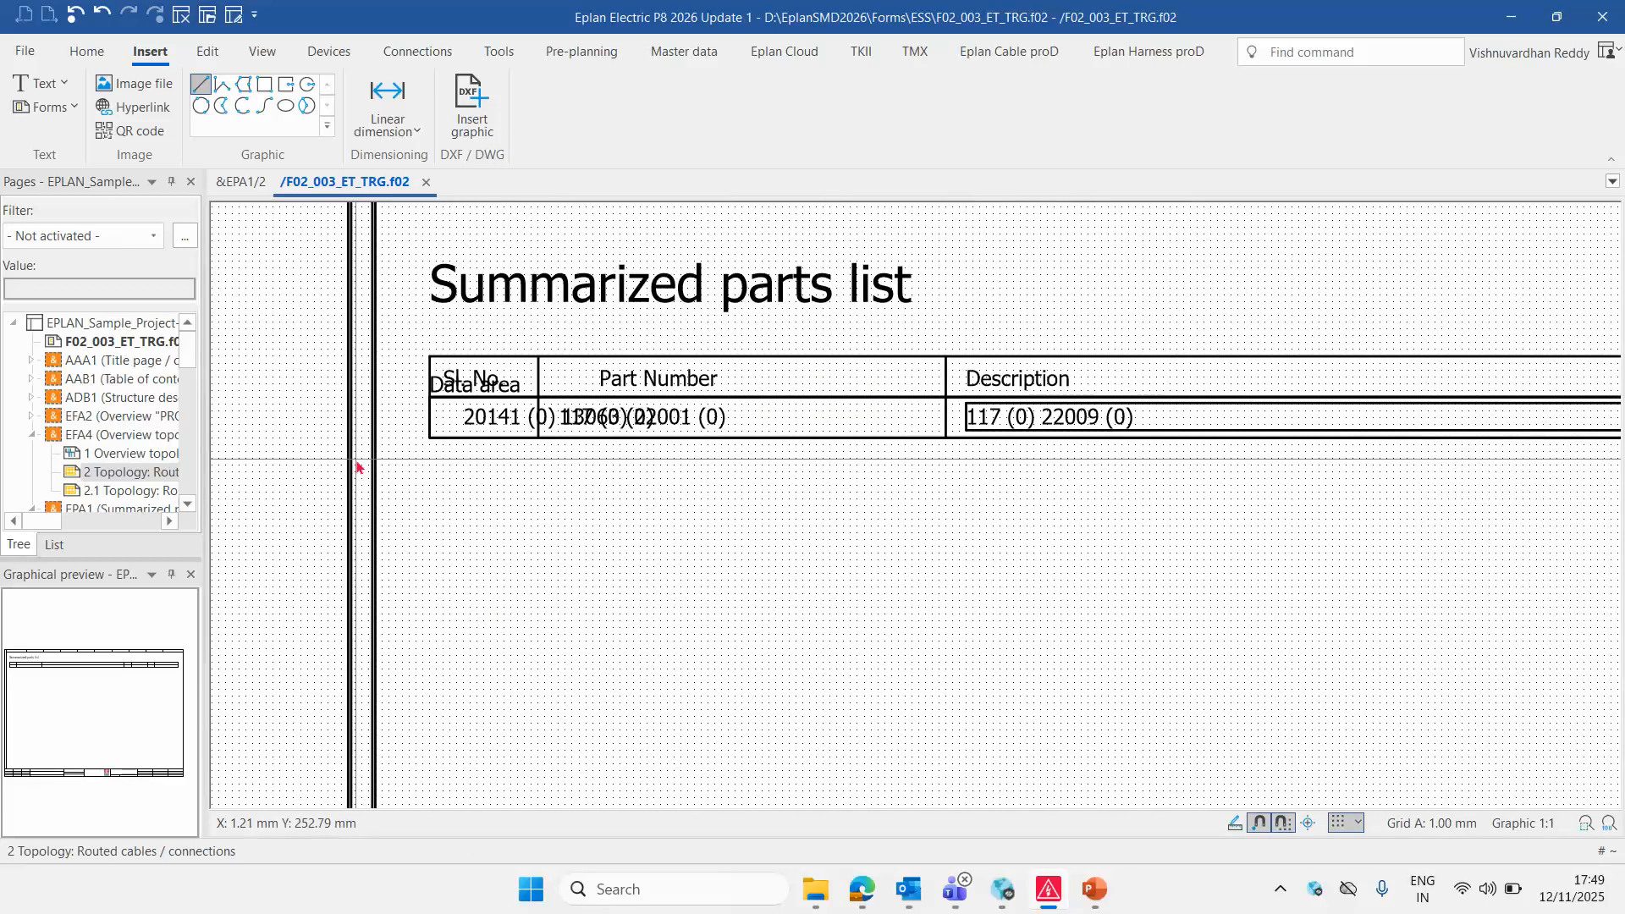
scroll(358, 466, "down", 1)
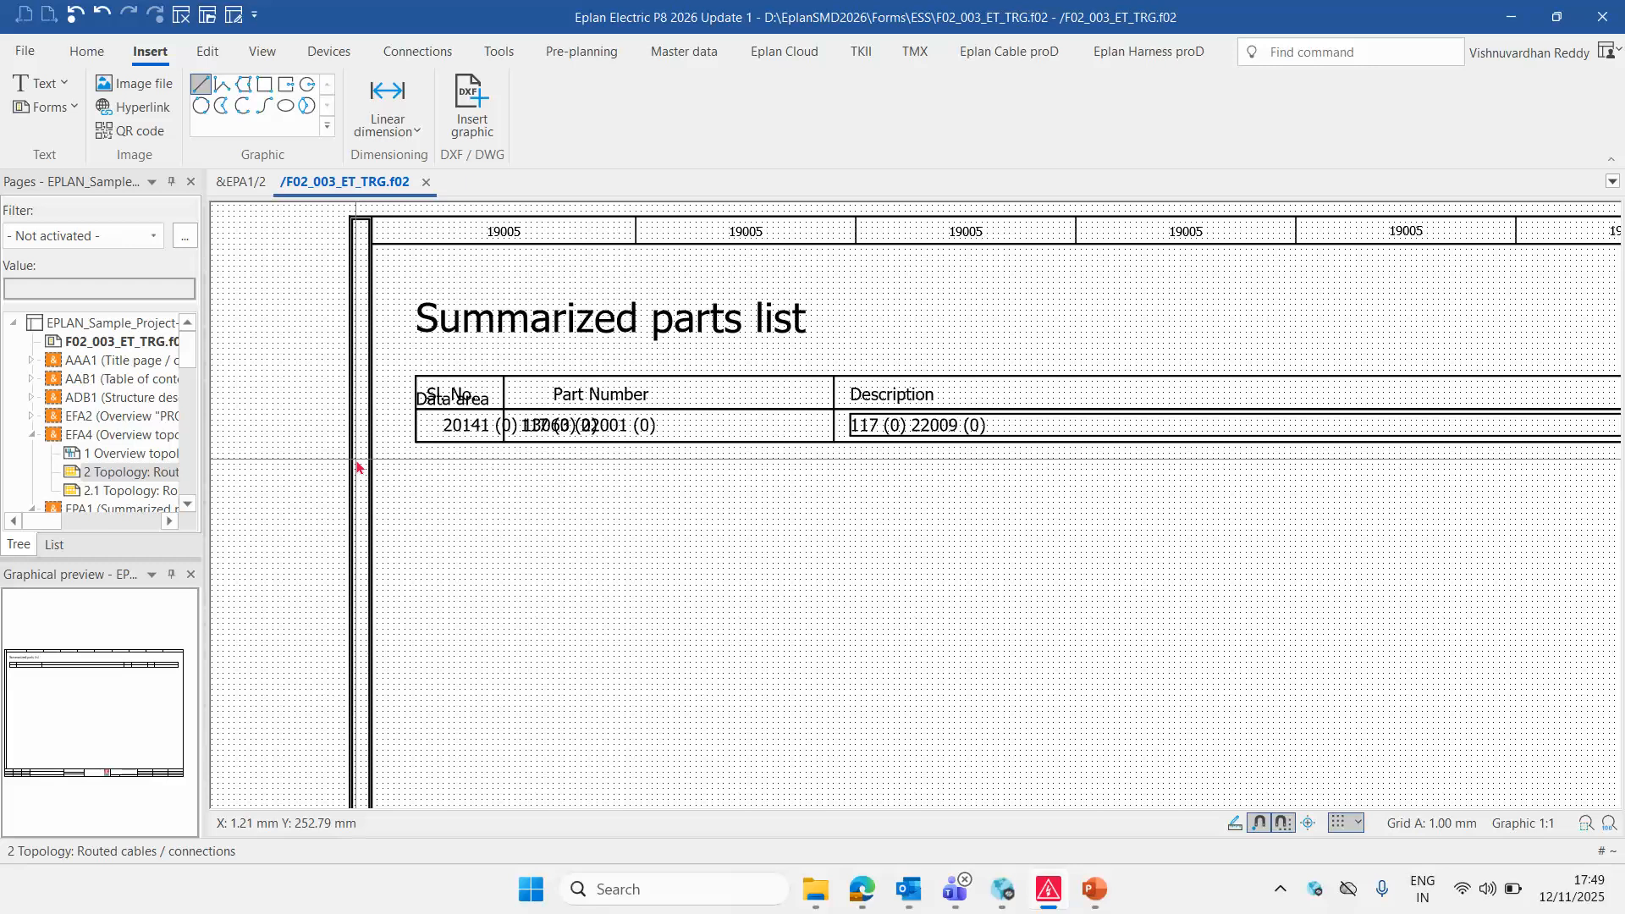
scroll(358, 466, "down", 3)
scroll(853, 552, "up", 2)
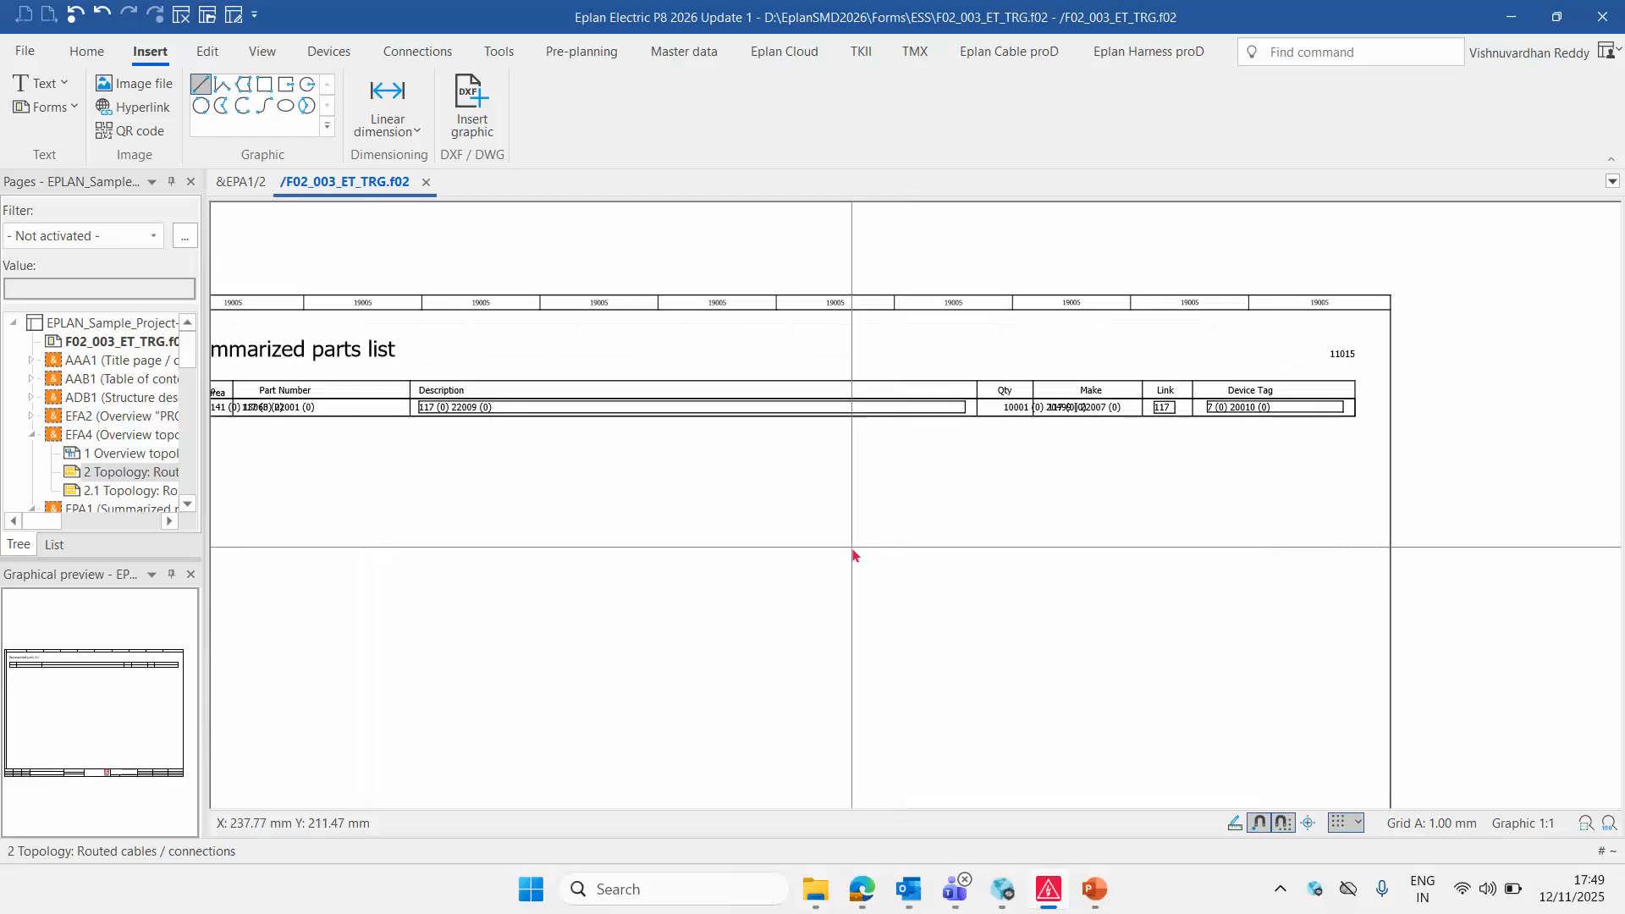
scroll(853, 555, "up", 1)
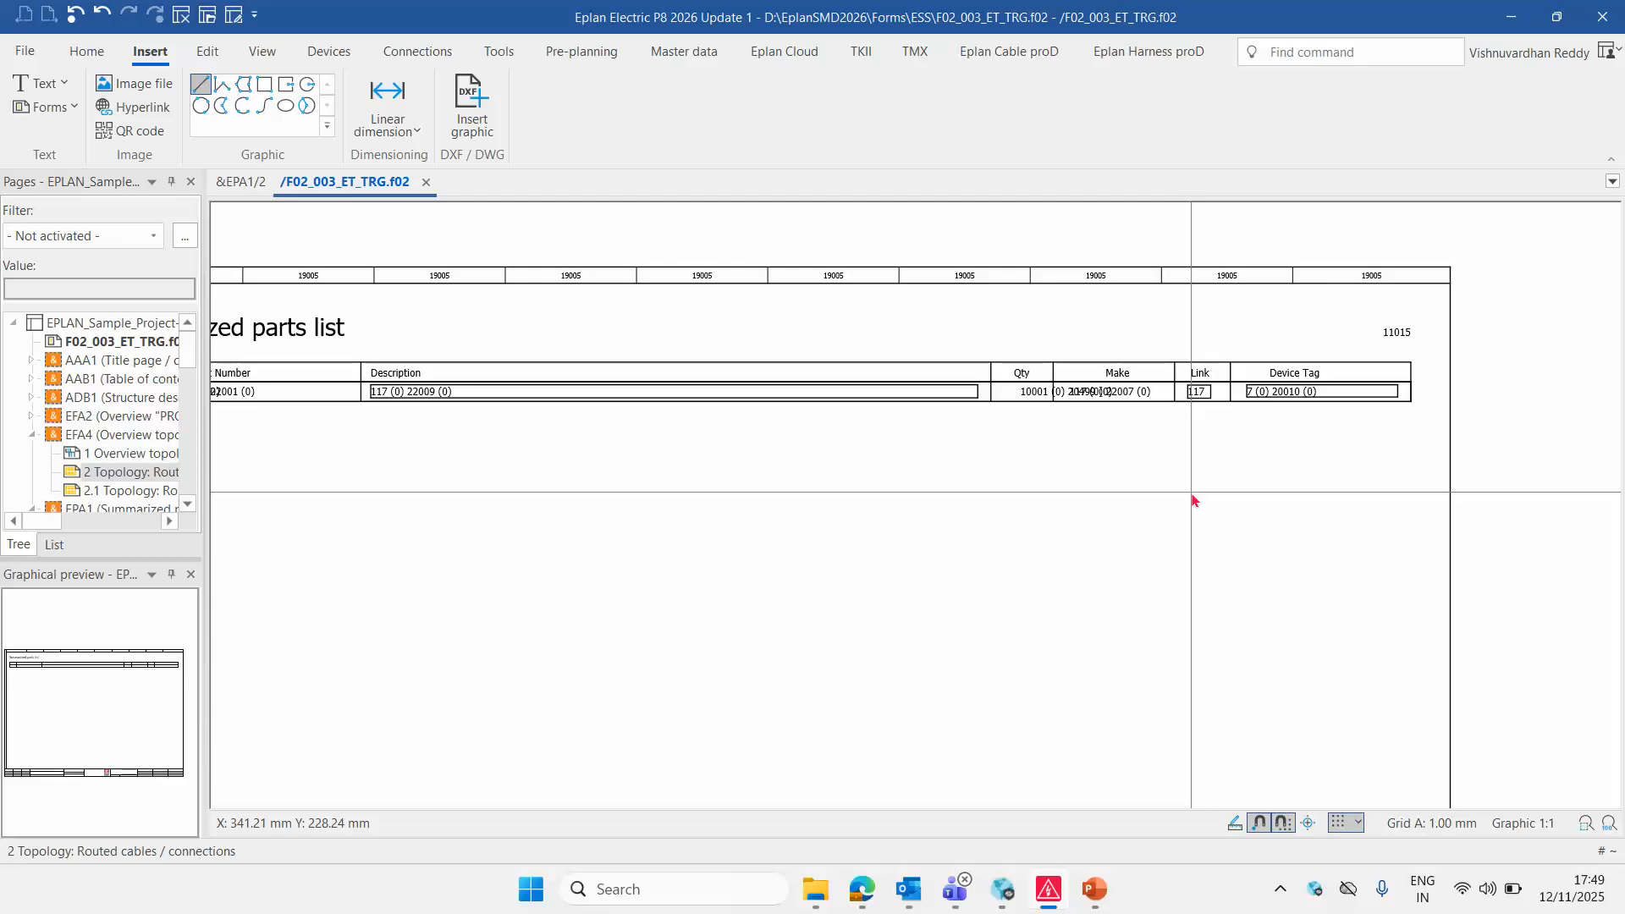
scroll(1190, 491, "down", 3)
scroll(596, 447, "up", 2)
scroll(596, 449, "up", 4)
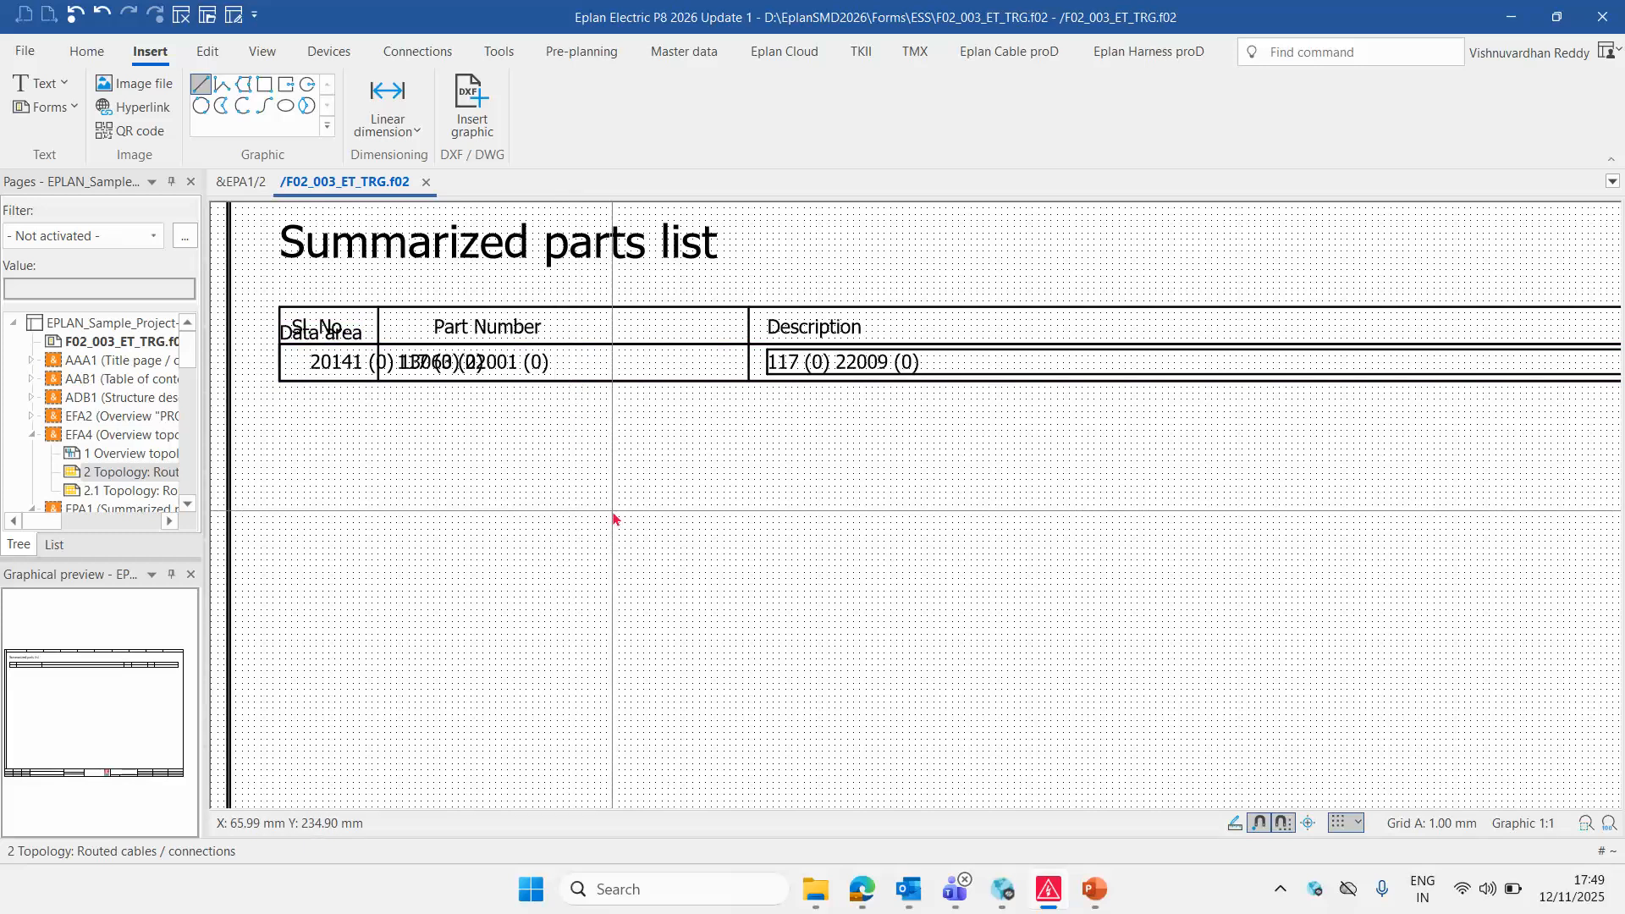
Switch the display of properties as numbers off to read the placeholders' property names, and switch it back on
left_click(260, 52)
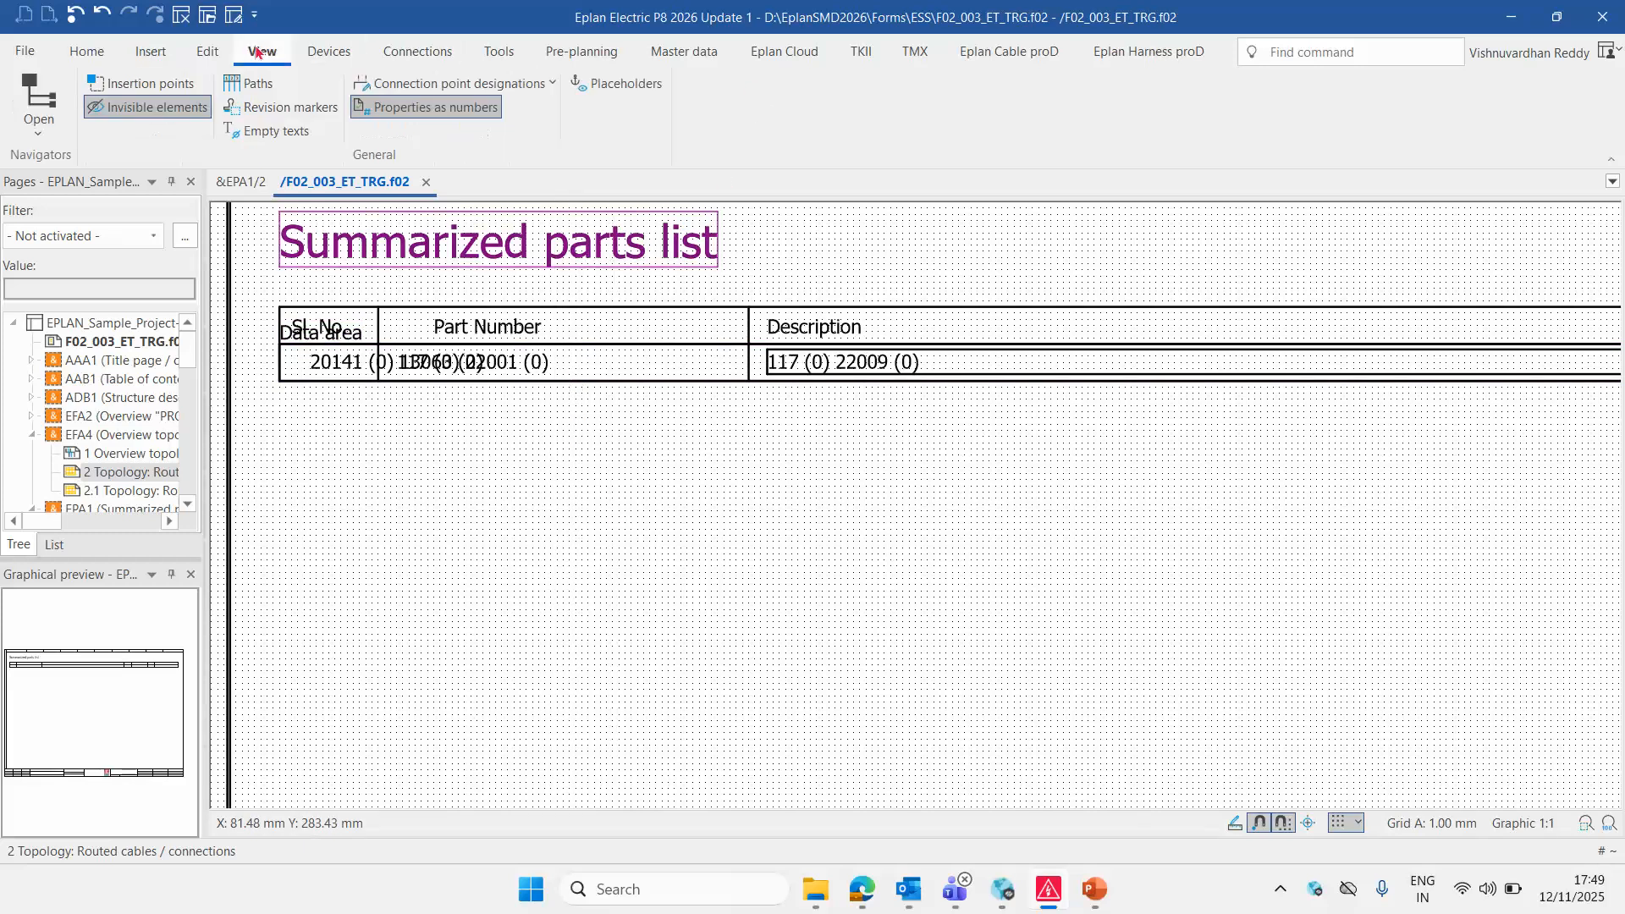
left_click(417, 109)
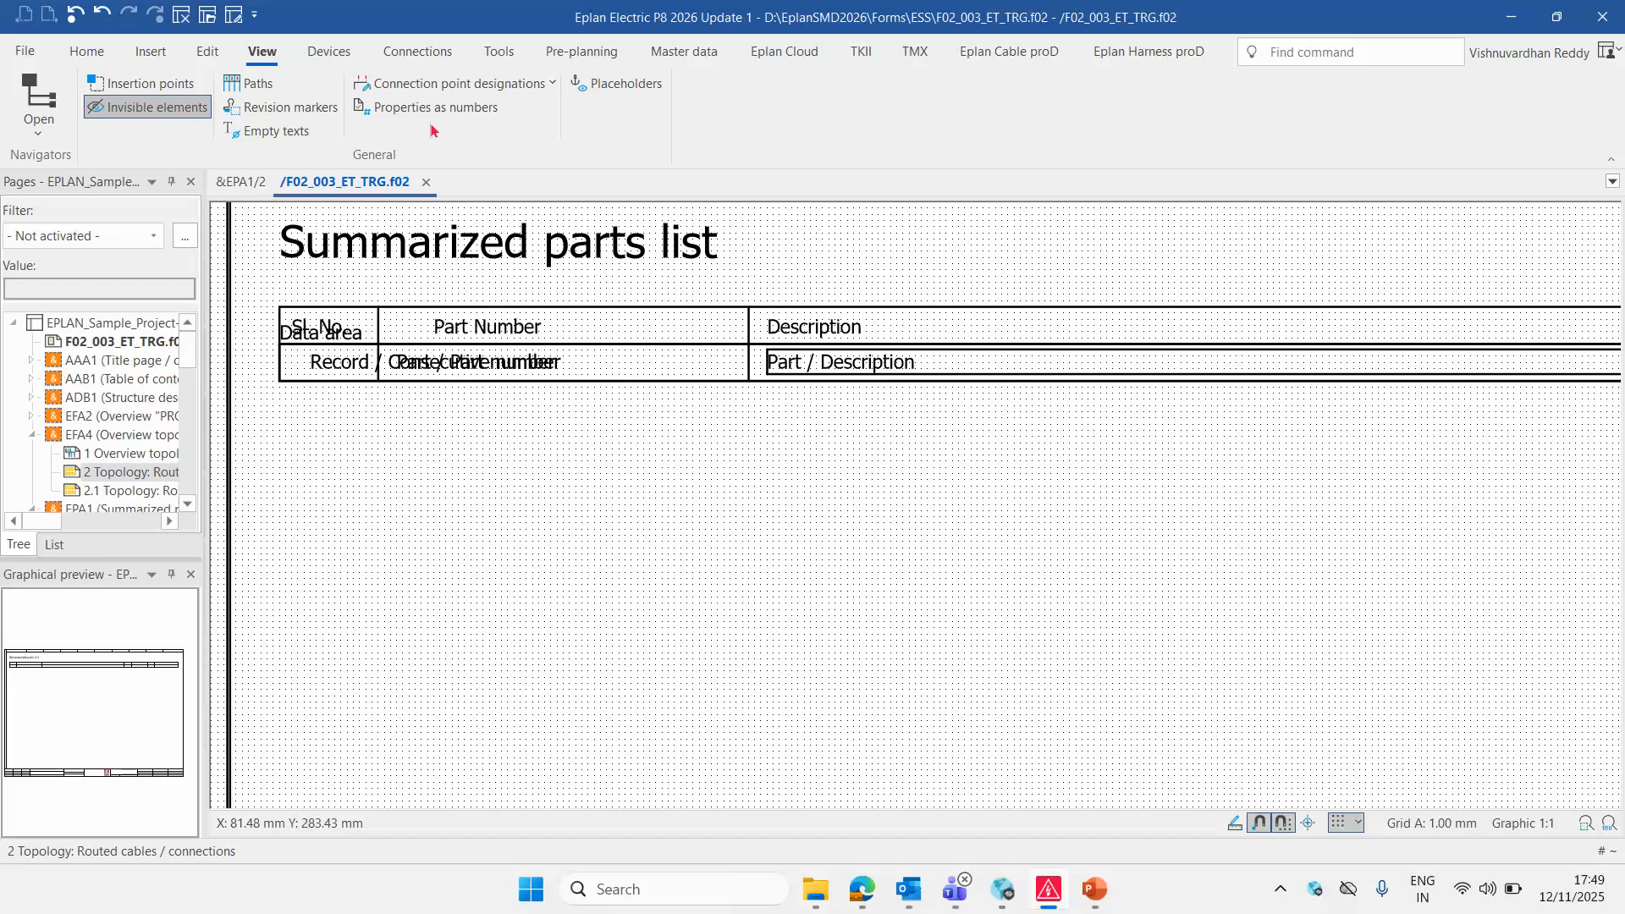
scroll(433, 130, "down", 4)
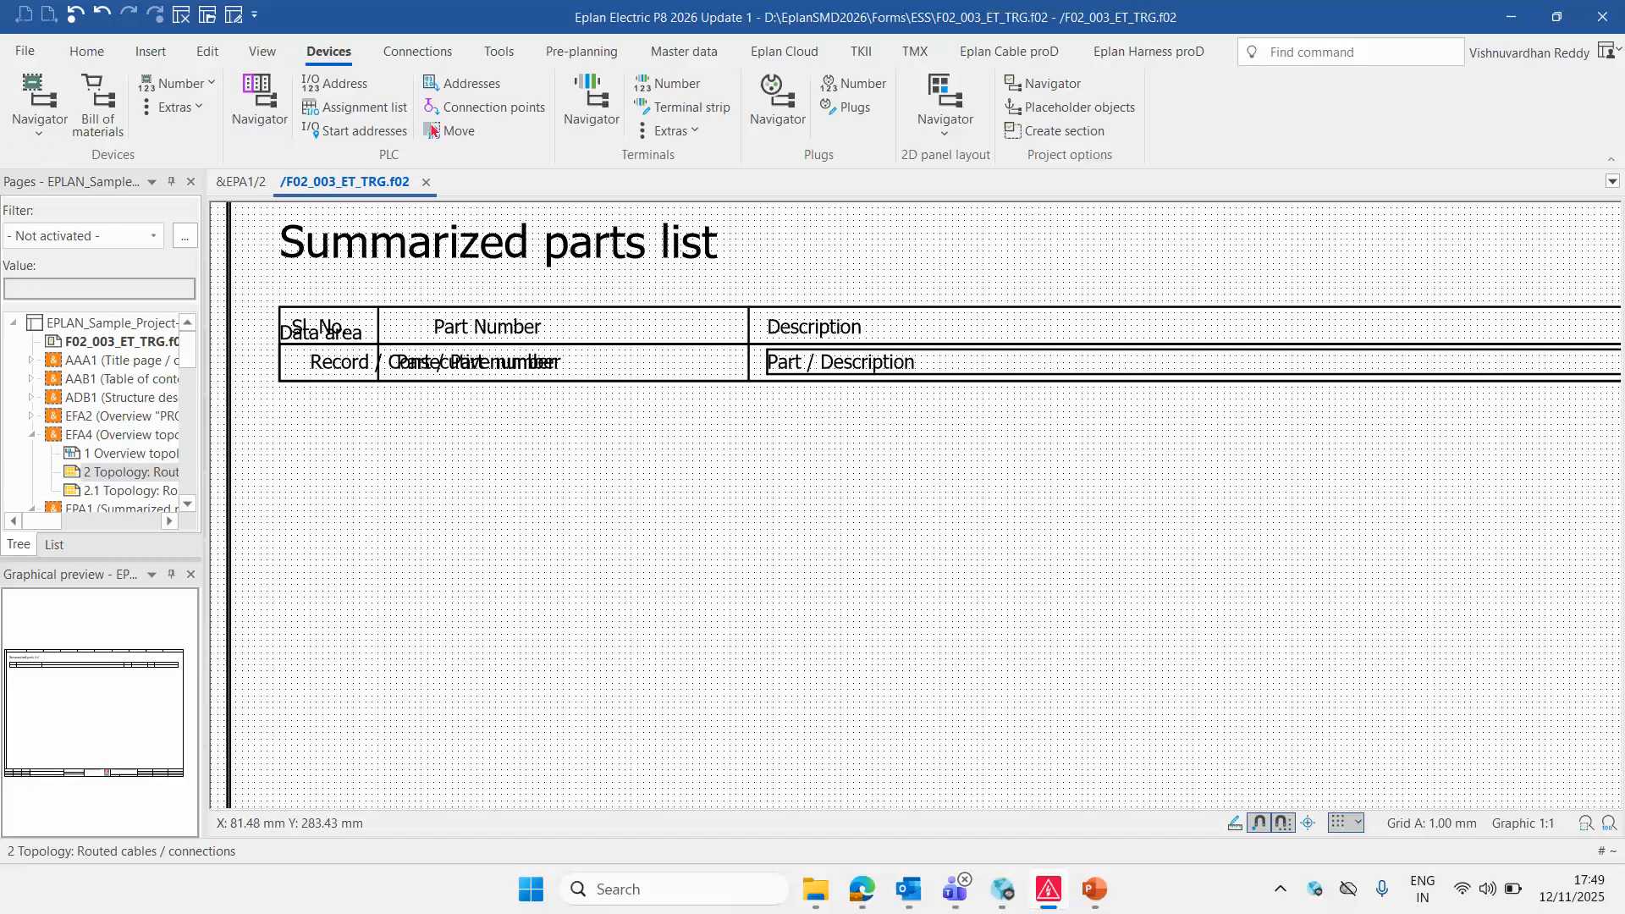
left_click(264, 53)
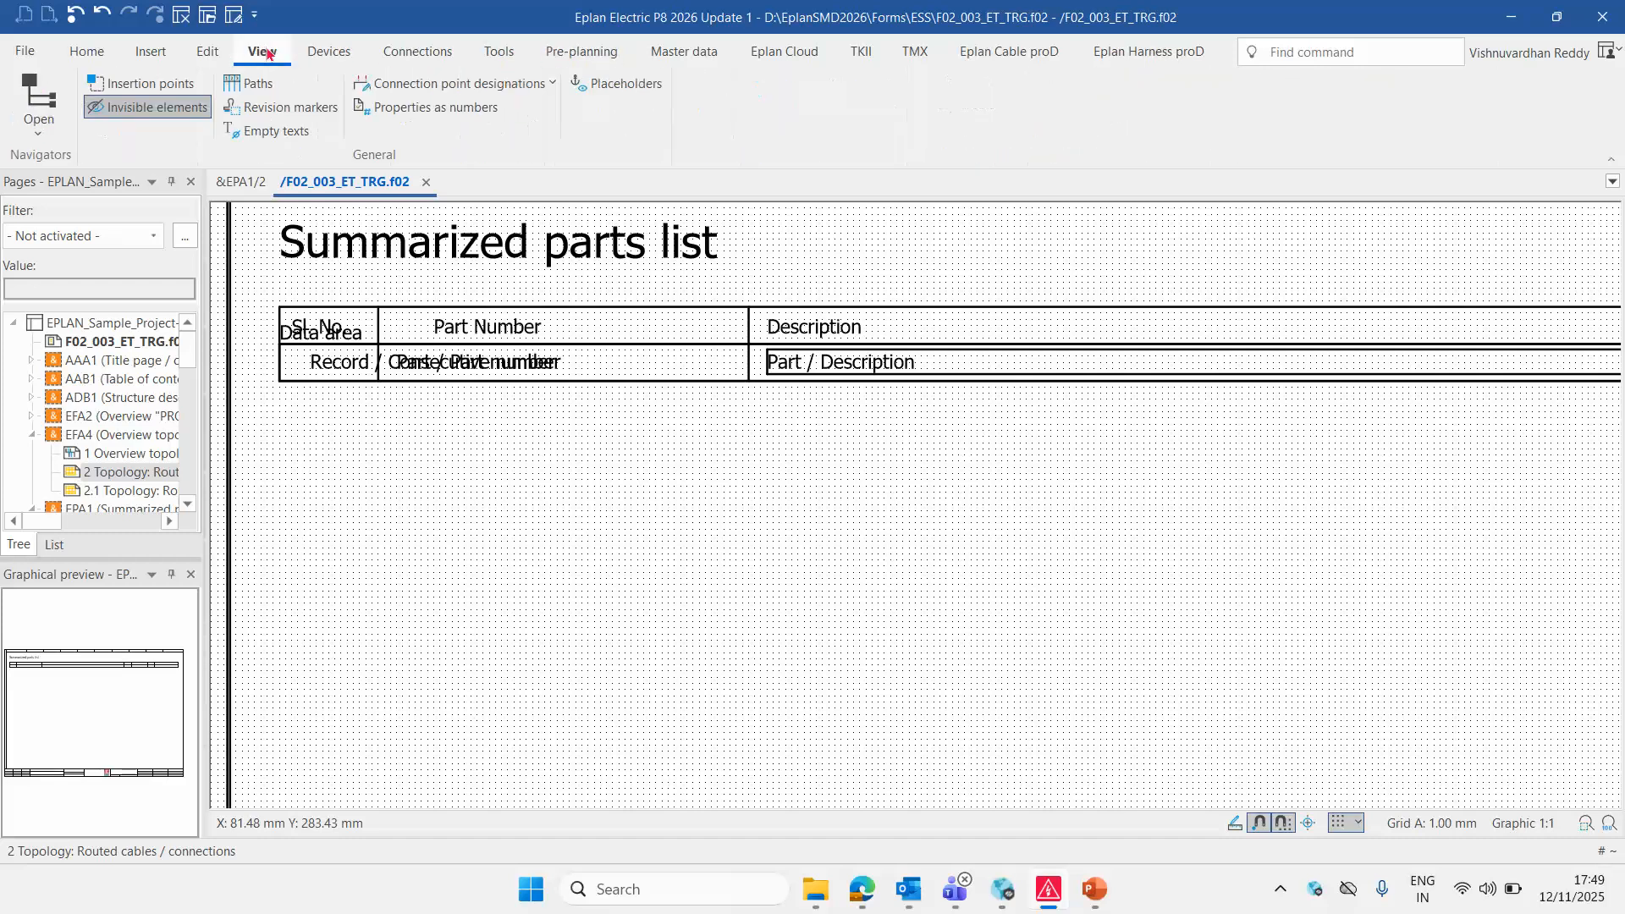
left_click(418, 108)
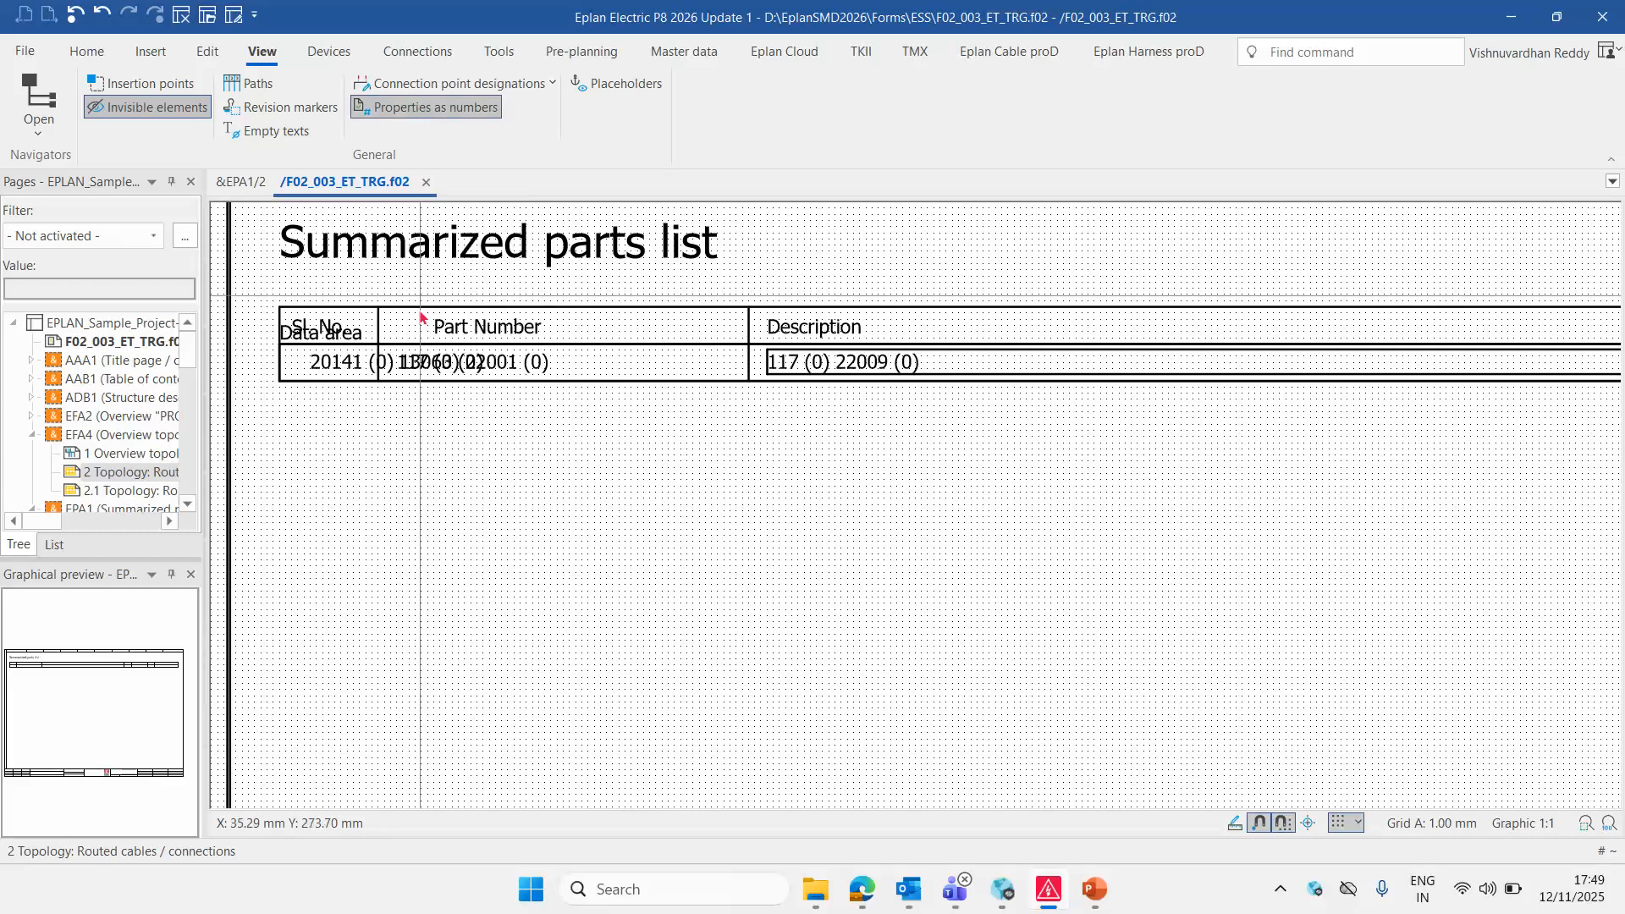
scroll(390, 456, "down", 1)
scroll(390, 456, "down", 1)
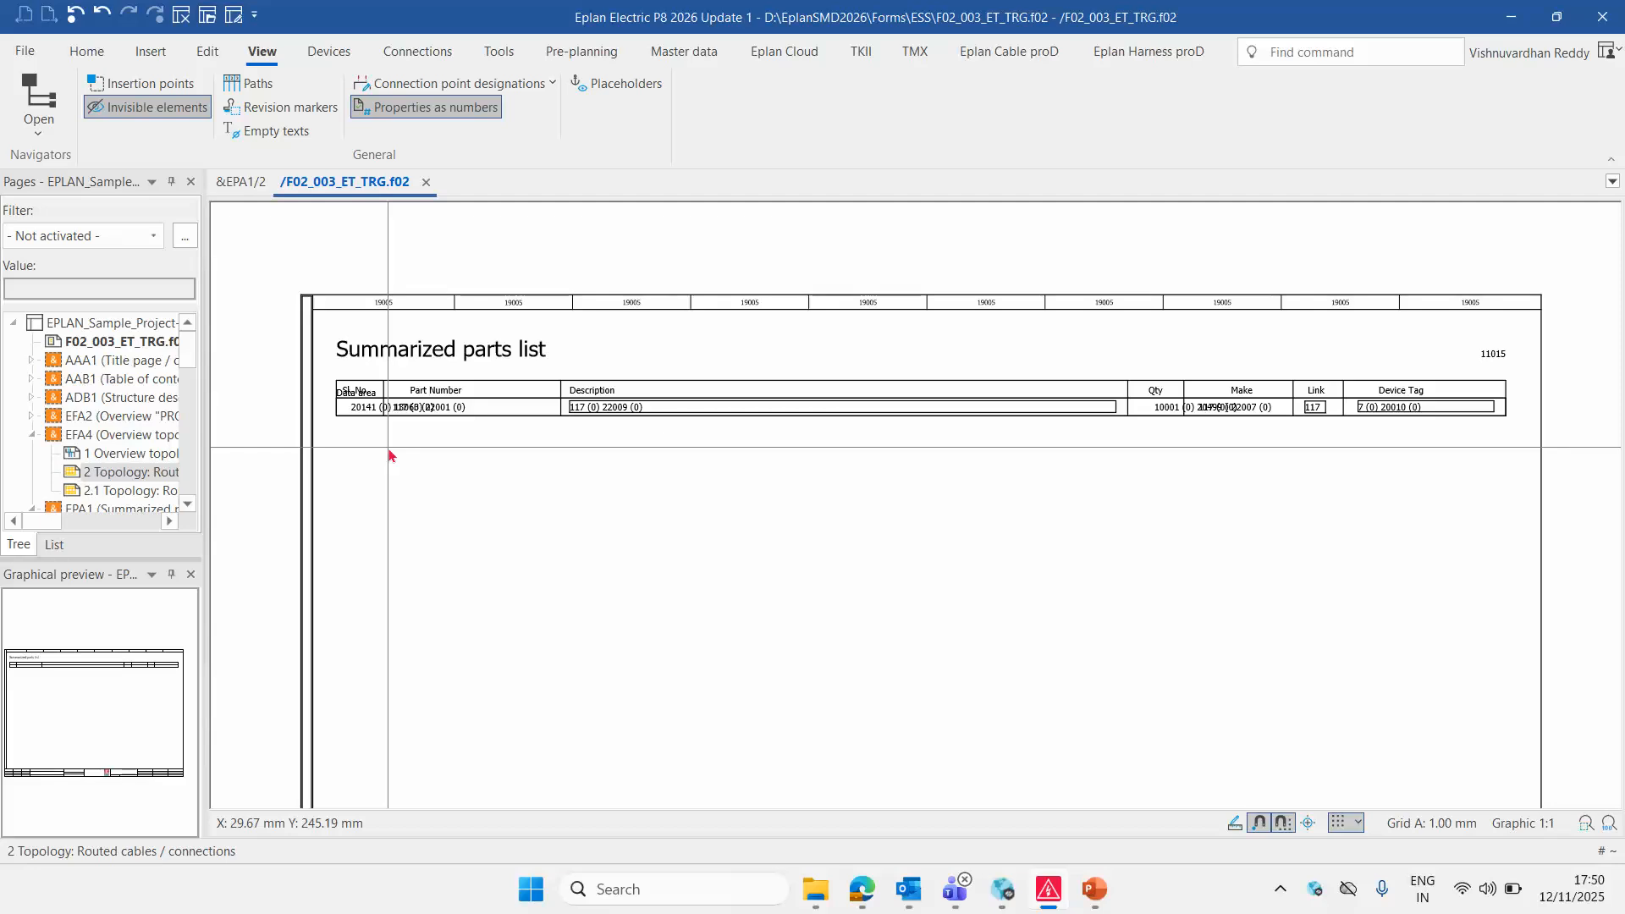
scroll(388, 447, "down", 1)
scroll(361, 500, "down", 3)
scroll(337, 644, "up", 4)
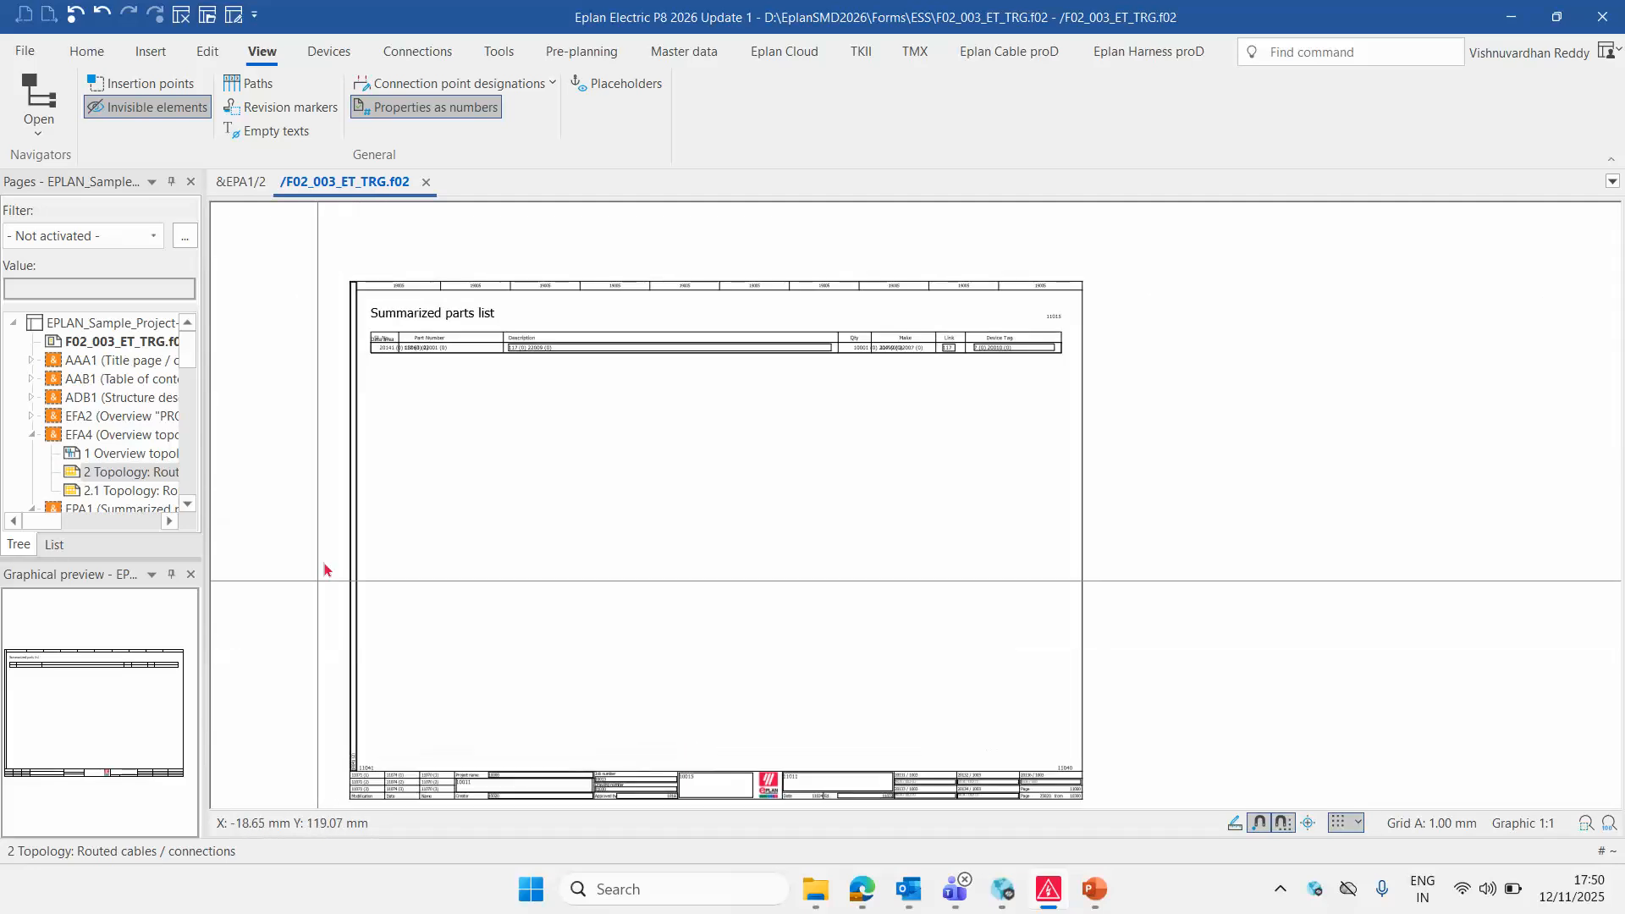
Measure the available table height with a linear dimension from the top edge of the placeholder row down to just above the title block
left_click(150, 52)
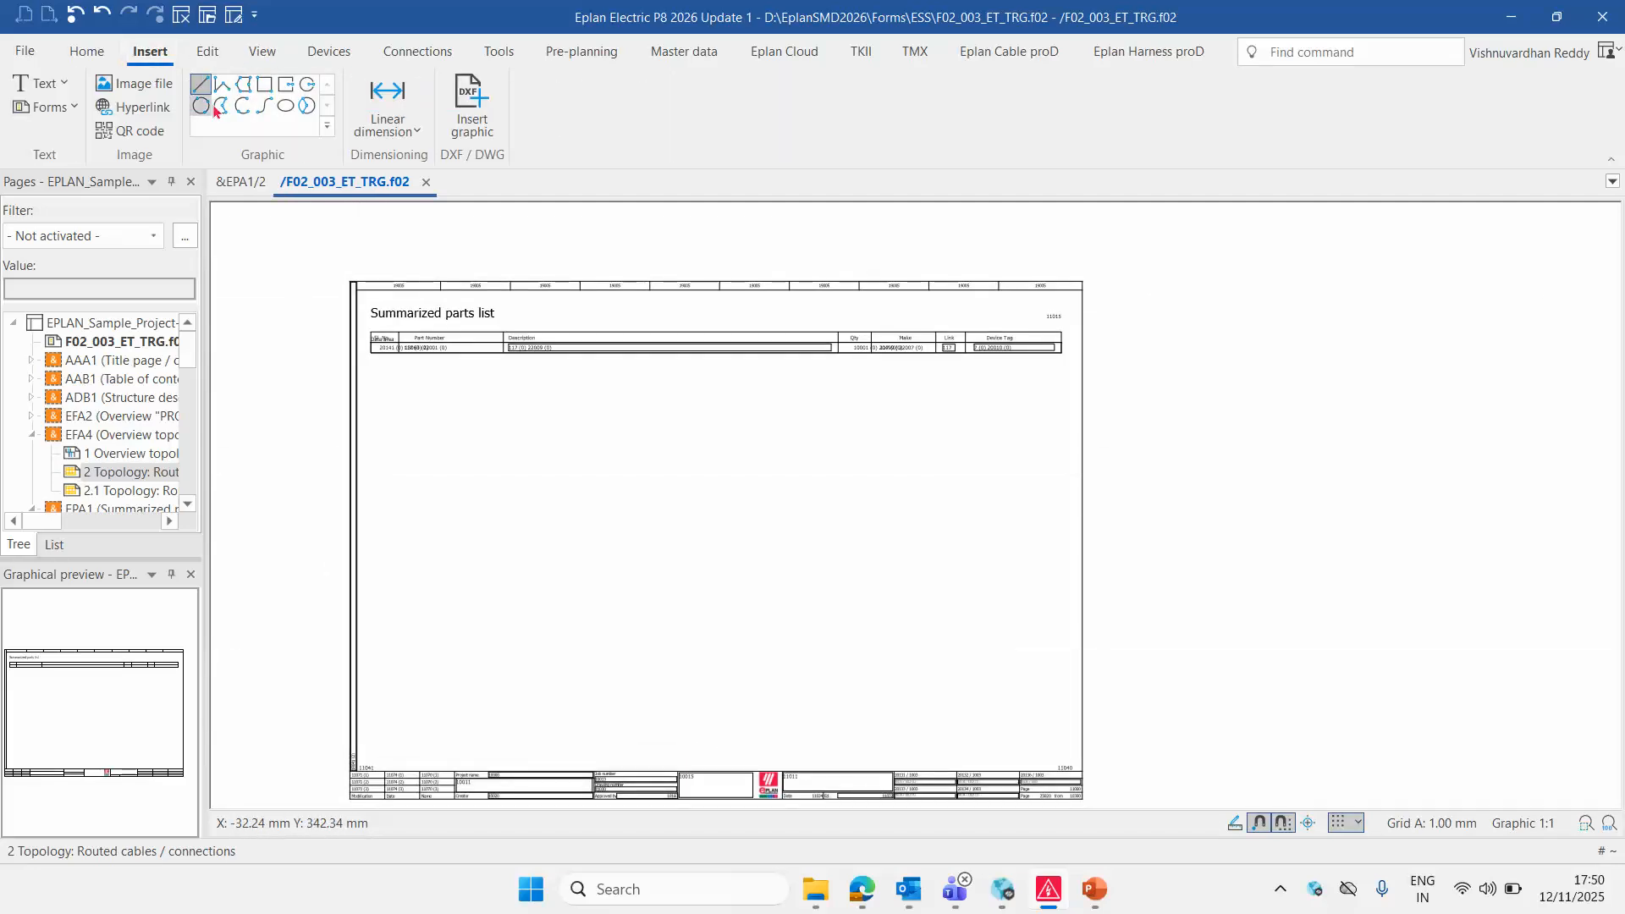
left_click(364, 95)
scroll(316, 355, "up", 2)
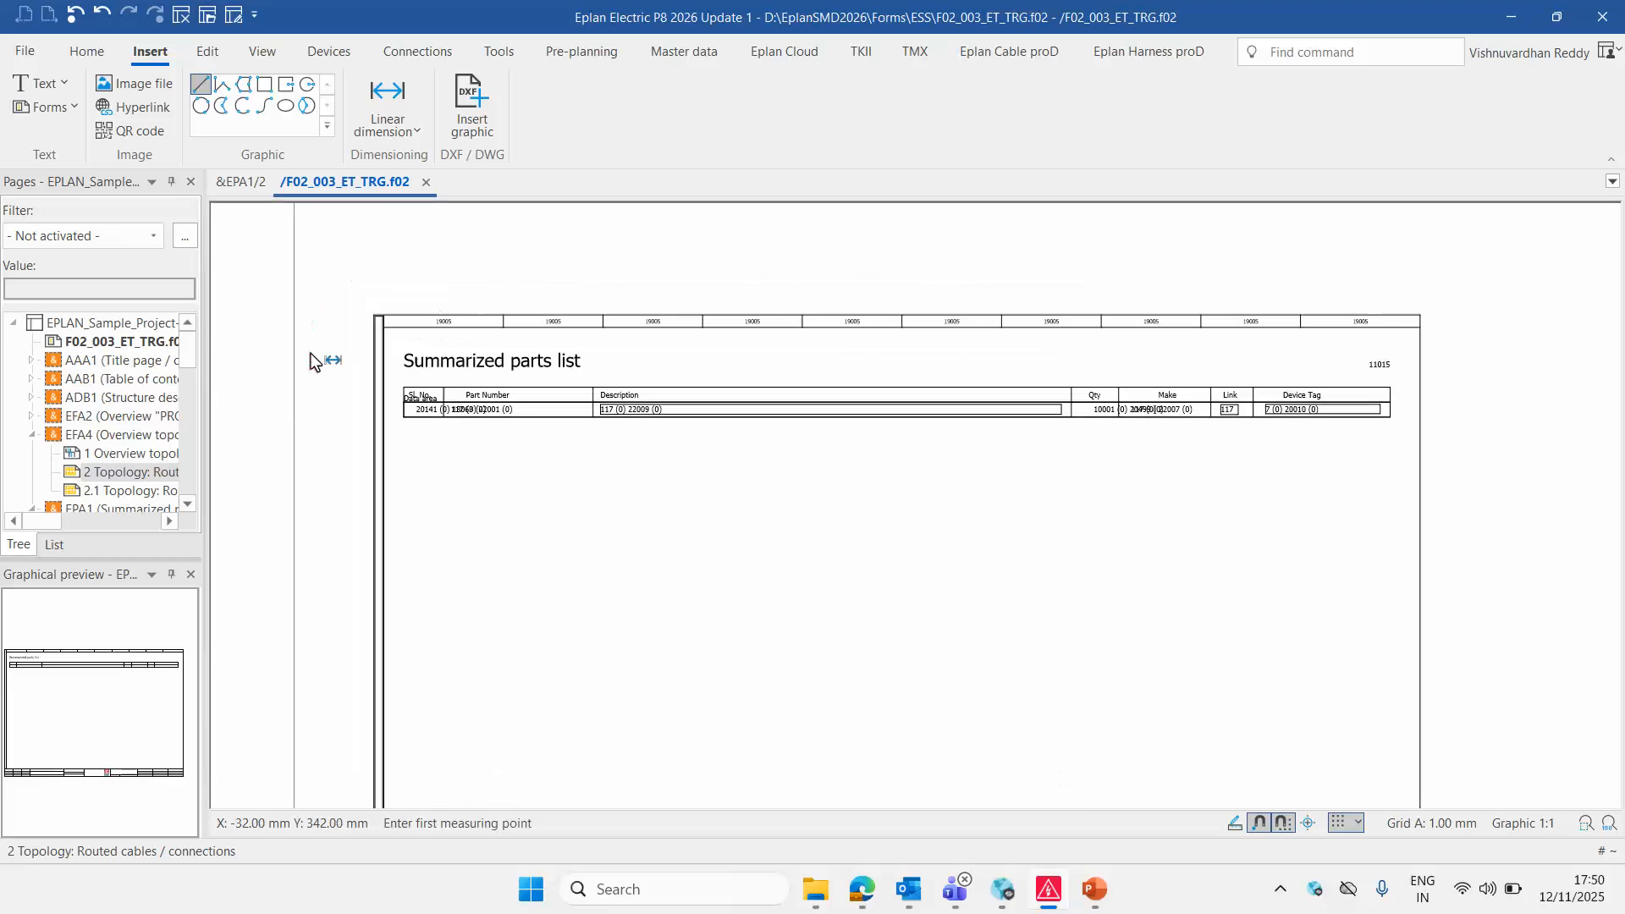
scroll(392, 472, "up", 3)
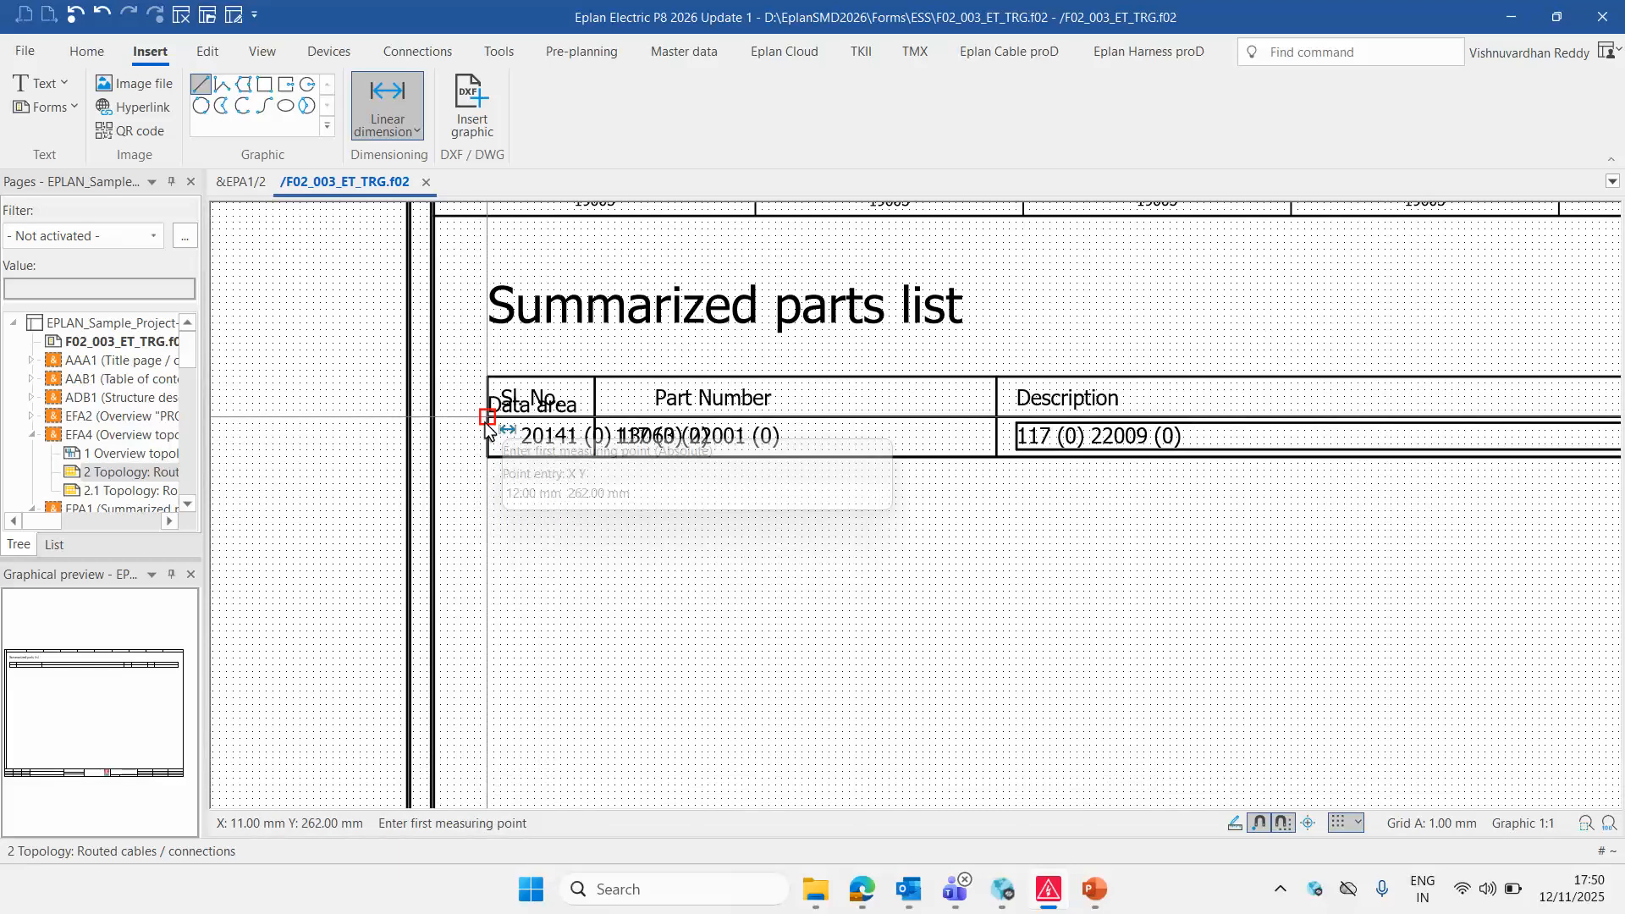
left_click(487, 417)
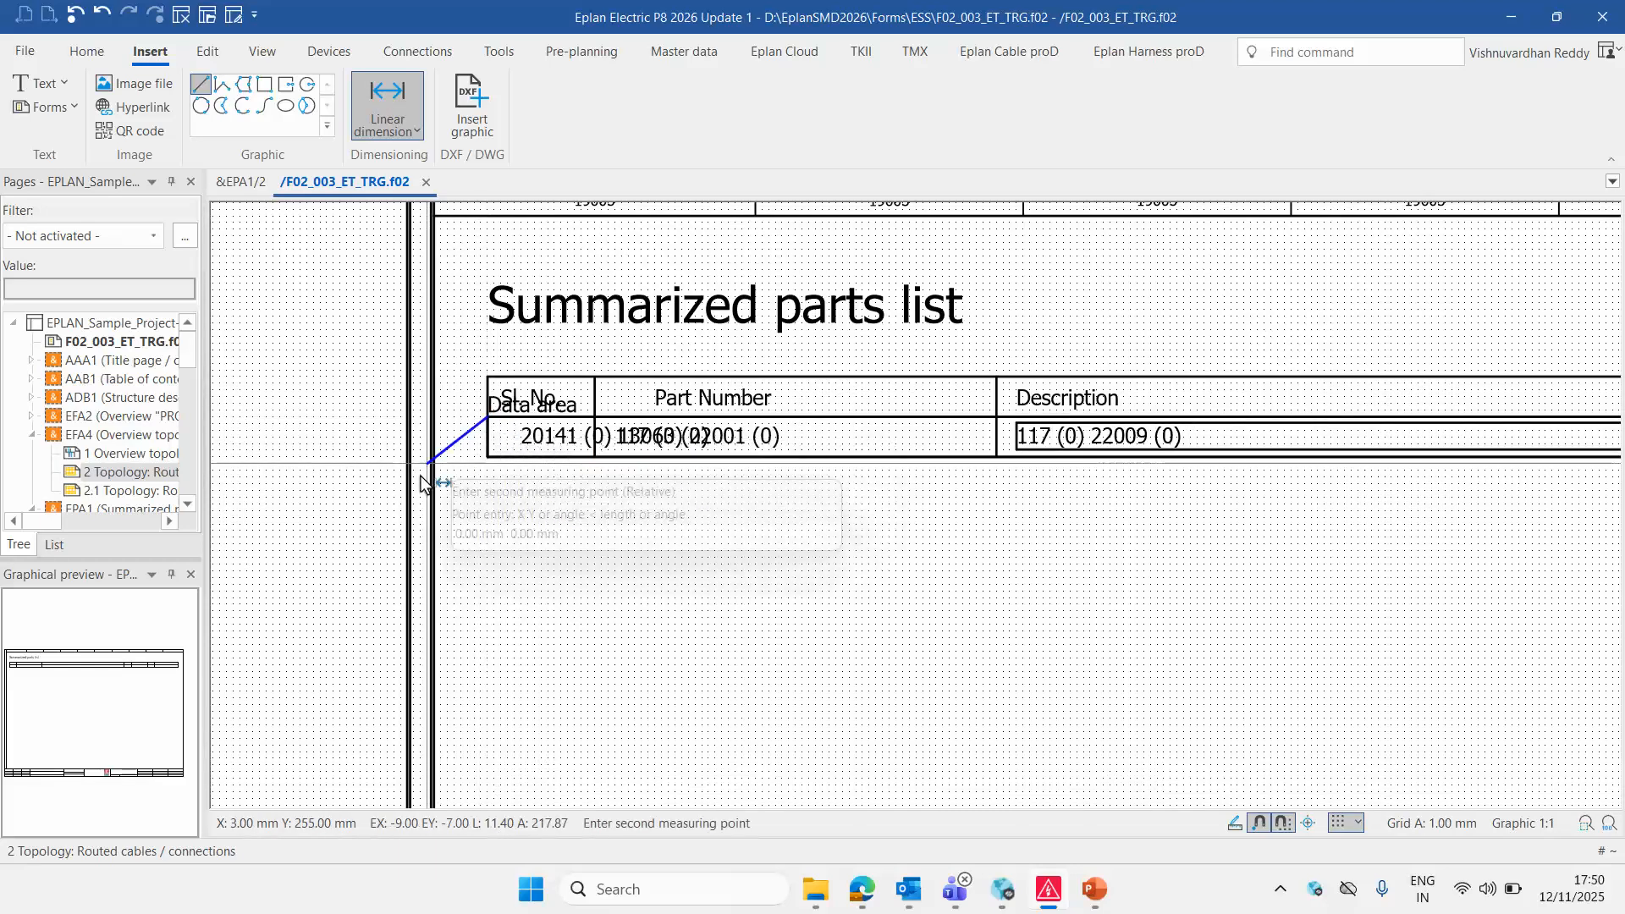
scroll(423, 474, "down", 4)
scroll(423, 653, "up", 3)
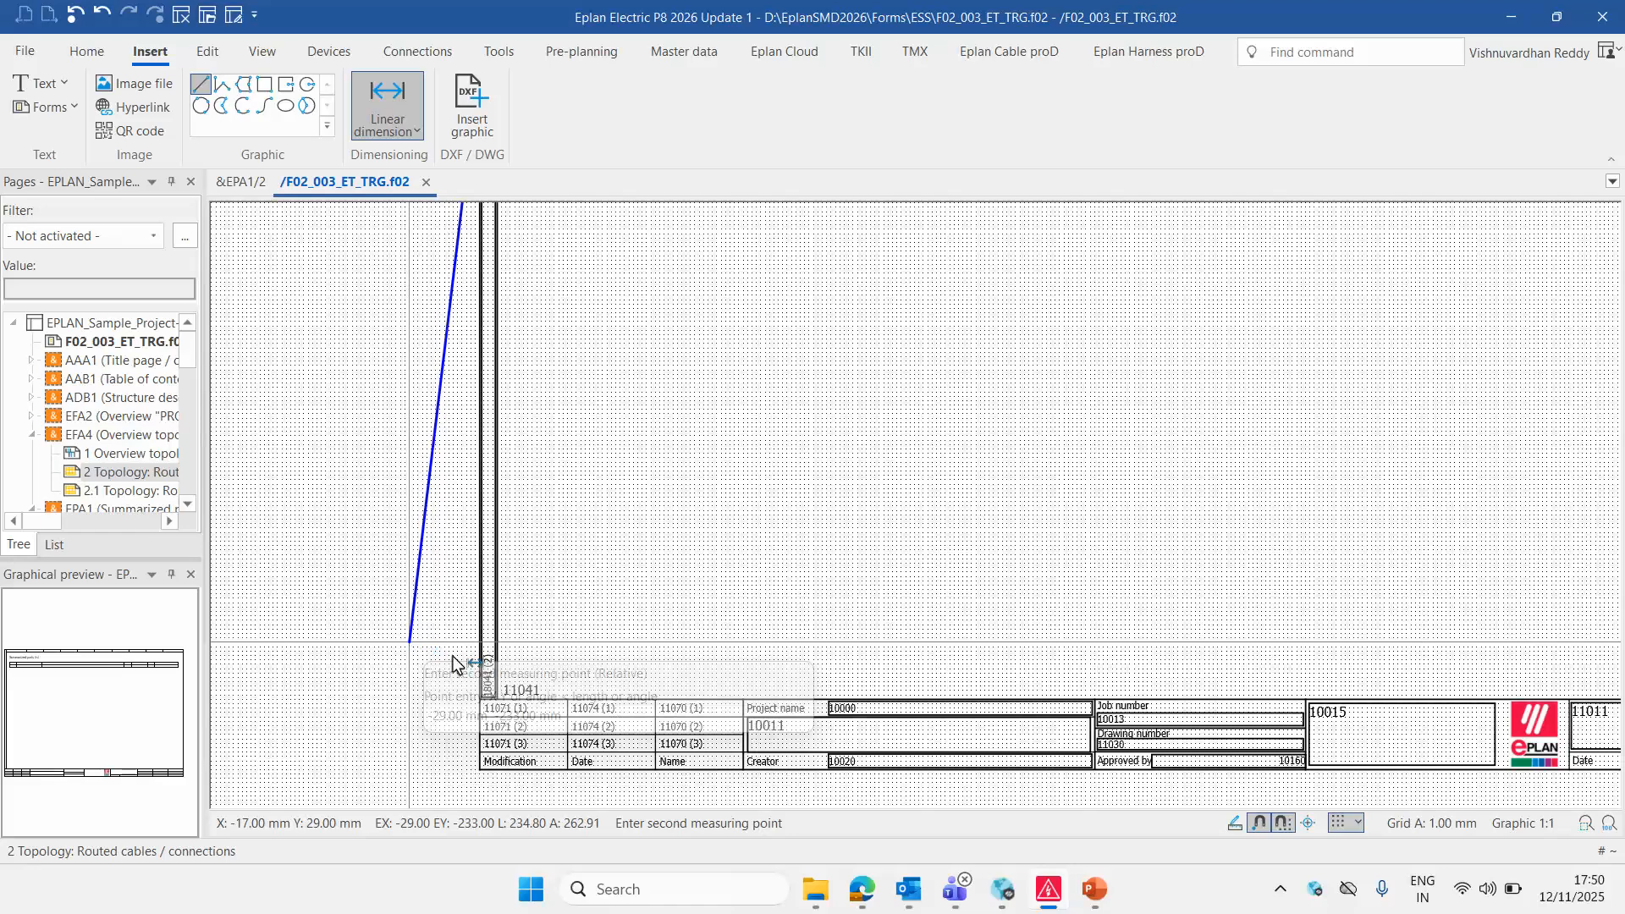
left_click(542, 655)
left_click(439, 495)
scroll(454, 601, "down", 3)
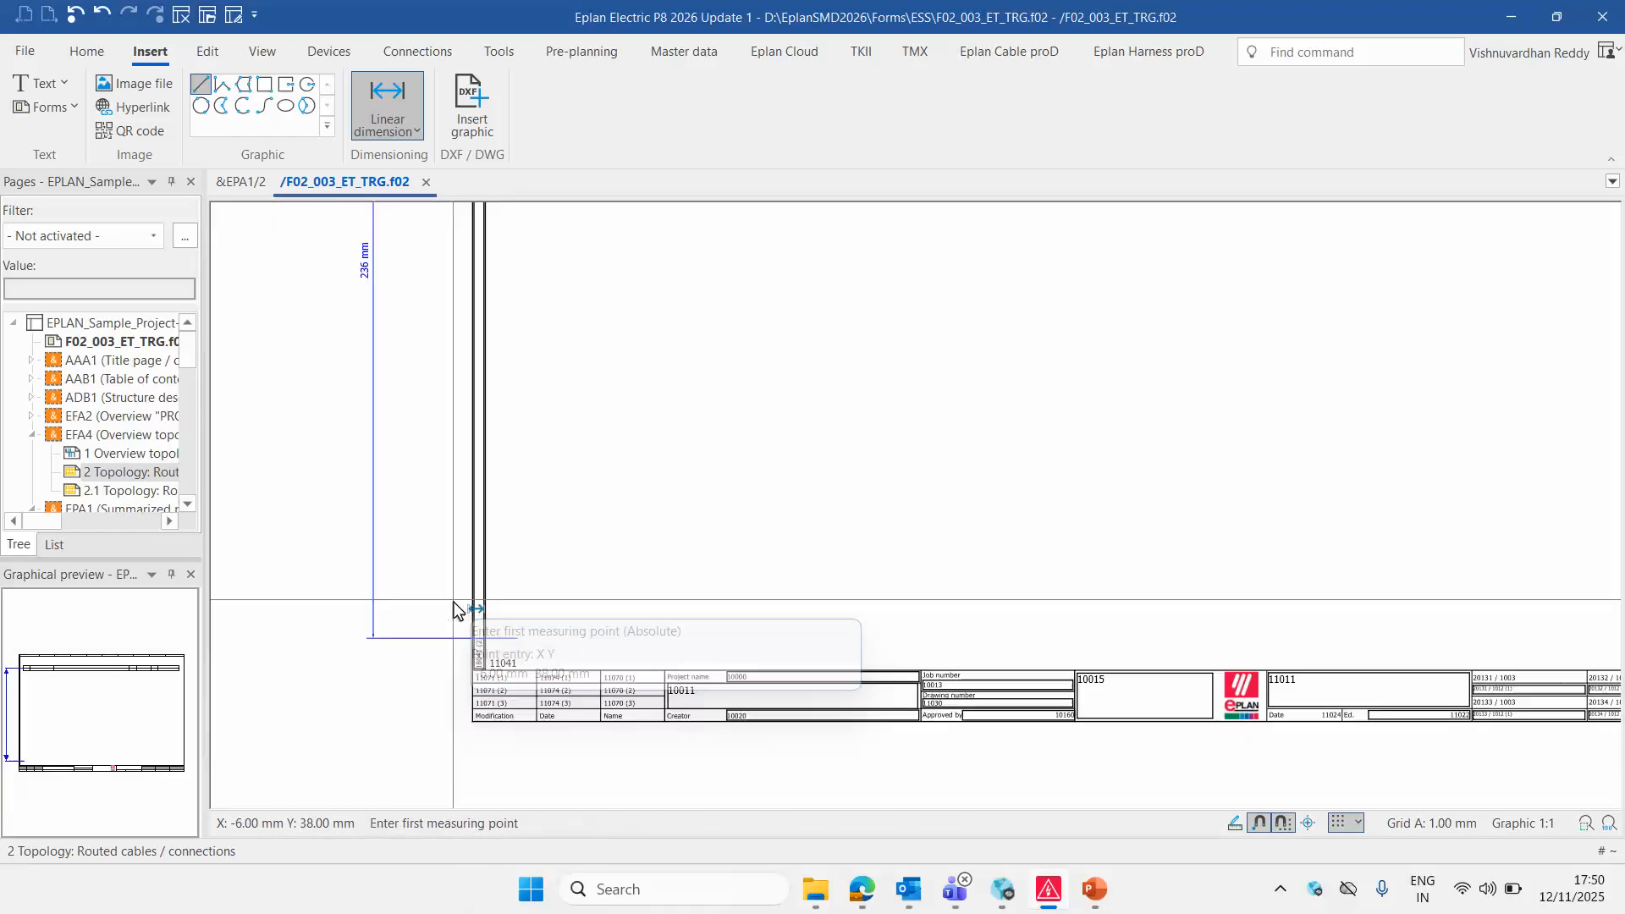
Measure the height of the placeholder row at its Sl. No. column with a second linear dimension and end dimensioning
scroll(421, 366, "up", 5)
scroll(435, 550, "down", 3)
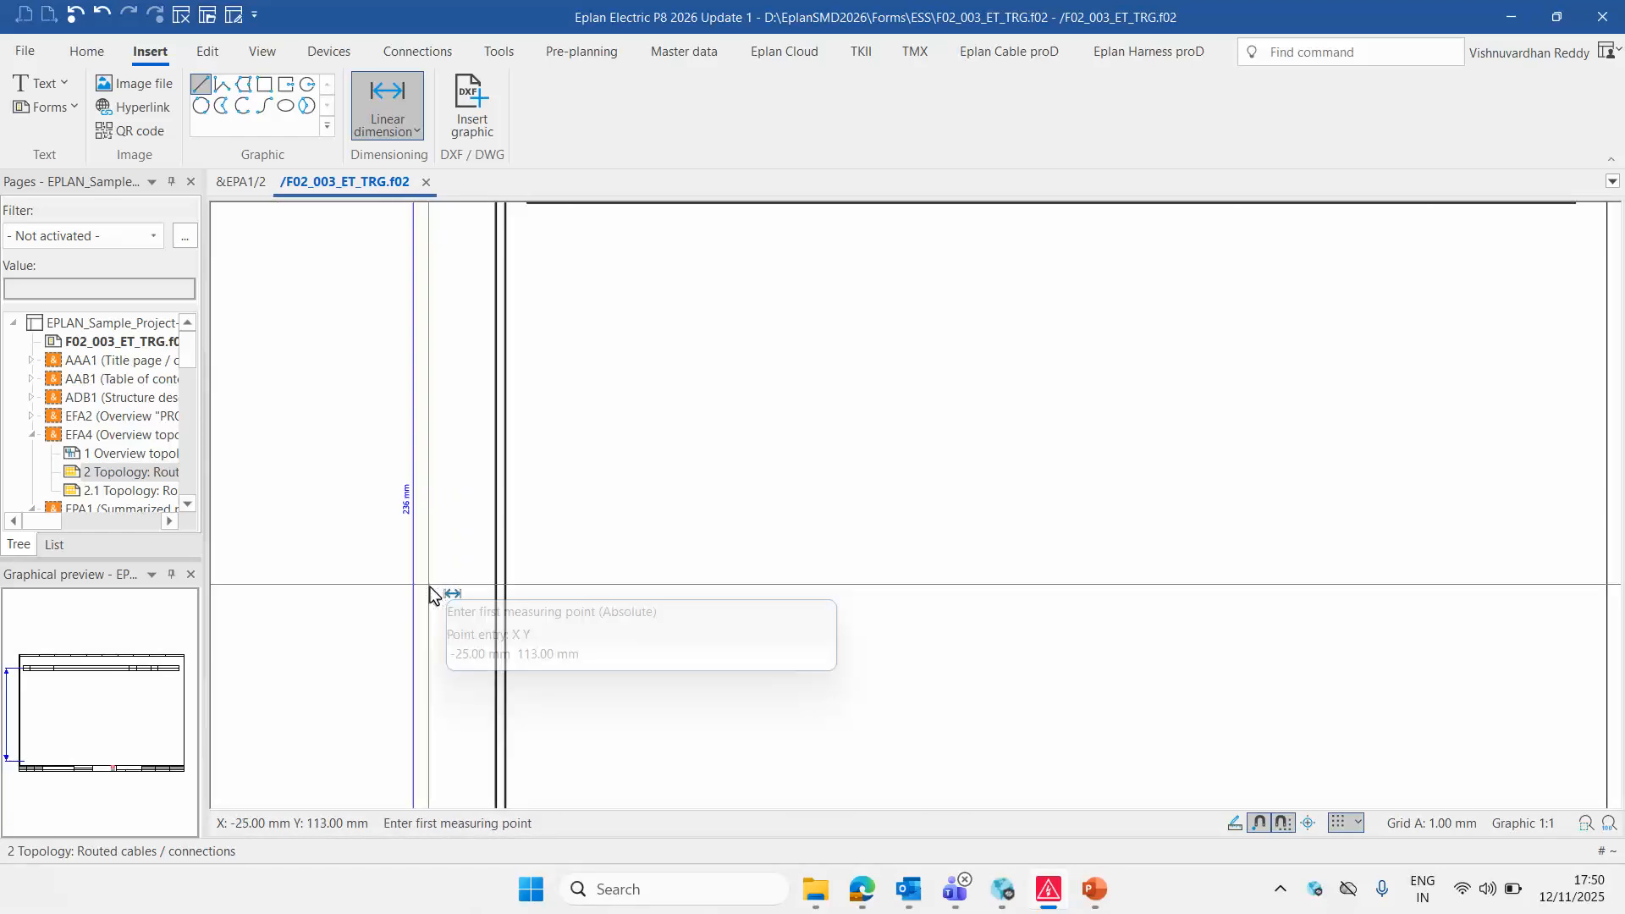
scroll(457, 406, "up", 5)
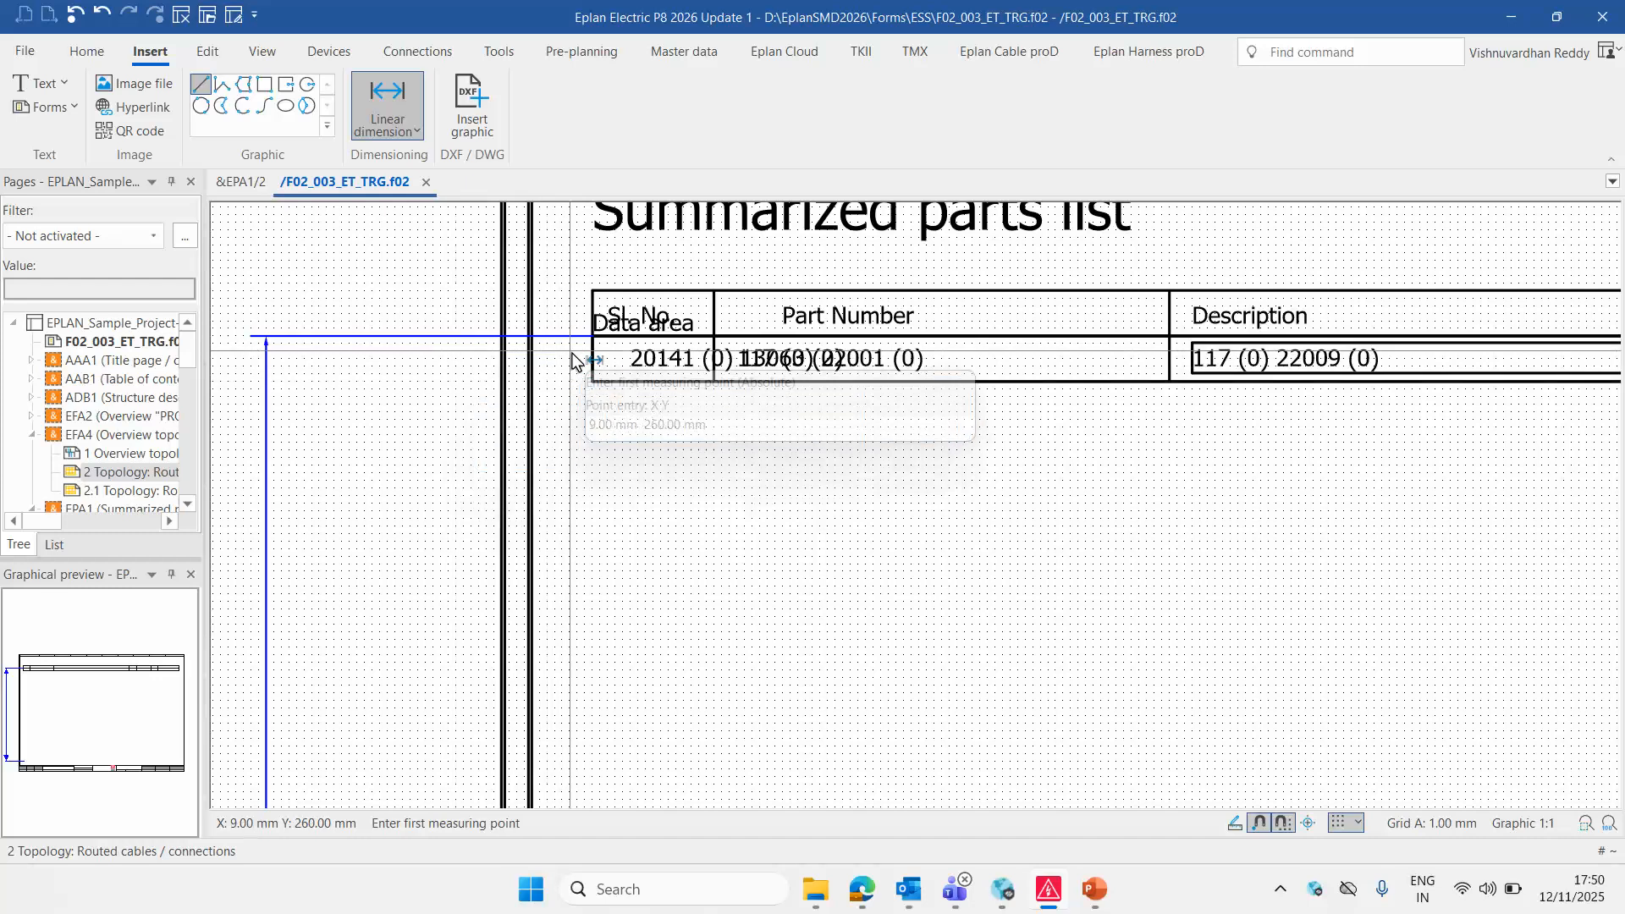
left_click(593, 336)
left_click(596, 383)
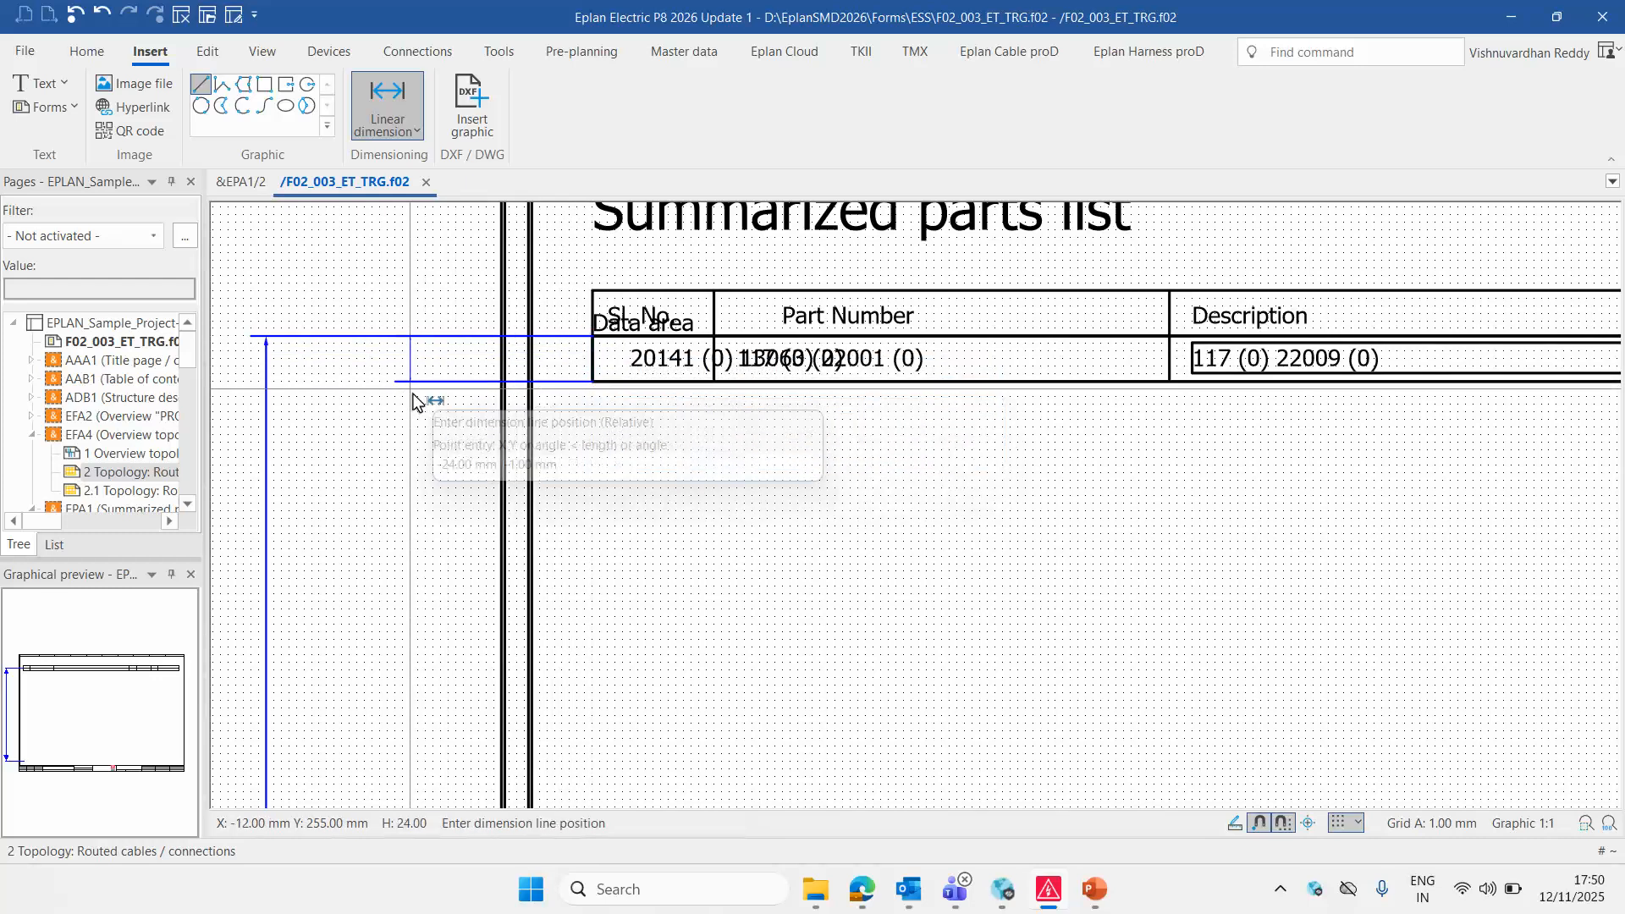
left_click(410, 406)
scroll(392, 482, "down", 1)
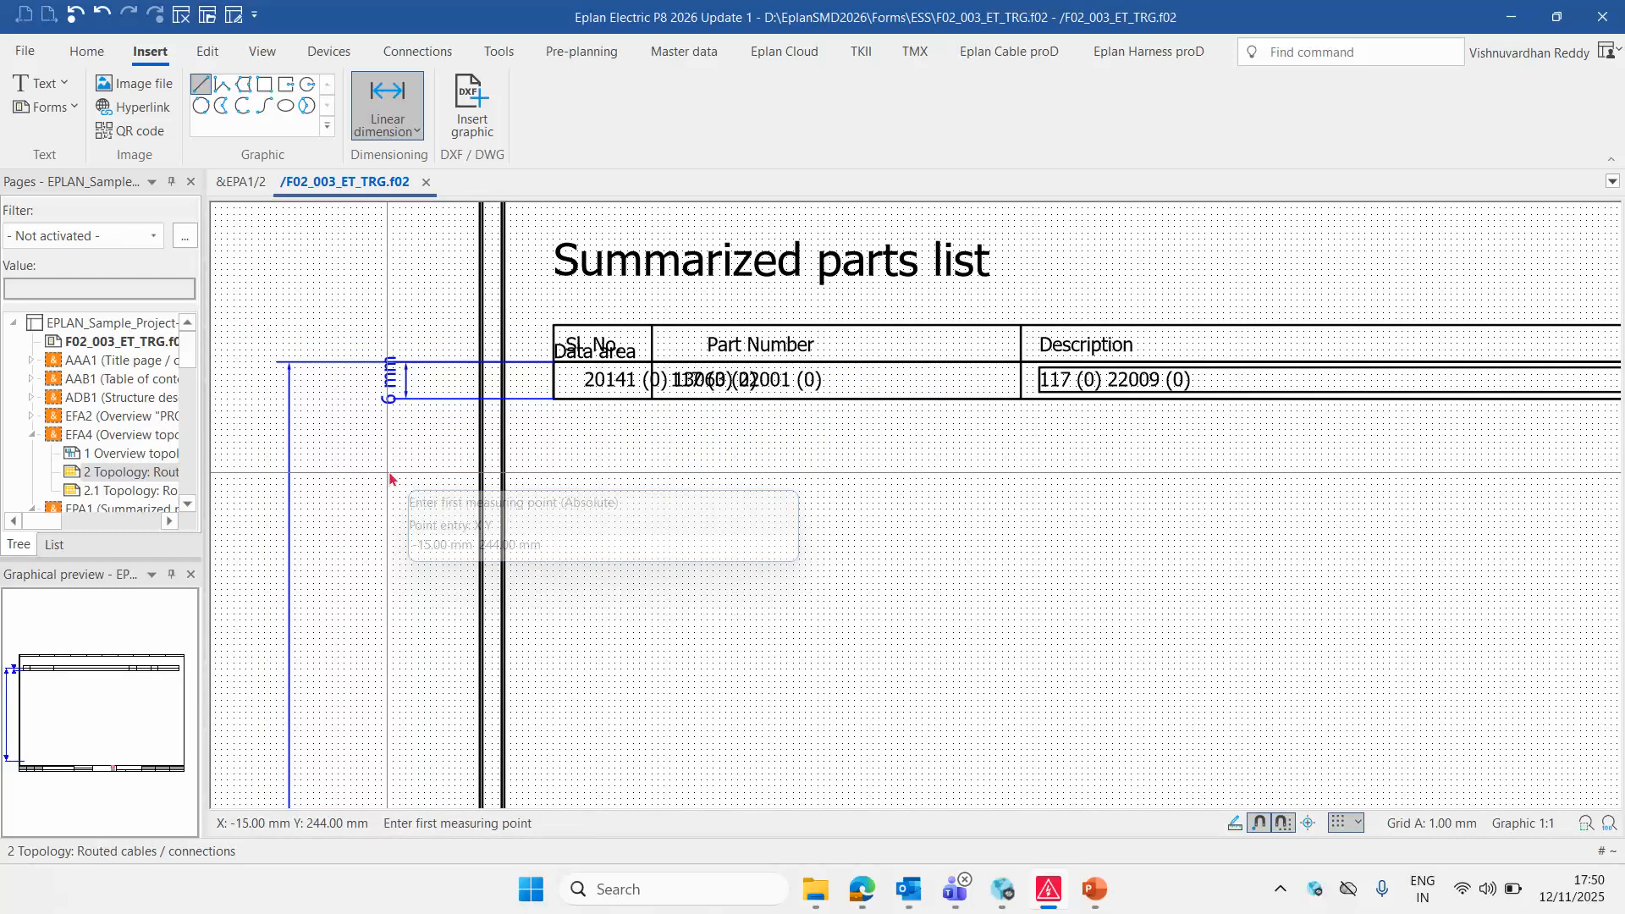
key("Escape")
Switch to Excel, calculate =236/6 in cell E6 of a blank workbook, and return to the Eplan form
left_click(530, 889)
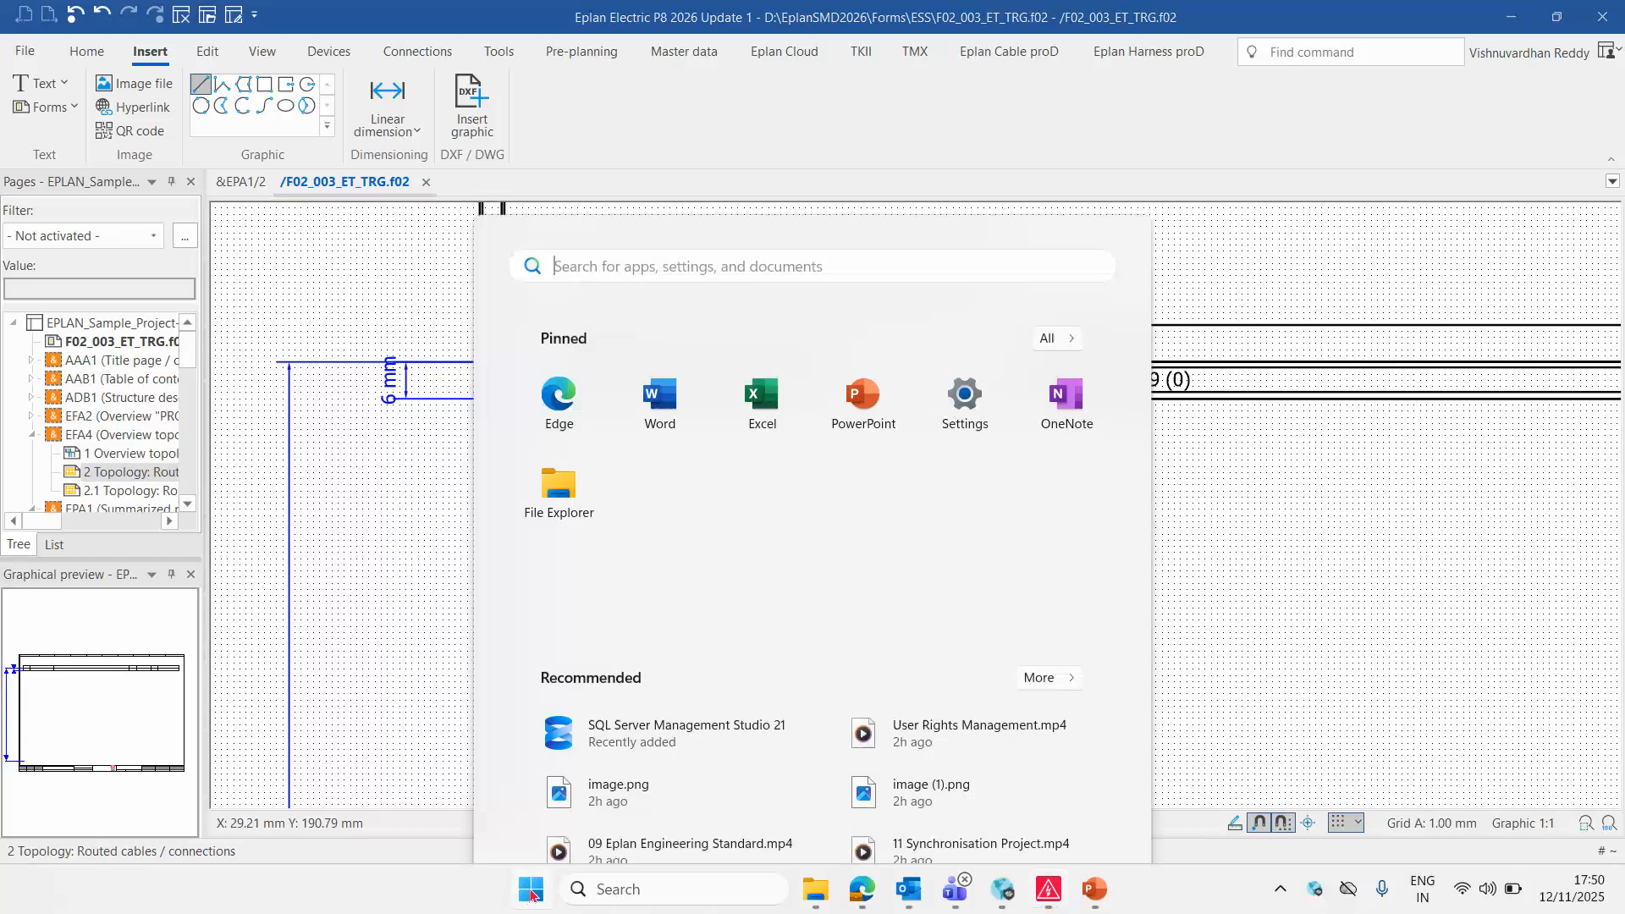
left_click(756, 286)
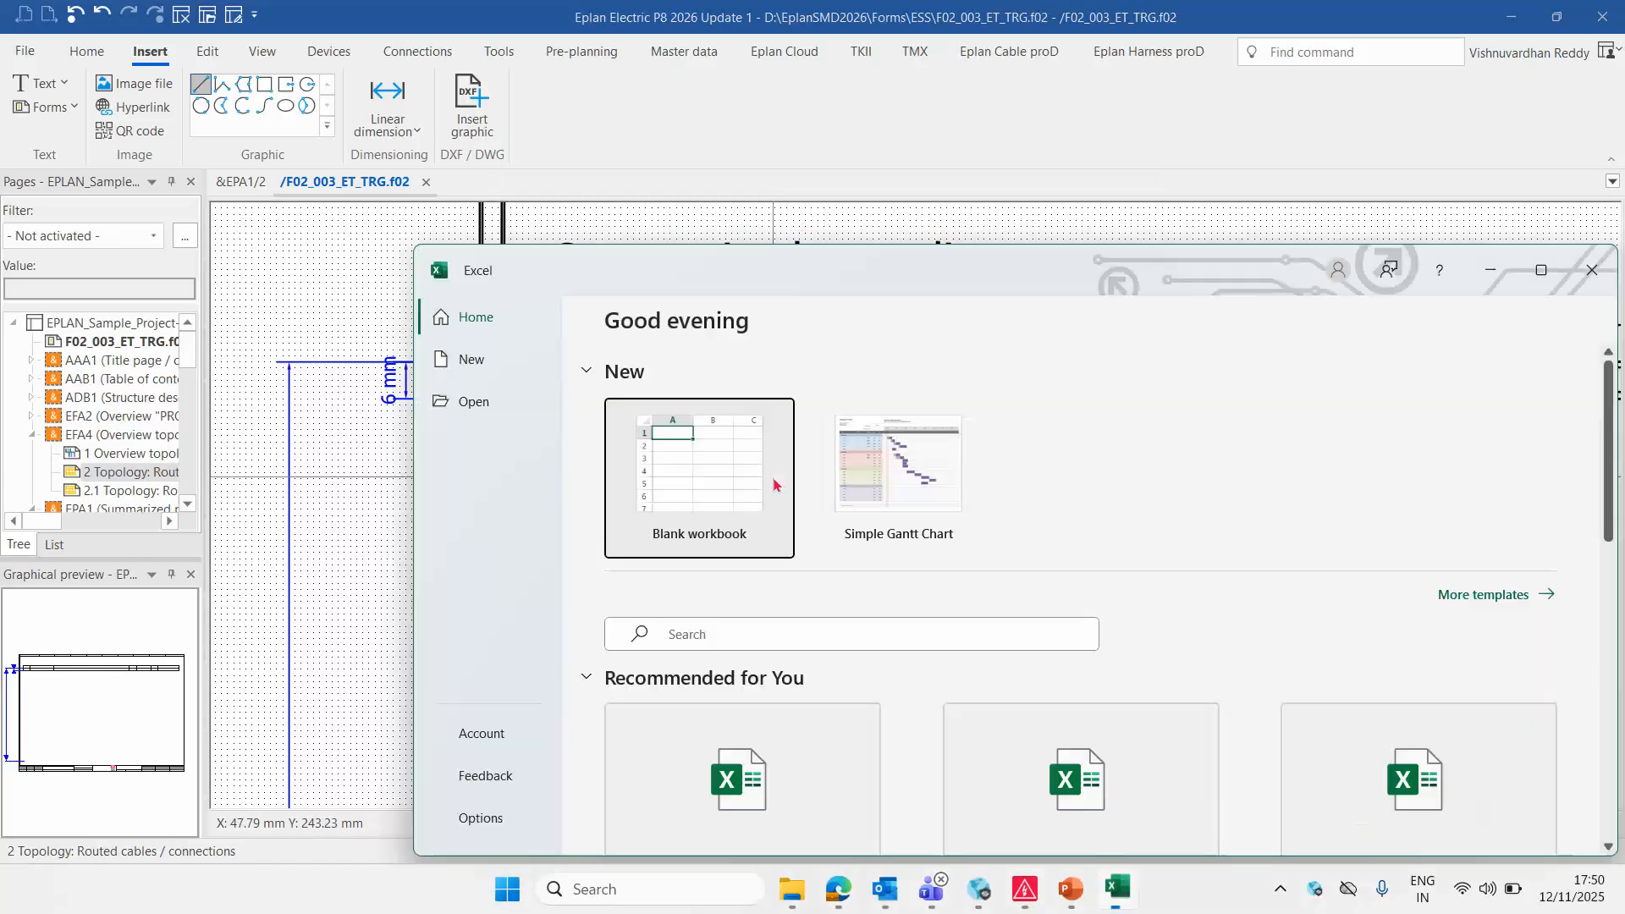
left_click(761, 485)
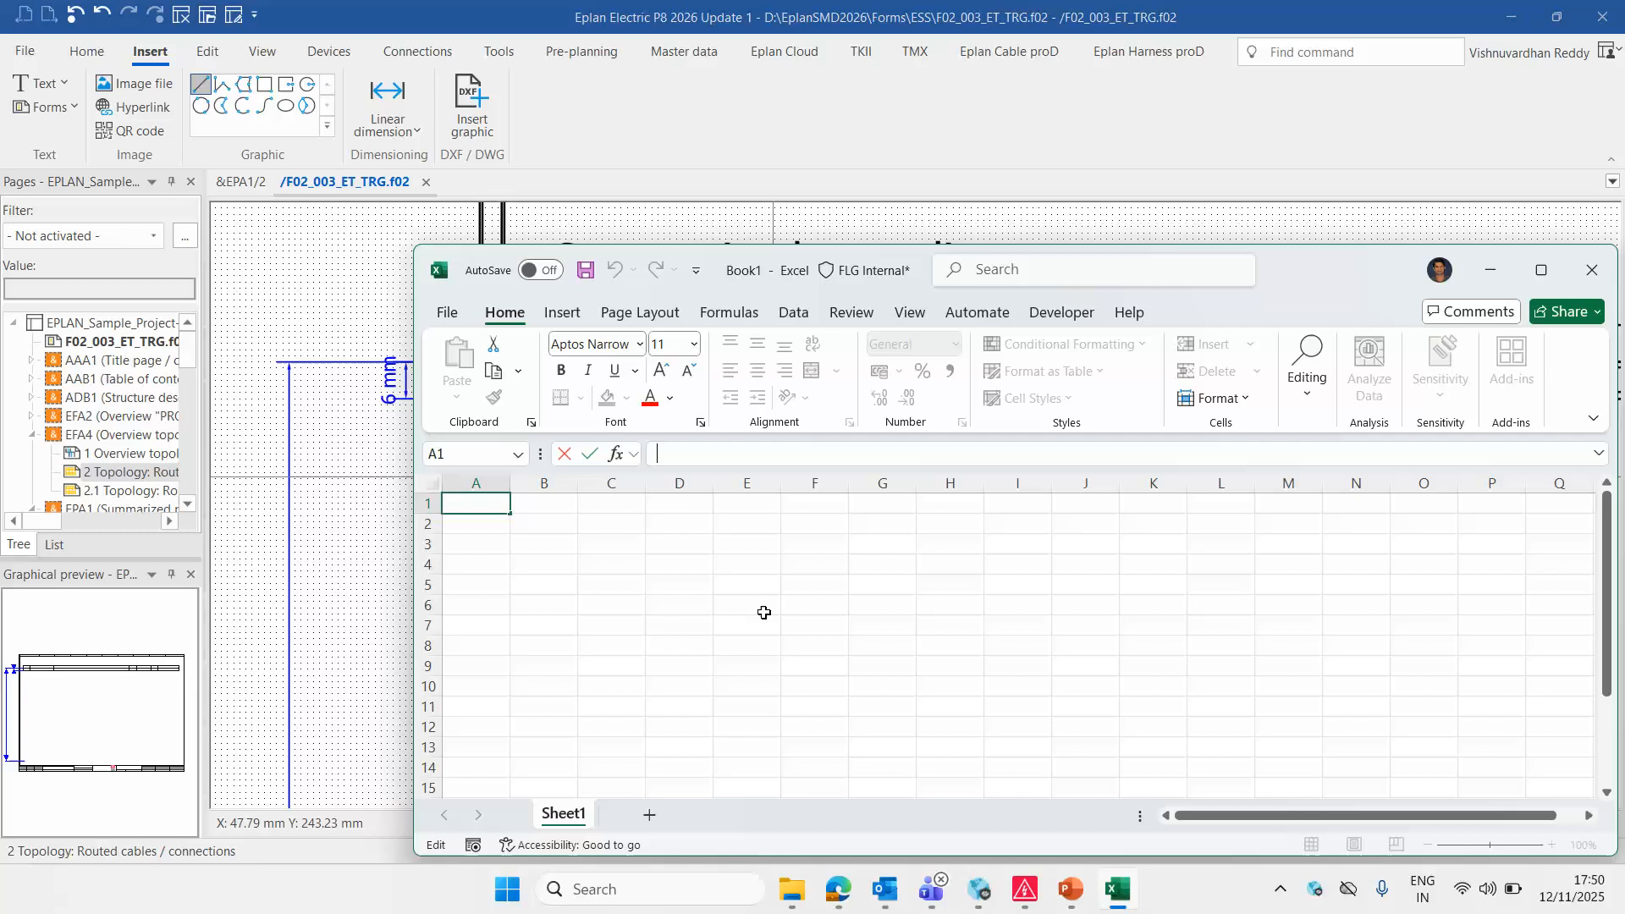
left_click(763, 612)
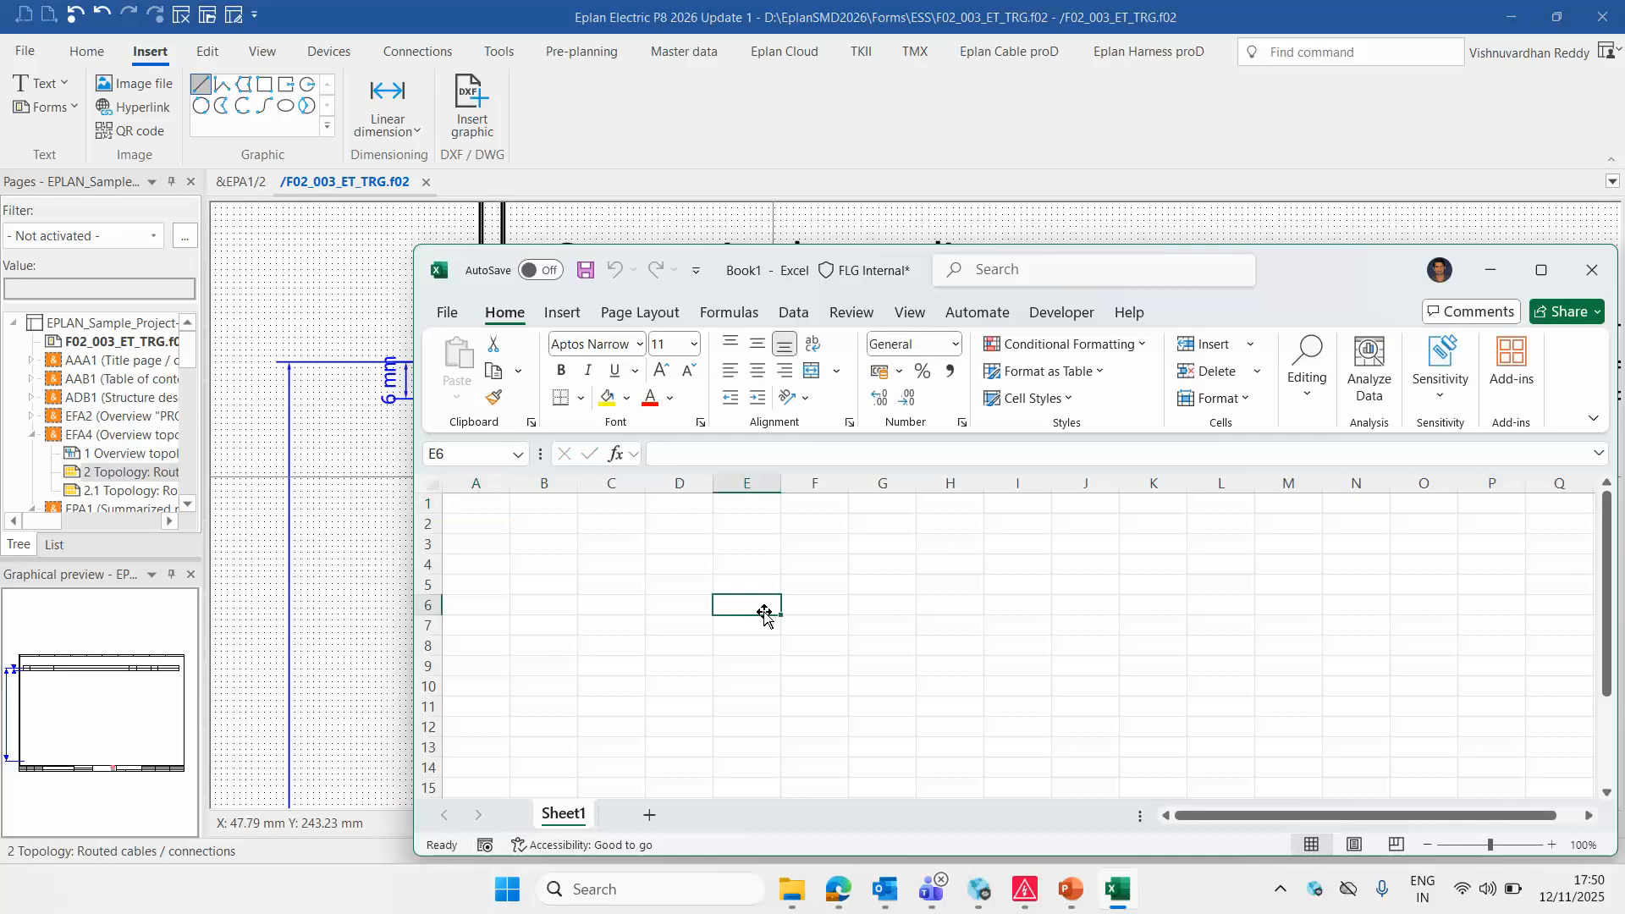
type("=236")
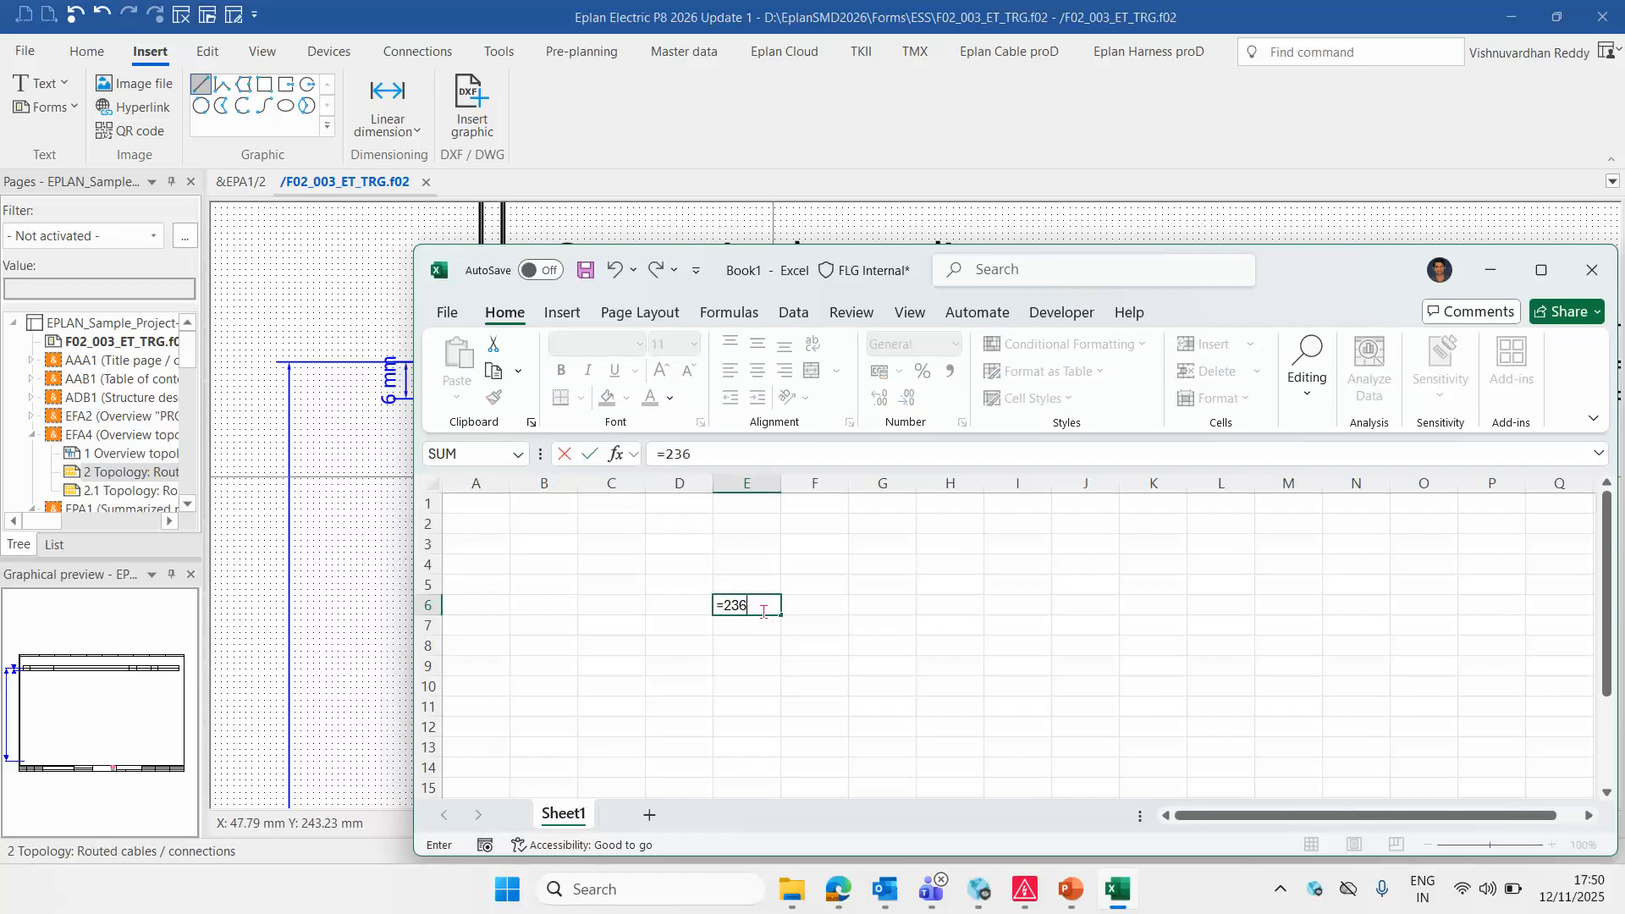
type("/6")
key("Return")
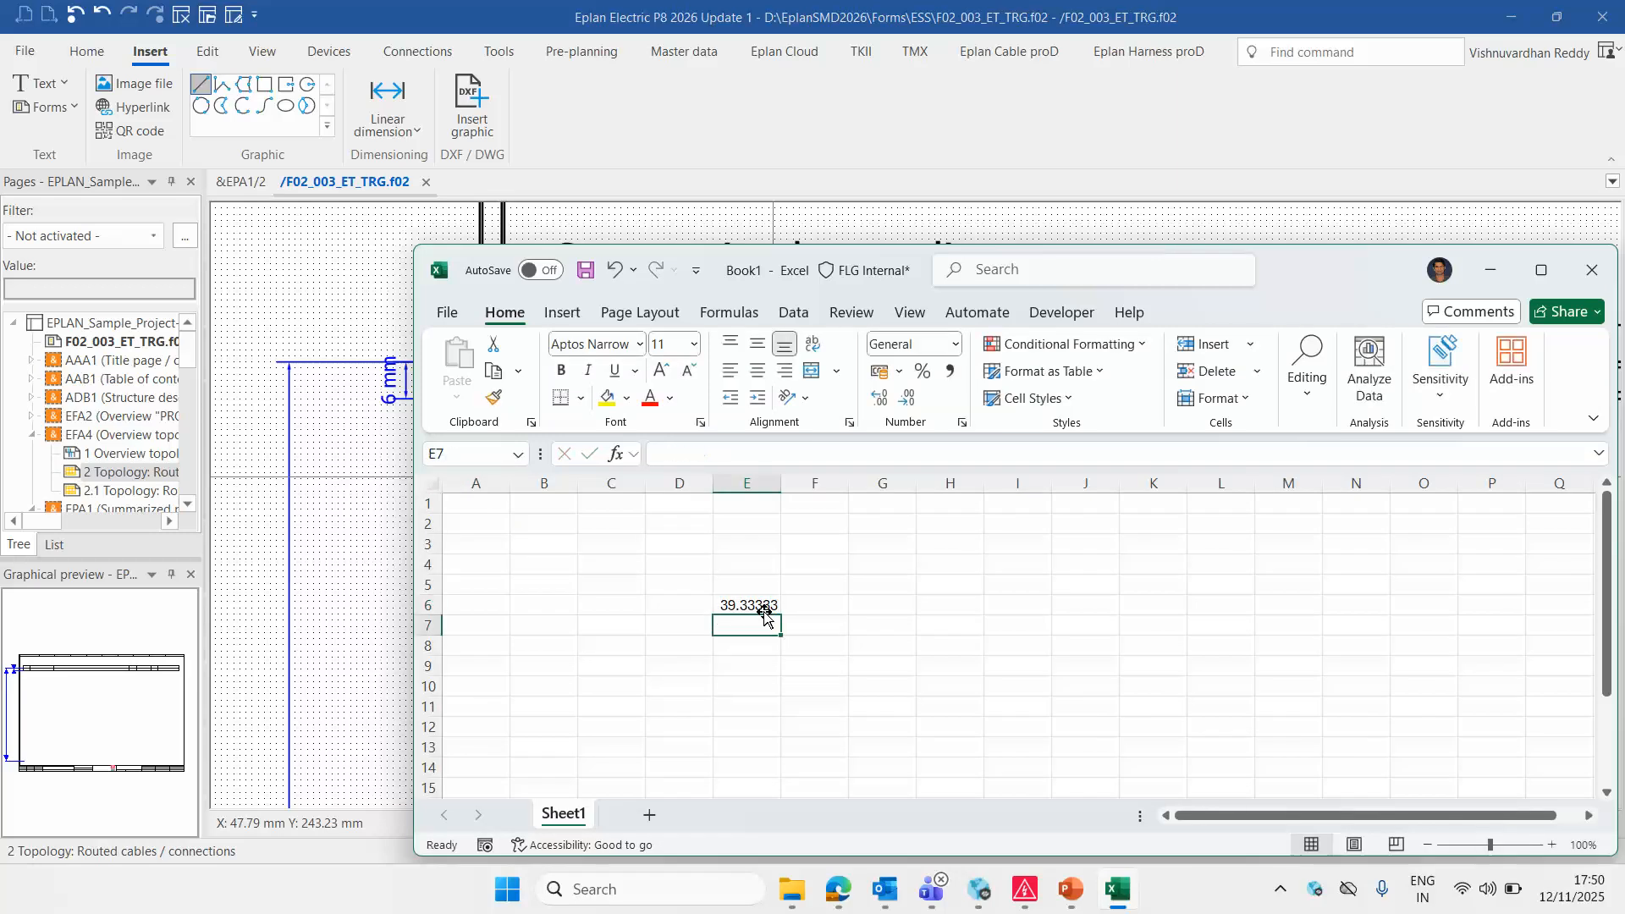
left_click(940, 677)
left_click(770, 608)
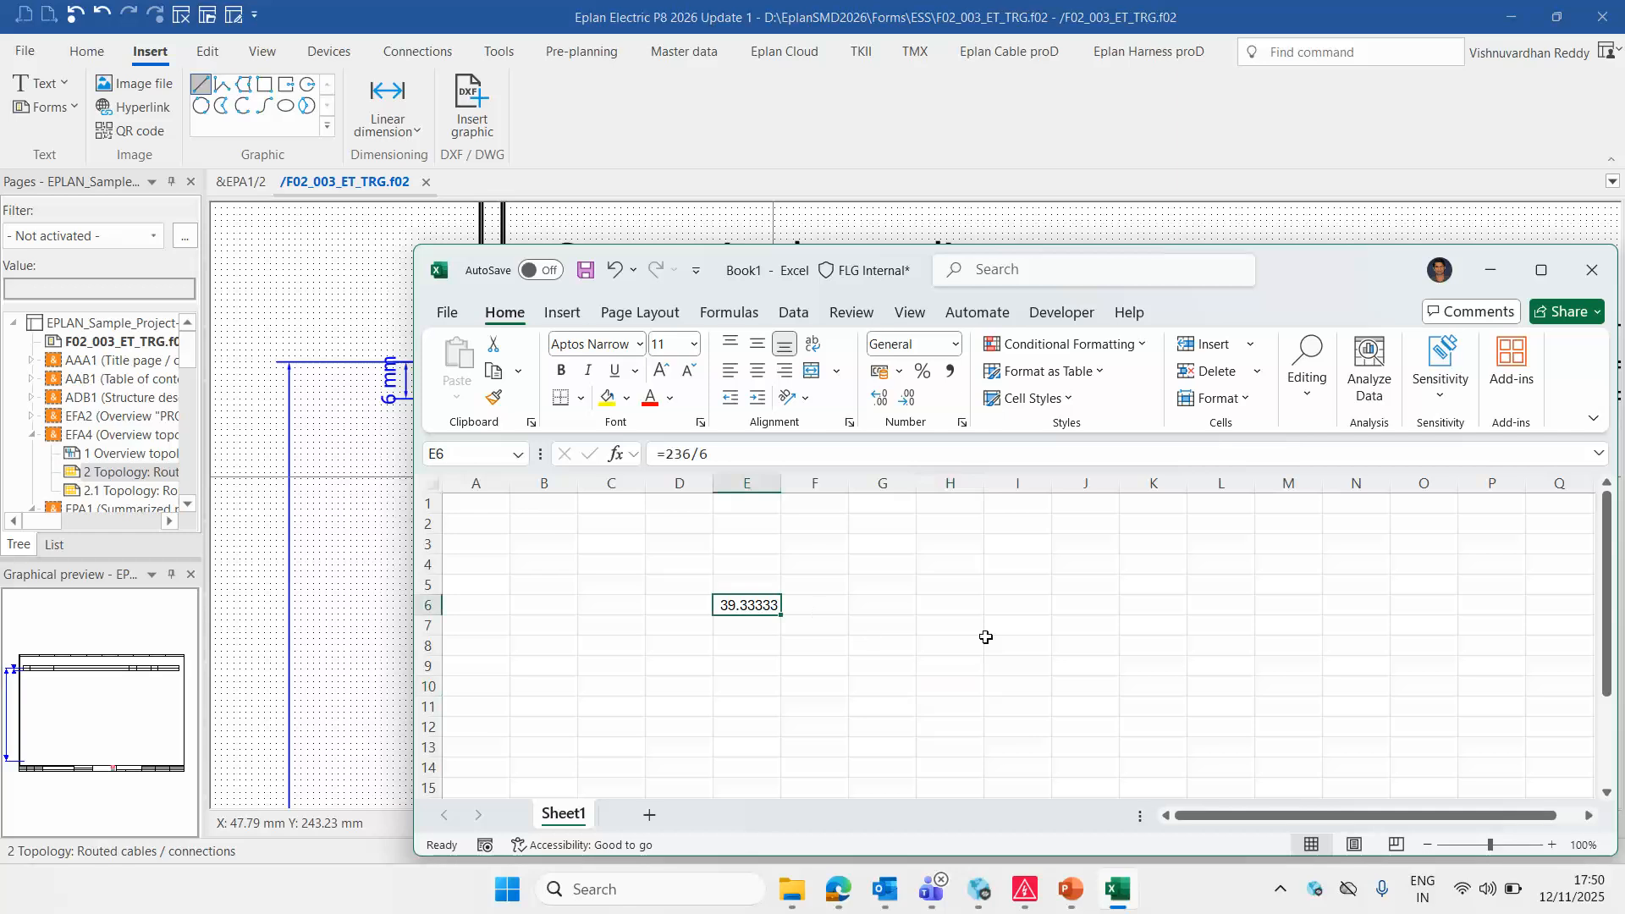
left_click(1496, 269)
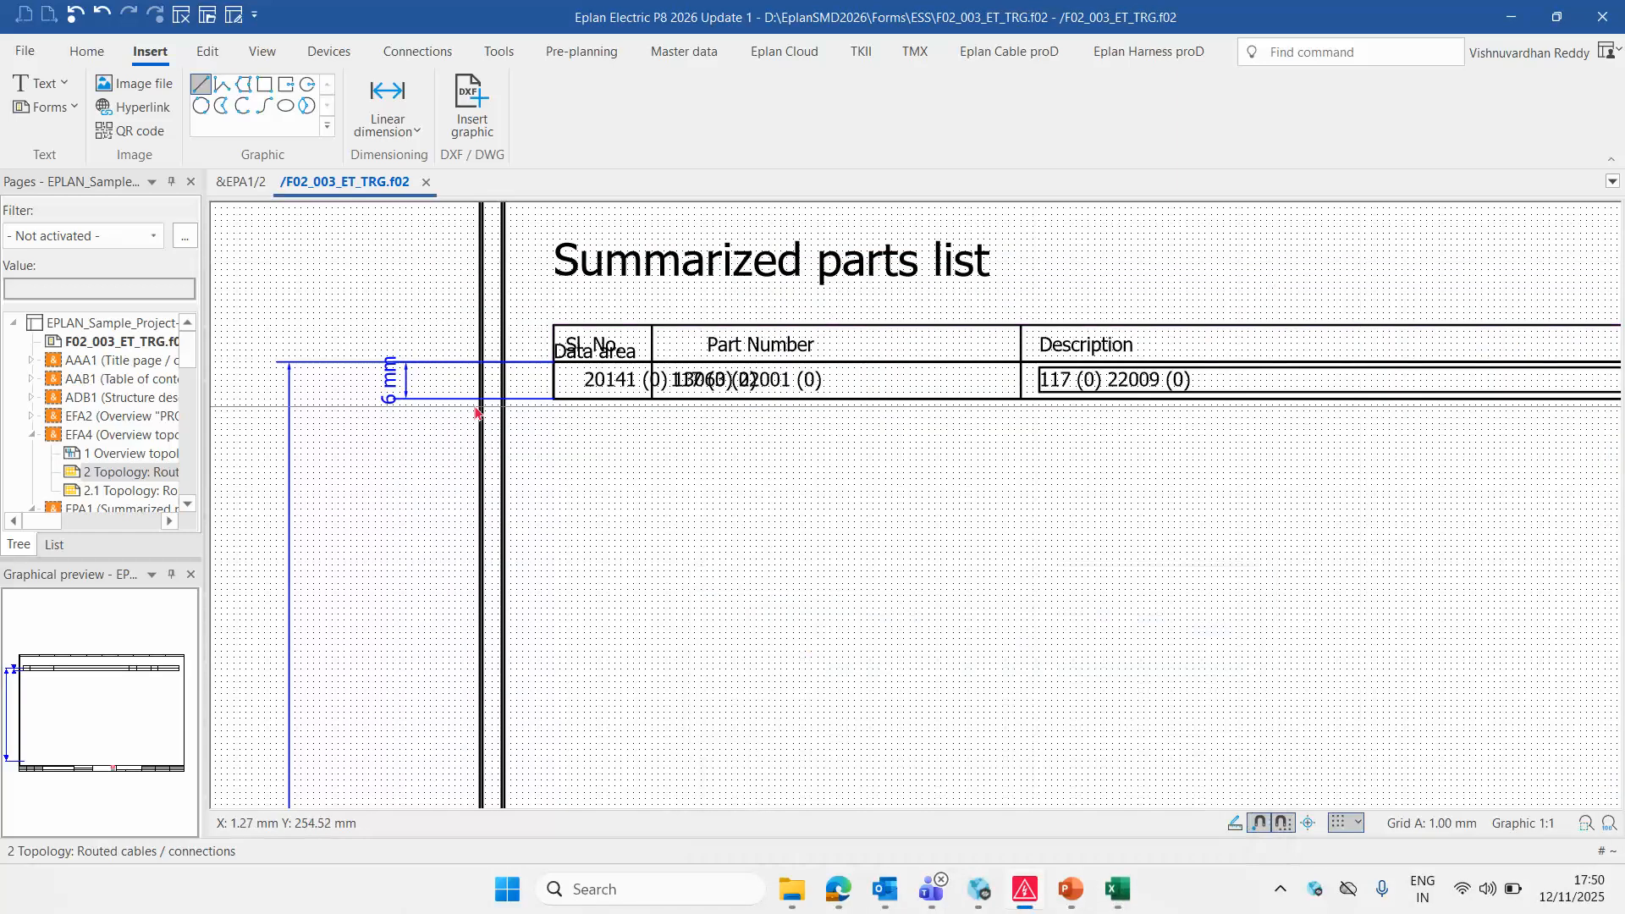
Delete the row height dimension and the table height dimension beside the form's frame
left_click(410, 404)
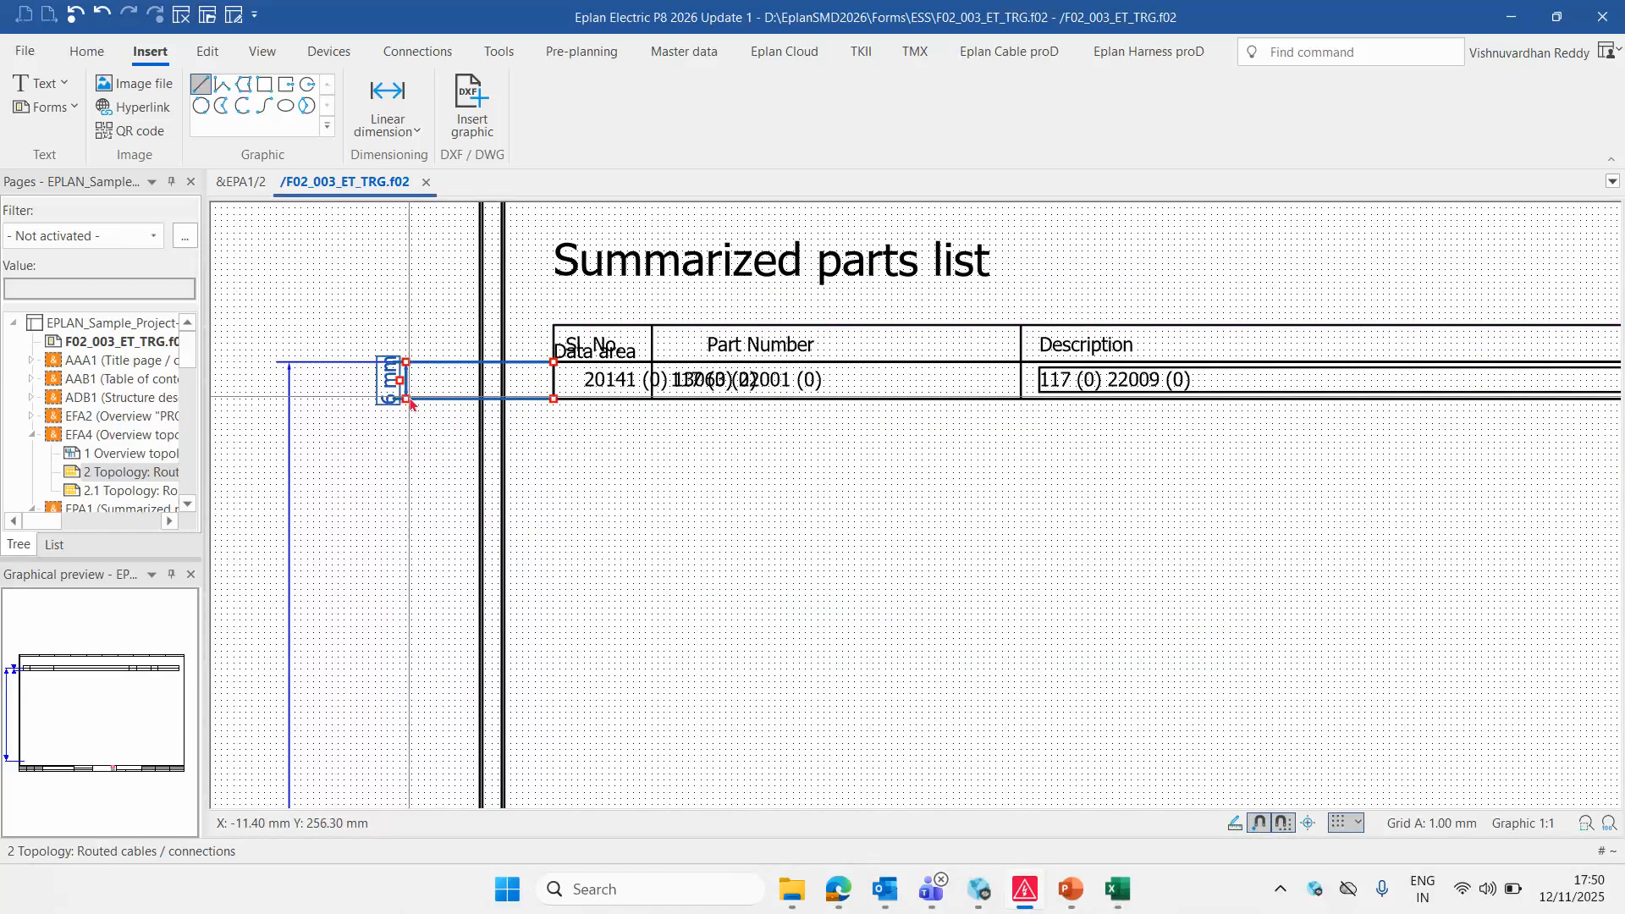
scroll(410, 399, "down", 5)
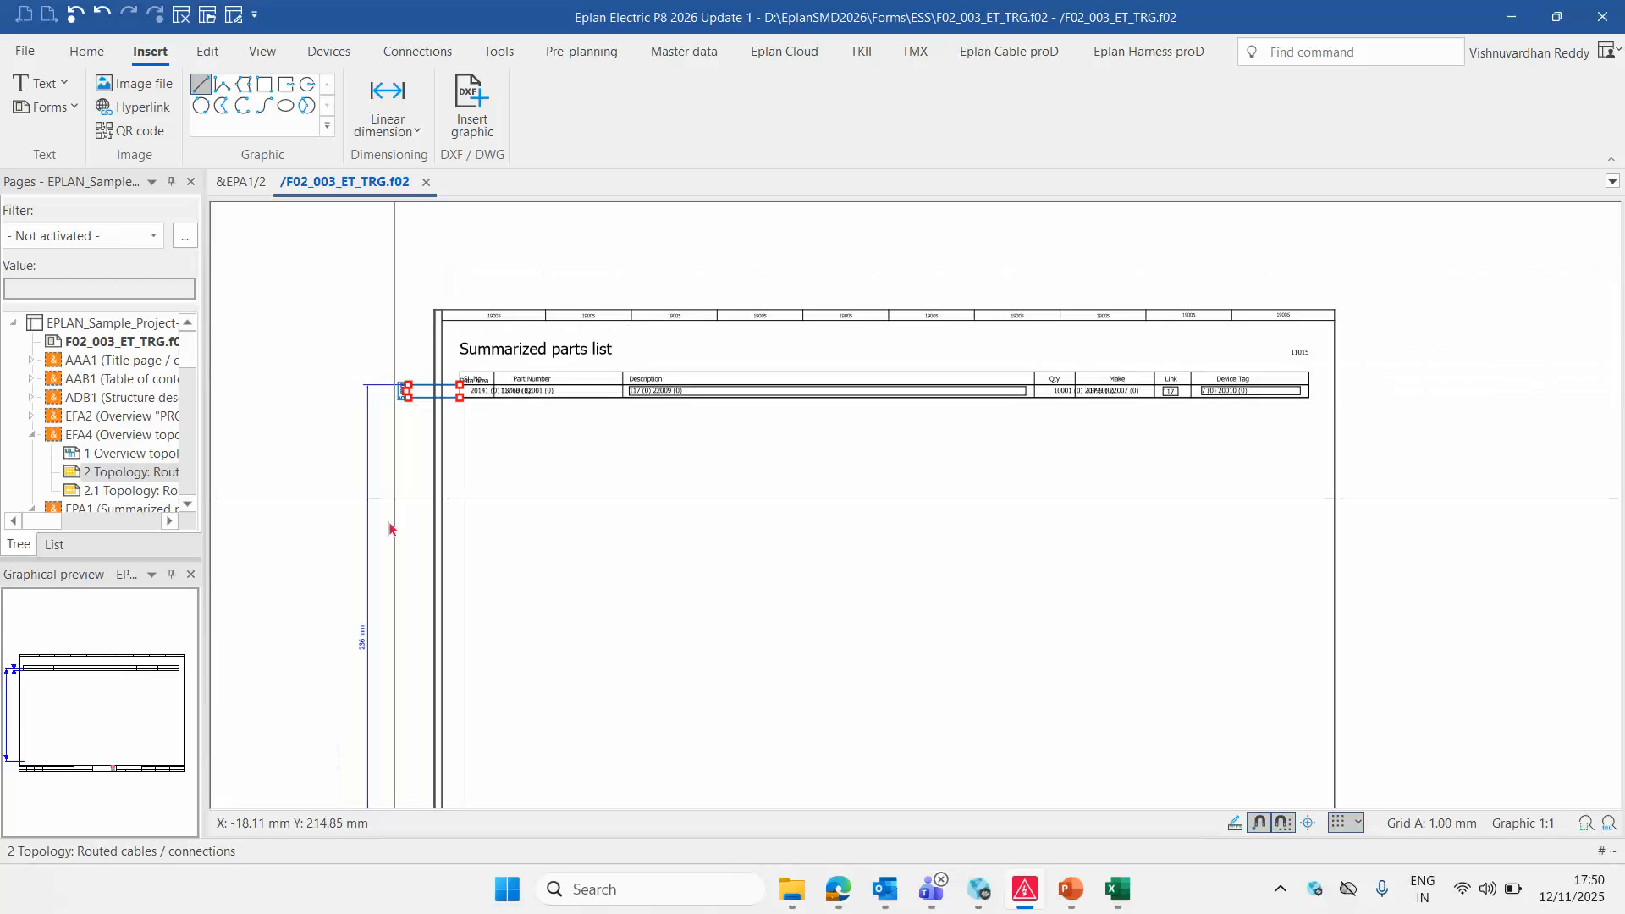
scroll(363, 637, "up", 4)
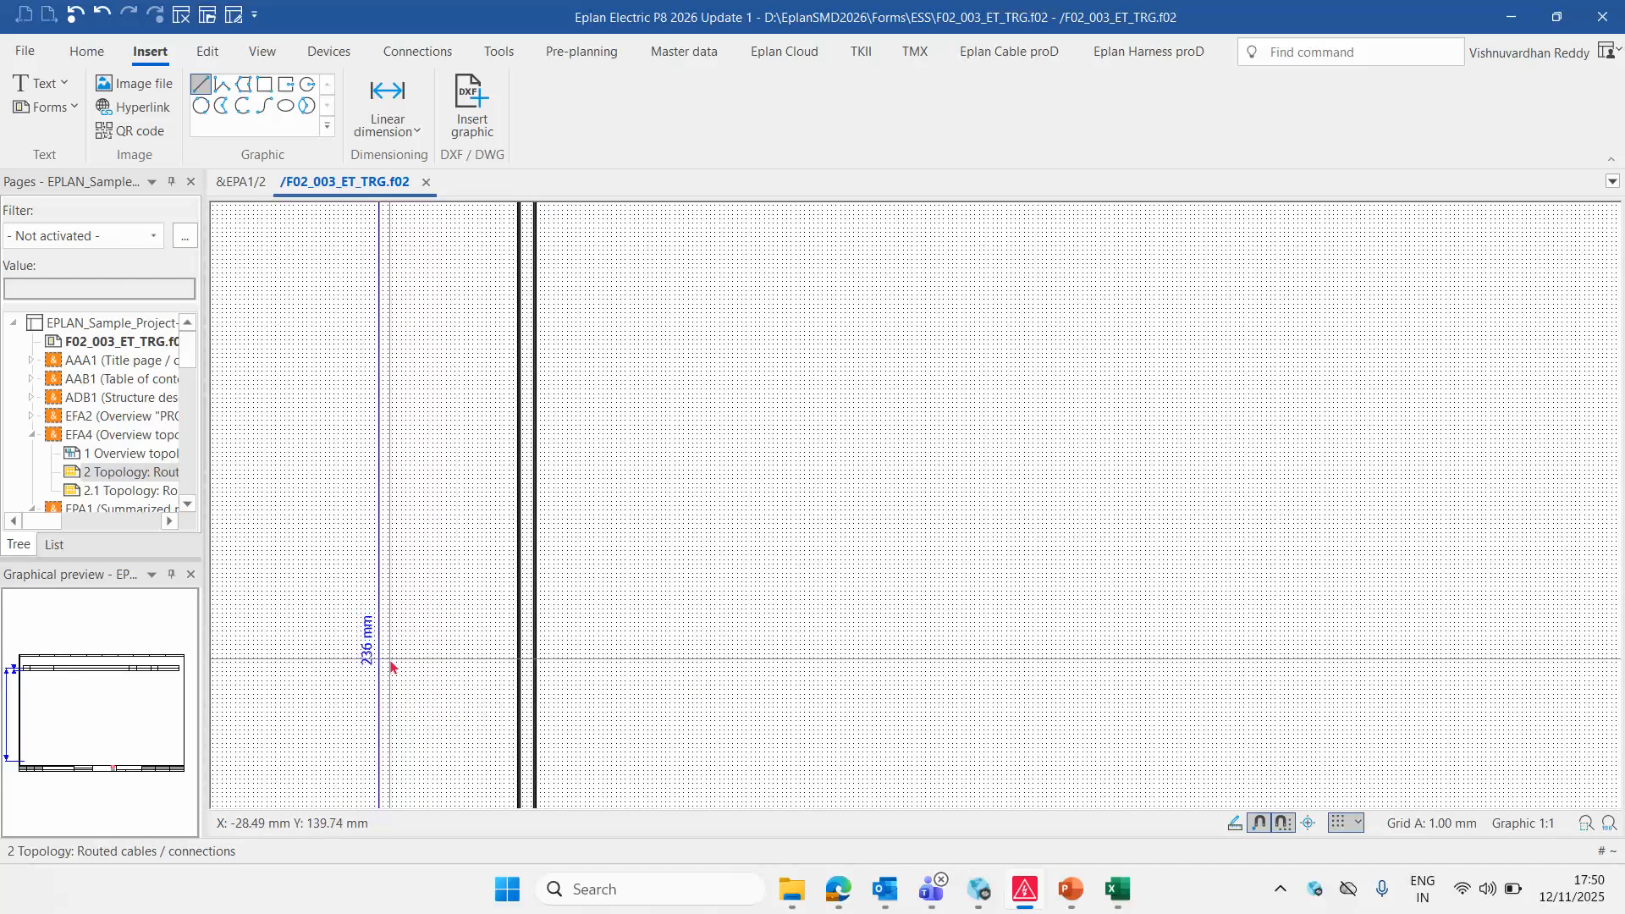
scroll(391, 662, "down", 2)
scroll(389, 399, "up", 2)
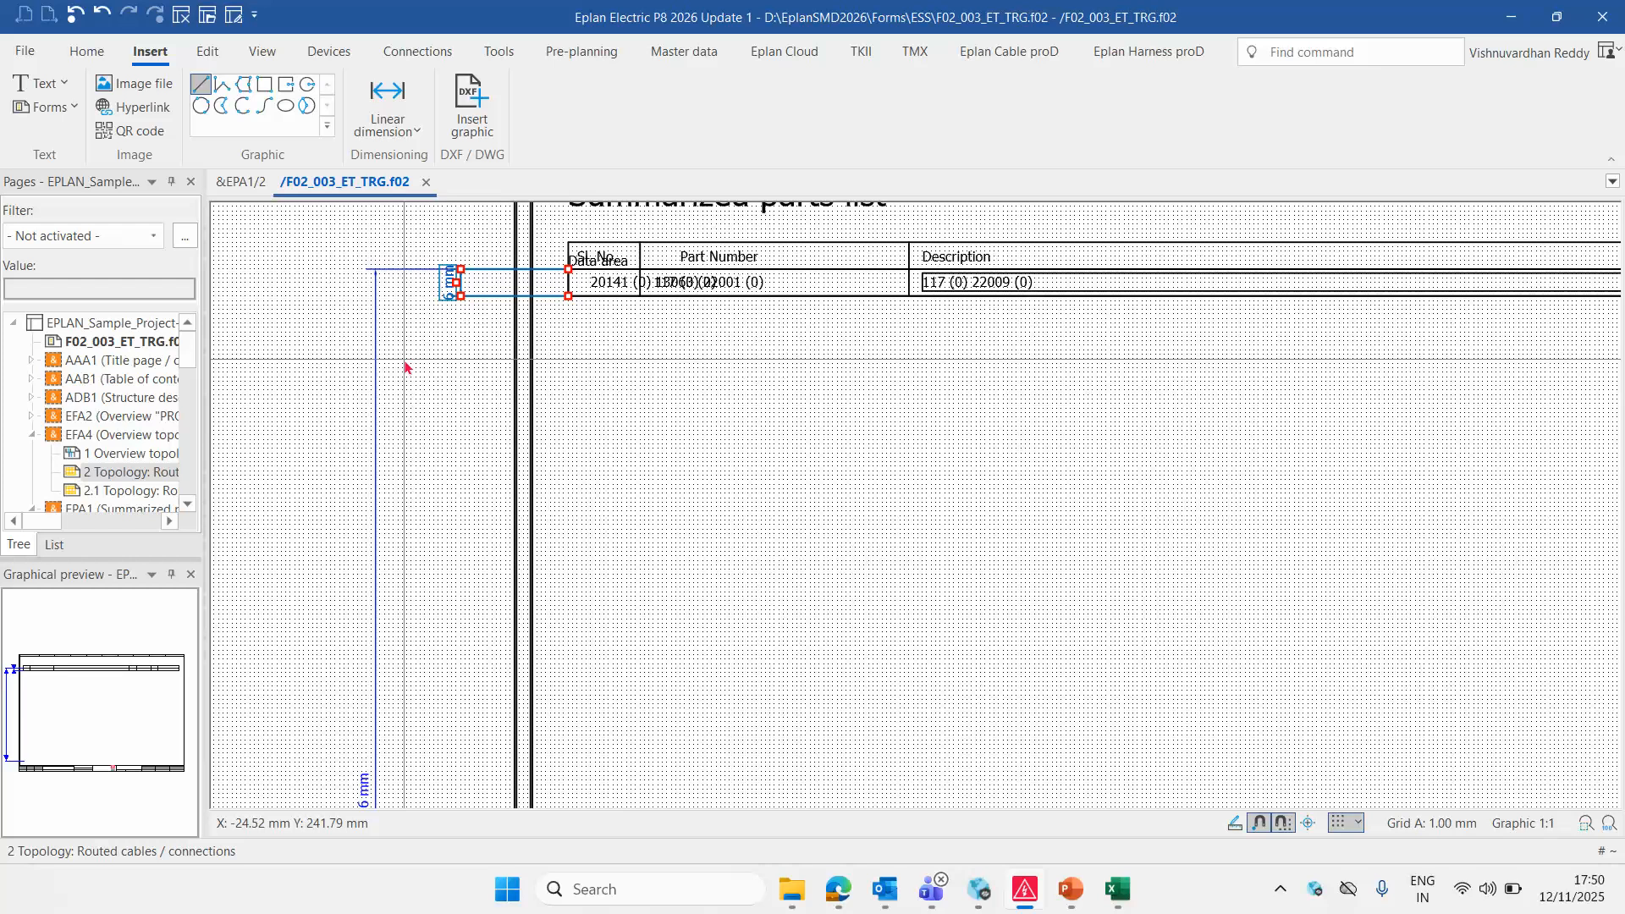
left_click(378, 336)
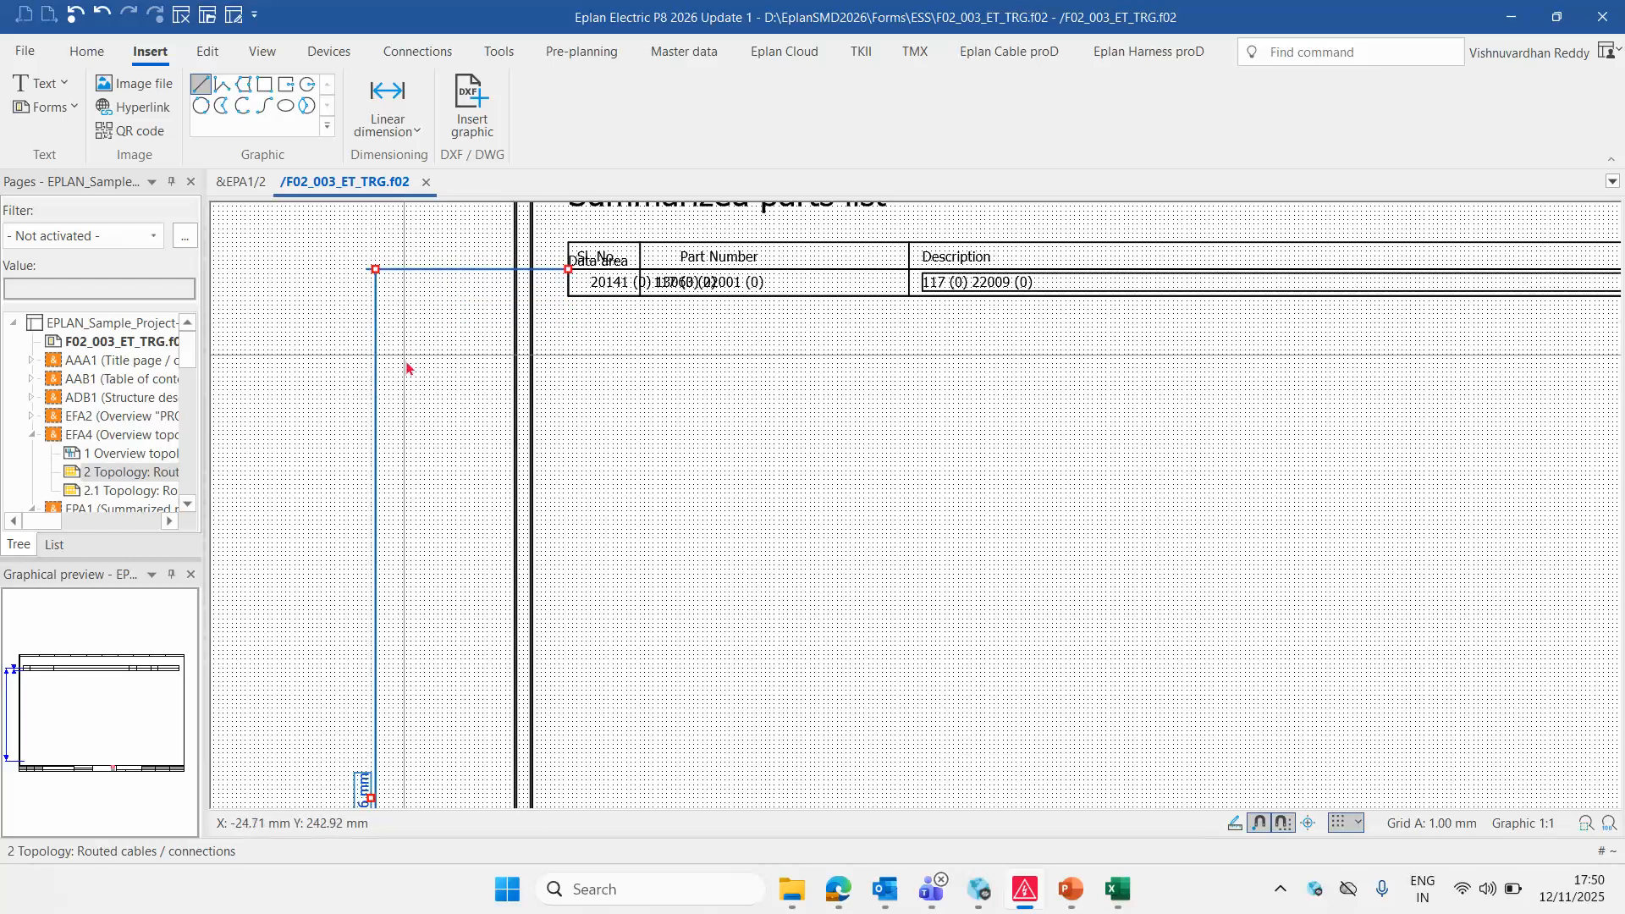
key("Delete")
scroll(413, 383, "down", 3)
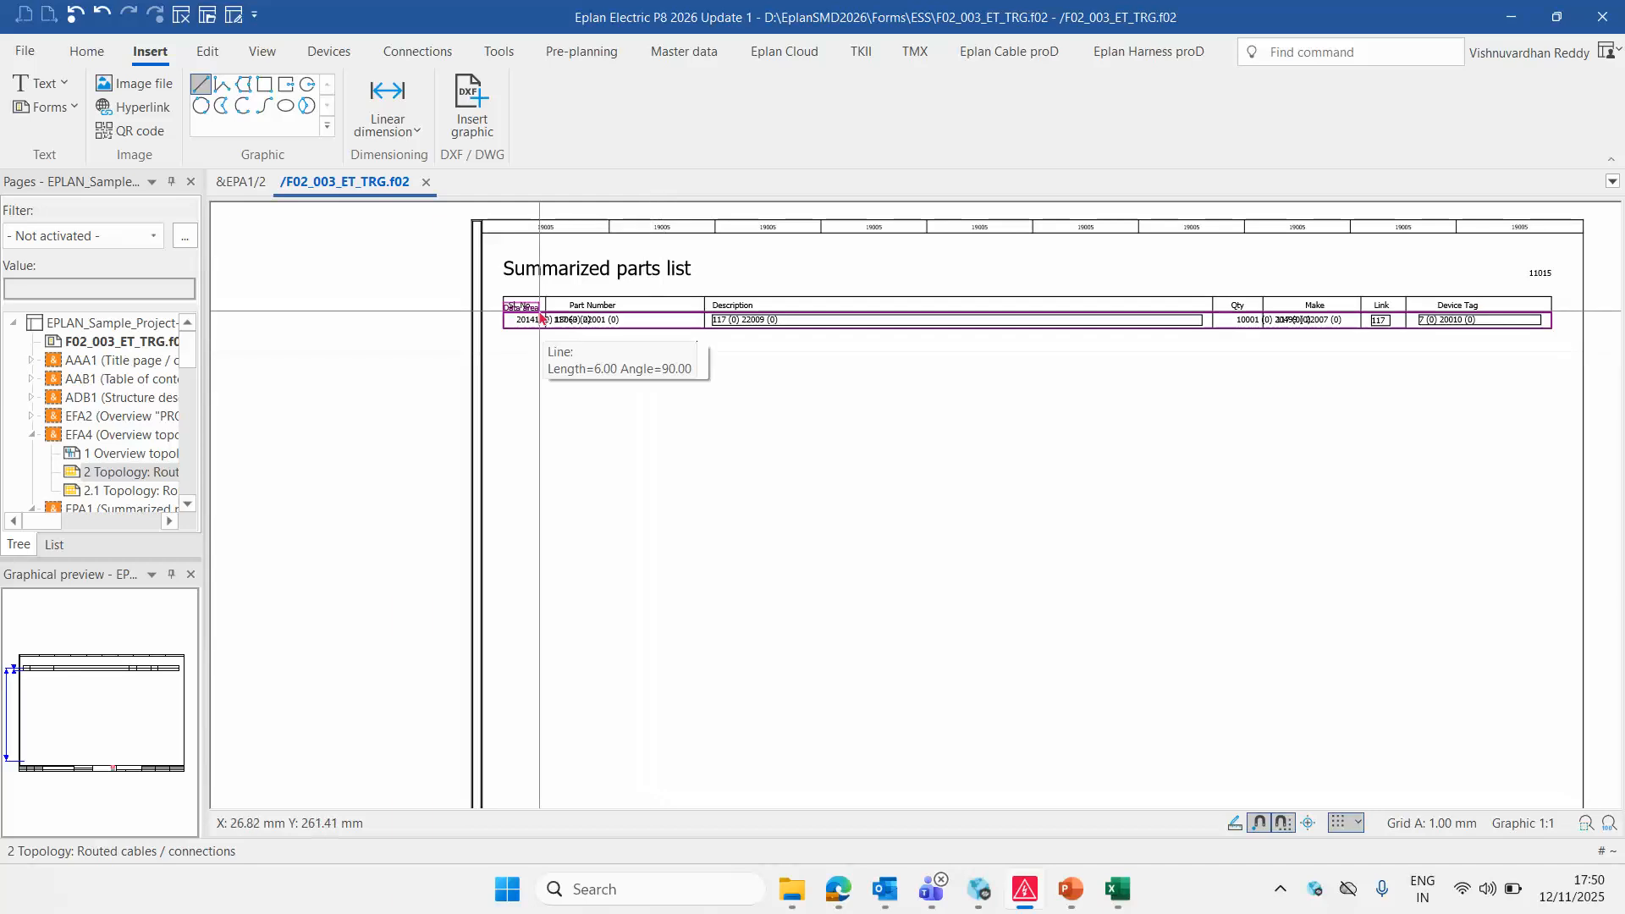
scroll(561, 321, "up", 4)
scroll(449, 487, "down", 3)
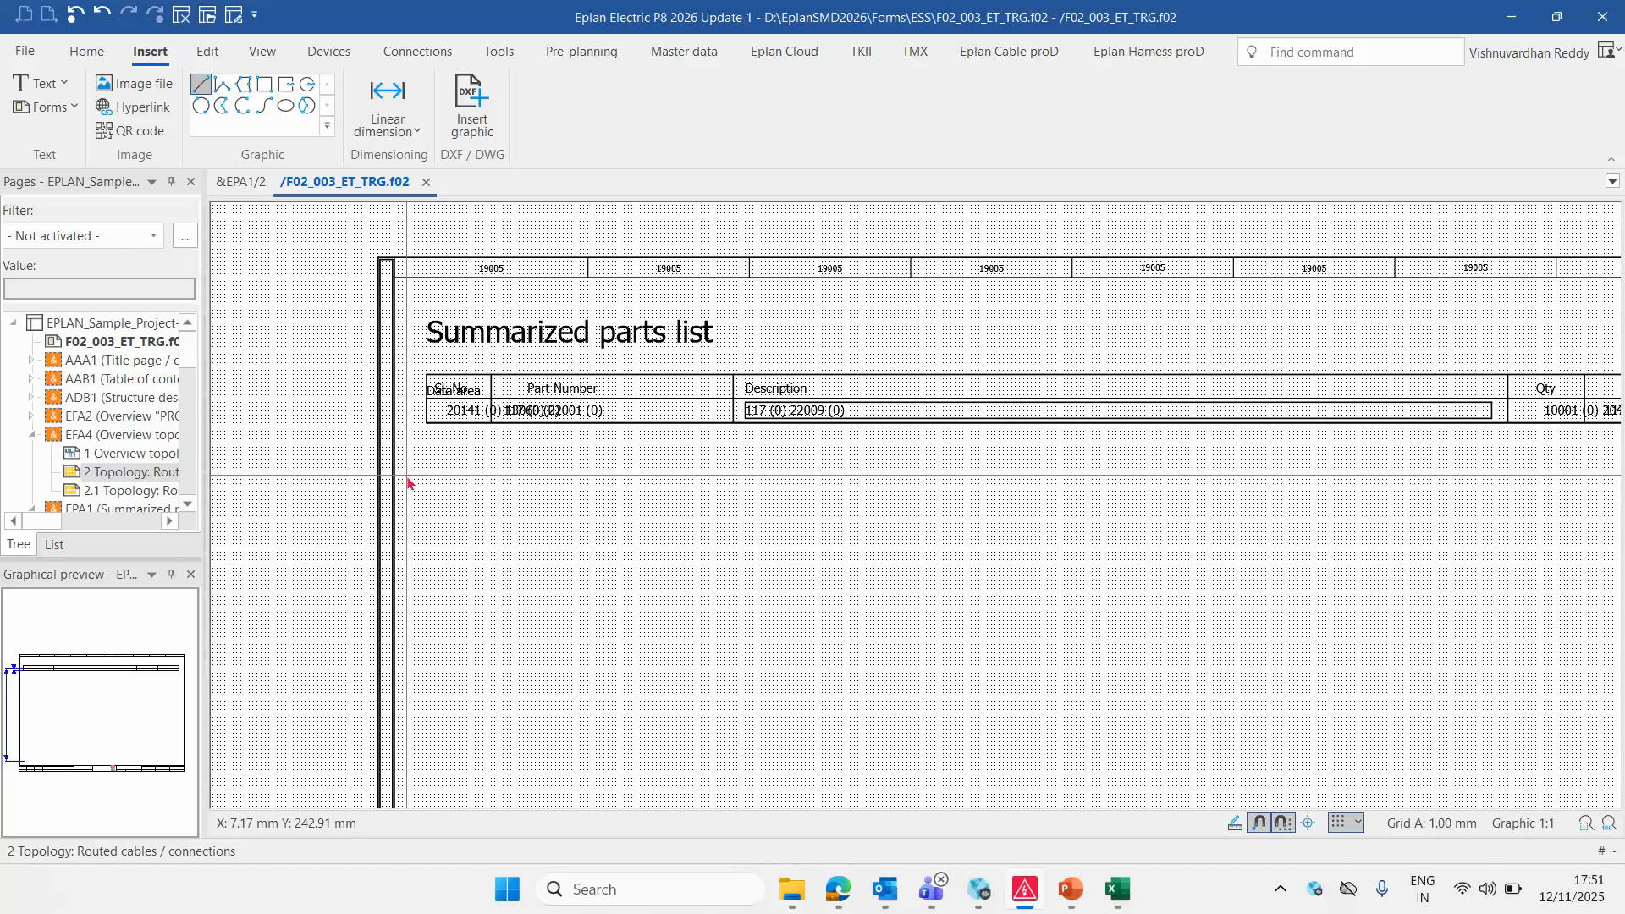
scroll(376, 488, "down", 2)
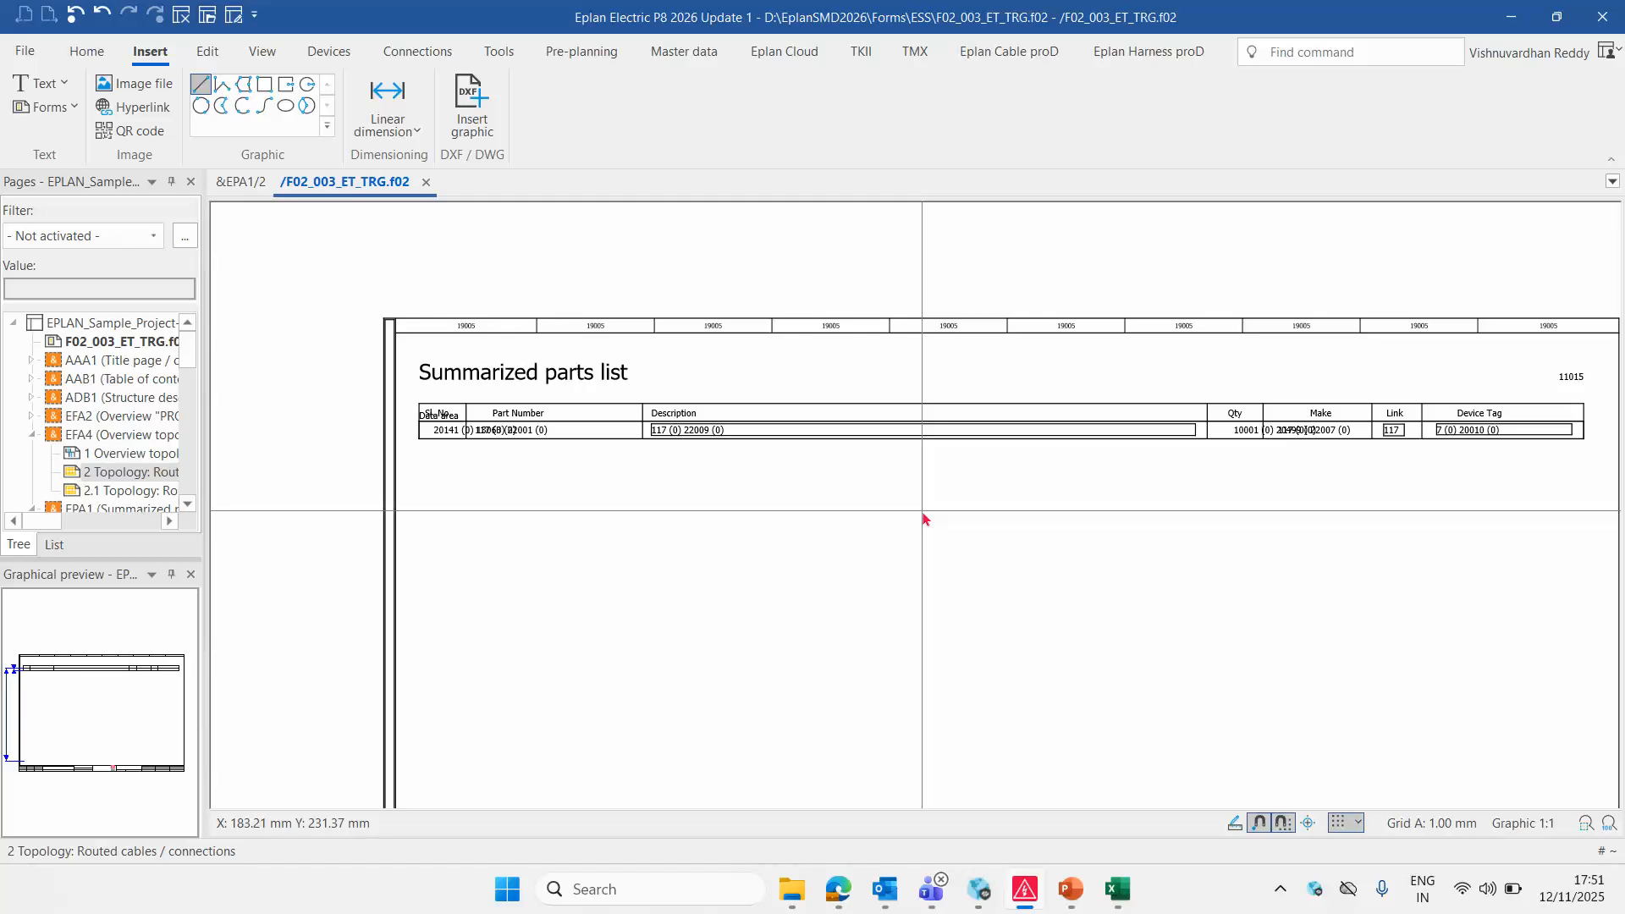
scroll(802, 541, "up", 1)
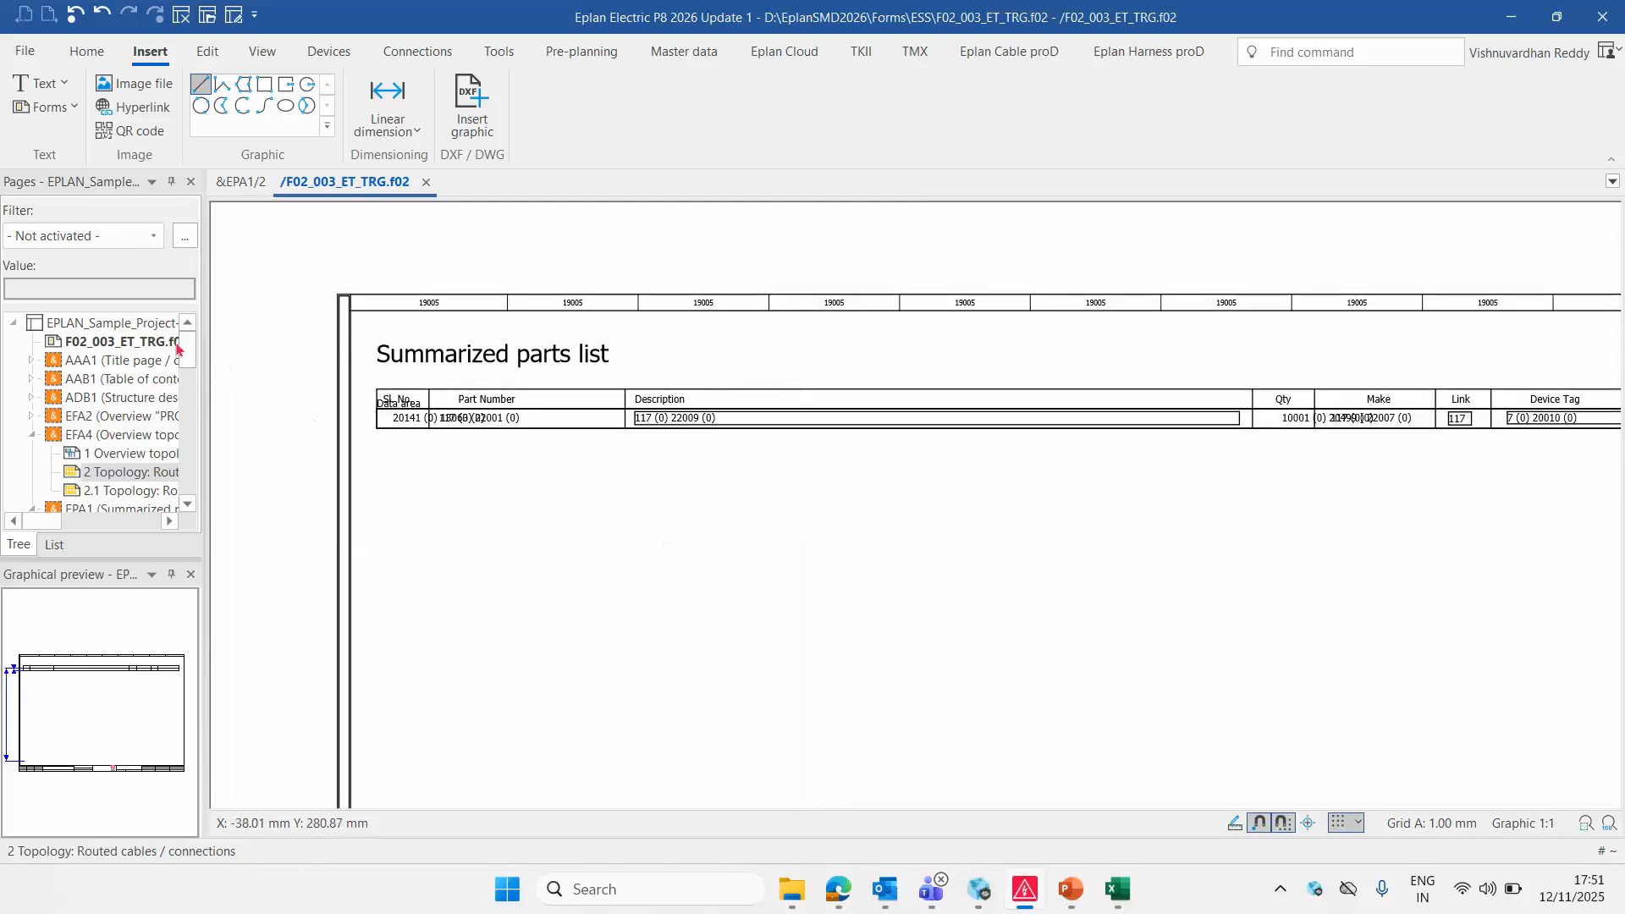
Open the form properties of F02_003_ET_TRG
left_click(119, 344)
right_click(119, 344)
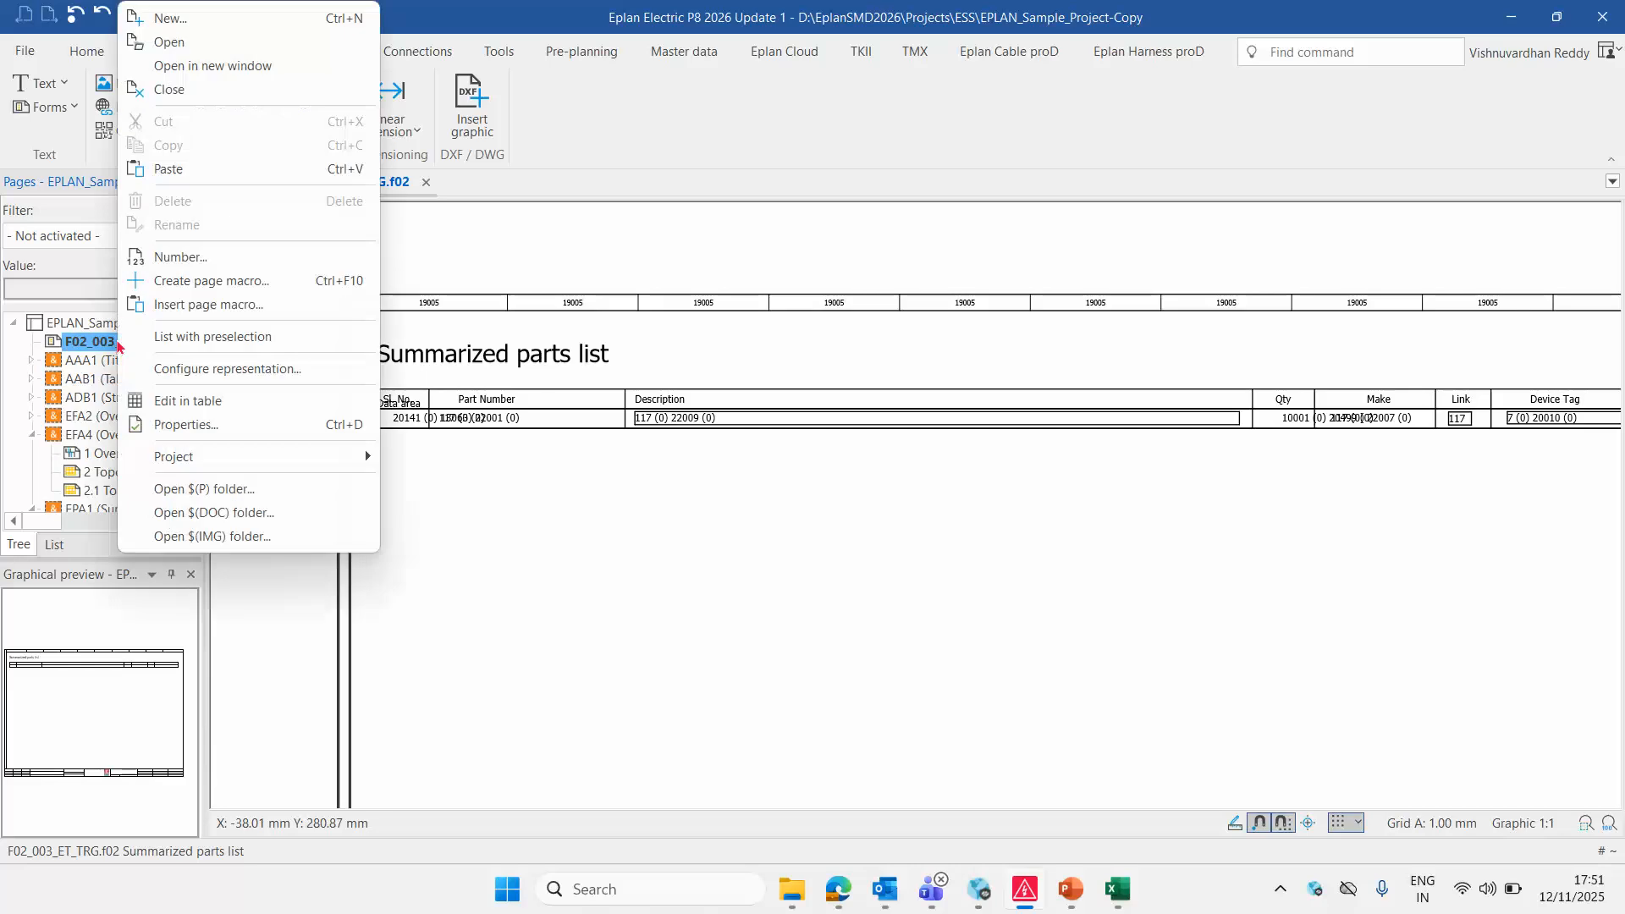
left_click(185, 424)
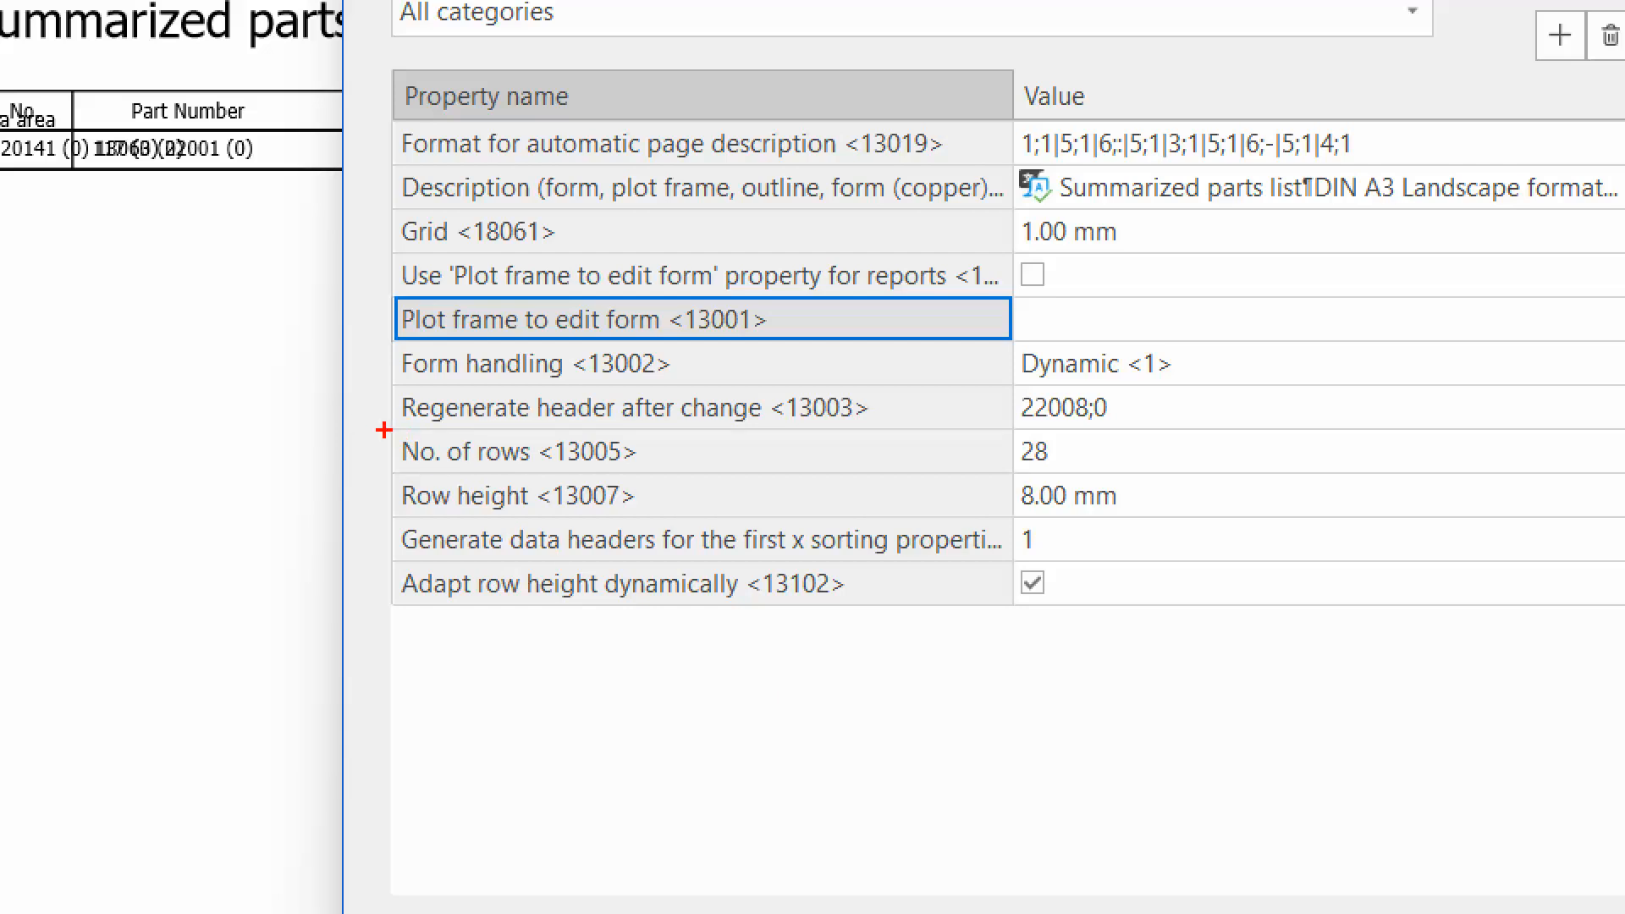
mouse_move(371, 430)
left_mouse_down("ctrl")
mouse_move(597, 463)
mouse_move(1113, 469)
left_mouse_up("ctrl")
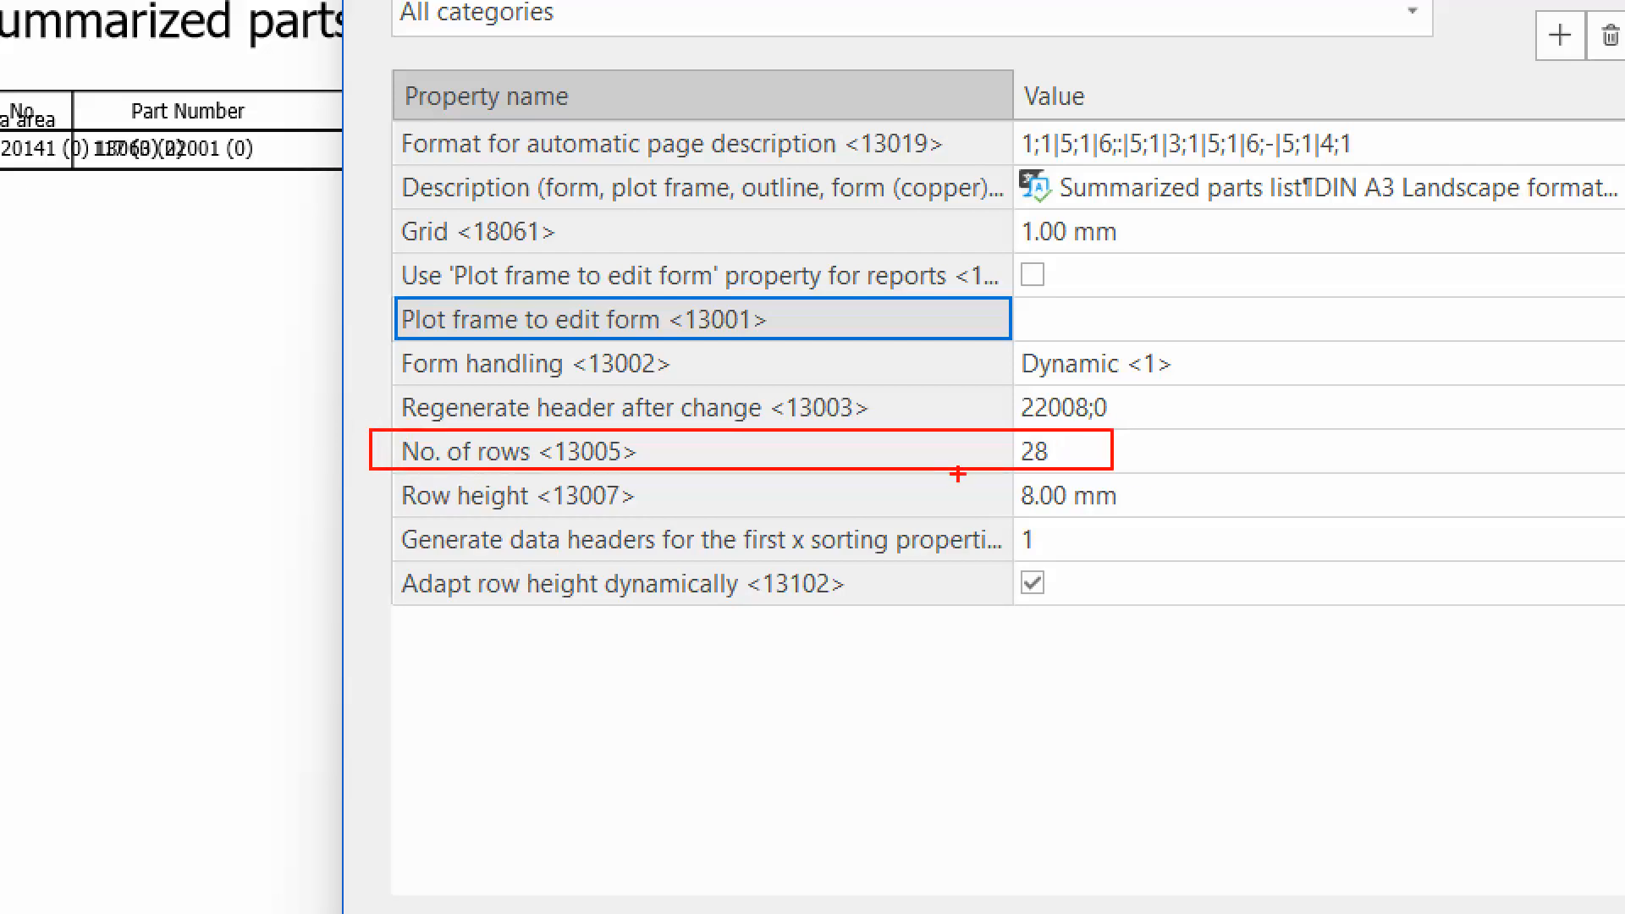
left_click_drag(372, 481, 1144, 521, "ctrl")
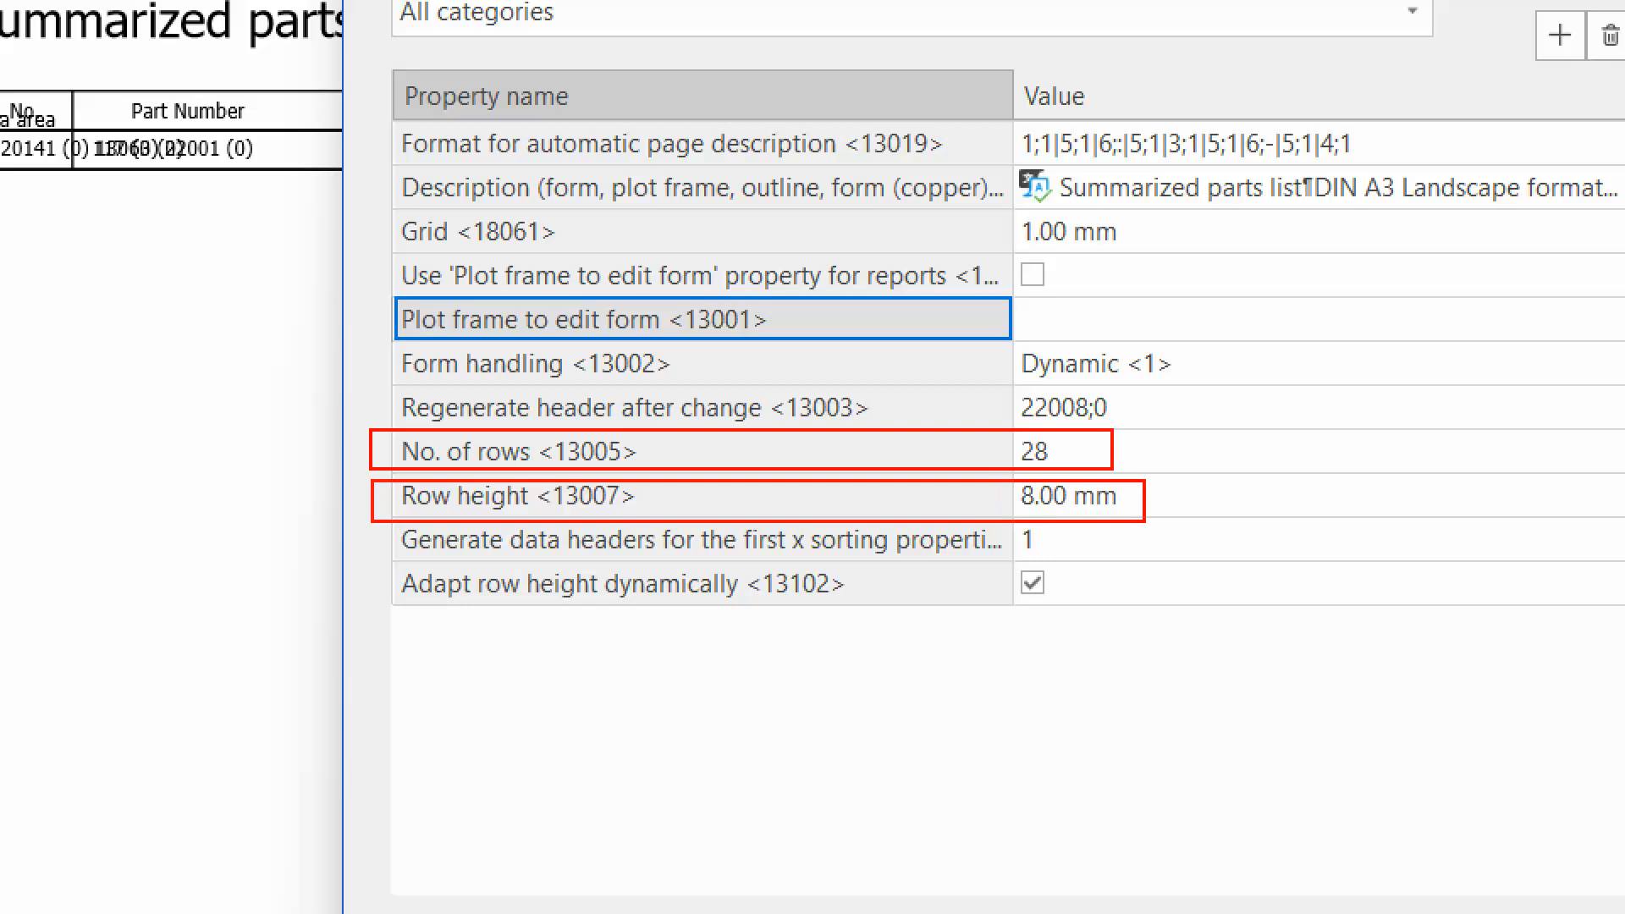
mouse_move(380, 562)
left_mouse_down("ctrl")
mouse_move(750, 614)
mouse_move(1092, 613)
left_mouse_up("ctrl")
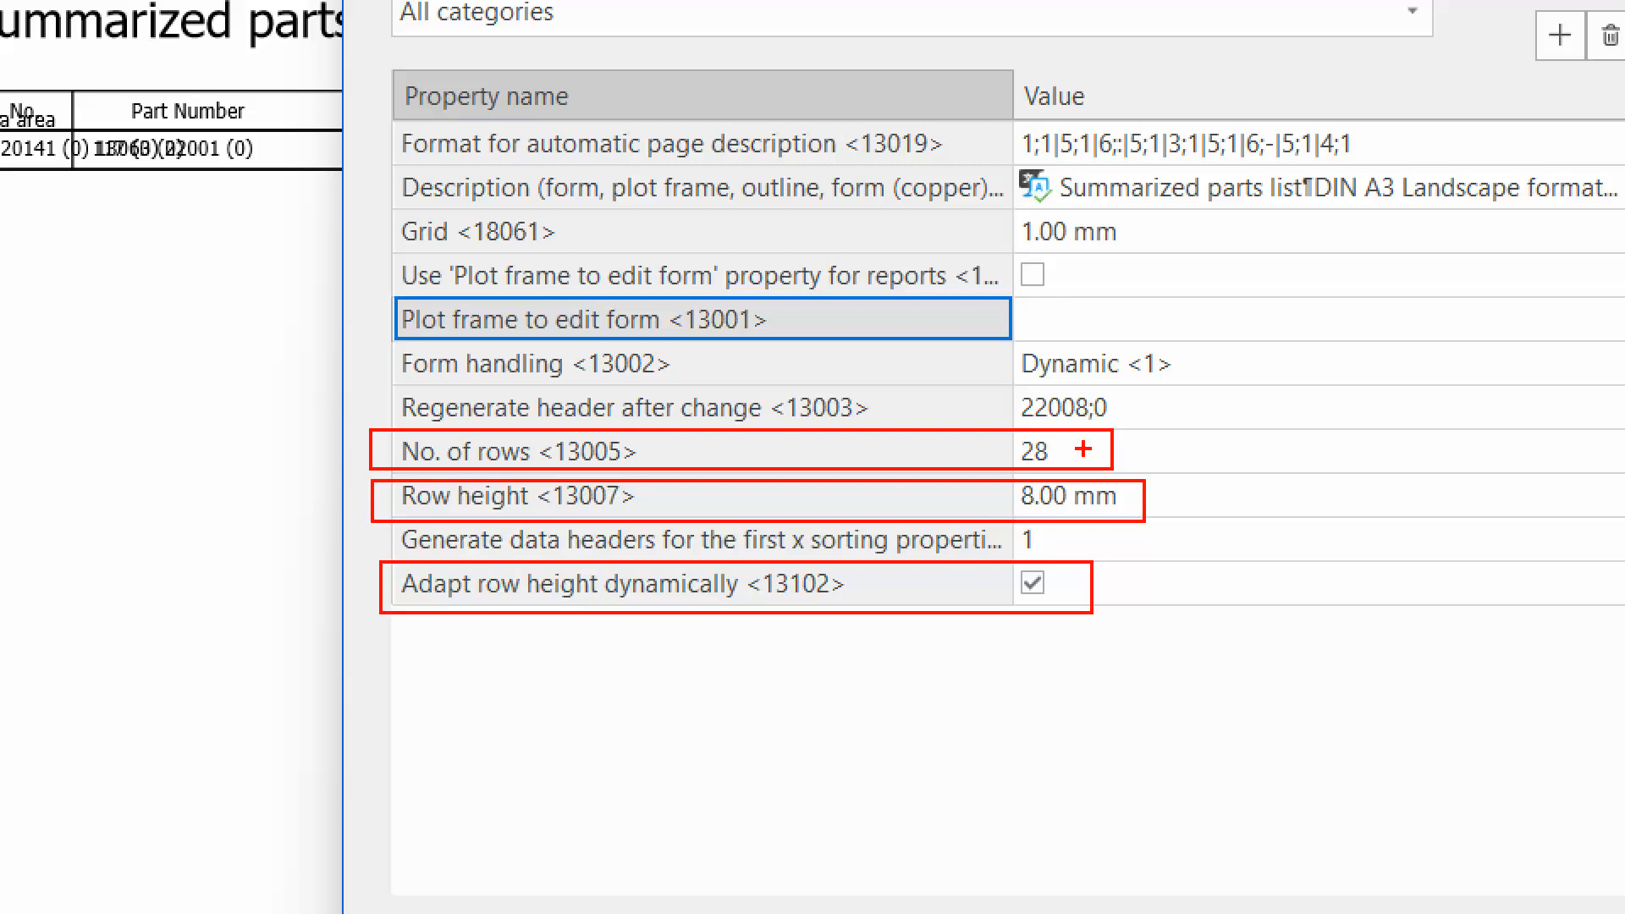
left_click_drag(1086, 451, 1192, 378)
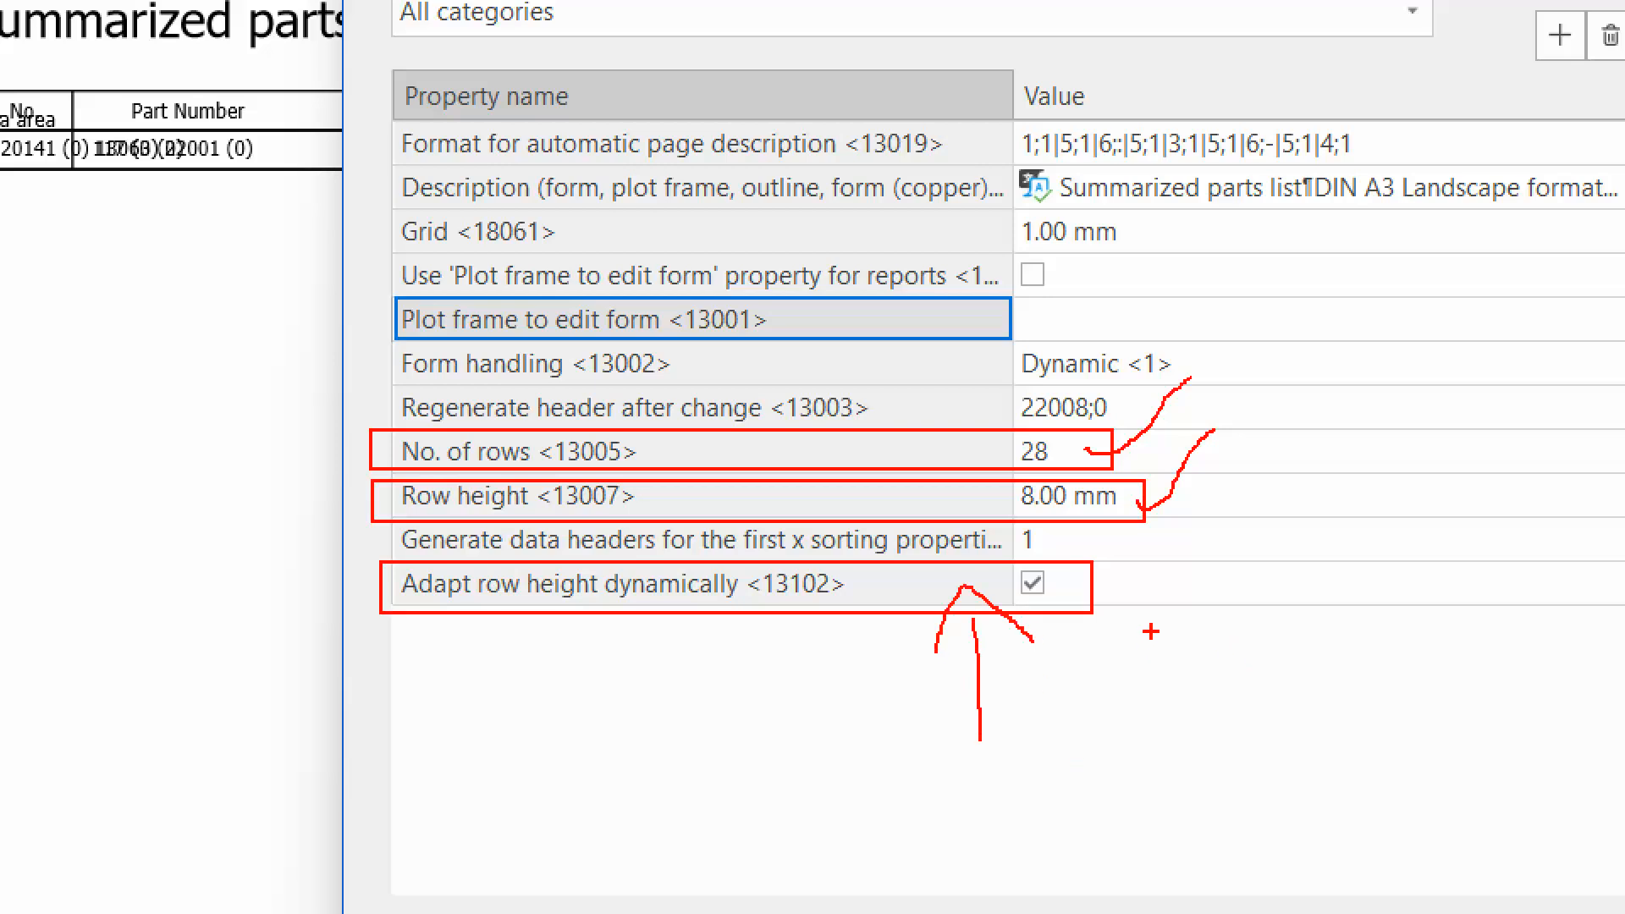
mouse_move(1149, 623)
left_mouse_down()
mouse_move(1397, 664)
mouse_move(1604, 660)
left_mouse_up()
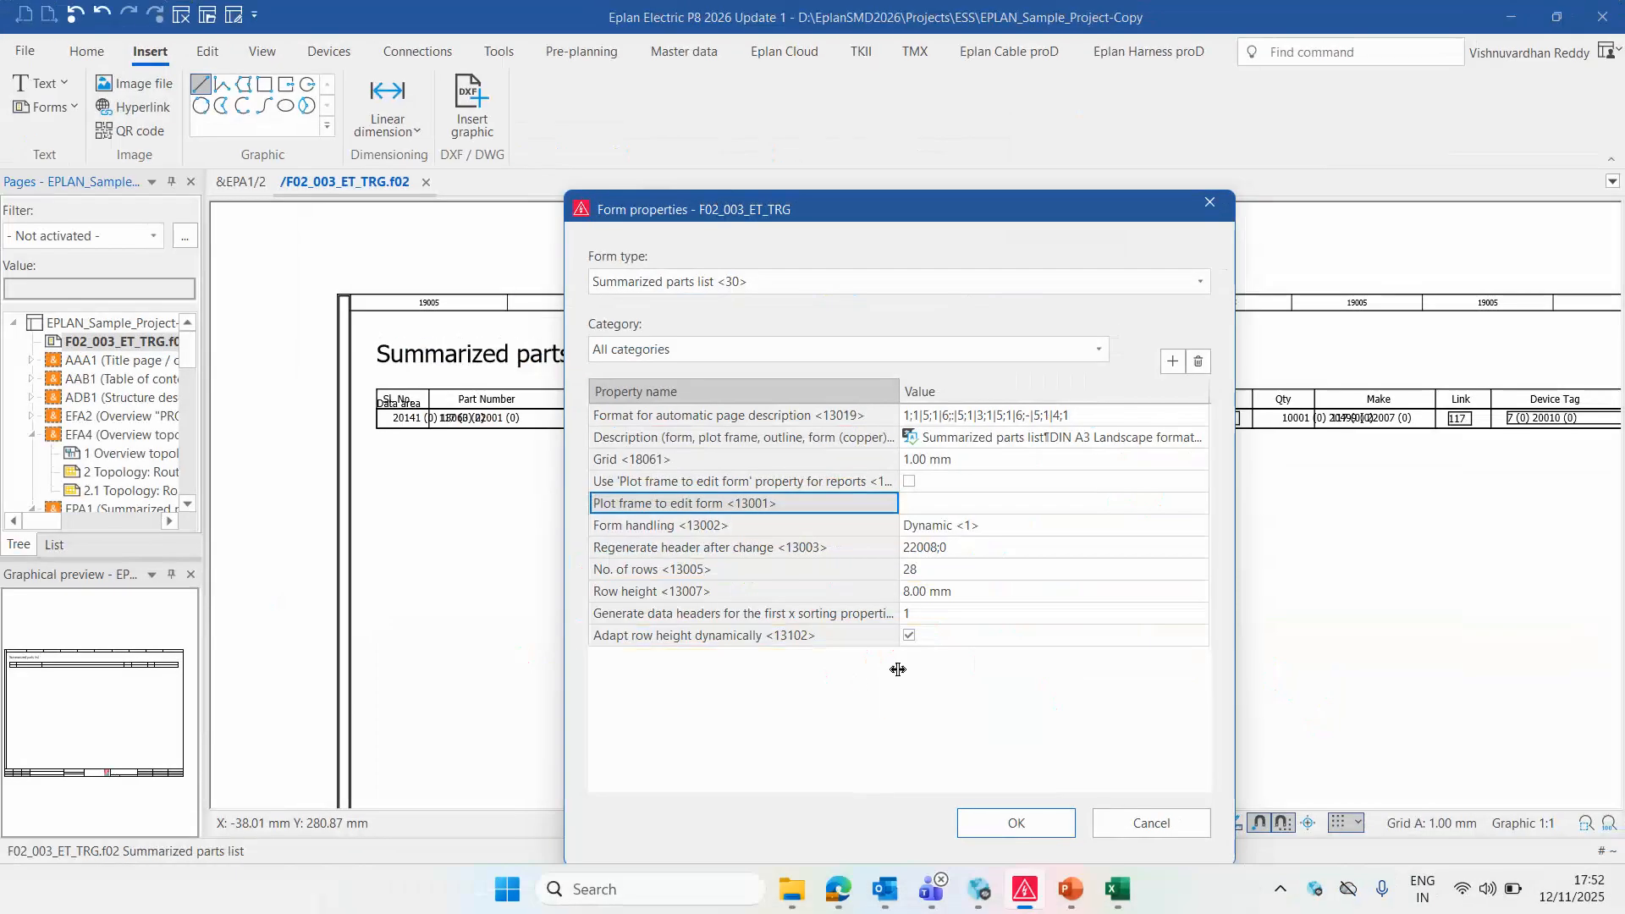
Set the form's number of rows to 38 and its row height to 6.00 mm, apply the properties and close the form
left_click(1050, 452)
type("3")
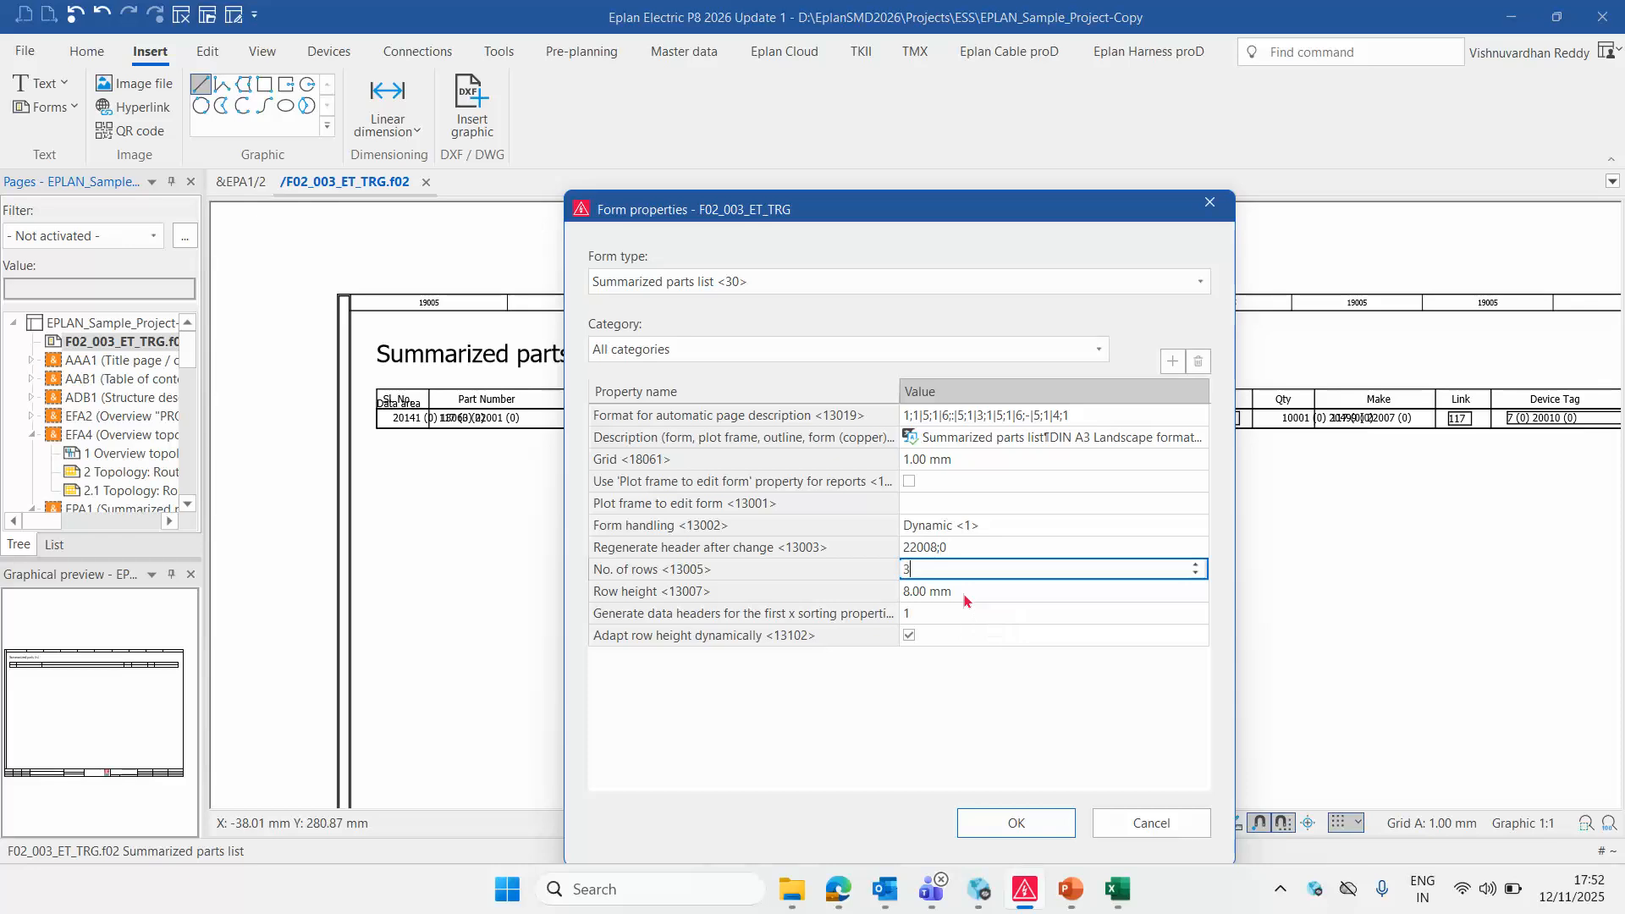
type("8")
left_click(957, 591)
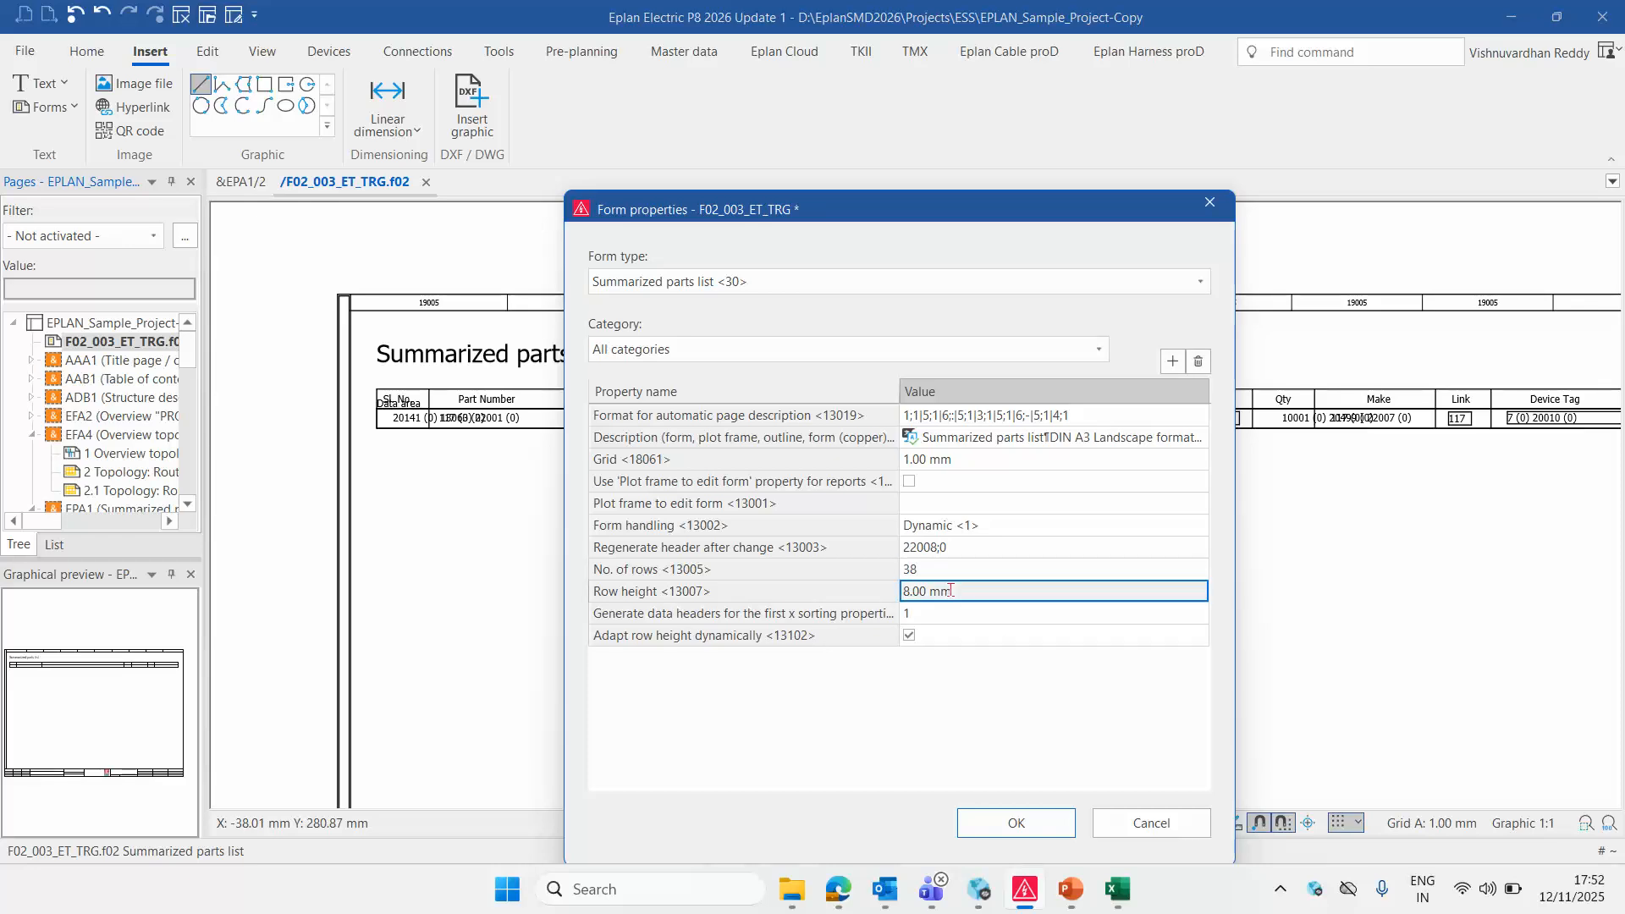
type("6")
left_click(845, 595)
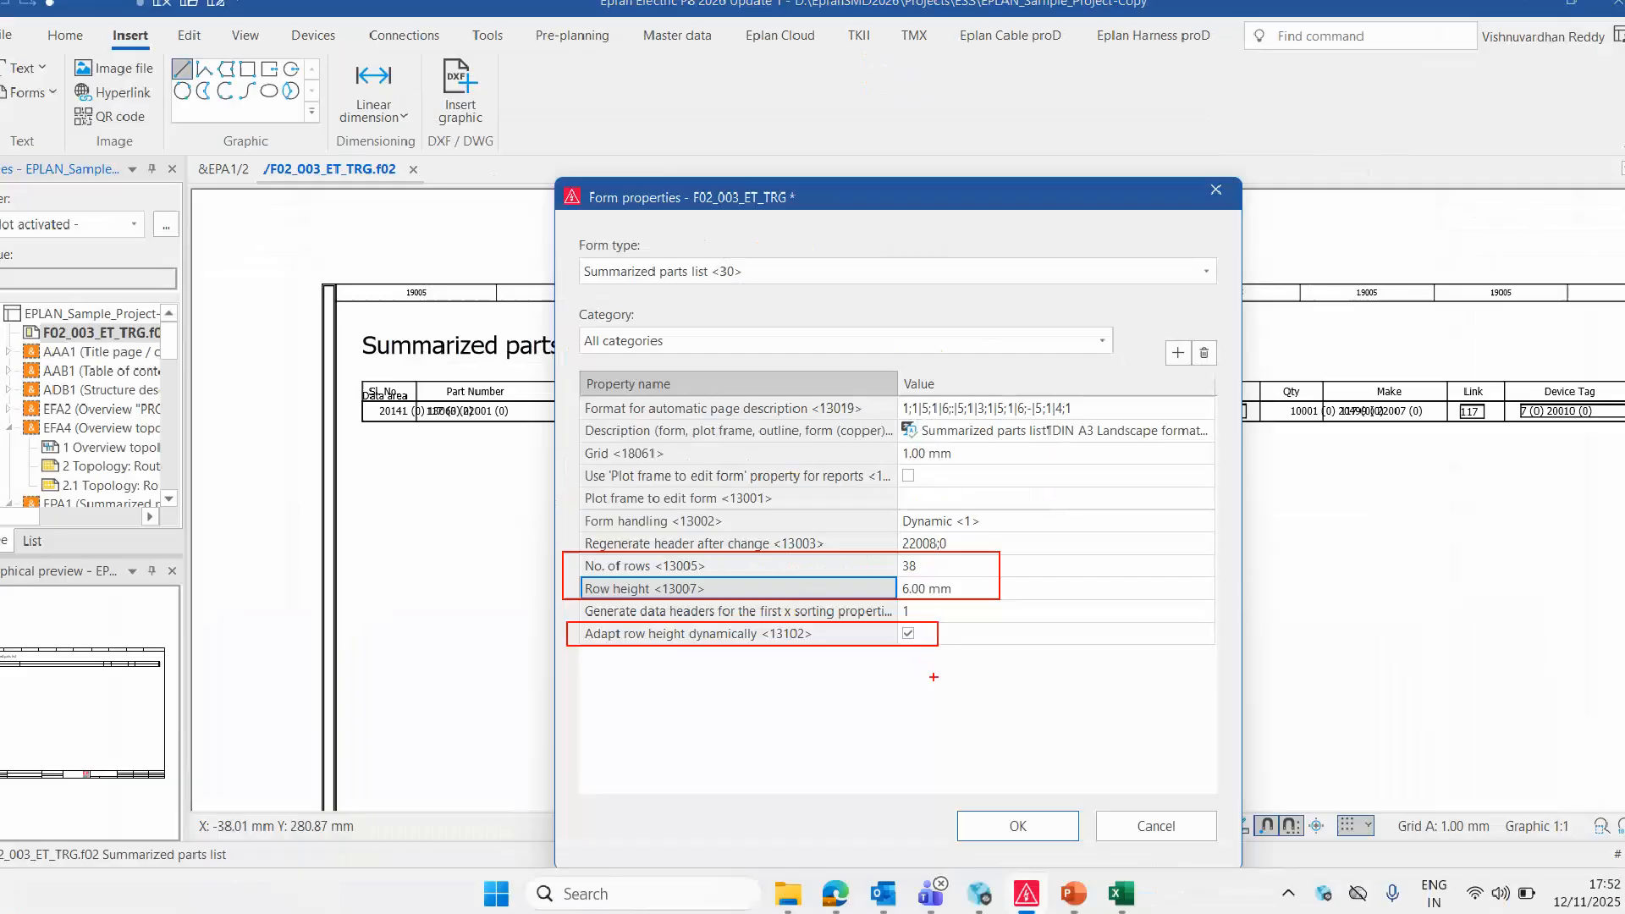
left_click(1017, 823)
scroll(508, 524, "down", 3)
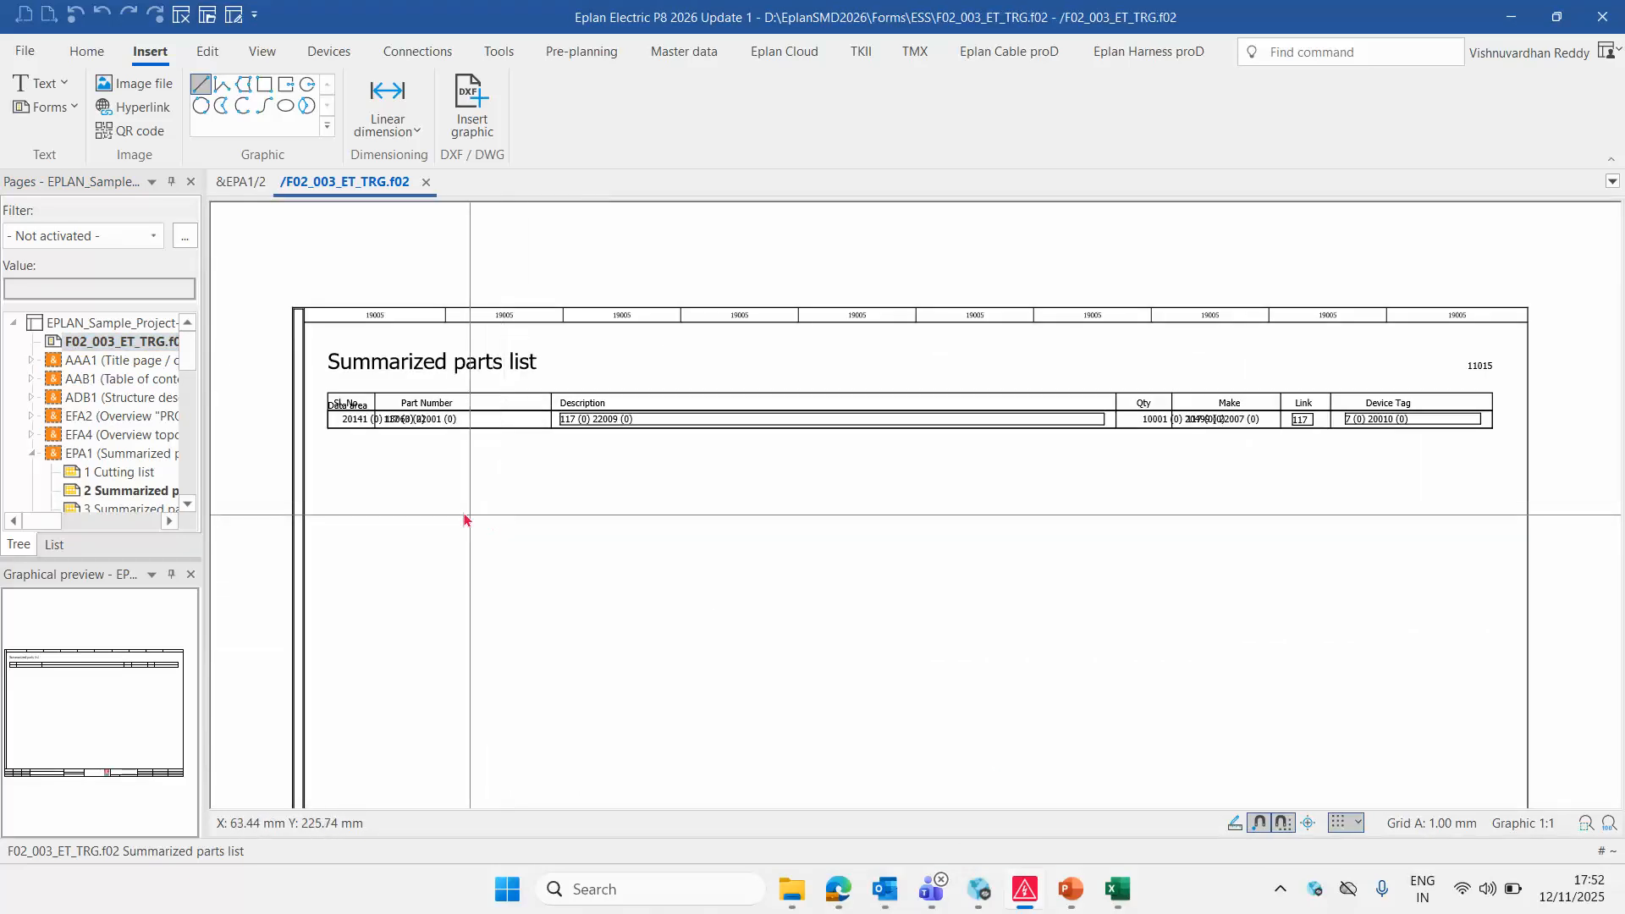
left_click(426, 185)
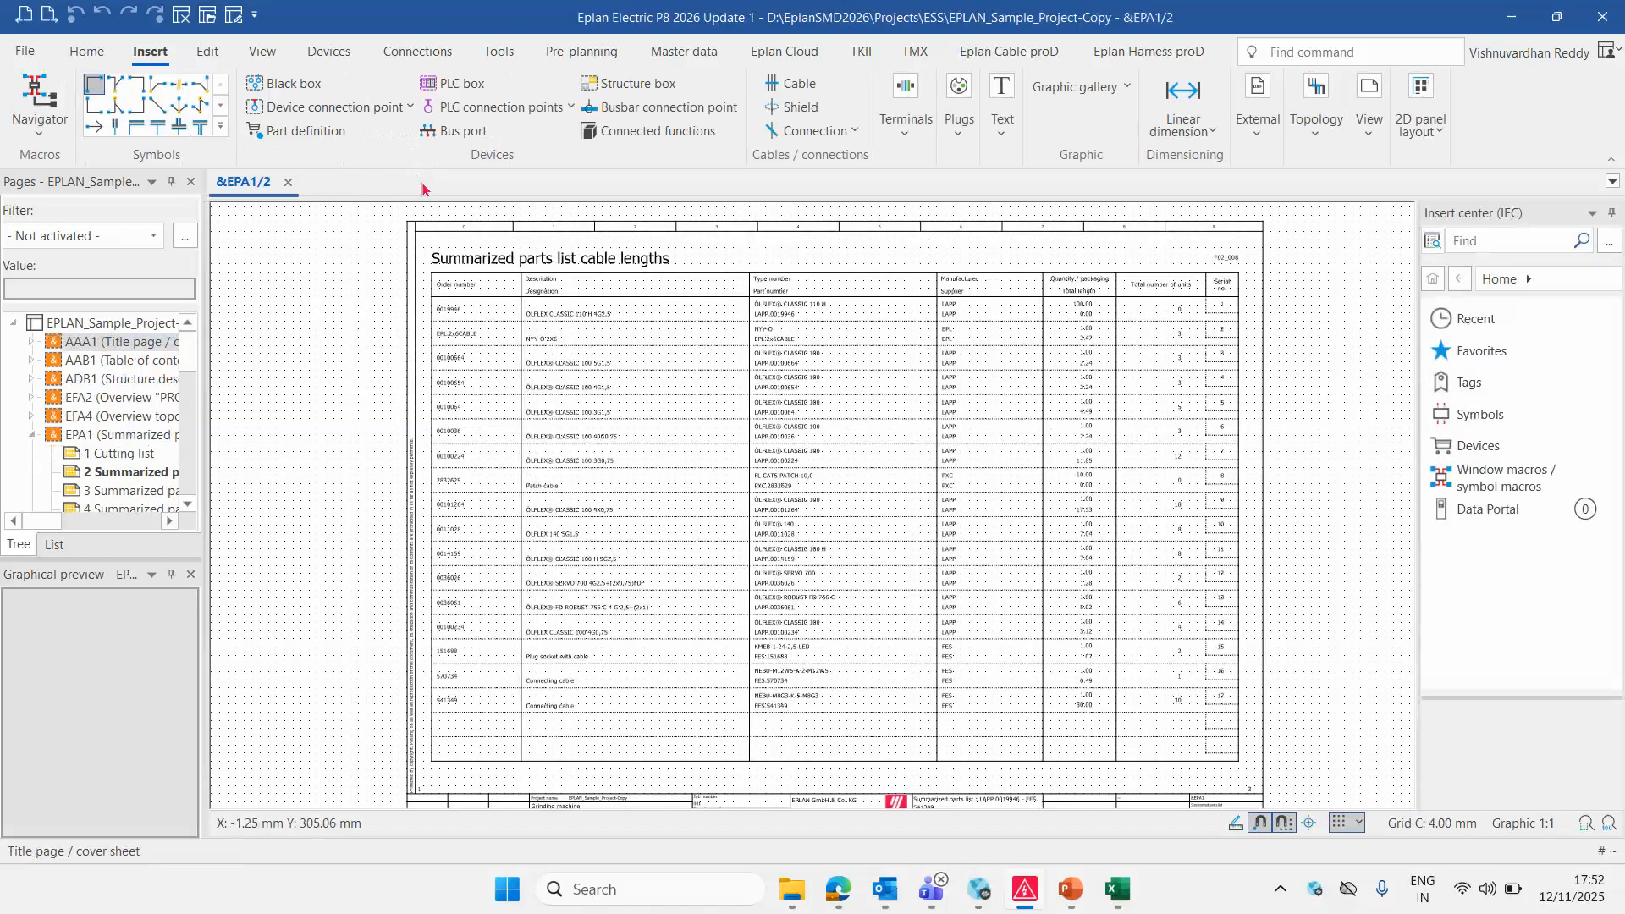
Review the existing Summarized parts list templates in the project's report templates, including Individual, Total and Weight, and close the reports
left_click(508, 54)
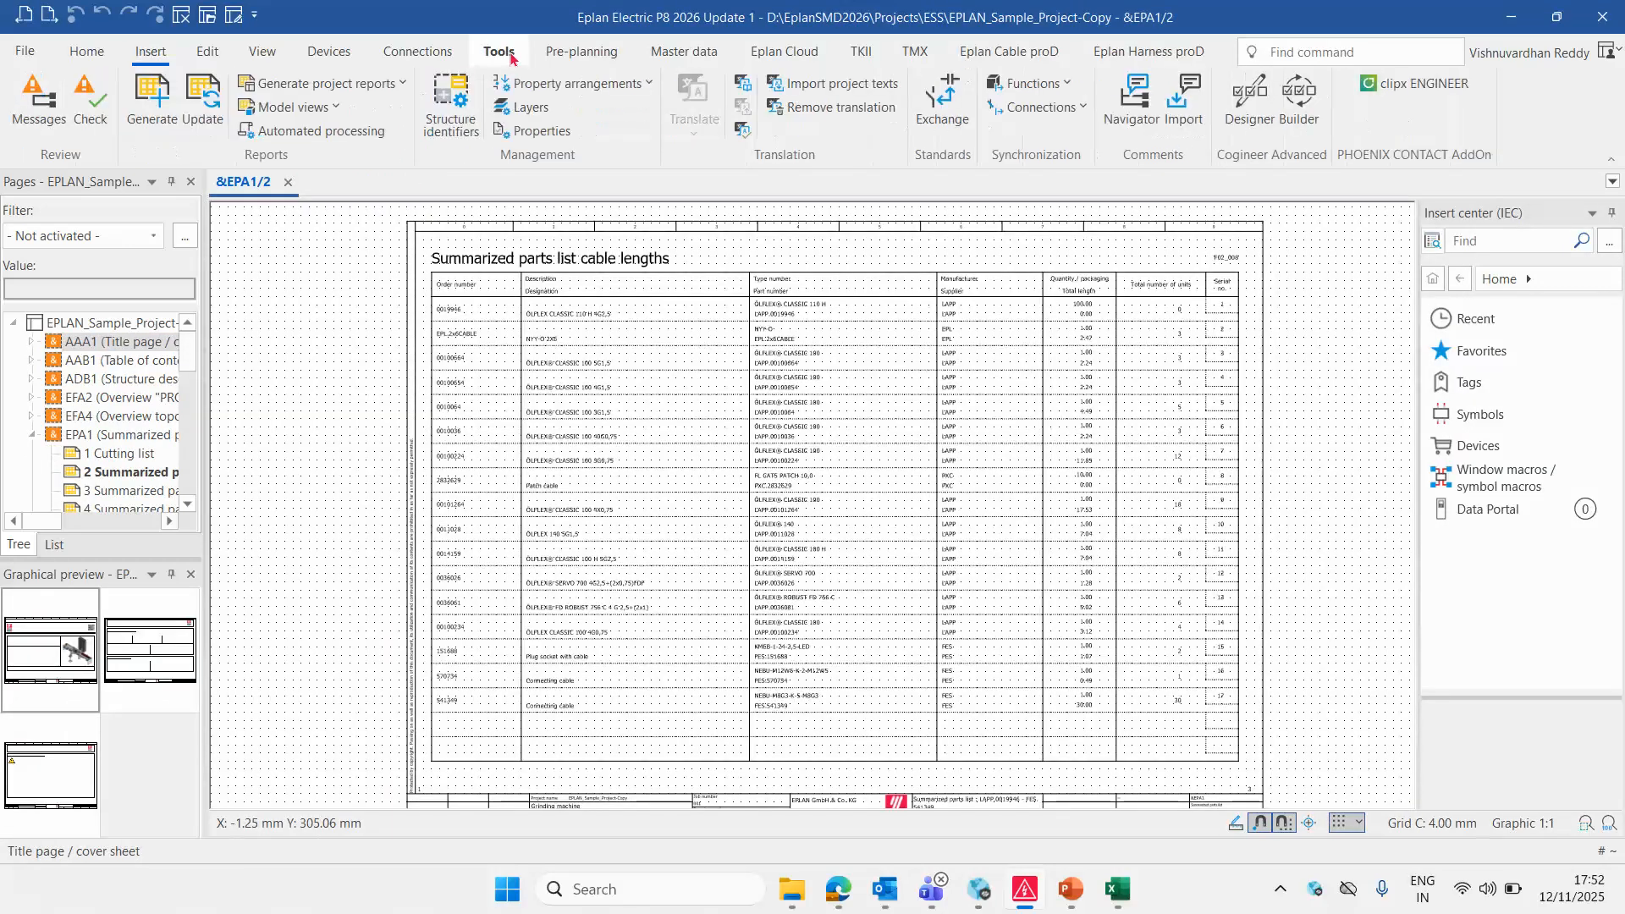
left_click(148, 108)
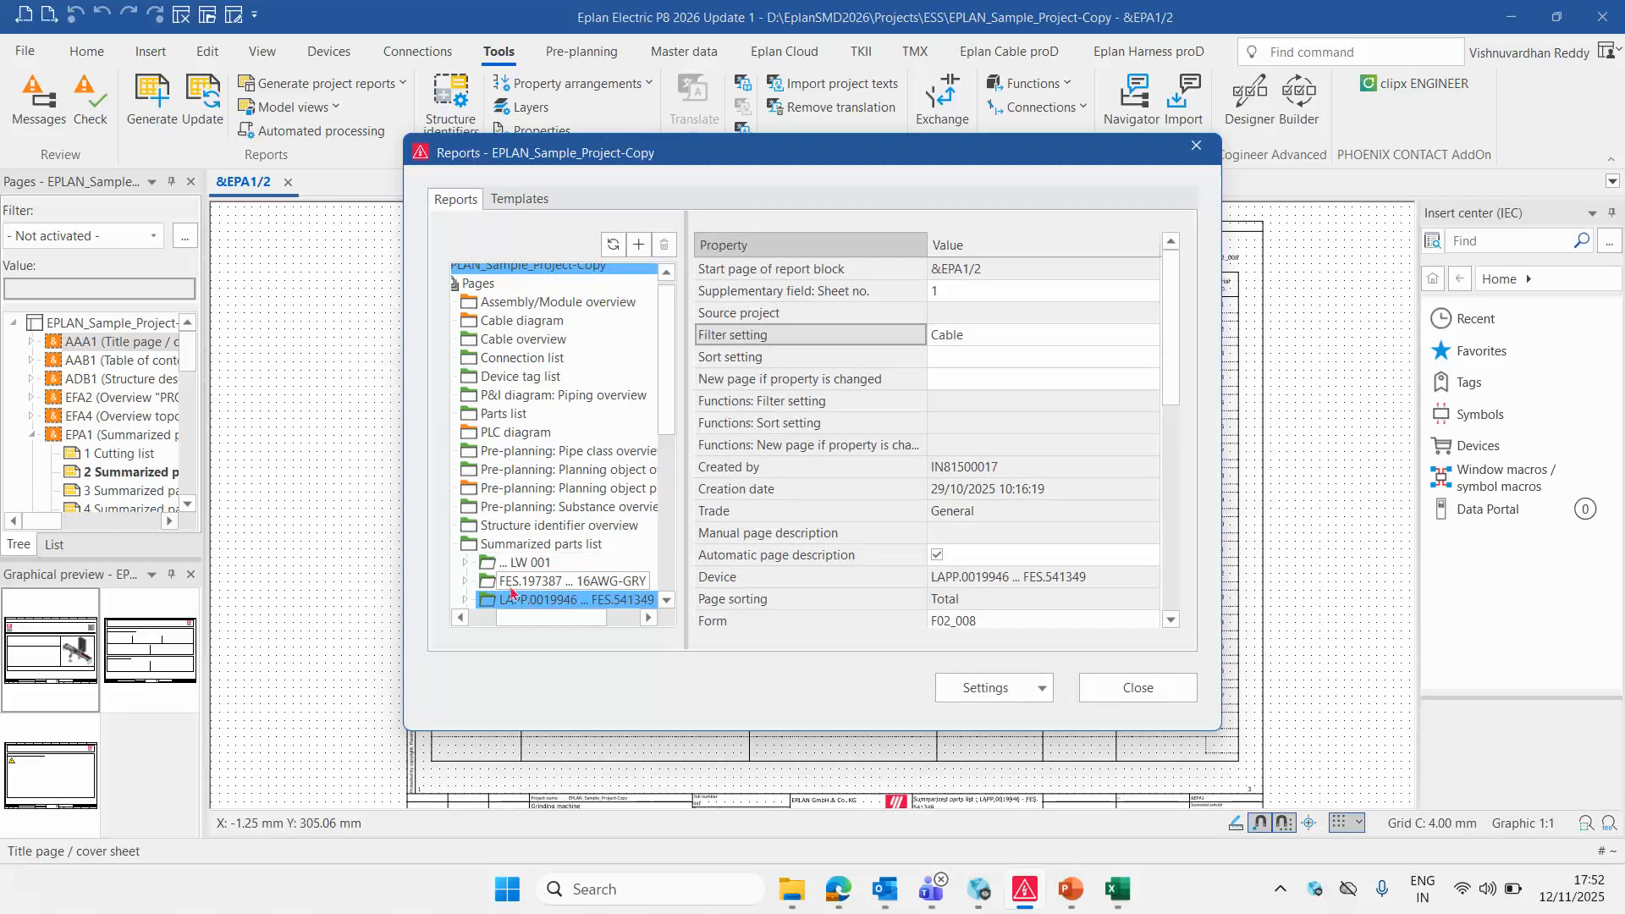
left_click(520, 198)
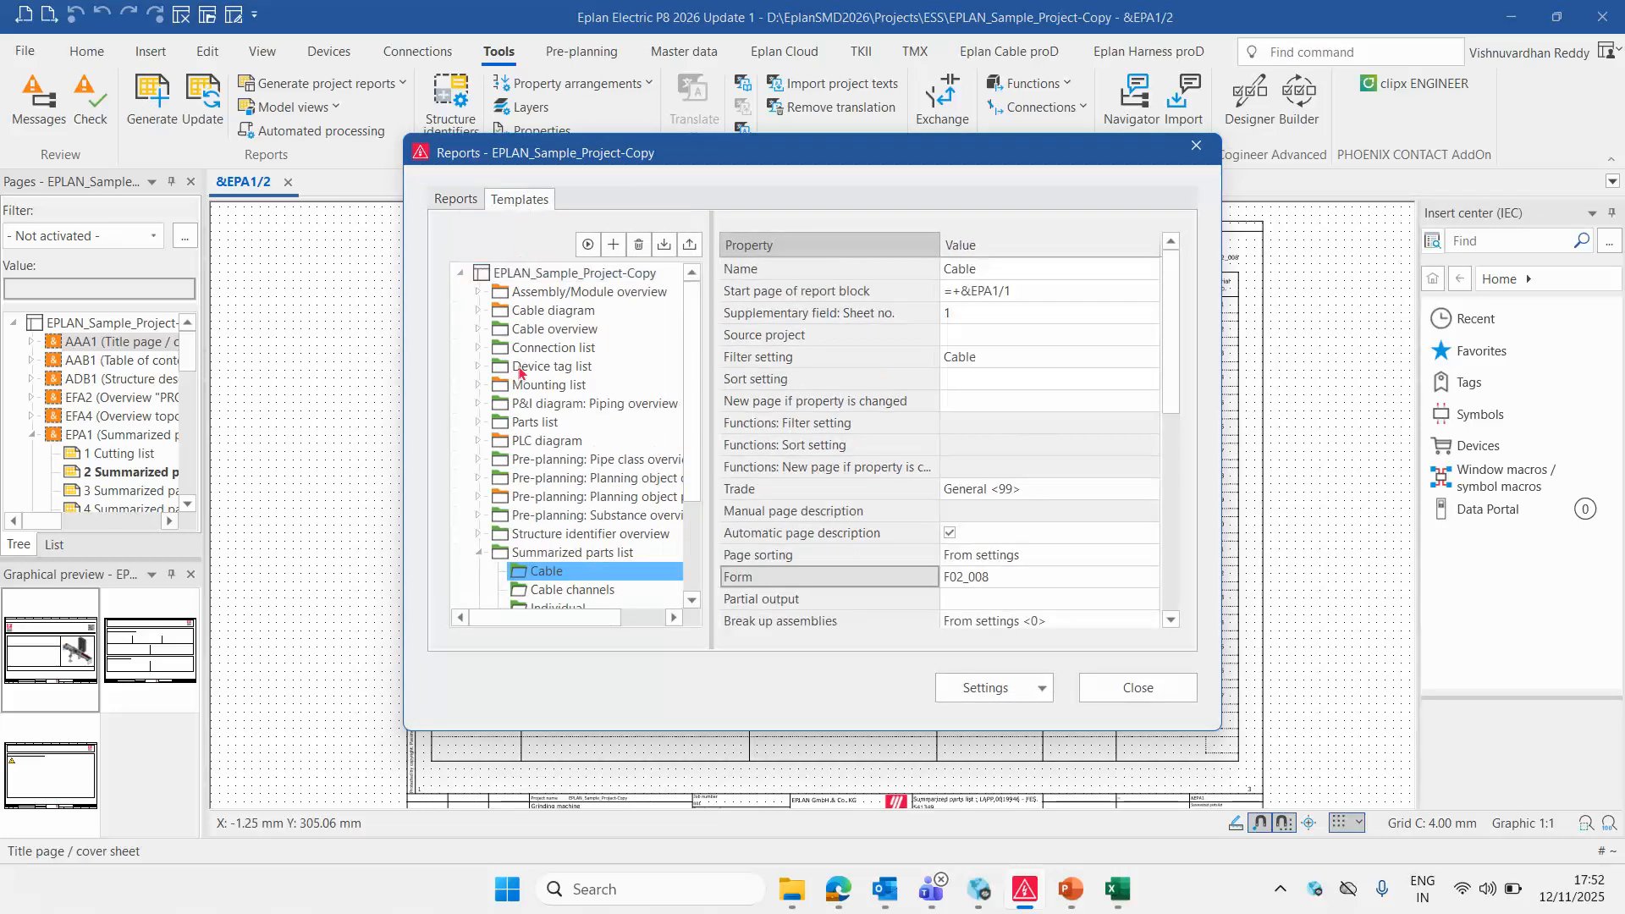
scroll(605, 552, "down", 1)
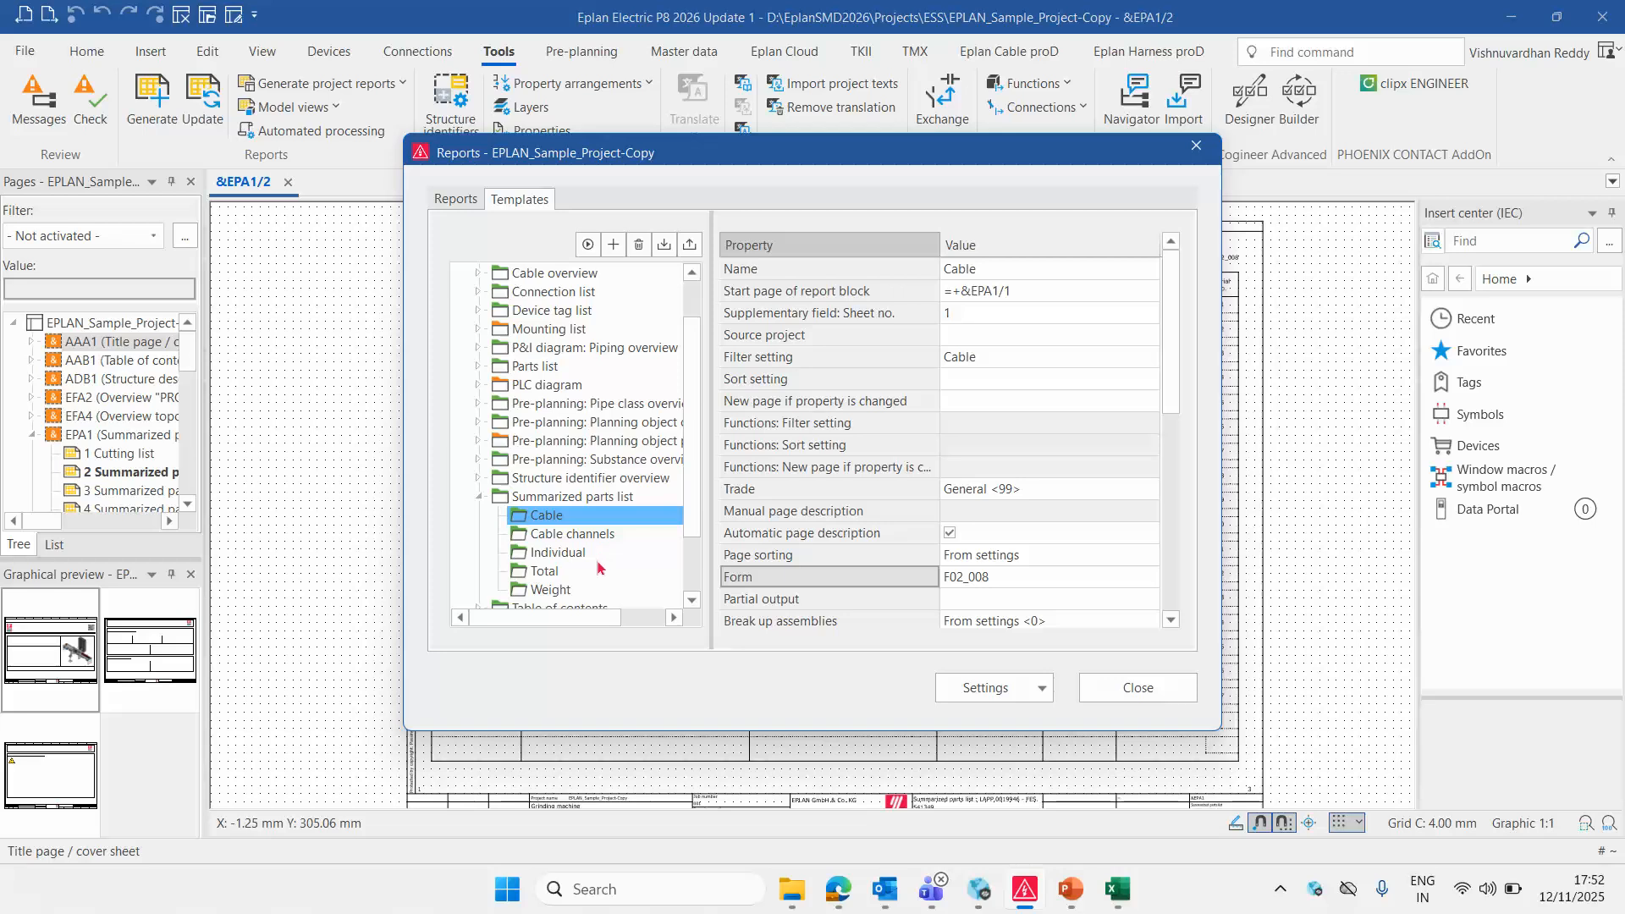
left_click(555, 553)
key("Down")
key("Down")
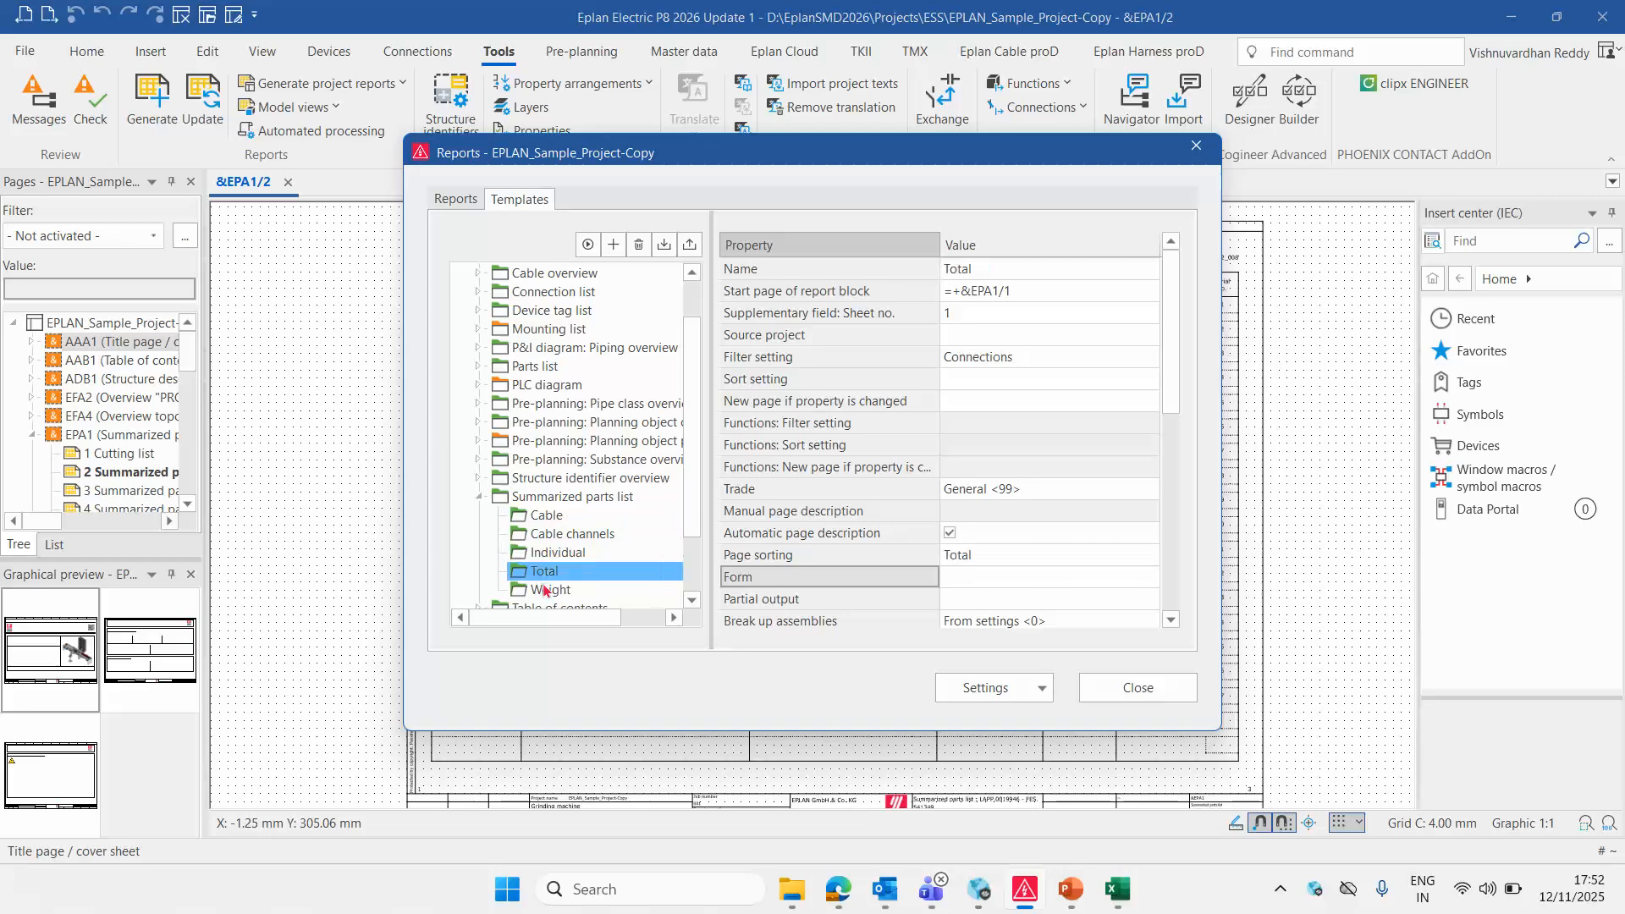
scroll(545, 557, "up", 1)
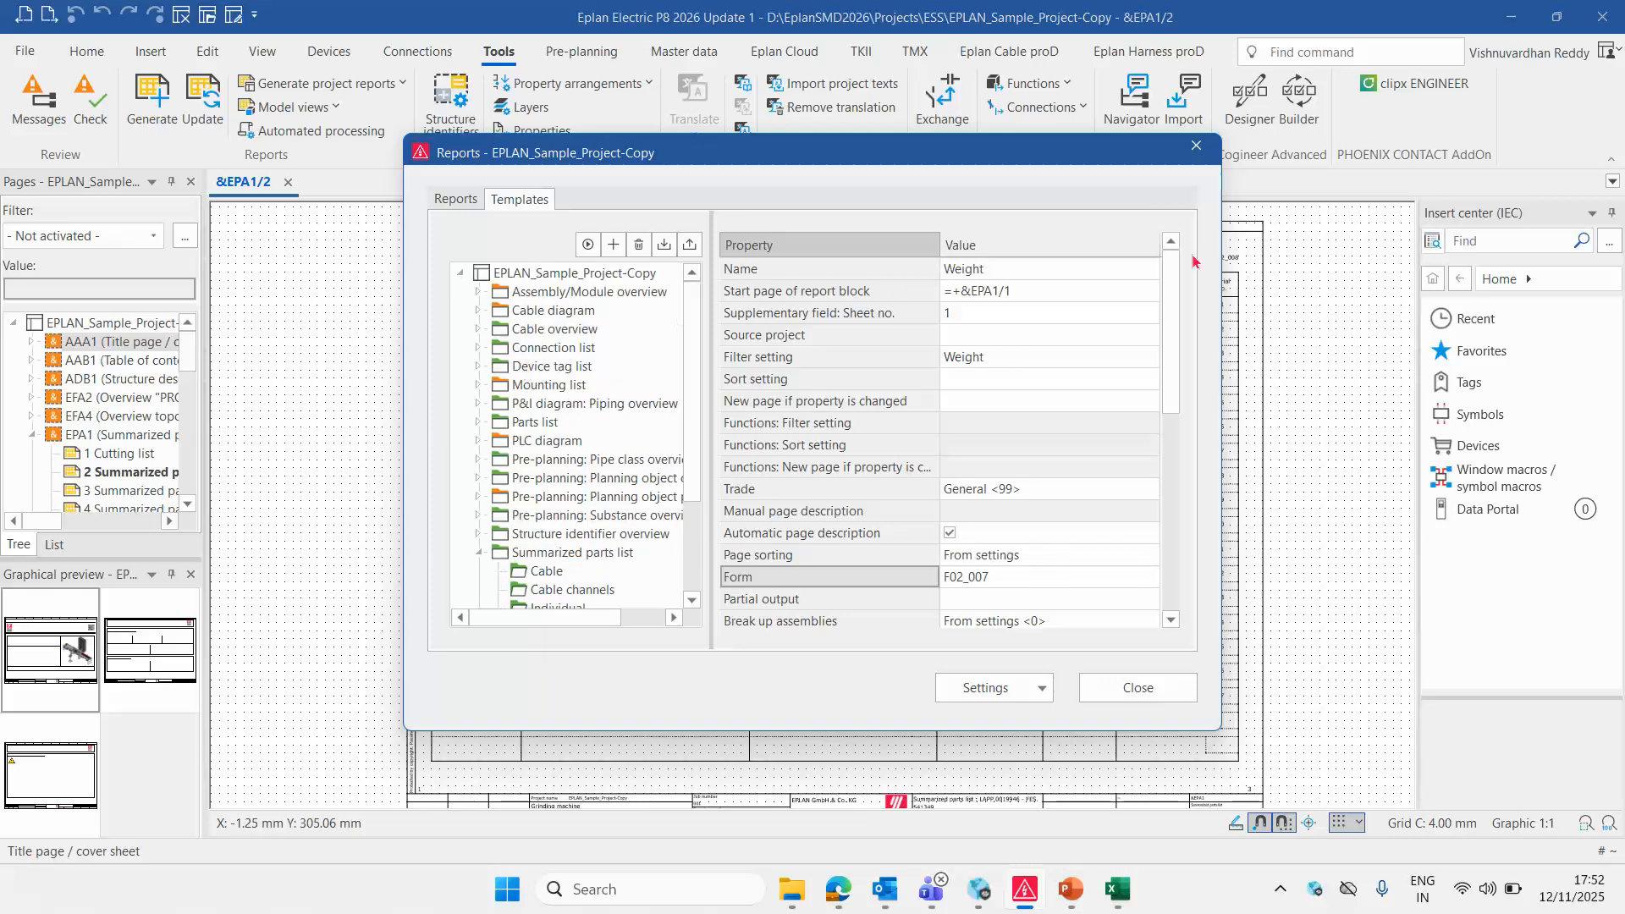
left_click(1197, 149)
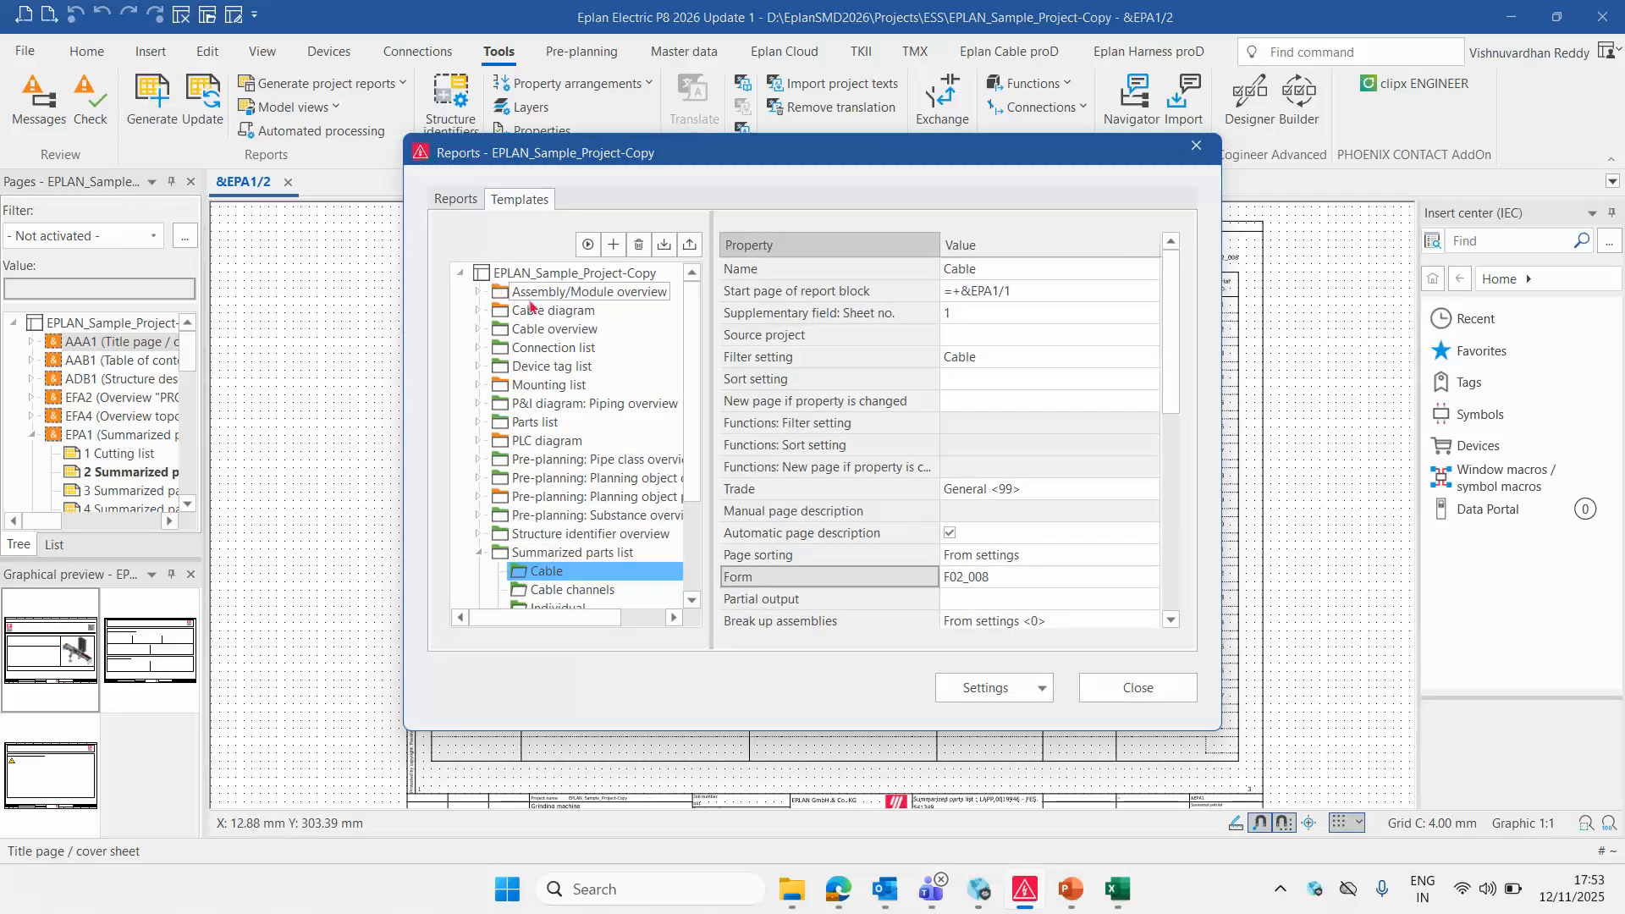
Add a Summarized parts list report template that uses the form F02_003_ET_TRG, without filter or sorting
left_click(615, 245)
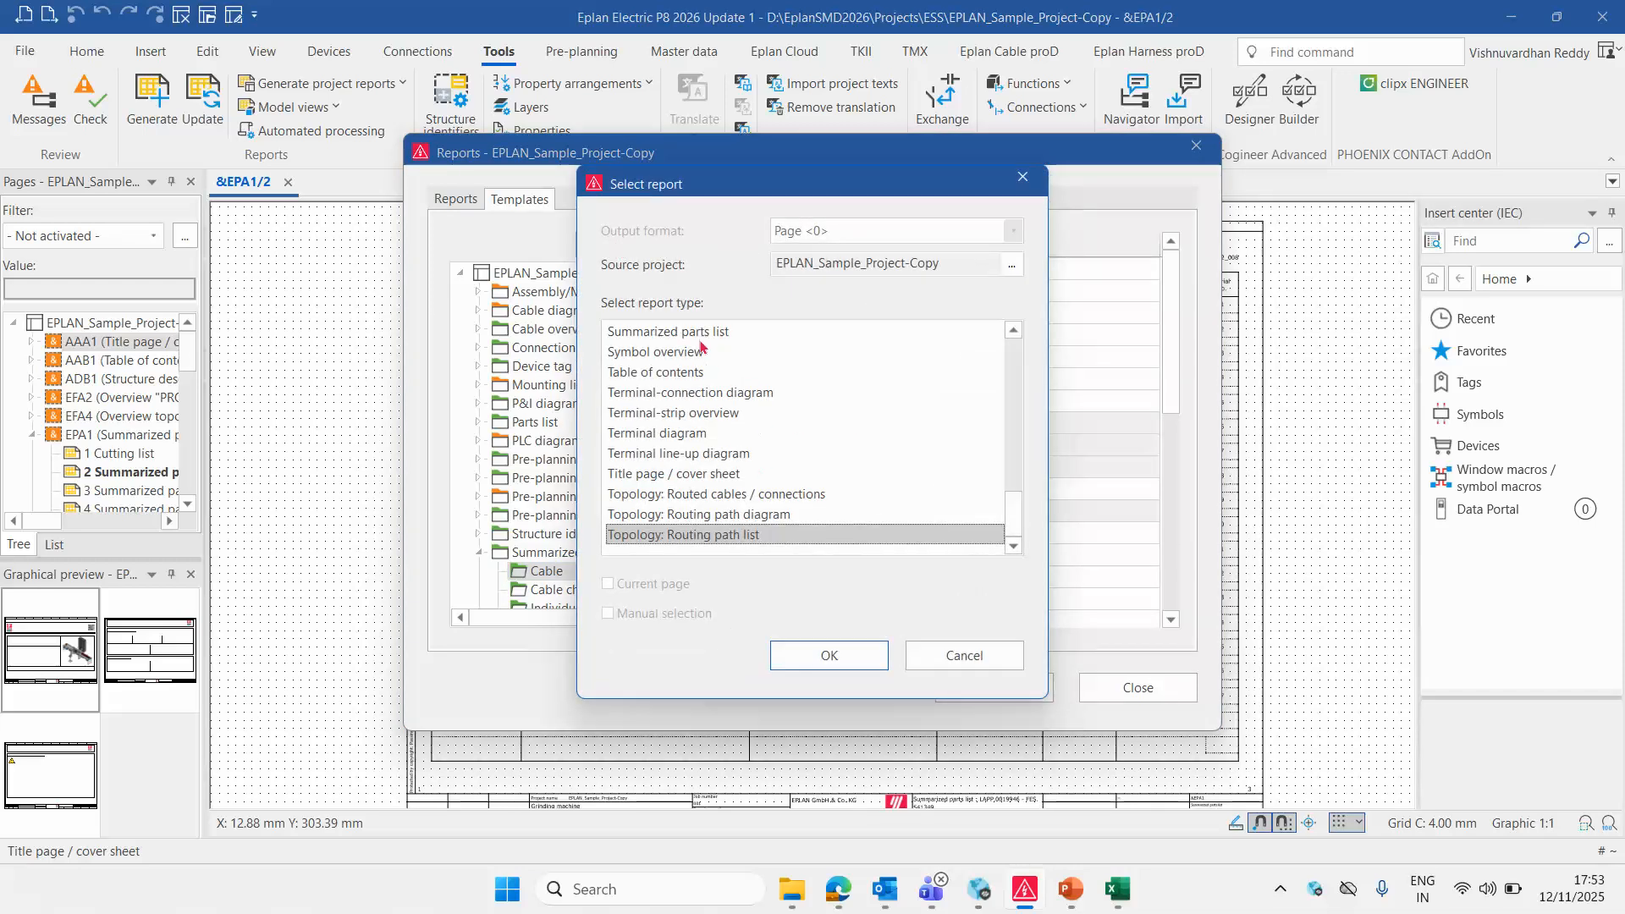
left_click(702, 331)
left_click(829, 656)
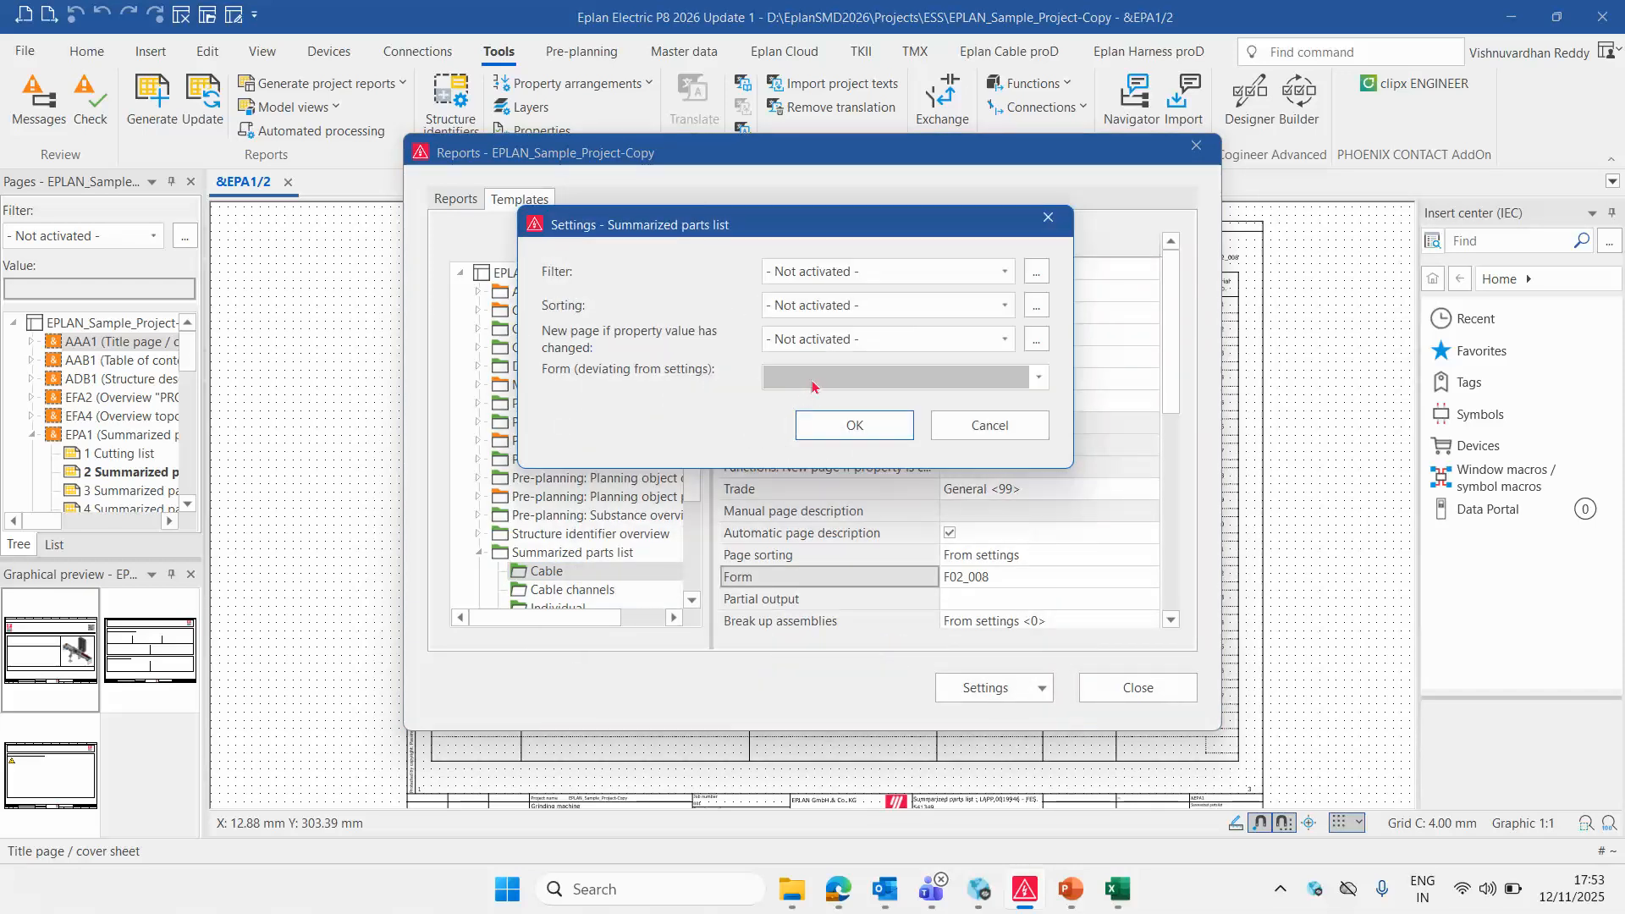
left_click(812, 387)
left_click(815, 512)
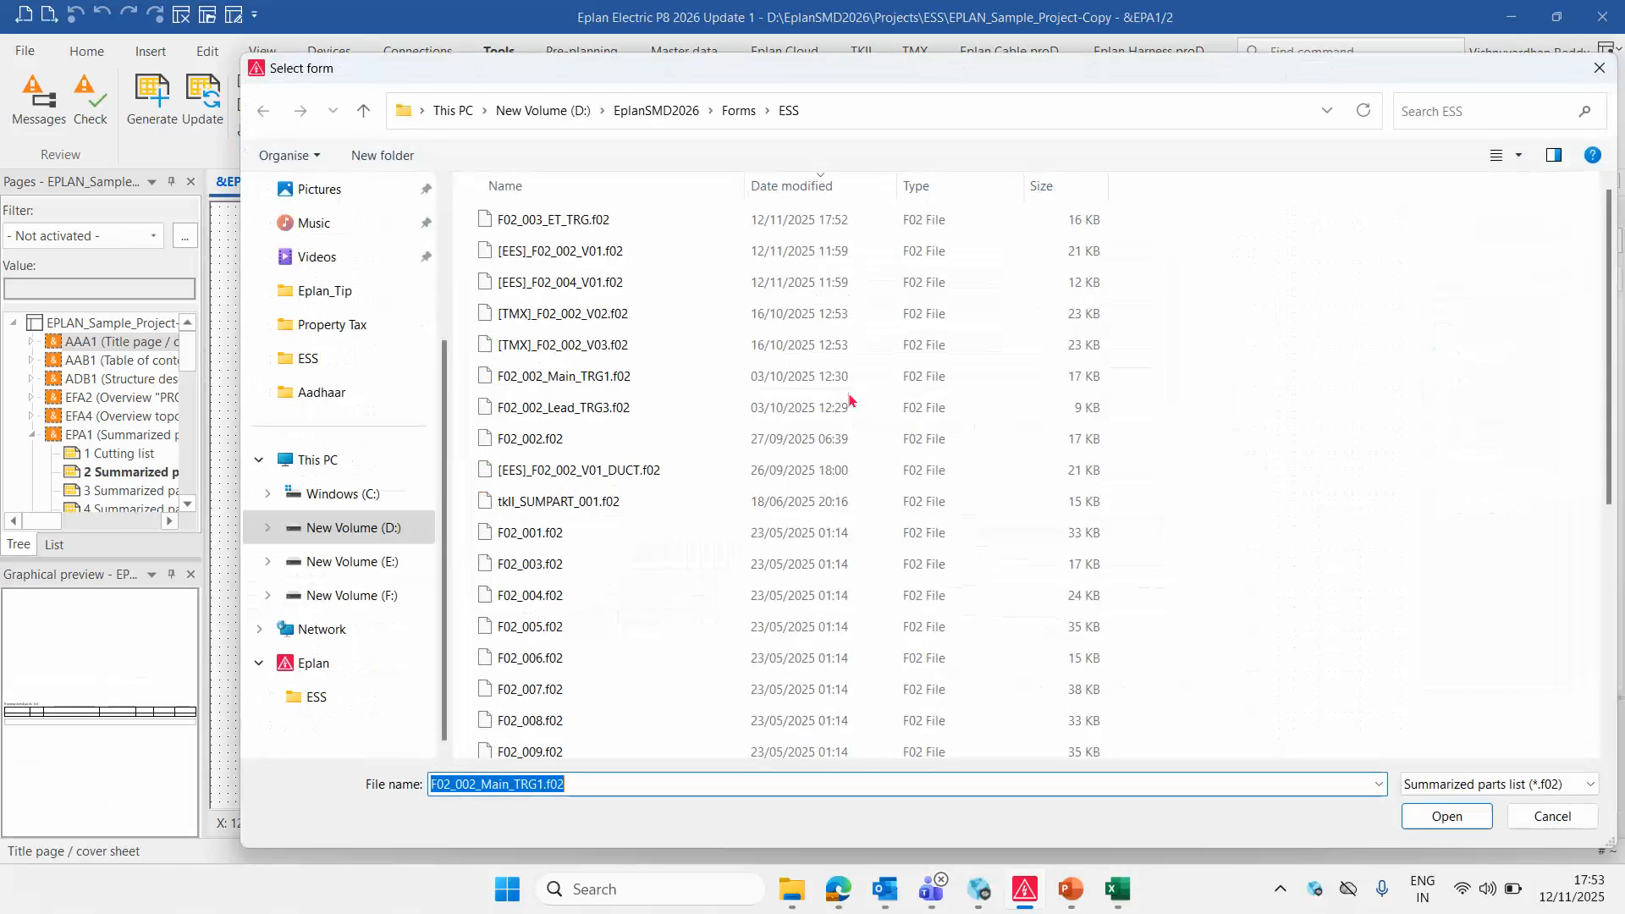
double_click(593, 222)
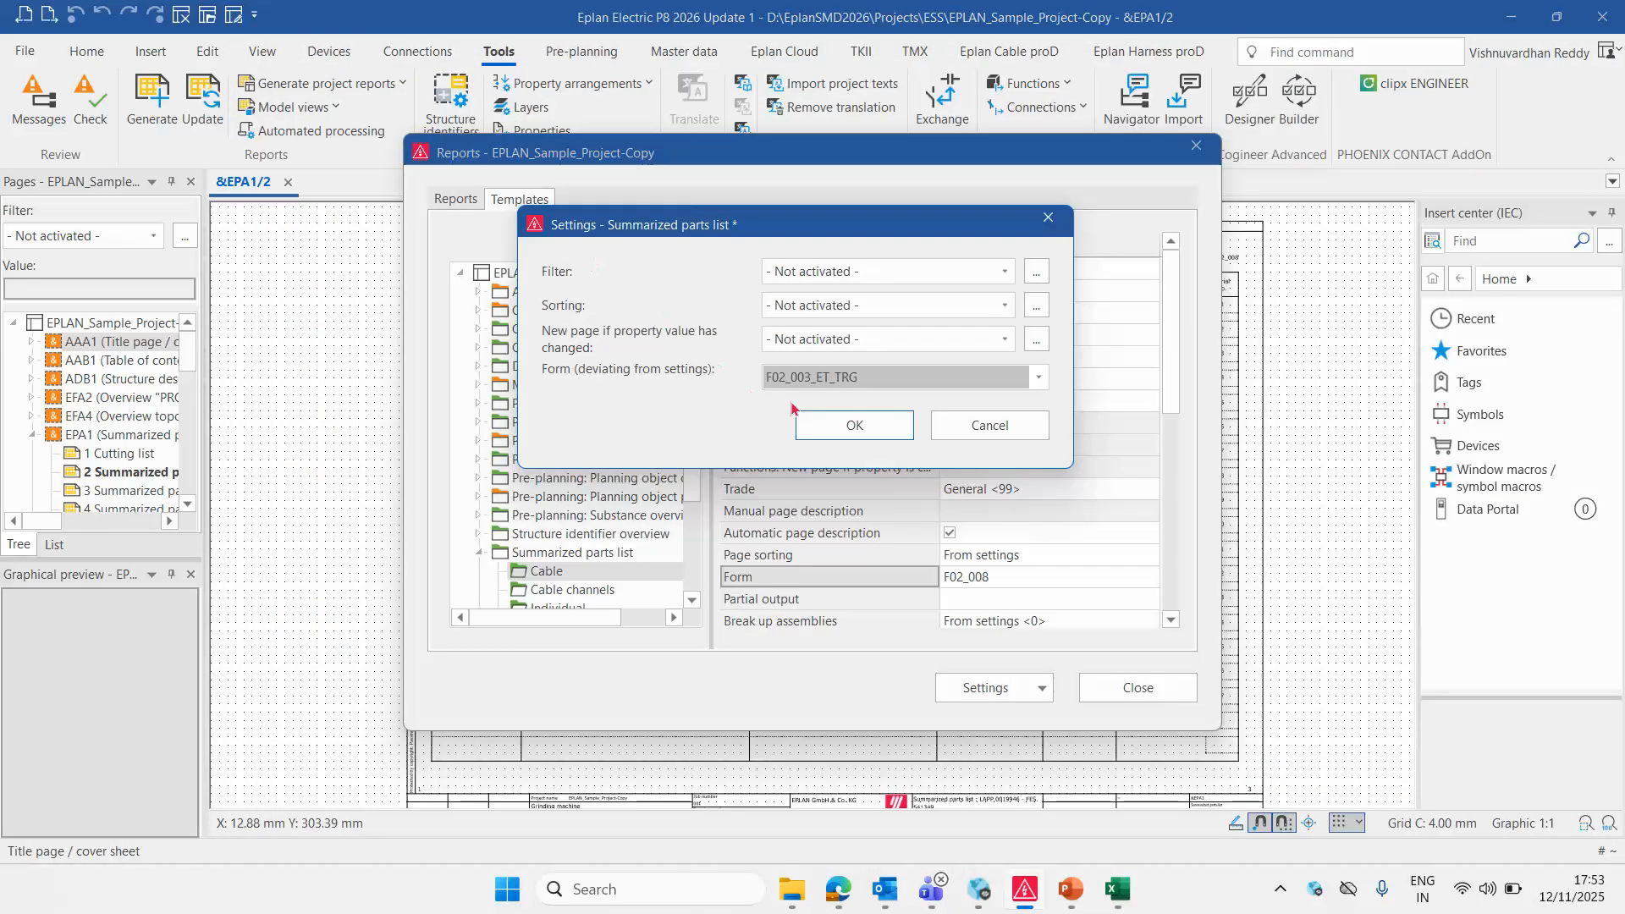
left_click(857, 425)
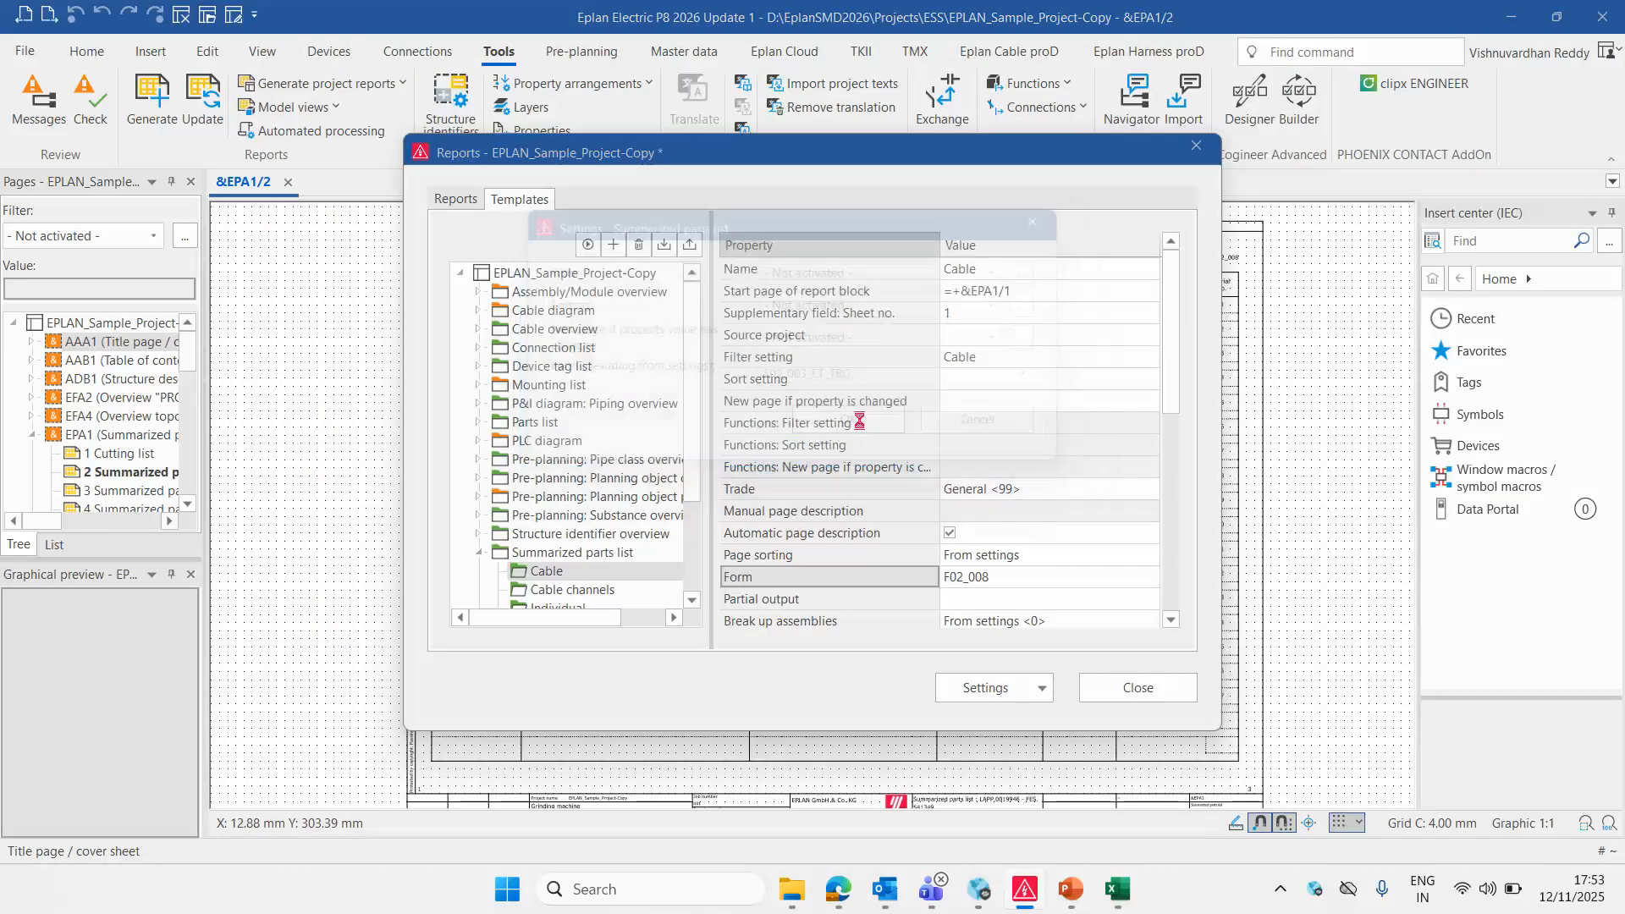
Set the template's document type to BOM with start page 1, generate its report and close the reports
left_click(938, 208)
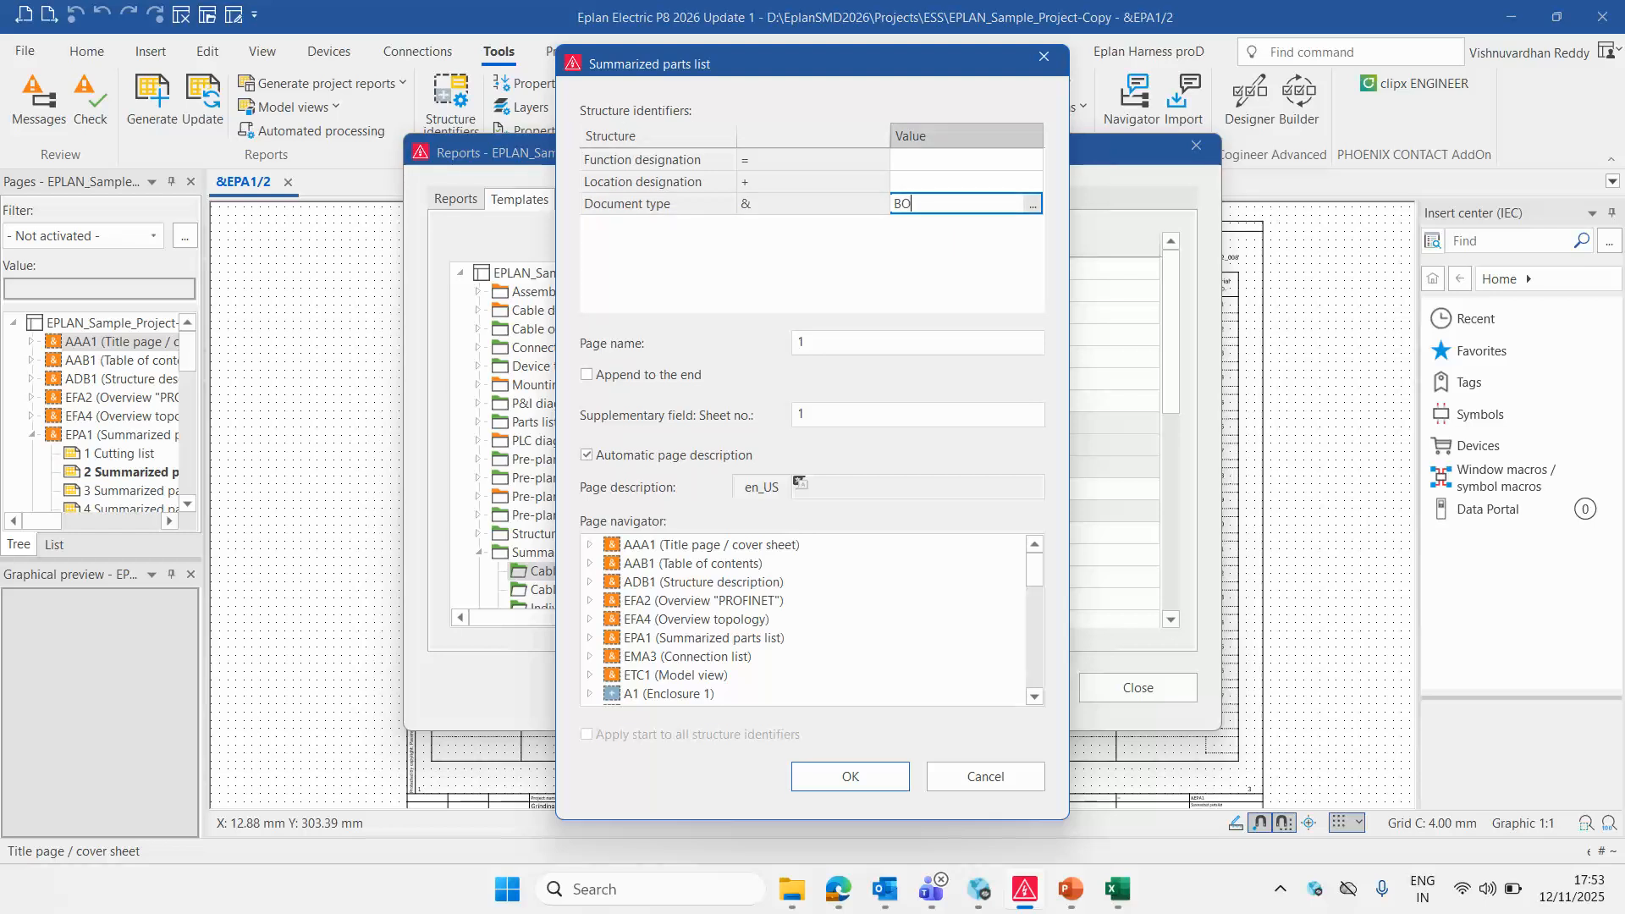
left_click(865, 774)
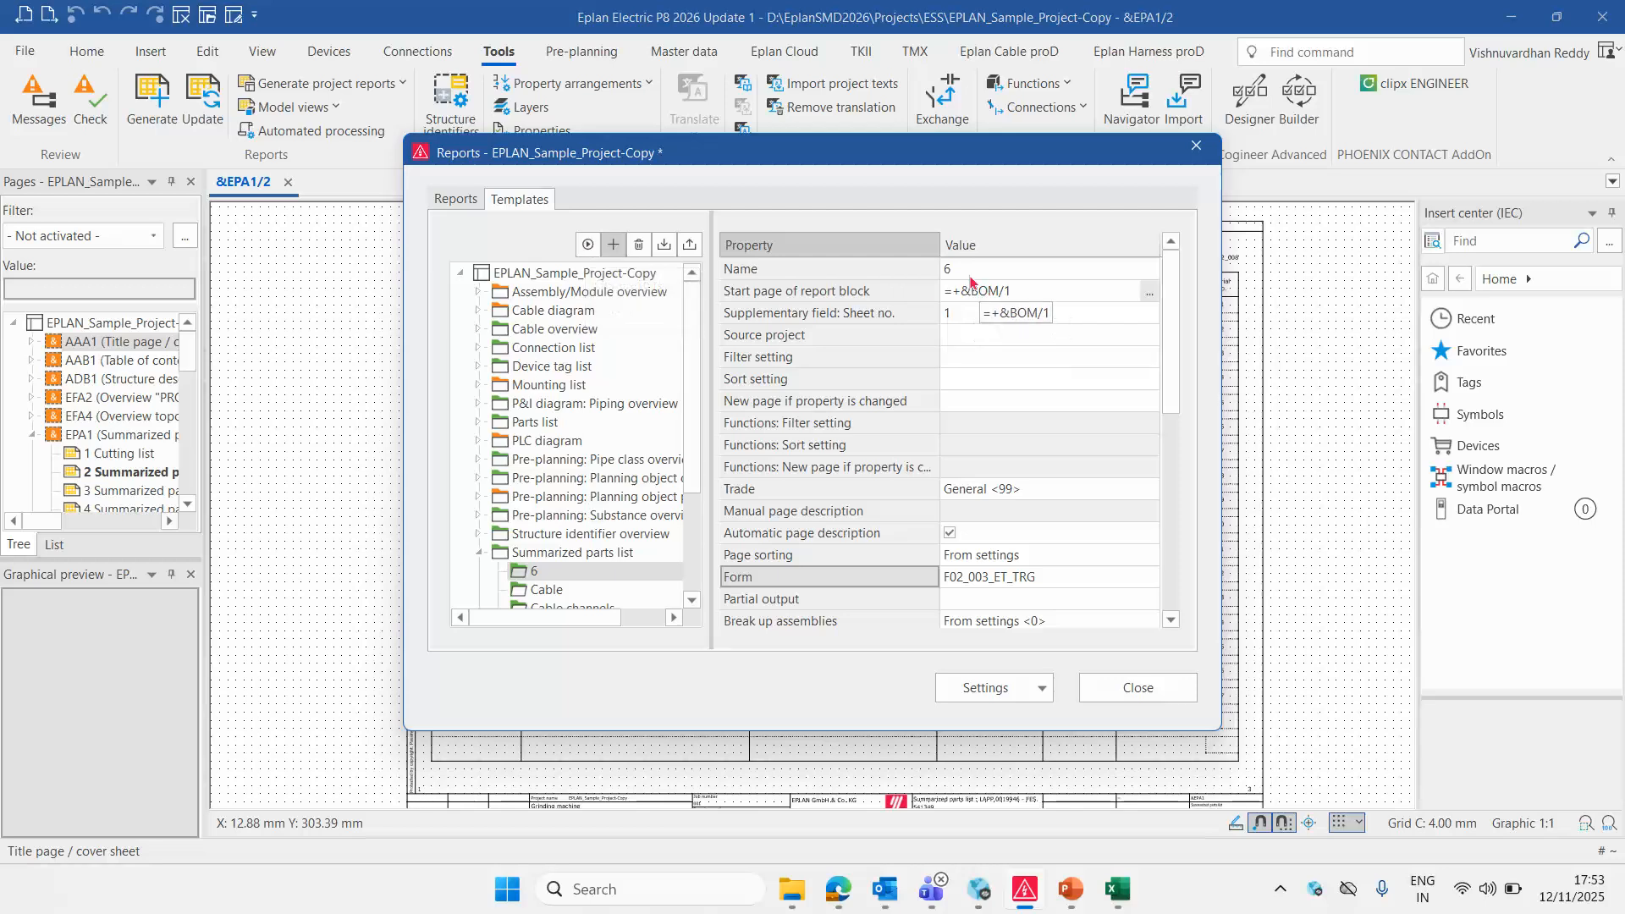
left_click(594, 248)
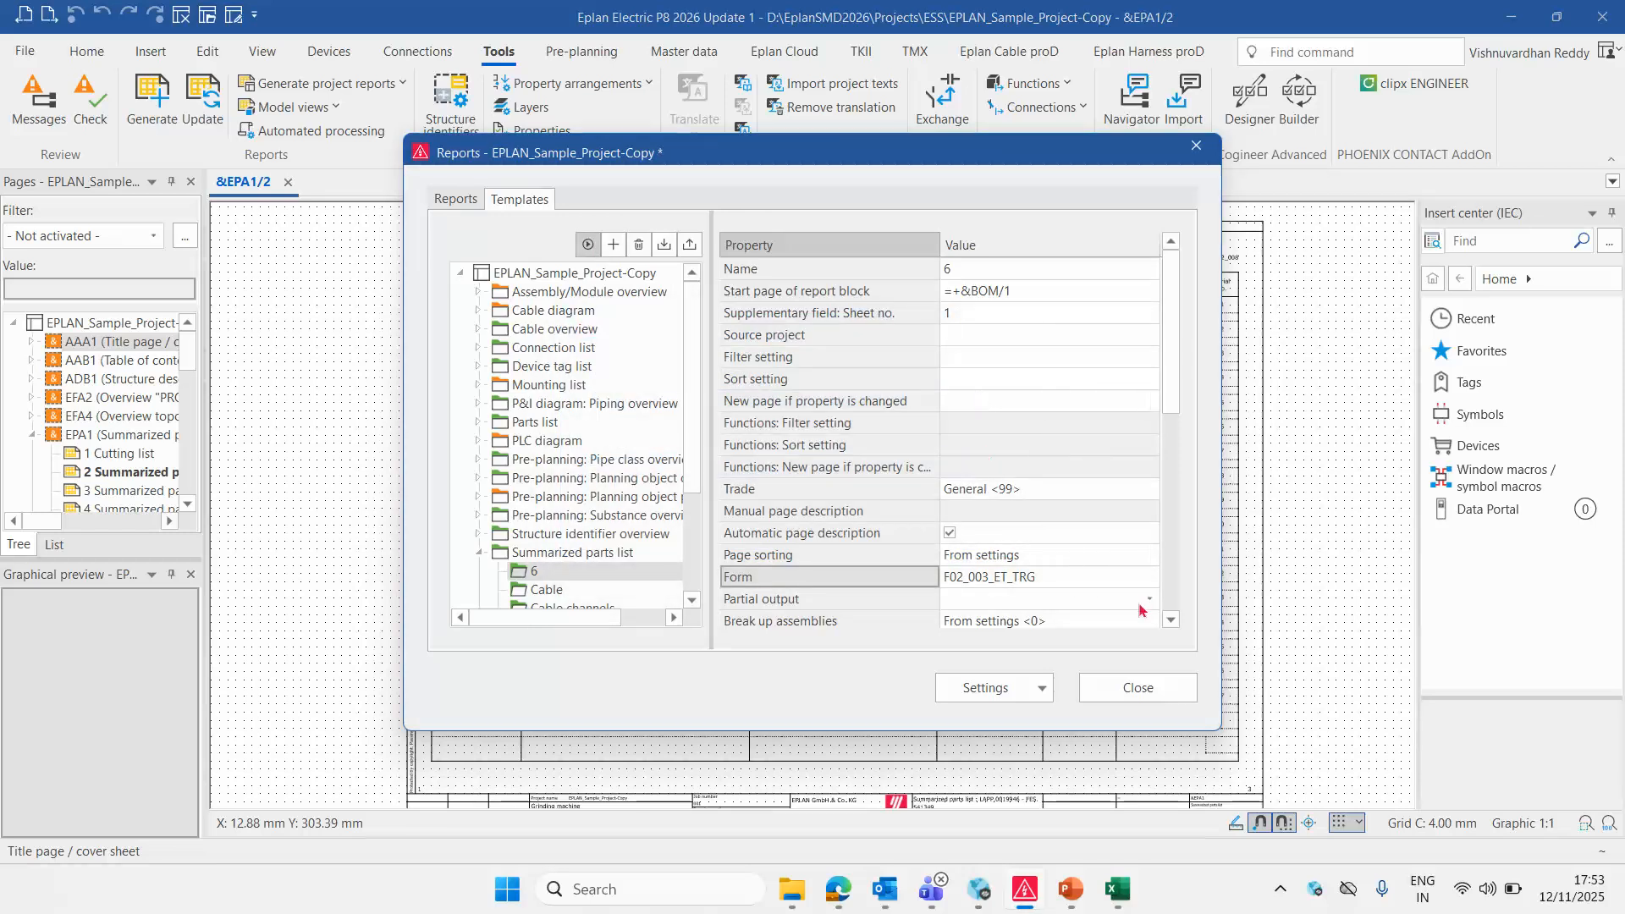
left_click(1138, 688)
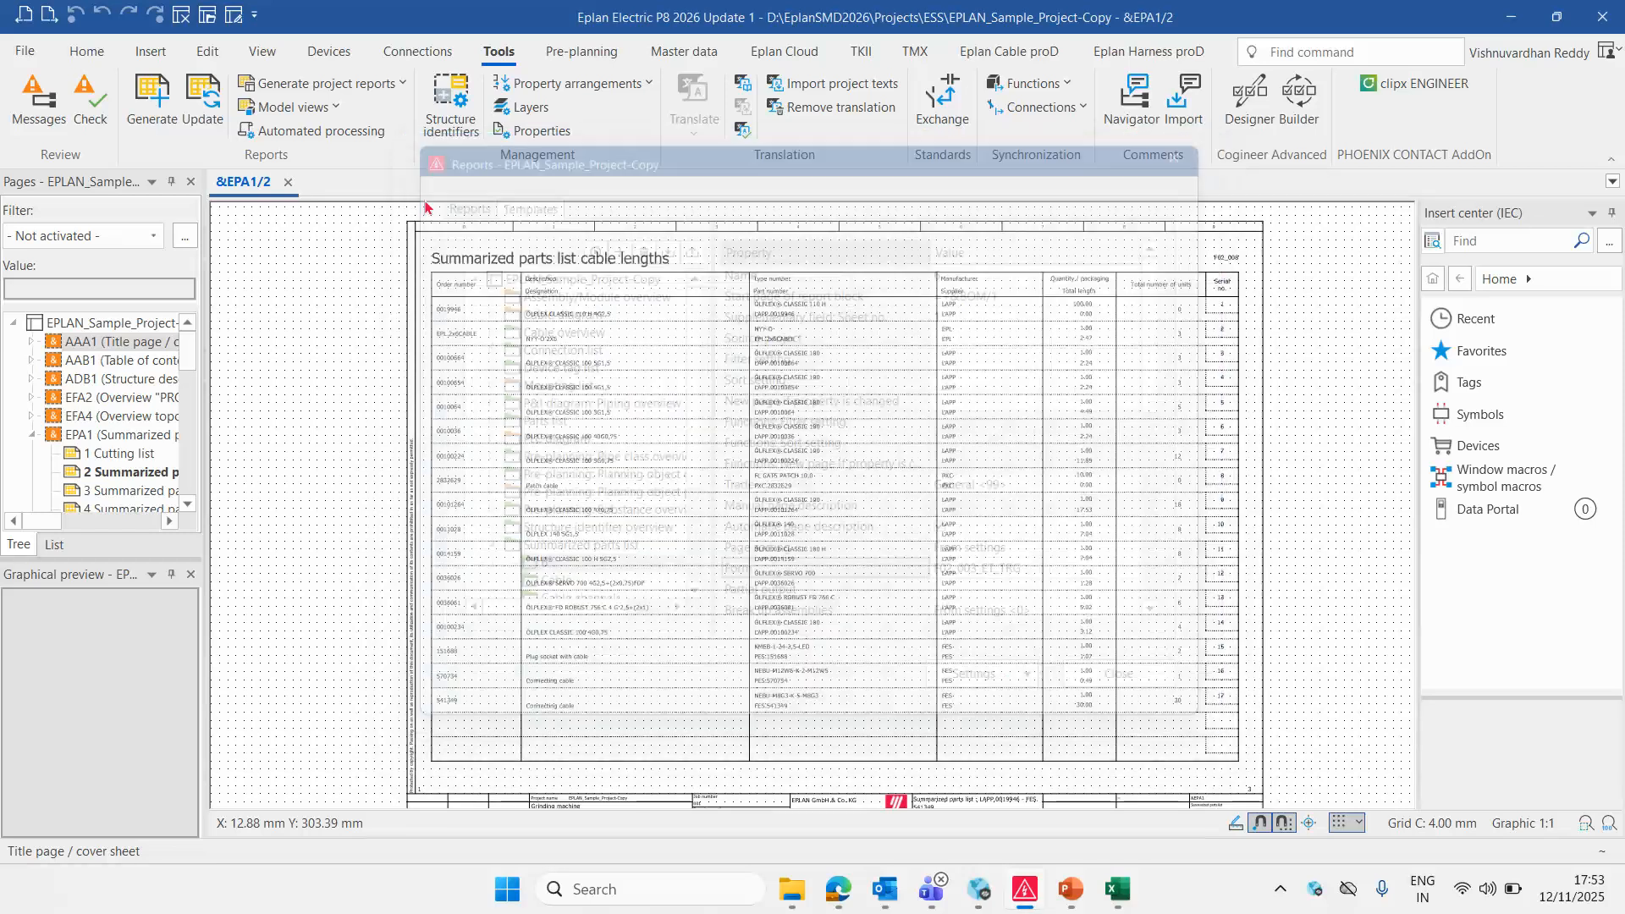
Open page 1 of the generated summarized parts list under the BOM document type
left_click(33, 435)
left_click(33, 490)
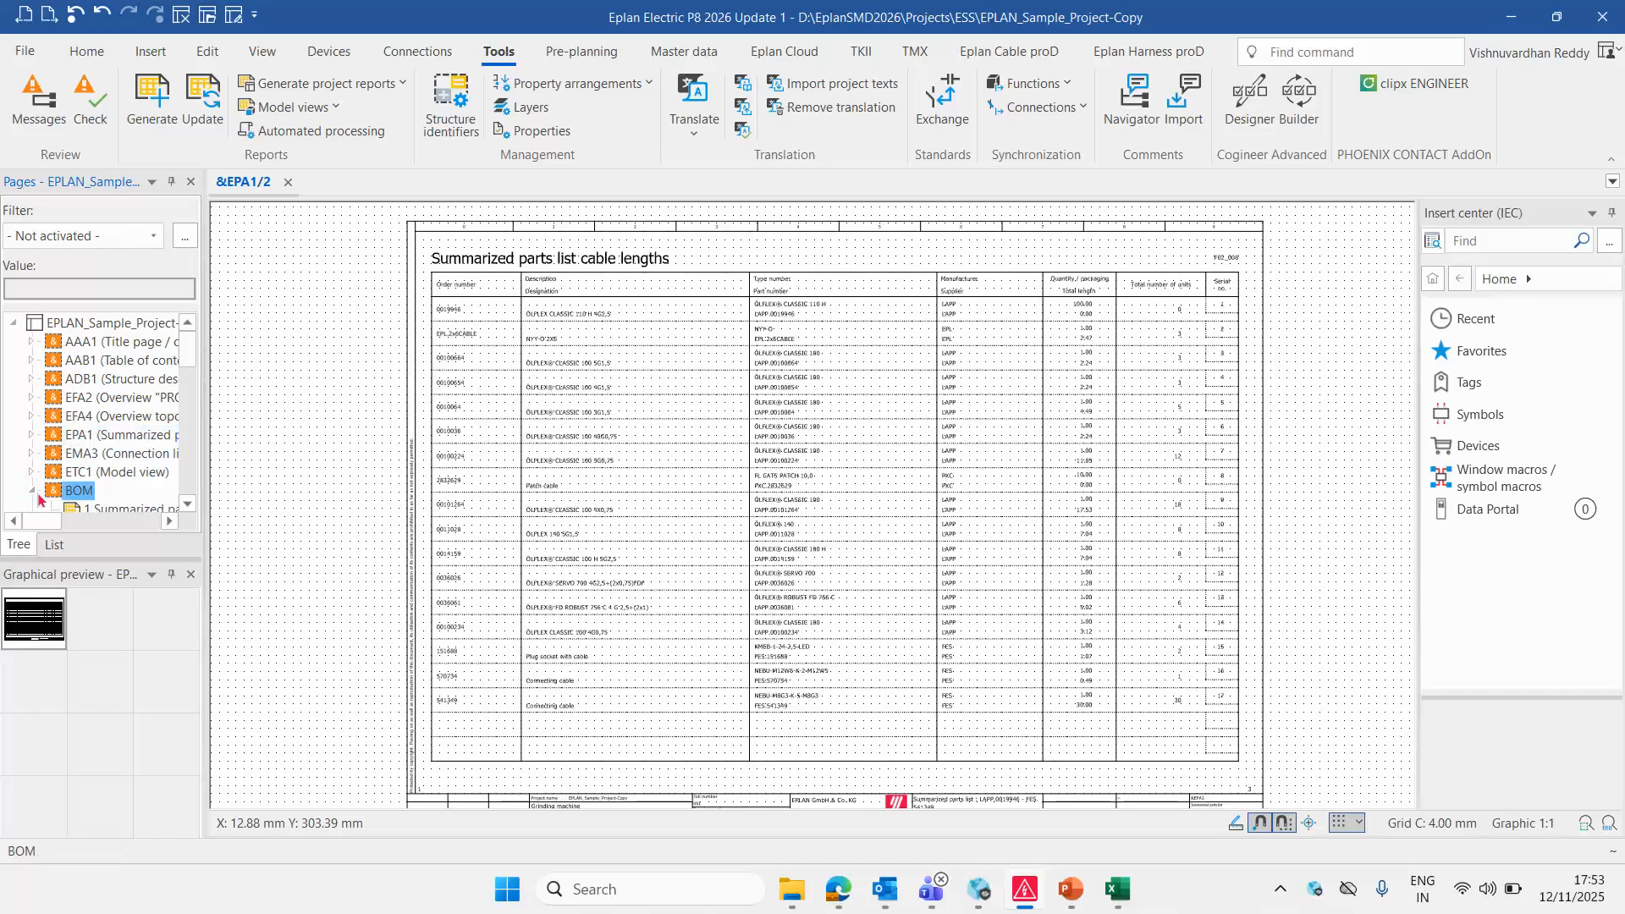
left_click(126, 399)
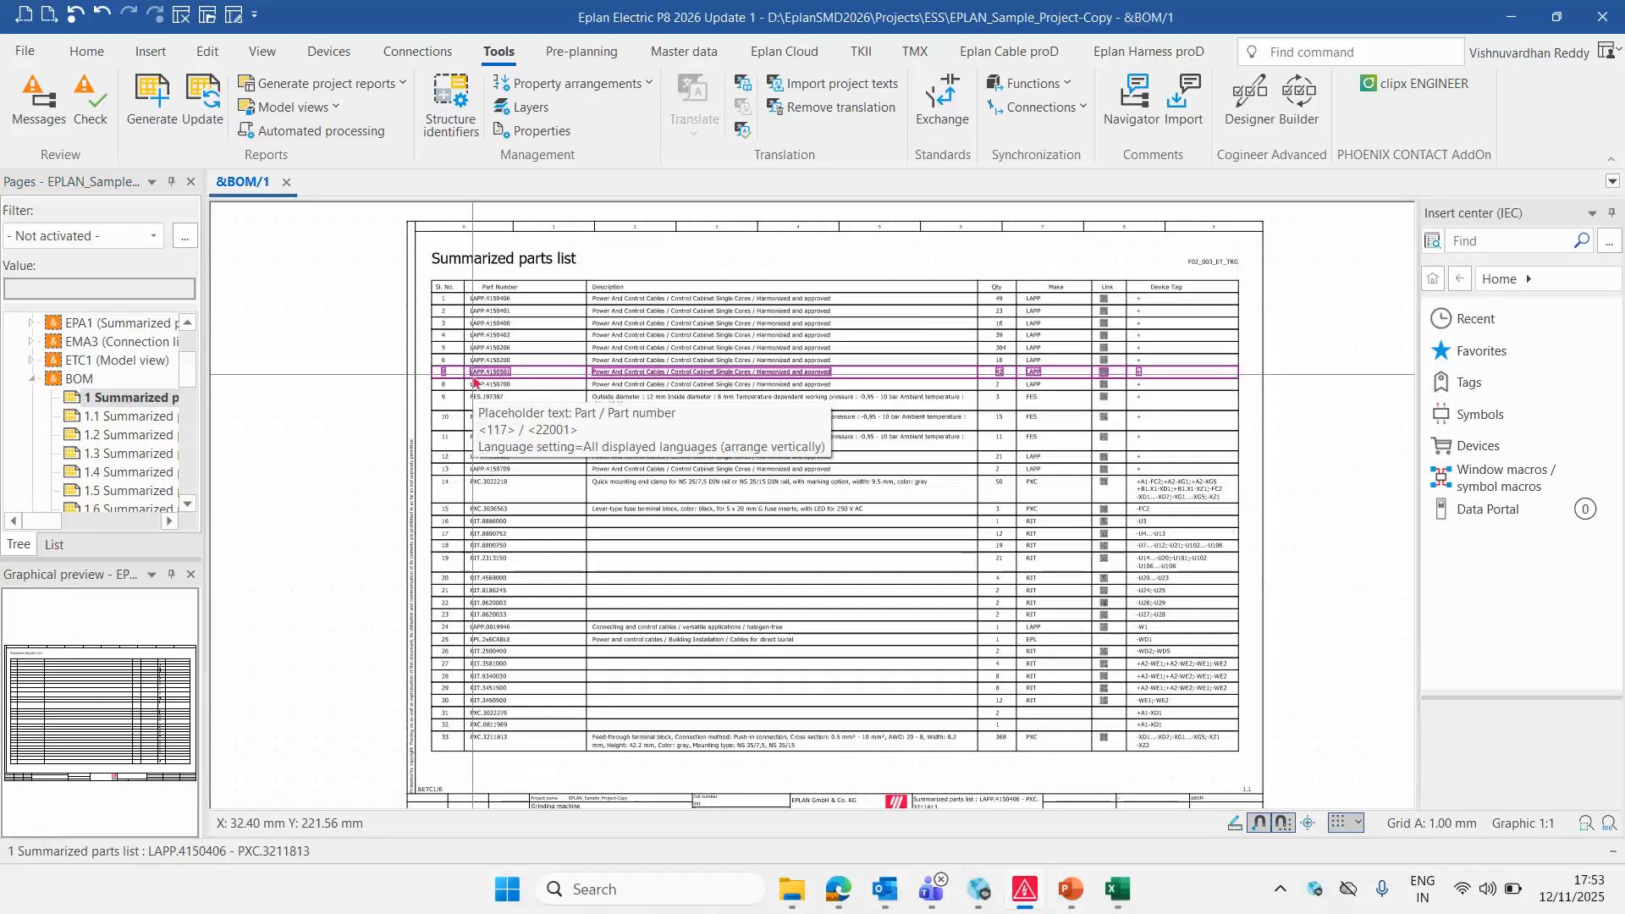
Examine the generated list's serial numbers, part numbers, wrapped descriptions, quantities, makes, QR codes and device tags
scroll(452, 292, "up", 6)
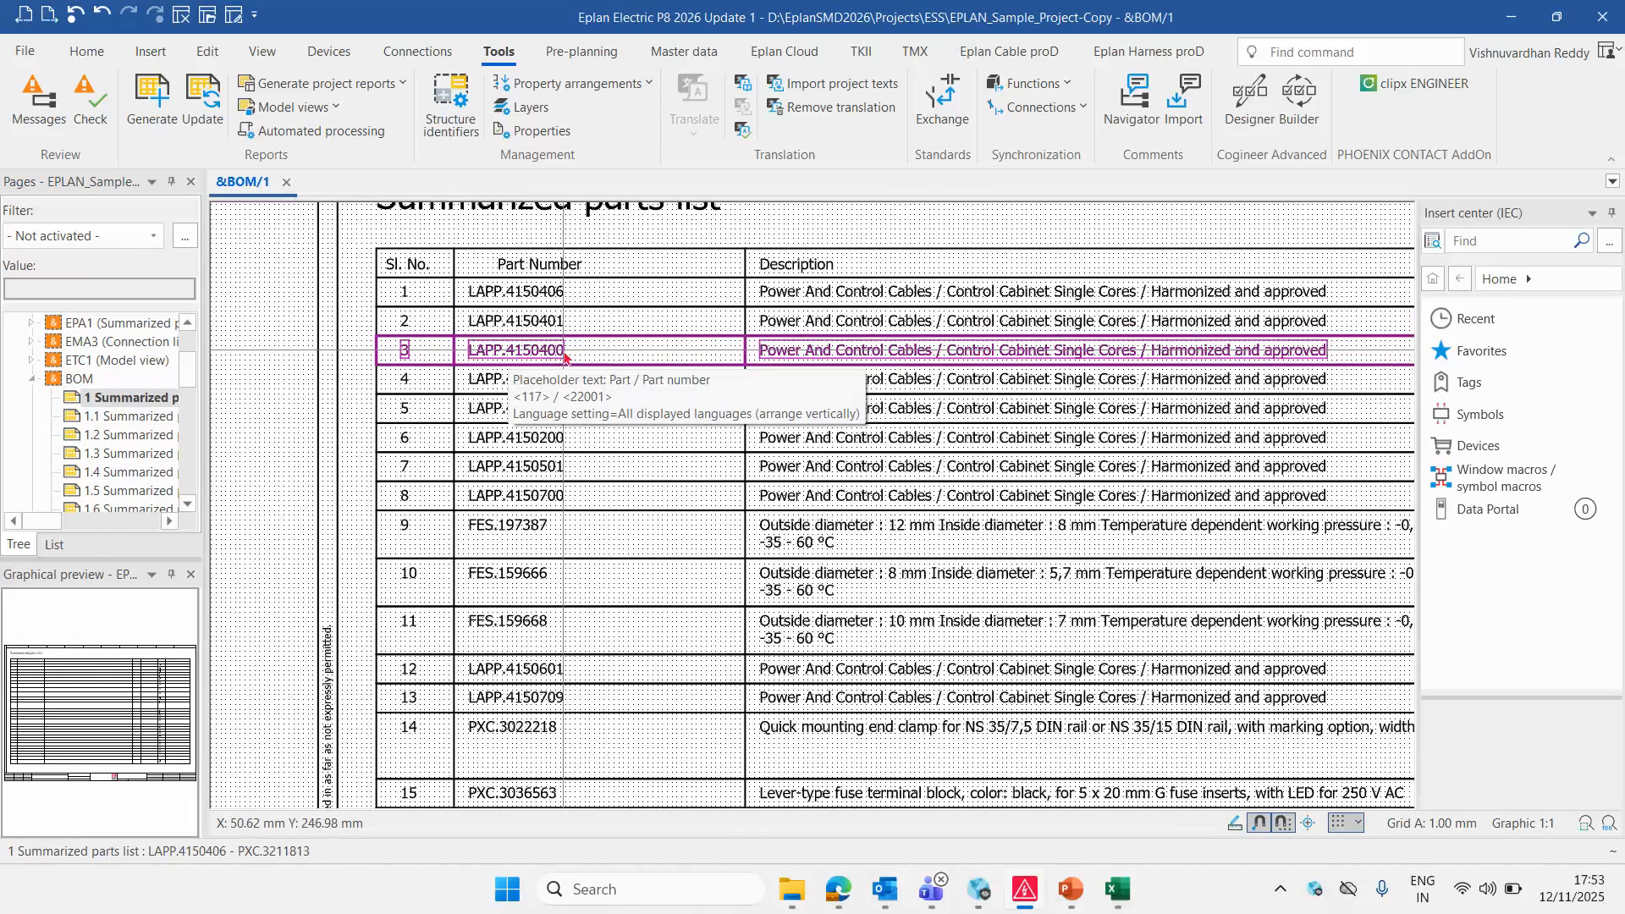
scroll(297, 330, "down", 3)
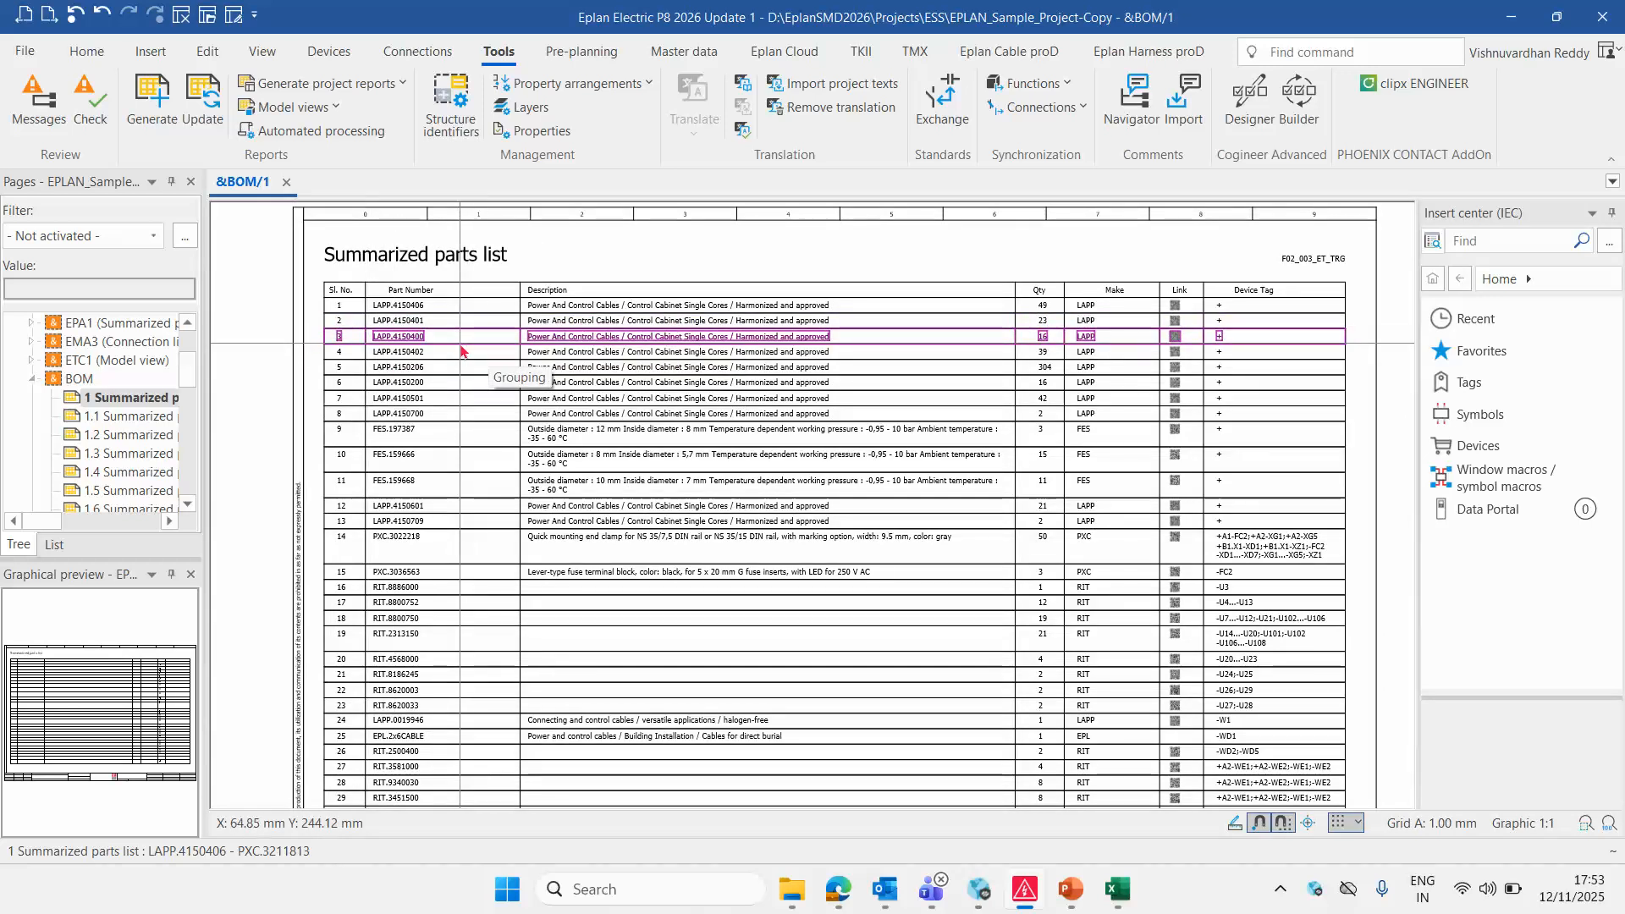
scroll(1022, 465, "up", 2)
scroll(1021, 464, "up", 2)
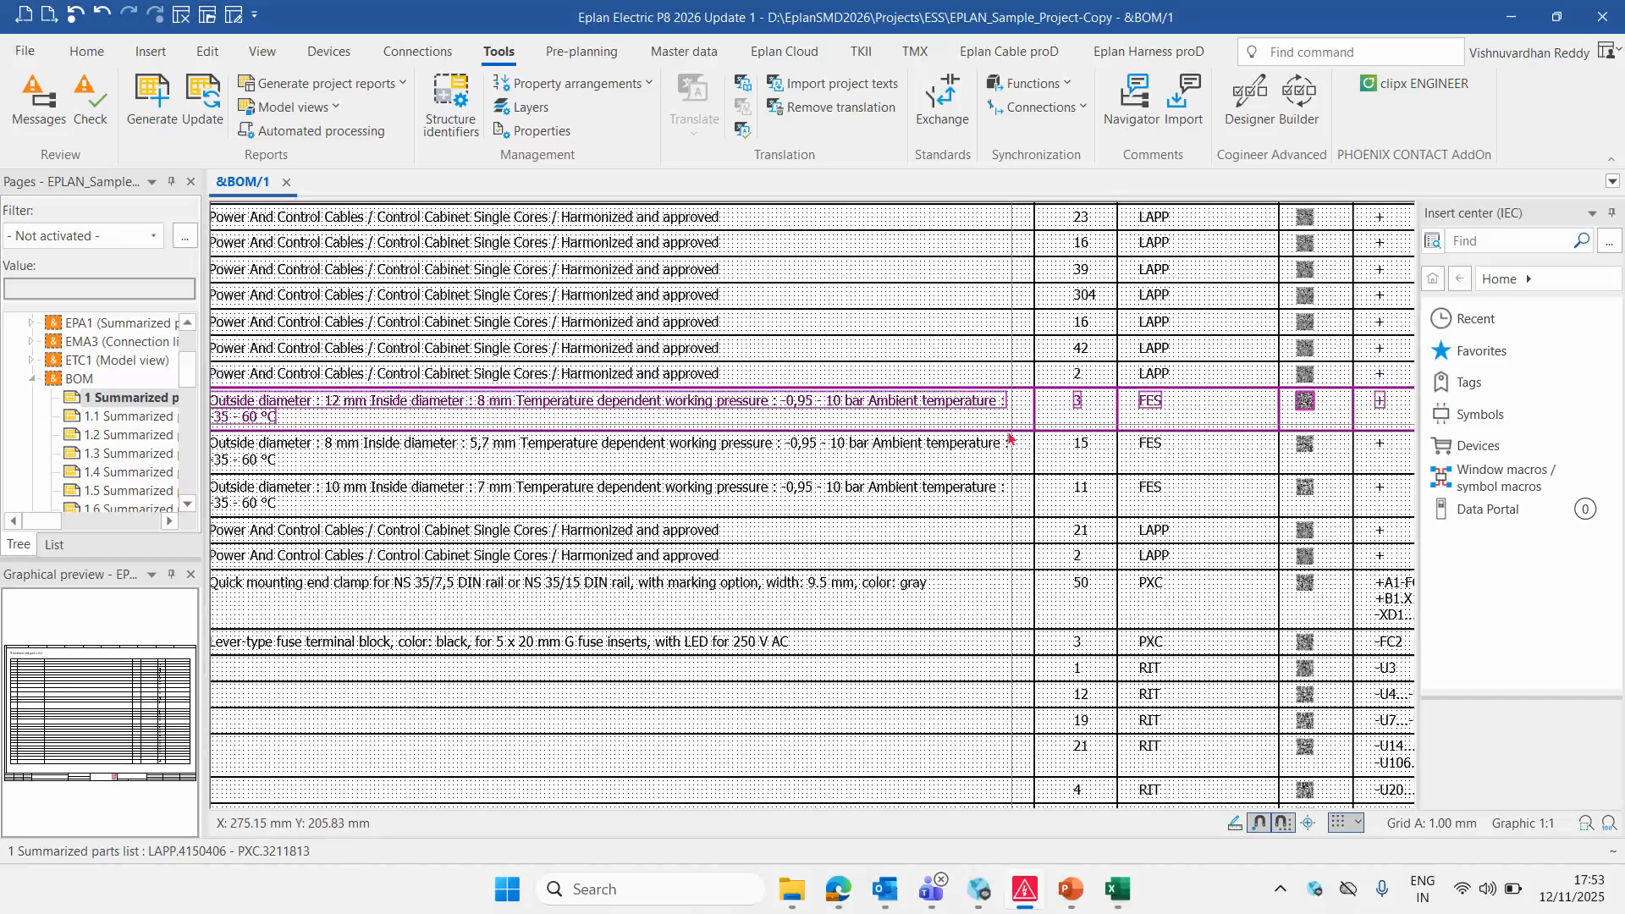
scroll(805, 443, "down", 3)
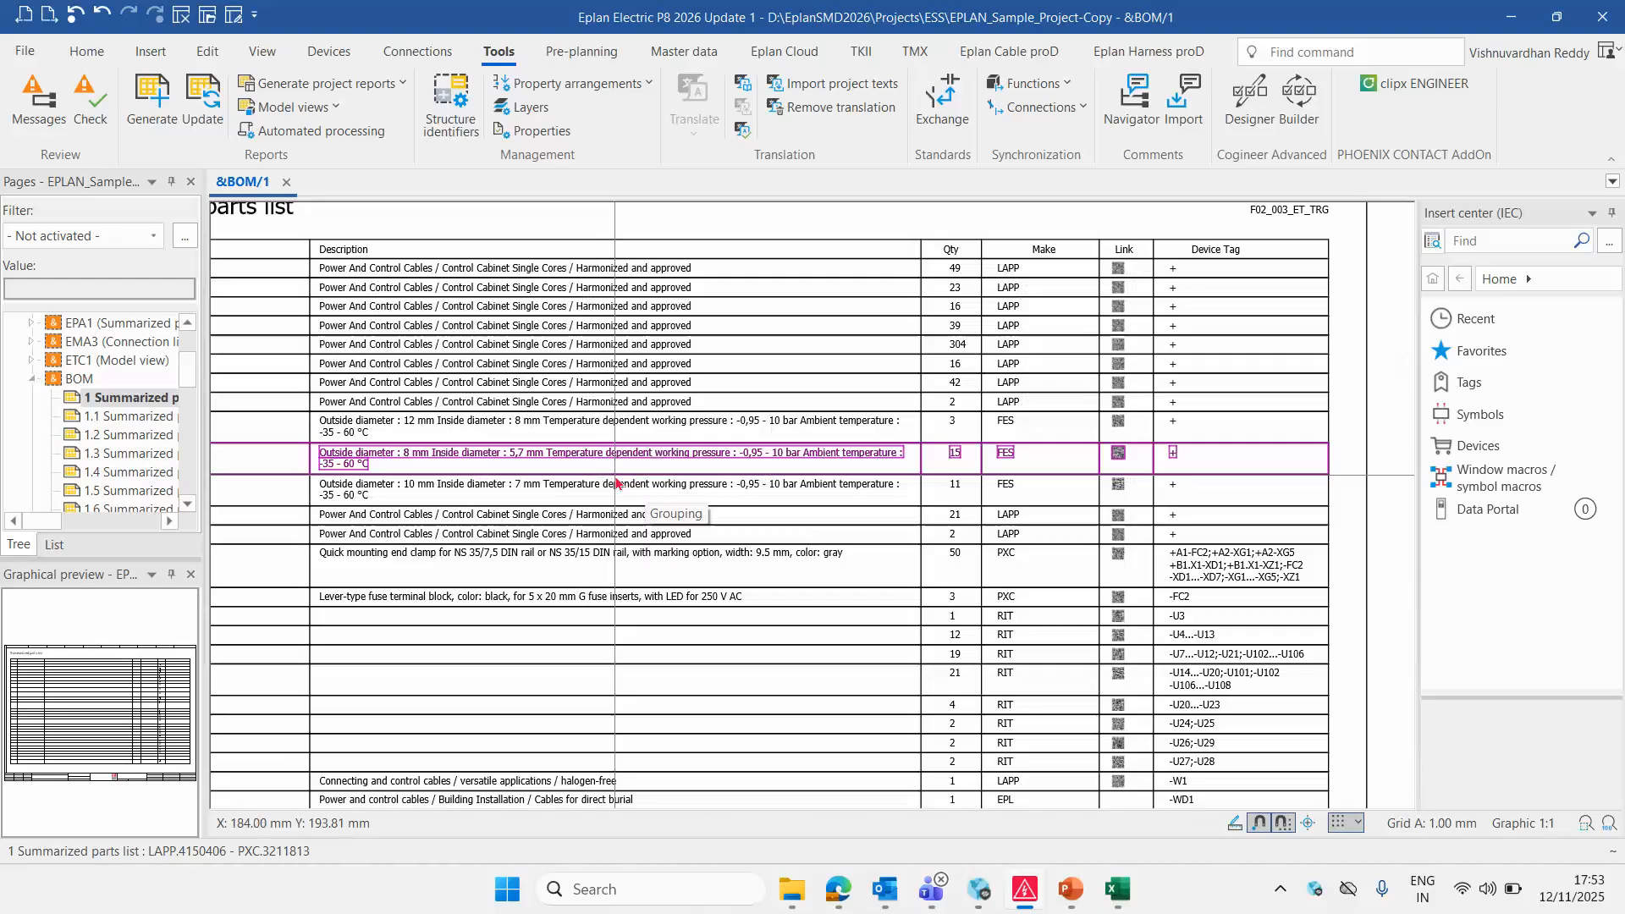
scroll(1272, 359, "up", 3)
scroll(1270, 359, "up", 3)
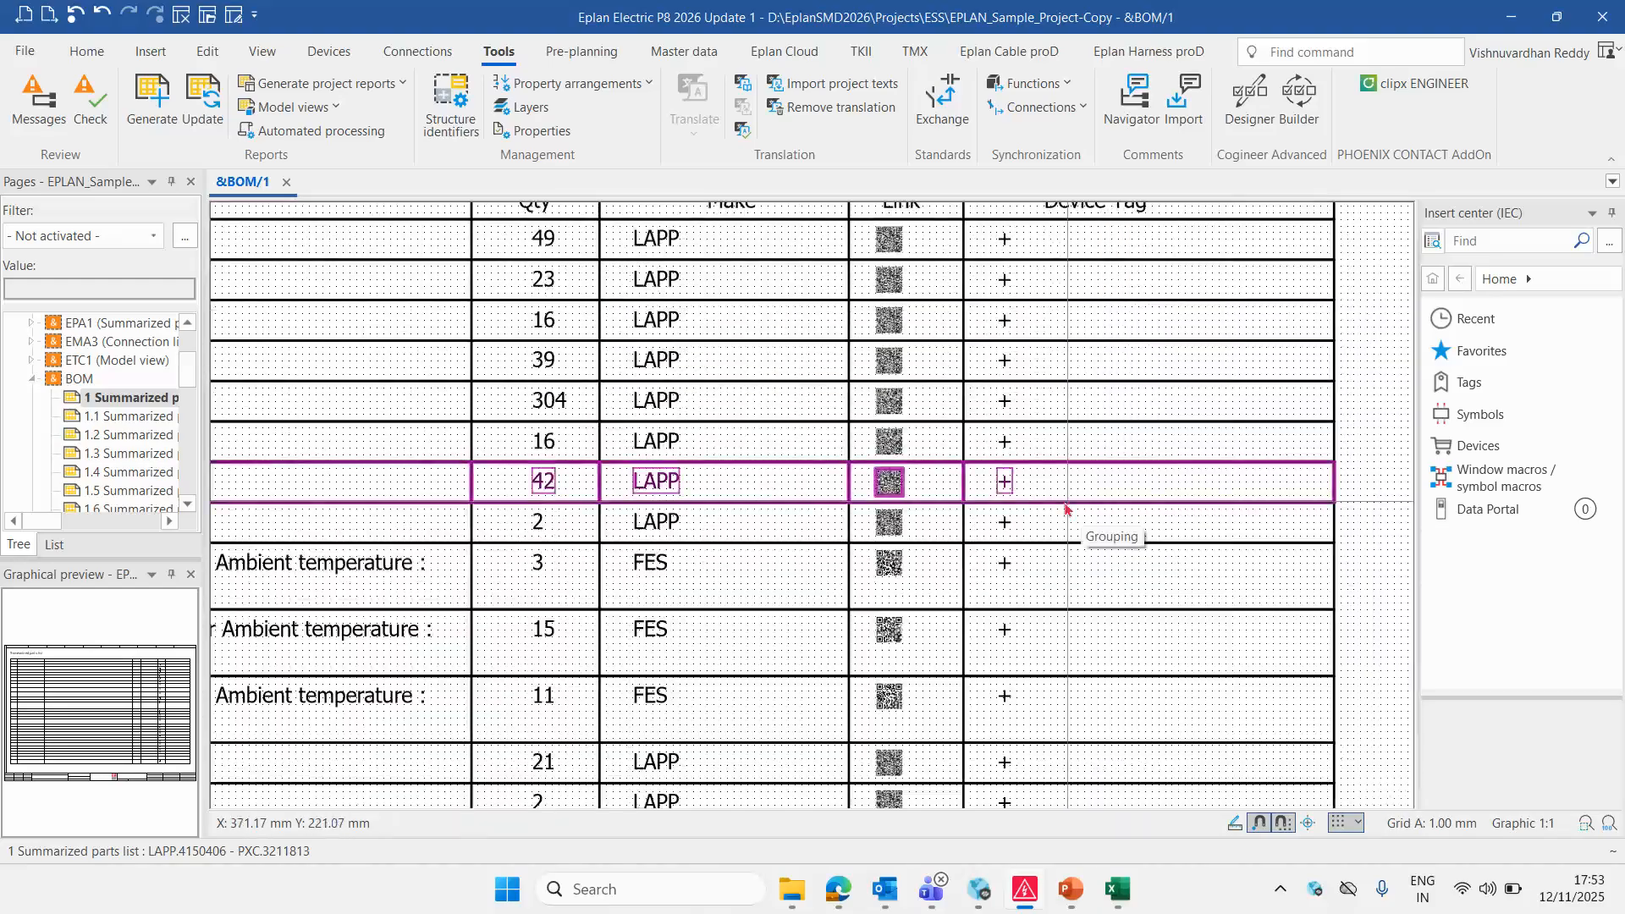
scroll(1052, 341, "down", 4)
scroll(1084, 677, "down", 1)
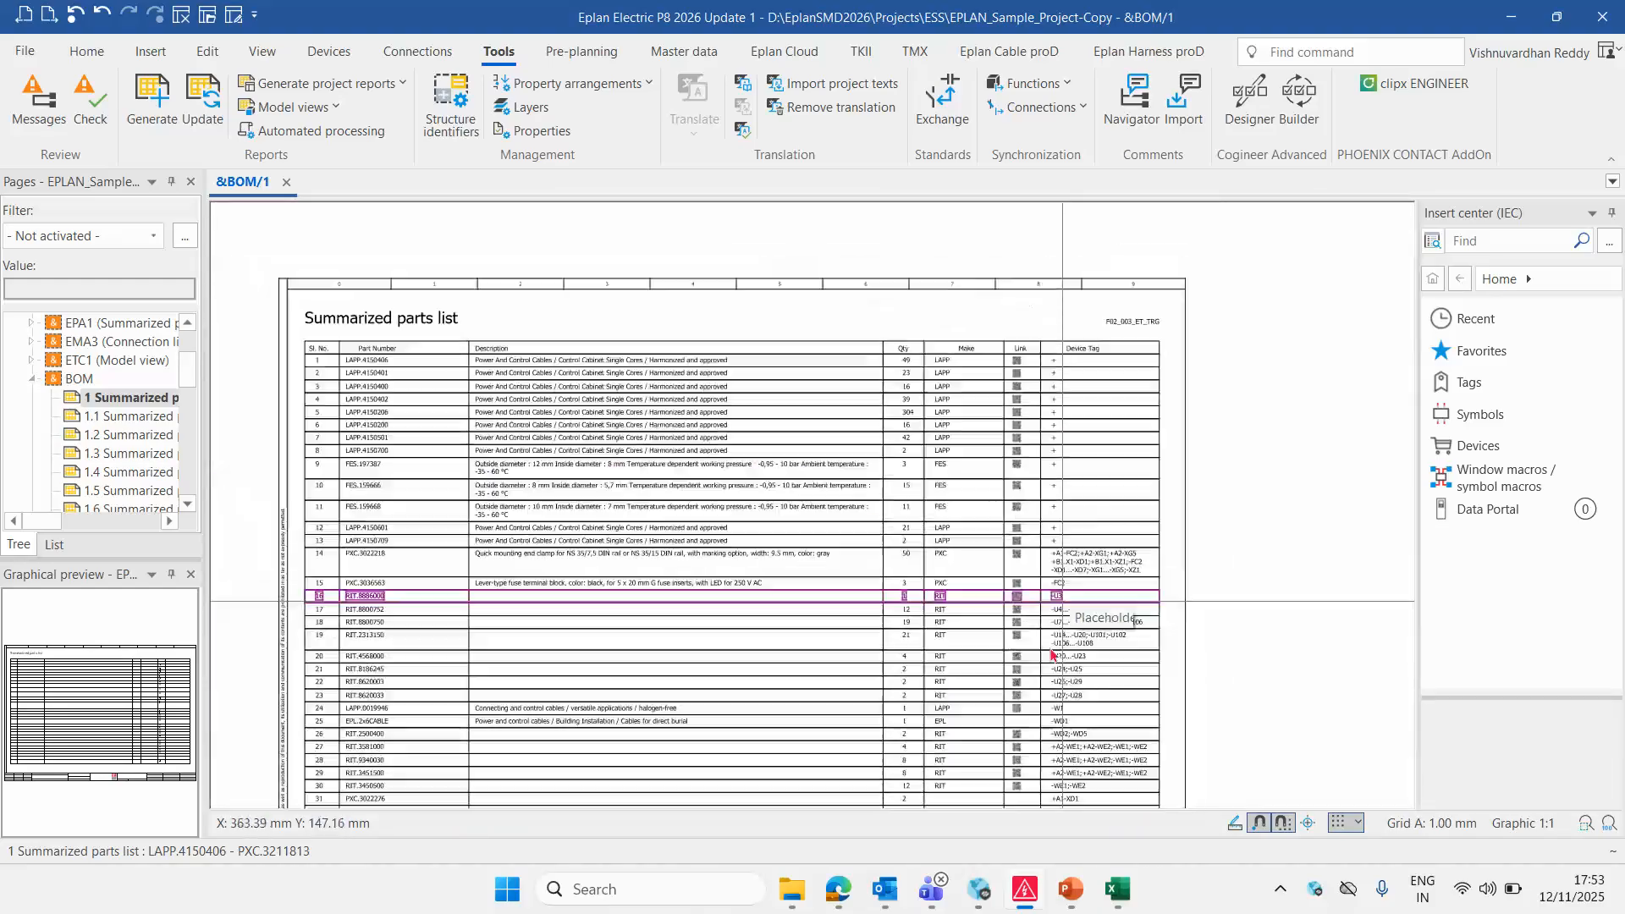
scroll(1109, 593, "up", 5)
scroll(1119, 574, "down", 4)
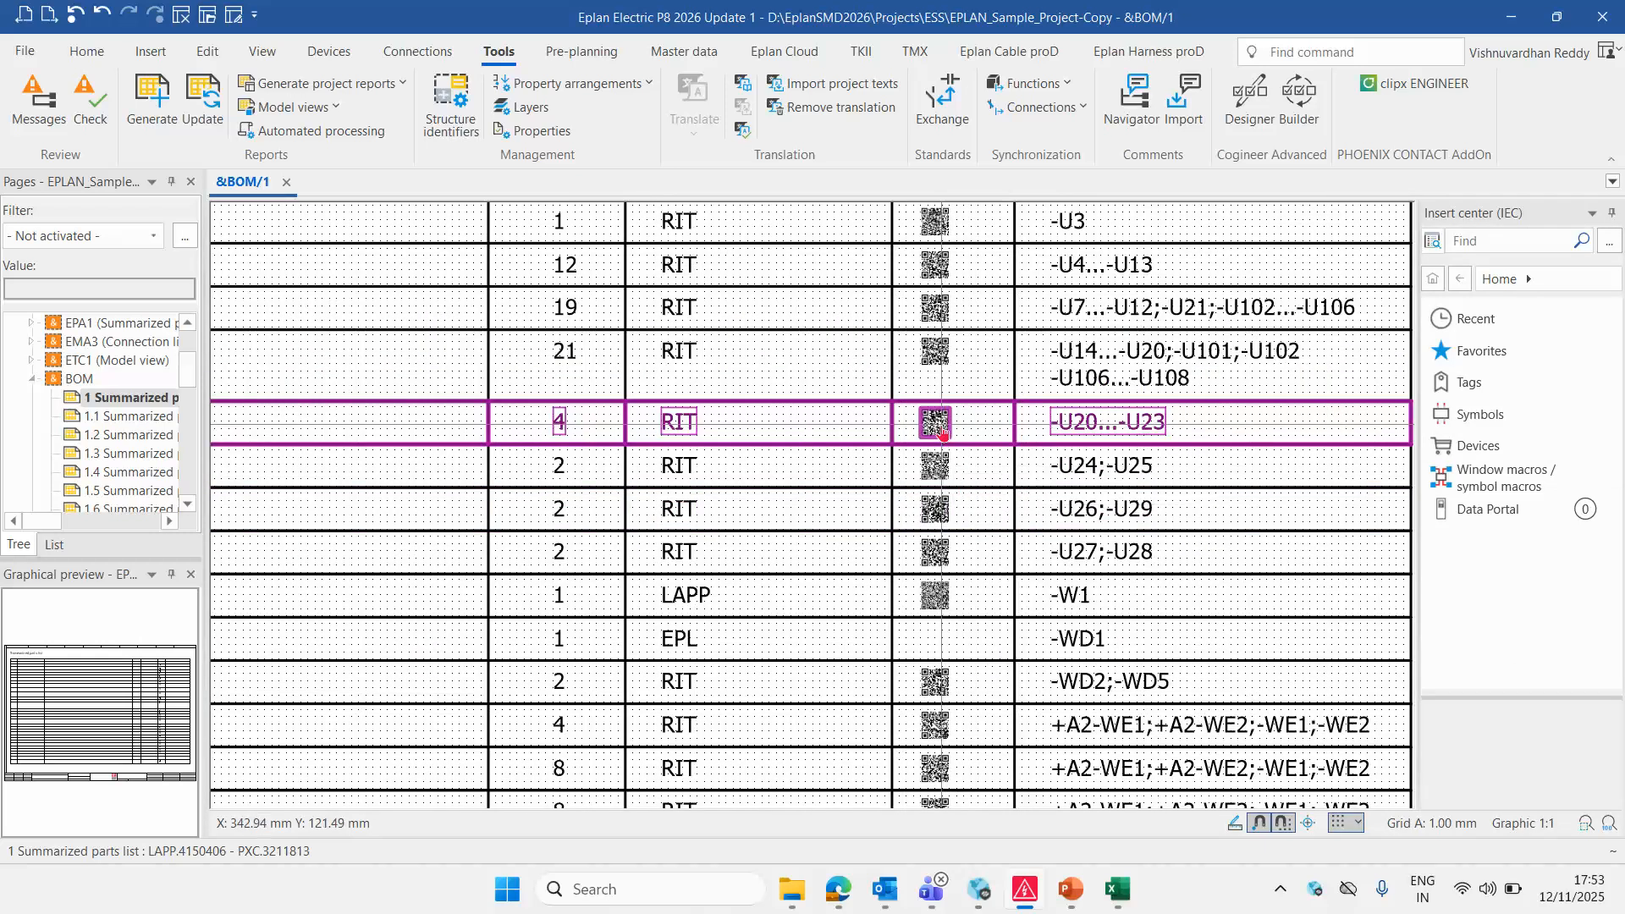
Follow the QR code link of part RIT.4568000 to its web page, return to the BOM page and inspect the last rows
left_click(942, 428)
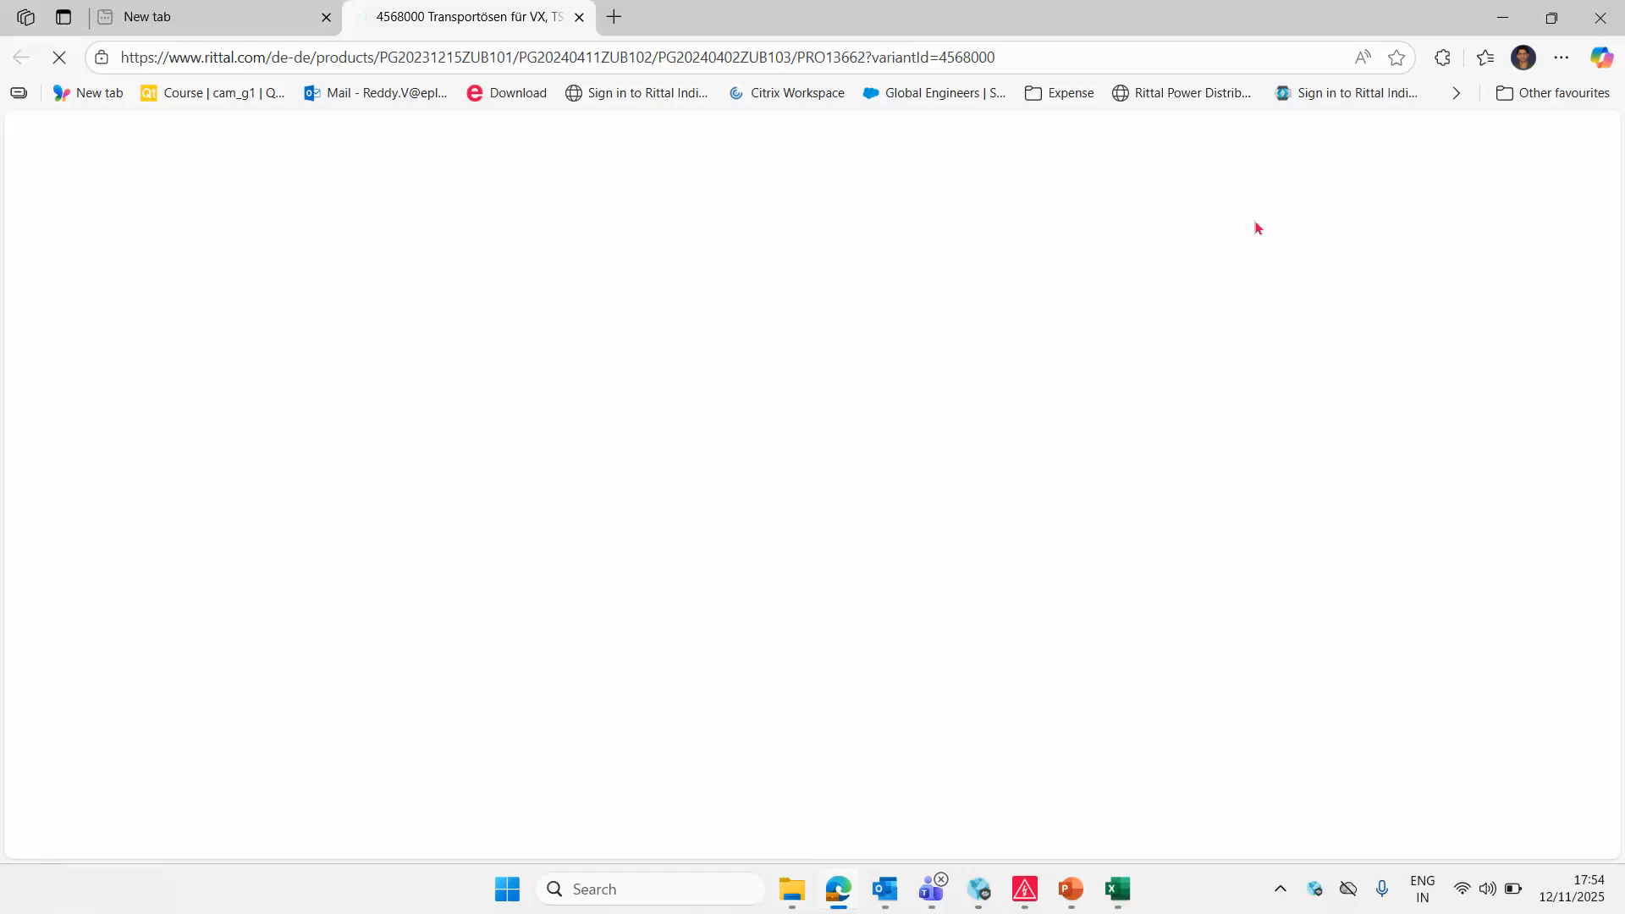
left_click(1503, 17)
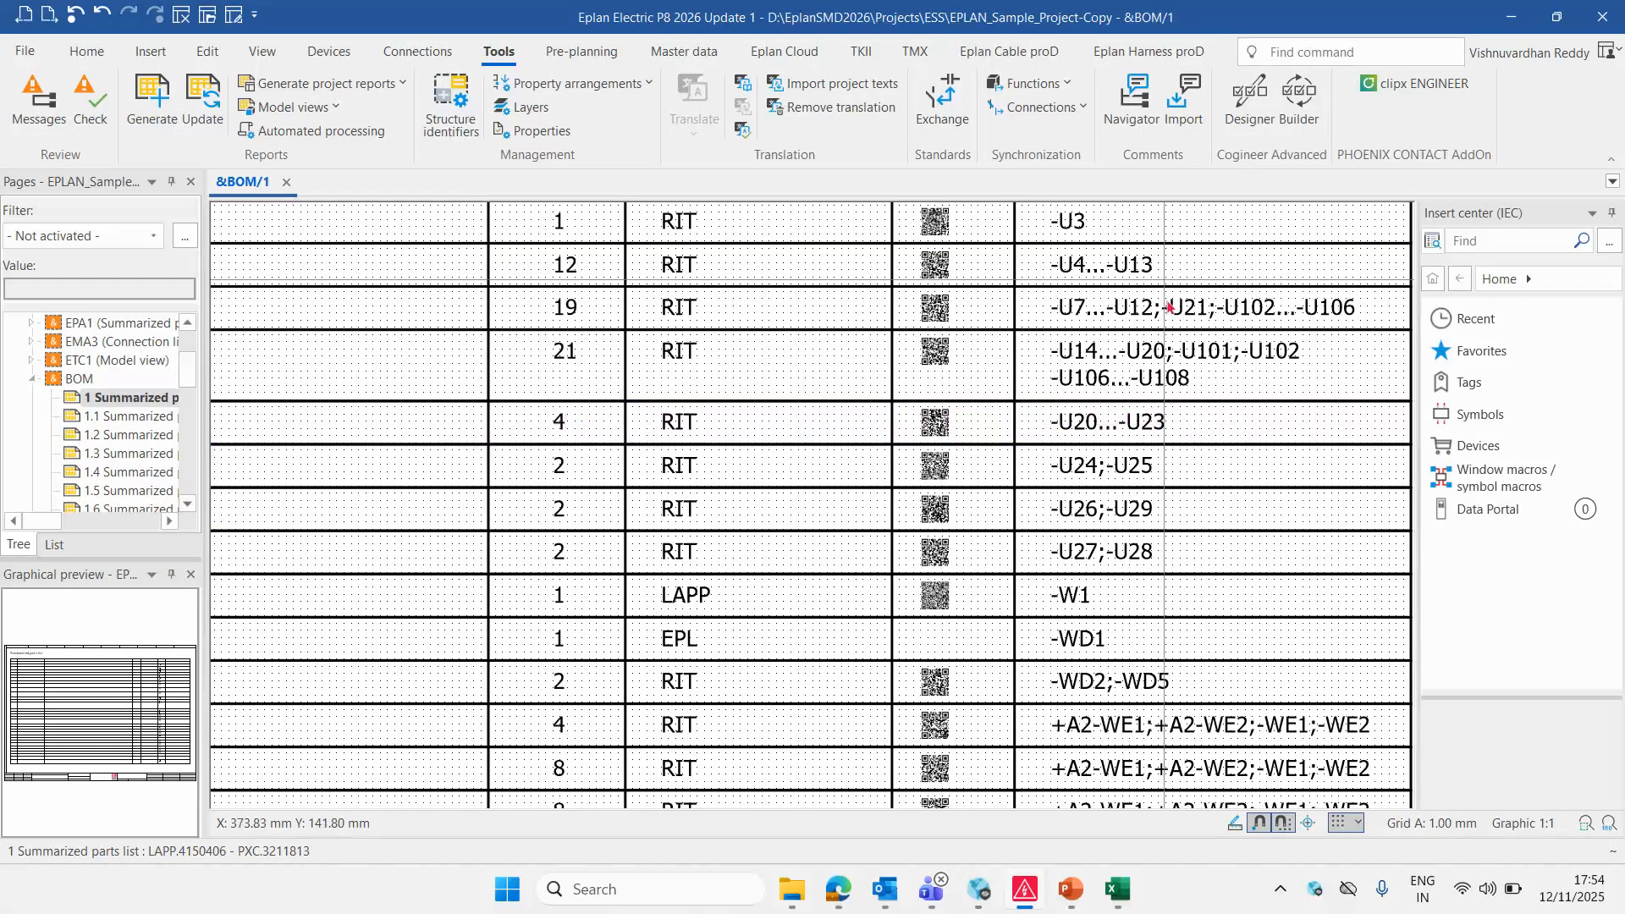
scroll(931, 749, "down", 3)
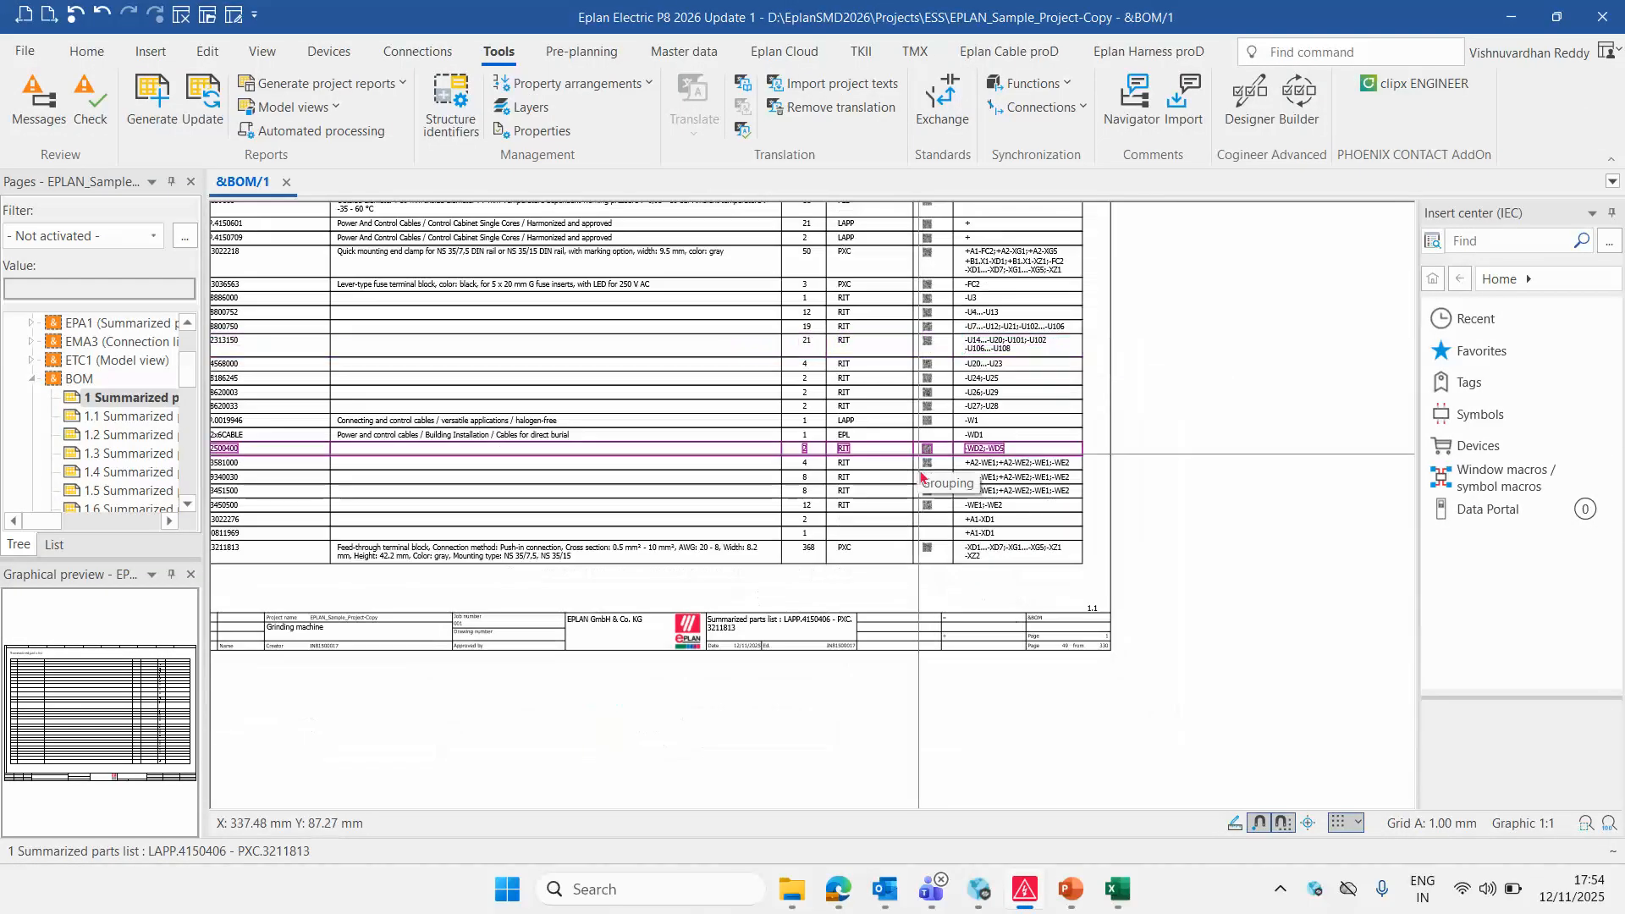
scroll(940, 551, "up", 3)
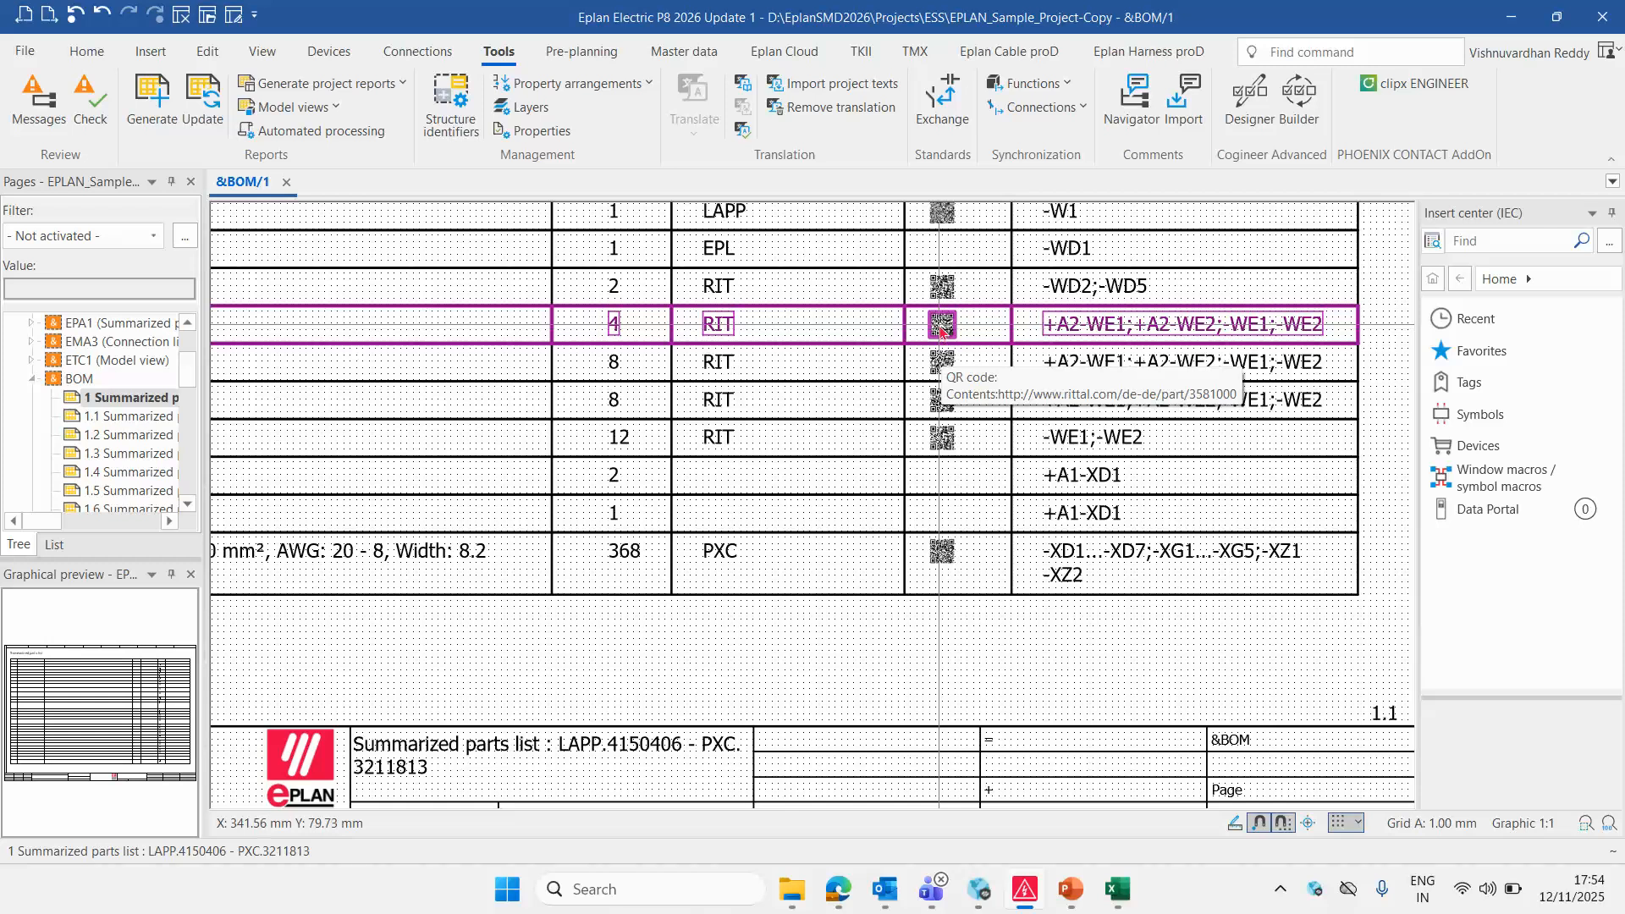
scroll(943, 330, "down", 5)
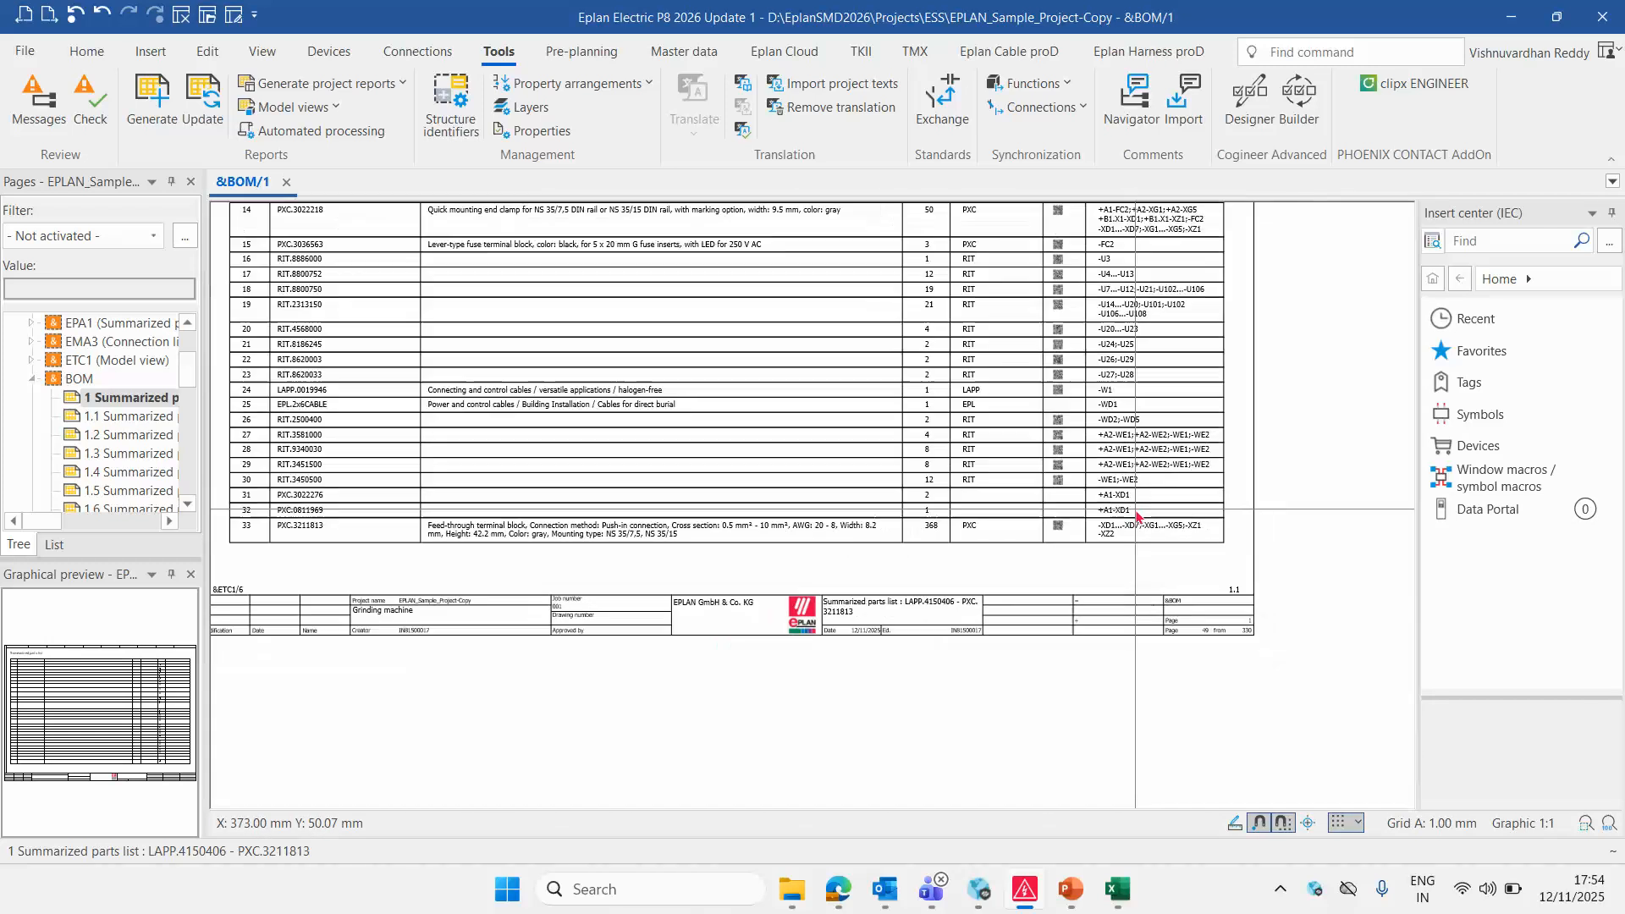
Open page 1.1 of the BOM report and examine the long wrapped descriptions of the HARTING parts
scroll(367, 561, "up", 3)
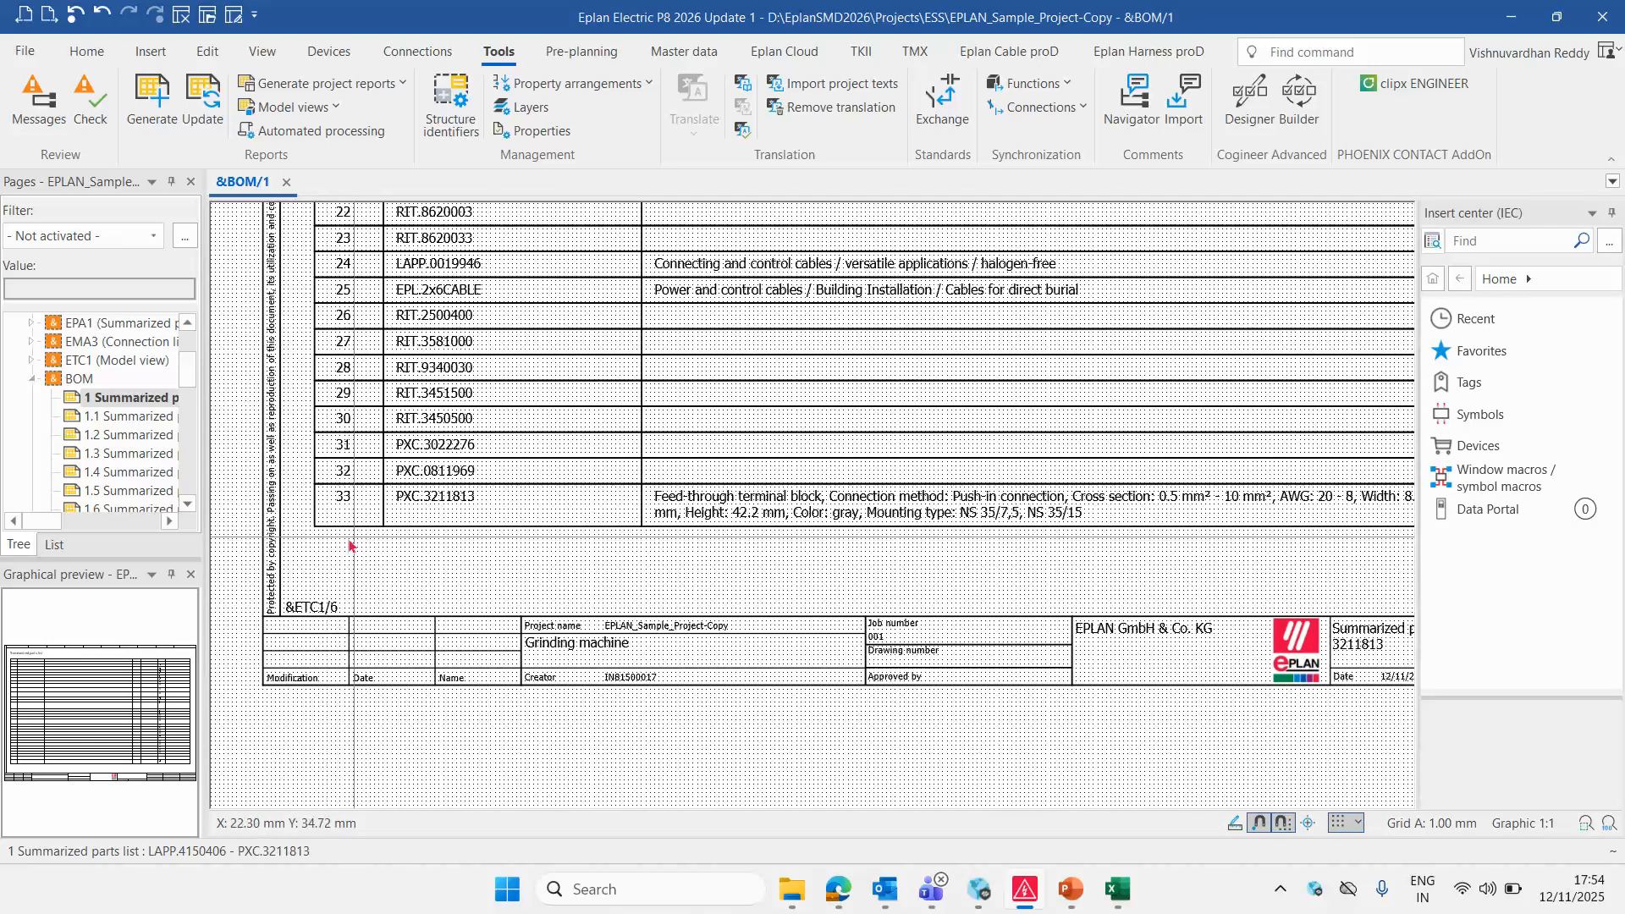
left_click(134, 423)
scroll(383, 565, "down", 3)
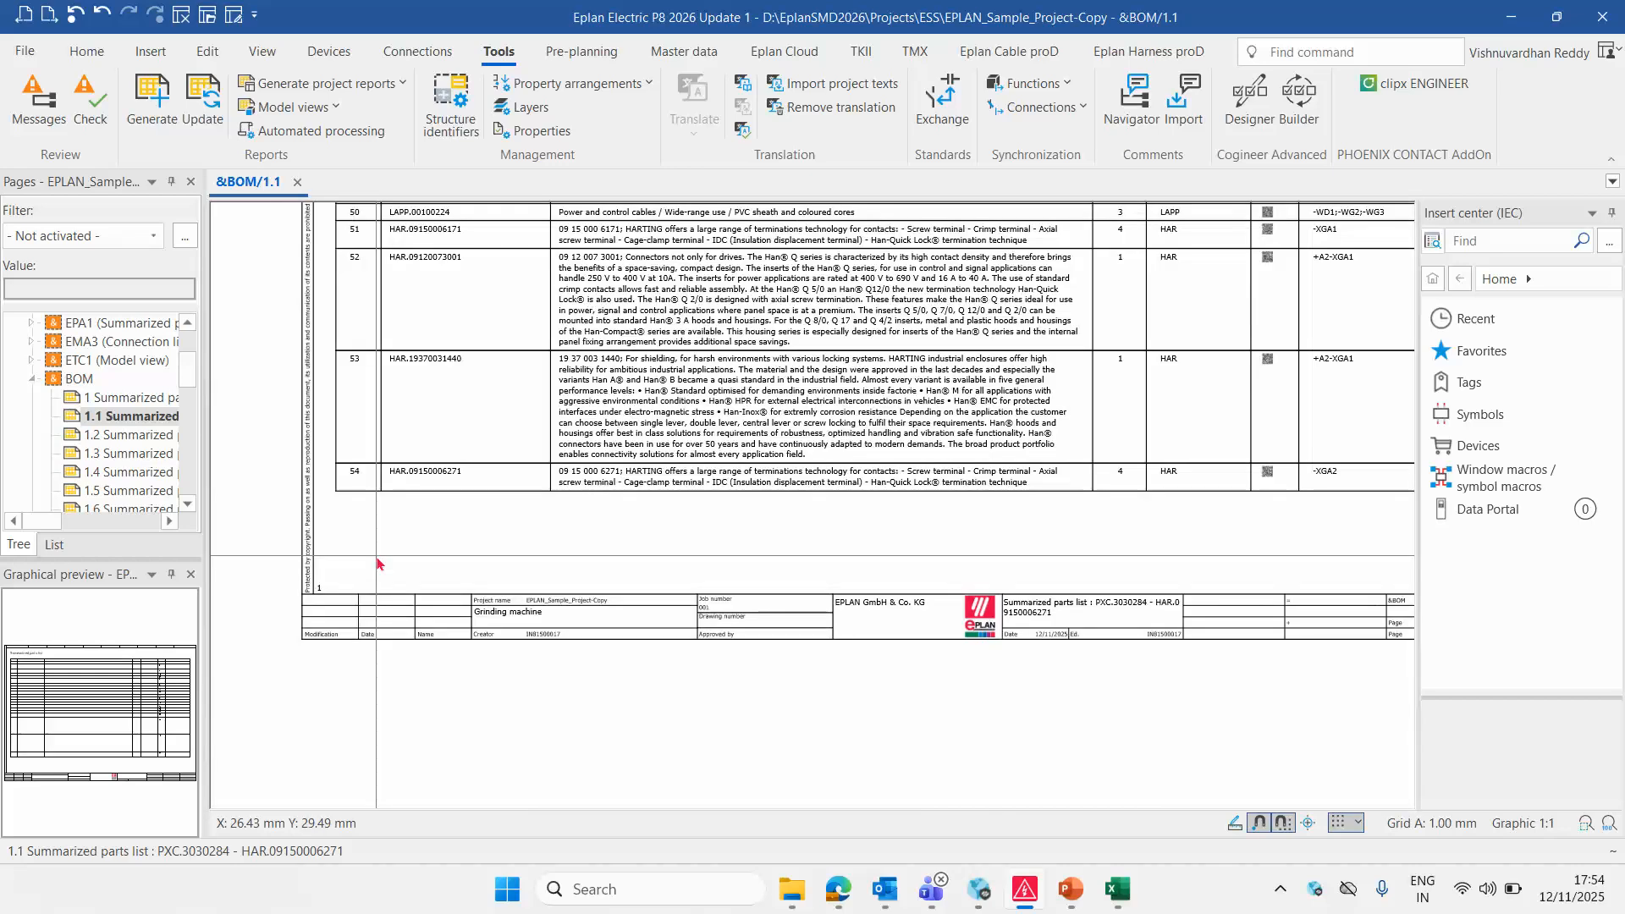
scroll(831, 338, "up", 3)
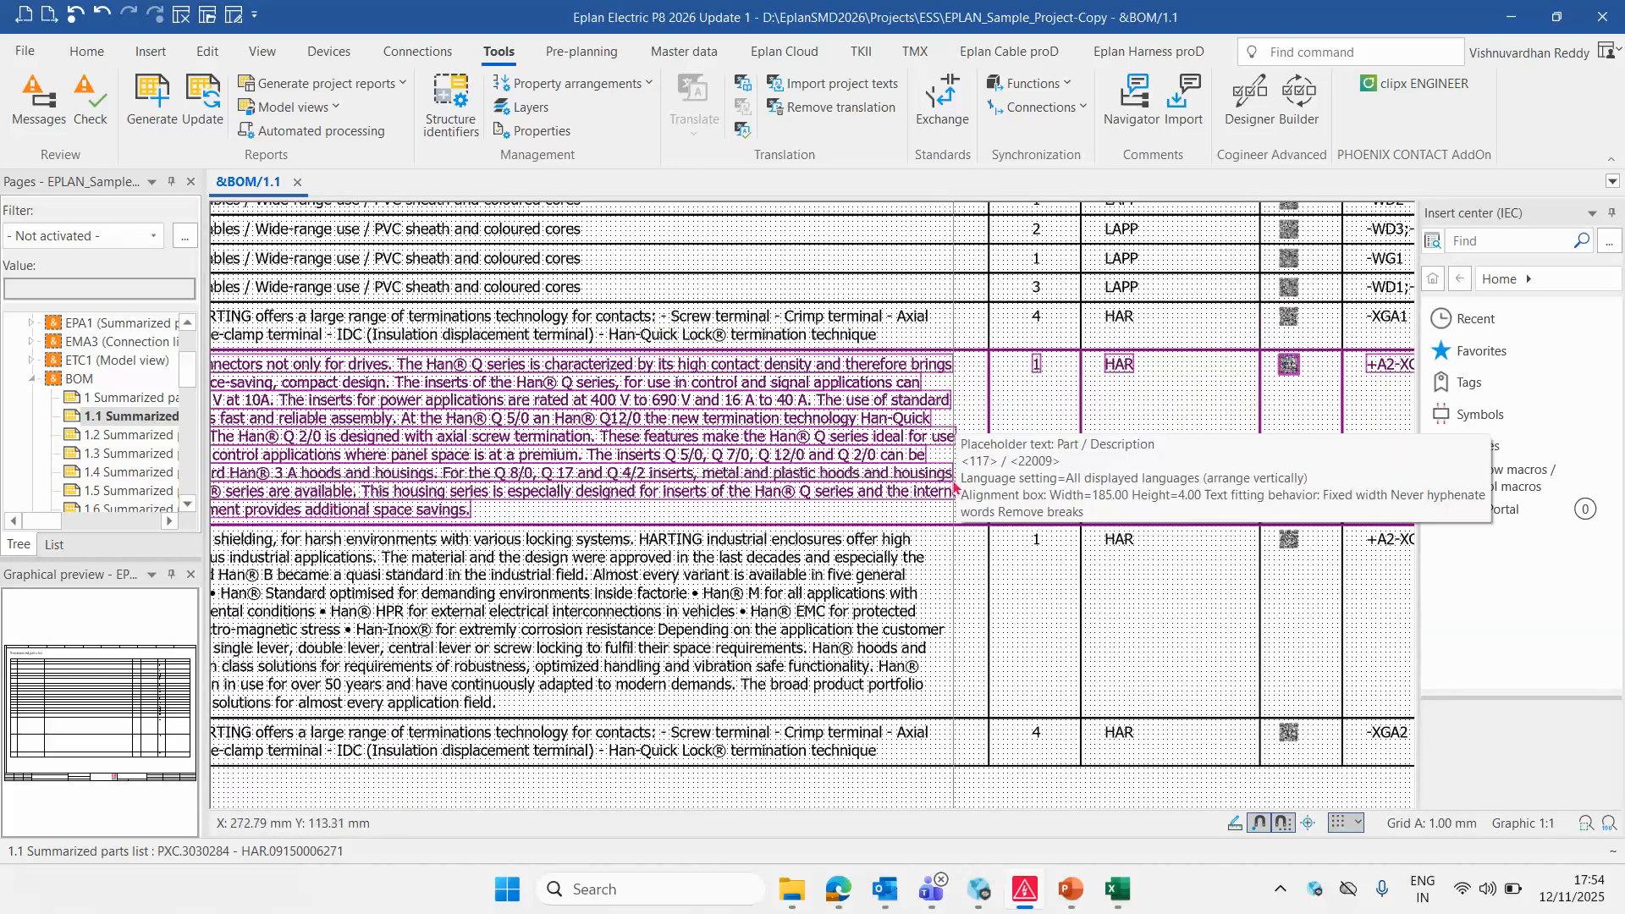
scroll(1101, 516, "down", 3)
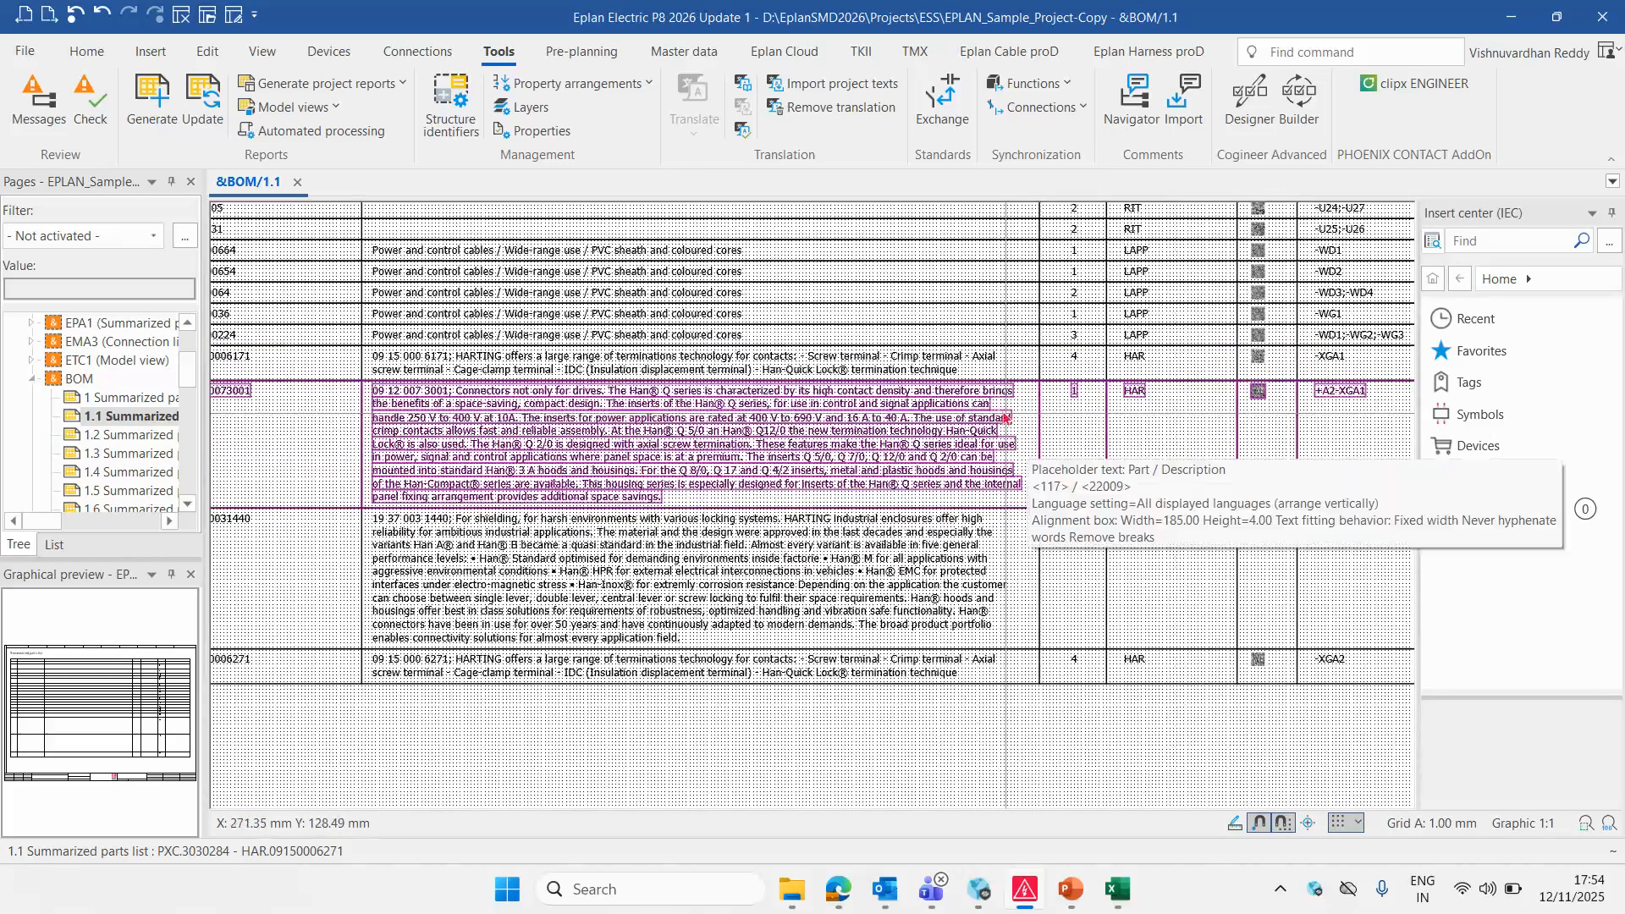
scroll(737, 555, "down", 2)
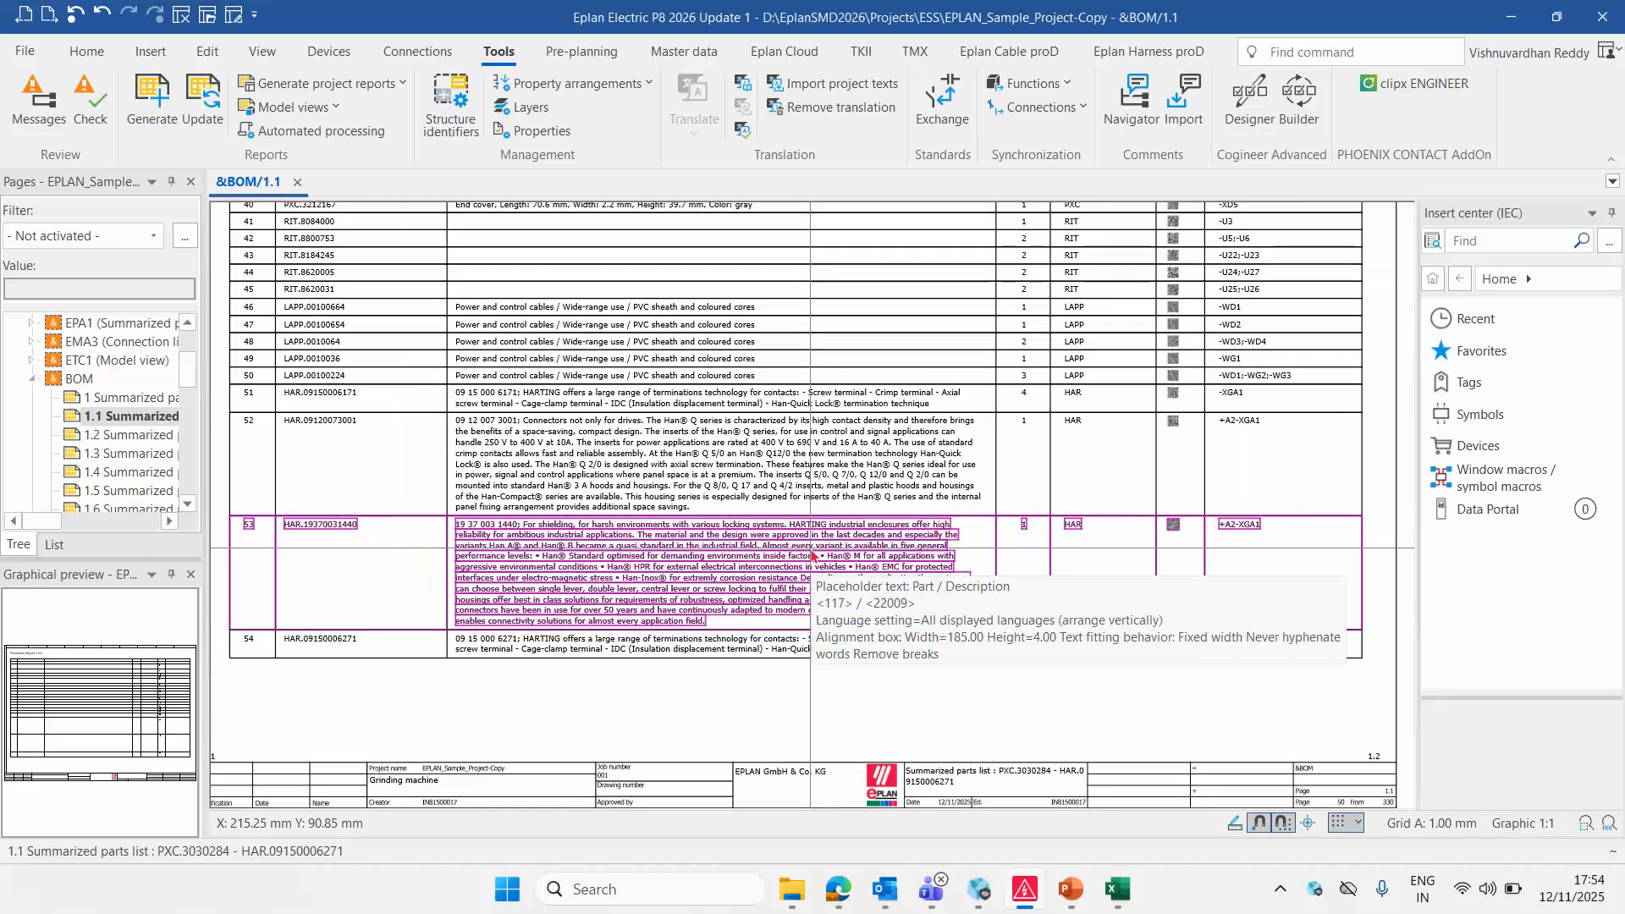
scroll(1185, 475, "up", 3)
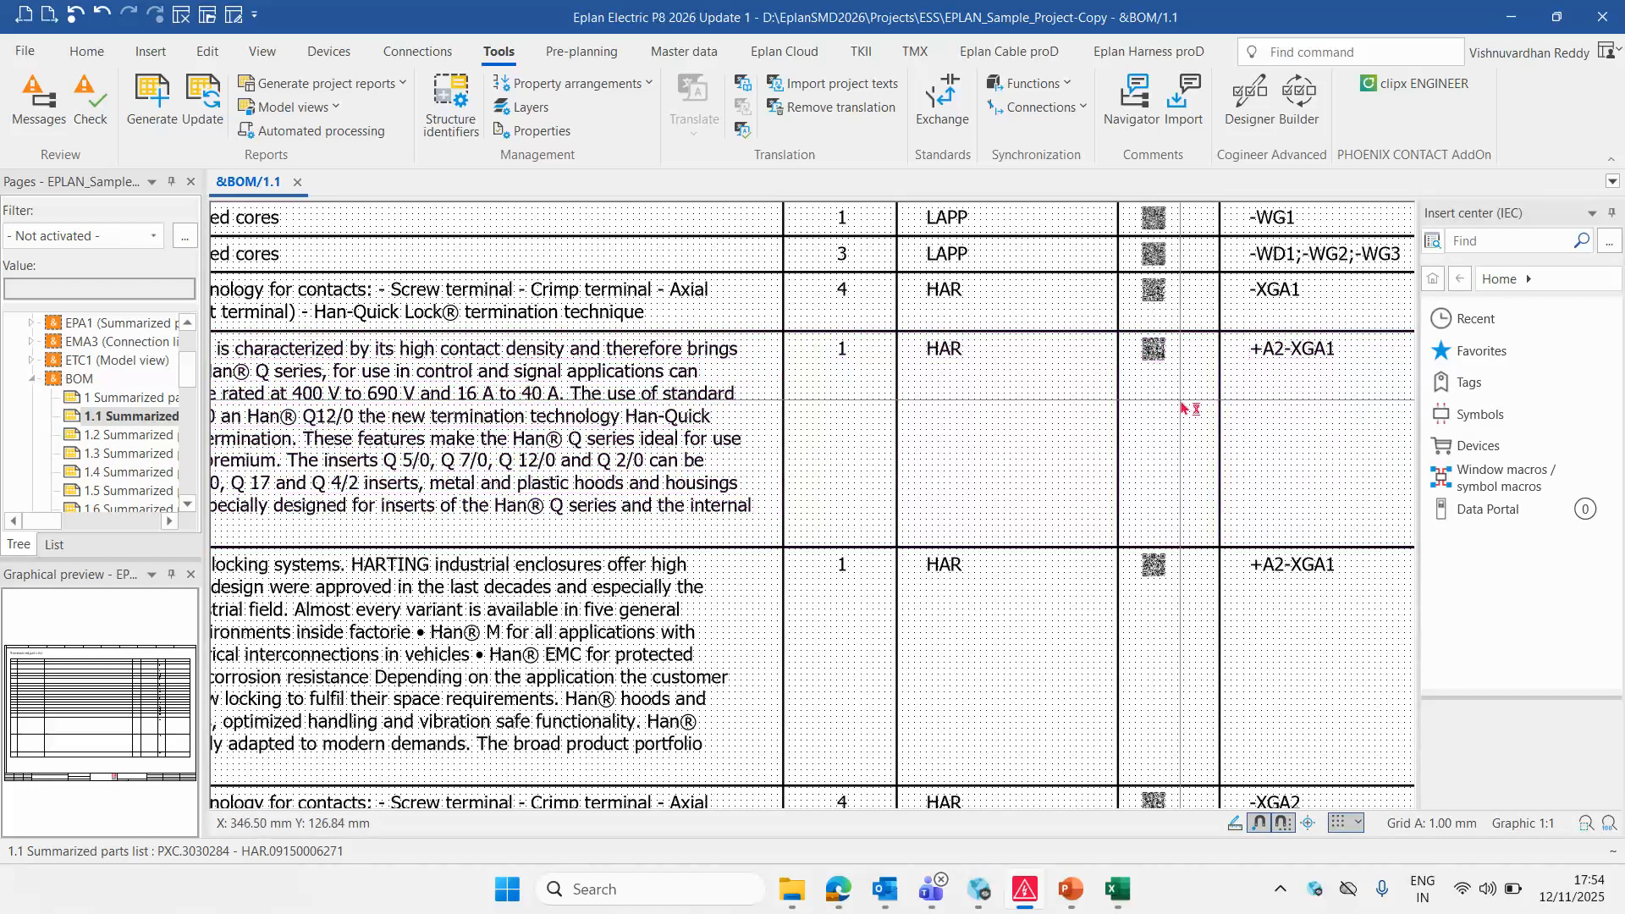
Follow the QR code link of part HAR.09120073001 to its PDF drawing, then close the PDF
left_click(1185, 409)
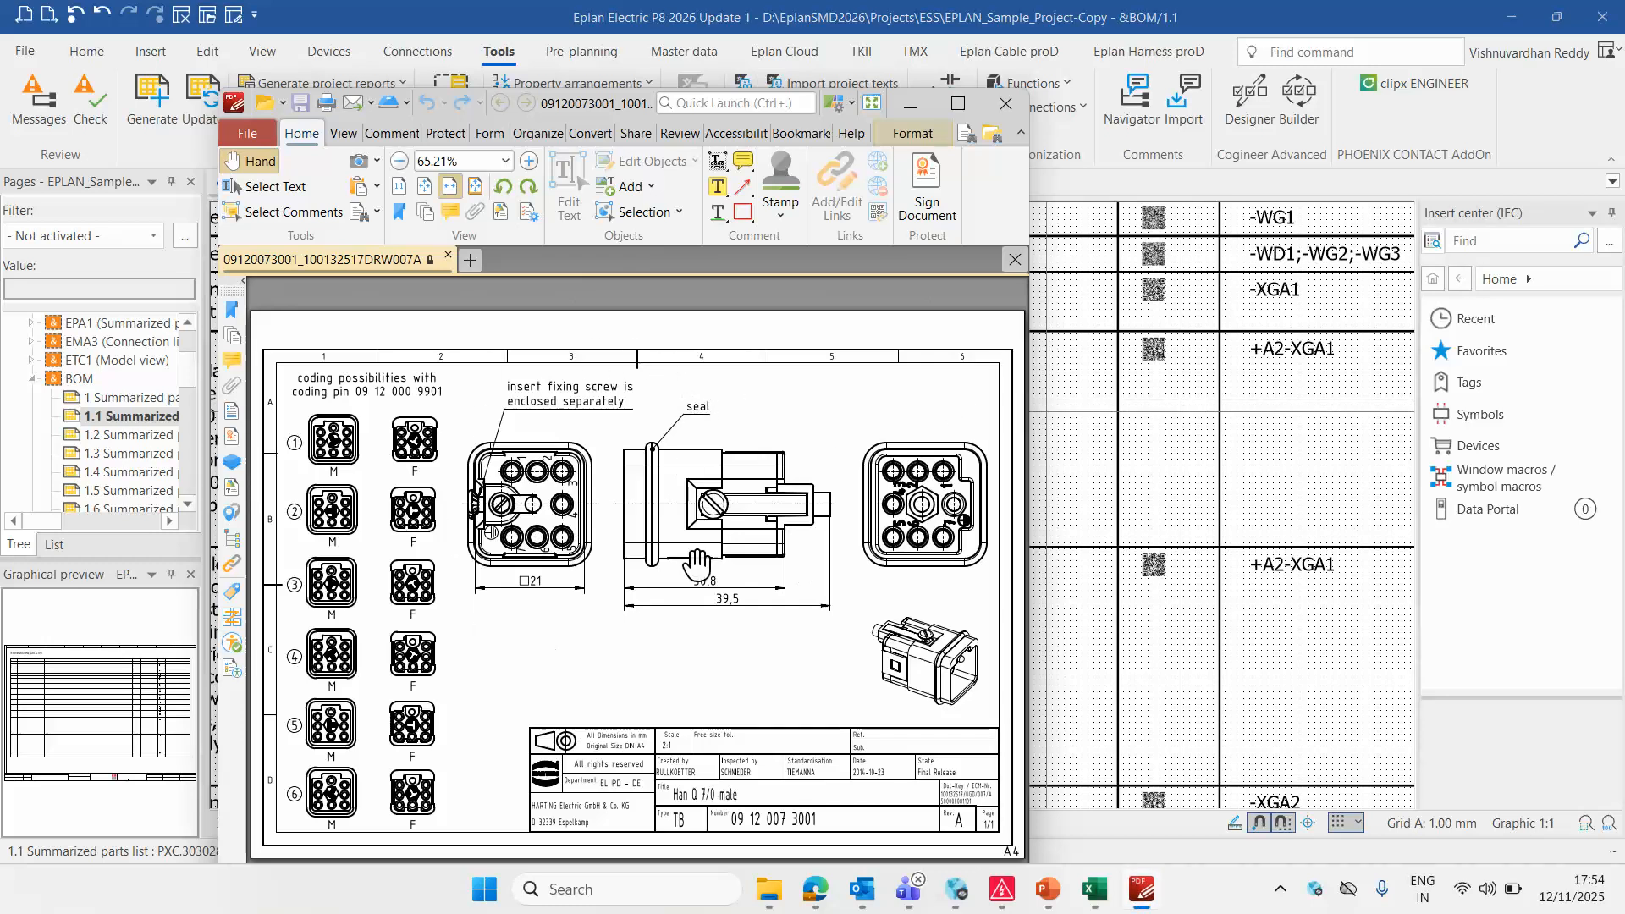
left_click(1006, 103)
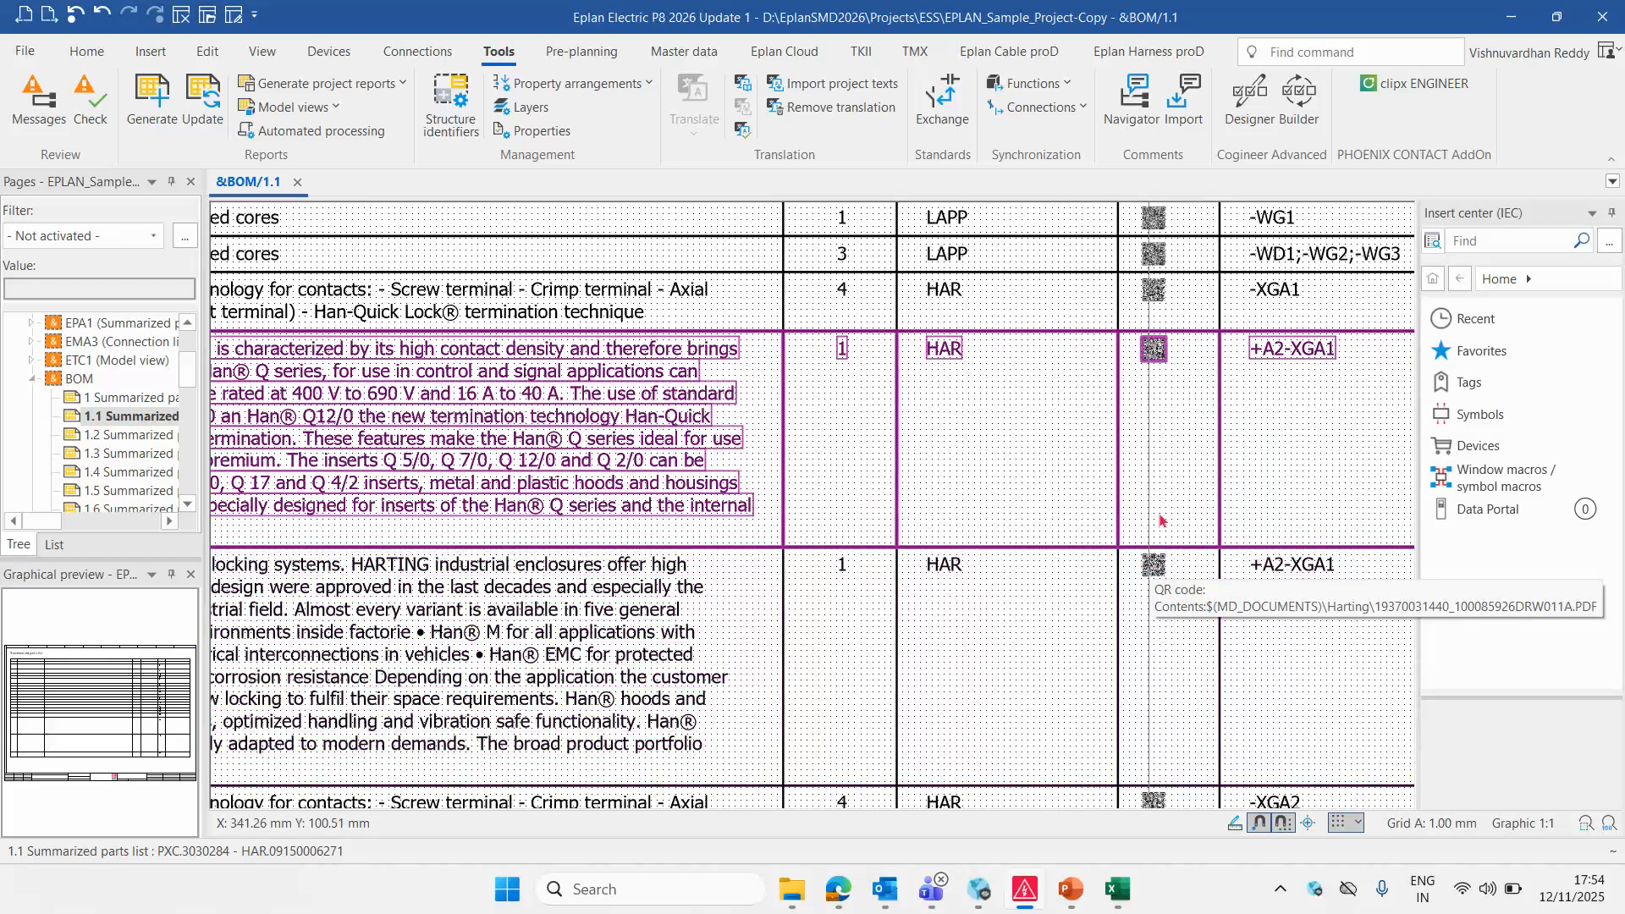
scroll(1020, 439, "down", 2)
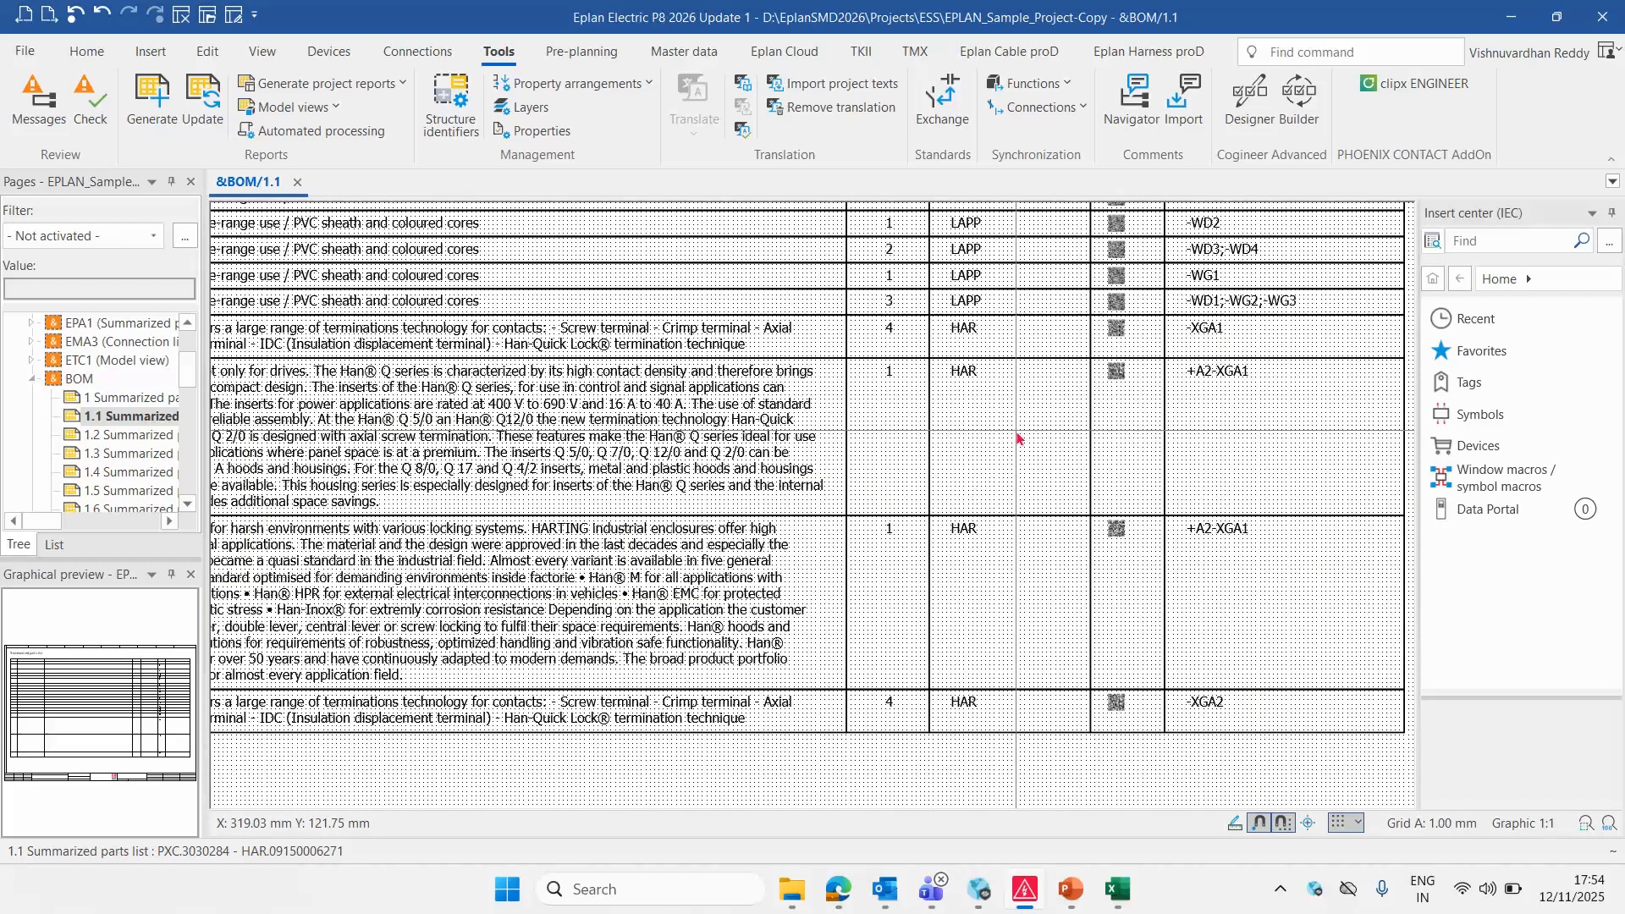
Examine the quantity, make and description columns of the HARTING rows on BOM page 1.1
scroll(896, 390, "up", 4)
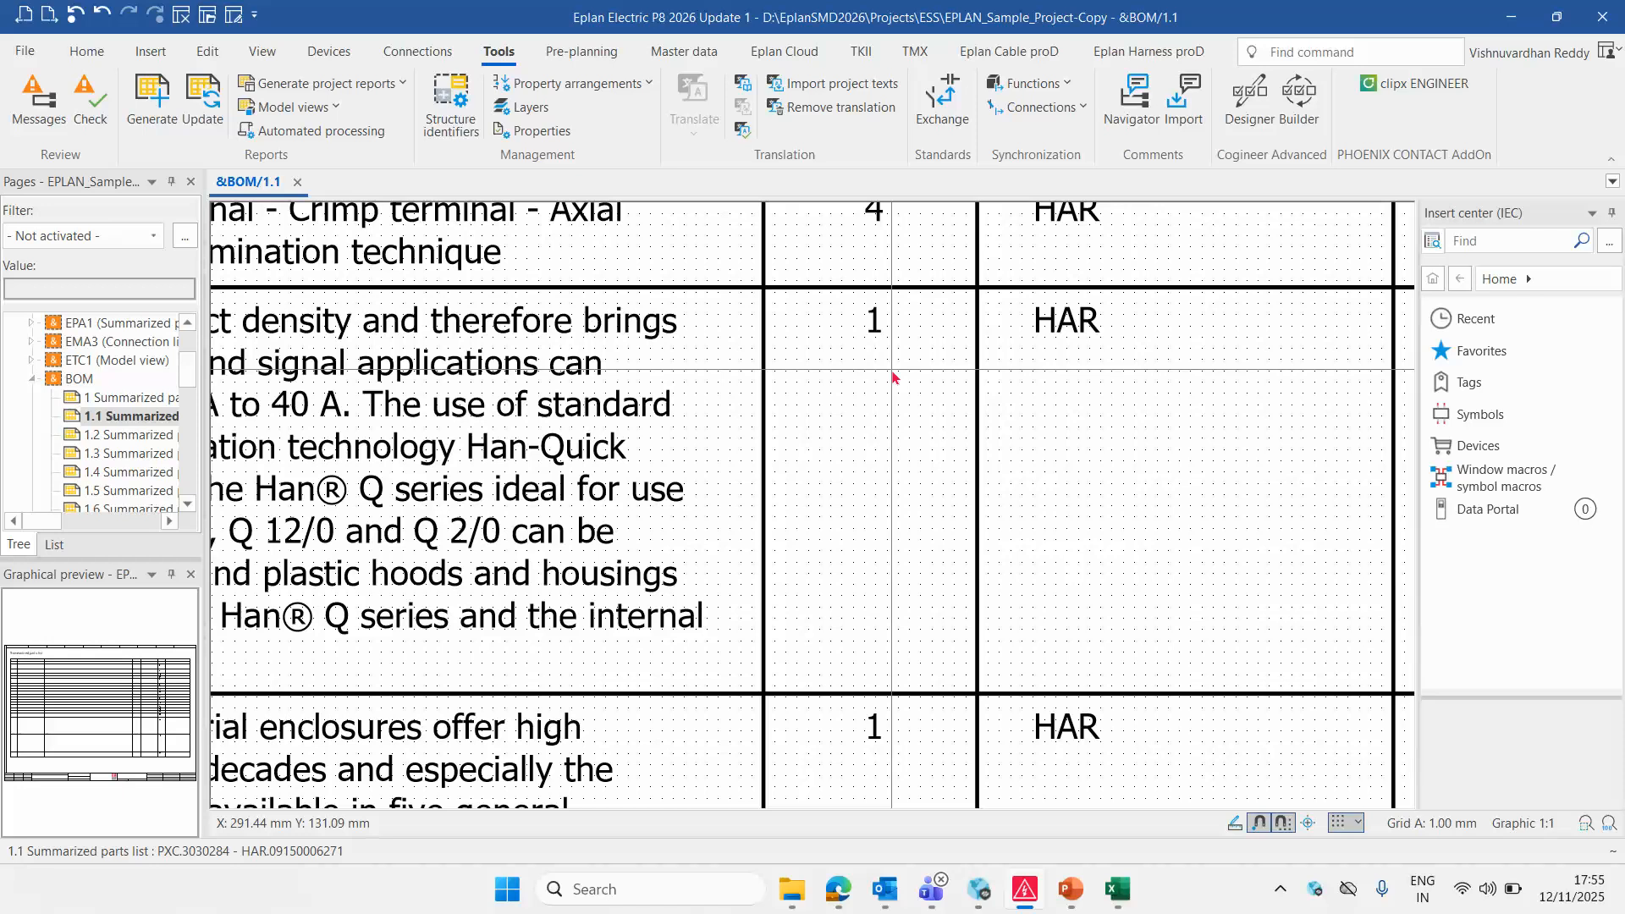
scroll(893, 398, "down", 2)
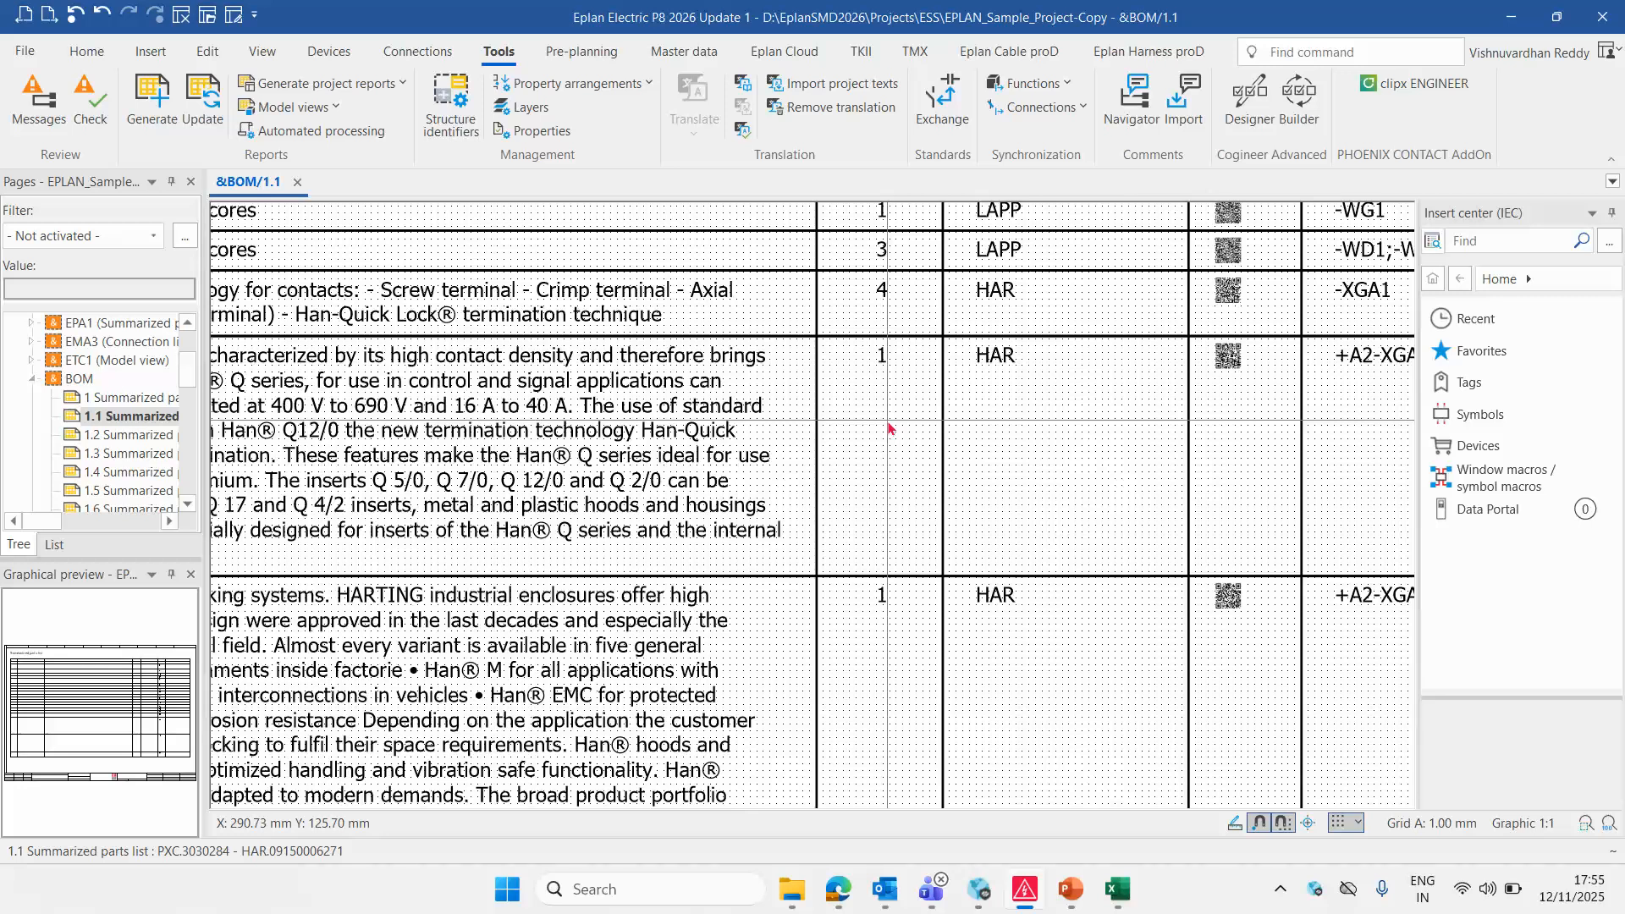
scroll(891, 428, "down", 4)
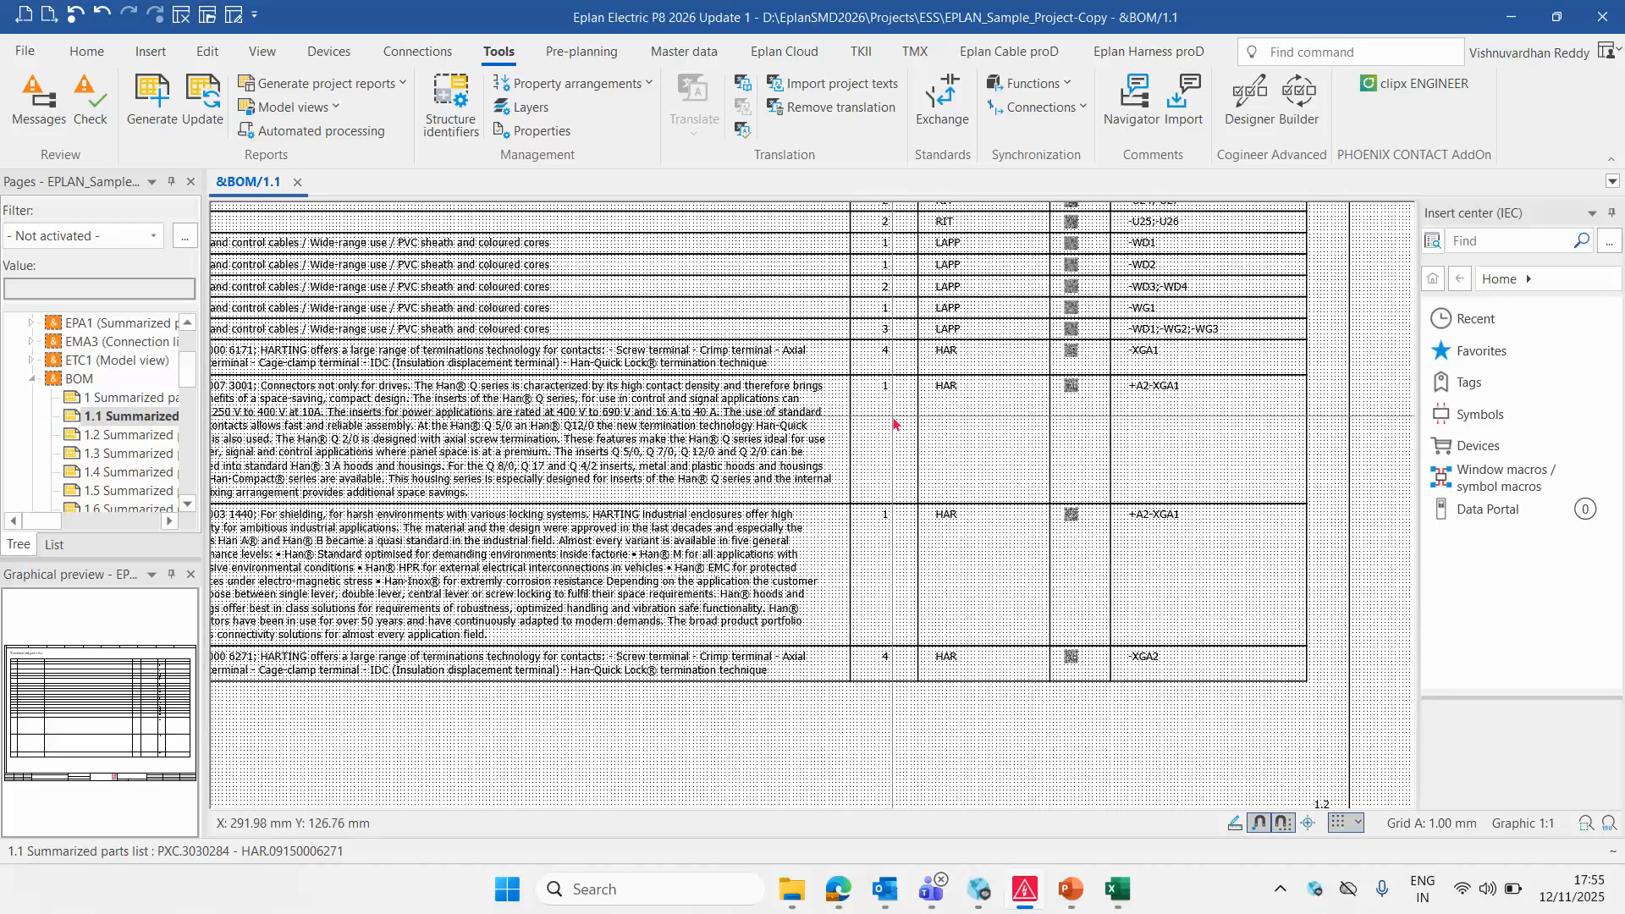
scroll(567, 490, "up", 3)
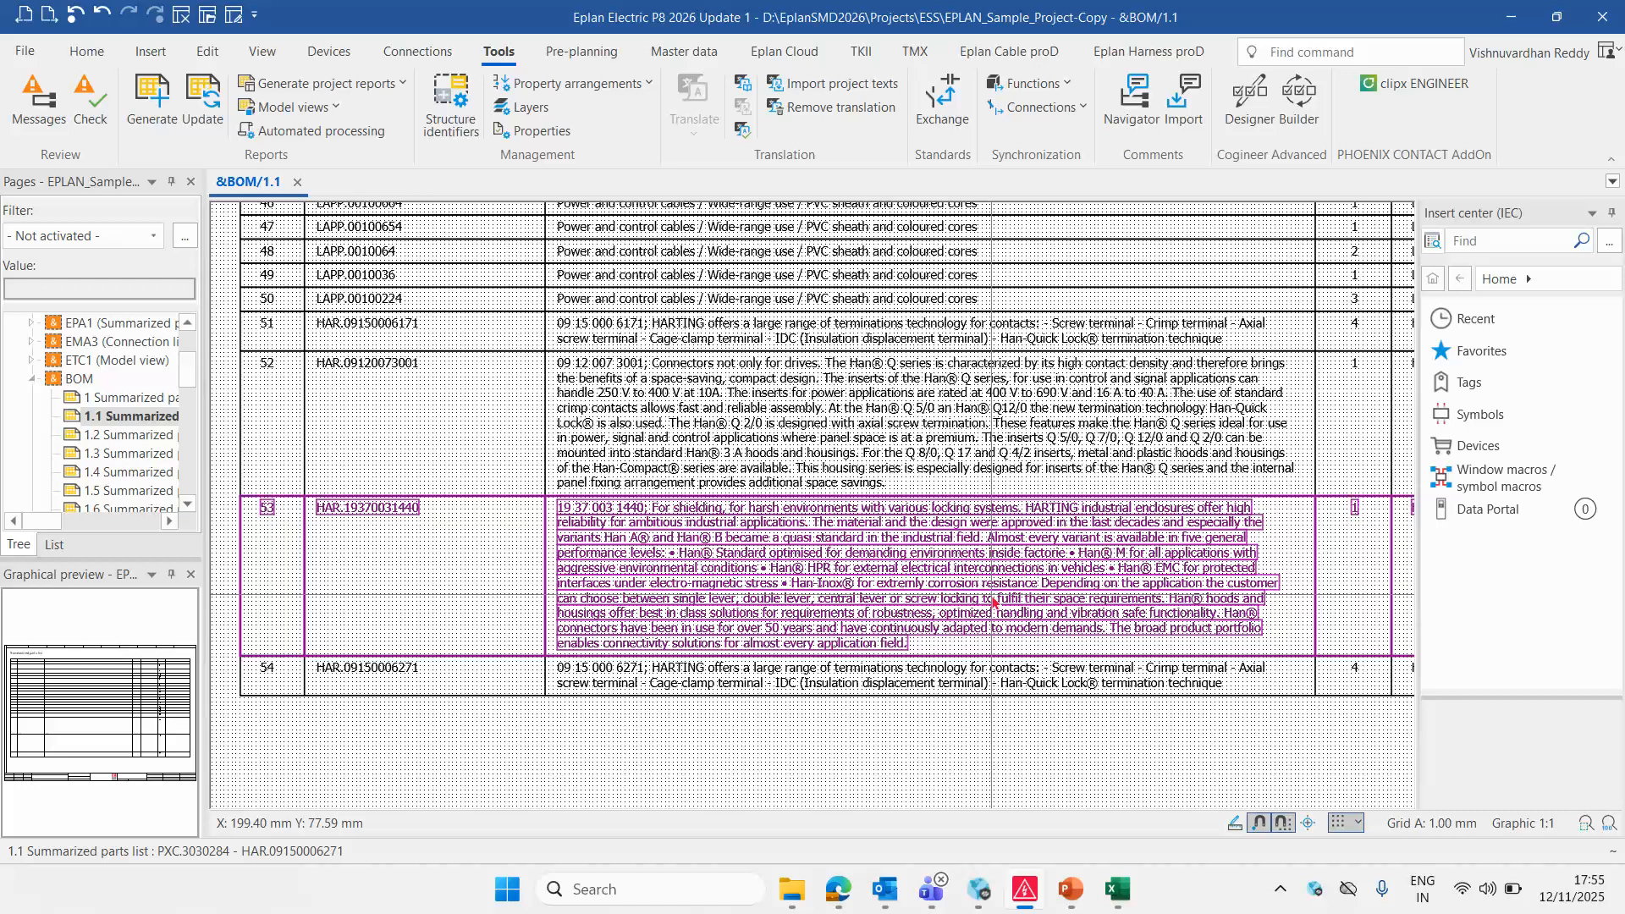
left_click(1310, 347)
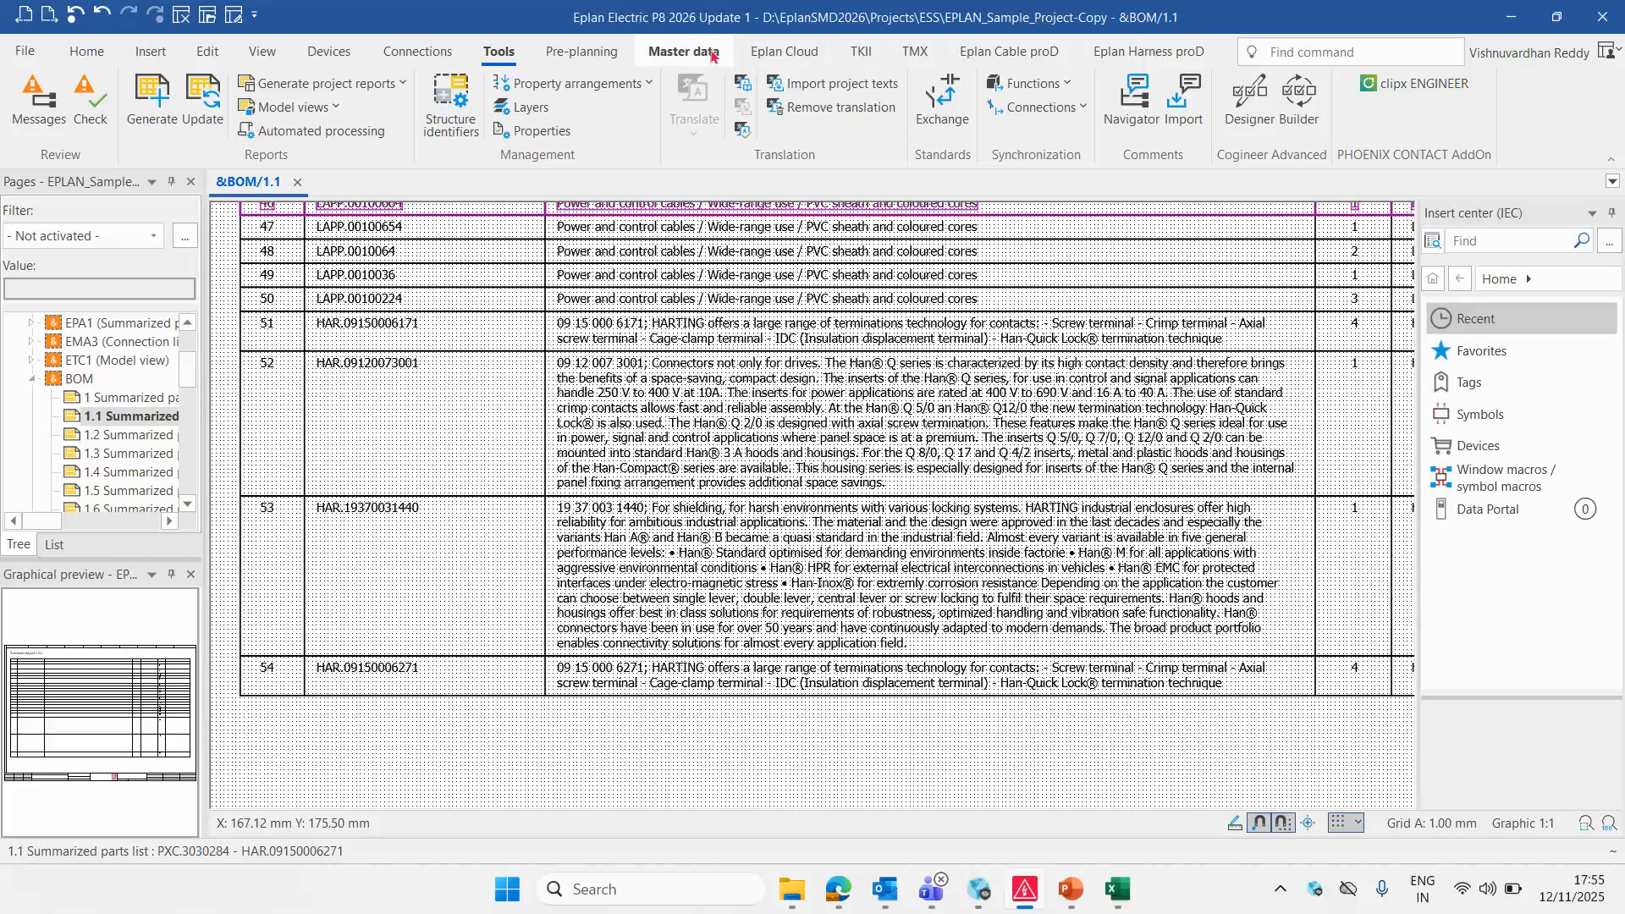
Open the summarized parts list form F02_003_ET_TRG.f02 from the ESS forms folder
left_click(684, 50)
left_click(893, 107)
left_click(913, 162)
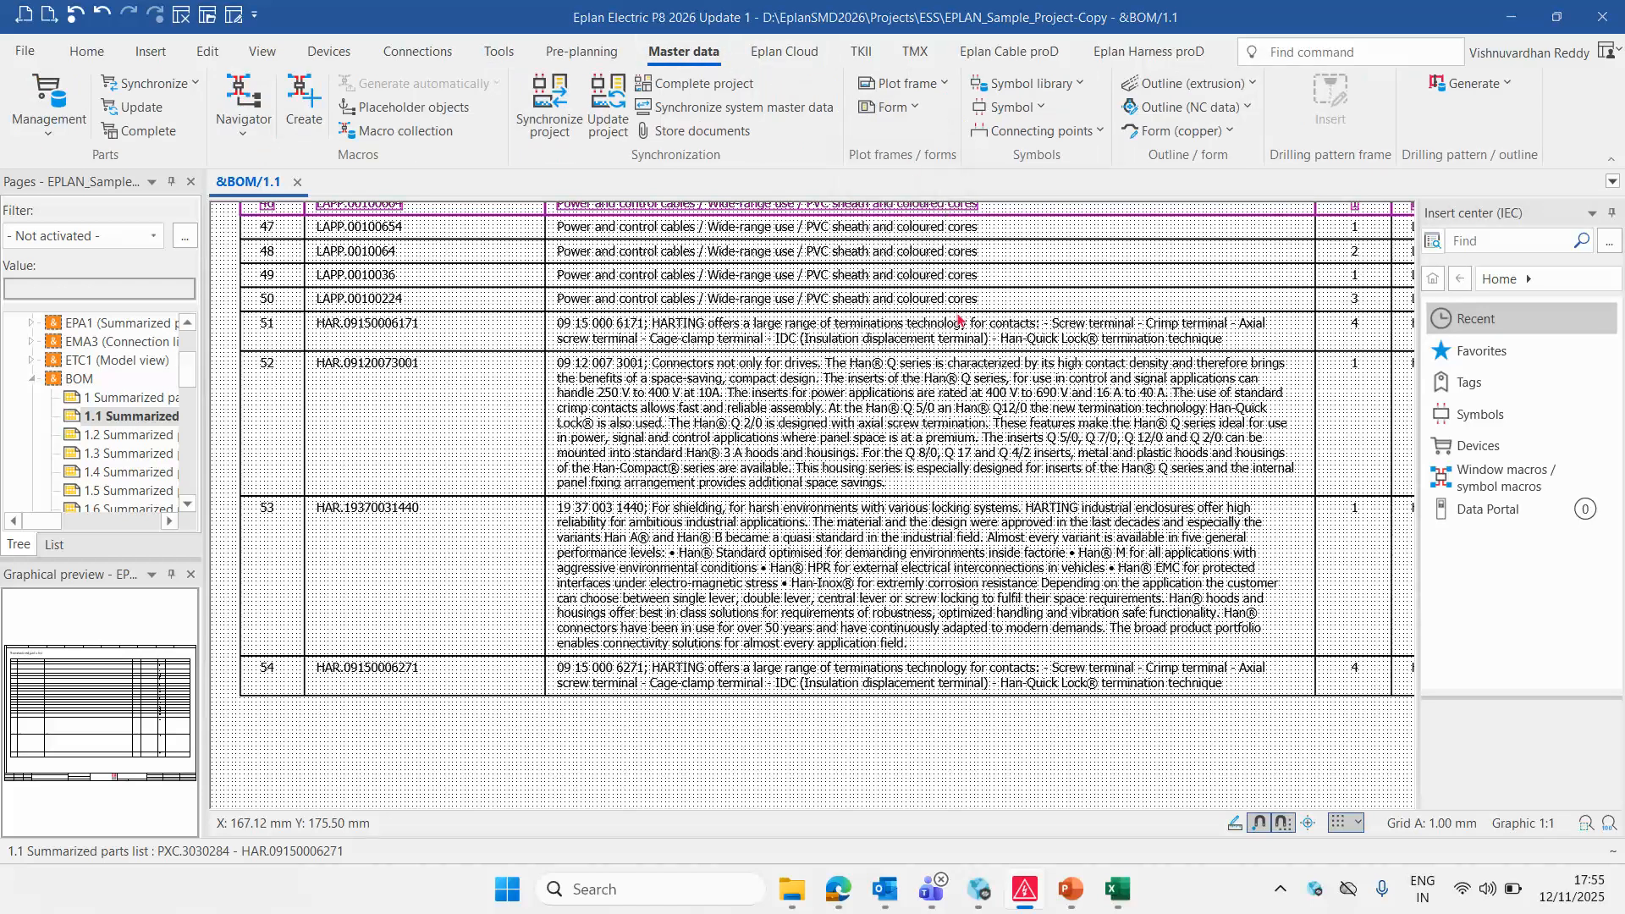
double_click(932, 227)
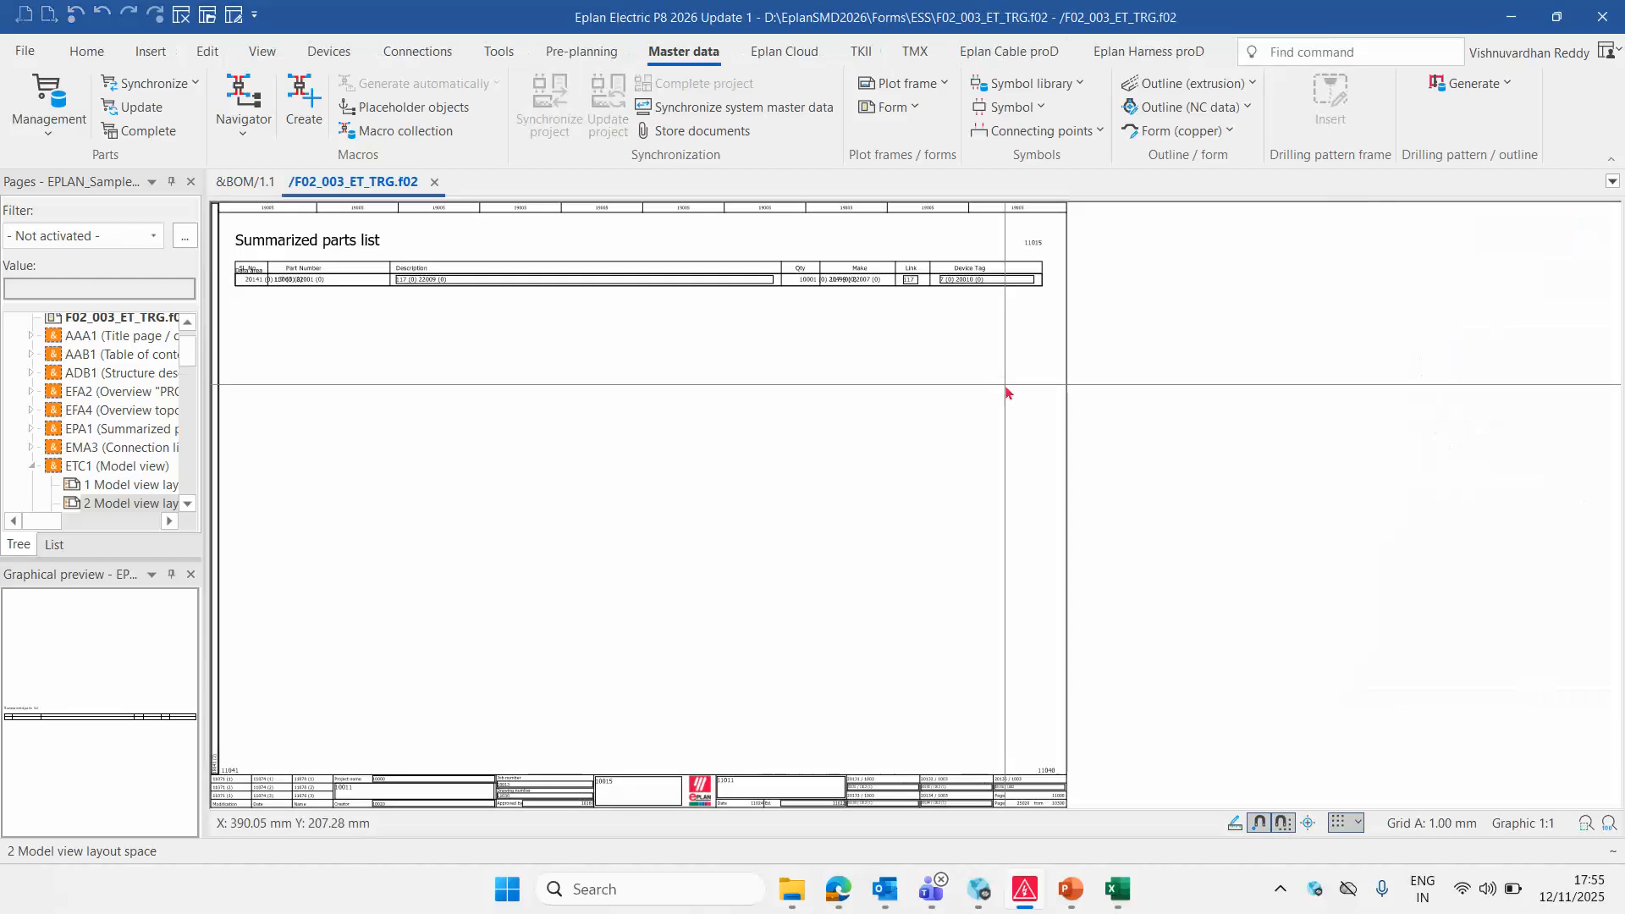
Select all objects belonging to the form's data area, inspect the placeholder row across its columns and clear the selection
scroll(1123, 330, "up", 5)
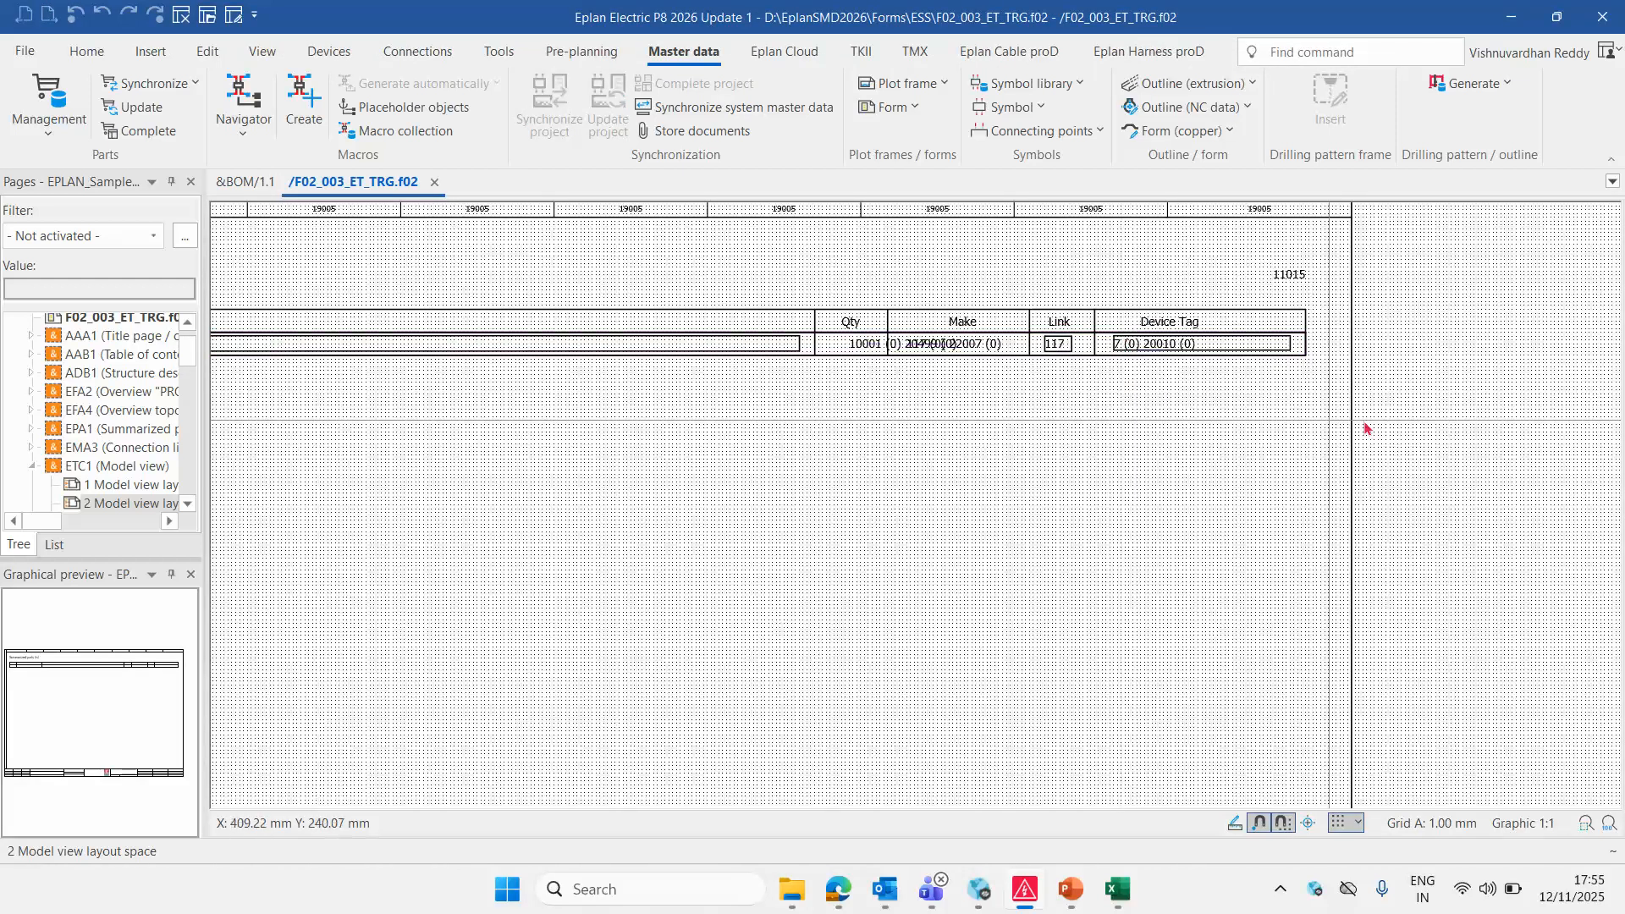
scroll(1370, 424, "down", 4)
scroll(377, 368, "up", 8)
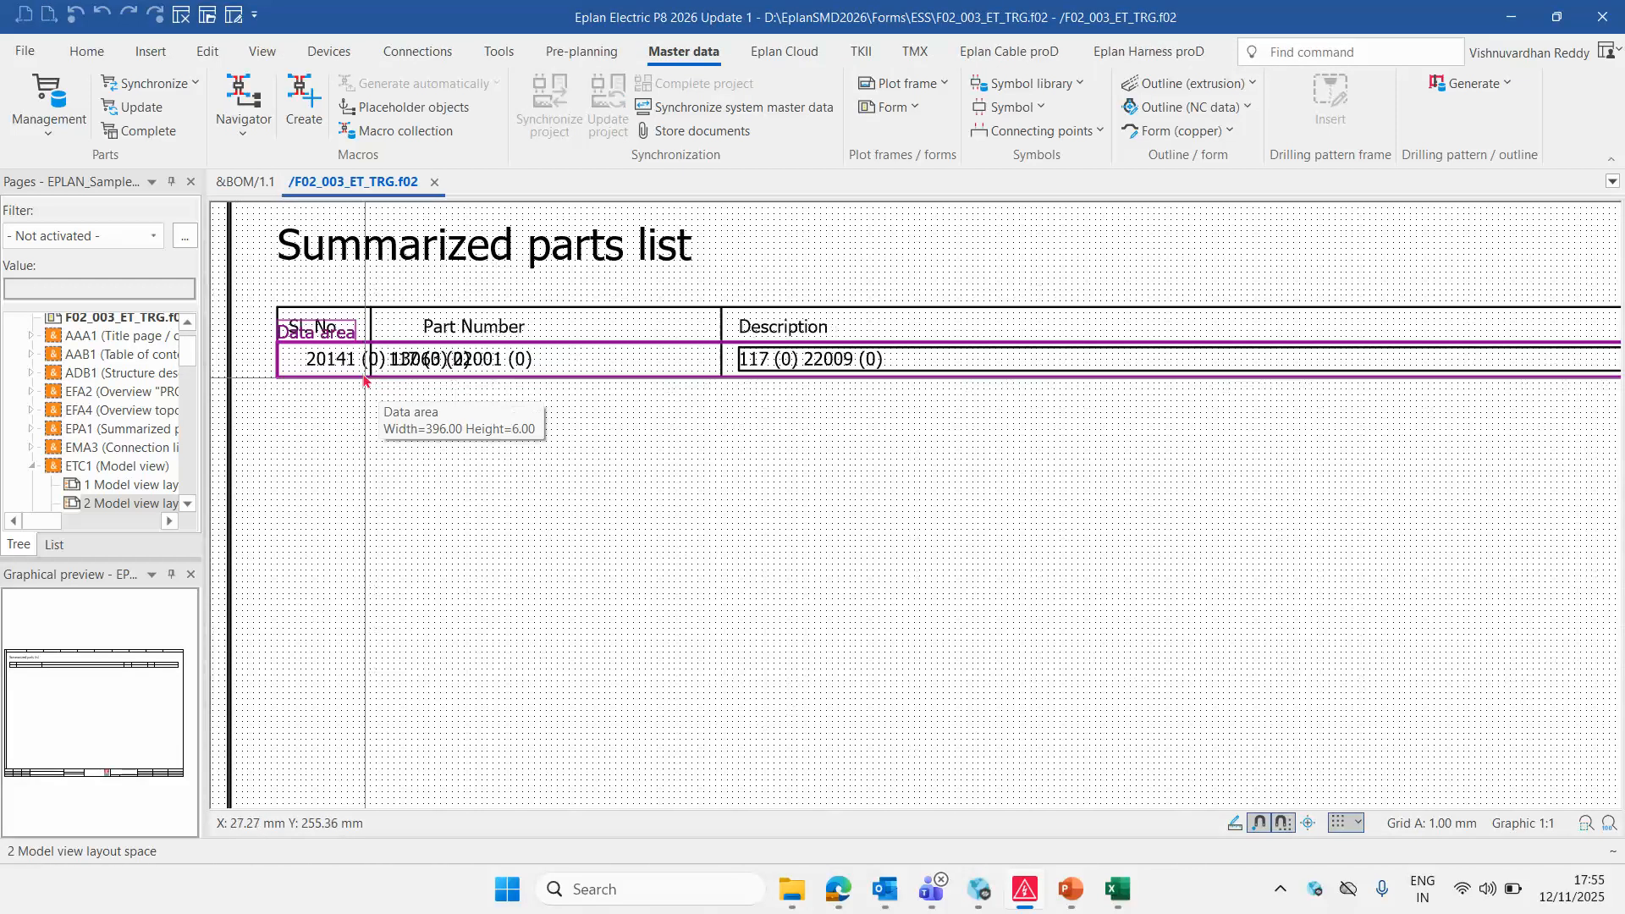
left_click(349, 331)
right_click(348, 331)
left_click(453, 647)
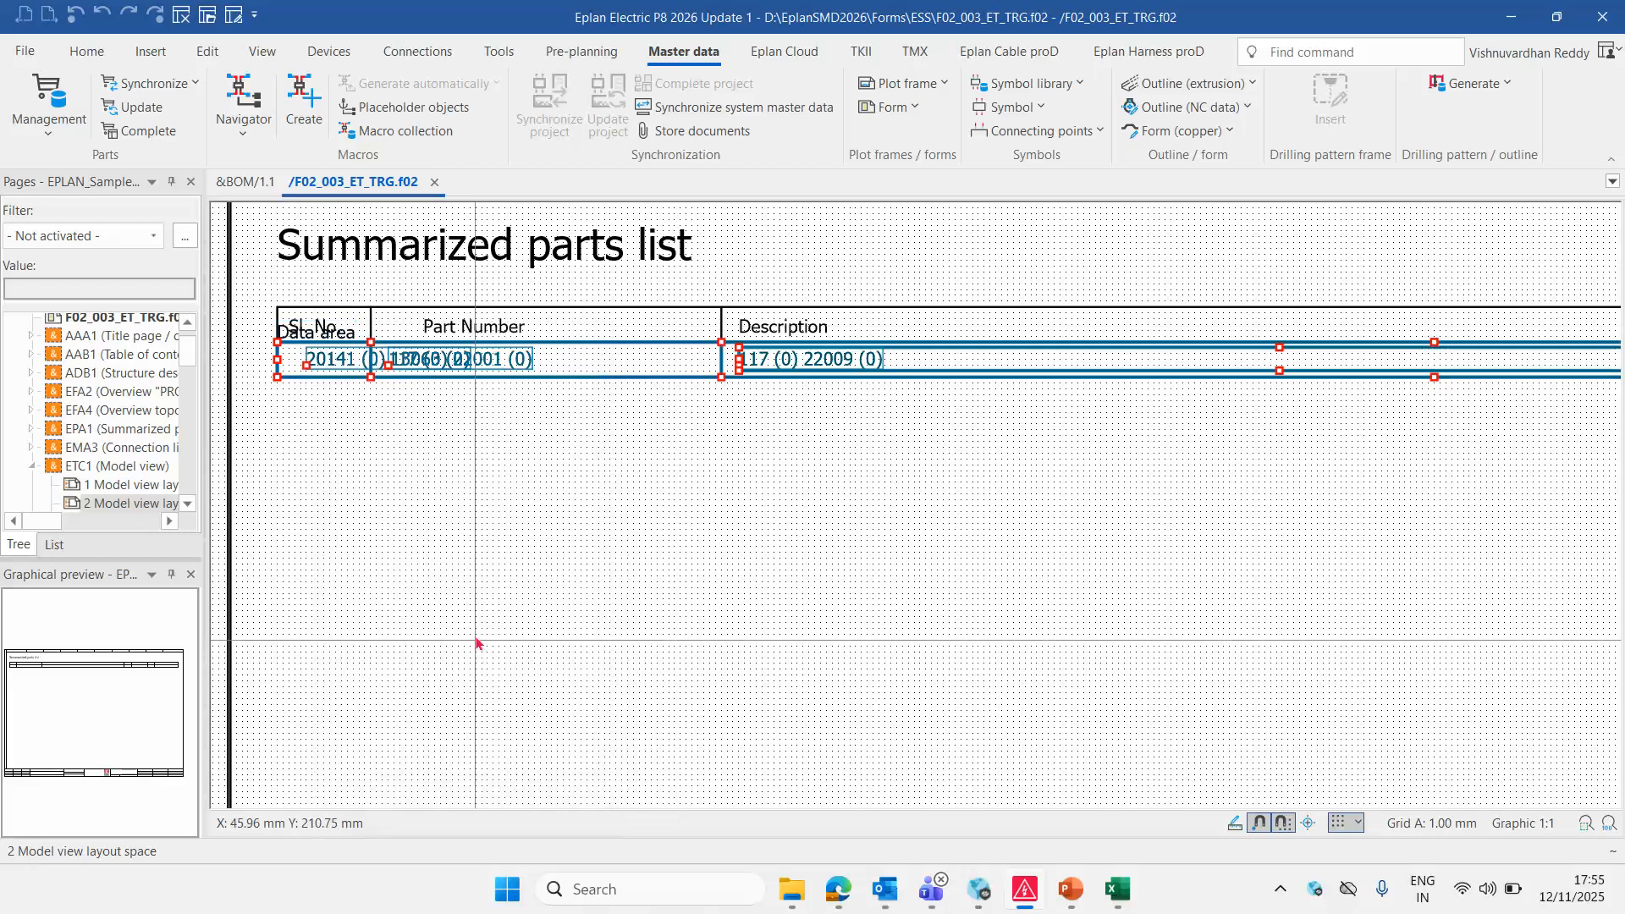
scroll(320, 450, "down", 3)
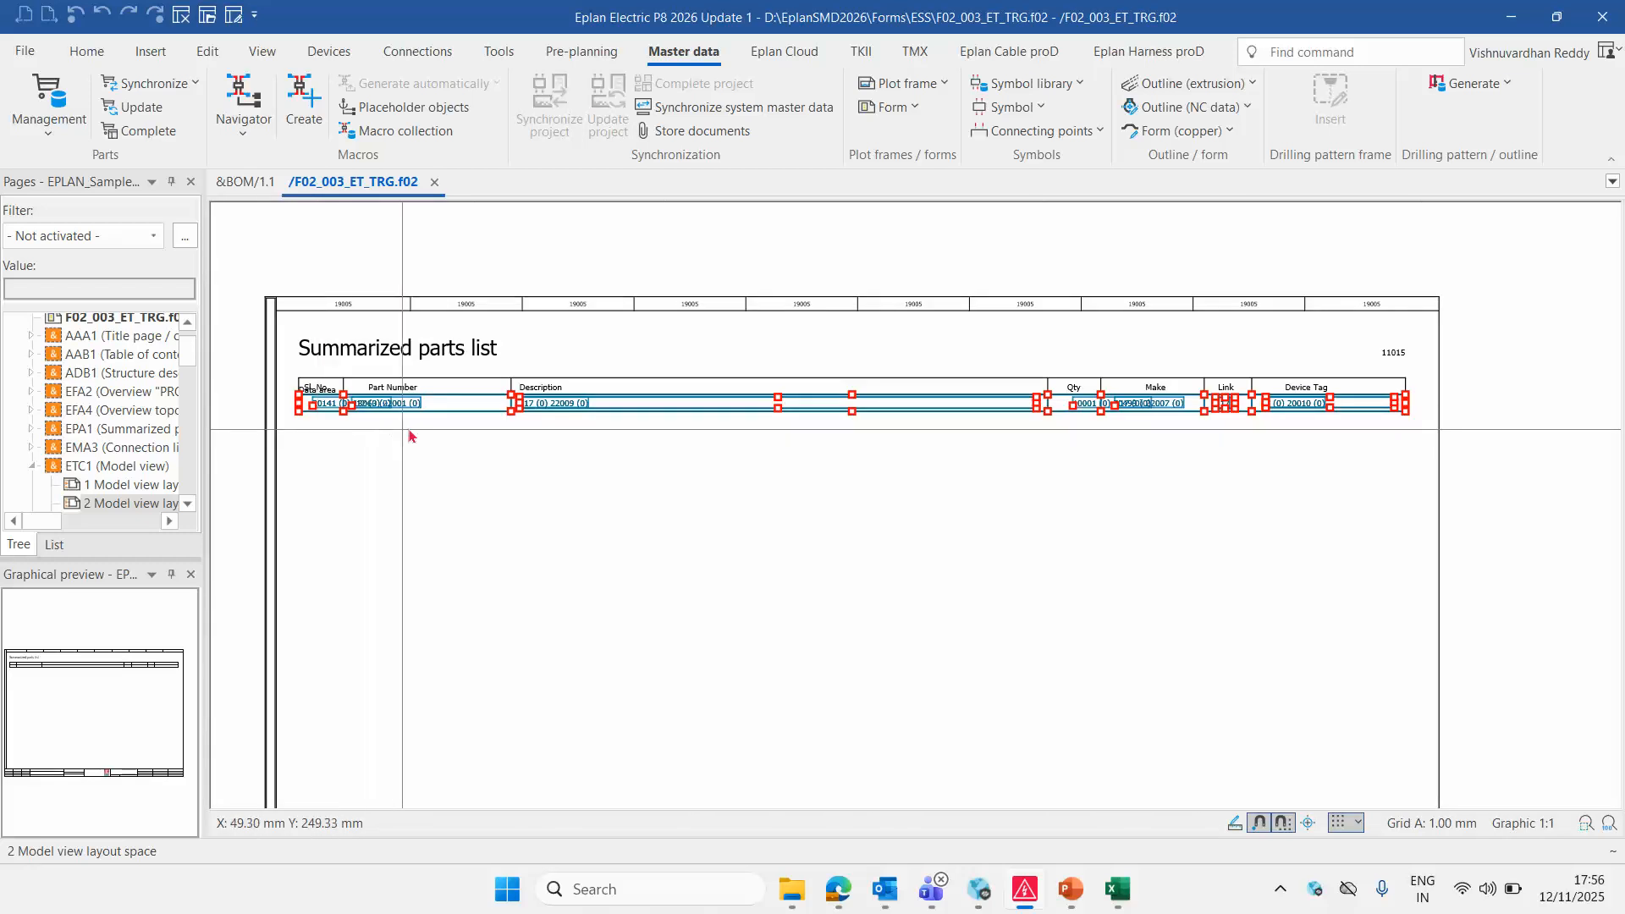
scroll(410, 434, "up", 5)
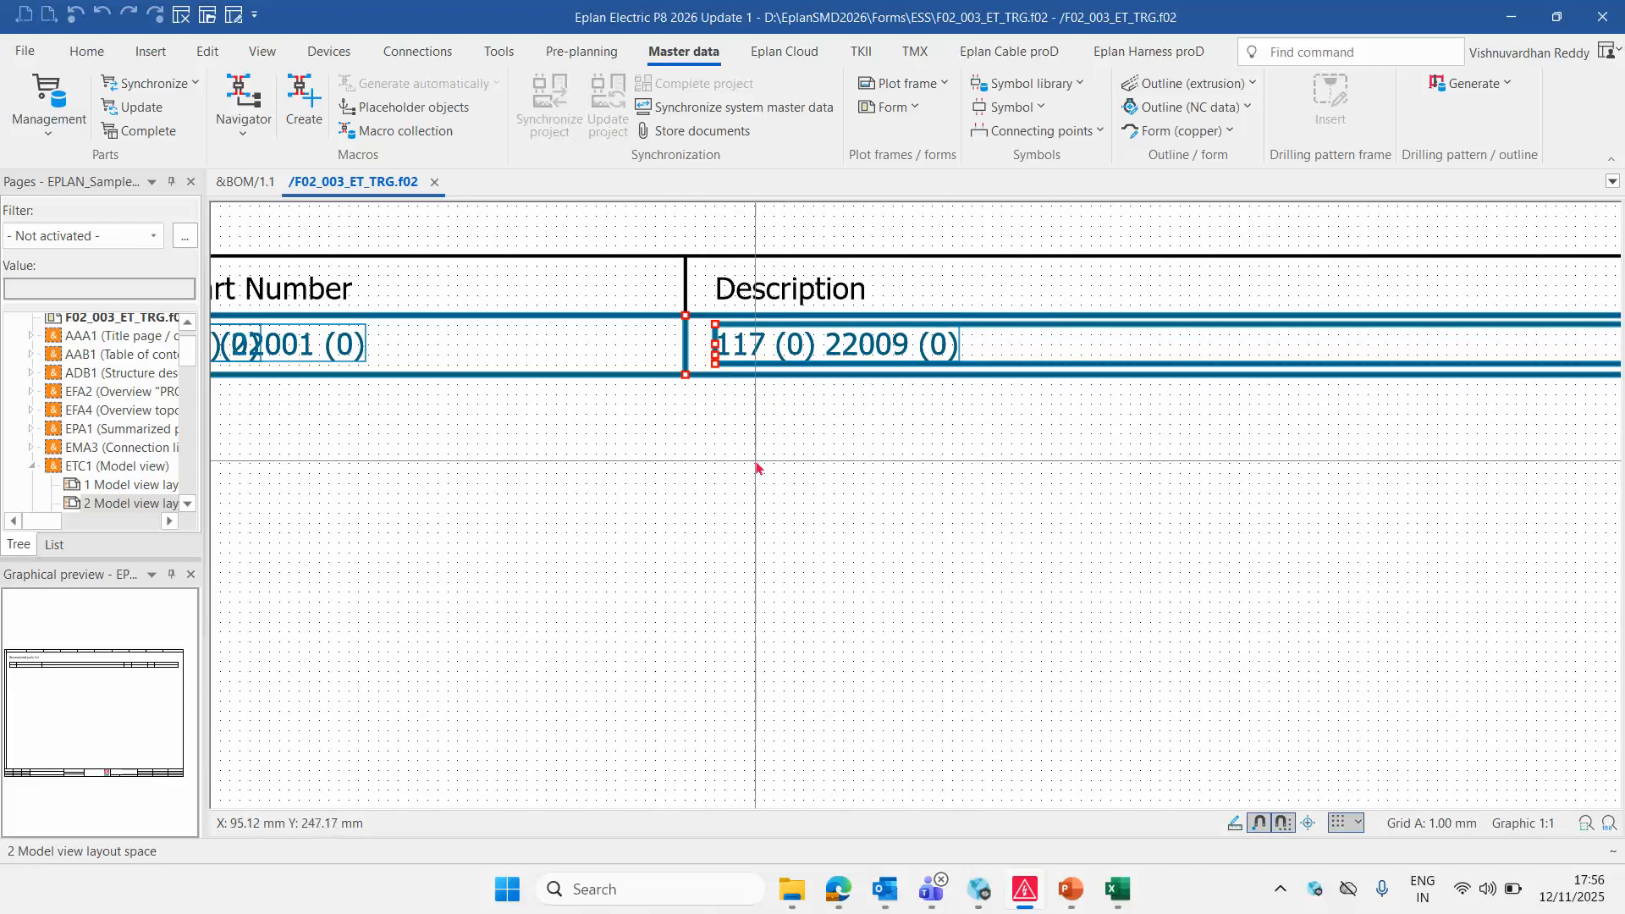
left_click(1258, 821)
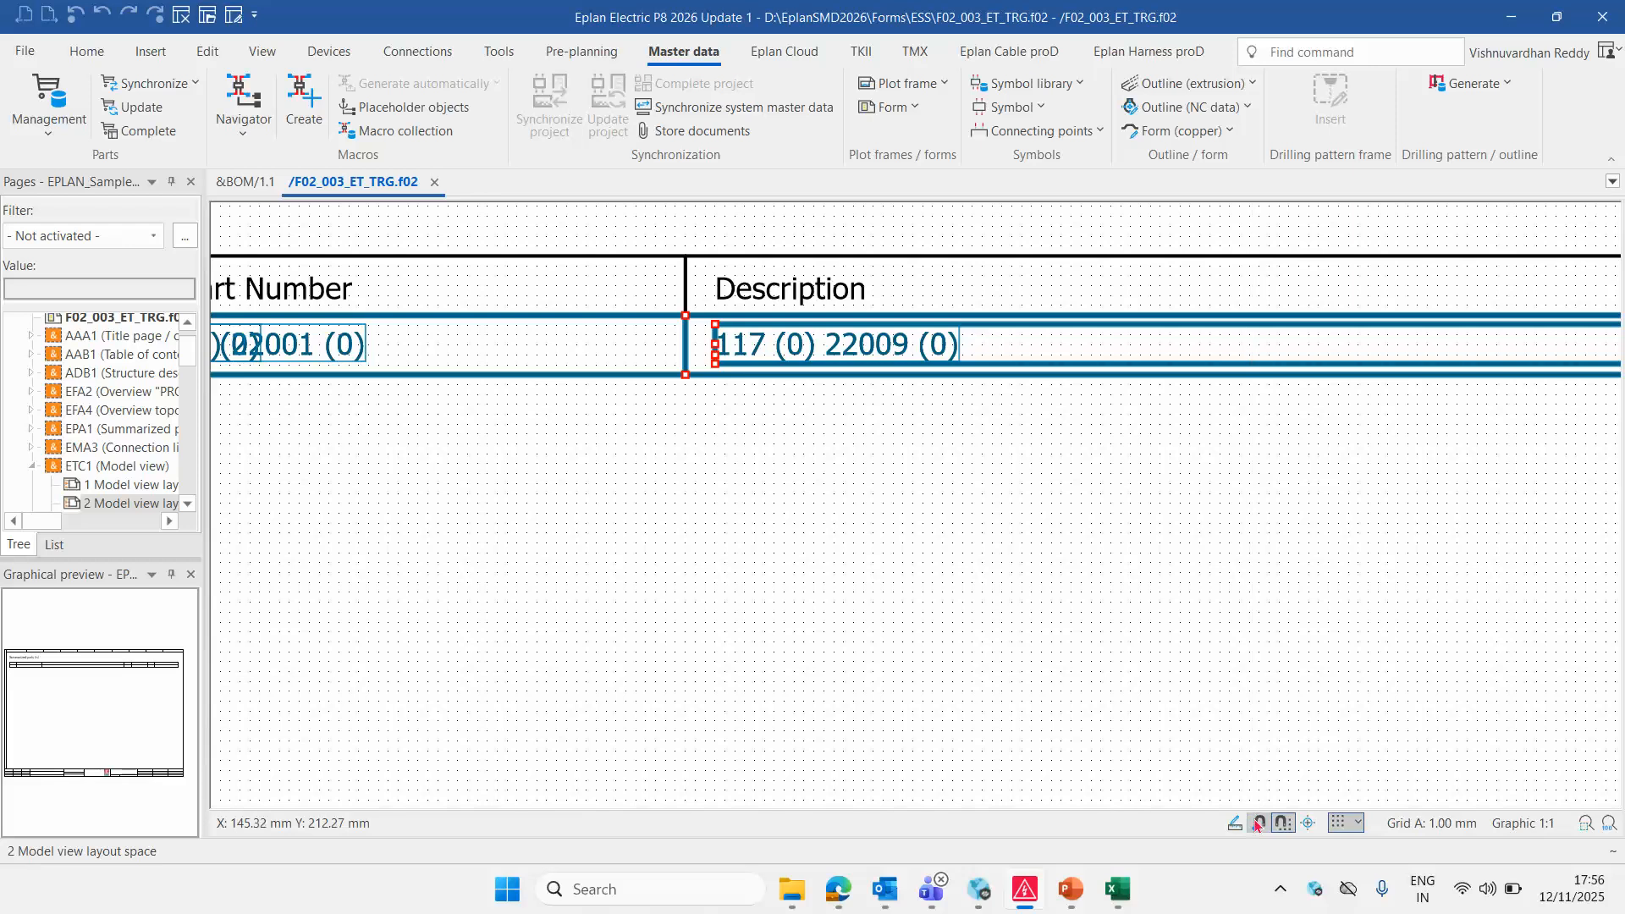
left_click(636, 499)
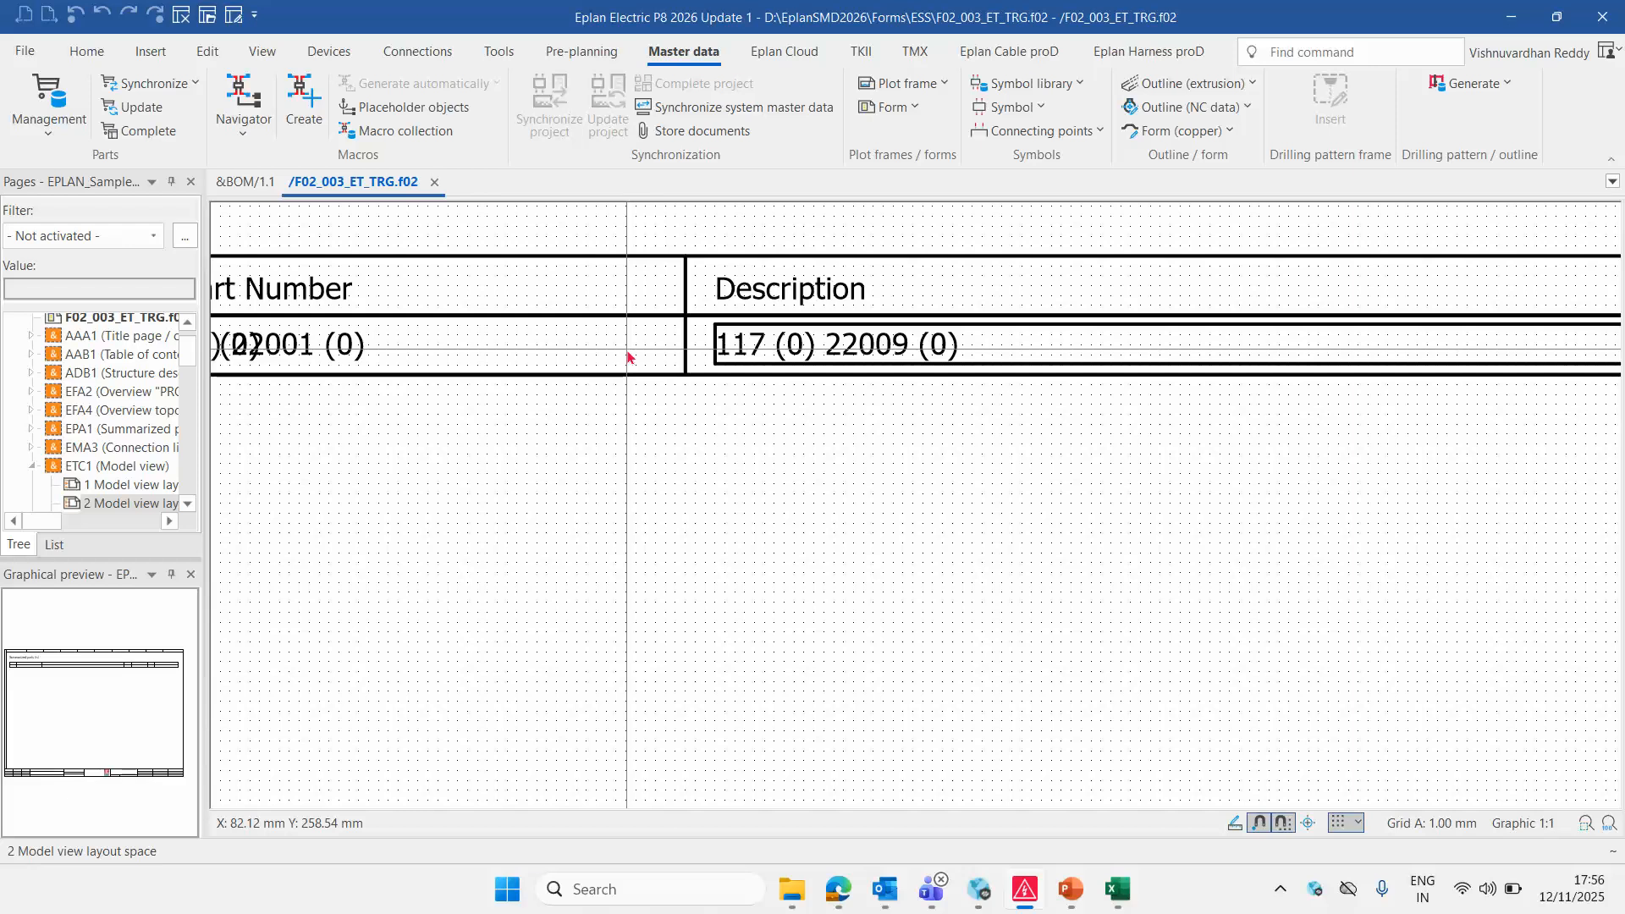
scroll(681, 413, "down", 1)
scroll(681, 412, "down", 3)
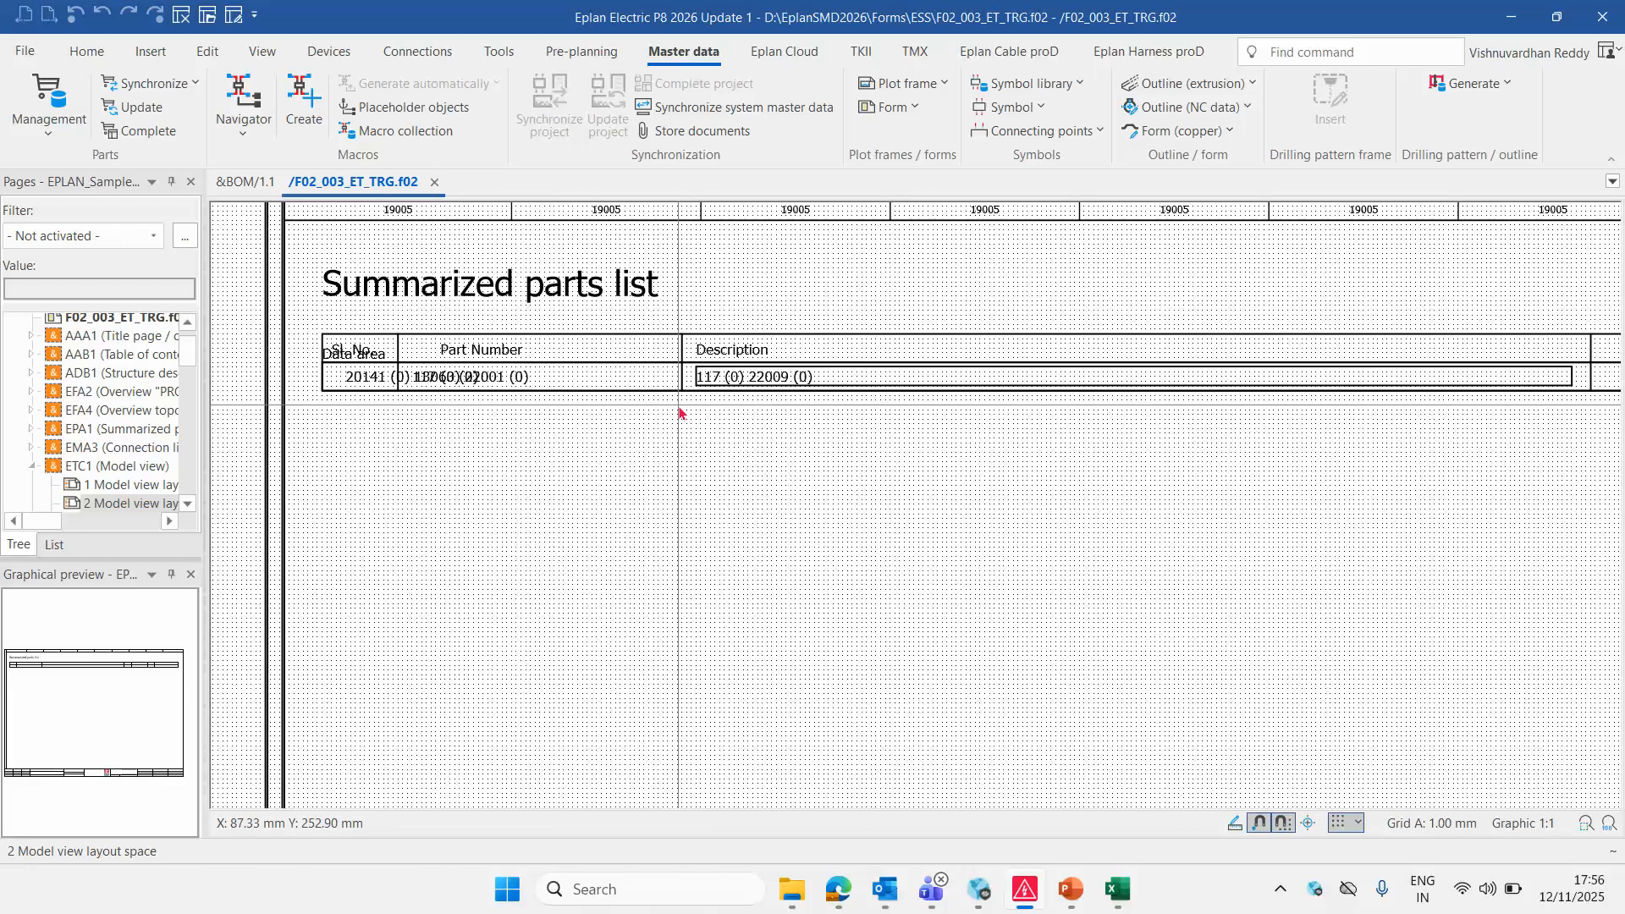
scroll(978, 495, "up", 1)
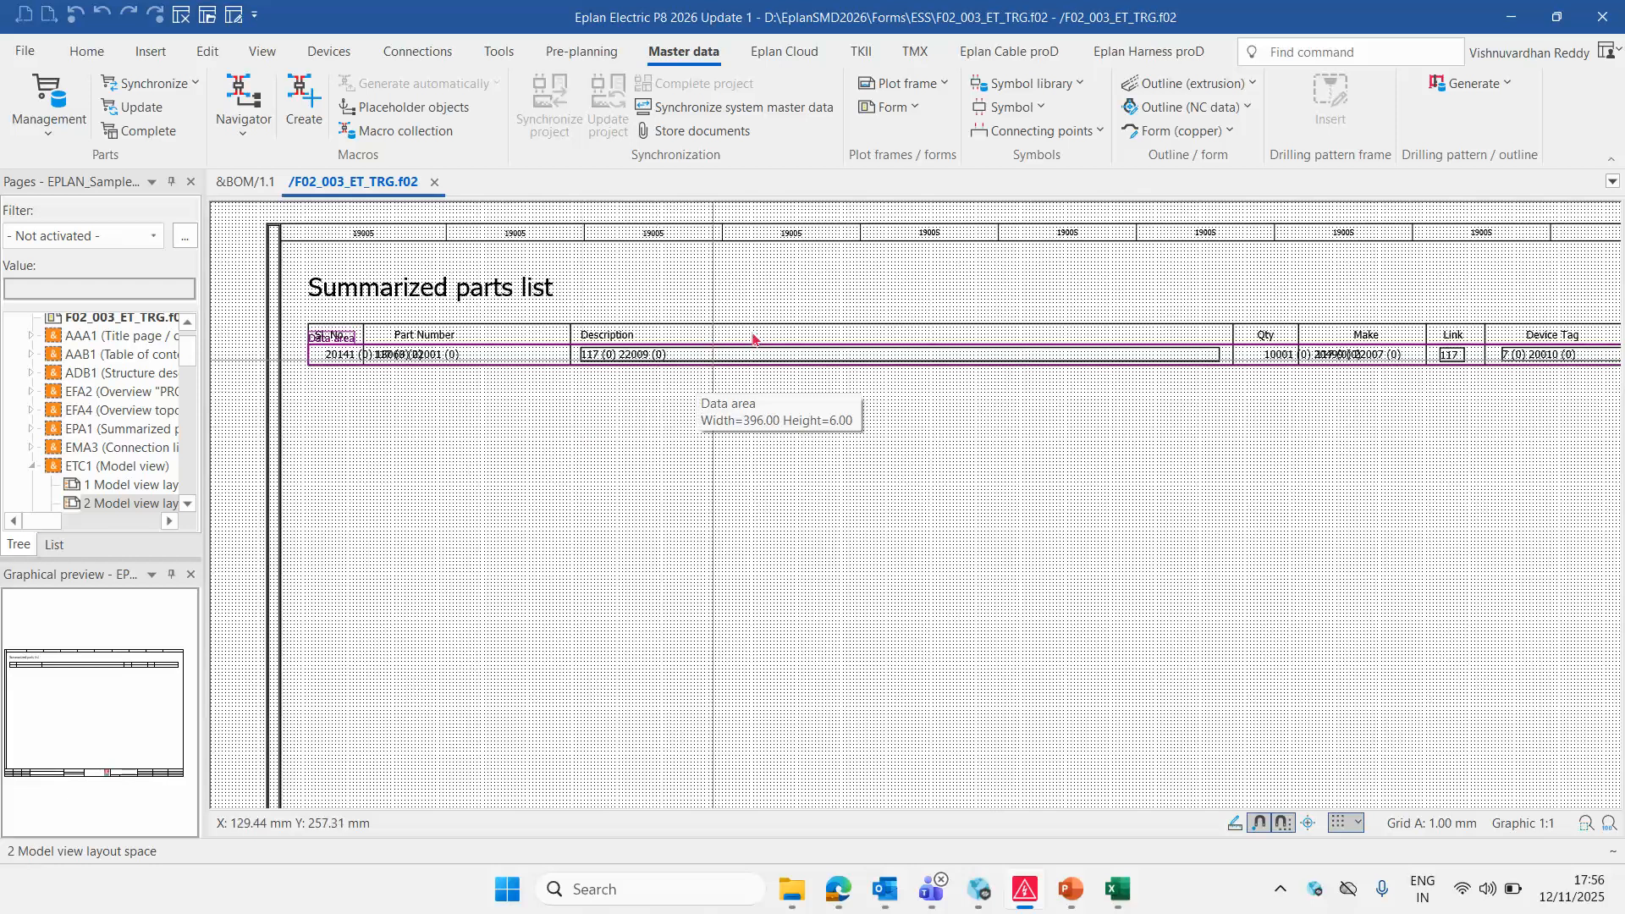
Browse the available form types in the Open form dialog, cancel it and close the F02_003_ET_TRG form
left_click(913, 107)
left_click(903, 159)
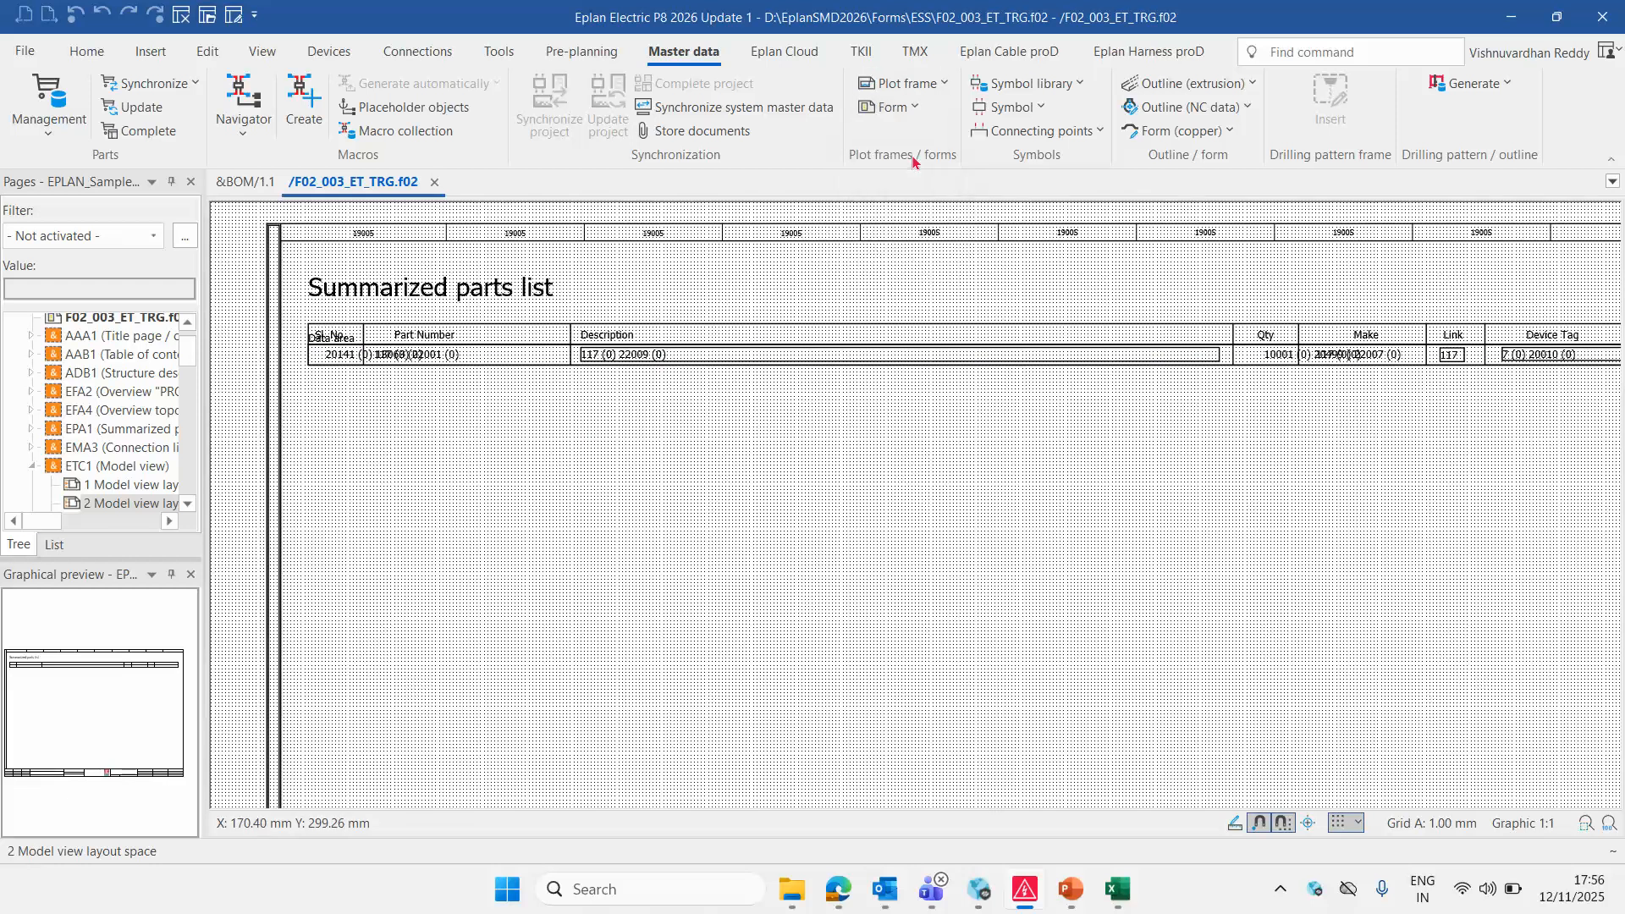
left_click(1526, 799)
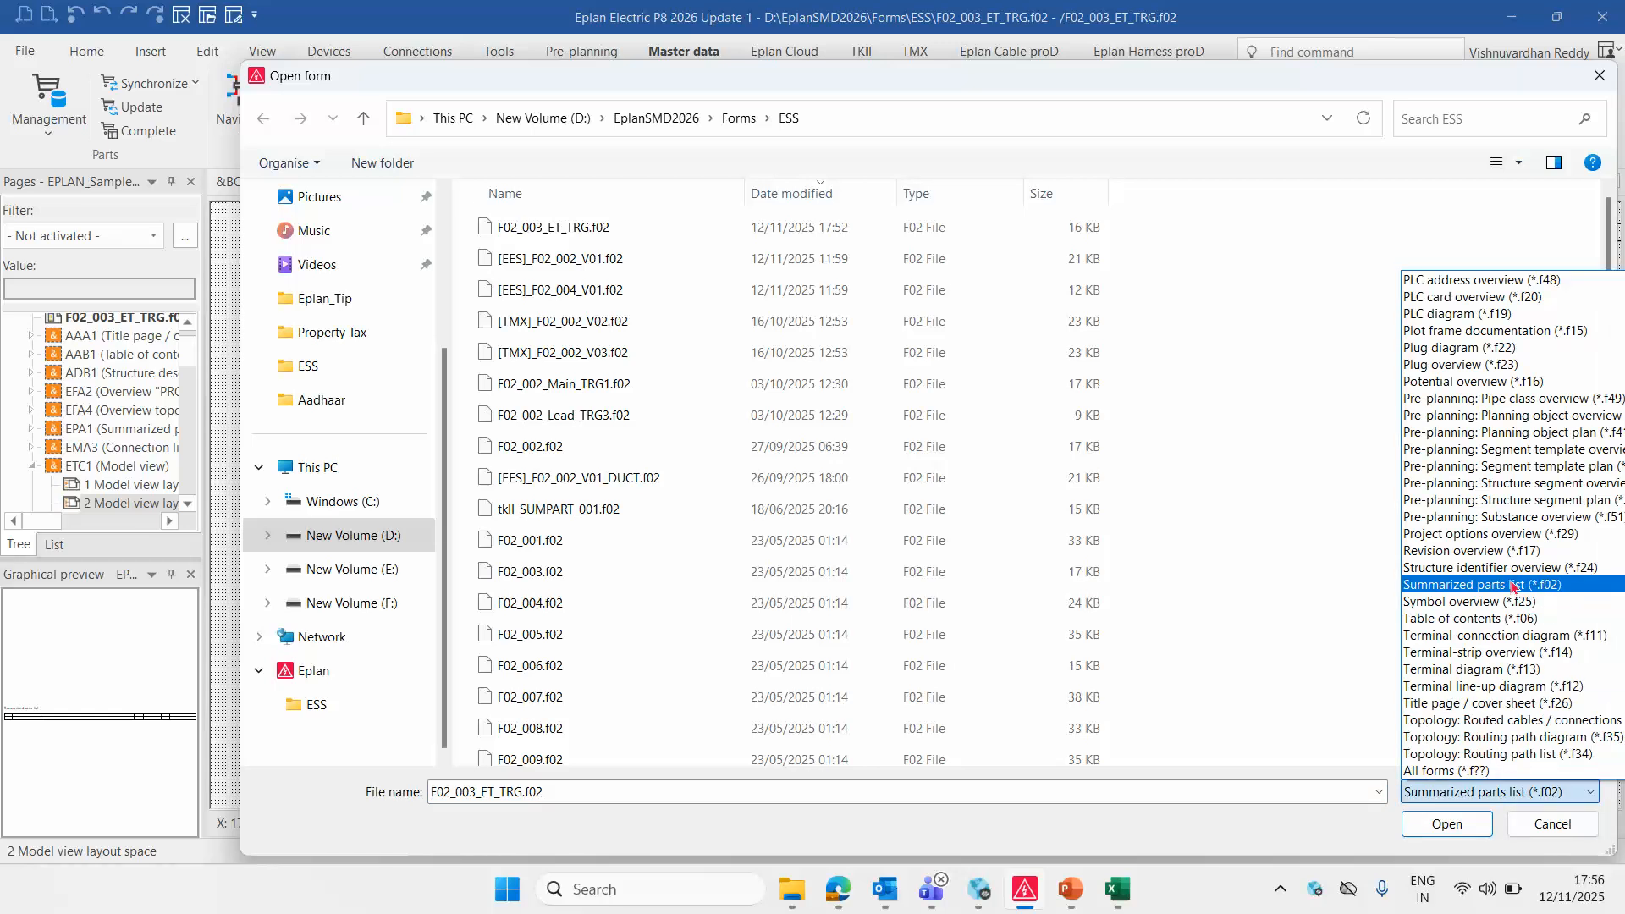
scroll(1459, 409, "up", 5)
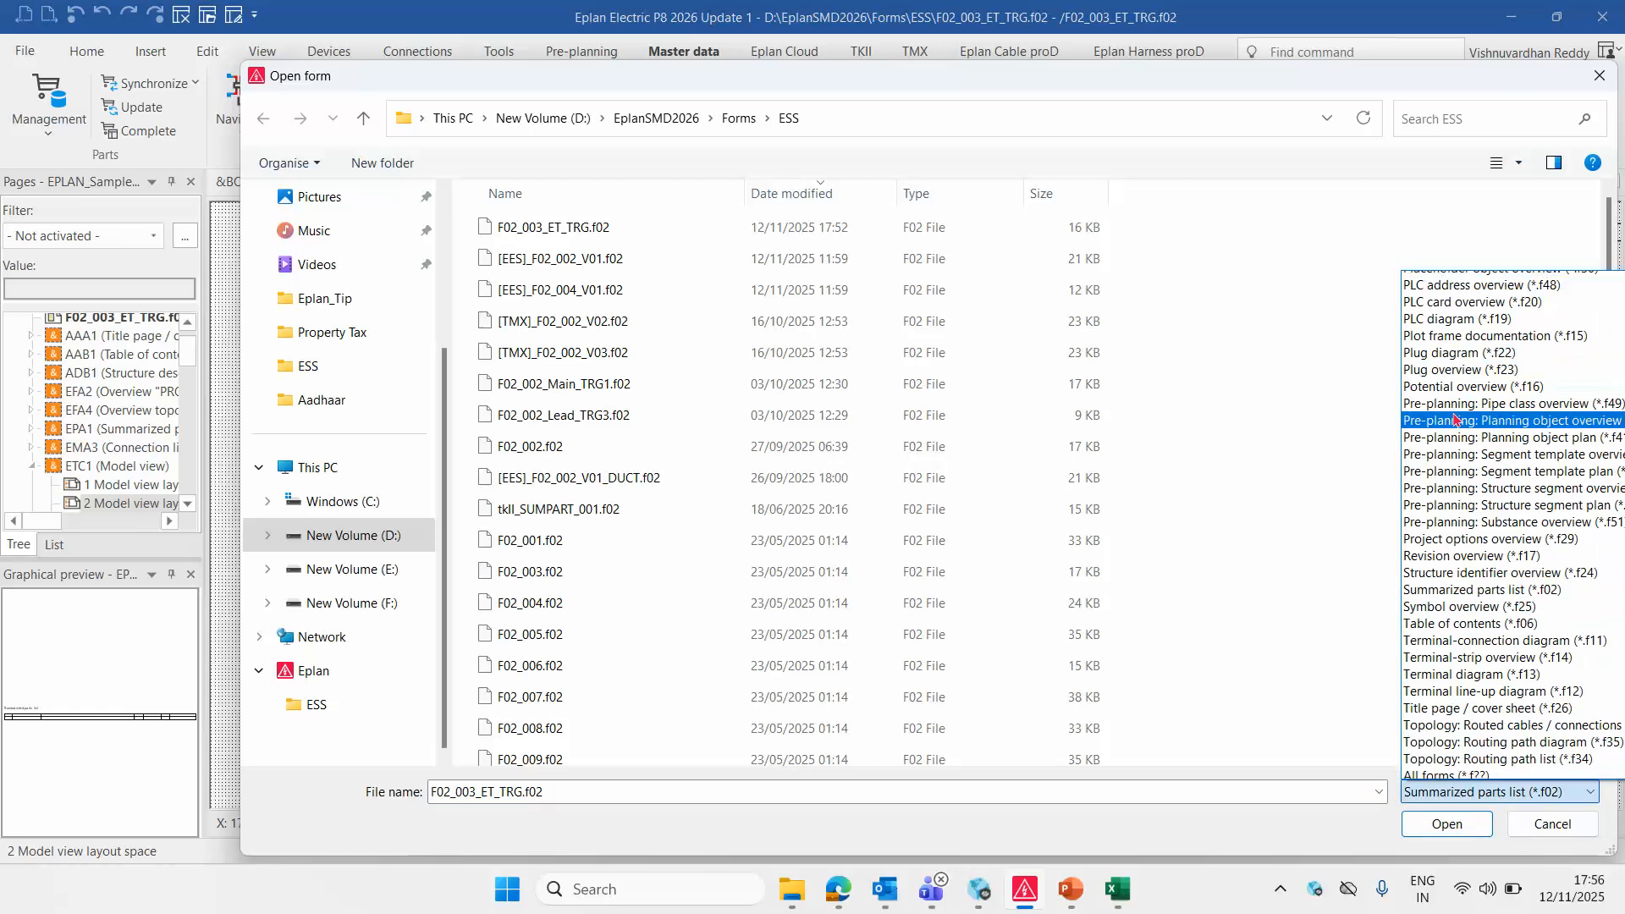
scroll(1460, 389, "up", 1)
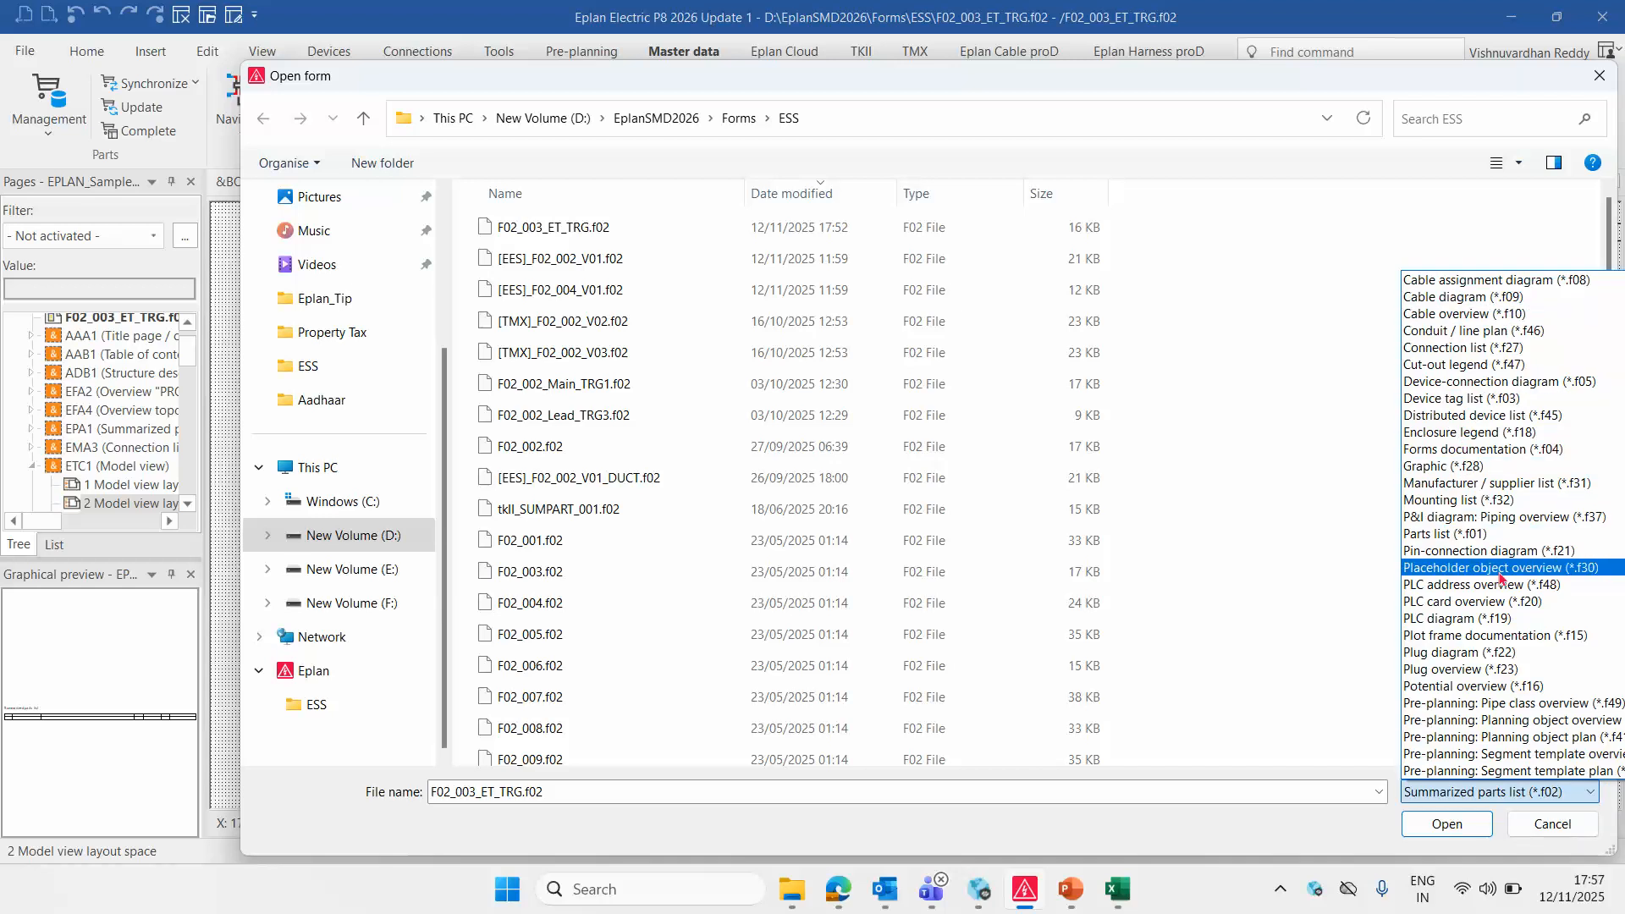
left_click(1597, 80)
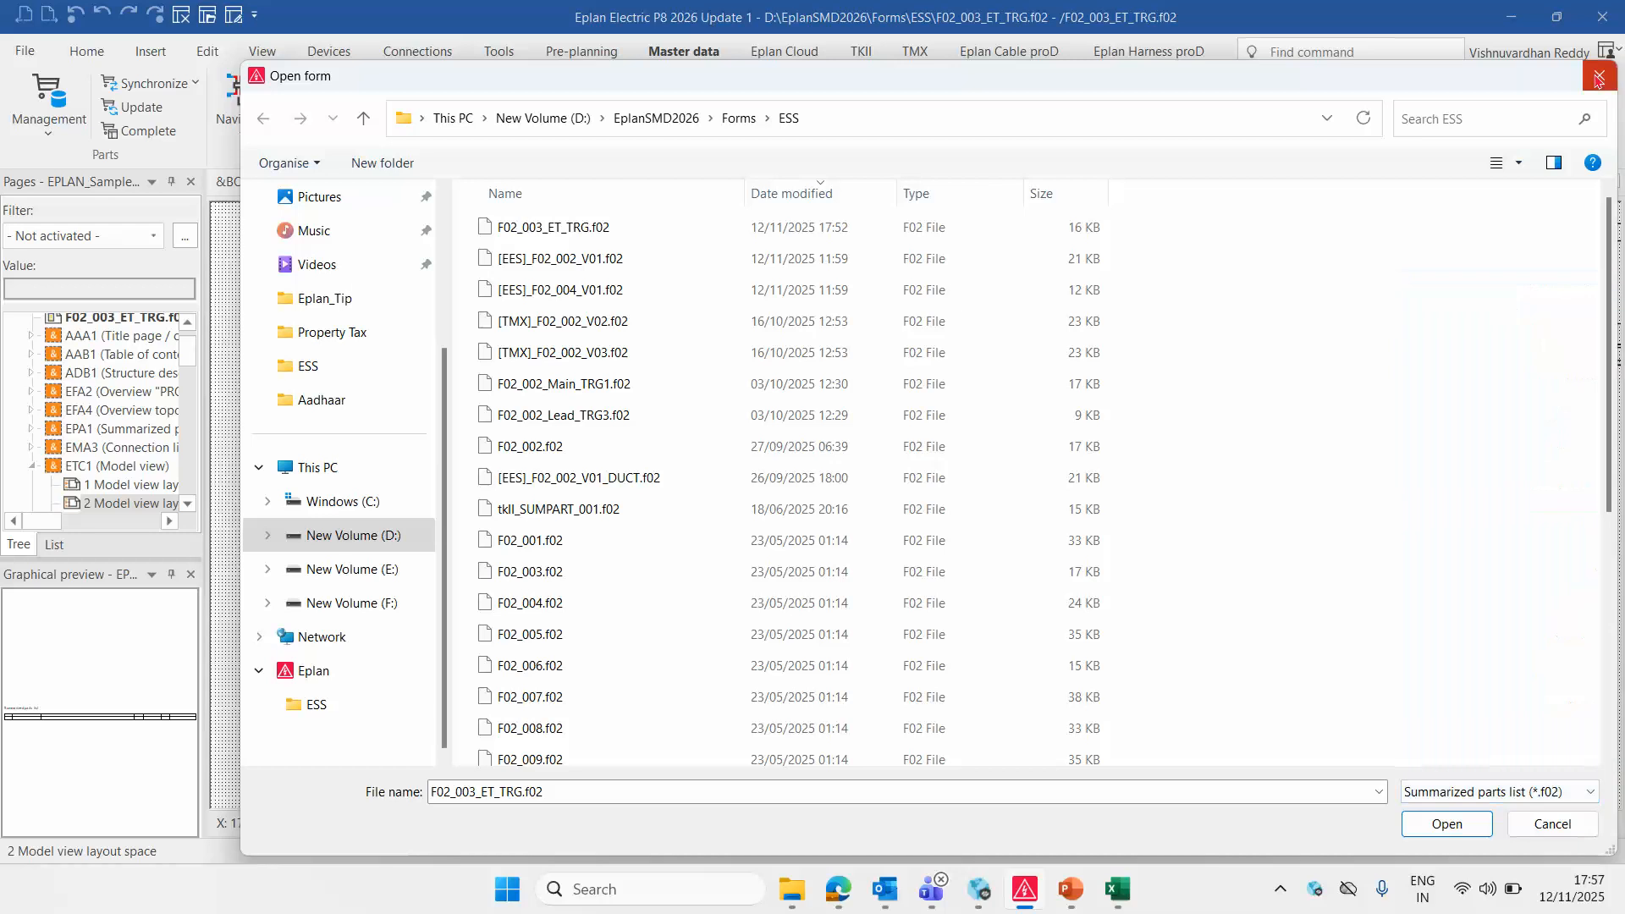
left_click(1598, 76)
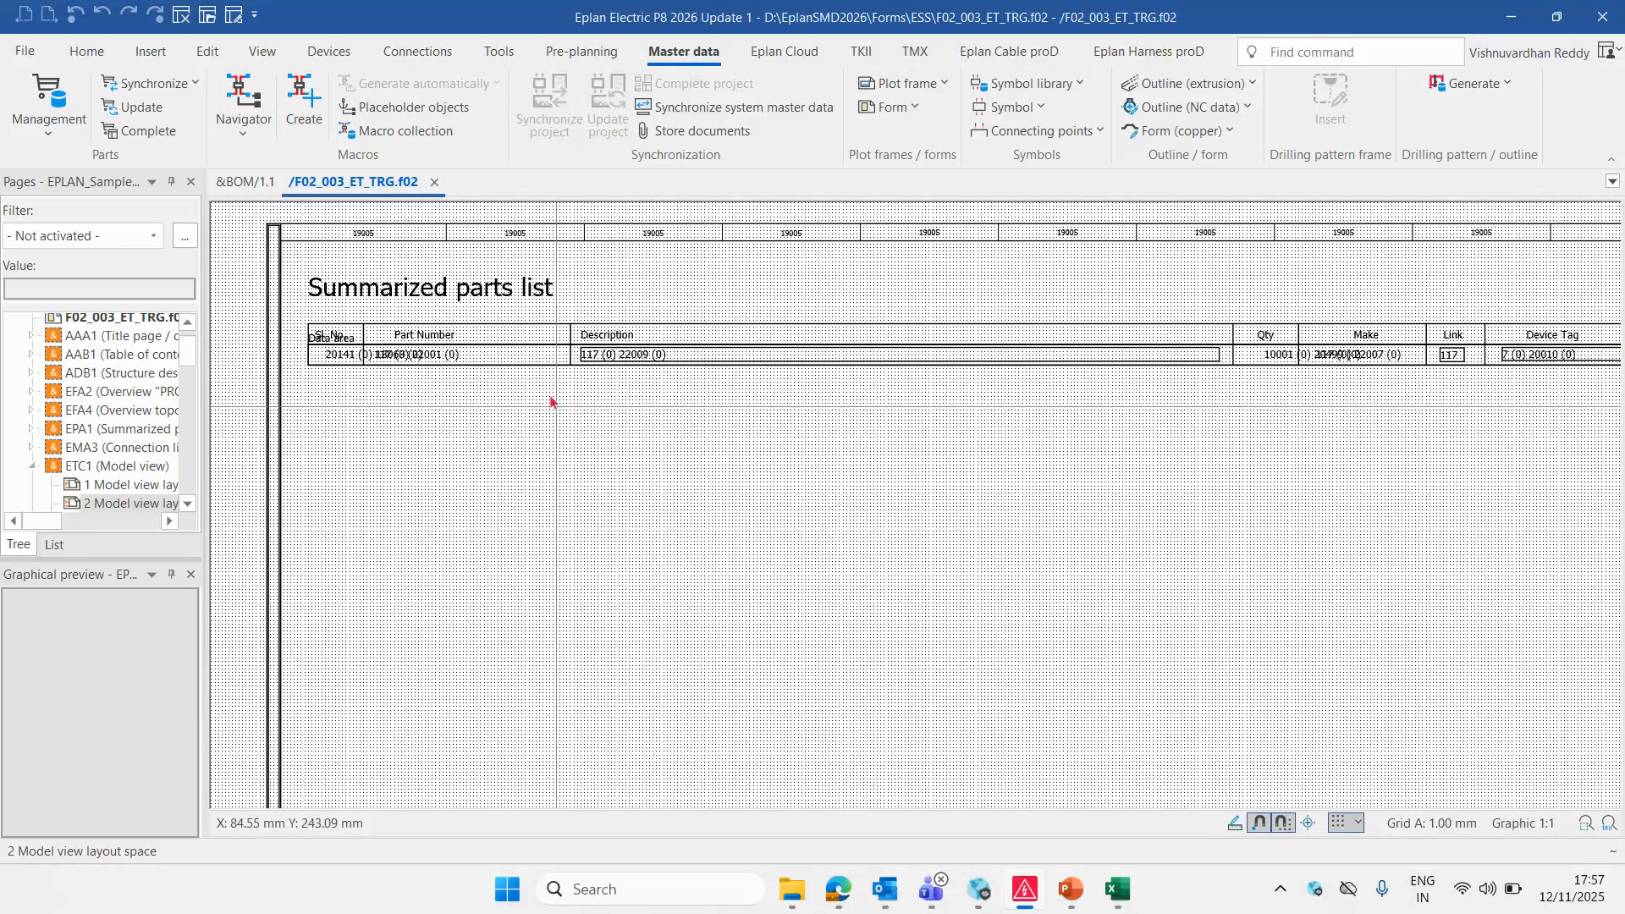
left_click(434, 182)
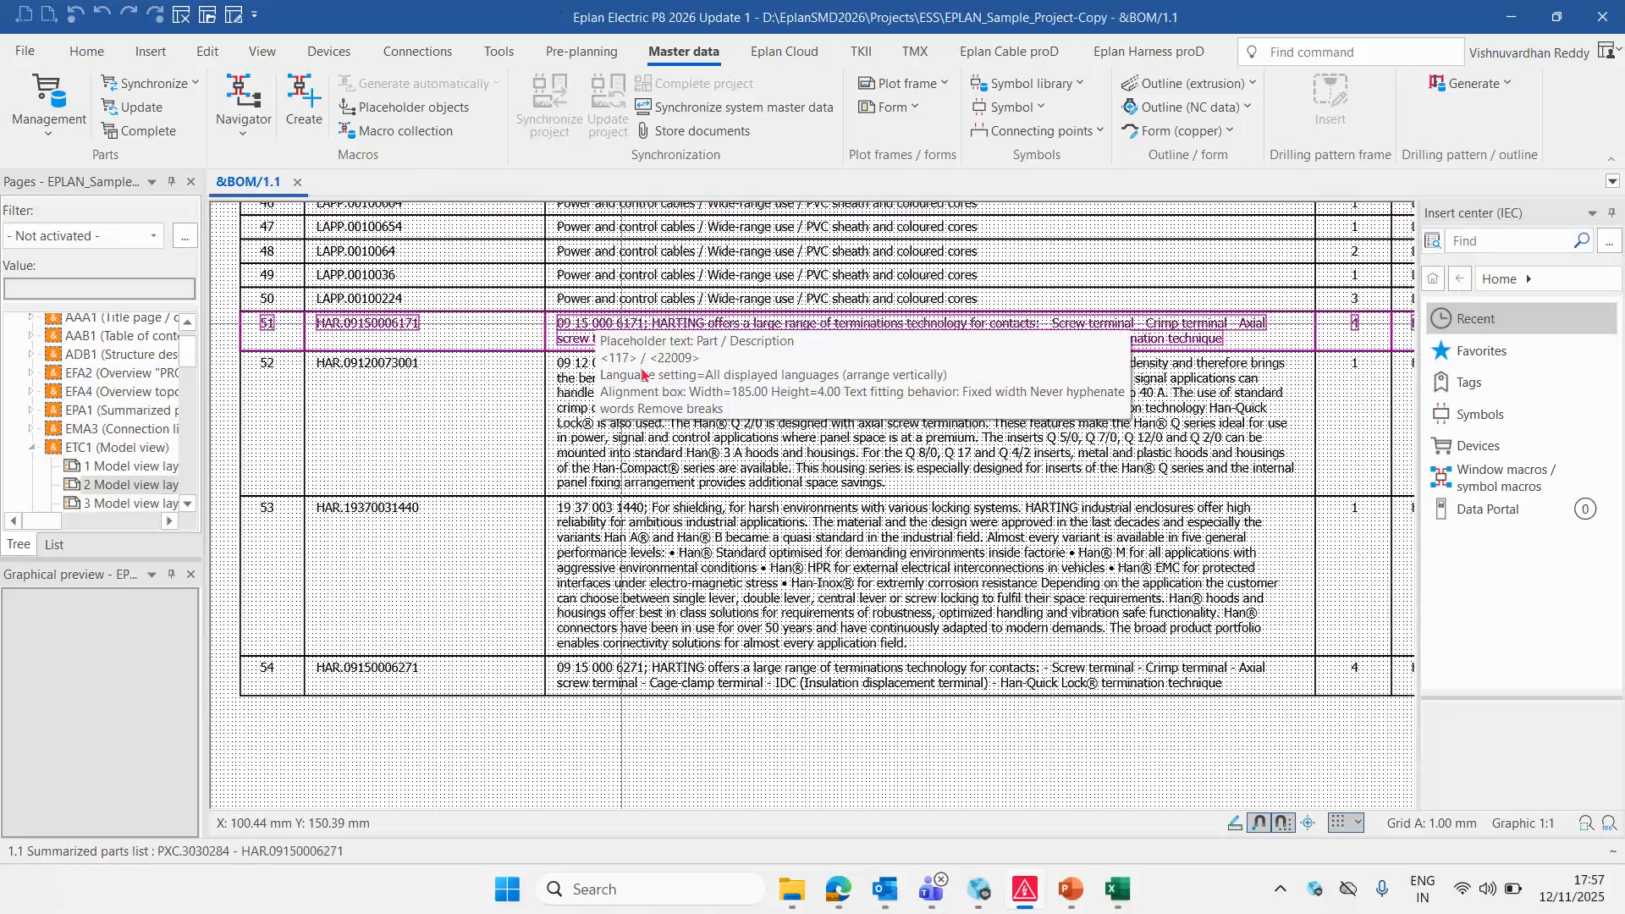
View BOM page 1.1 down to its title block and cycle through the open windows to leave Eplan
scroll(886, 458, "up", 1)
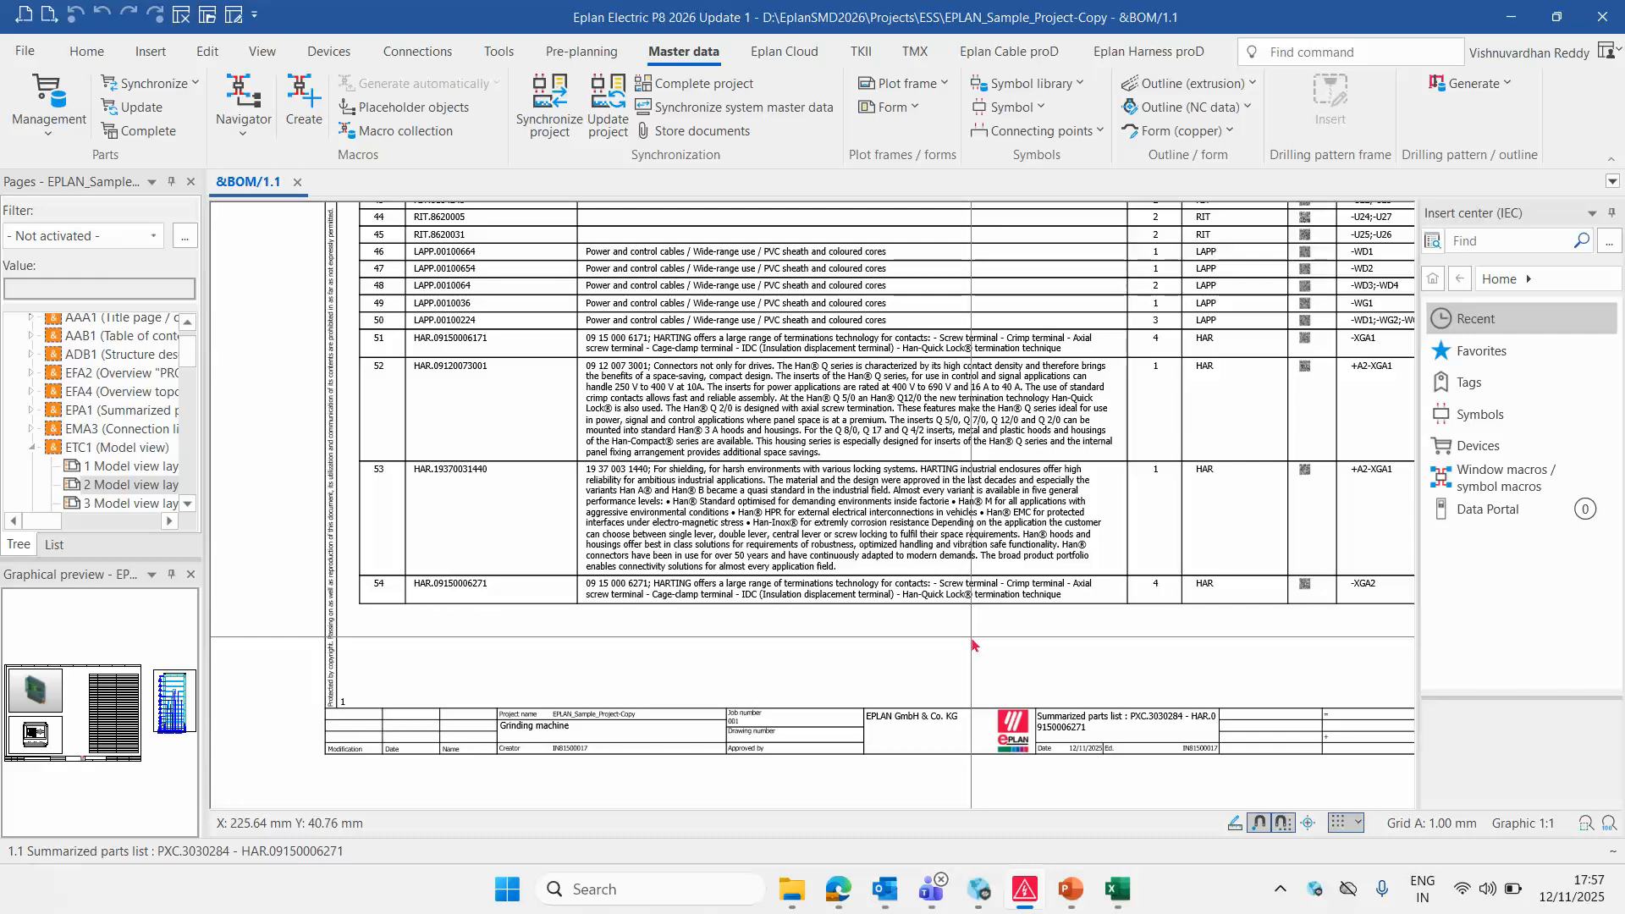
key("alt+Tab")
key("Tab")
key("Tab")
key("Tab")
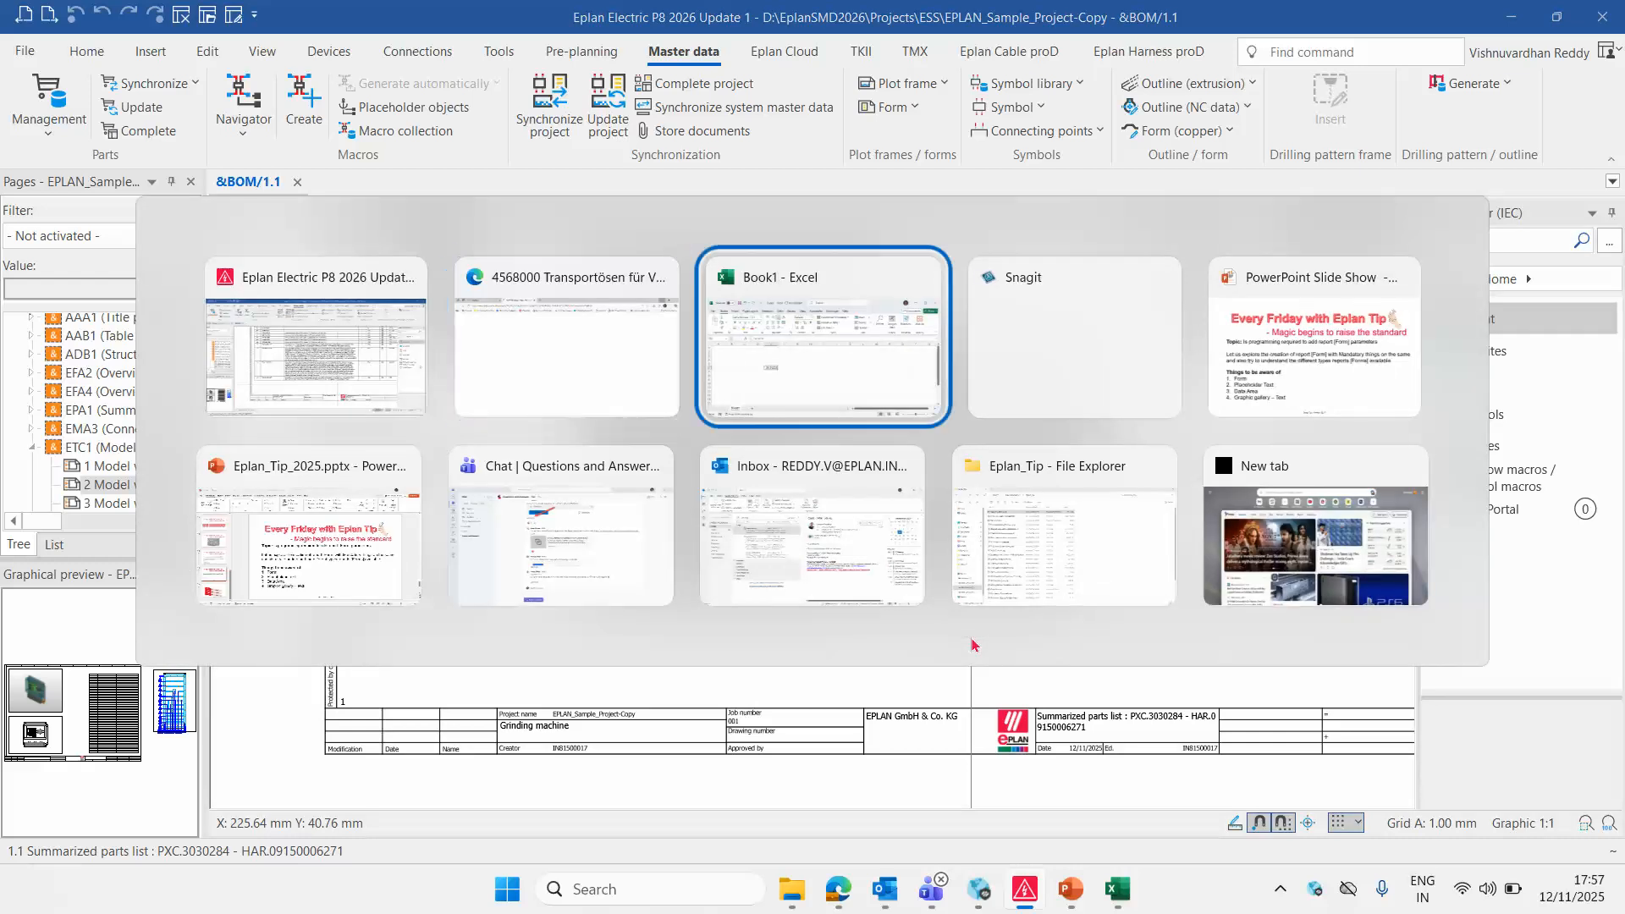